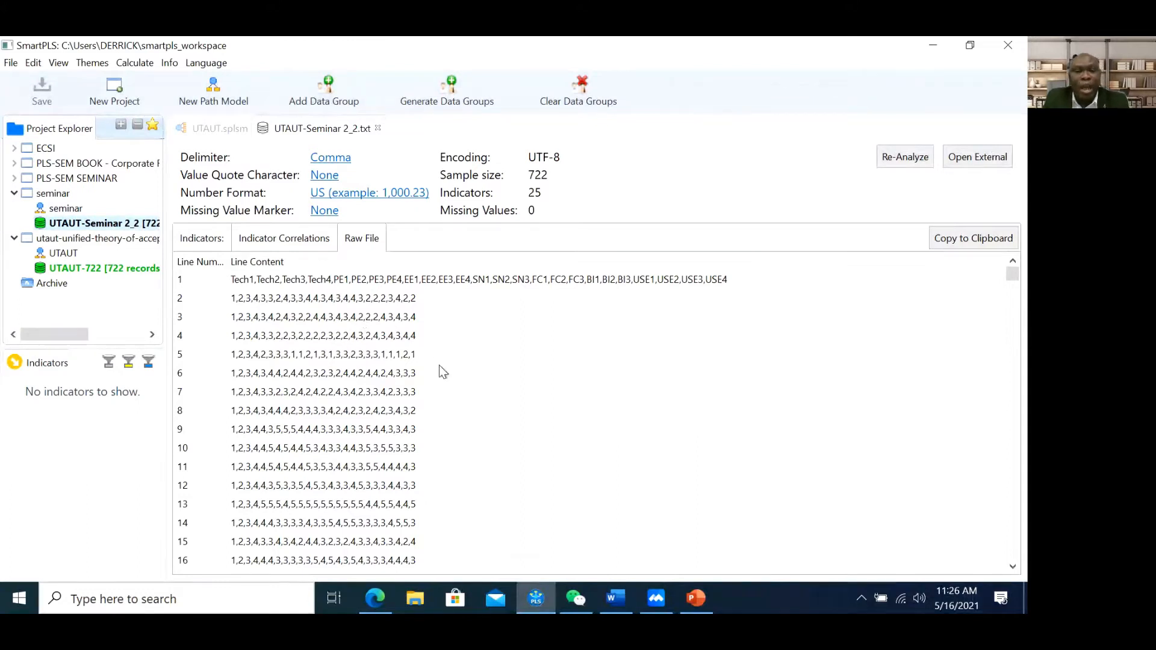
Show per-indicator statistics for all 25 indicators of the UTAUT-Seminar 2_2 data (722 samples)
left_click(299, 241)
left_click(196, 243)
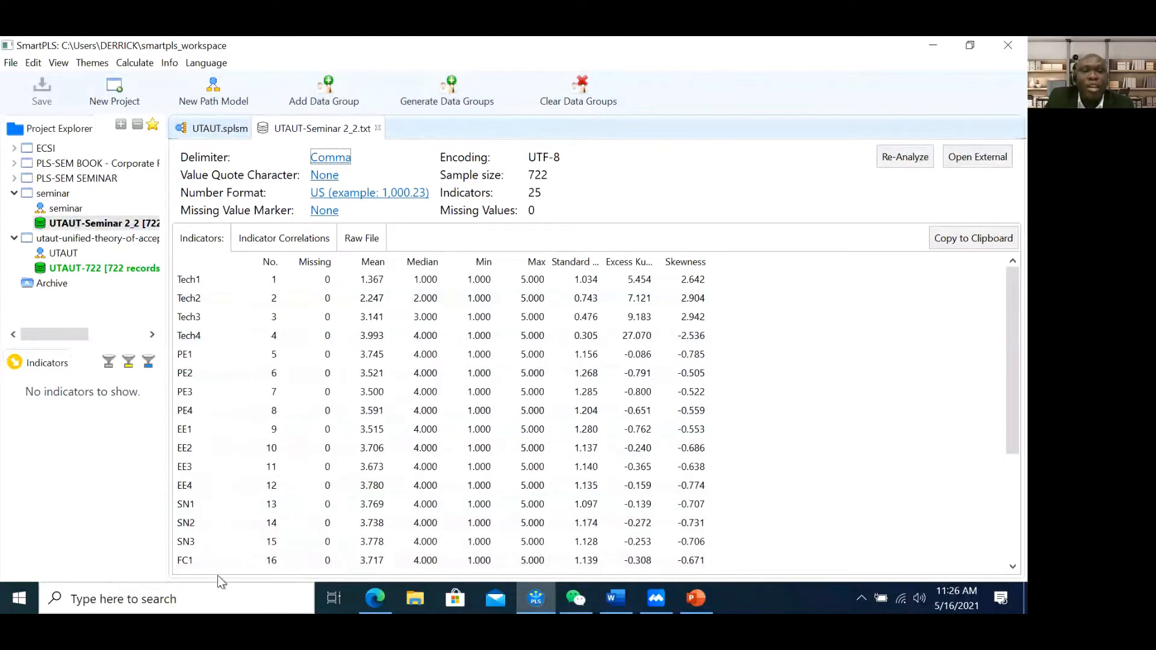
left_click(583, 601)
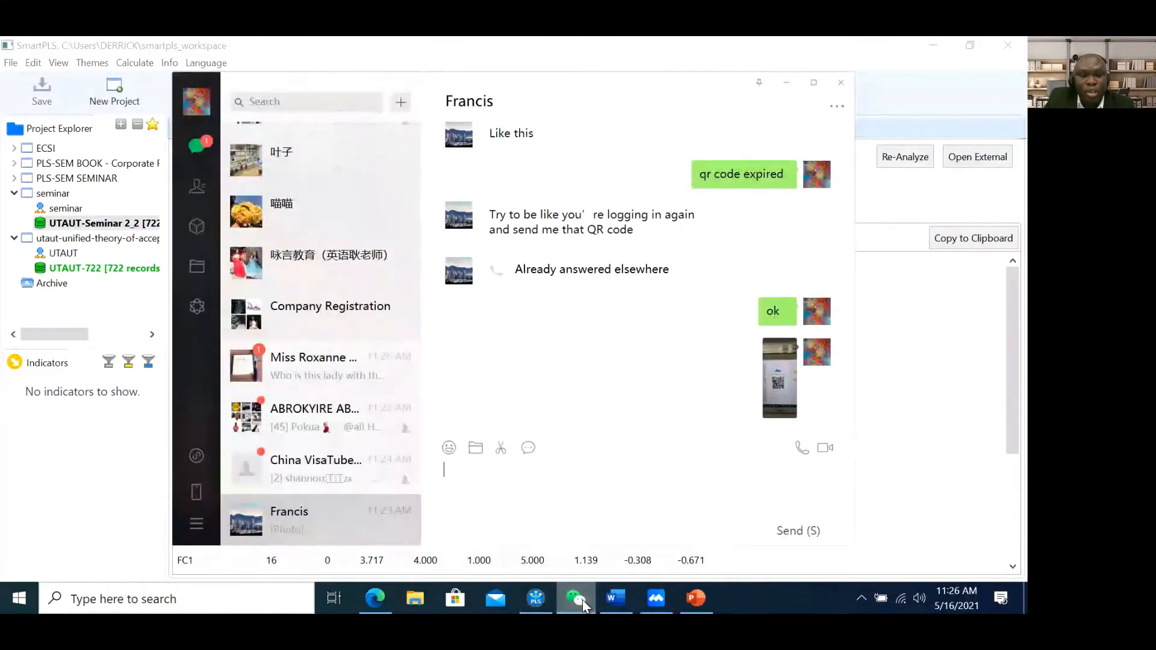
left_click(331, 386)
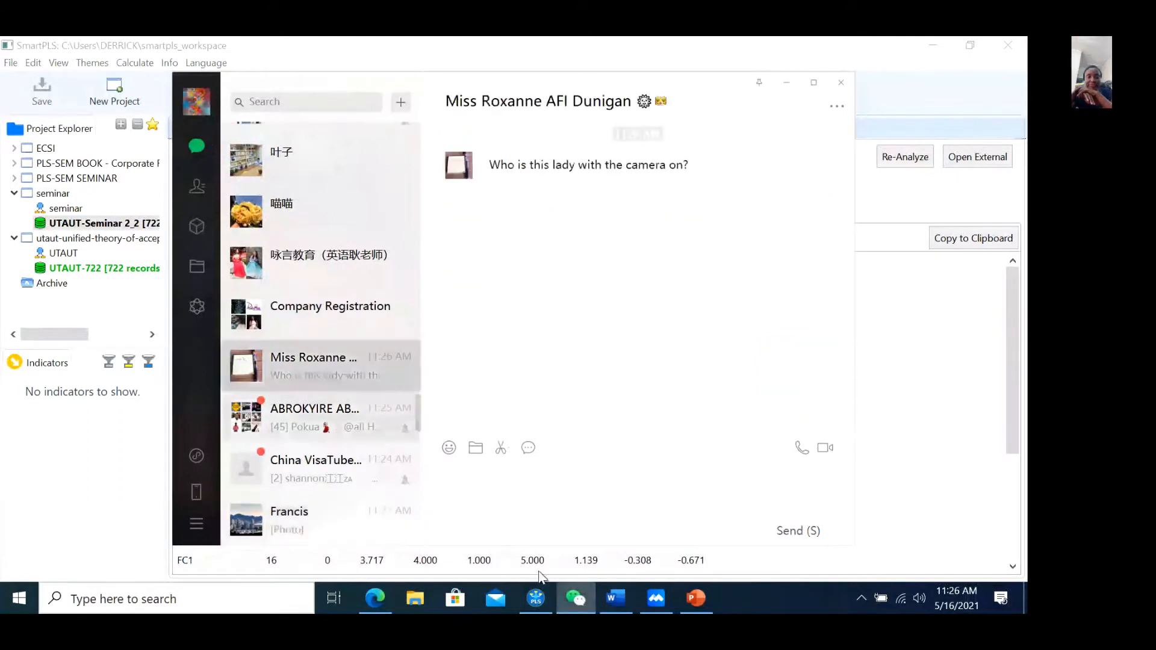
left_click(786, 83)
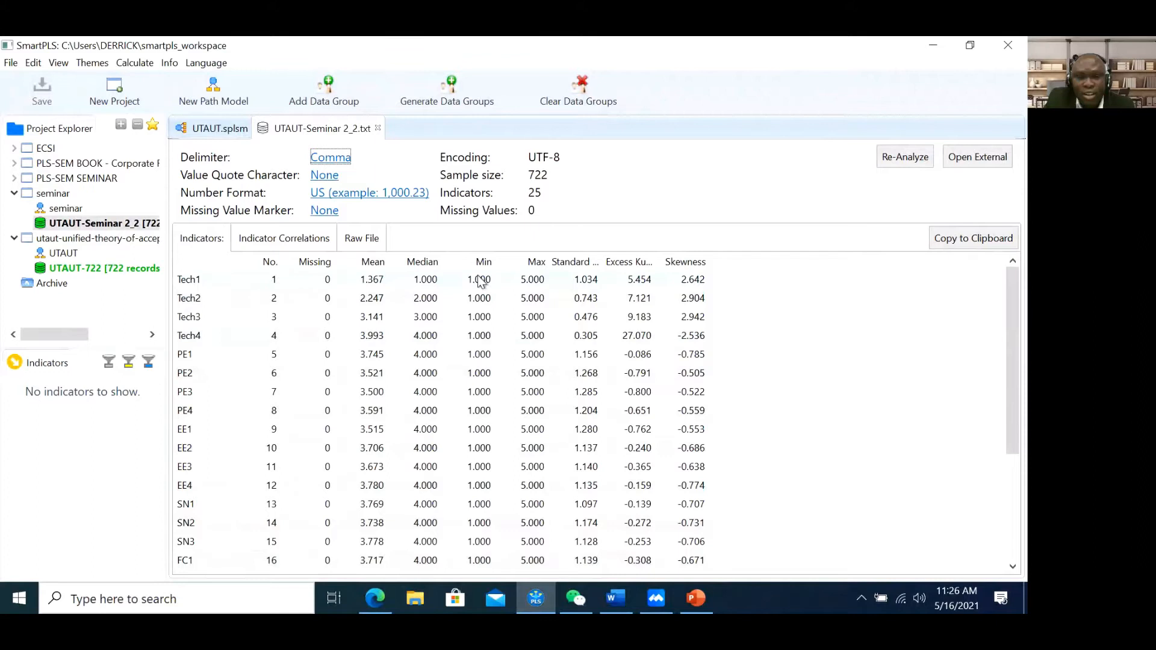
left_click(577, 597)
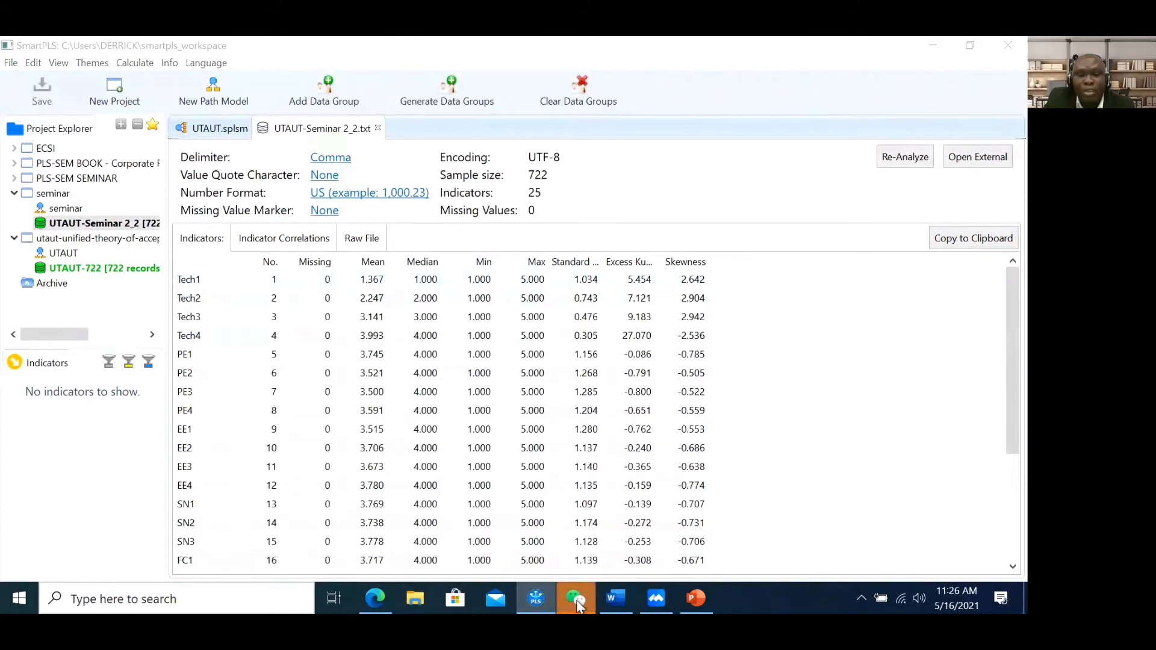
left_click(577, 598)
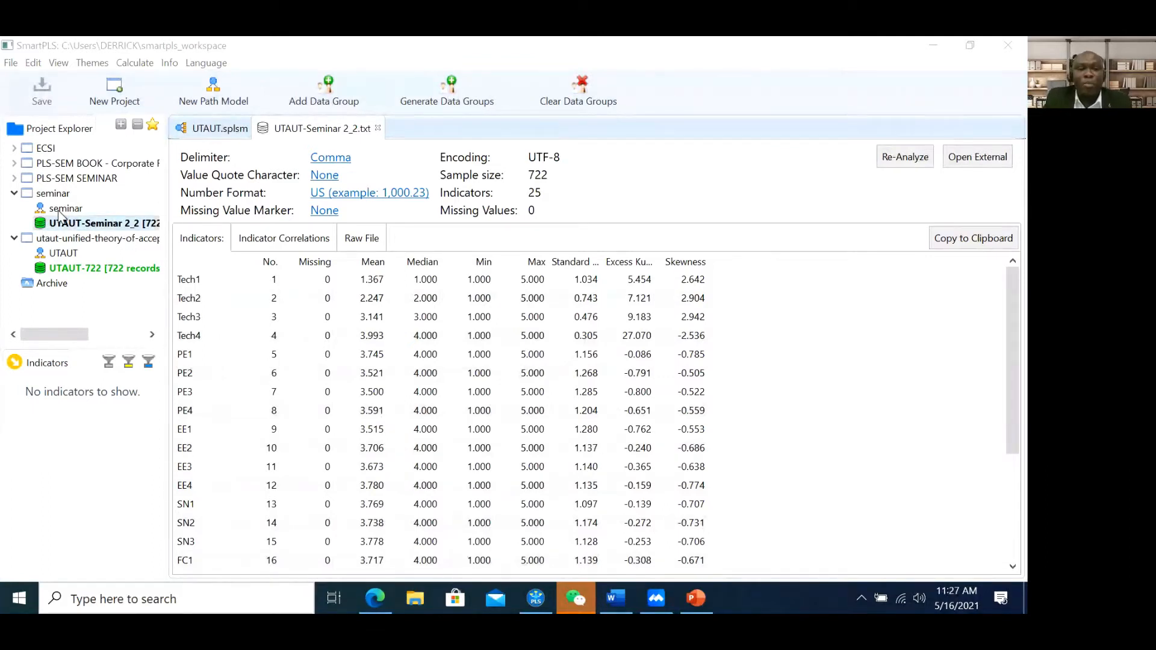
left_click(697, 601)
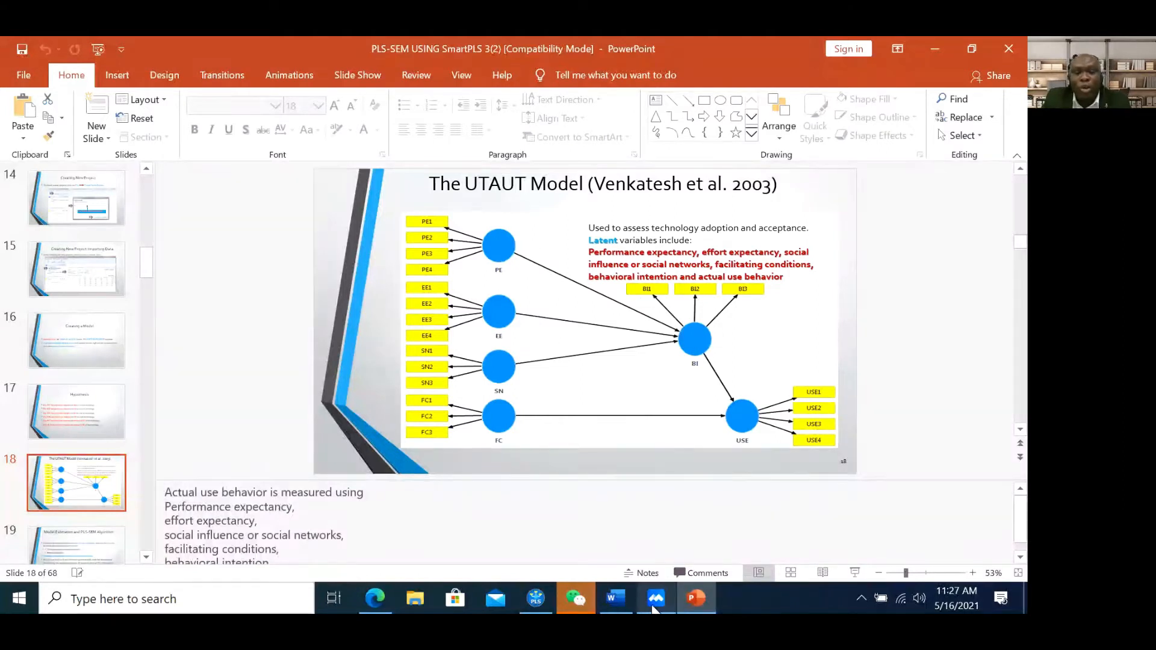
left_click(535, 602)
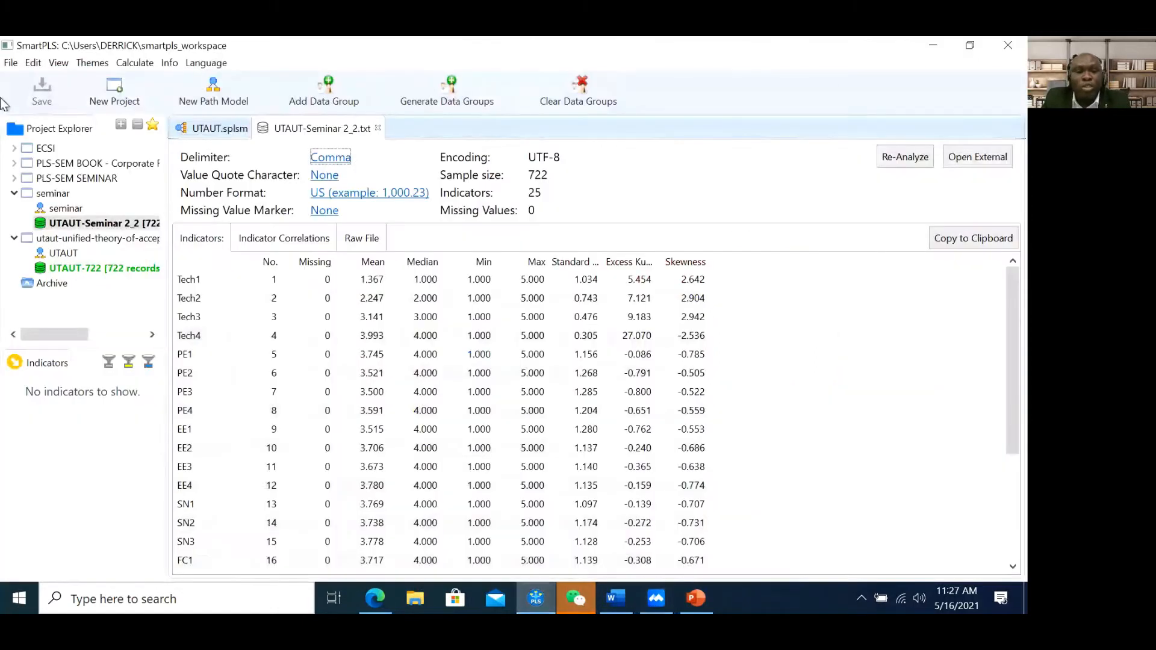
Open the seminar.splsm model with Latent Variables 1–5 and refit the SmartPLS window to full screen
double_click(65, 209)
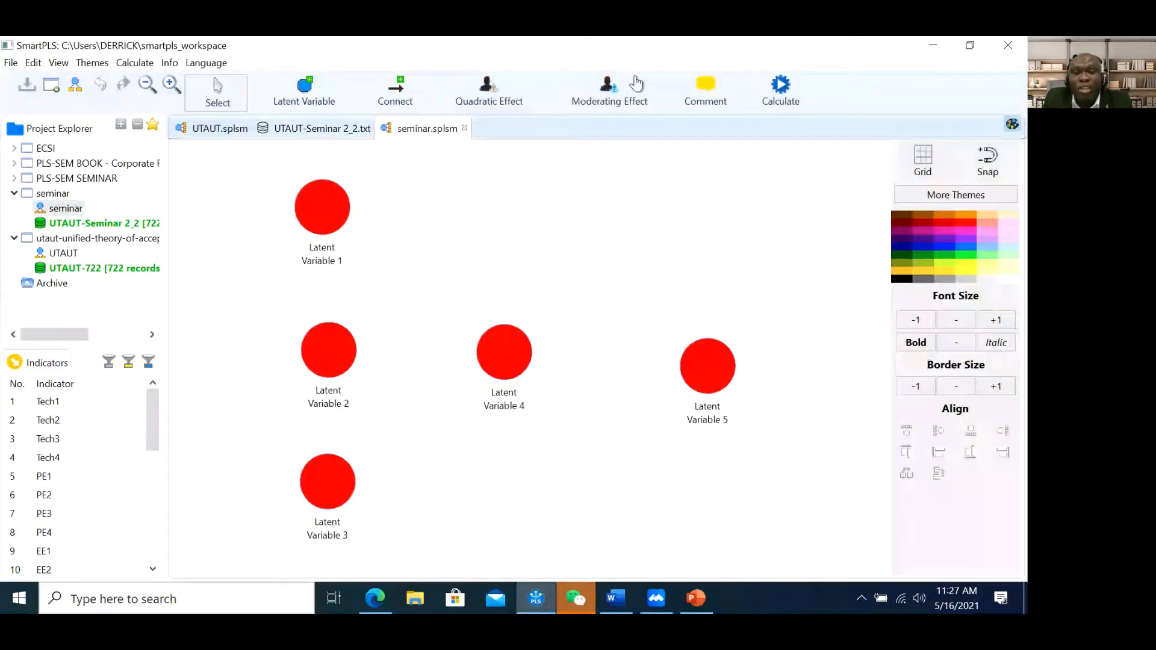
left_click(693, 44)
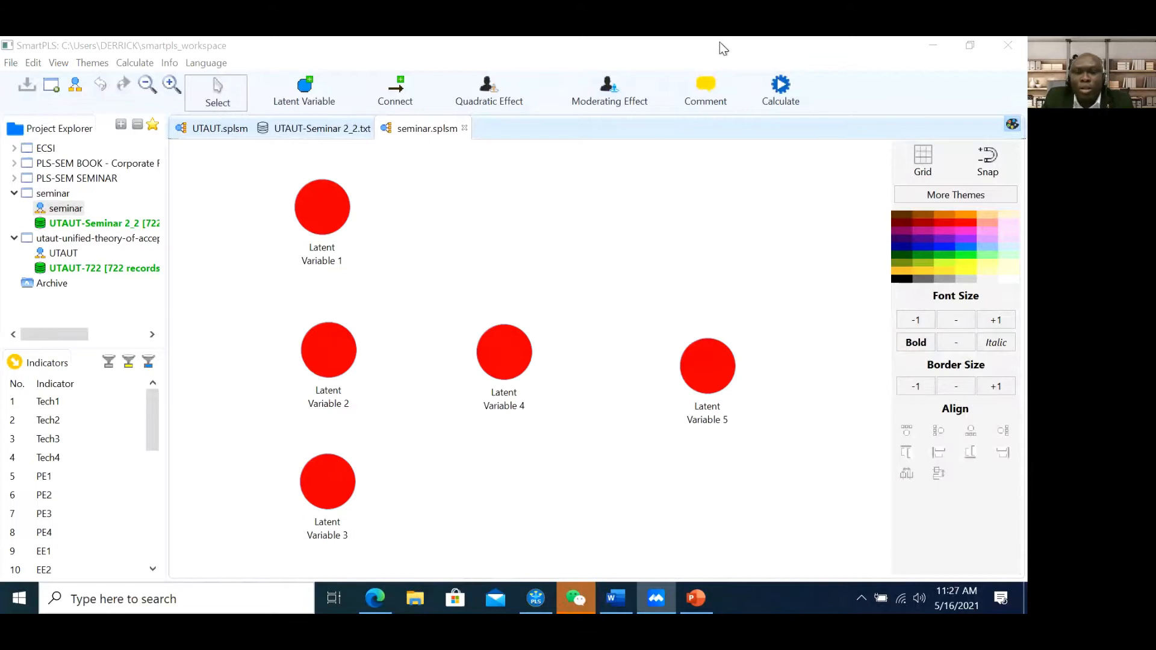
left_click(654, 200)
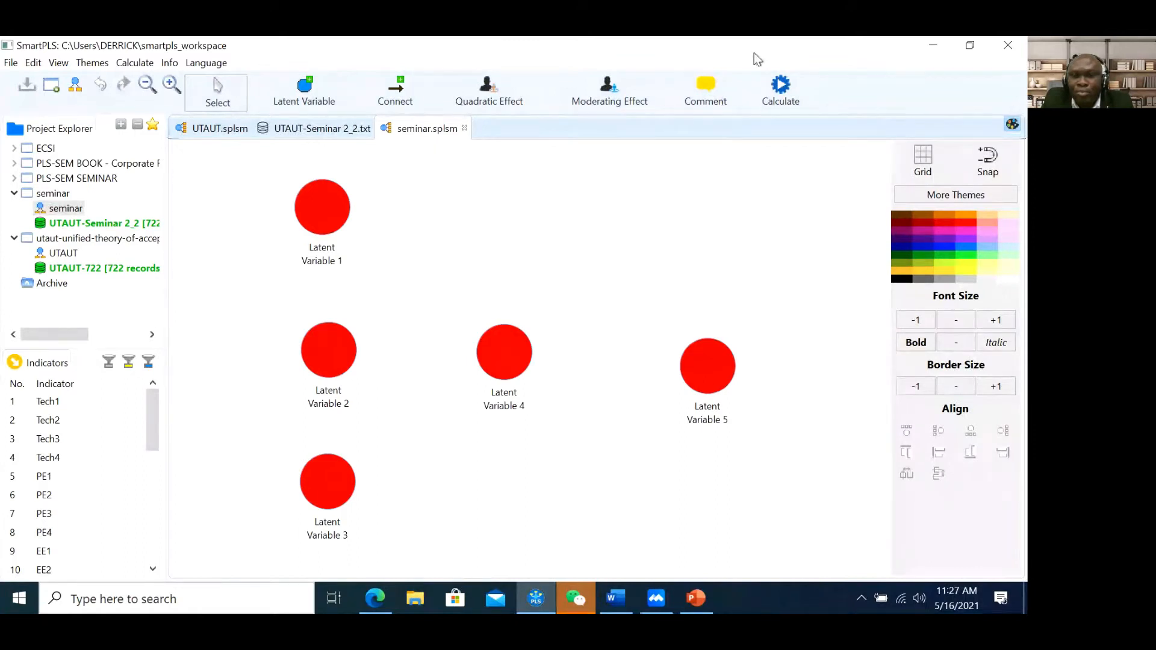
left_click(789, 102)
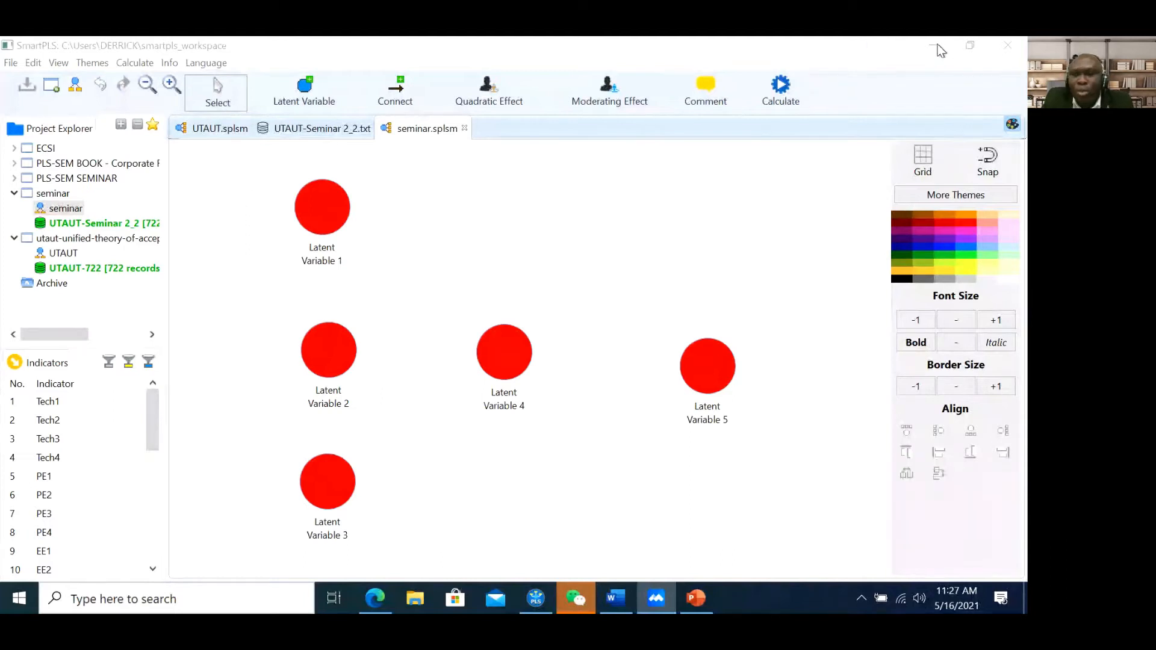
left_click(897, 48)
double_click(894, 48)
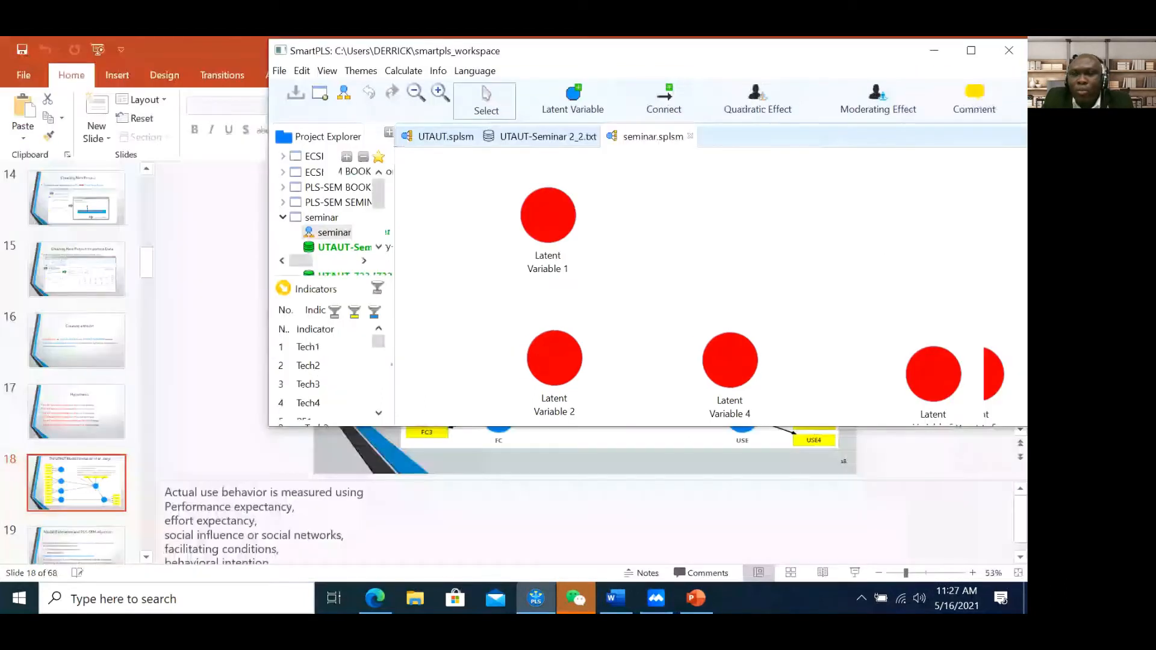
left_click_drag(893, 54, 689, 146)
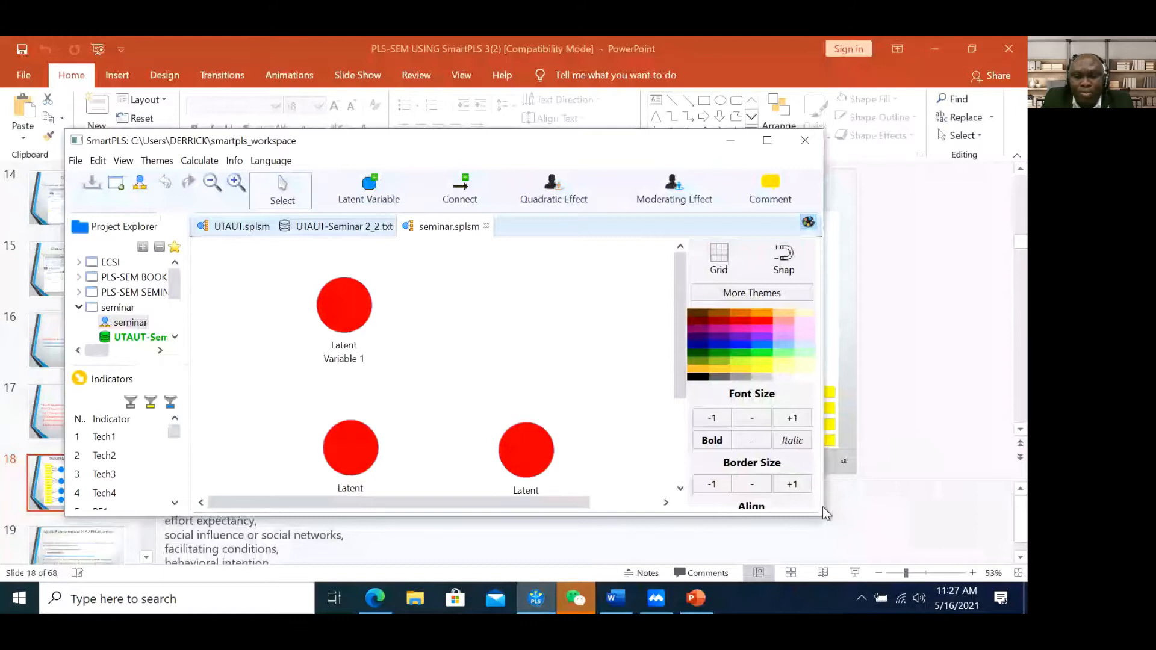
left_click(767, 140)
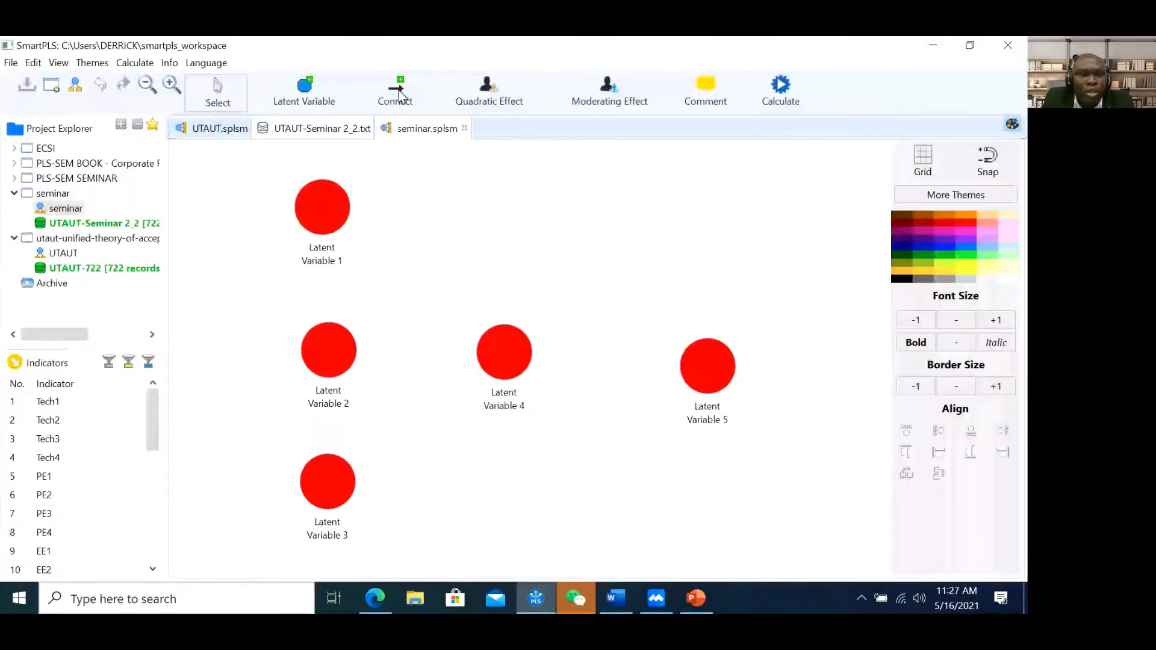
Draw paths LV1→LV4, LV4→LV5, LV2→LV4 and LV3→LV4, then return to the Select tool
left_click(403, 97)
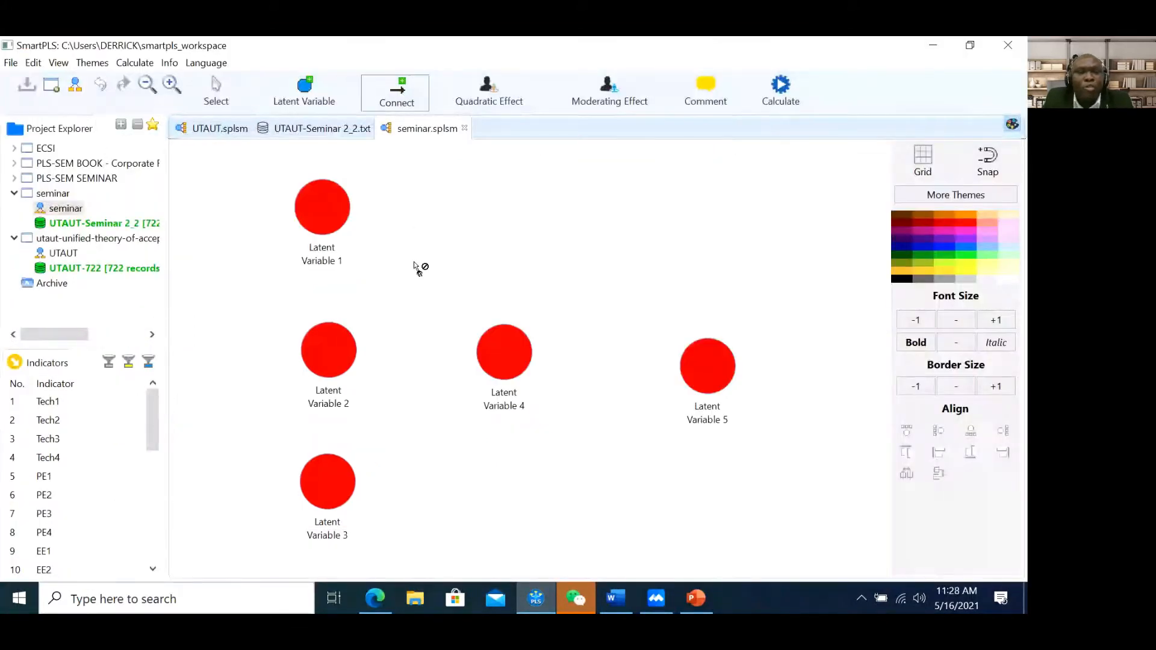
left_click(341, 209)
left_click(496, 351)
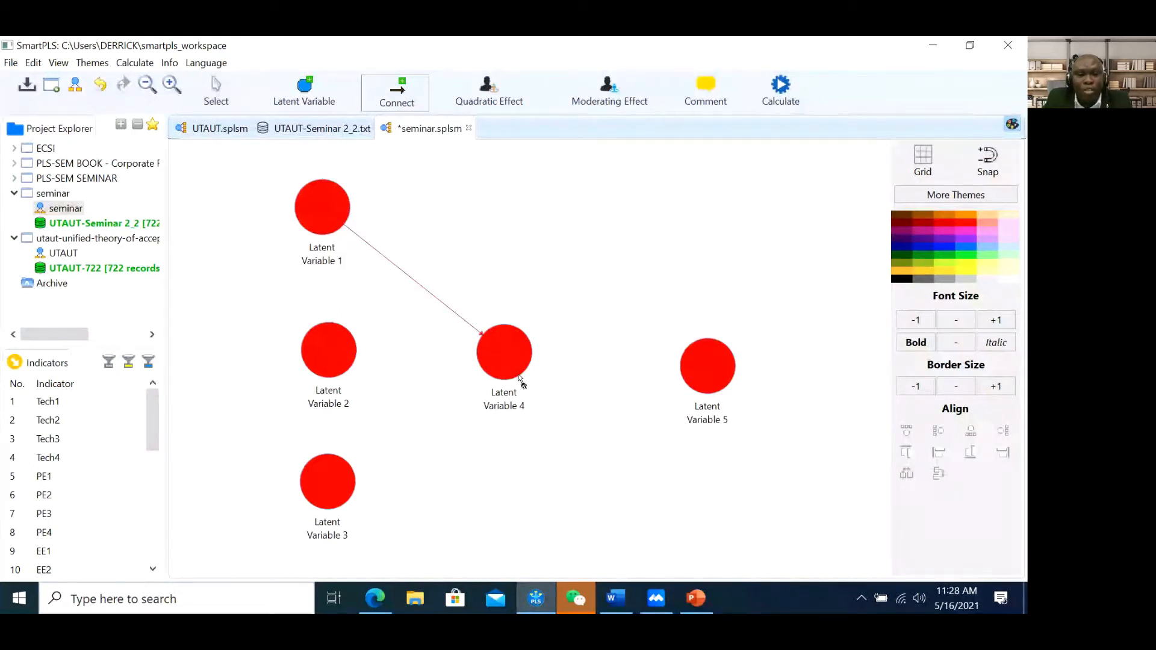
left_click(520, 357)
left_click(705, 375)
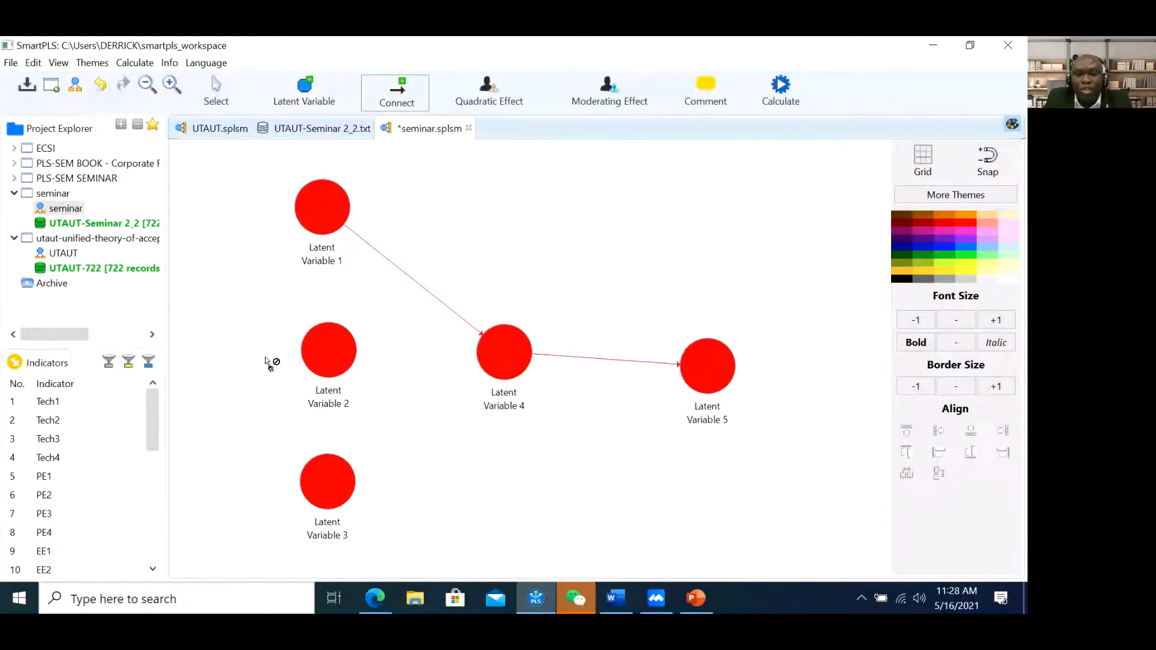
left_click(327, 358)
left_click(490, 354)
left_click(352, 494)
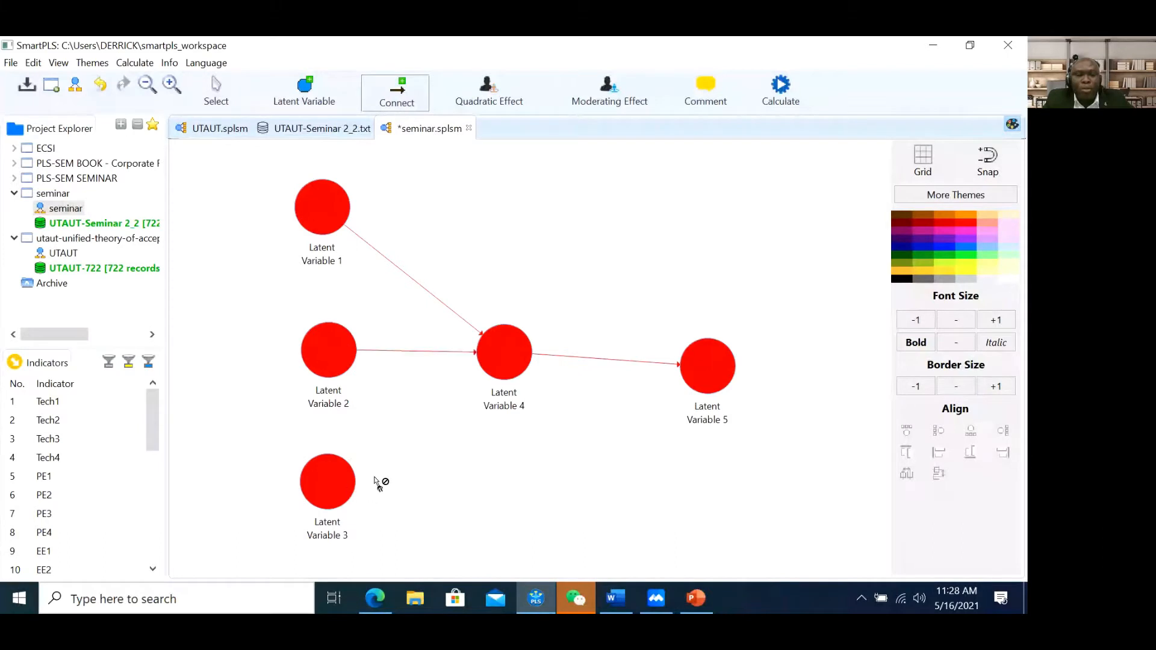
left_click(527, 361)
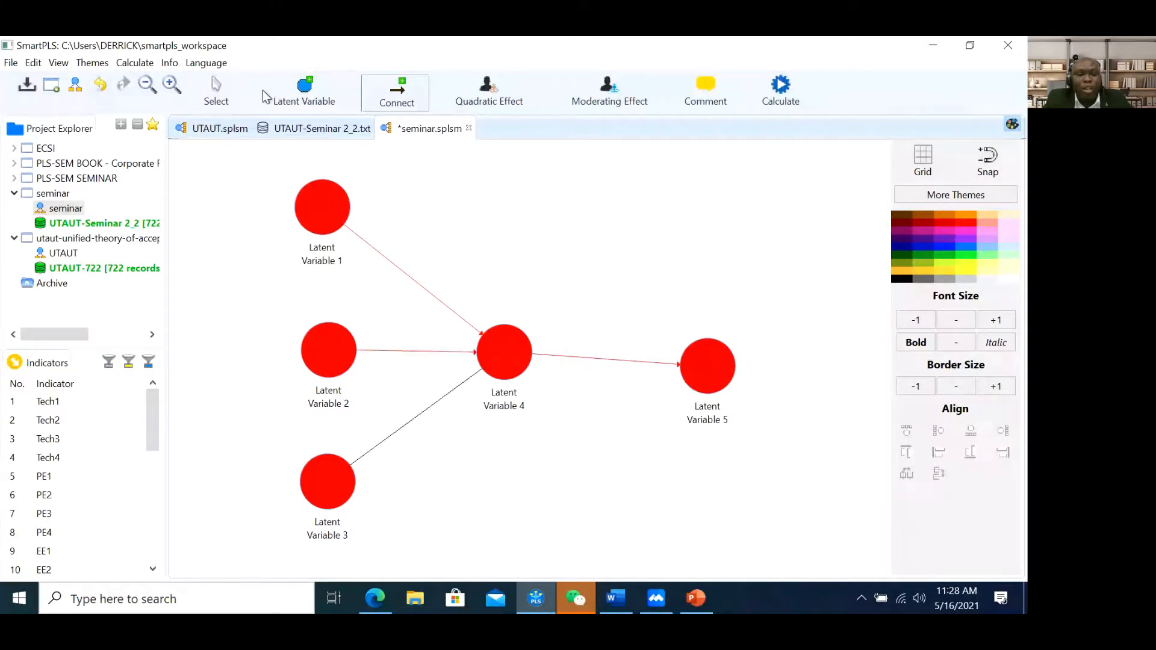
left_click(218, 102)
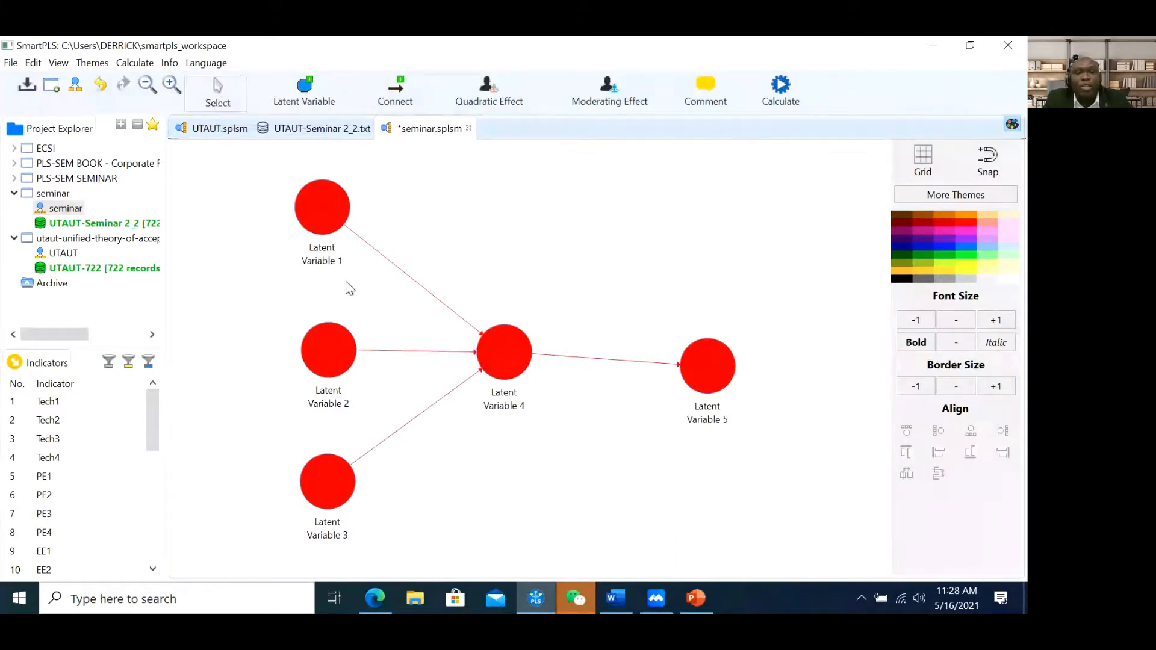
Rename Latent Variable 1 to 'Performance'
right_click(320, 212)
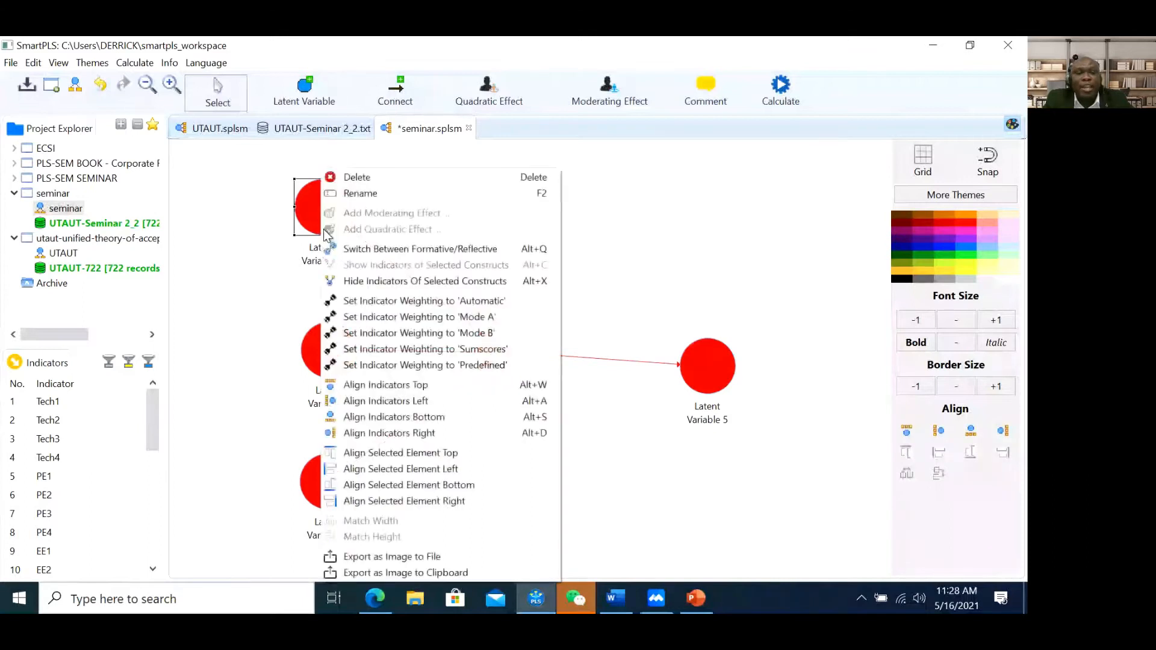
left_click(357, 194)
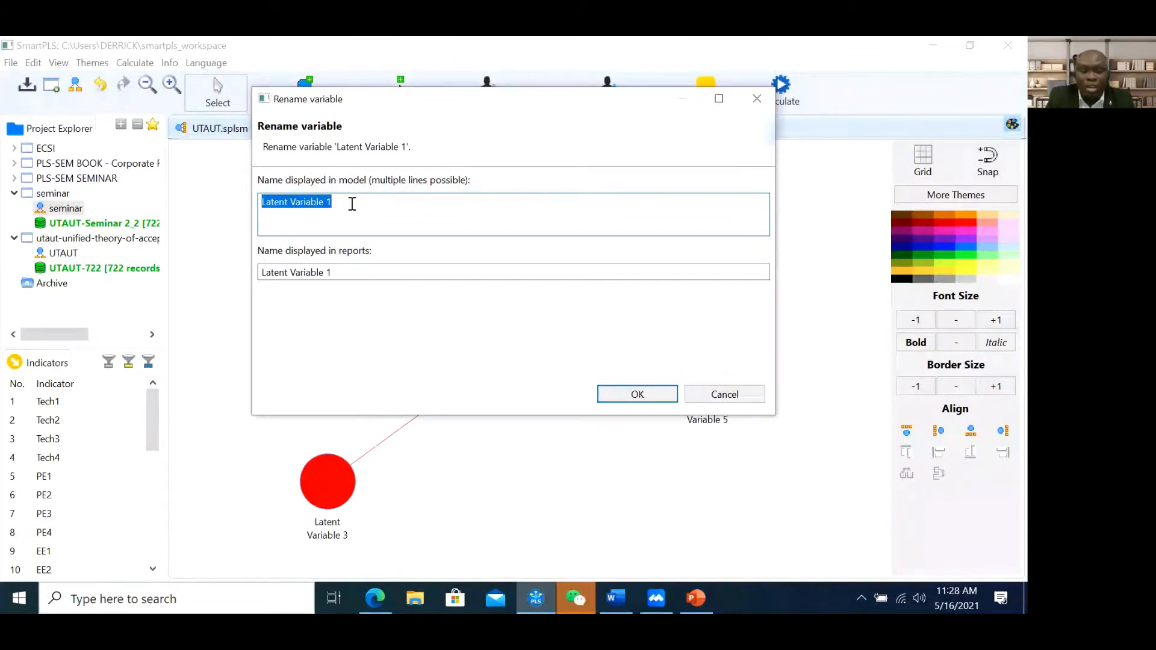
type("Per")
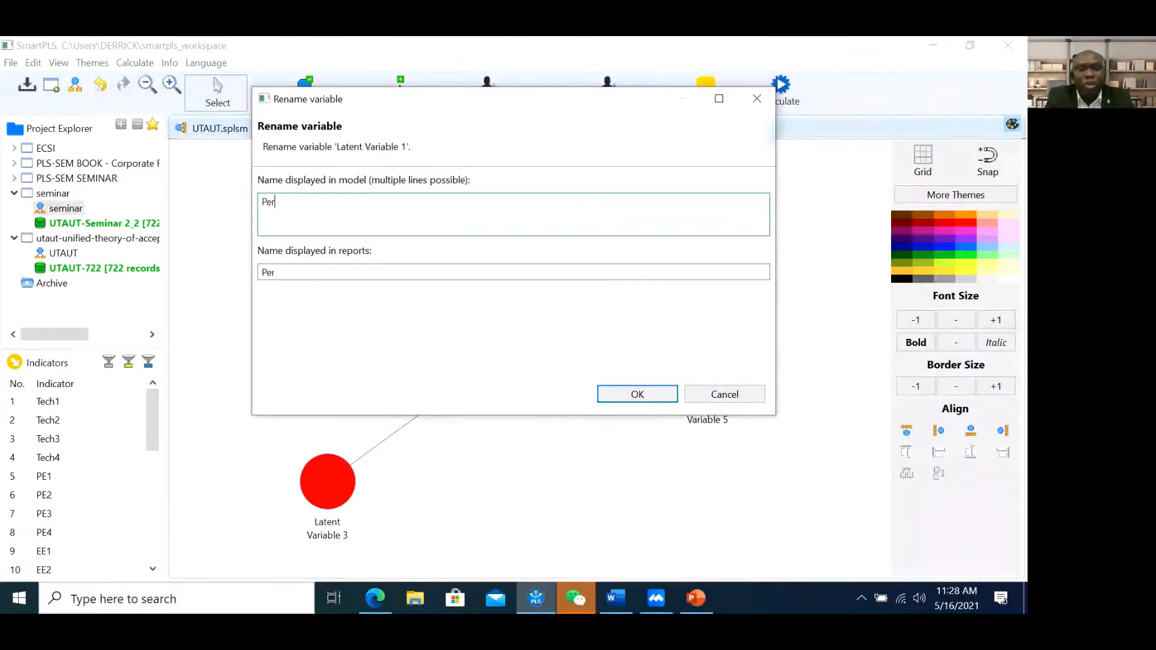
type("formance")
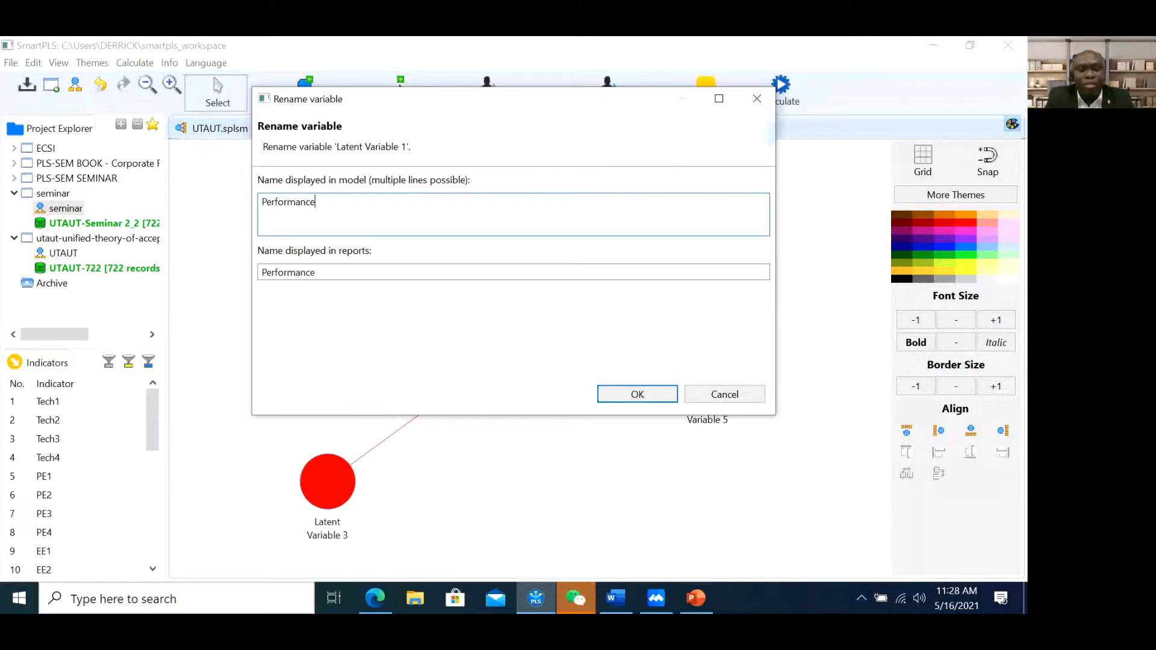
left_click(637, 395)
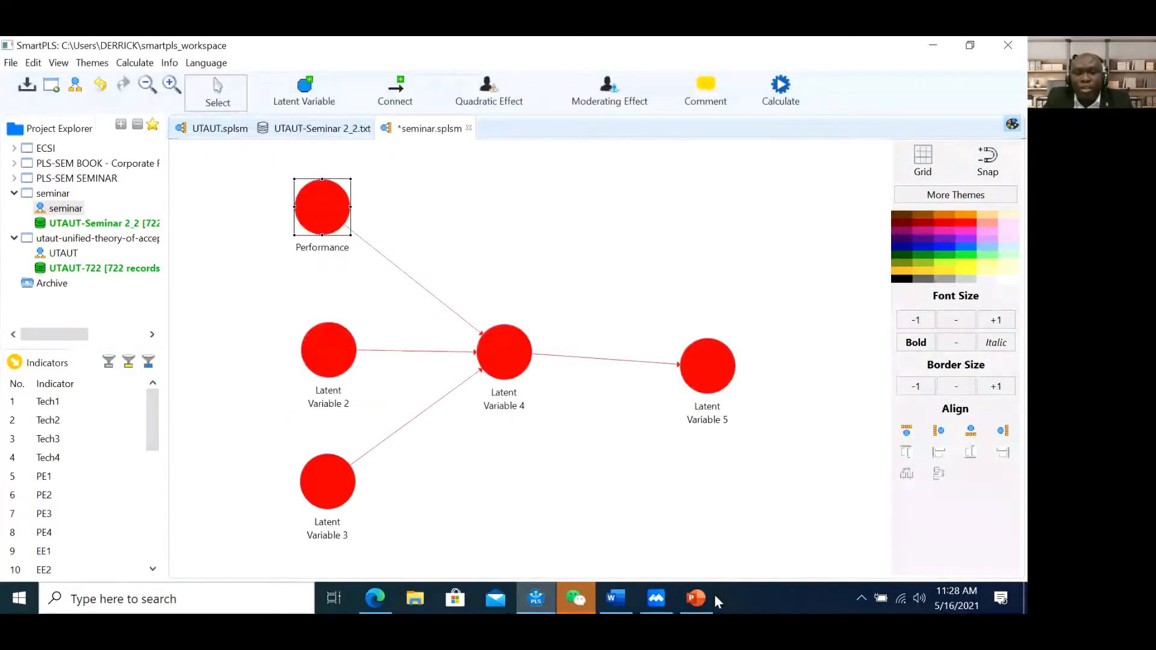
left_click(695, 599)
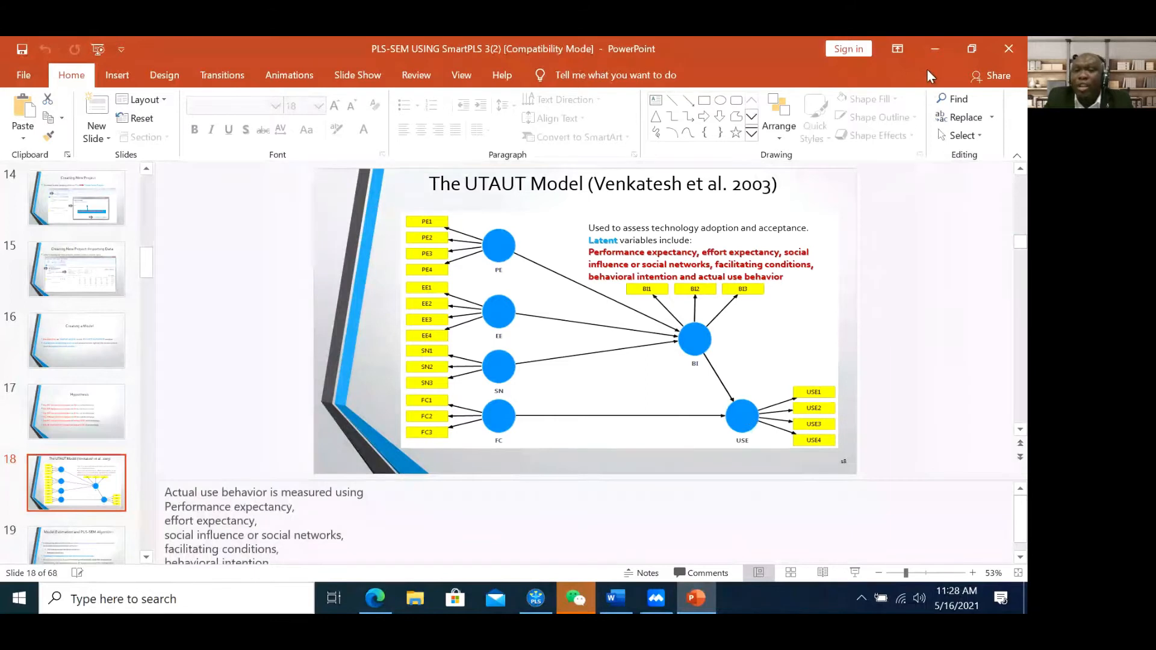
Set aside the PowerPoint UTAUT model slide to return to the SmartPLS seminar model
left_click(934, 50)
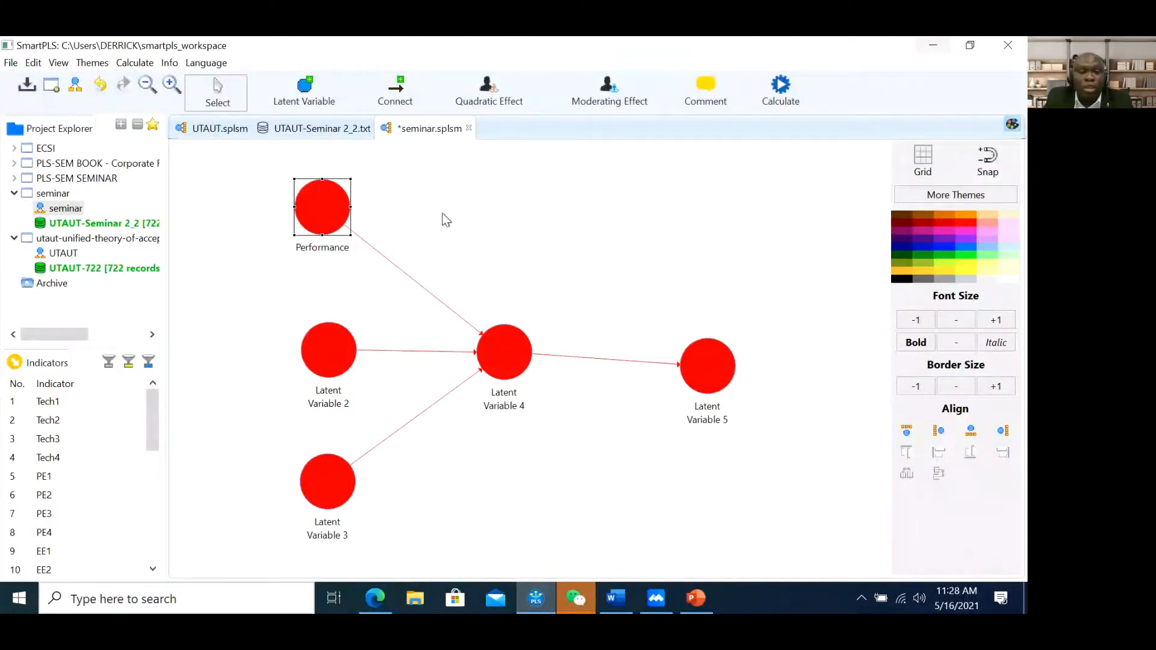
Select indicators PE1, PE2, PE3 and PE4 together in the Indicators panel
left_click(368, 220)
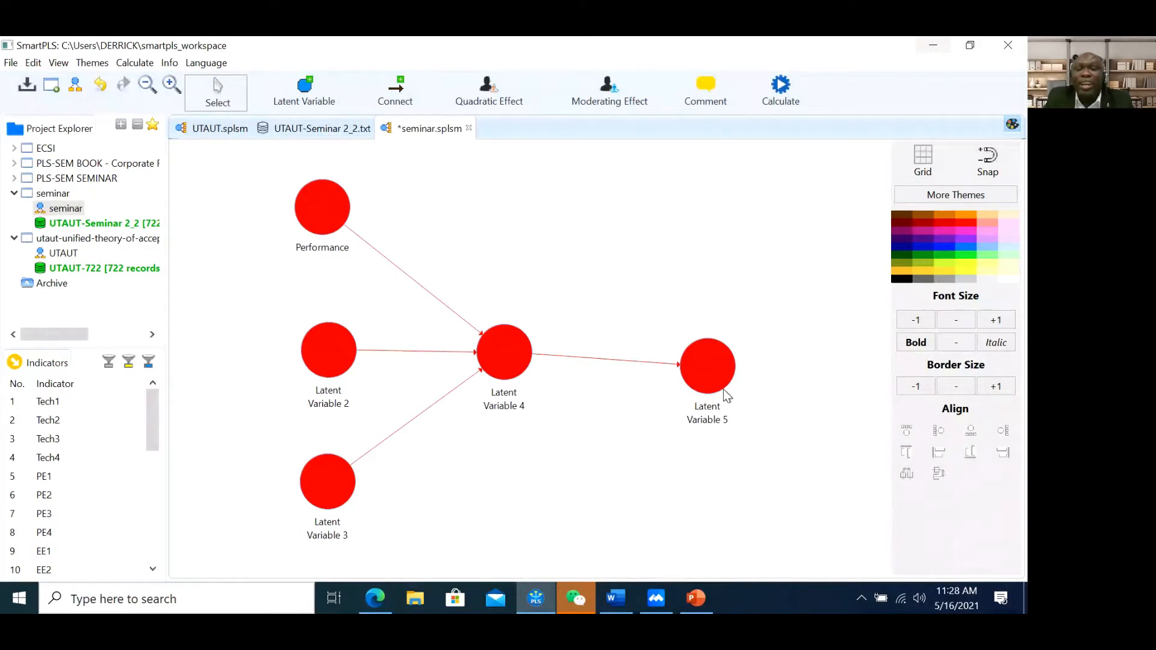
mouse_move(726, 395)
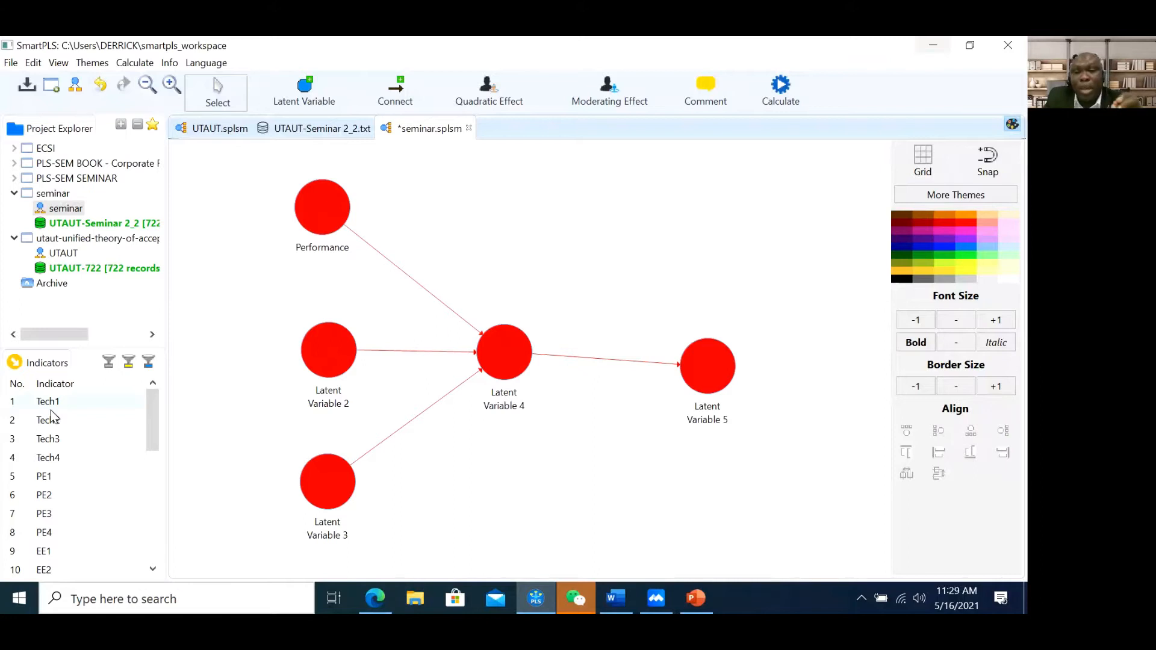
left_click(64, 476)
left_click(59, 490, "ctrl")
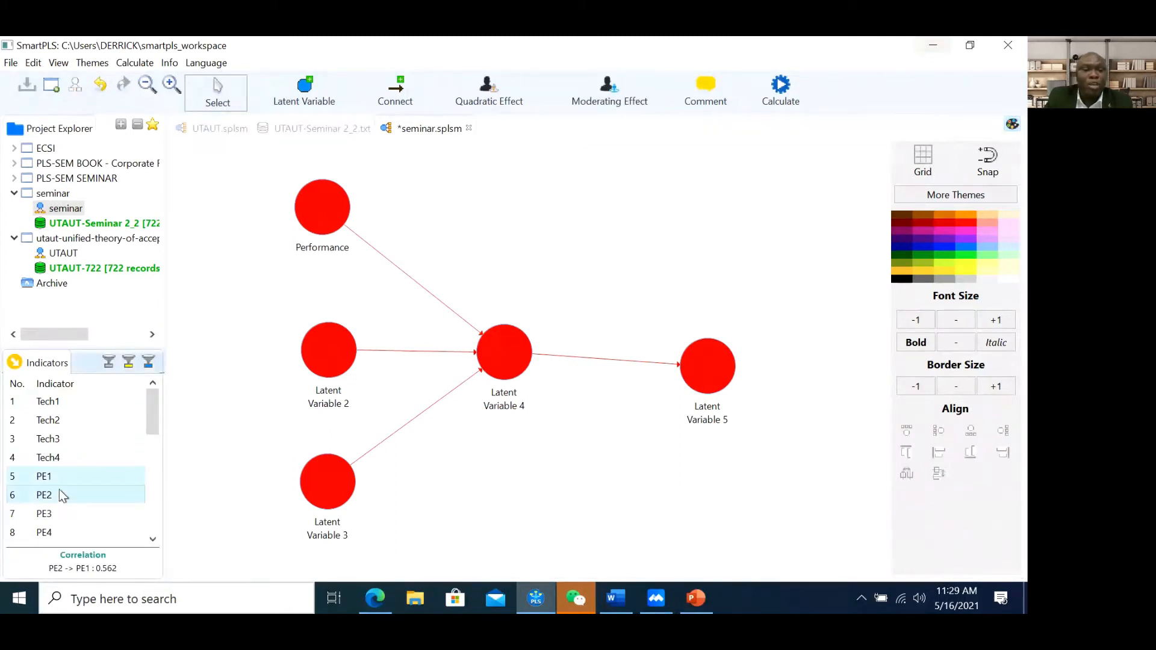
left_click(113, 513, "ctrl")
left_click(91, 533, "ctrl")
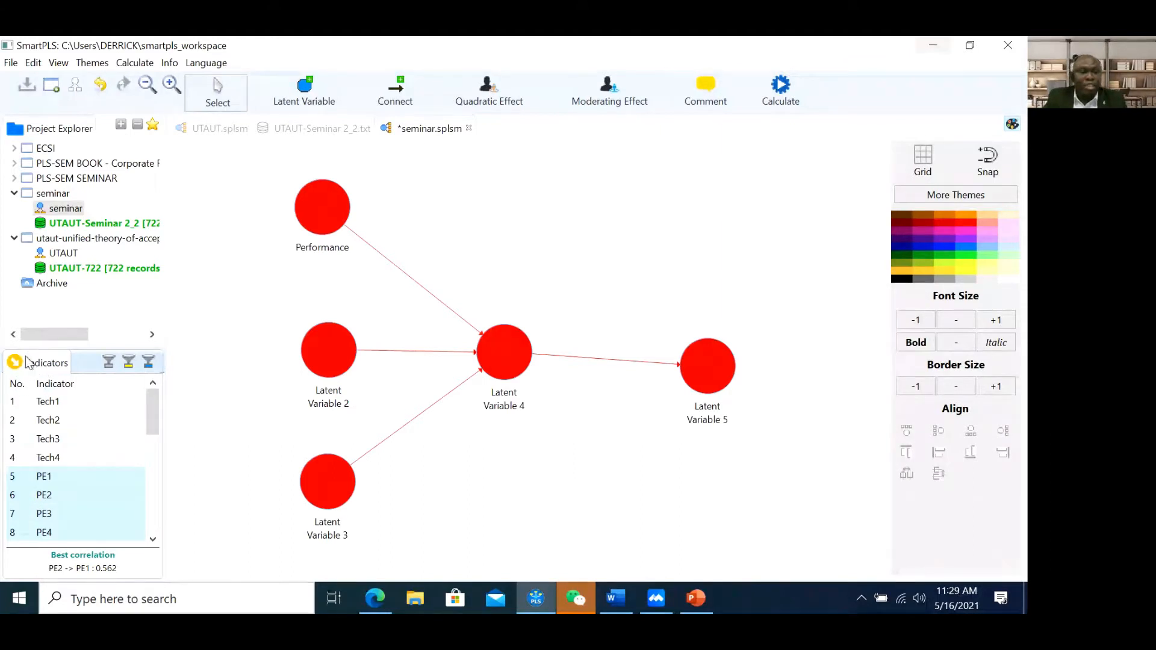
Attach PE1, PE2, PE3 and PE4 to the Performance construct as its indicators
left_click_drag(71, 474, 277, 254)
left_click_drag(312, 209, 315, 208)
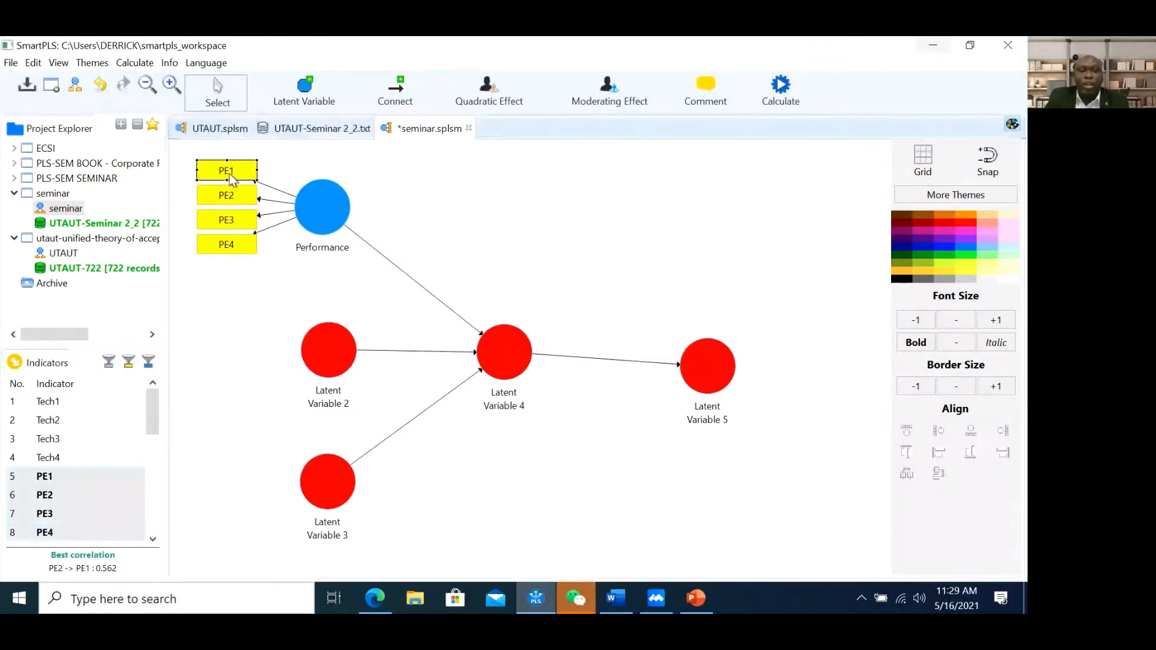
left_click(233, 199)
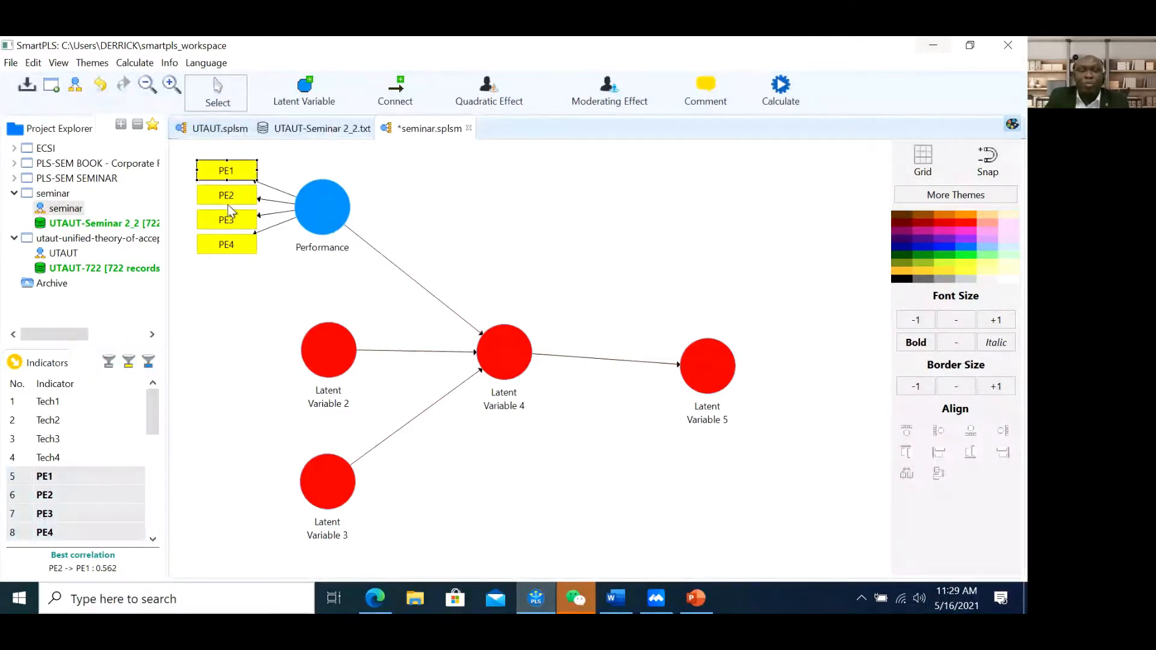
left_click(226, 244)
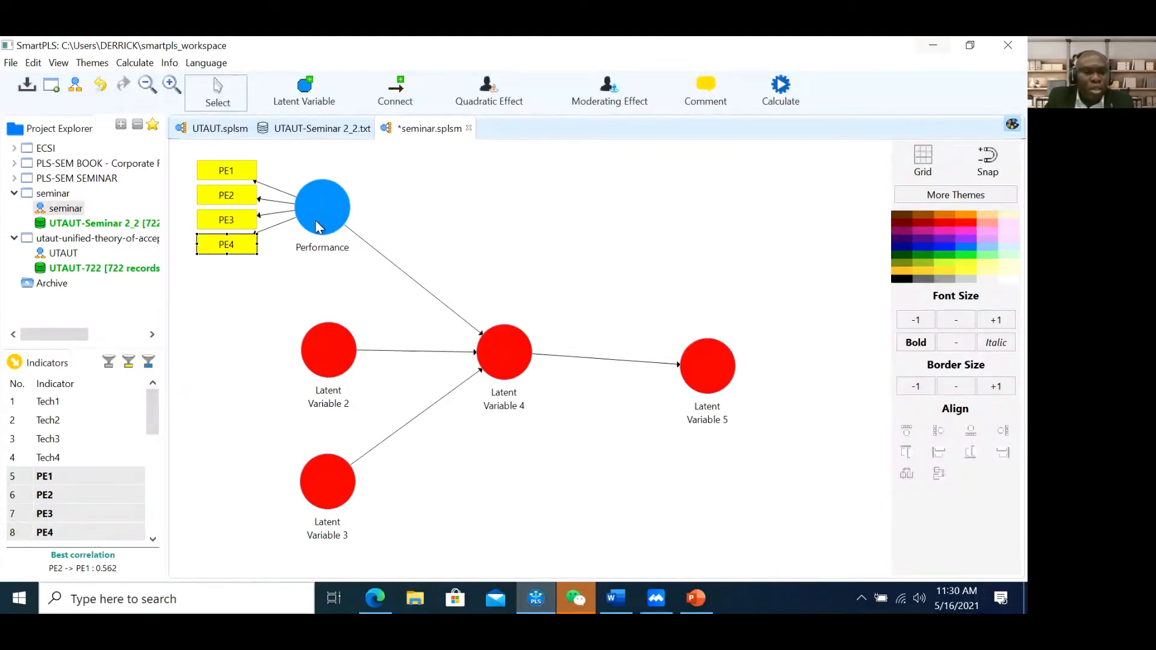
left_click_drag(154, 425, 154, 460)
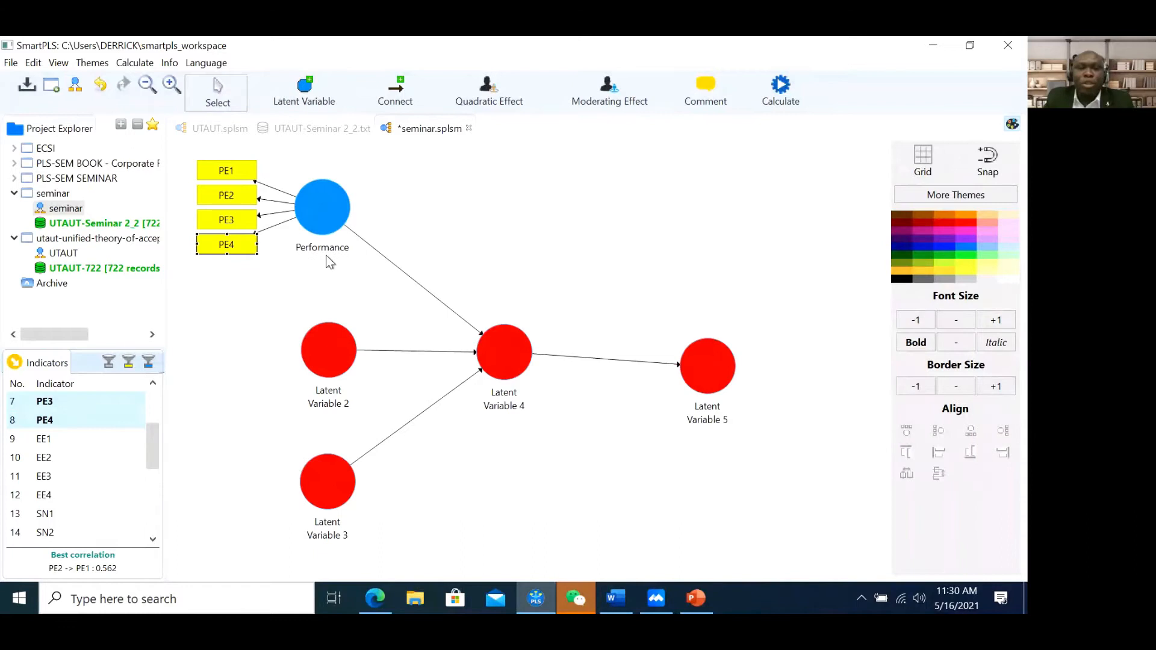
left_click(327, 221)
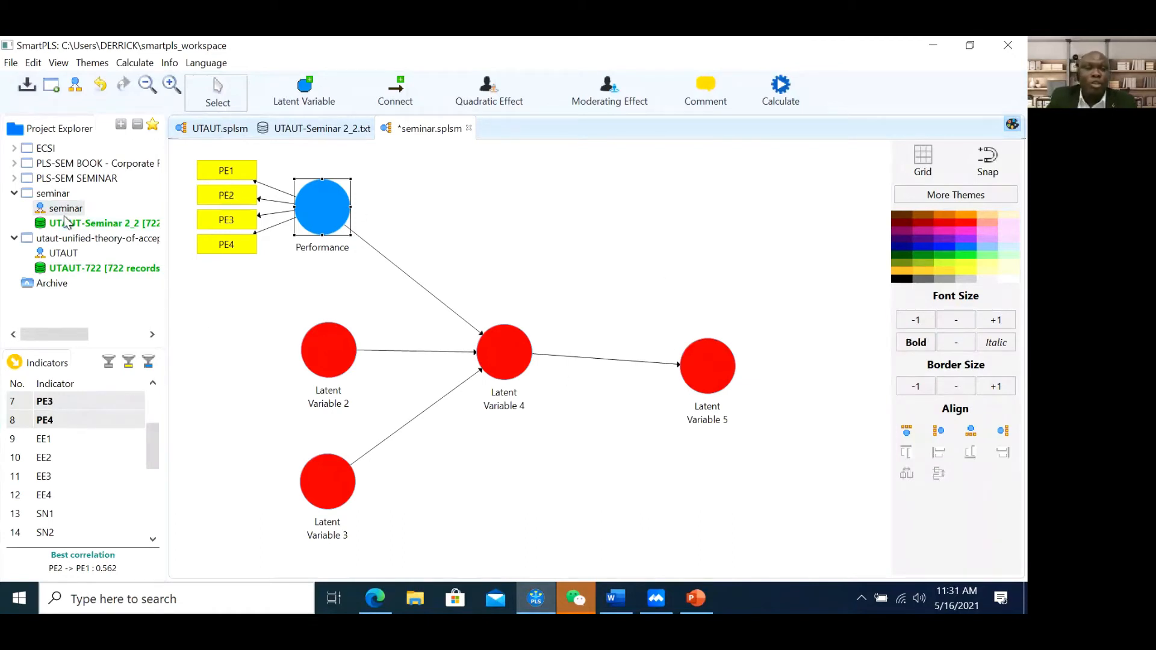
Open the UTAUT path model from Project Explorer
double_click(70, 257)
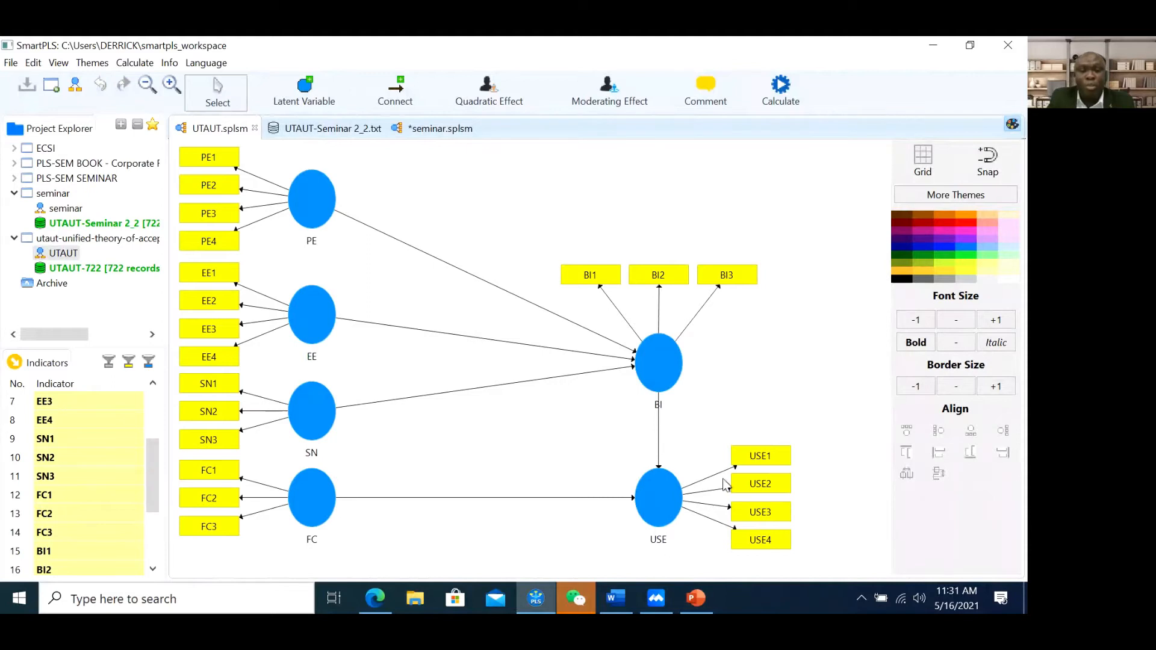
left_click(575, 606)
left_click(575, 602)
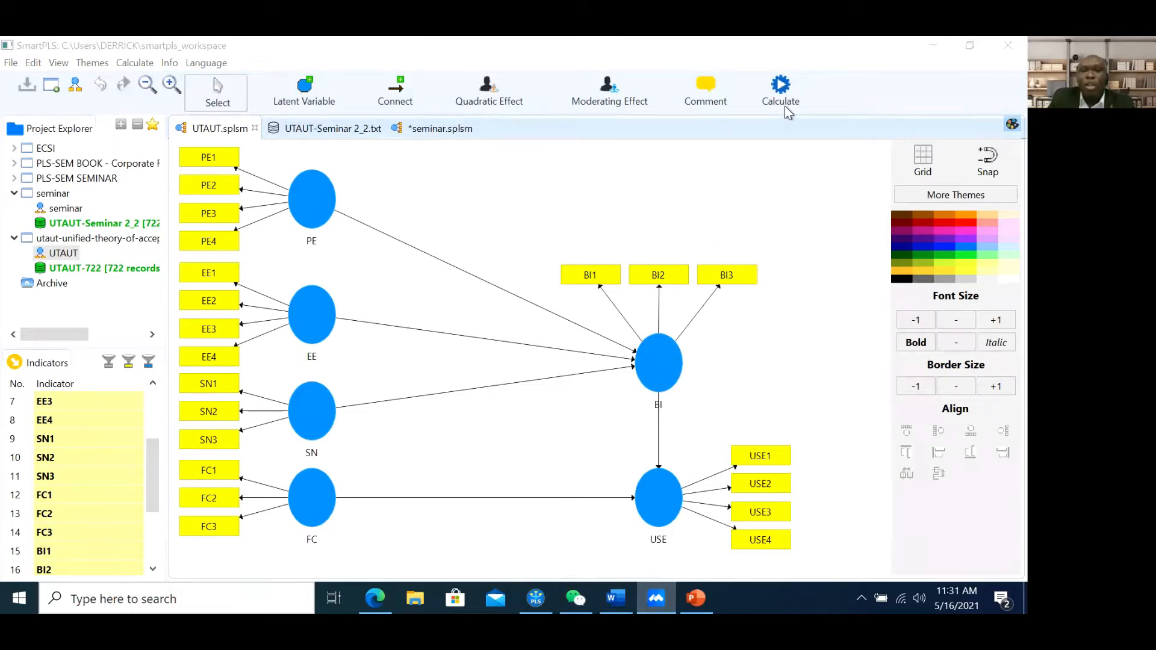
left_click(860, 61)
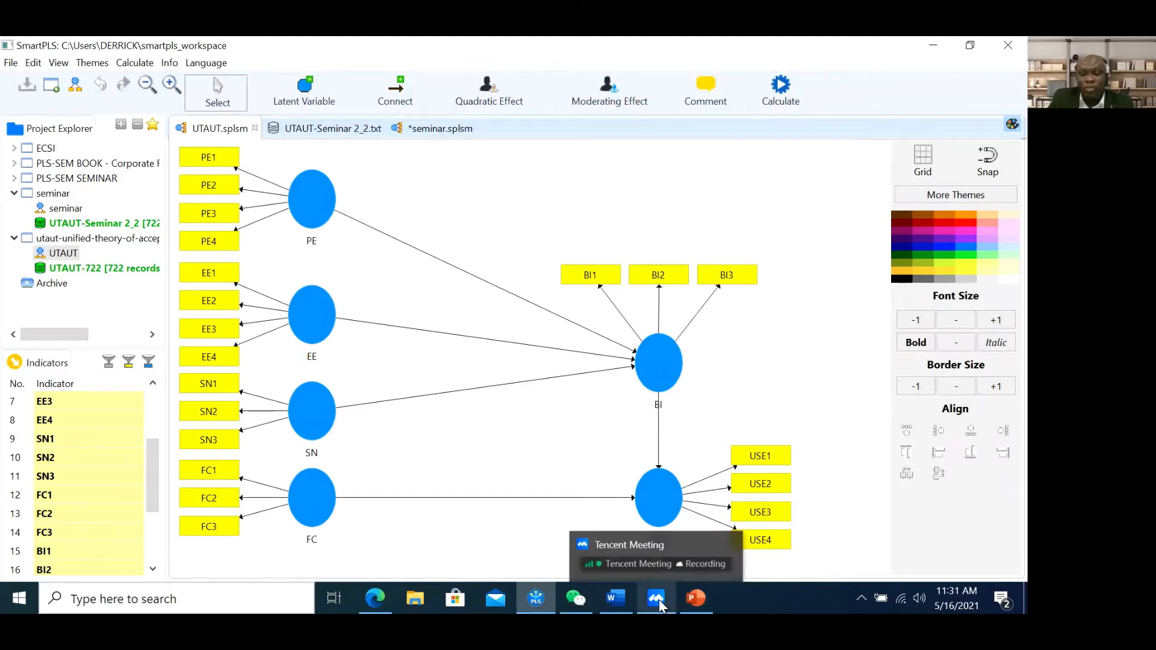
Show the UTAUT-Seminar 2_2 indicator statistics, e.g. PE1 mean 3.745
left_click(786, 90)
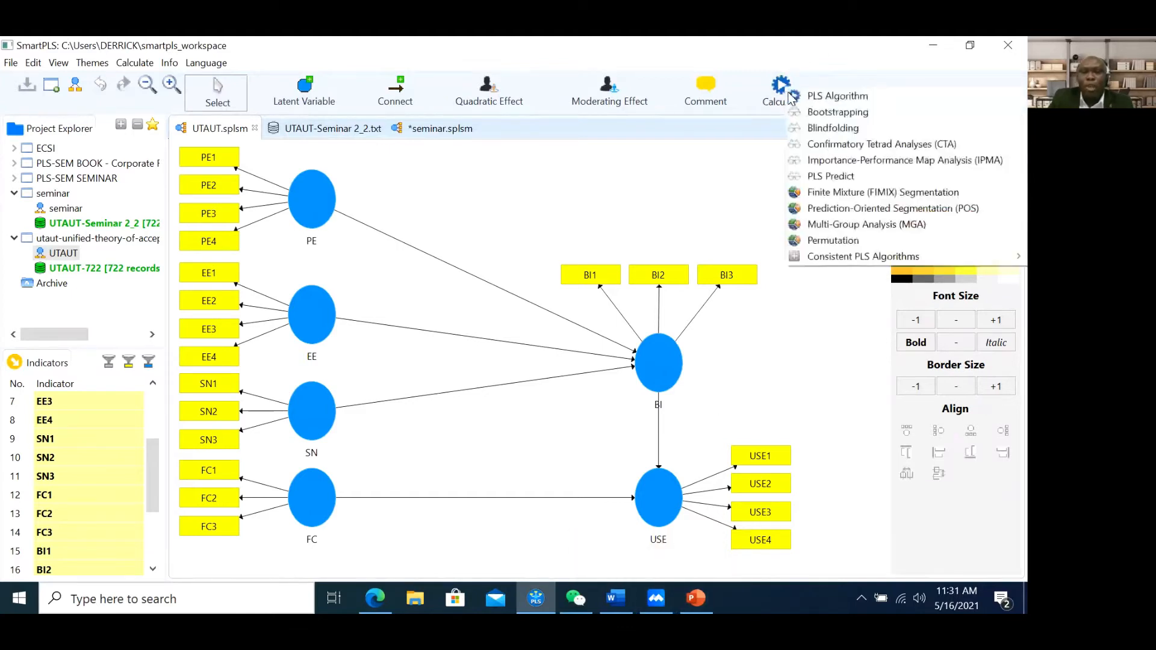
left_click(794, 95)
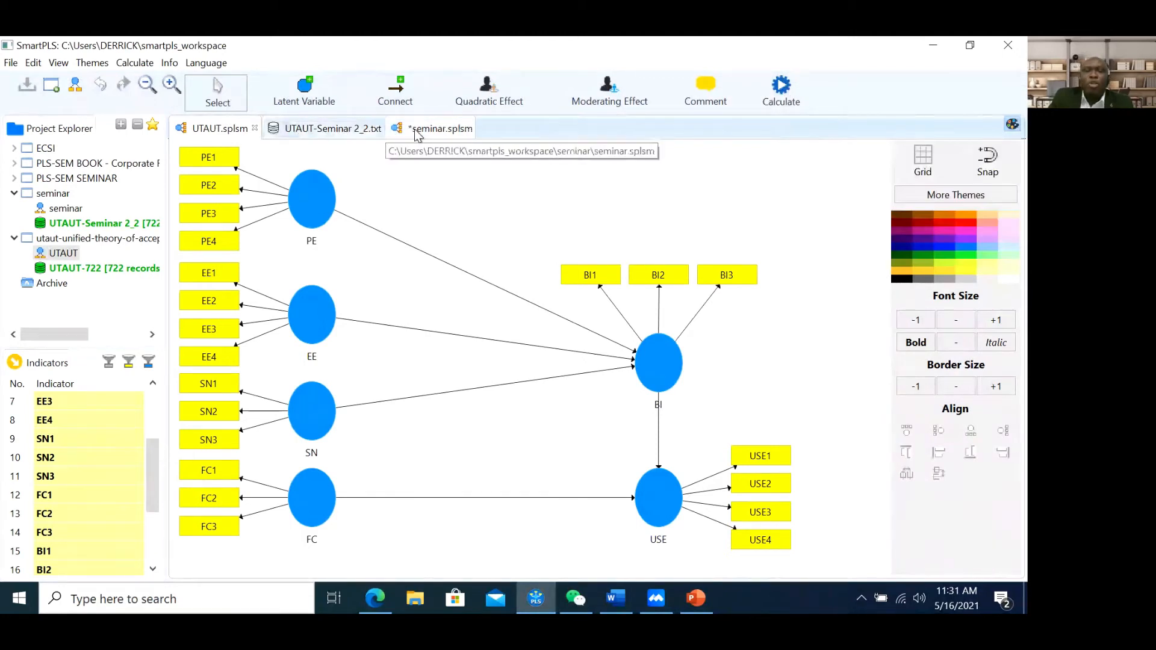
left_click(322, 137)
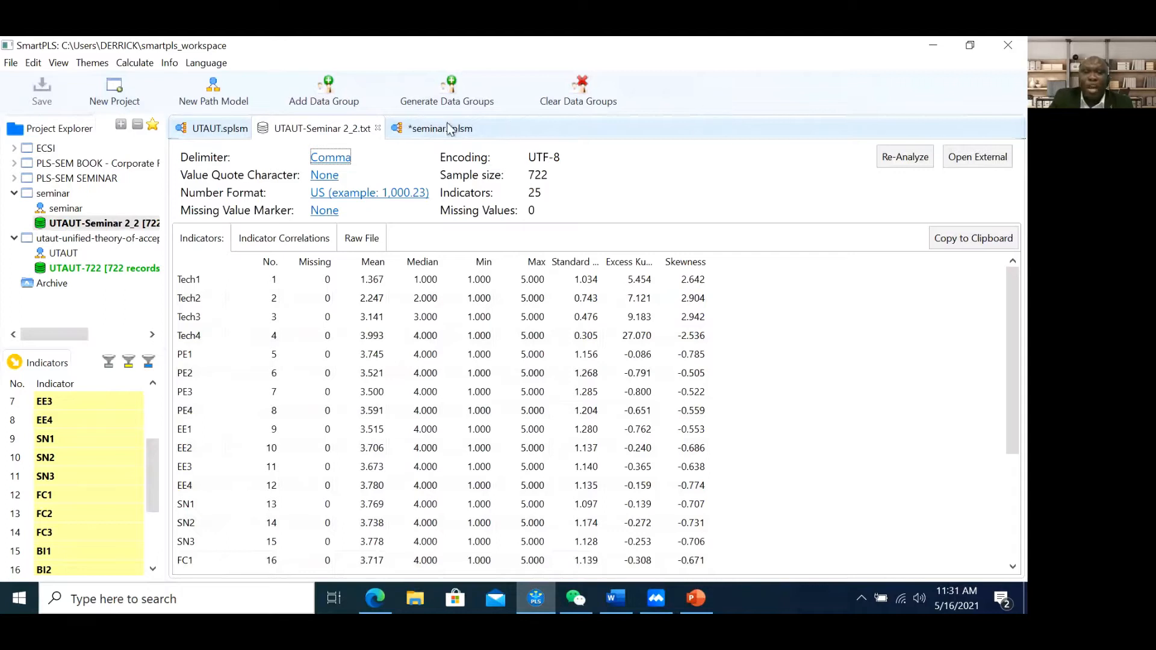
Switch back to the UTAUT.splsm model and open the Calculate list showing PLS Algorithm
left_click(206, 130)
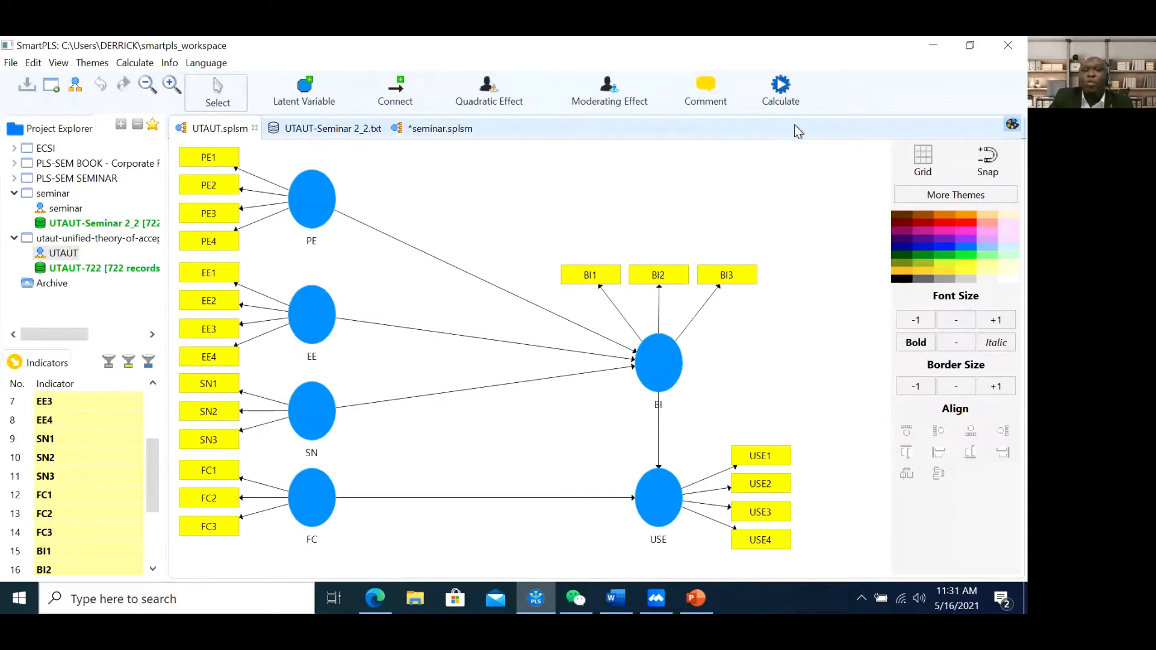
left_click(781, 97)
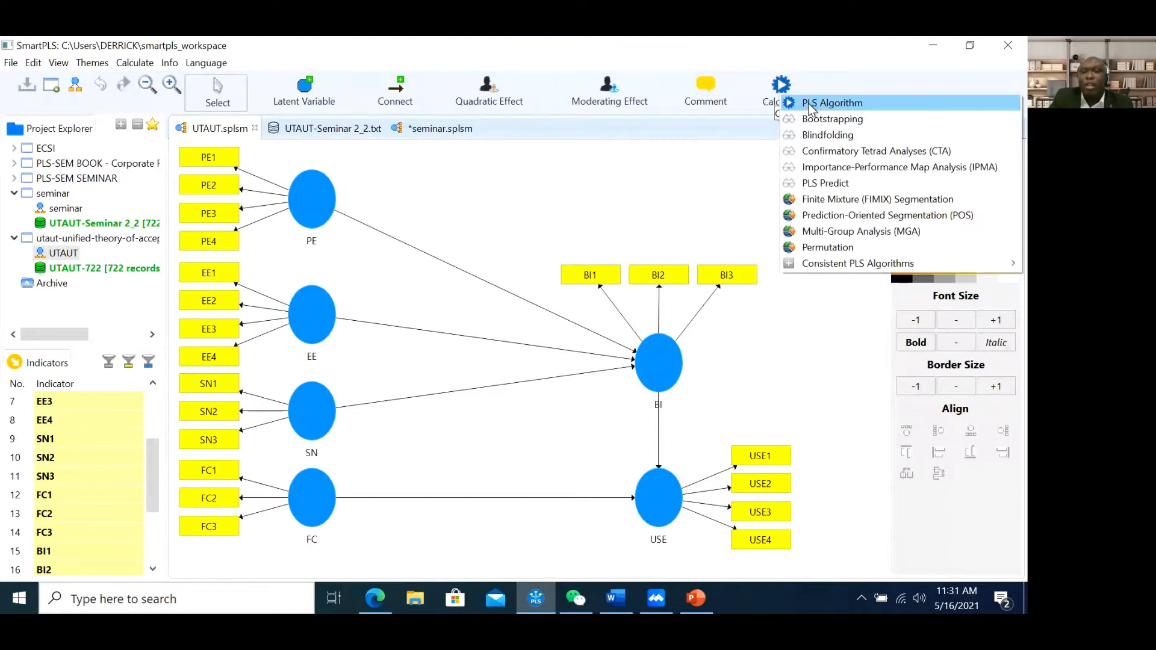
left_click(807, 59)
left_click(537, 38)
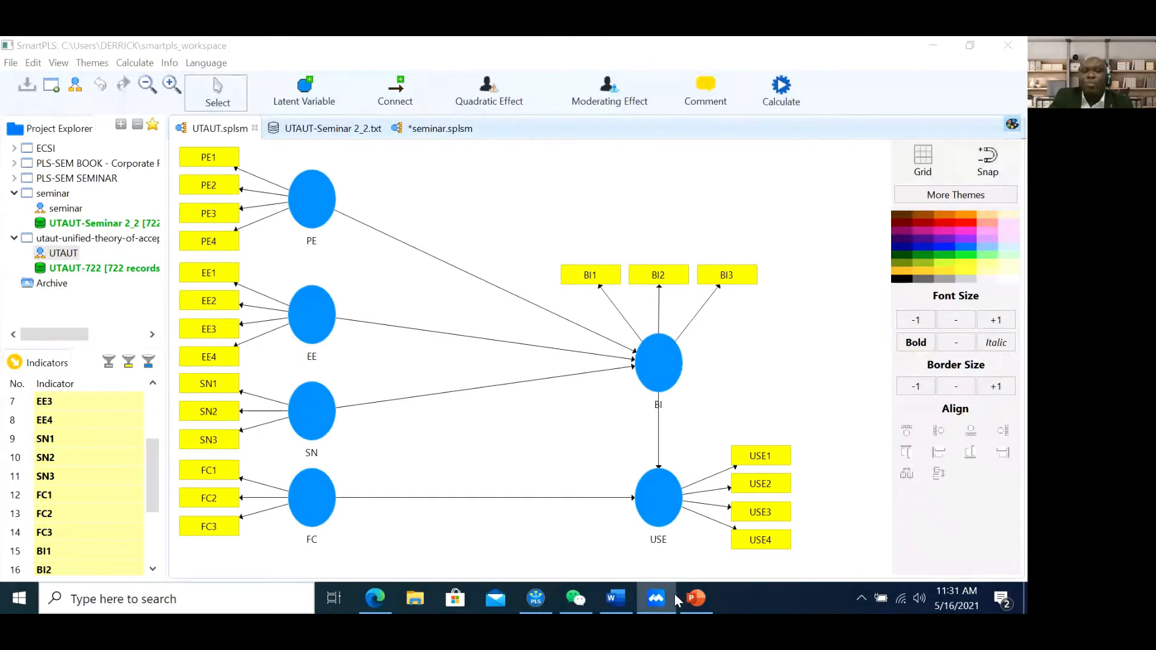
left_click(861, 131)
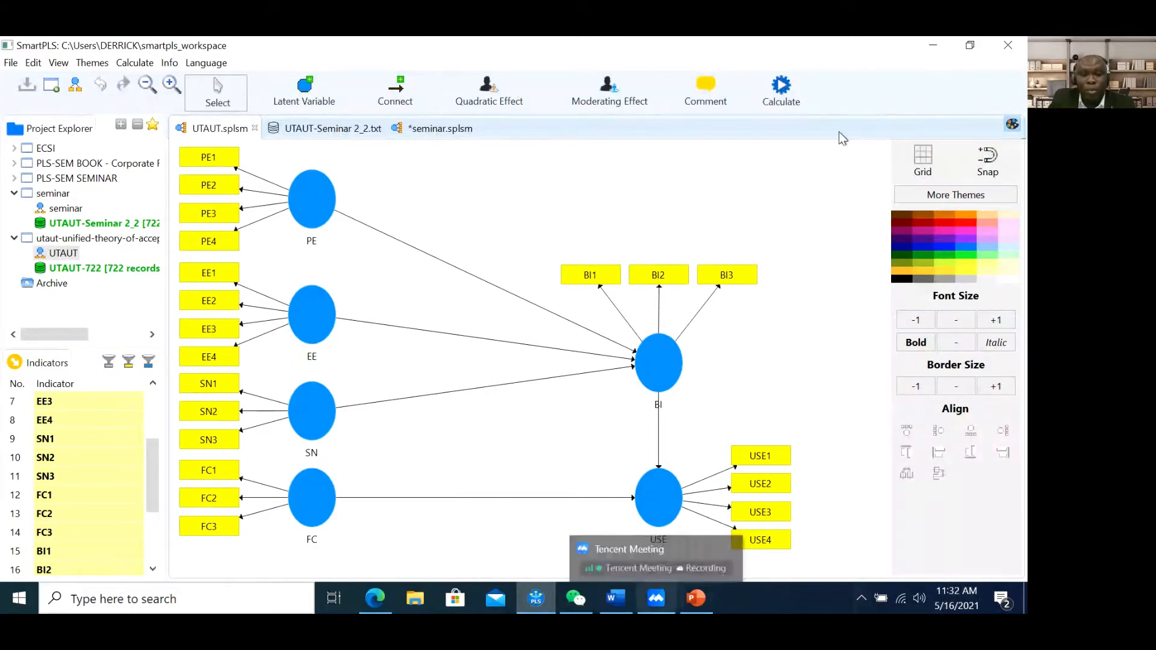
left_click(781, 91)
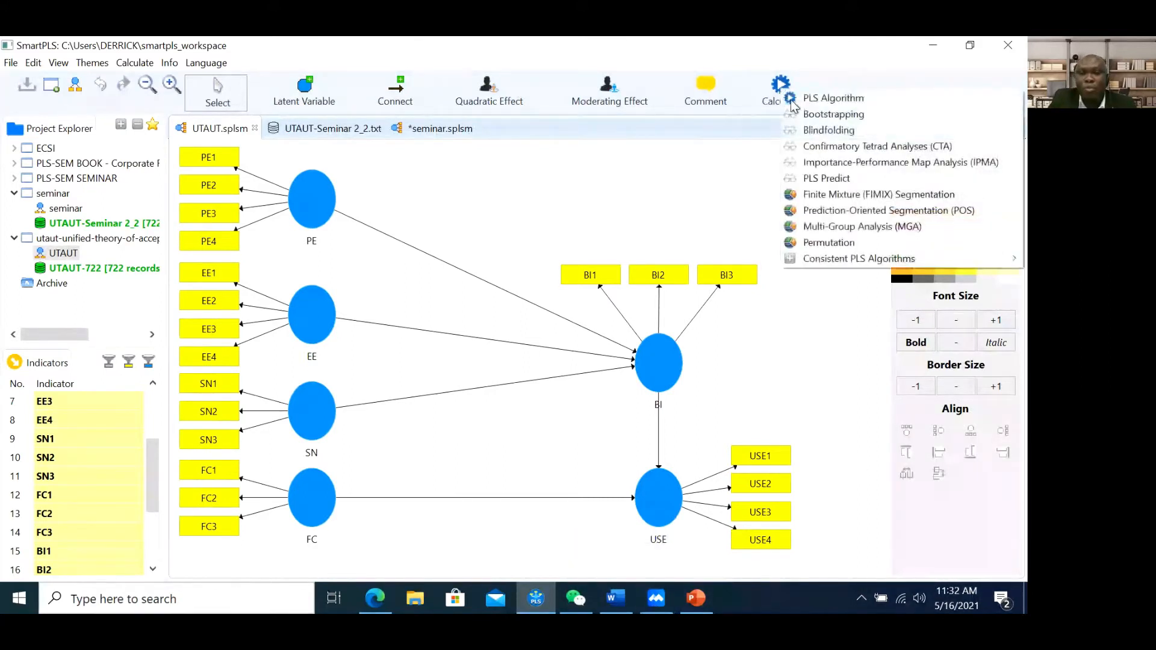
Run the PLS Algorithm with Factor weighting, 300 maximum iterations and stop criterion 7
left_click(803, 100)
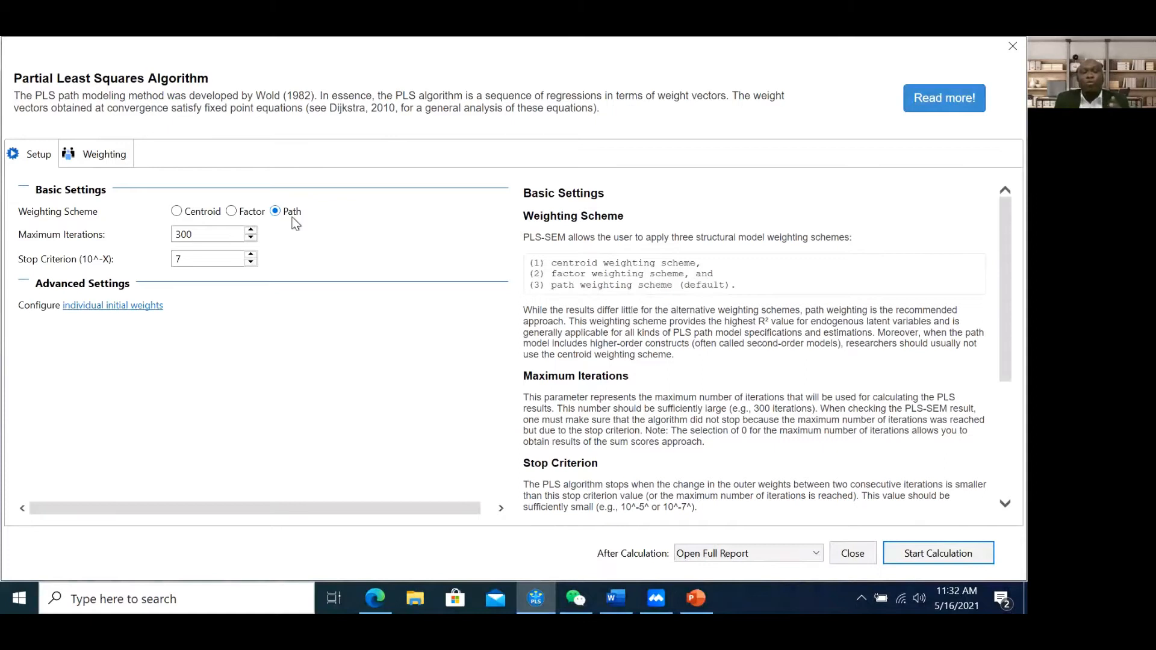
left_click(856, 554)
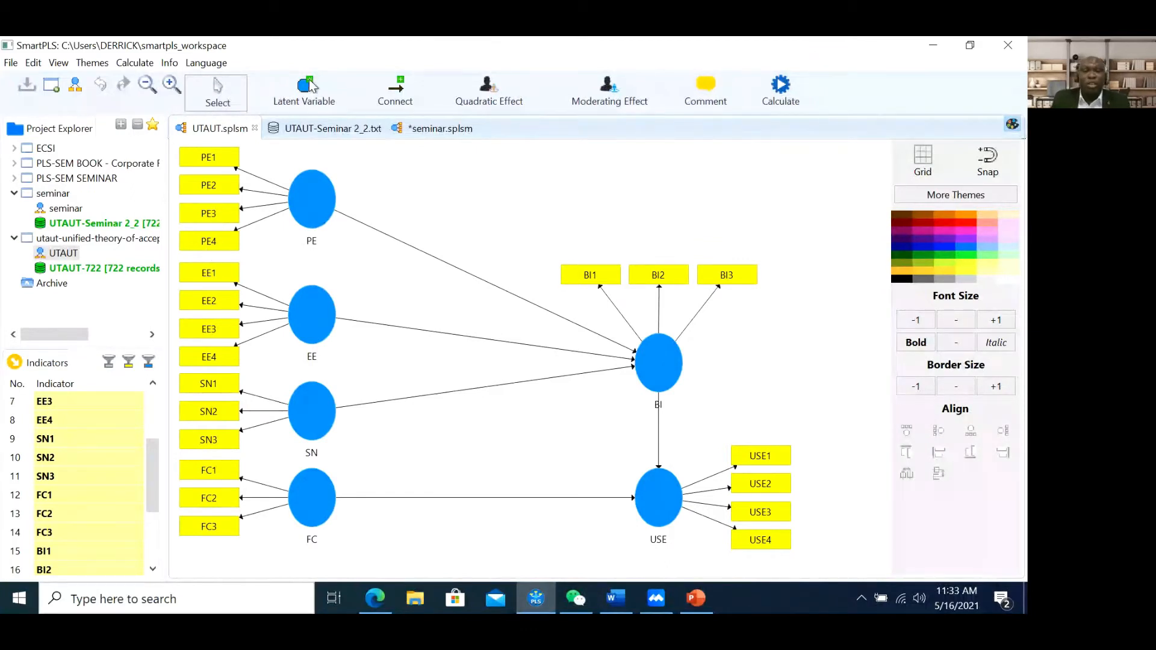
left_click(776, 101)
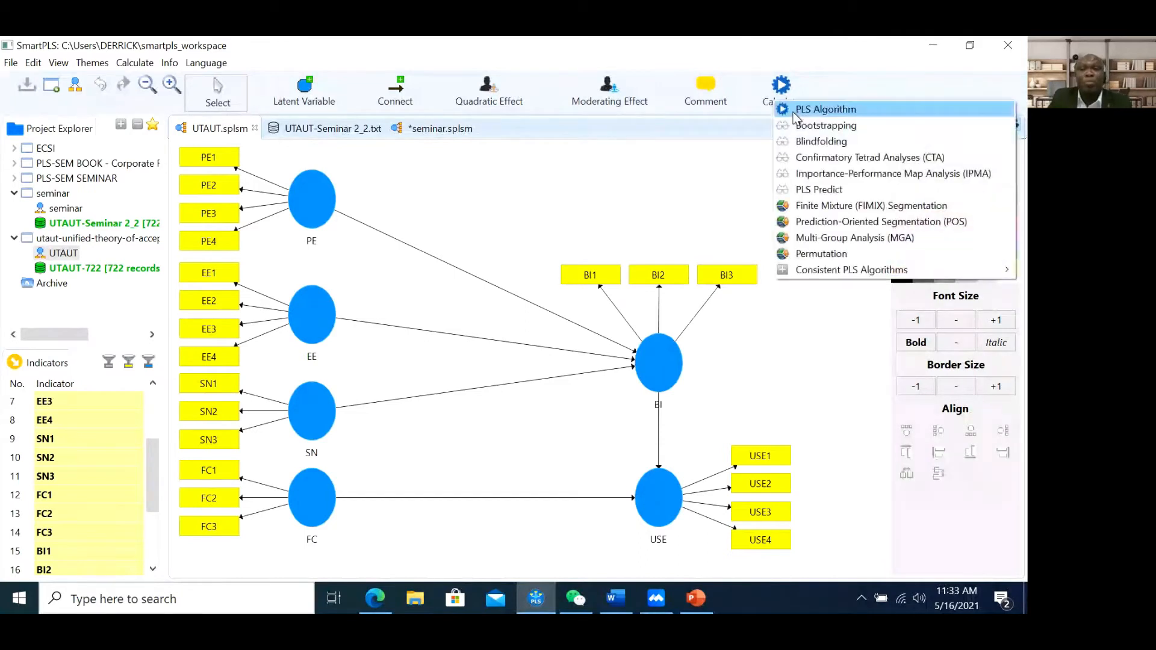
left_click(794, 110)
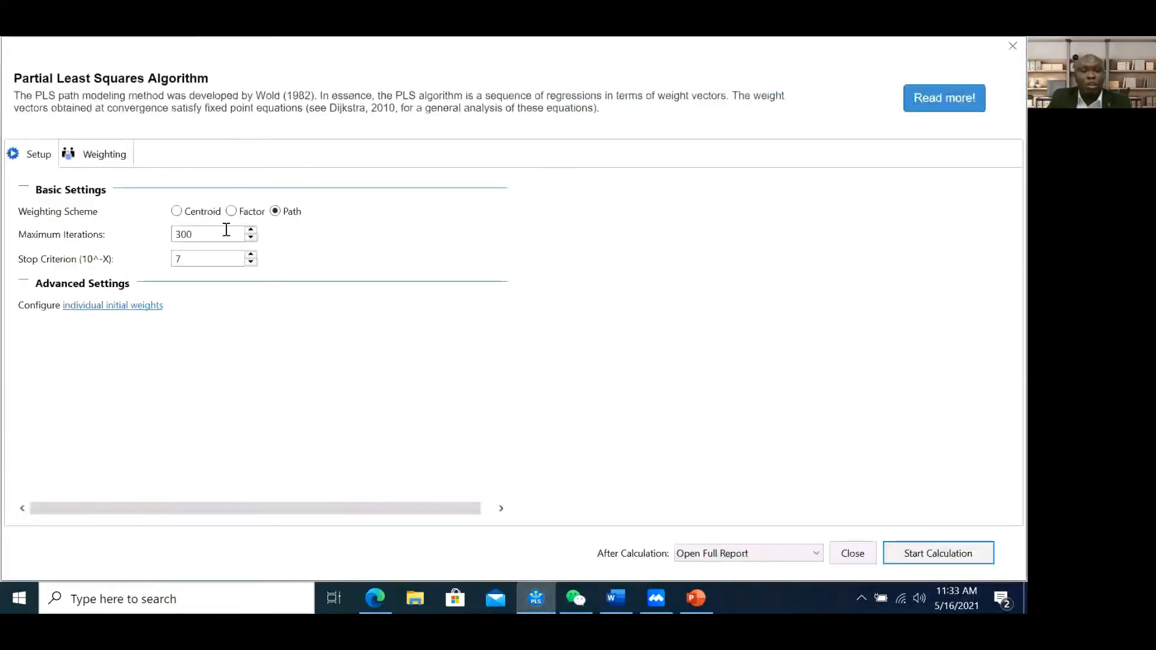
left_click(231, 211)
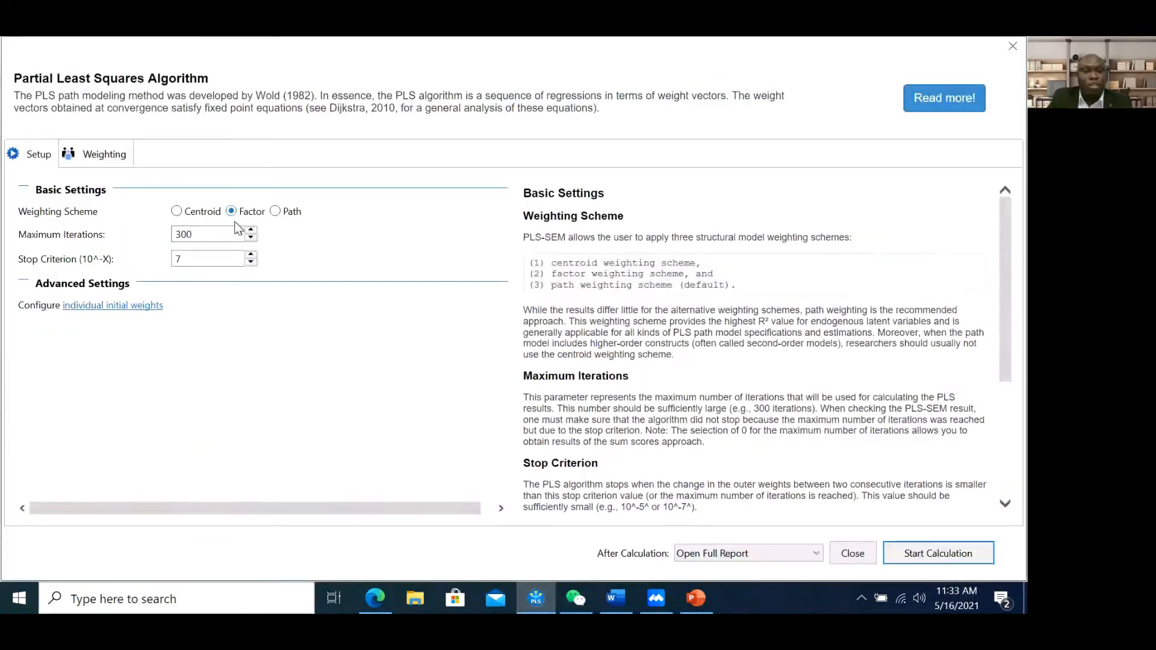
left_click(941, 555)
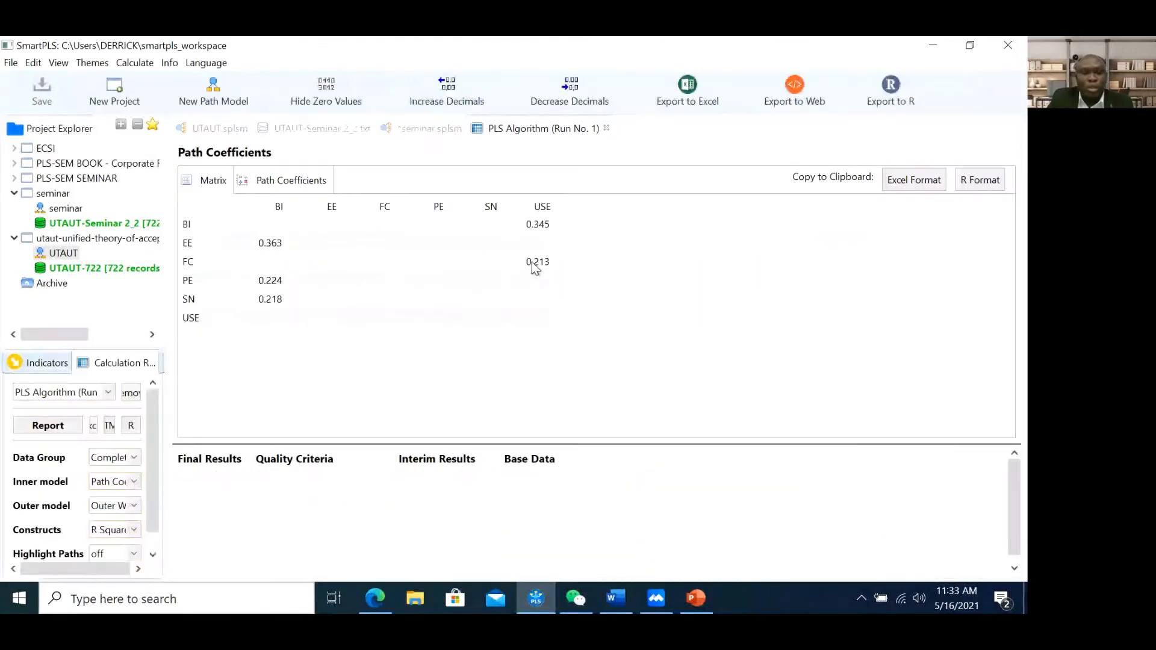
Close the seminar path model without saving, then close the seminar data file
left_click(443, 130)
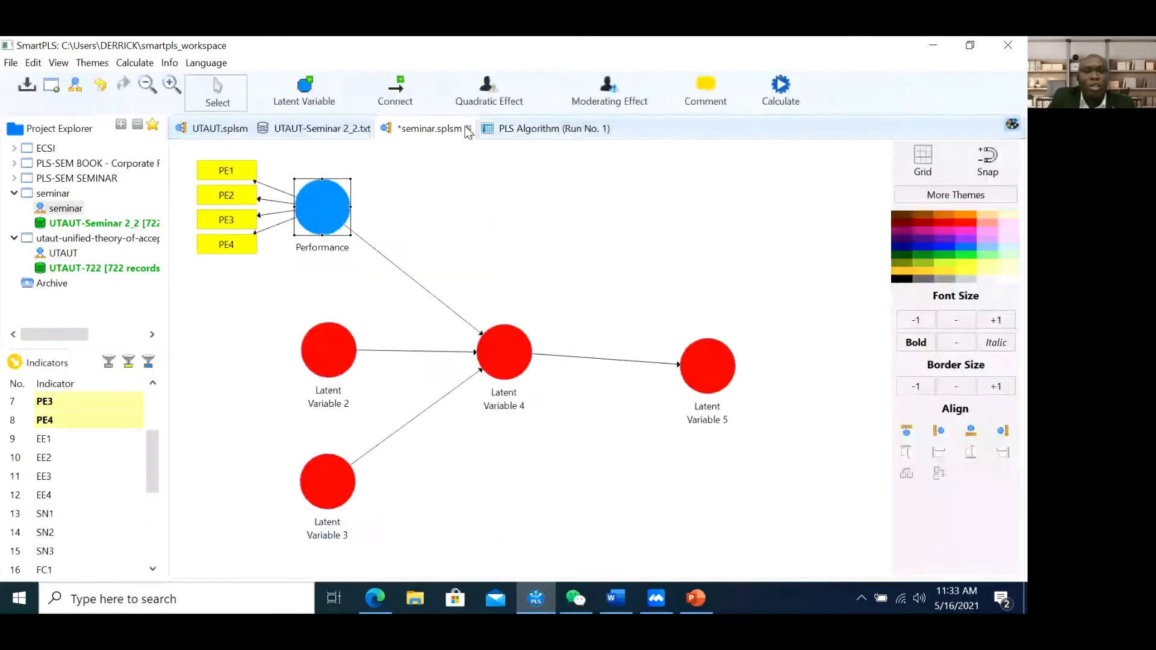
left_click(467, 129)
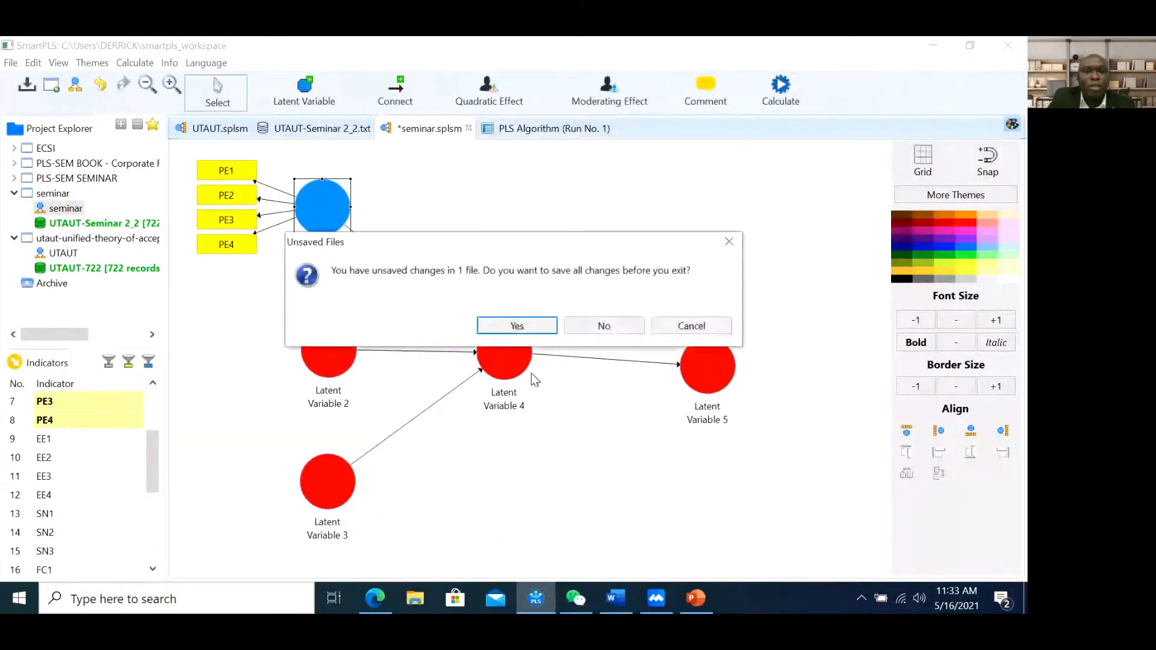
left_click(584, 325)
left_click(293, 132)
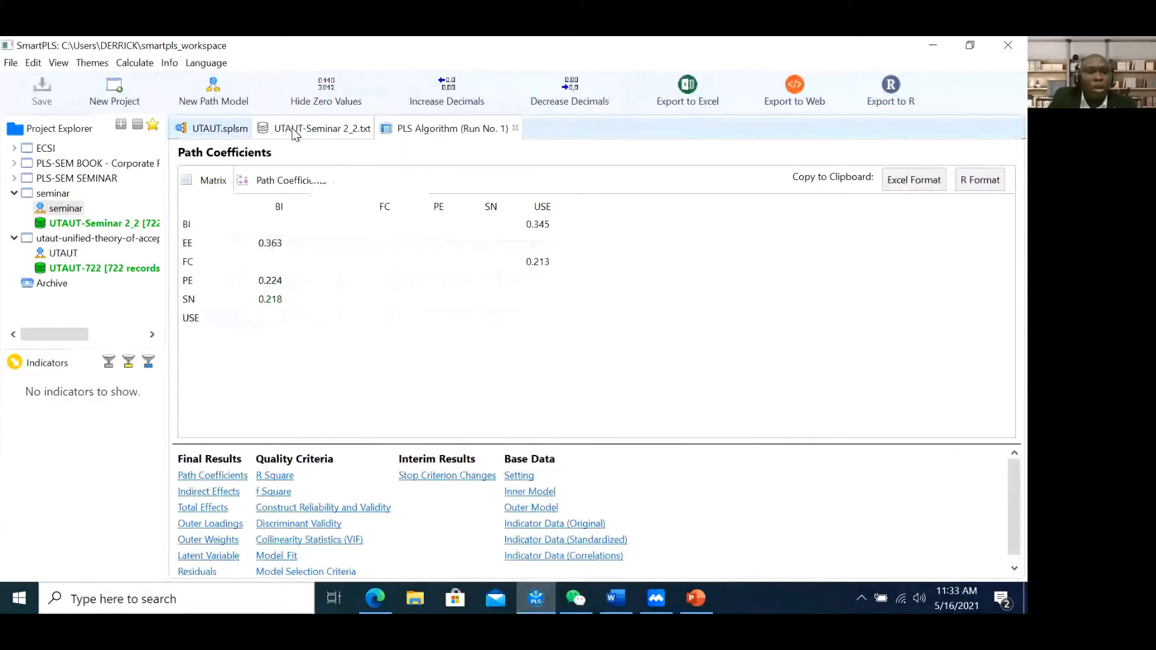
left_click(375, 128)
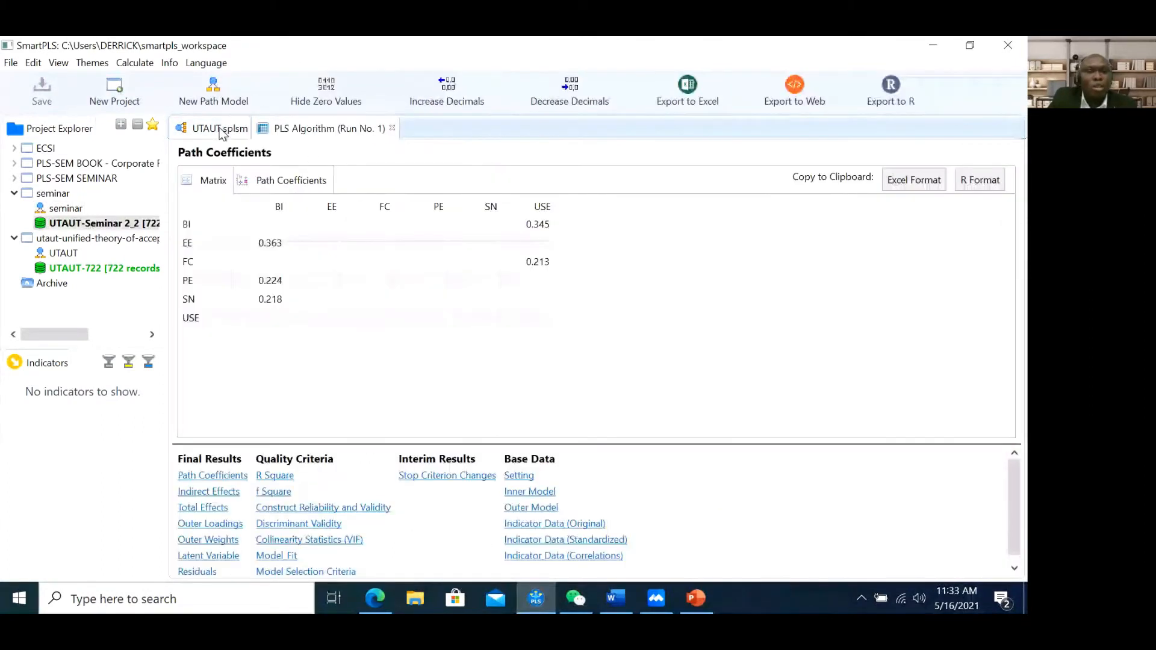
Switch to the UTAUT model and show the run's outer loadings matrix
left_click(220, 130)
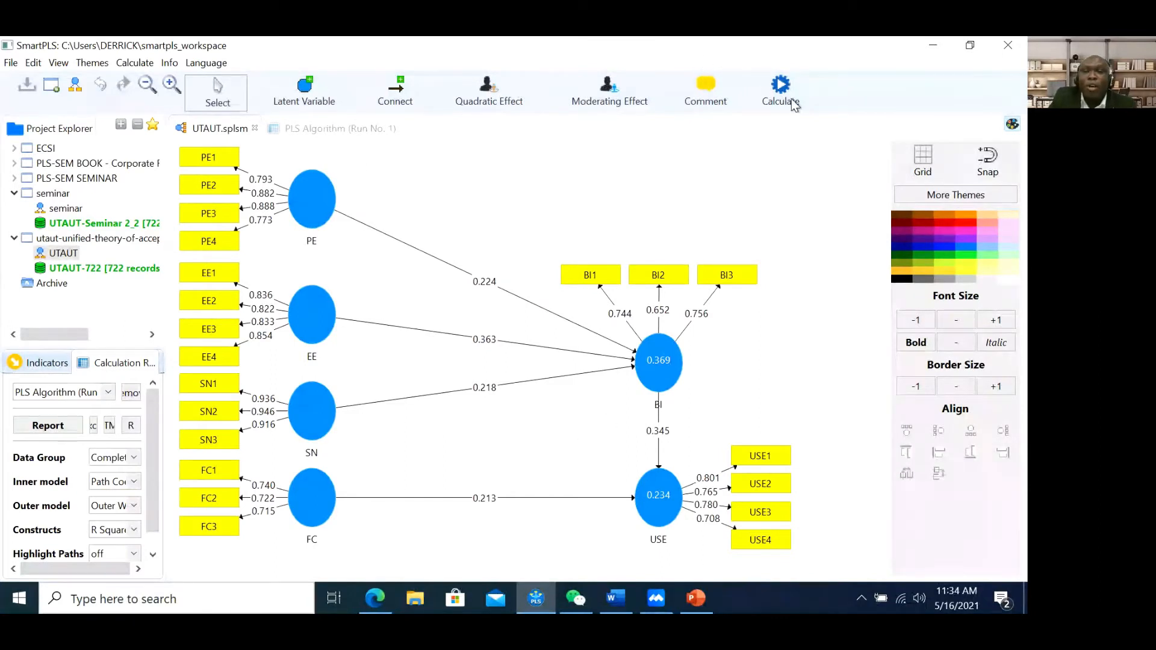
left_click(368, 128)
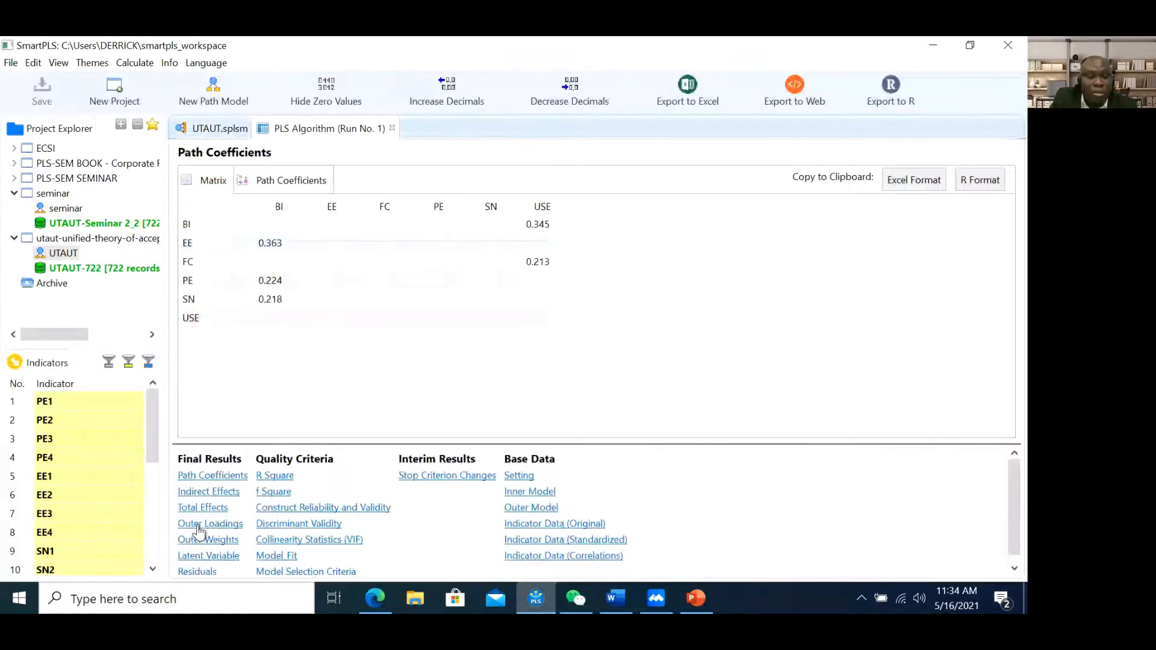
left_click(198, 524)
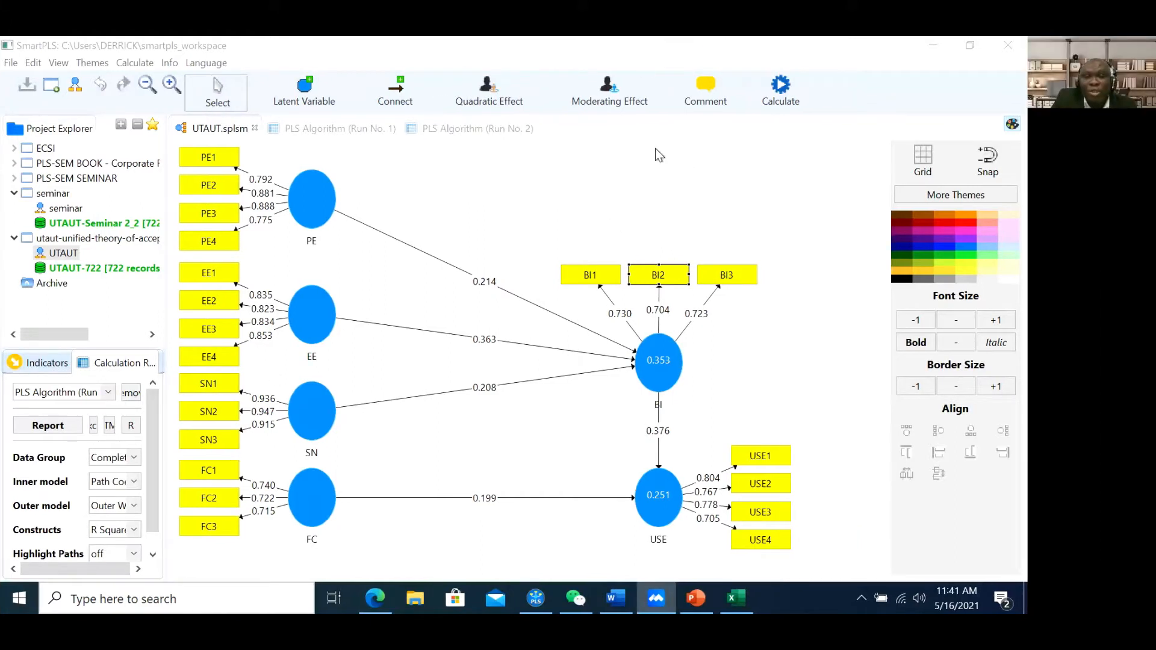
View Construct Reliability and Validity in the PLS Algorithm (Run No. 2) report
left_click(652, 165)
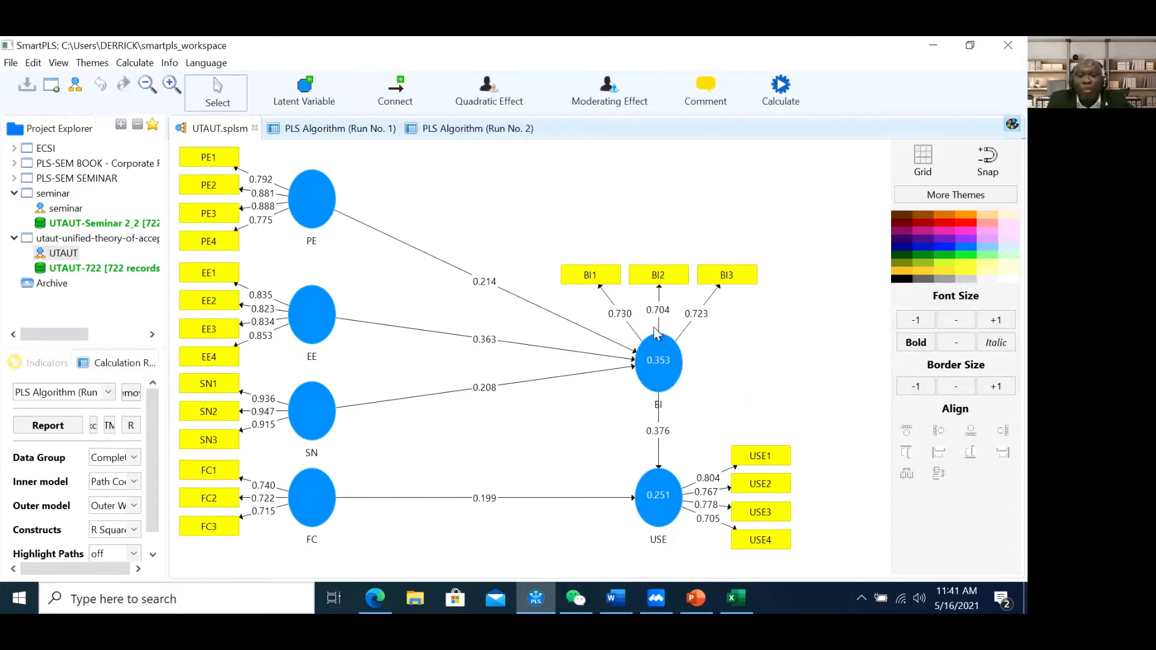
left_click(442, 130)
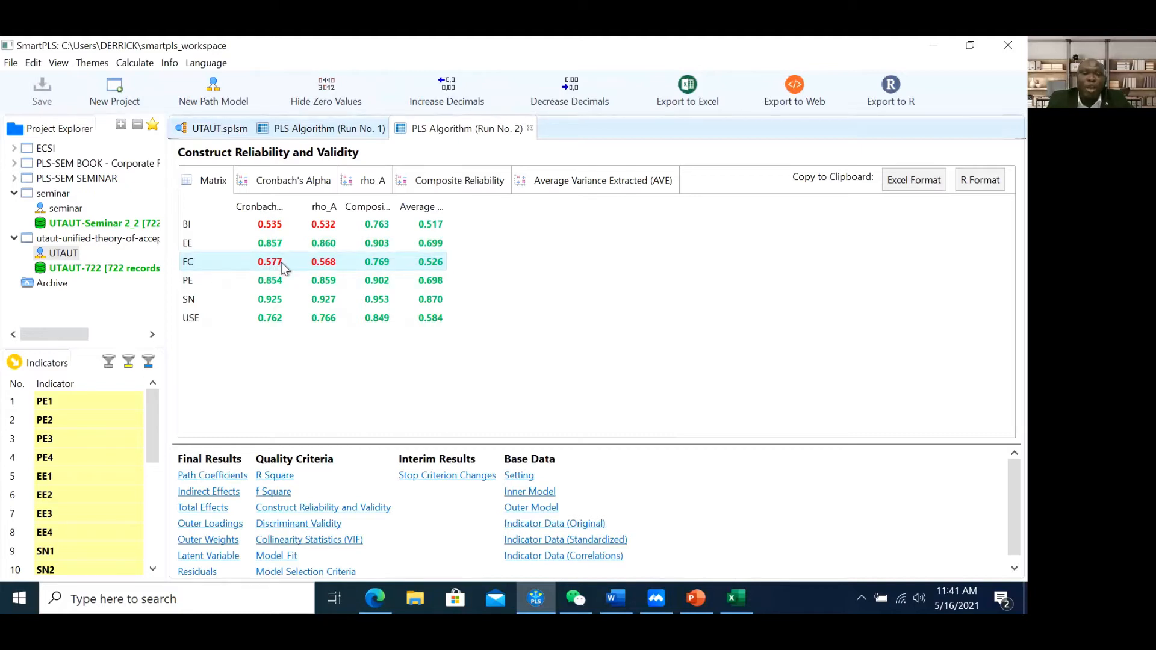
left_click(219, 132)
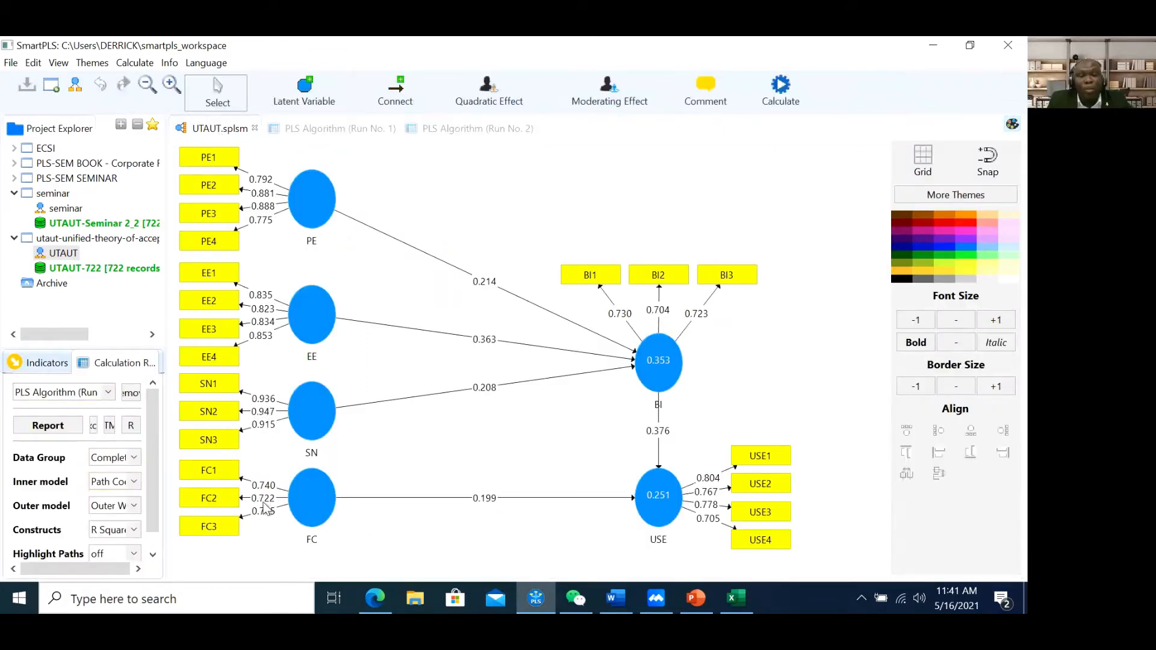
left_click(446, 129)
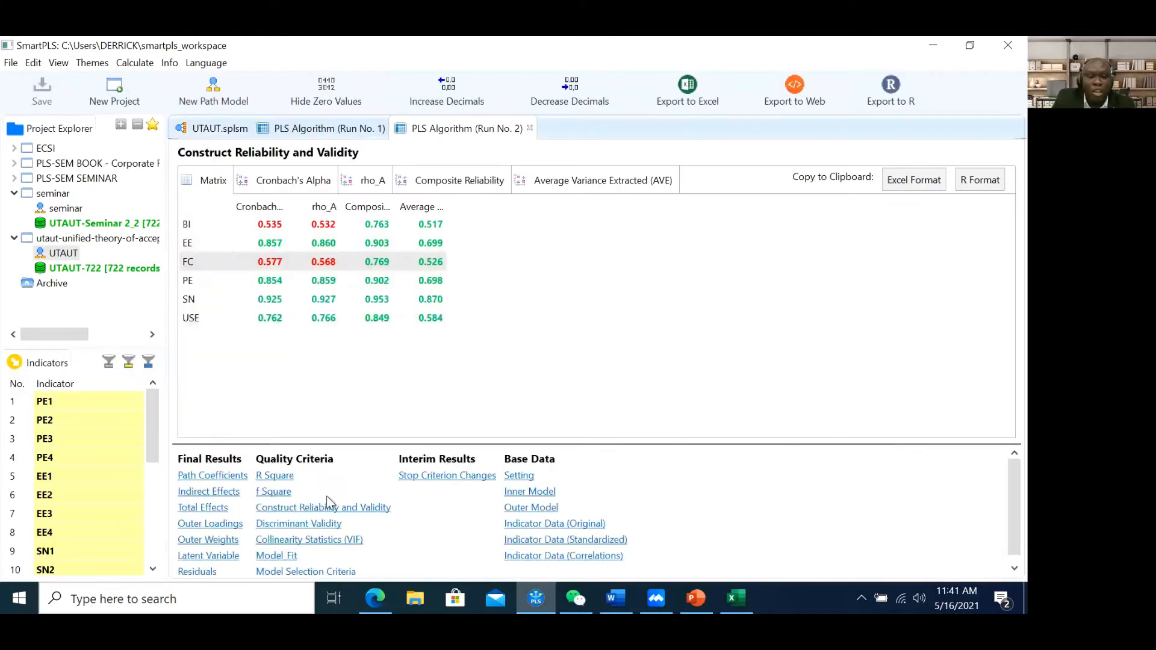
Bring up the UTAUT Excel report from the taskbar
left_click(555, 37)
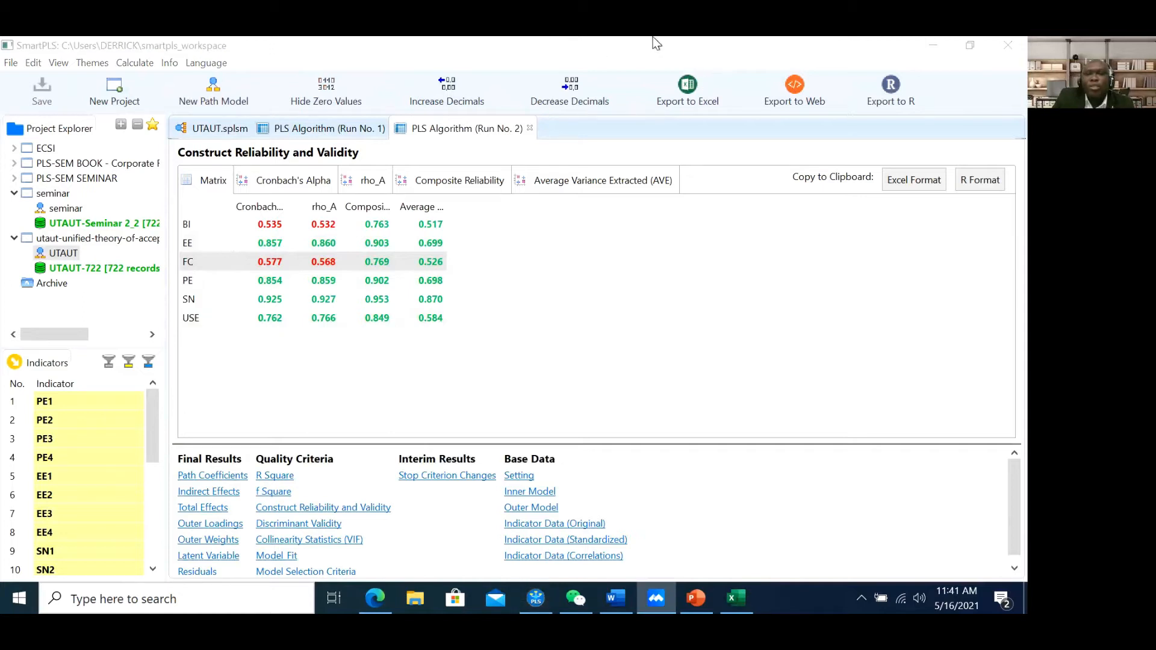
left_click(861, 43)
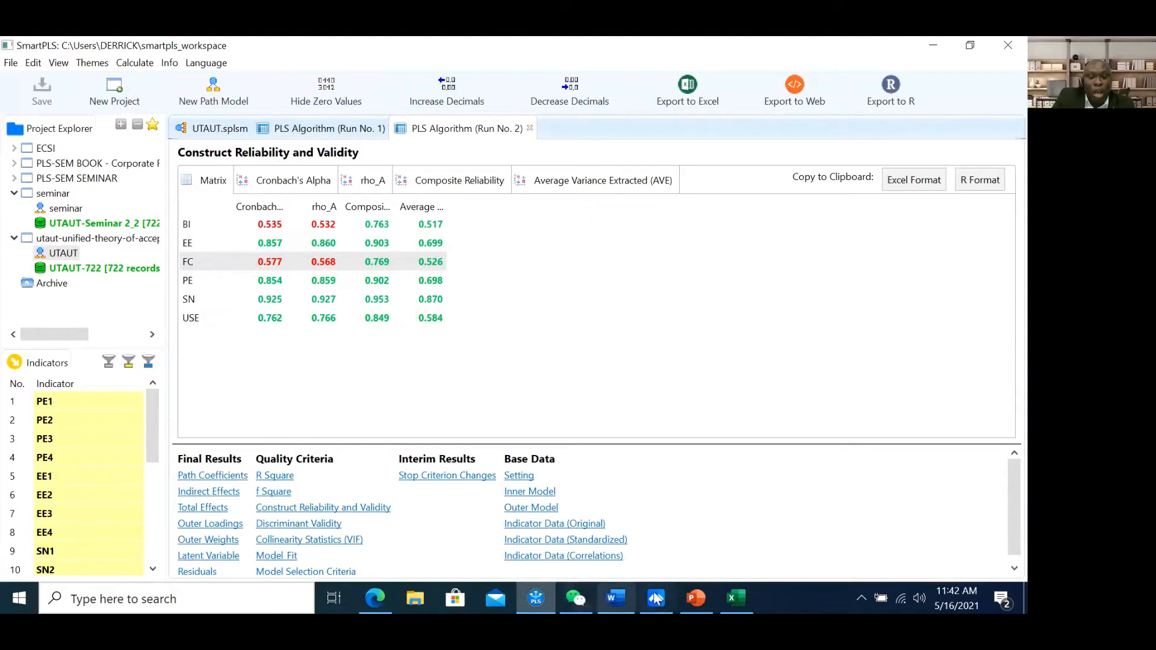
mouse_move(735, 606)
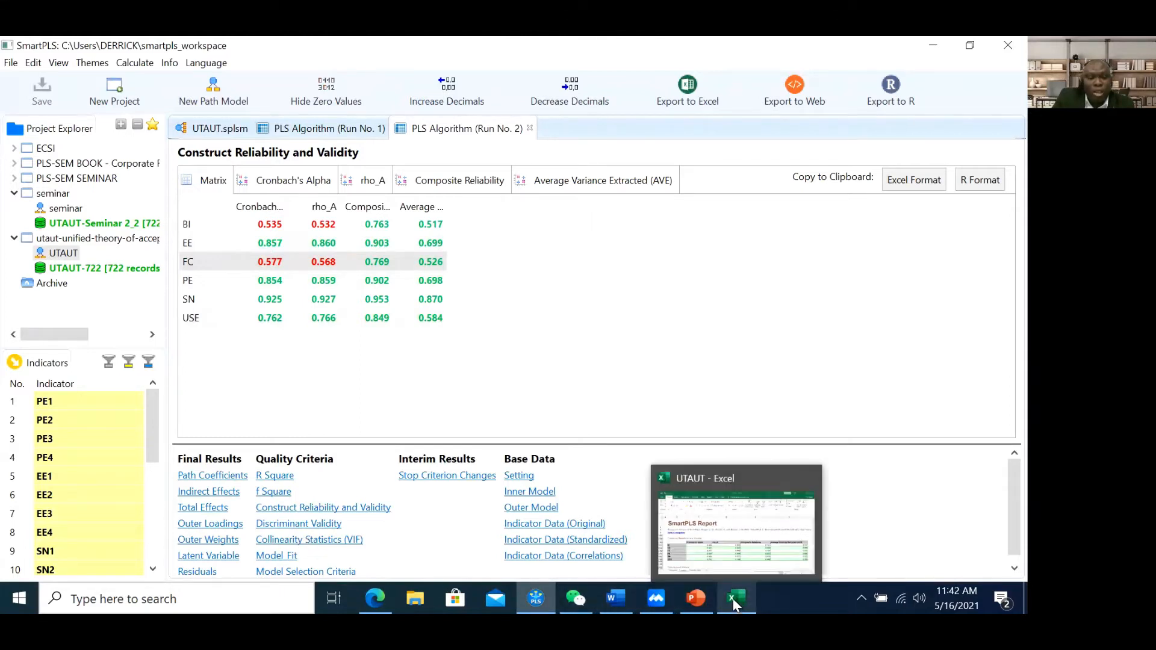
In the Excel report, jump from the Navigation sheet to the Discriminant Validity results
left_click(706, 536)
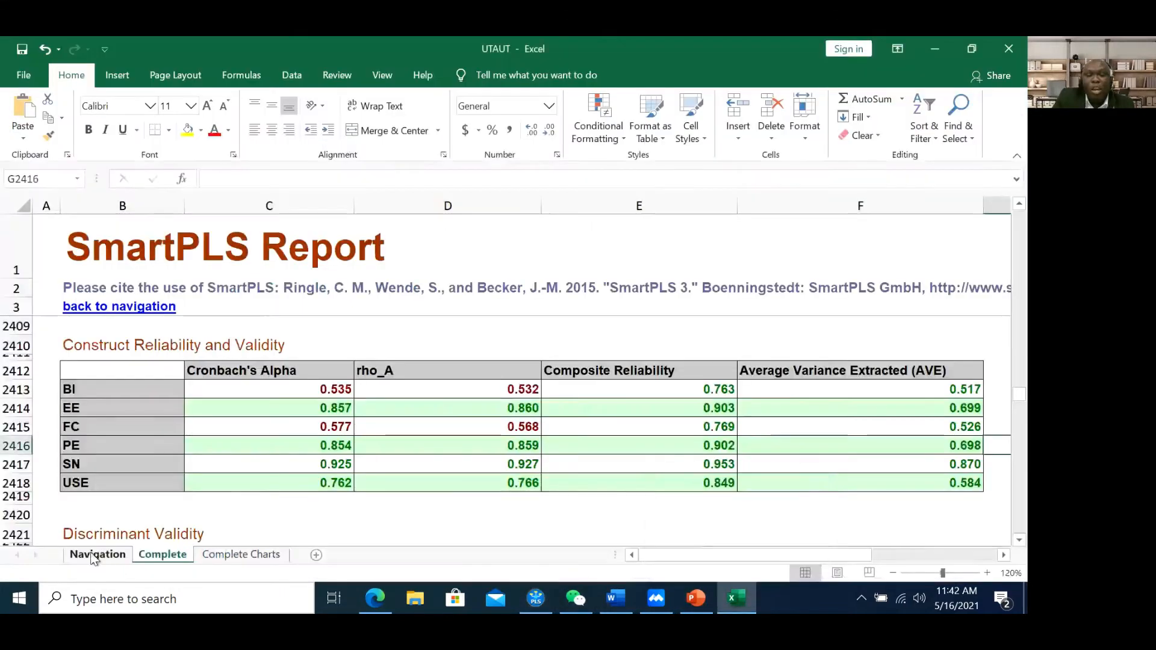
left_click(103, 557)
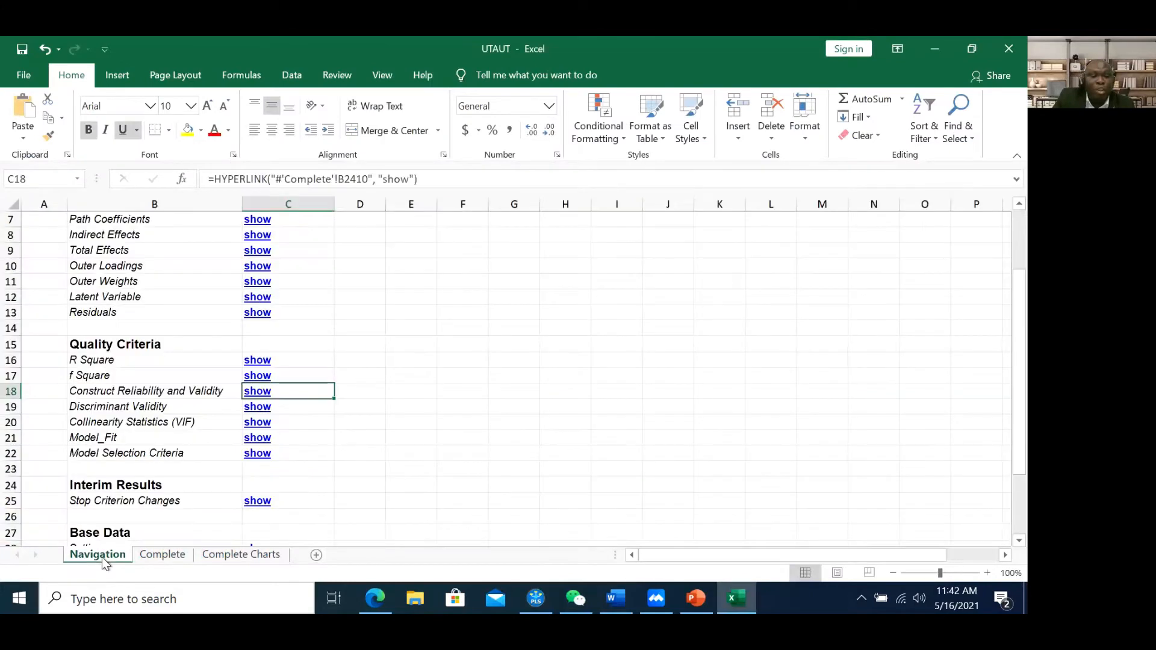
left_click(260, 412)
scroll(257, 408, "down", 1)
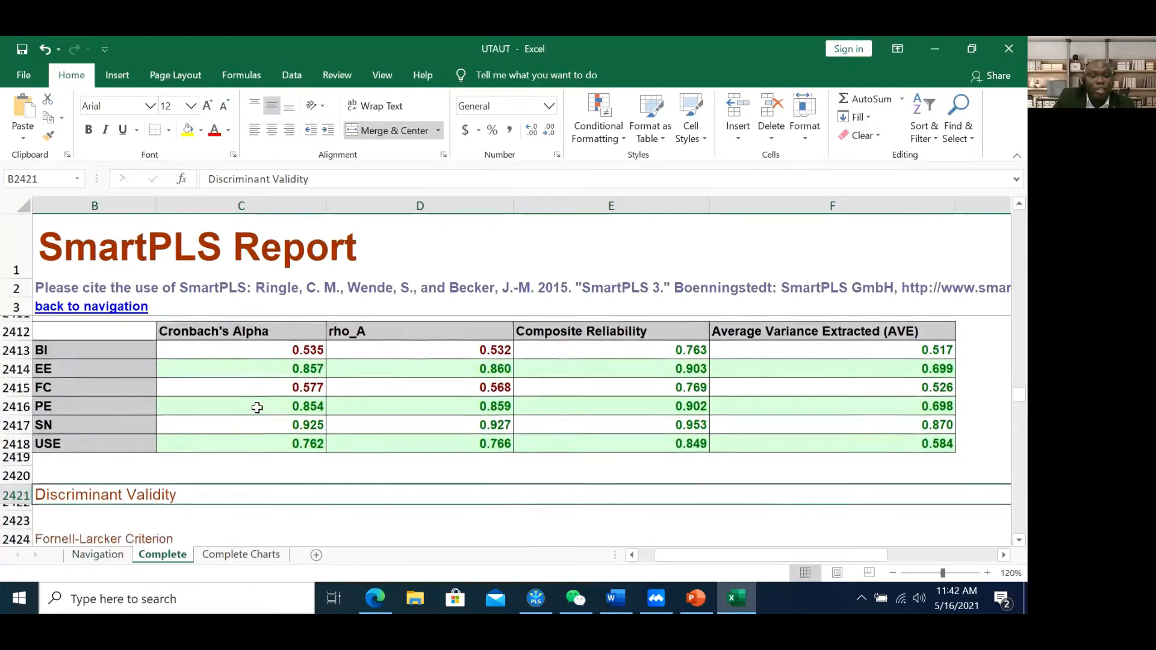
scroll(257, 408, "down", 4)
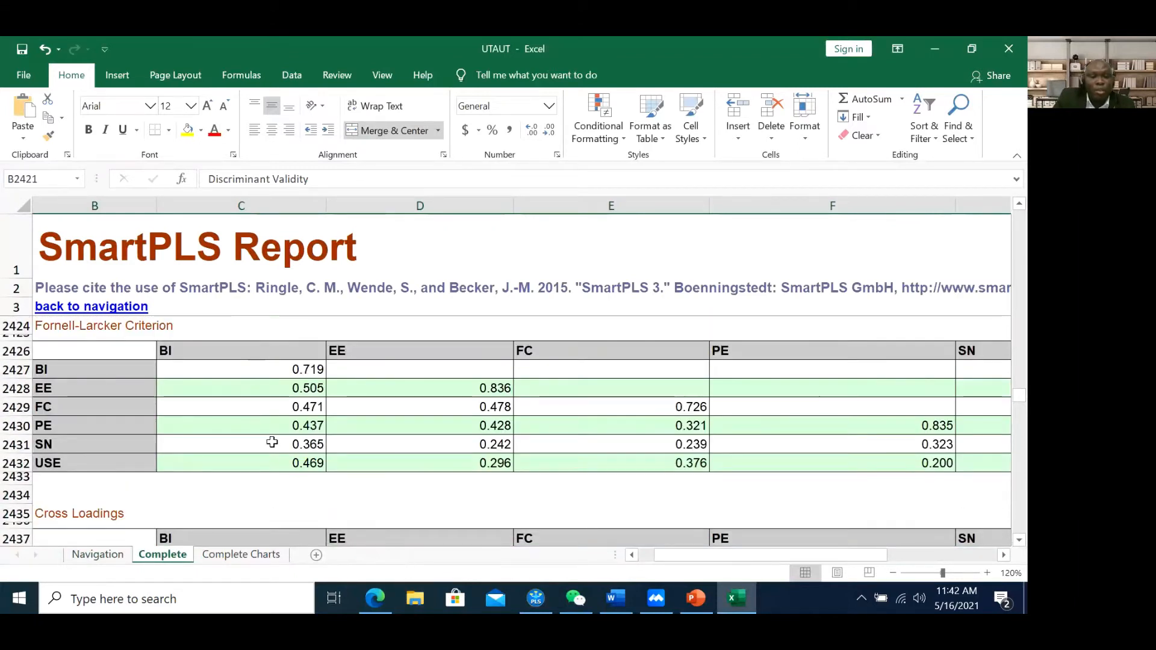
scroll(272, 442, "up", 1)
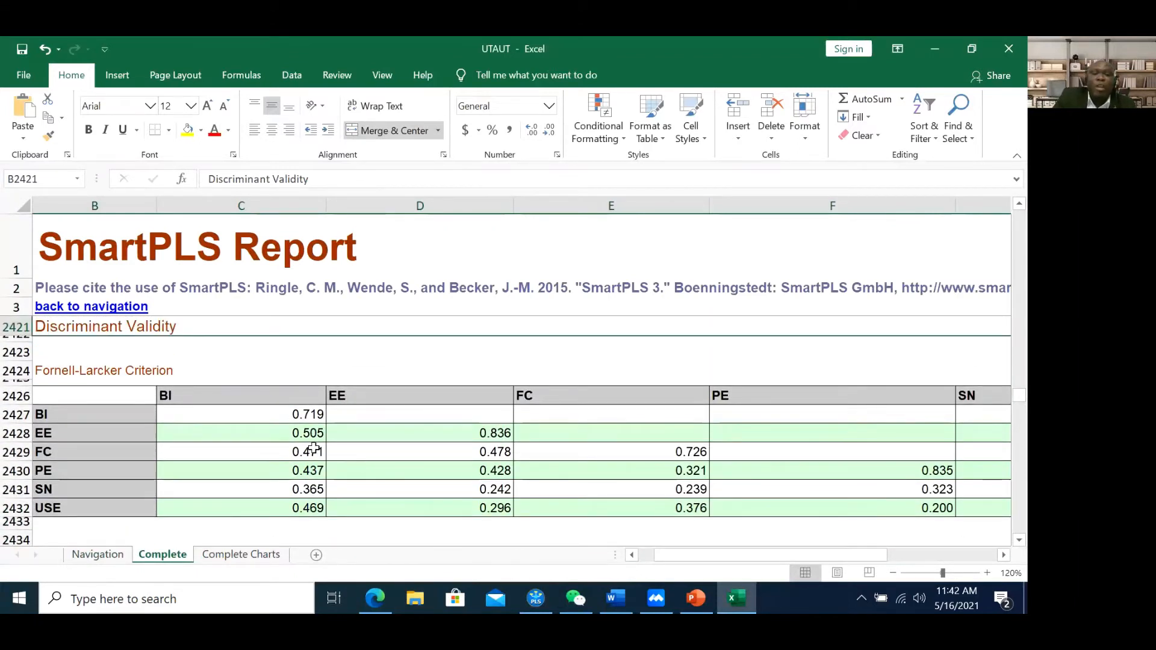
Highlight the Fornell-Larcker Criterion heading, then bring up the PowerPoint deck
left_click(60, 372)
left_click_drag(140, 370, 167, 369)
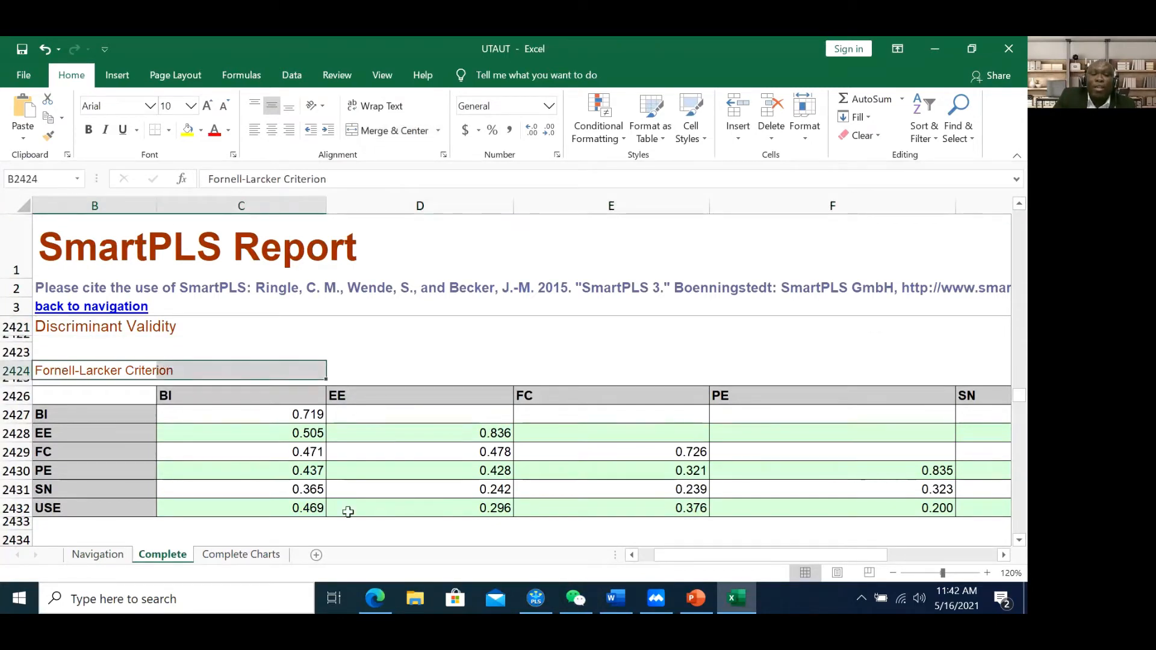
left_click_drag(718, 551, 687, 557)
left_click(700, 611)
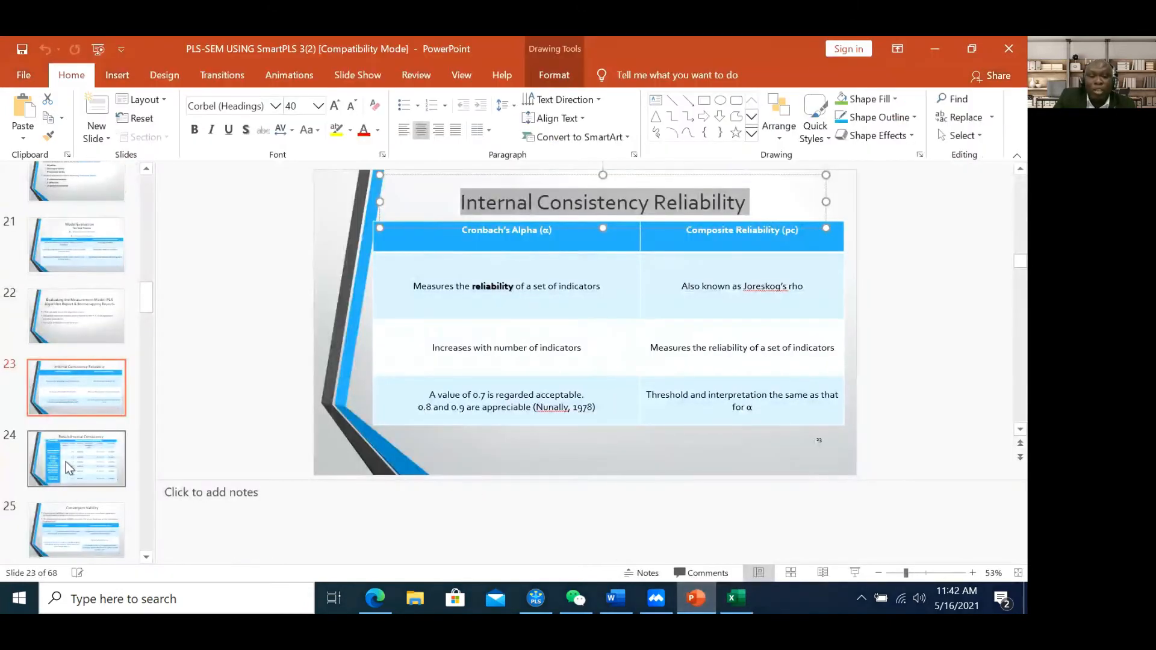
Go to slide 24, Result-Internal Consistency, and briefly select its title text
left_click(69, 392)
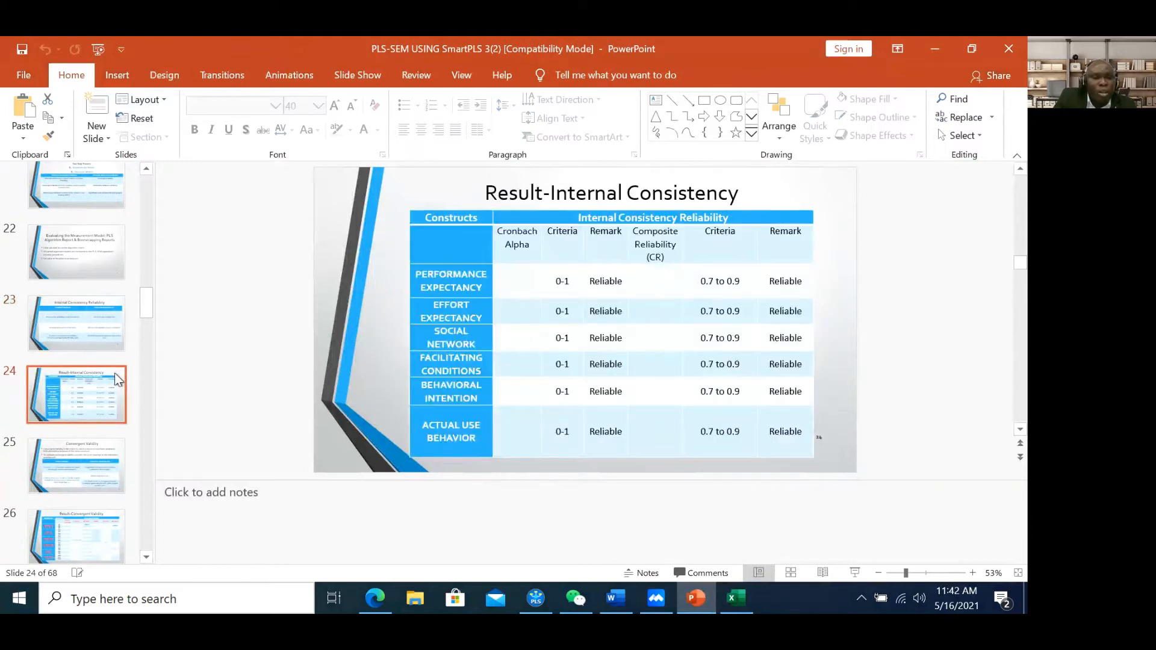
left_click_drag(487, 193, 736, 199)
left_click(729, 196)
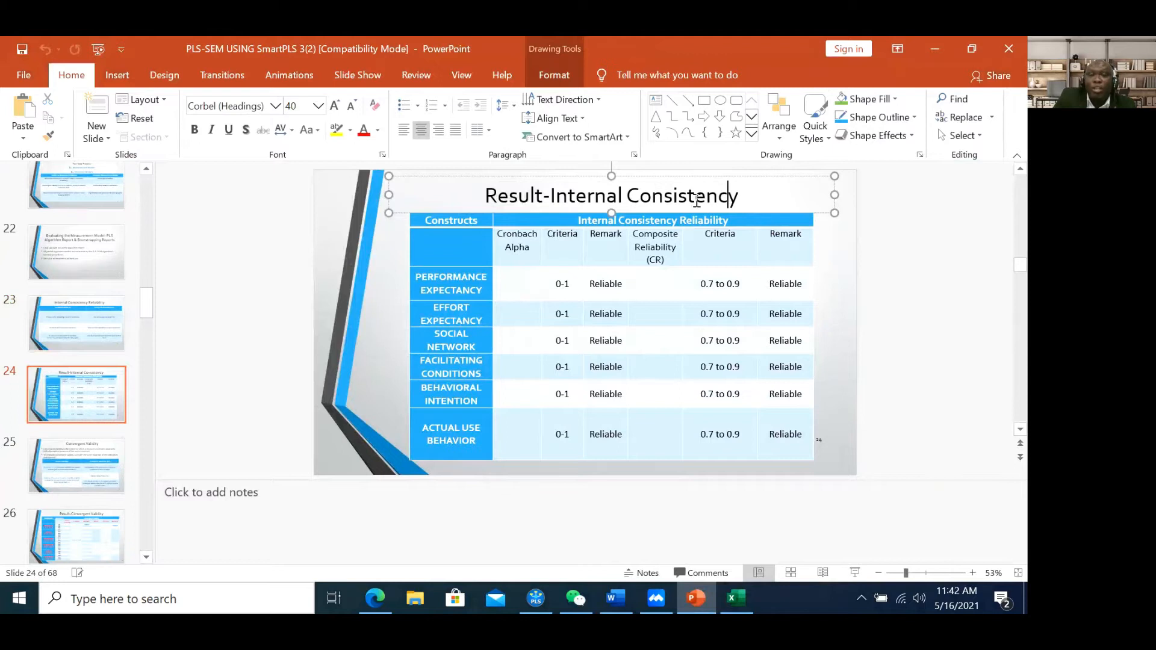
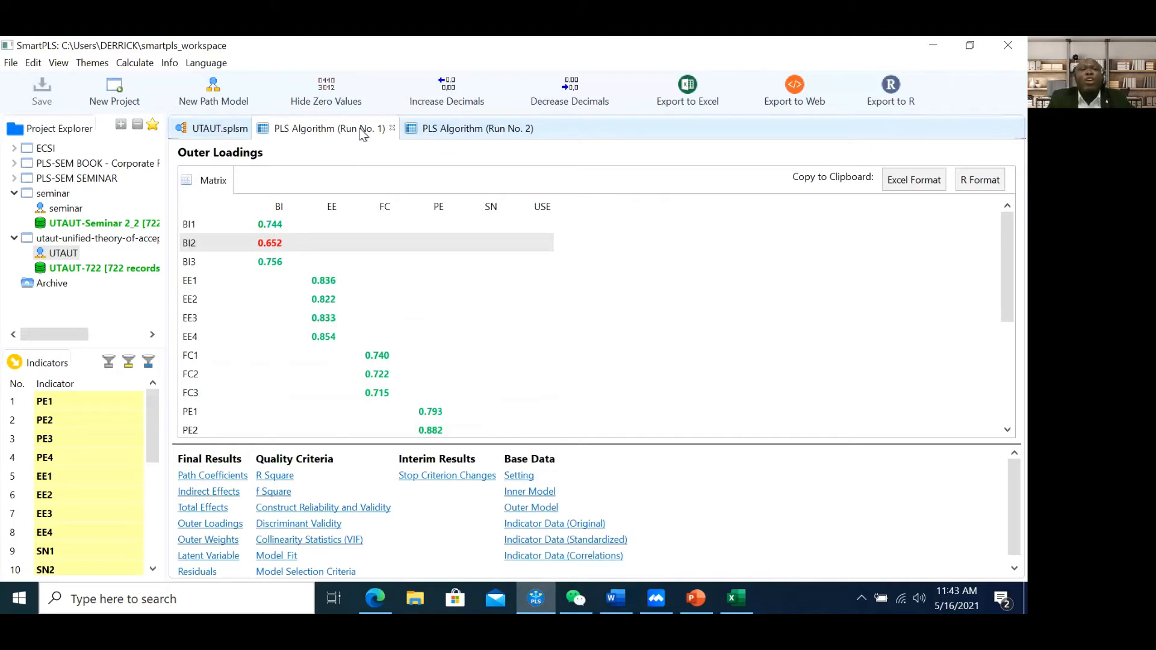
Compare the second run's reliability and validity results with the first run's outer loadings
left_click(480, 128)
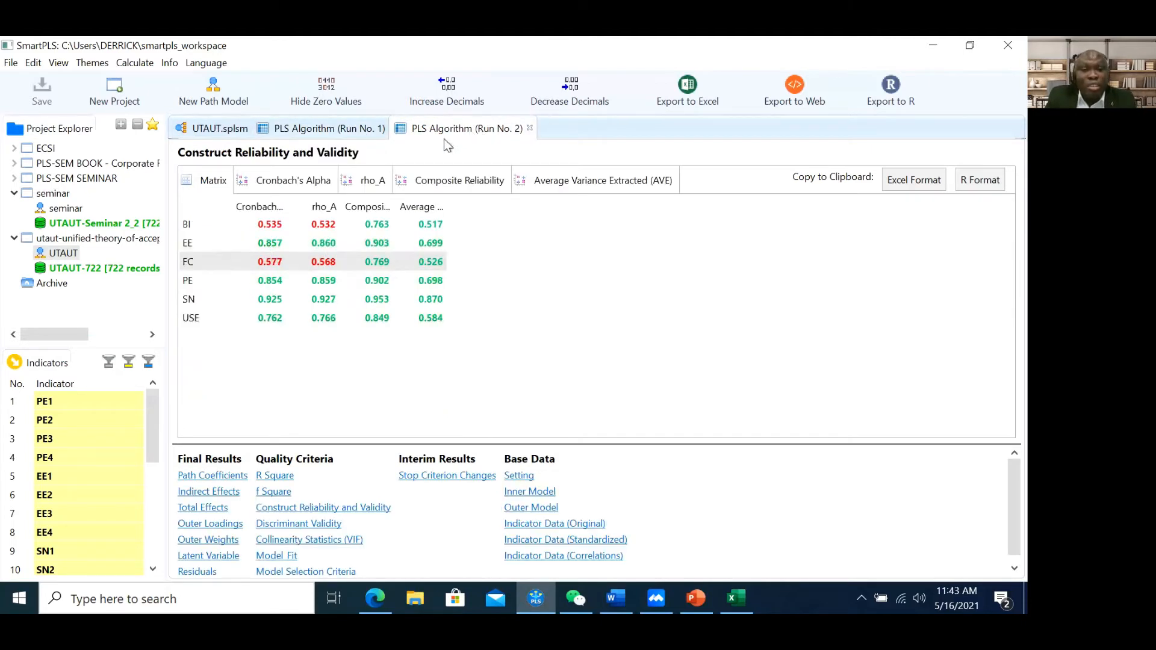
left_click(313, 128)
left_click(226, 131)
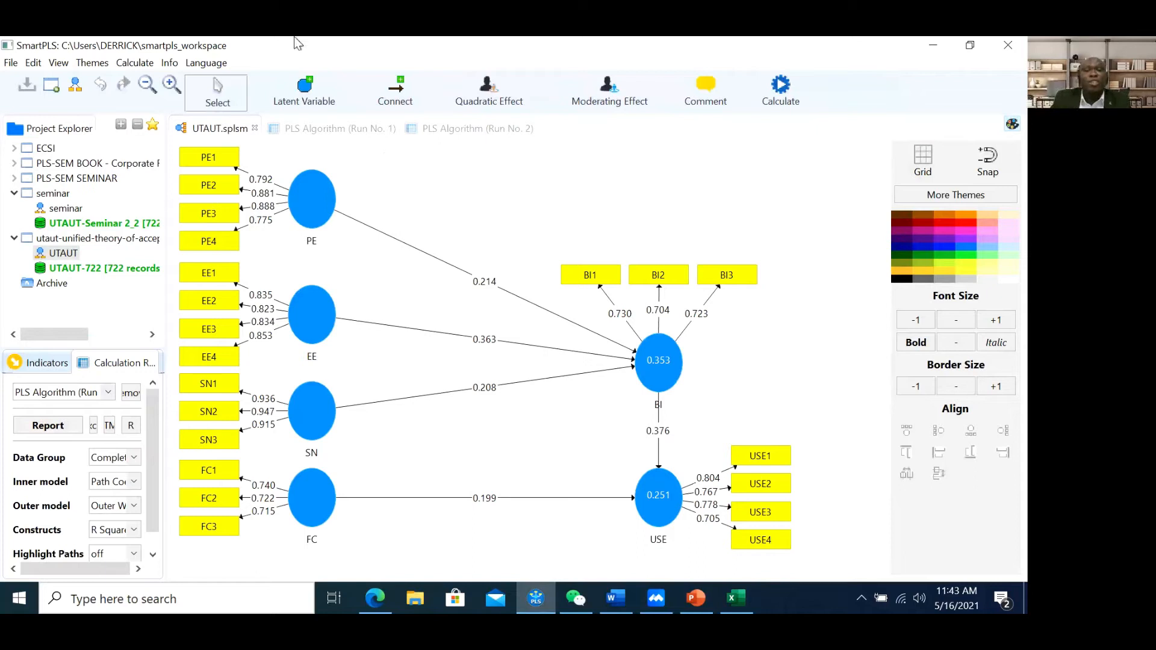
left_click(476, 128)
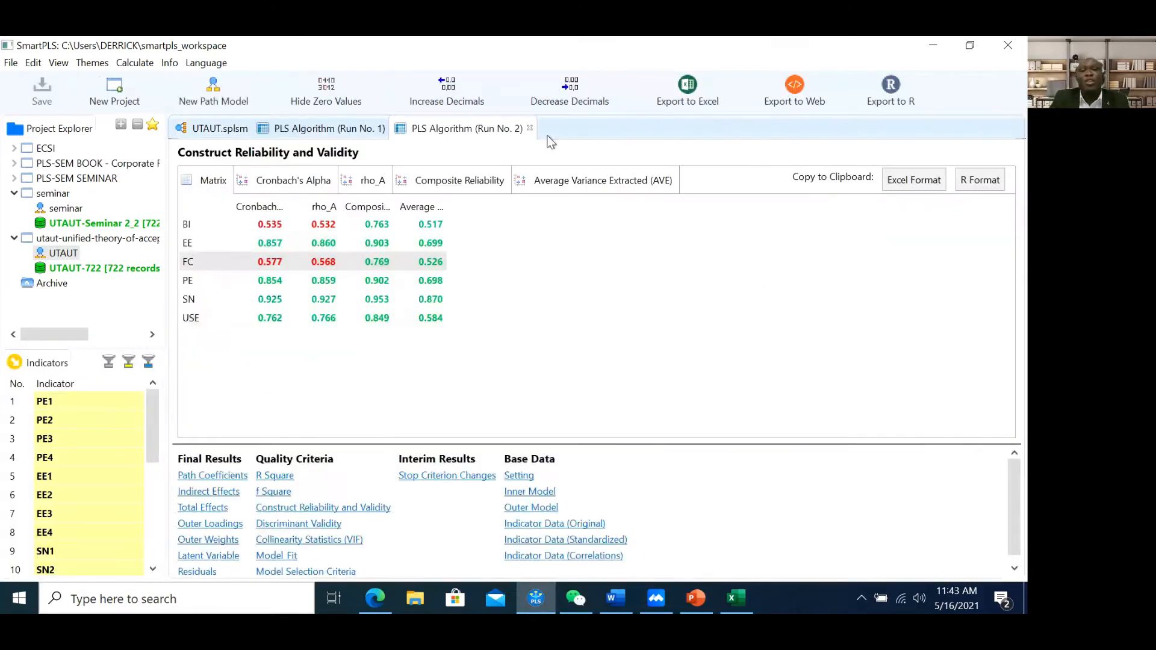
left_click(372, 135)
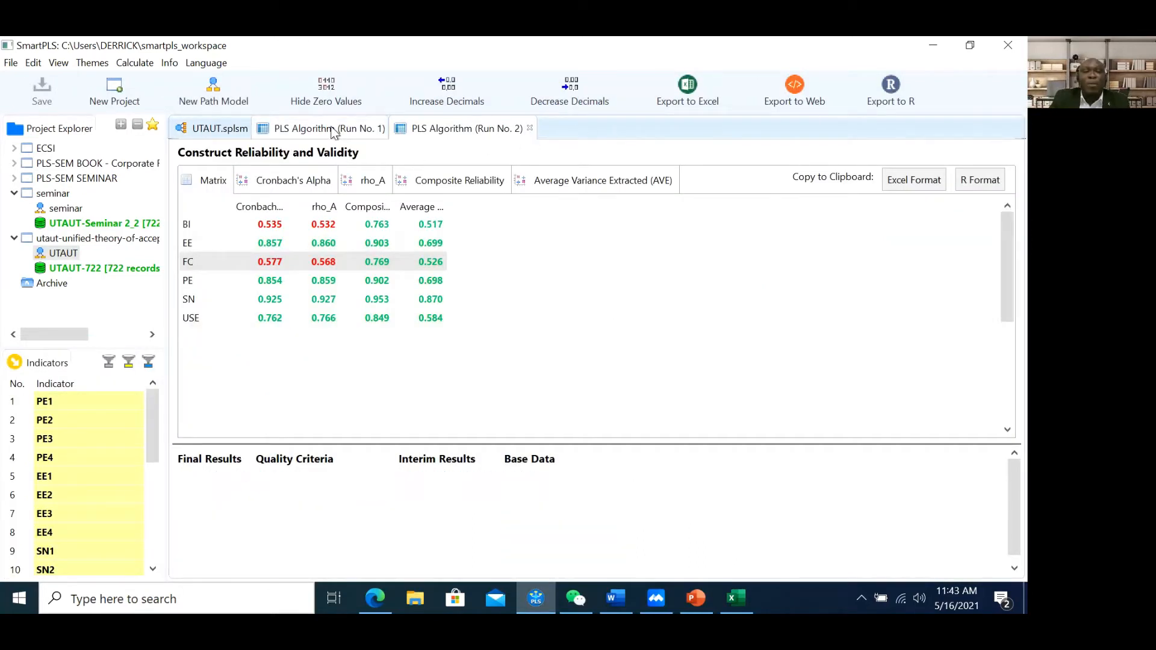
left_click(424, 130)
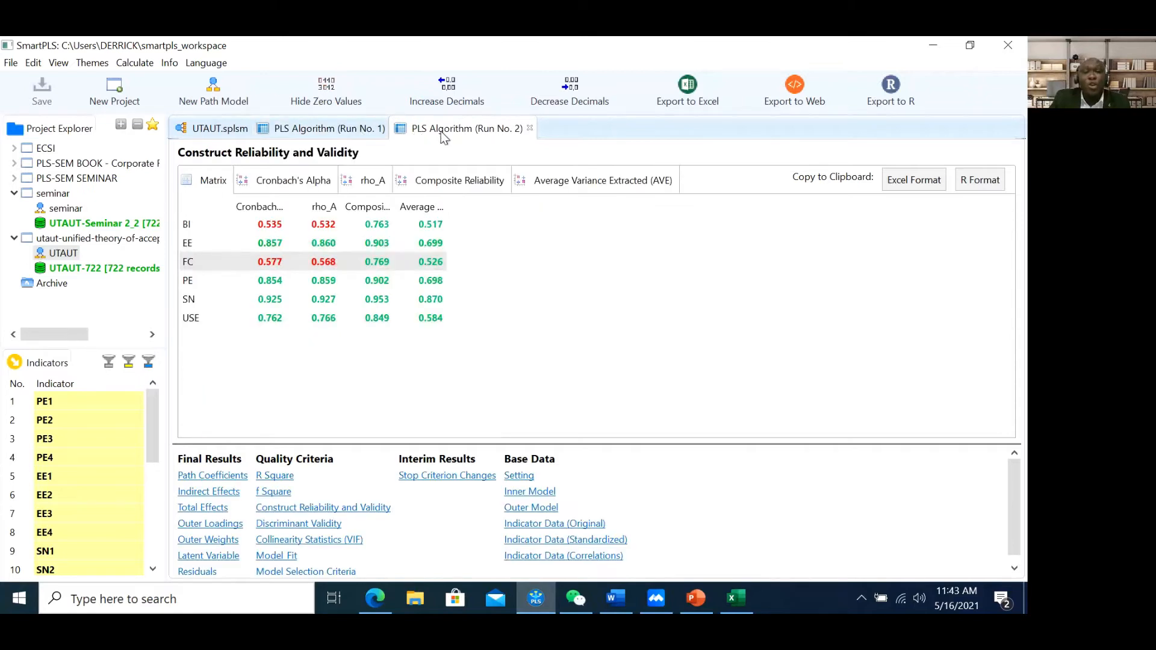
left_click(229, 128)
Rerun the PLS algorithm, then close Run No. 3 after checking its path coefficients (EE→BI 0.363, BI→USE 0.376)
left_click(781, 87)
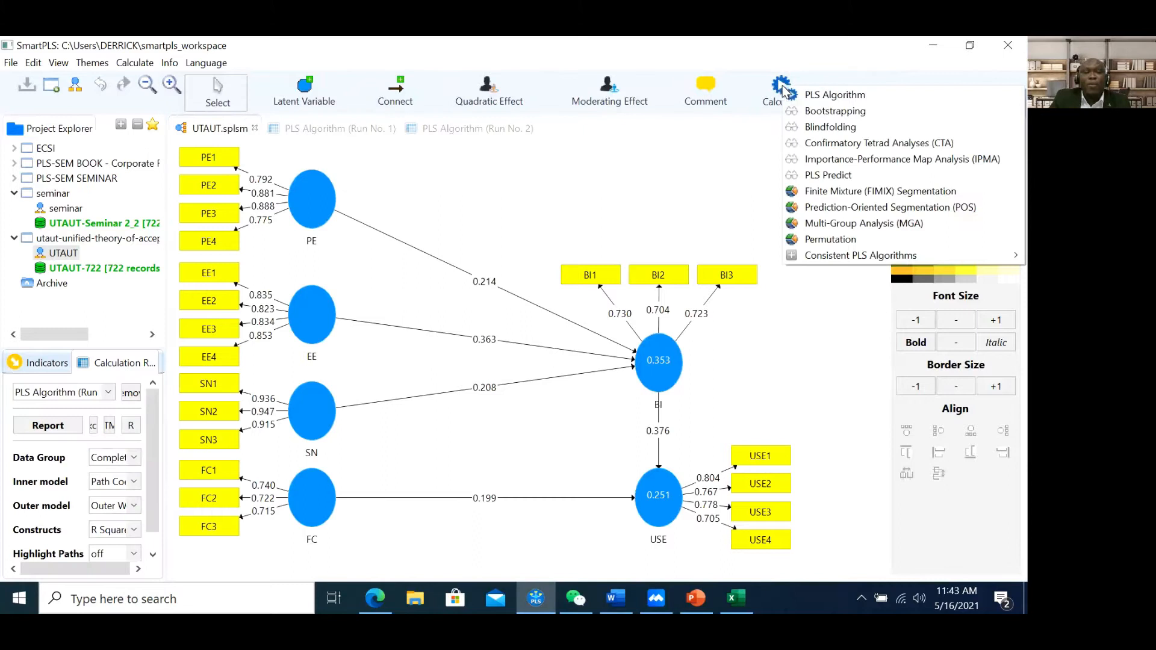
left_click(834, 95)
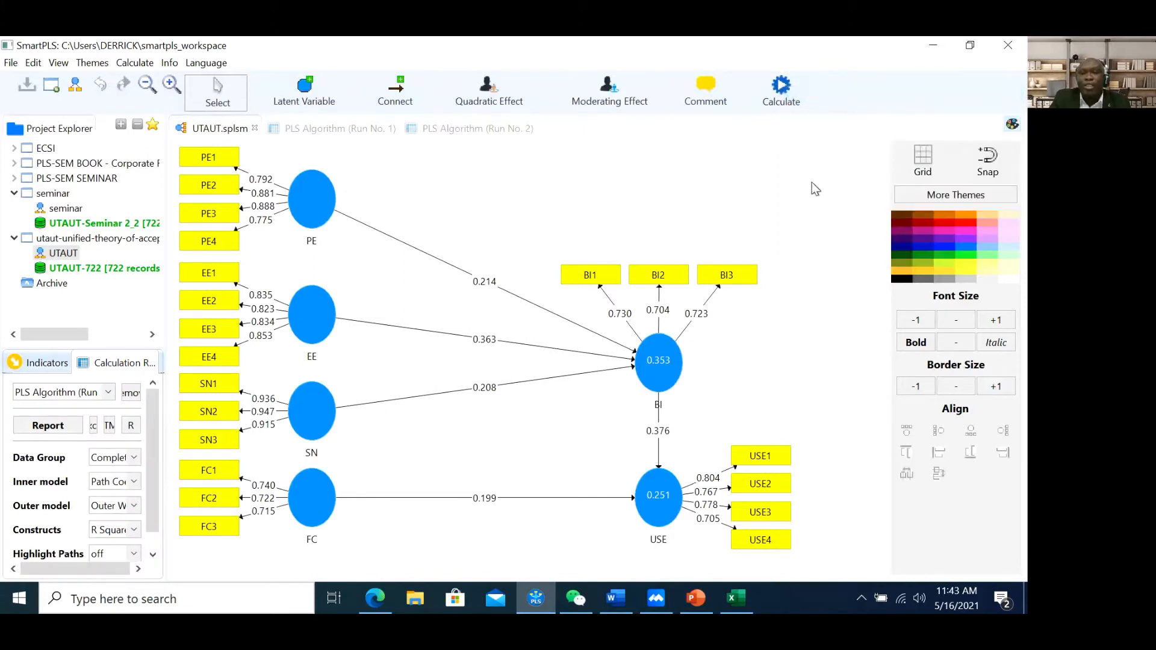
left_click(930, 545)
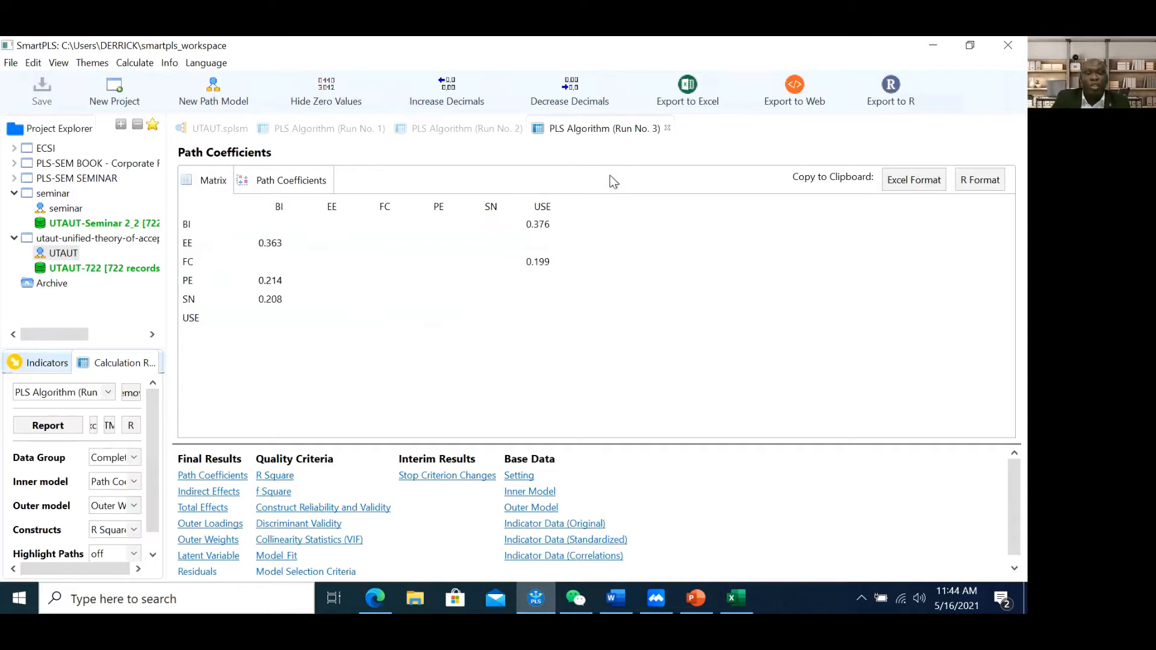
left_click(668, 129)
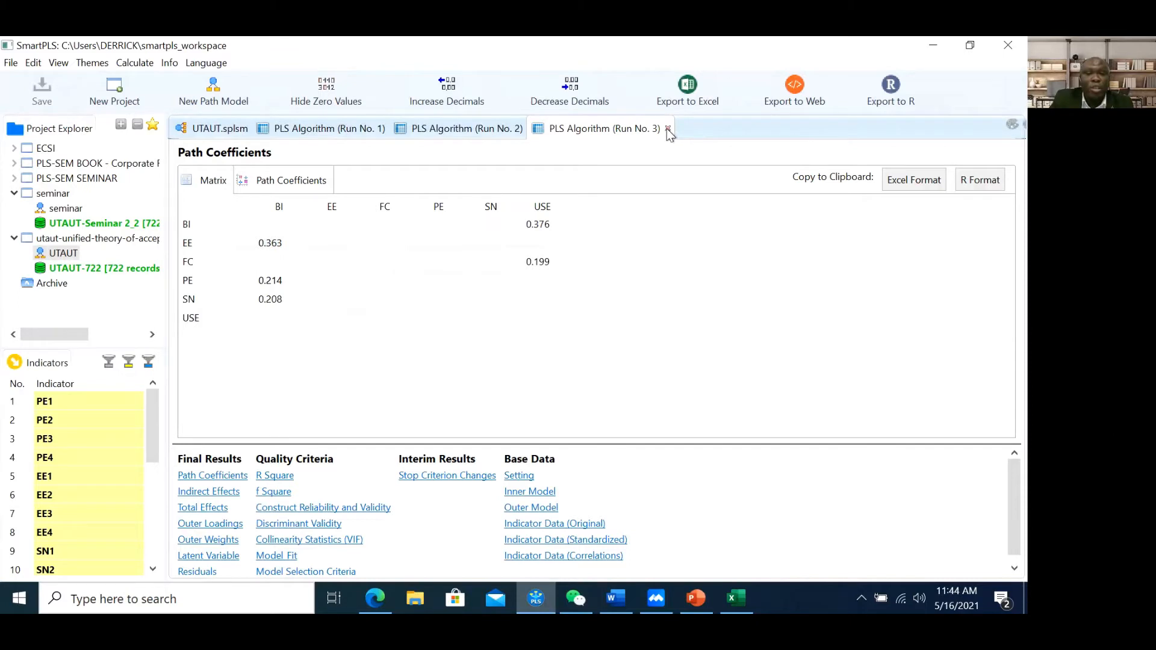
left_click(668, 128)
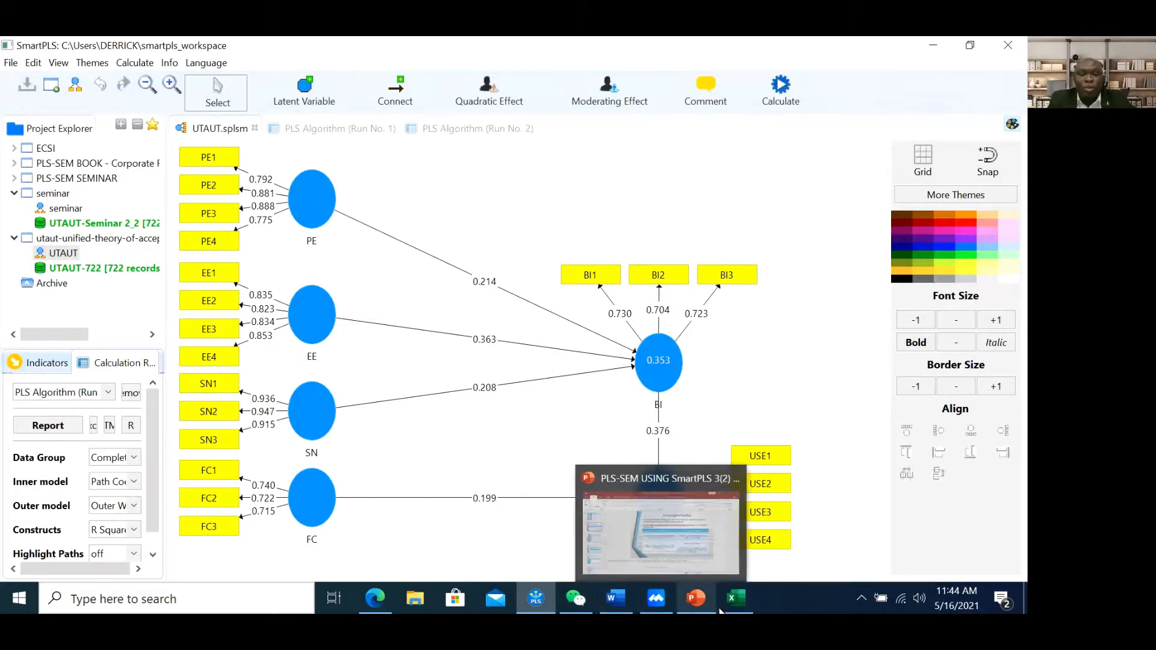
In the Excel report, use the Navigation sheet to jump to the Fornell-Larcker Criterion table
left_click(742, 602)
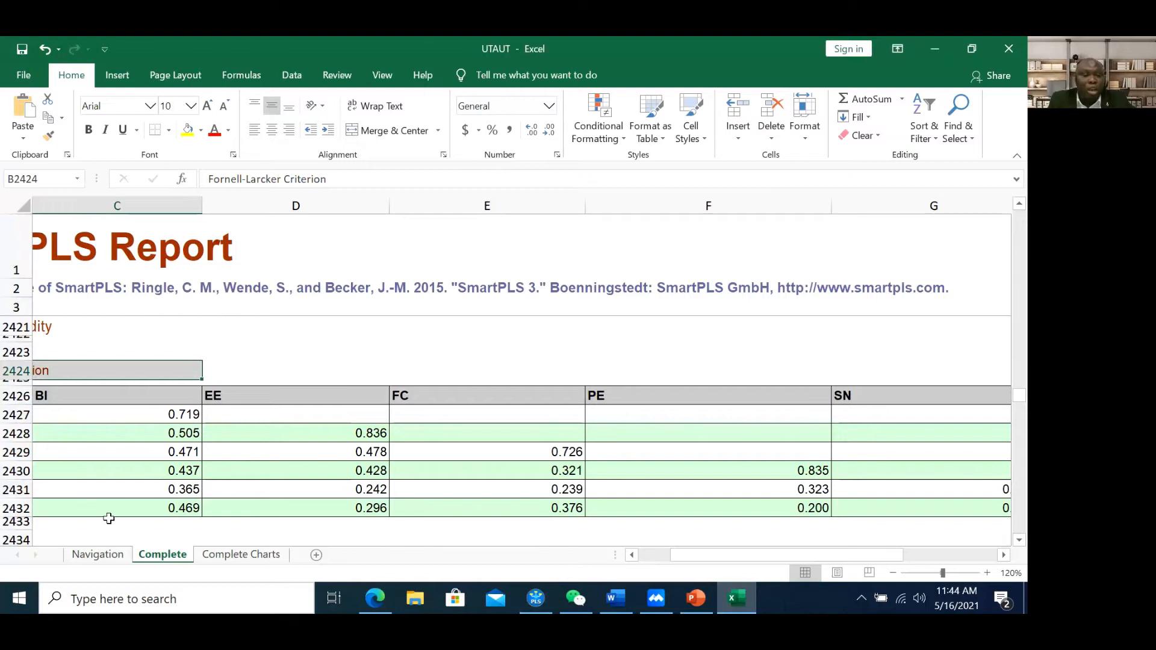
left_click(115, 557)
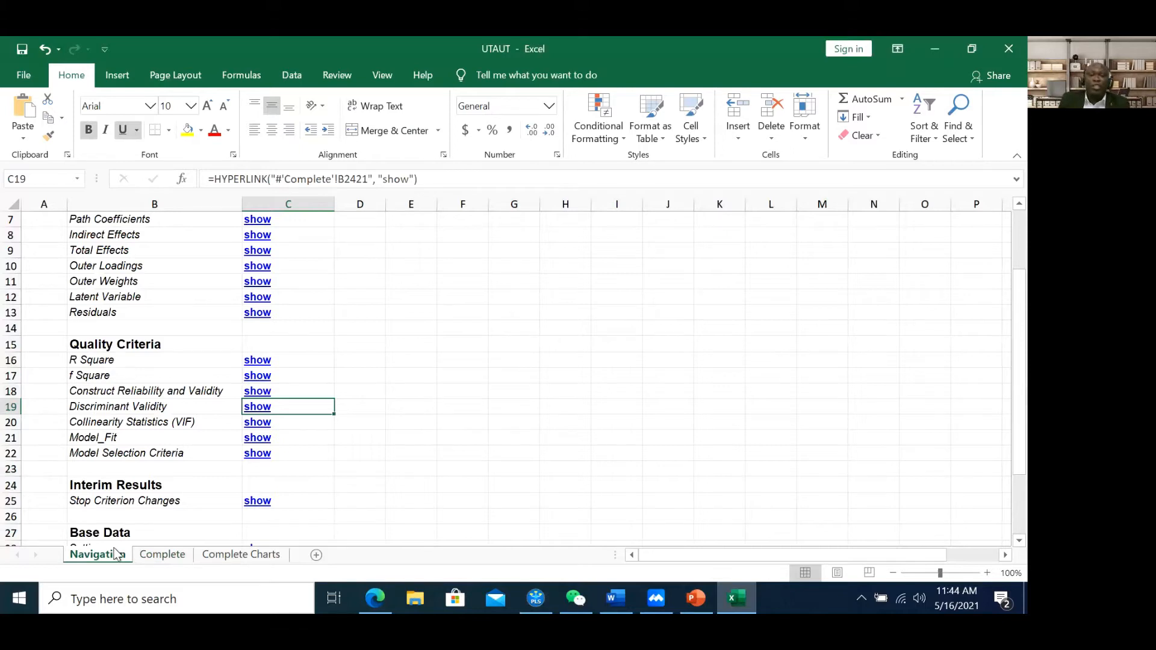
left_click(83, 393)
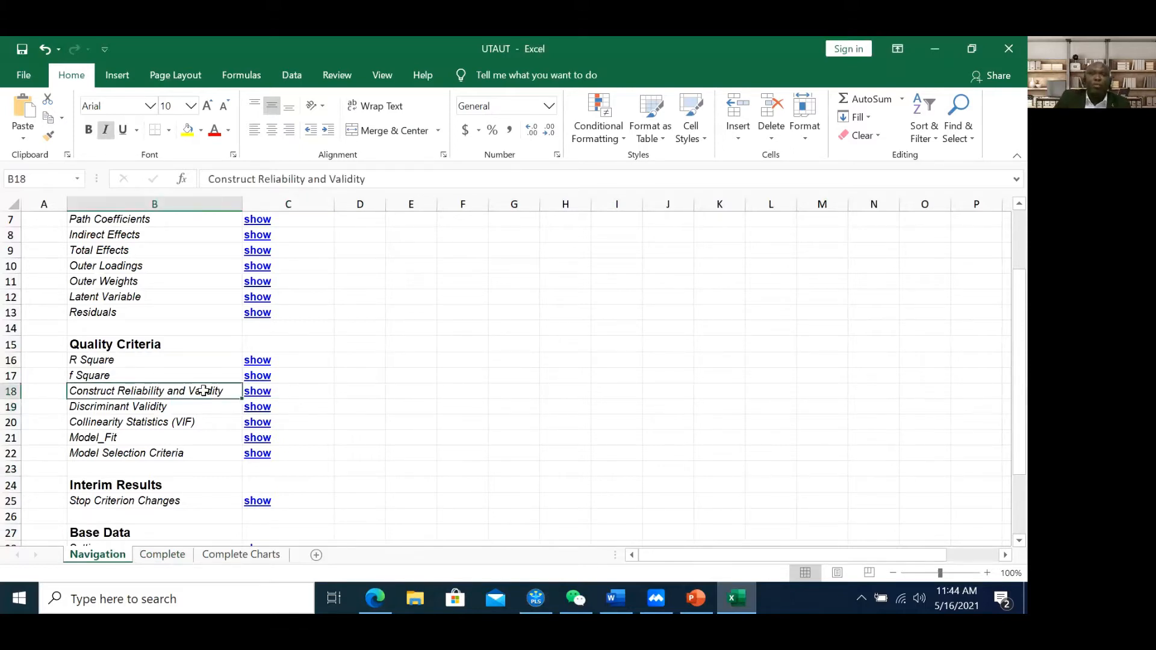
left_click(194, 411)
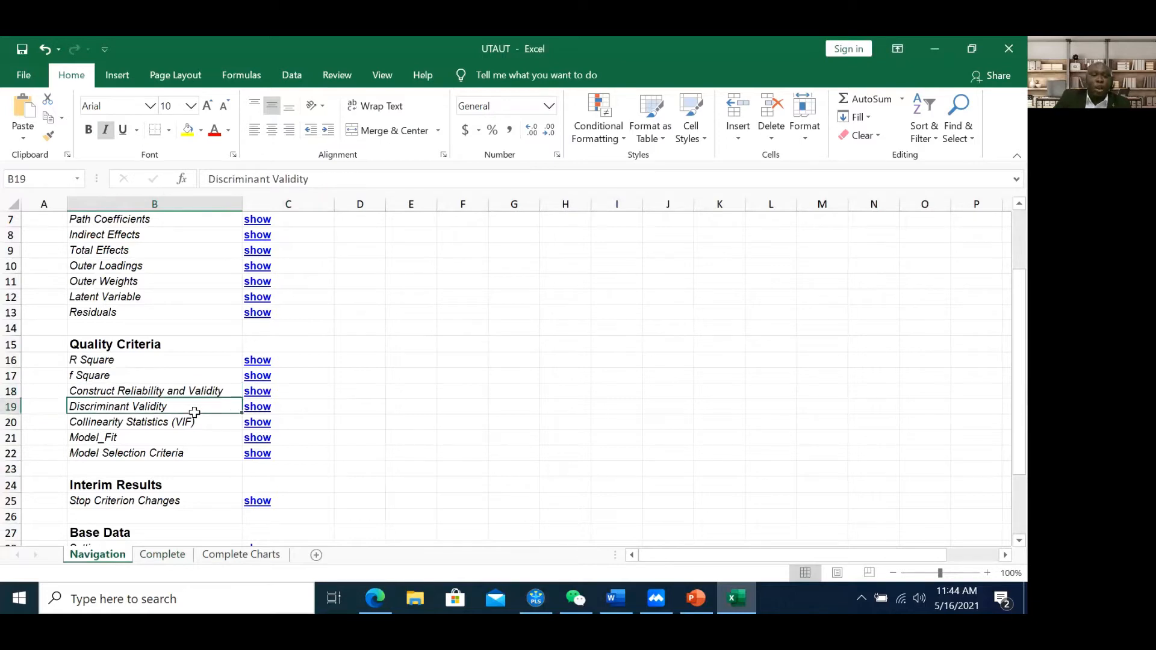
left_click(257, 406)
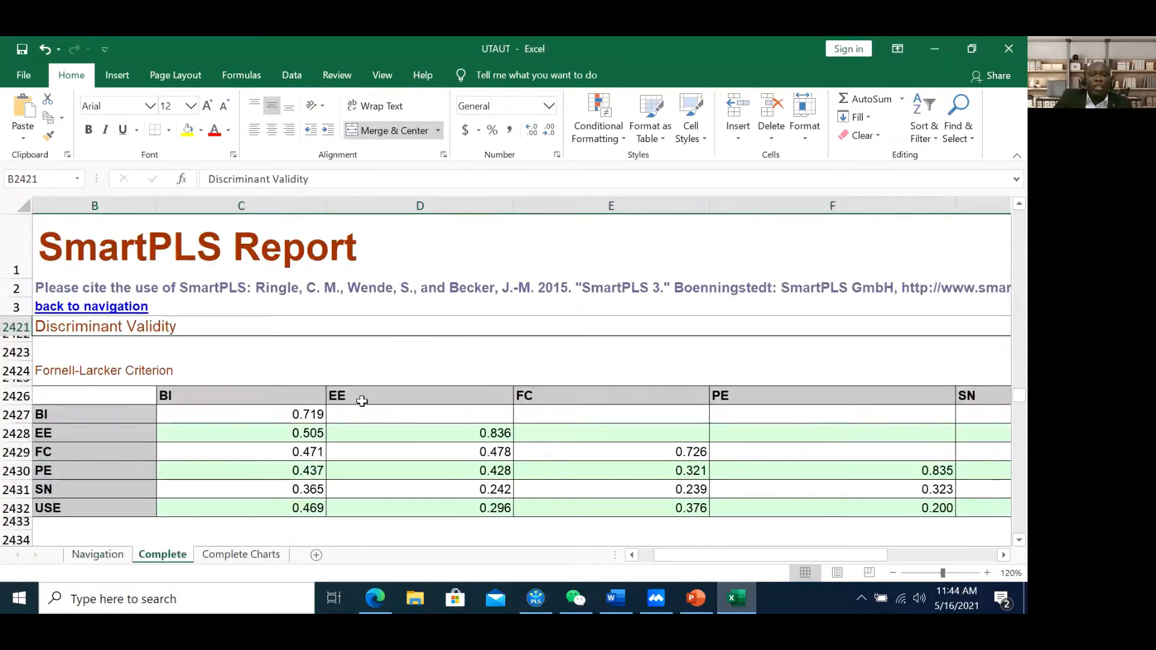
left_click(116, 370)
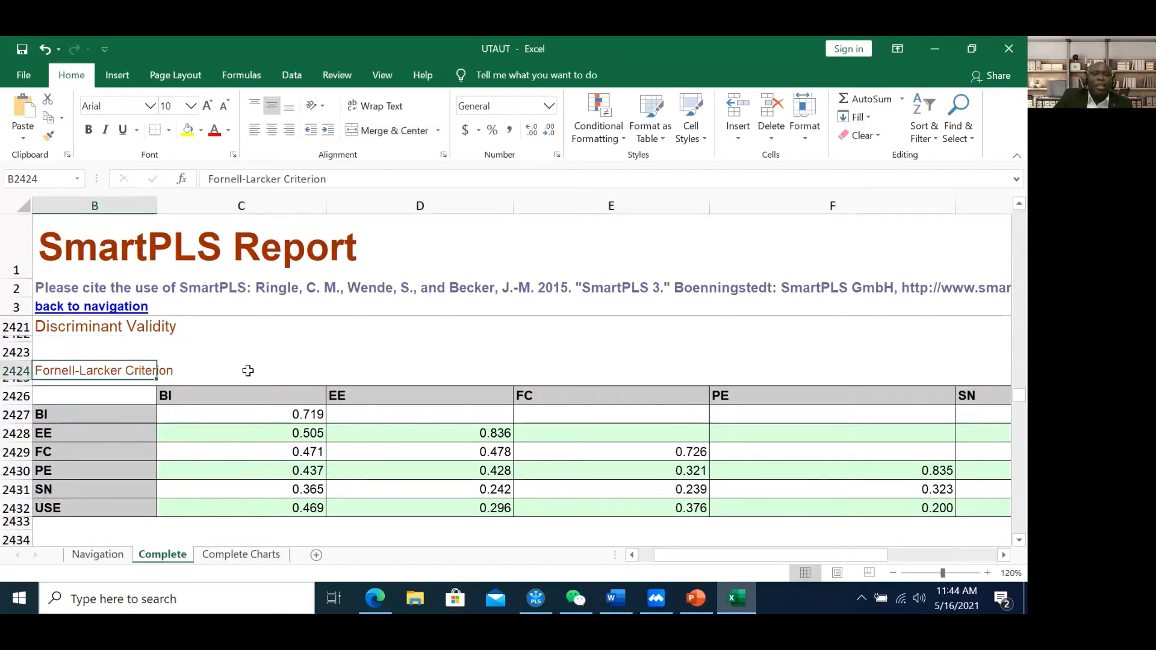
Scroll through the Cross Loadings and HTMT tables, then return to the Fornell-Larcker heading
scroll(245, 370, "down", 3)
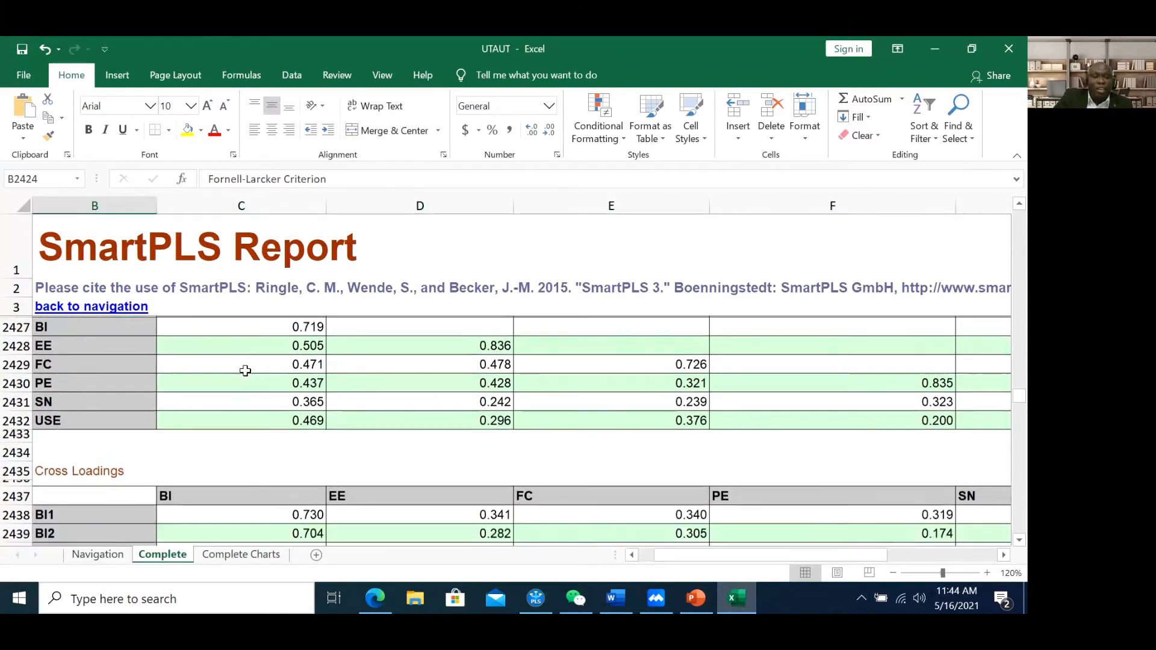
left_click(92, 415)
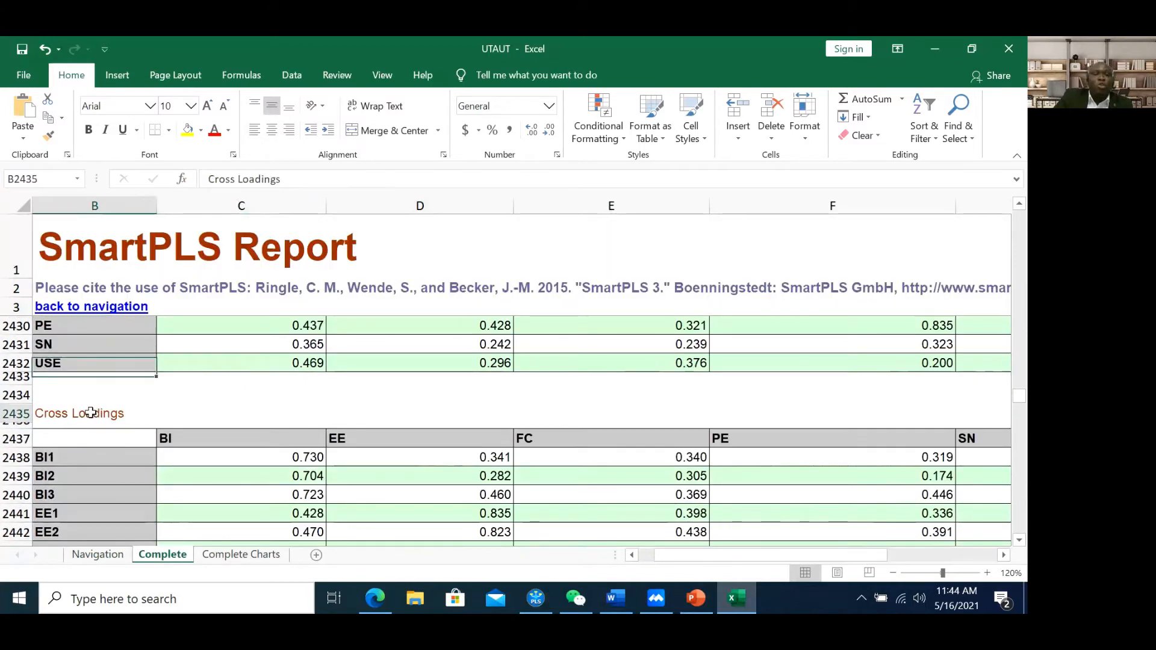
scroll(226, 402, "down", 7)
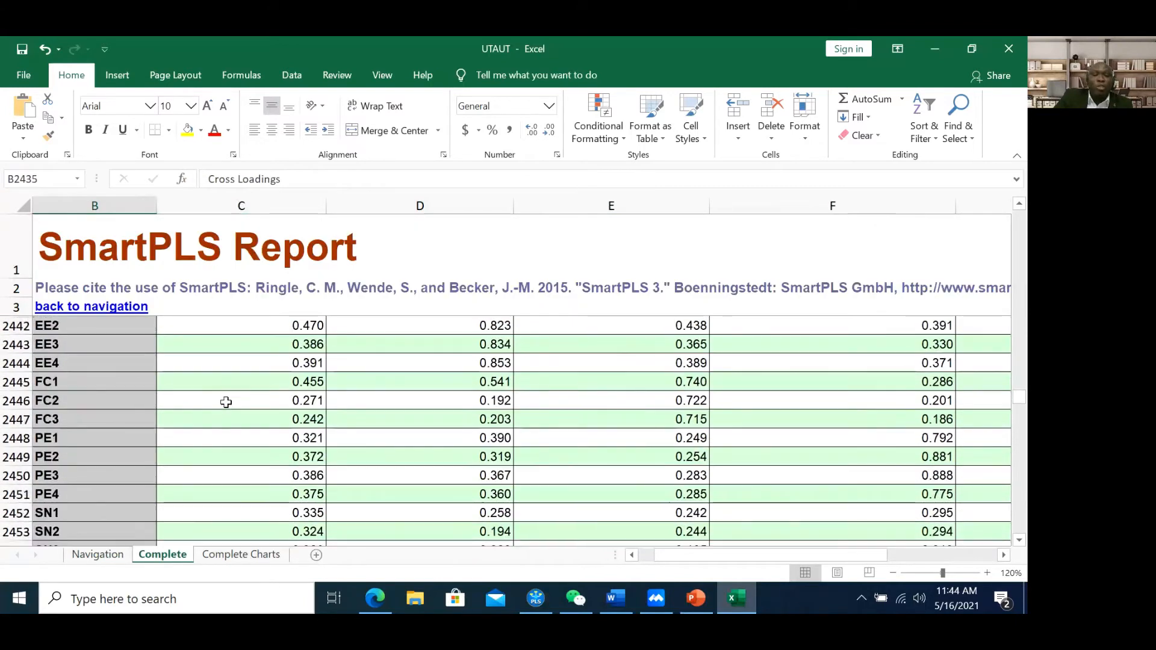
scroll(226, 402, "down", 2)
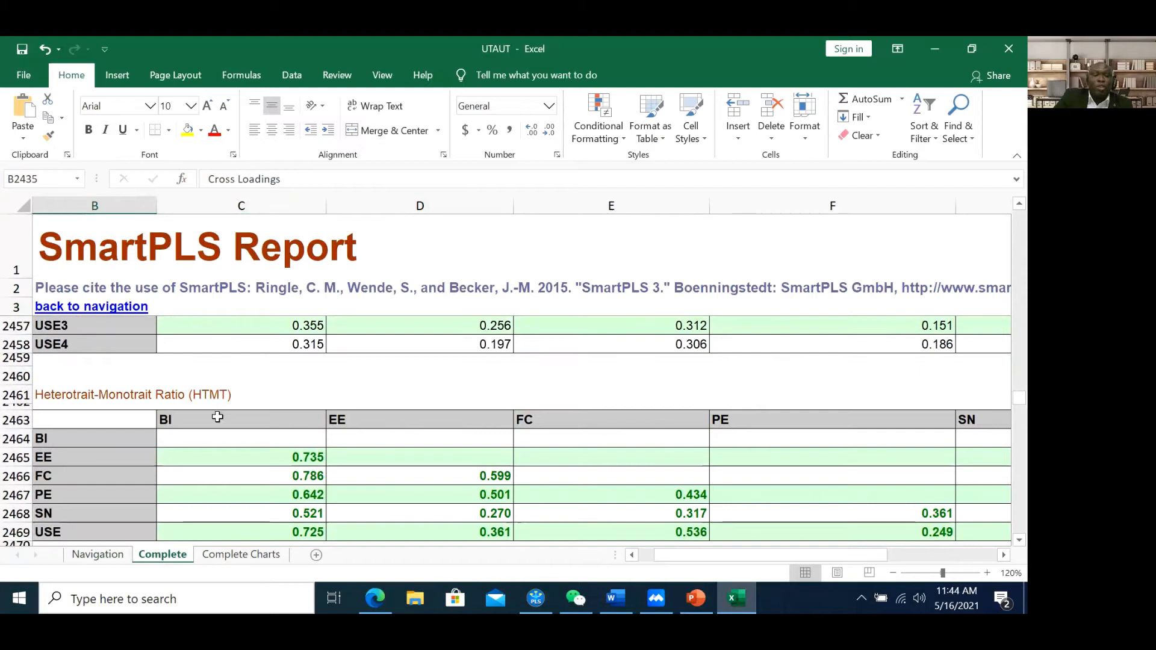
left_click(175, 390)
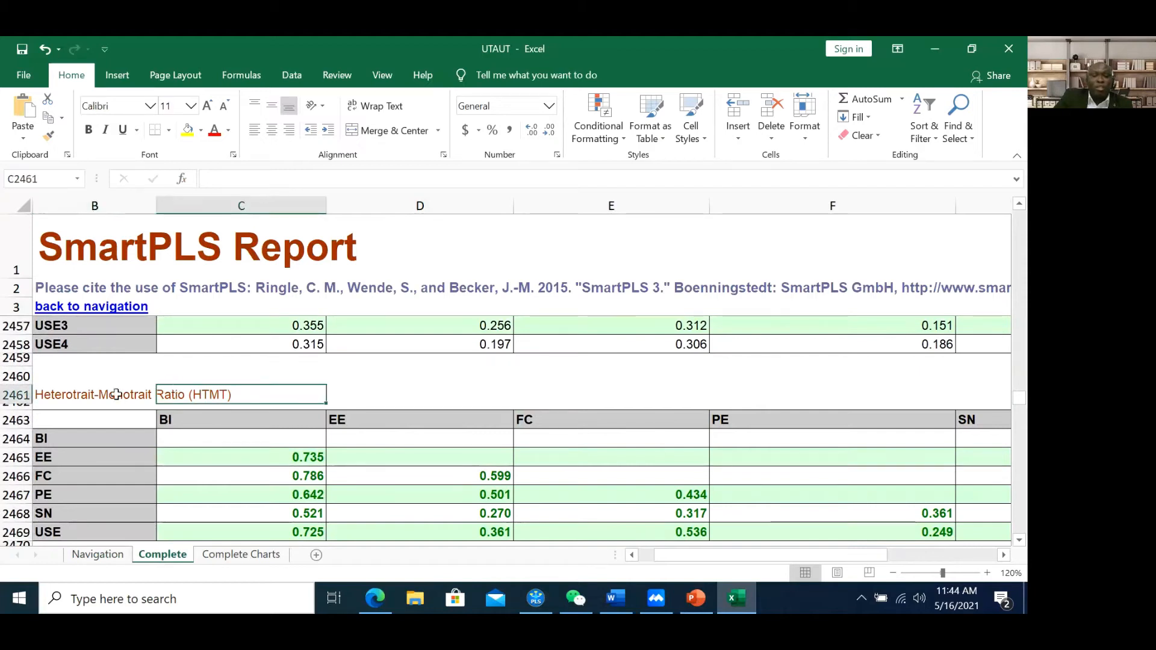
left_click(89, 395)
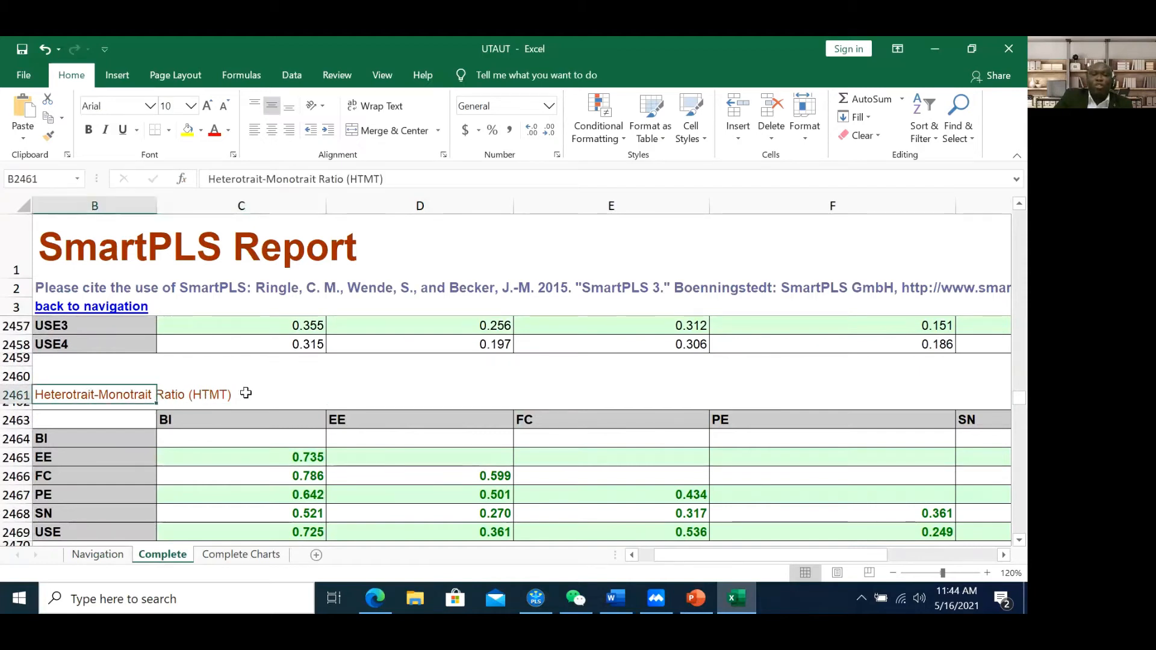
scroll(262, 409, "up", 2)
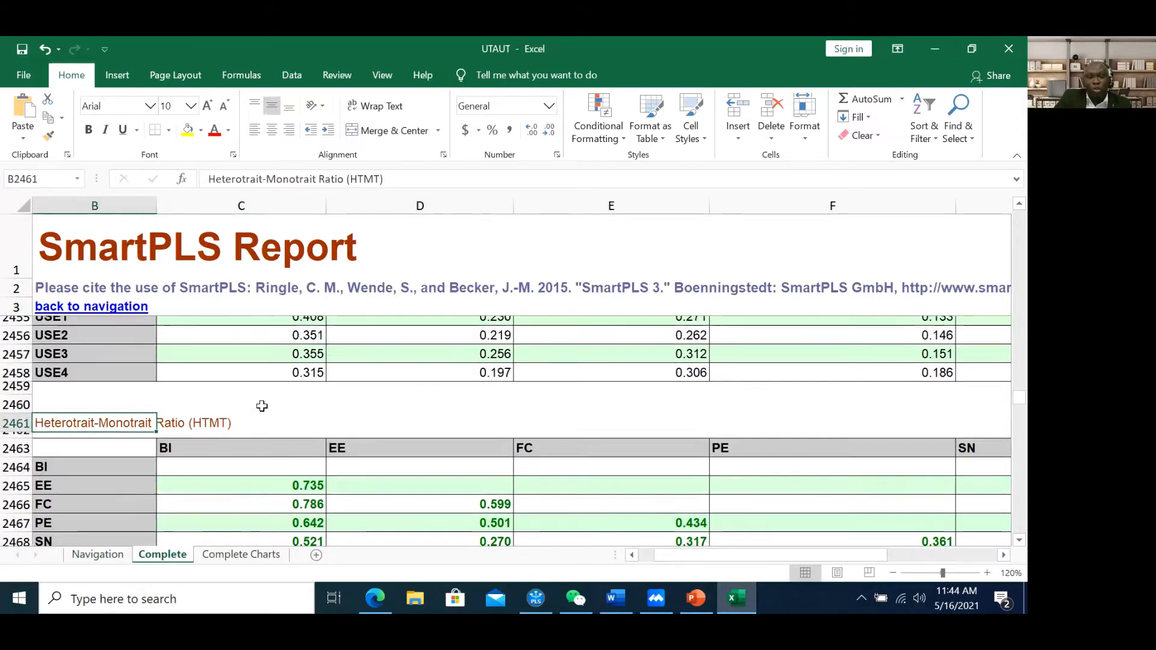
scroll(262, 408, "up", 5)
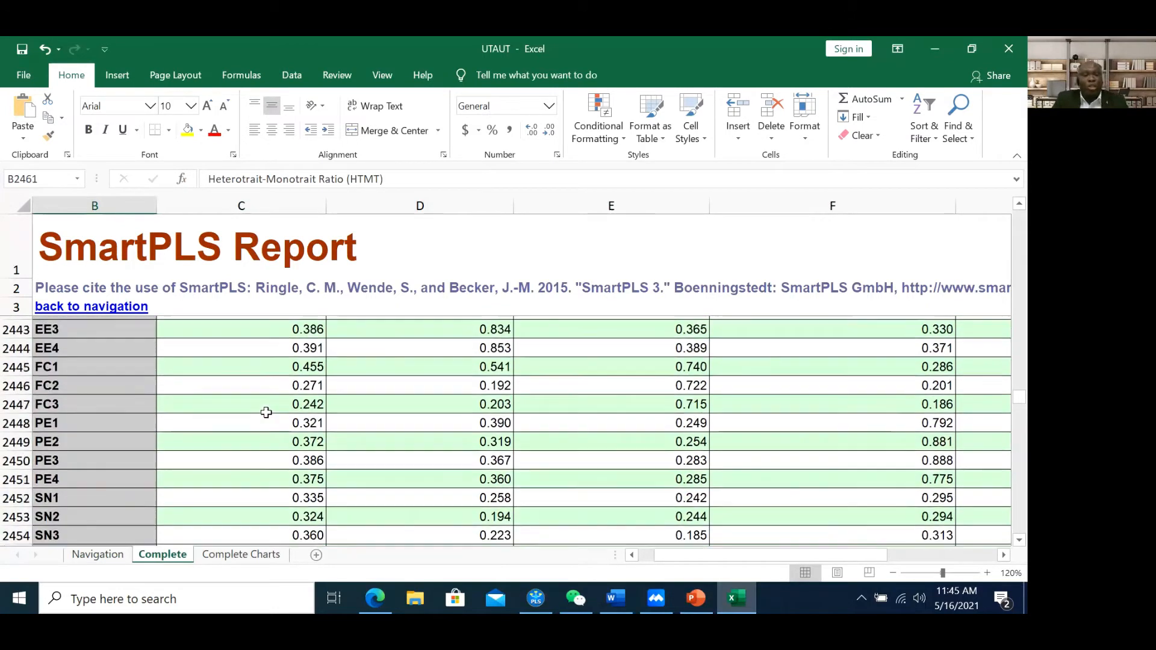
scroll(266, 412, "up", 6)
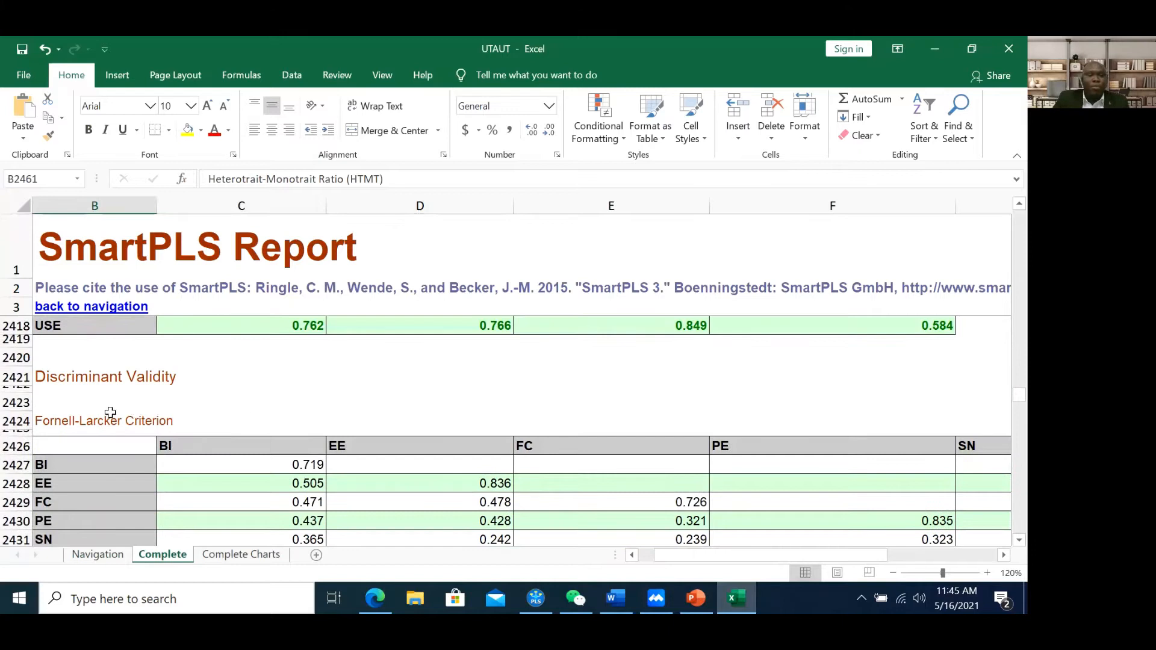
left_click(107, 419)
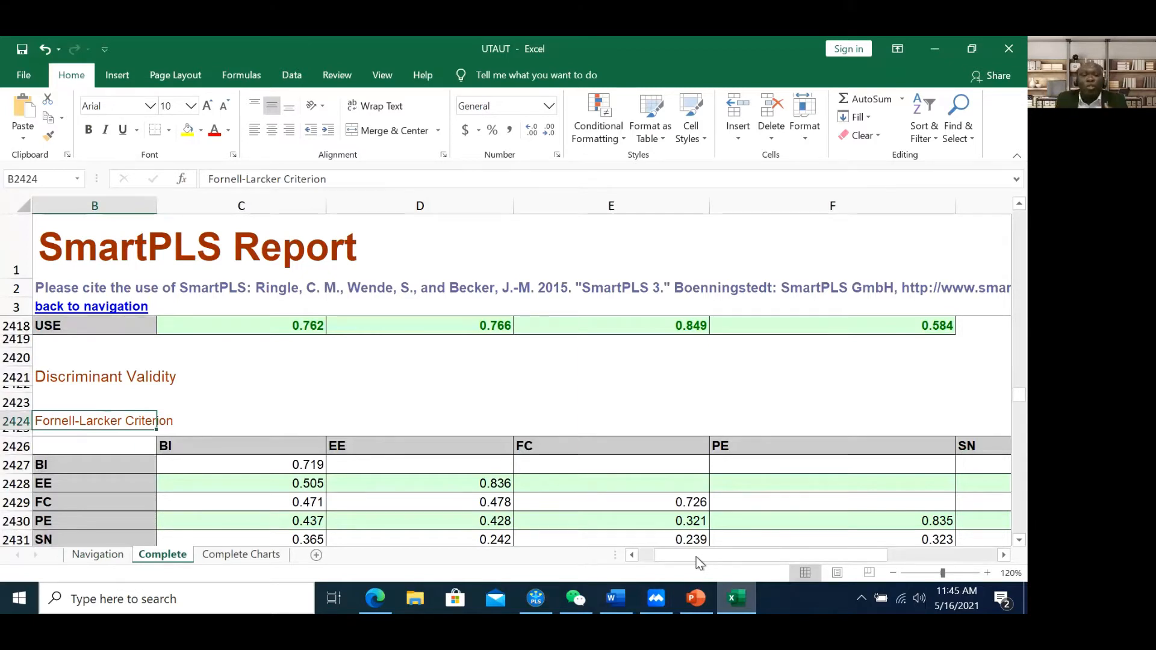
Add a 'sqrtave' header in G2412 beside the AVE column
left_click_drag(699, 562, 761, 555)
scroll(710, 419, "up", 6)
scroll(697, 421, "down", 1)
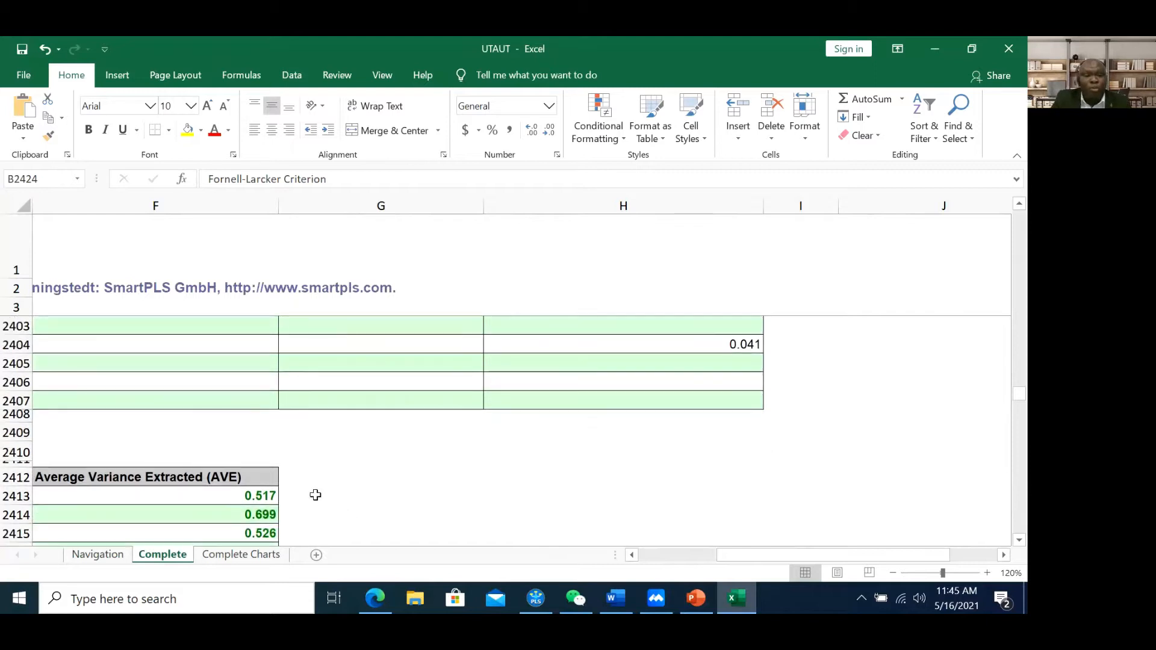
left_click(305, 479)
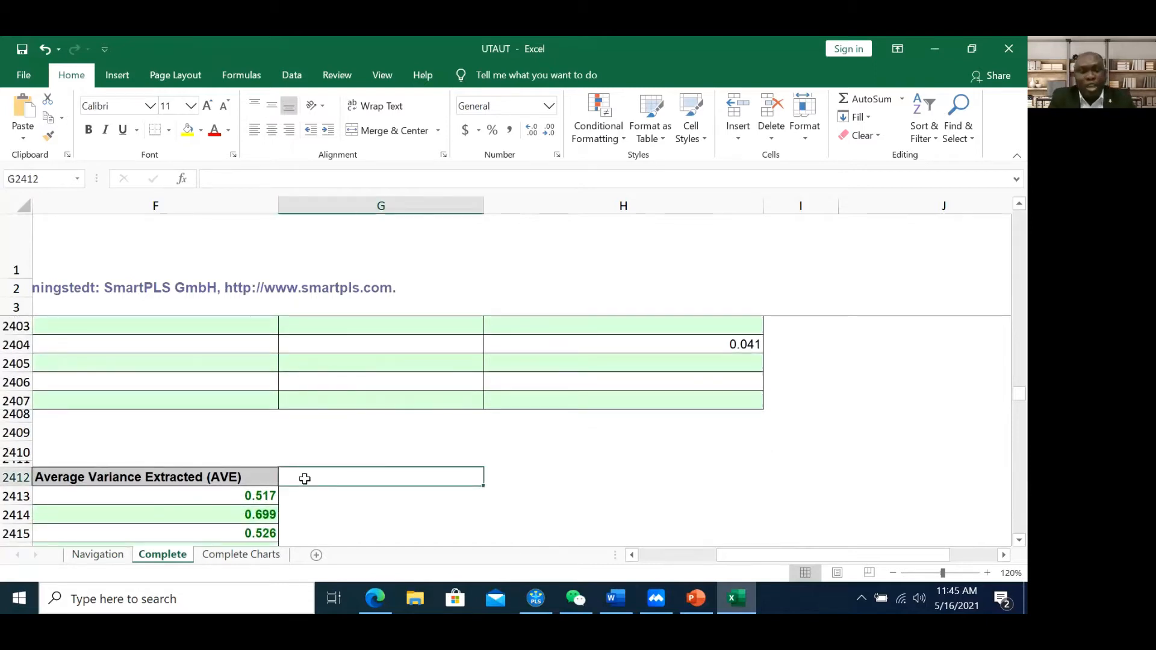
type("sqrtave")
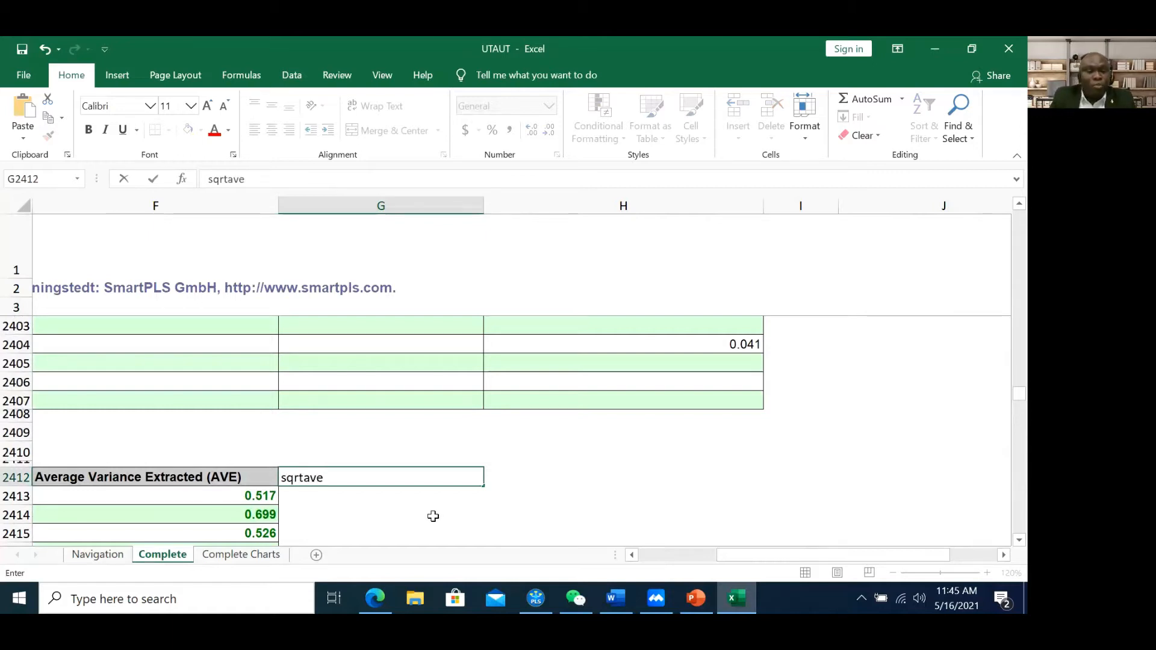
left_click(370, 500)
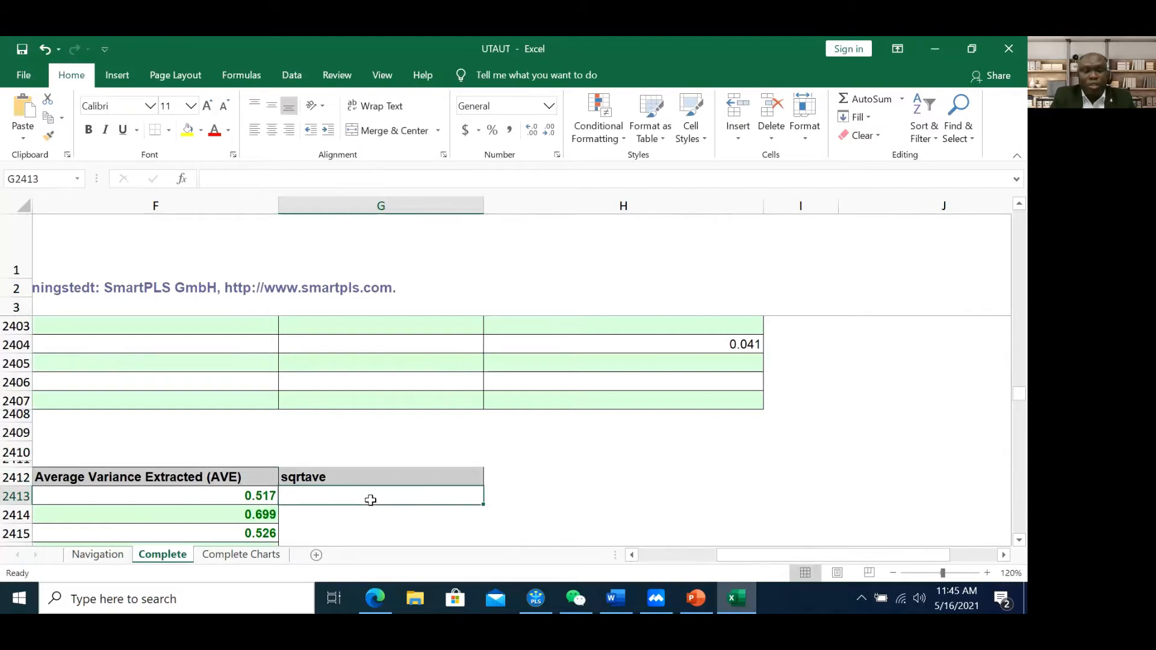
Enter =SQRT(F2413) and fill it down to G2418, giving 0.719 through 0.764
type("=")
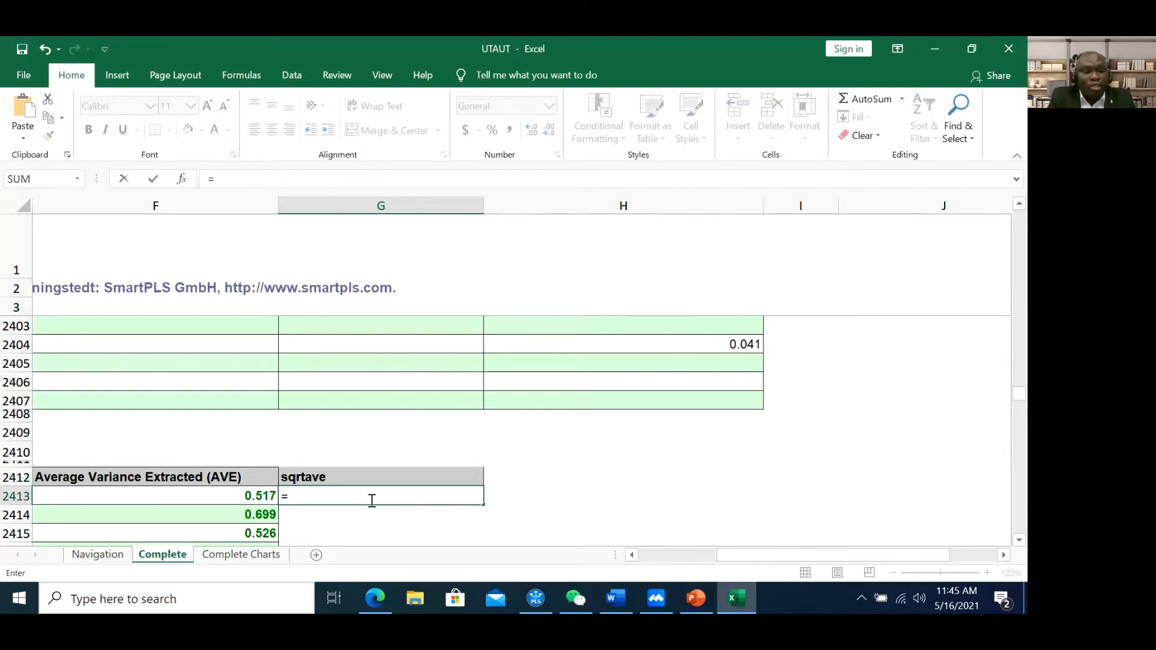
type("s")
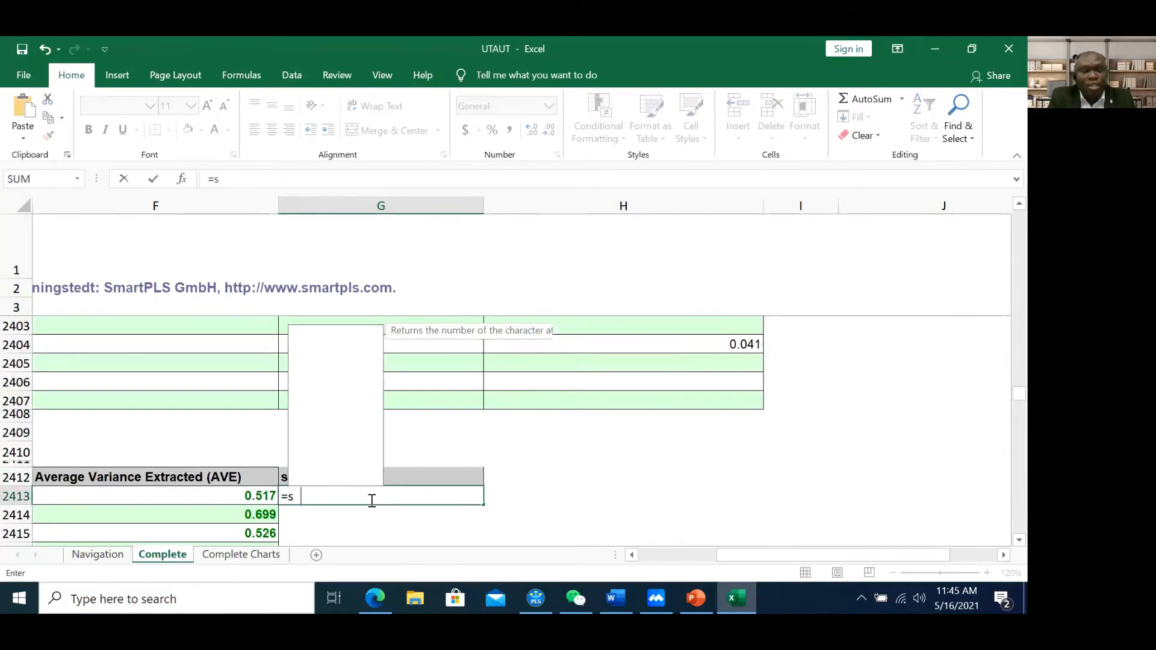
type("qrt")
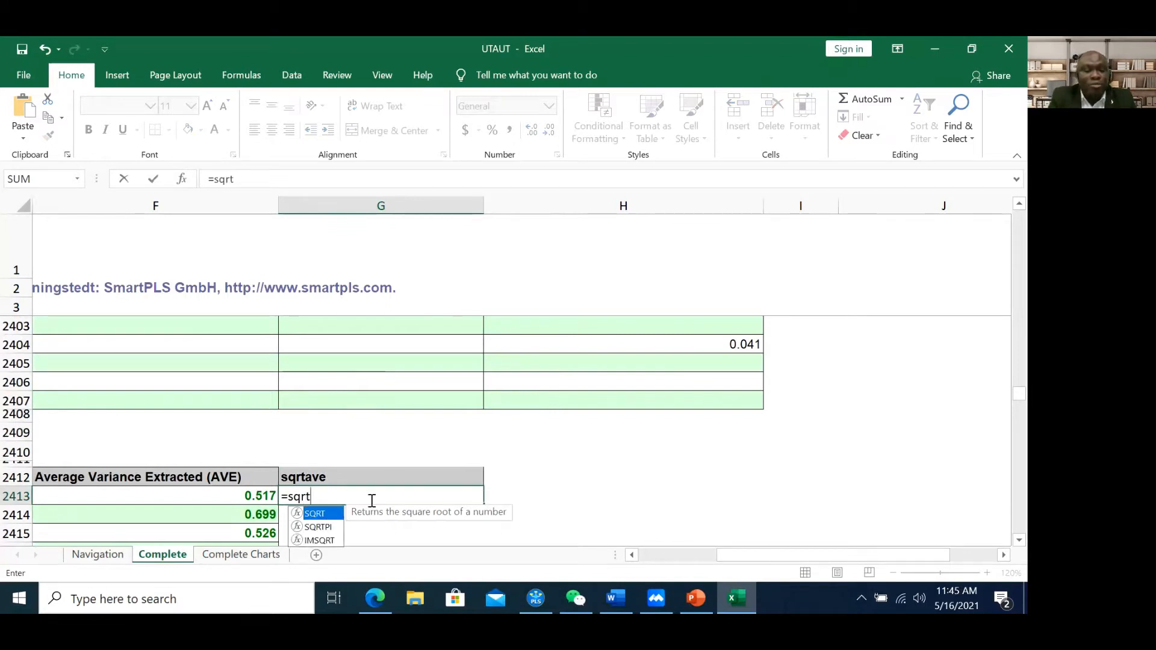
key("Tab")
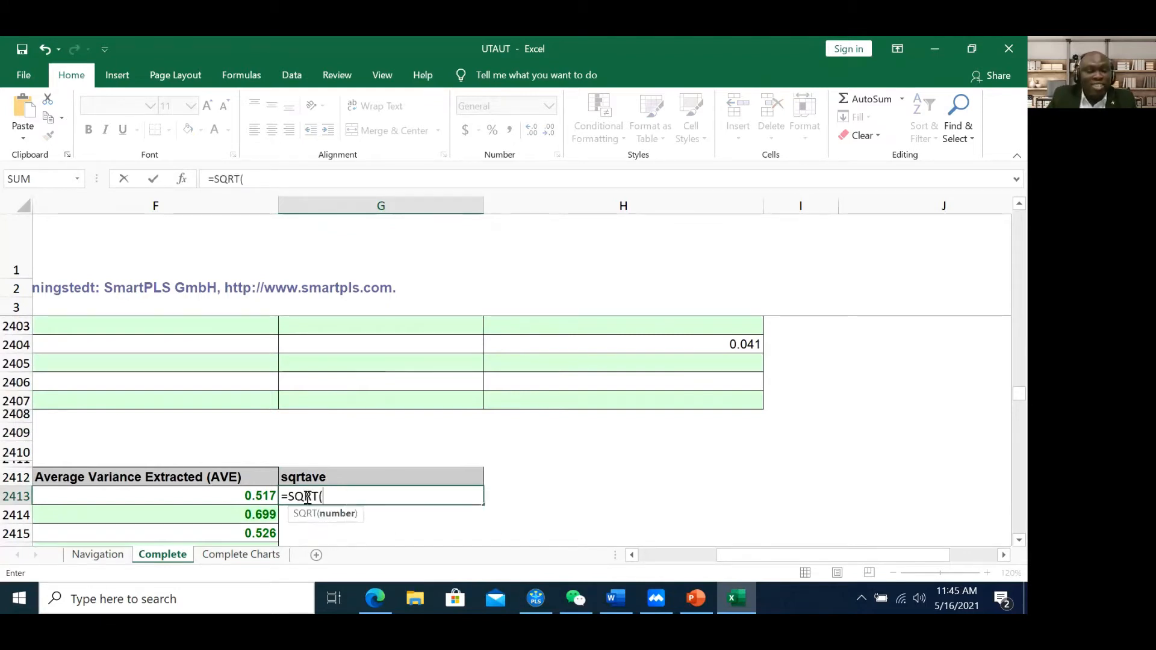
left_click(253, 496)
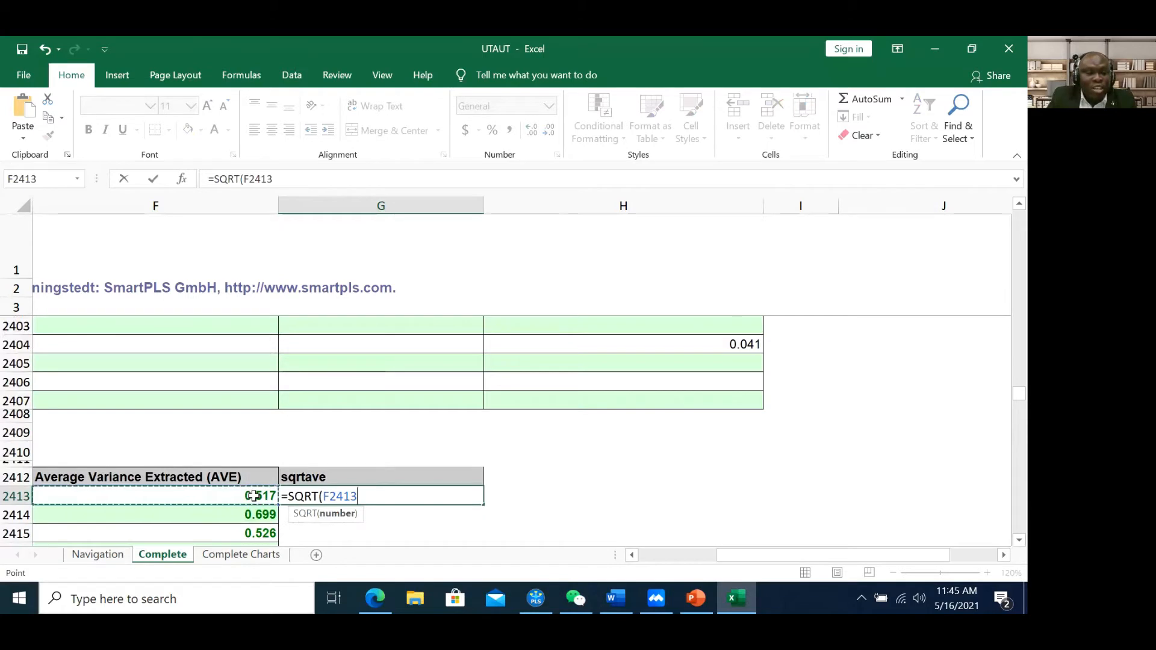
key("Return")
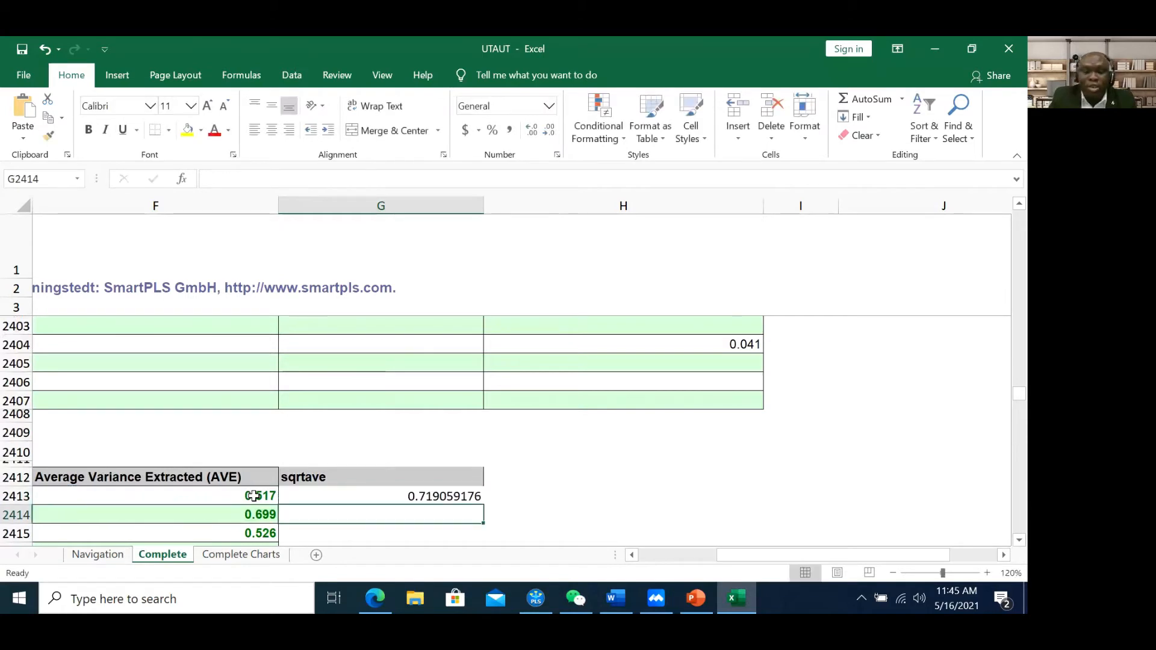
left_click(467, 496)
left_click_drag(482, 504, 460, 523)
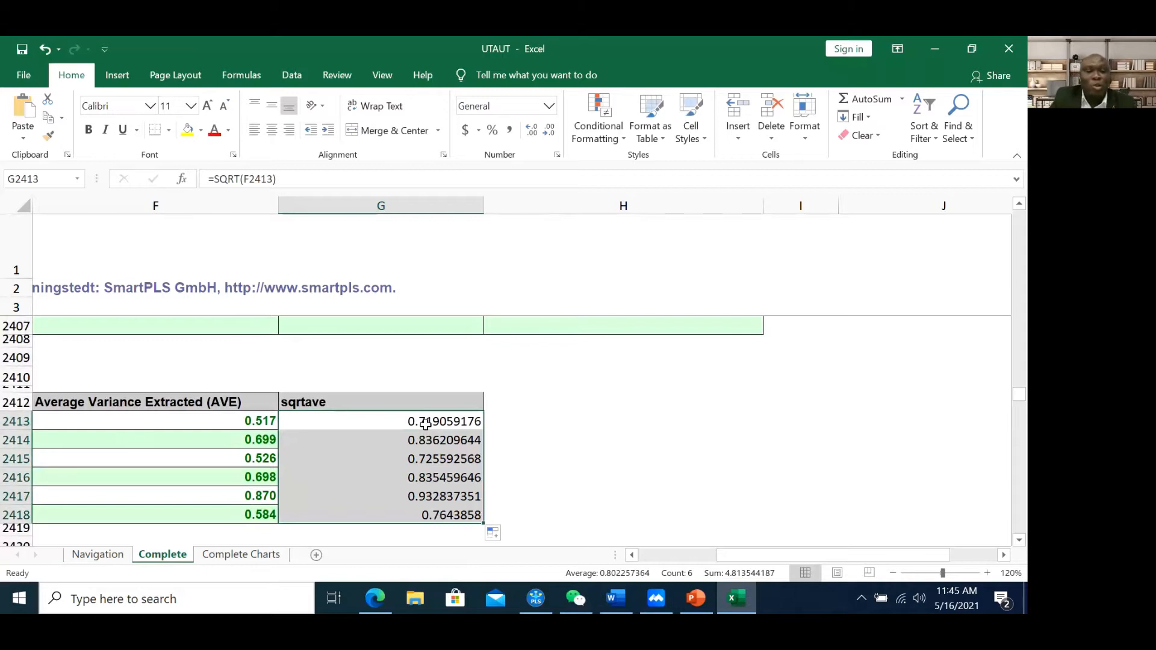
left_click(426, 425)
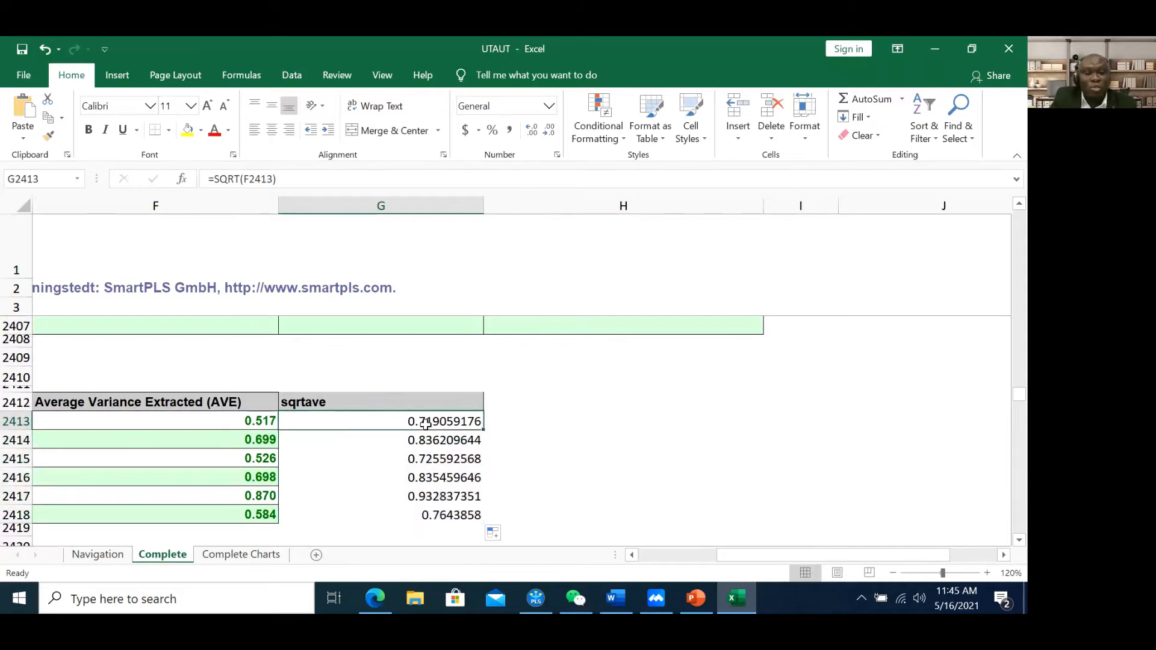
left_click(515, 425)
left_click_drag(428, 420, 428, 513)
left_click_drag(409, 395, 434, 516)
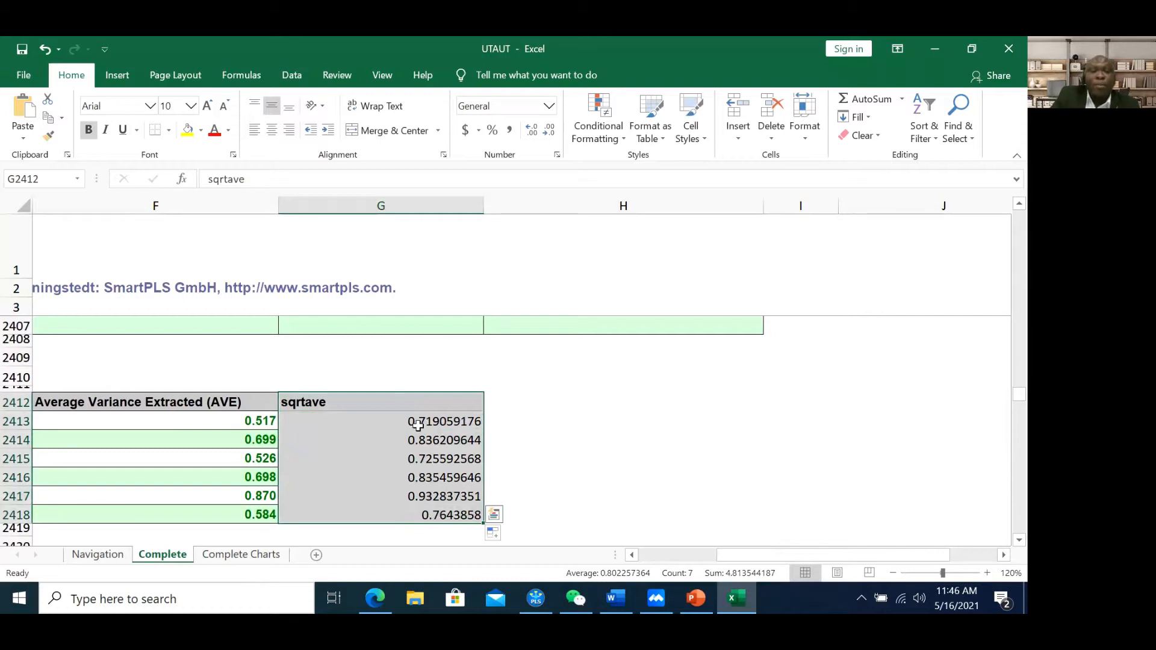
Check the first AVE value and the square-root results in G2413:G2418
left_click(239, 425)
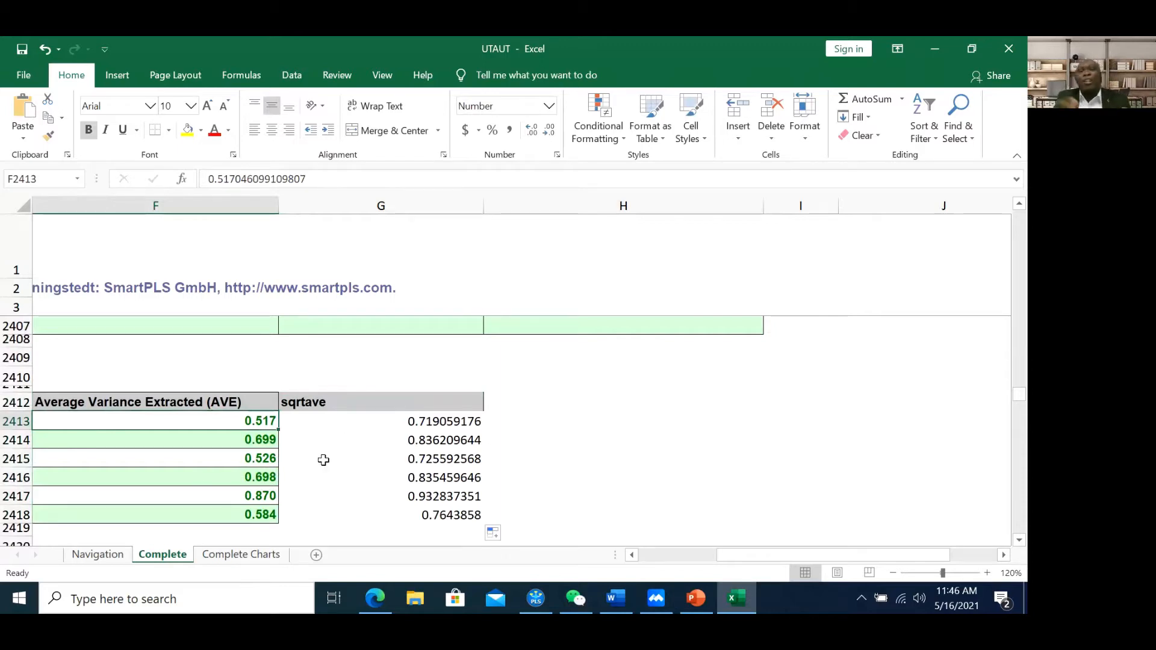
scroll(374, 457, "down", 3)
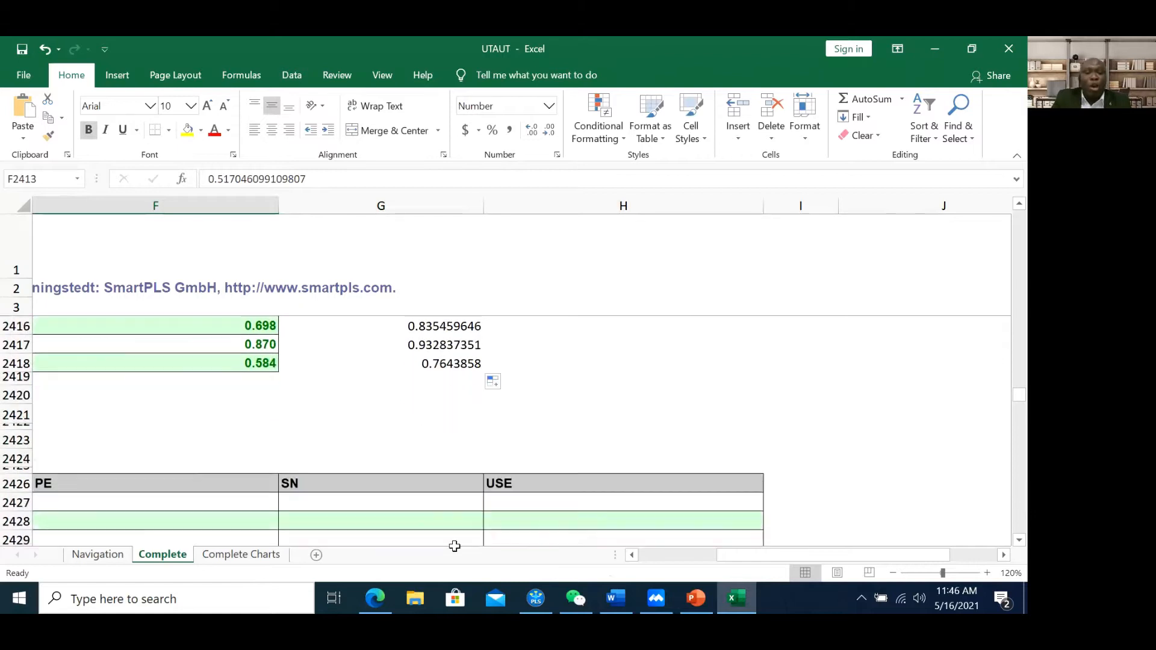
left_click_drag(751, 558, 655, 562)
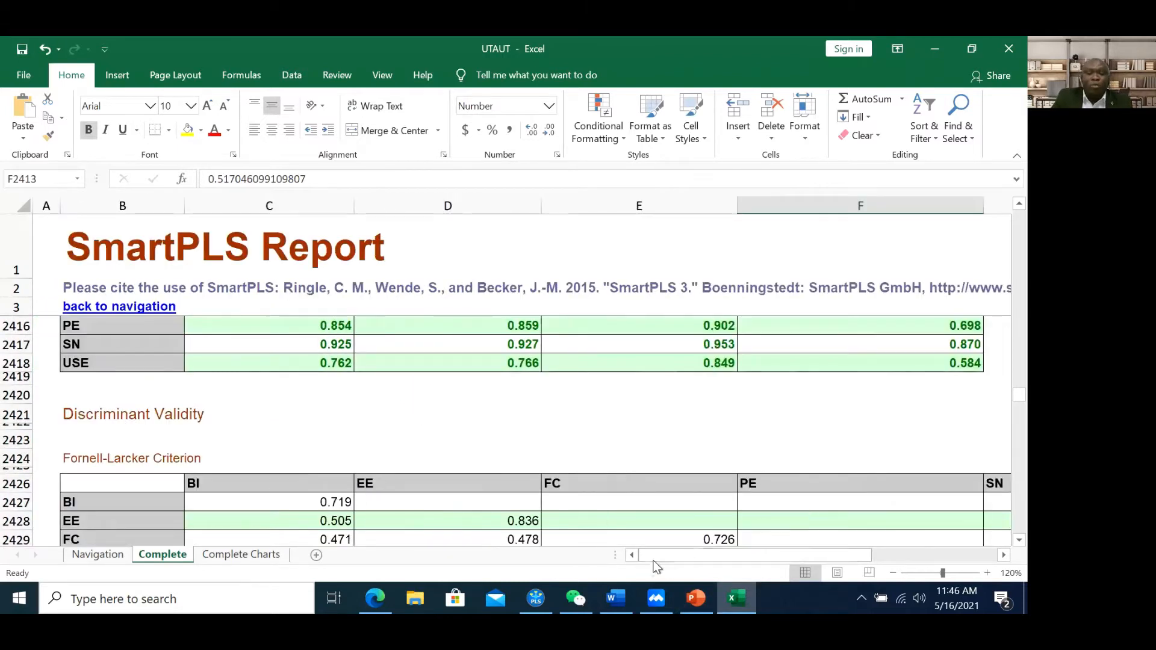
scroll(952, 391, "up", 3)
left_click_drag(817, 558, 855, 554)
left_click(961, 414)
left_click_drag(961, 415, 964, 517)
left_click_drag(843, 560, 811, 560)
scroll(549, 467, "down", 3)
scroll(545, 451, "up", 3)
scroll(168, 444, "down", 4)
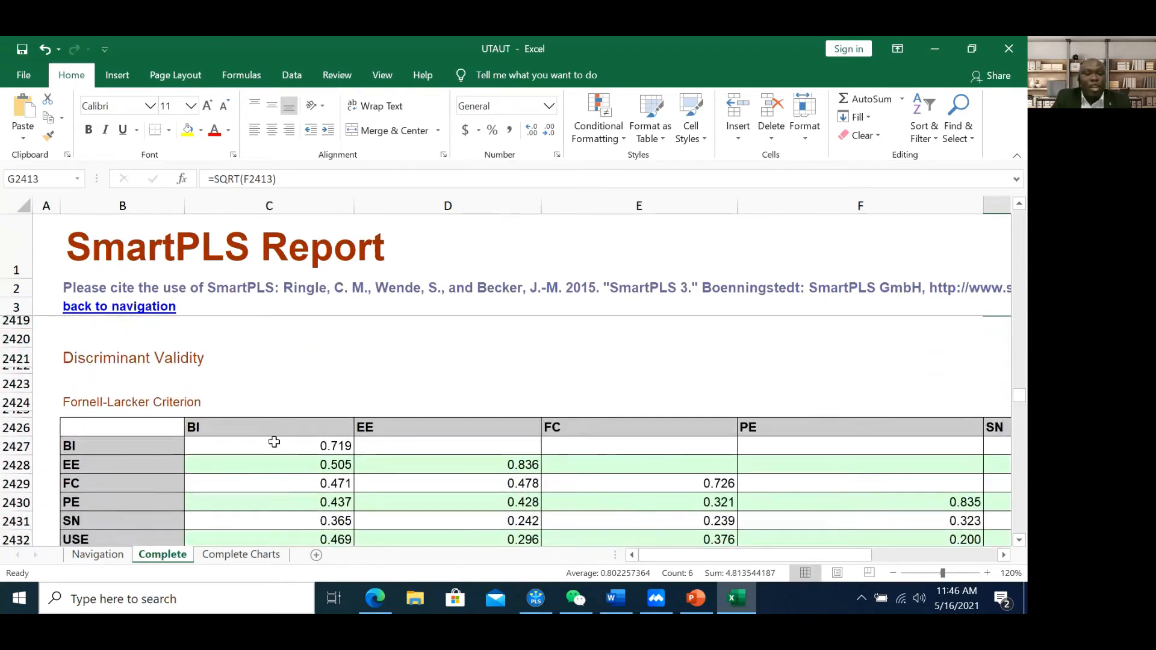
Zoom to 90% so the Fornell-Larcker table, BI diagonal 0.719, shows beside sqrtave
left_click(299, 444)
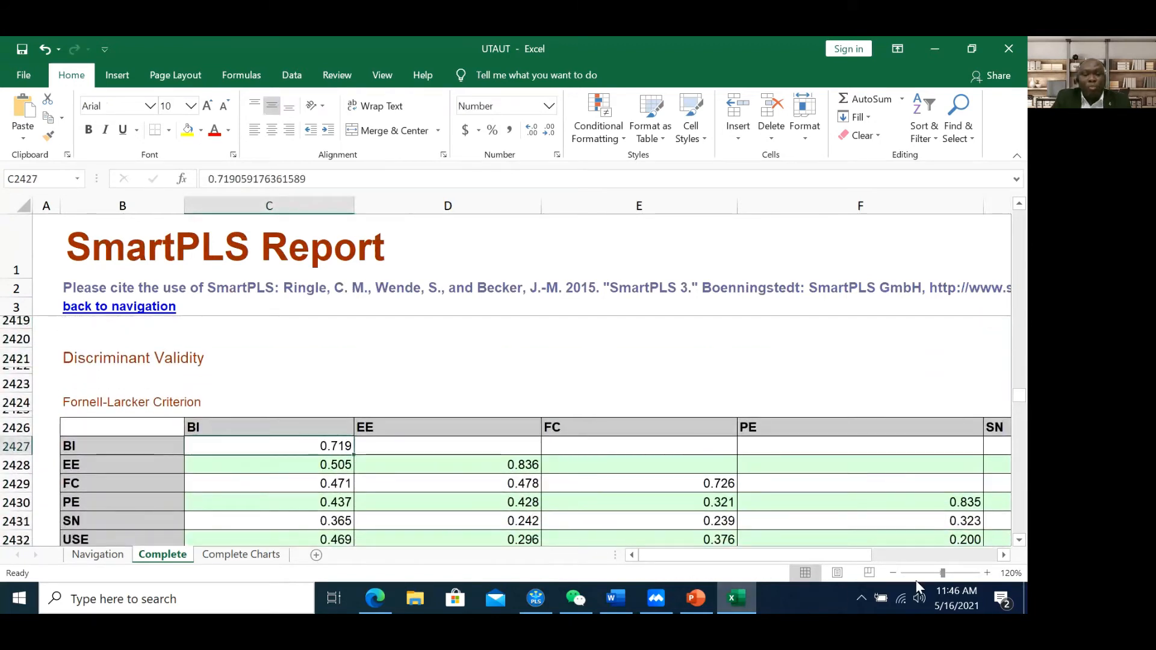
left_click(894, 573)
left_click(894, 573)
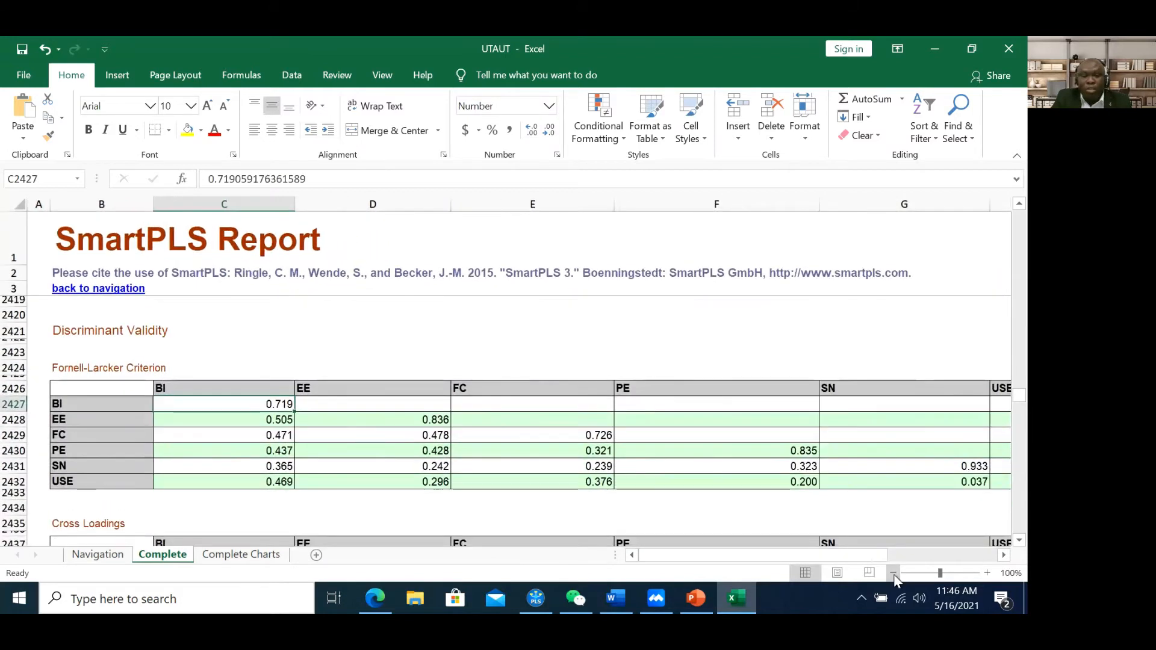
left_click(894, 573)
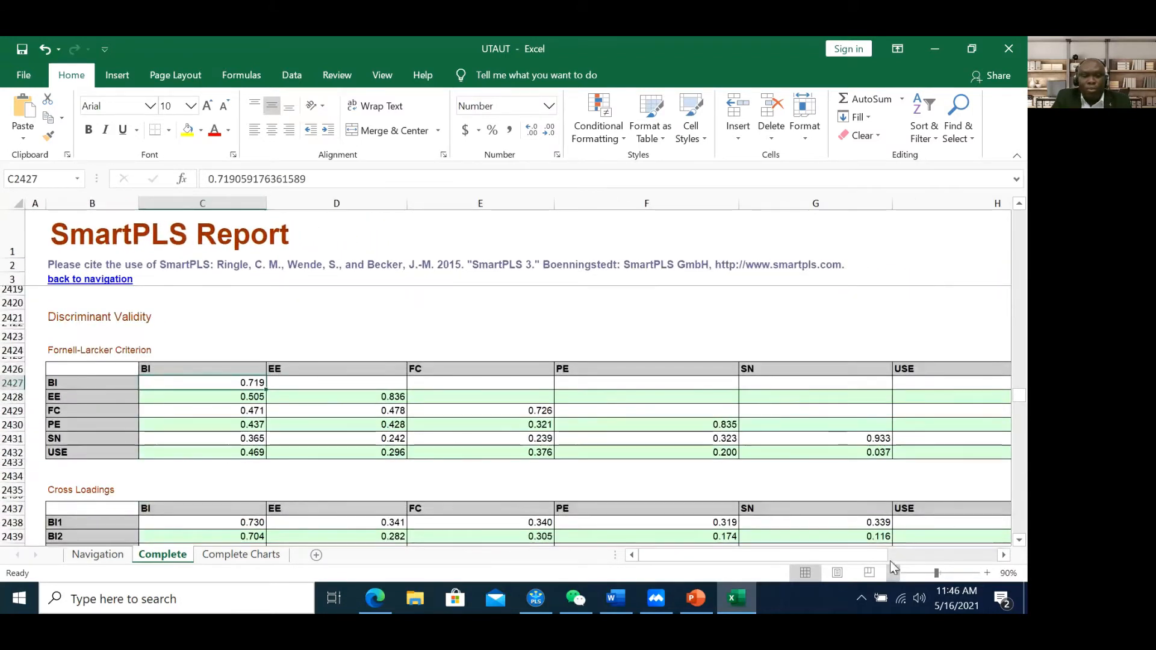
scroll(793, 389, "up", 1)
scroll(793, 389, "up", 1)
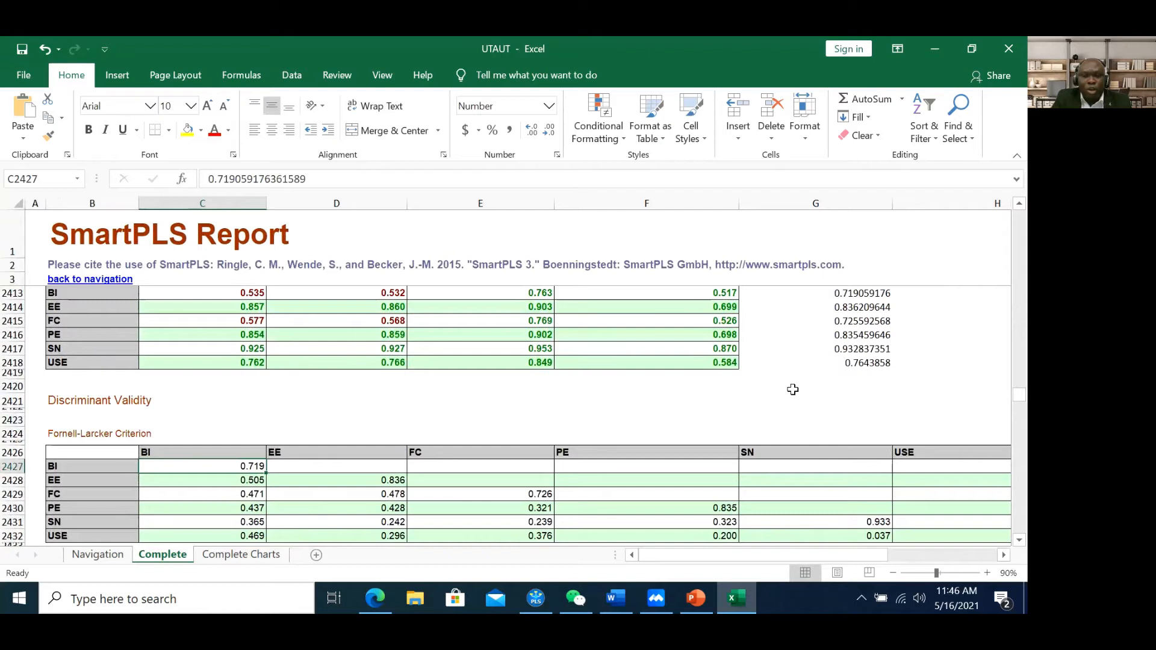
scroll(793, 390, "up", 1)
scroll(792, 389, "down", 1)
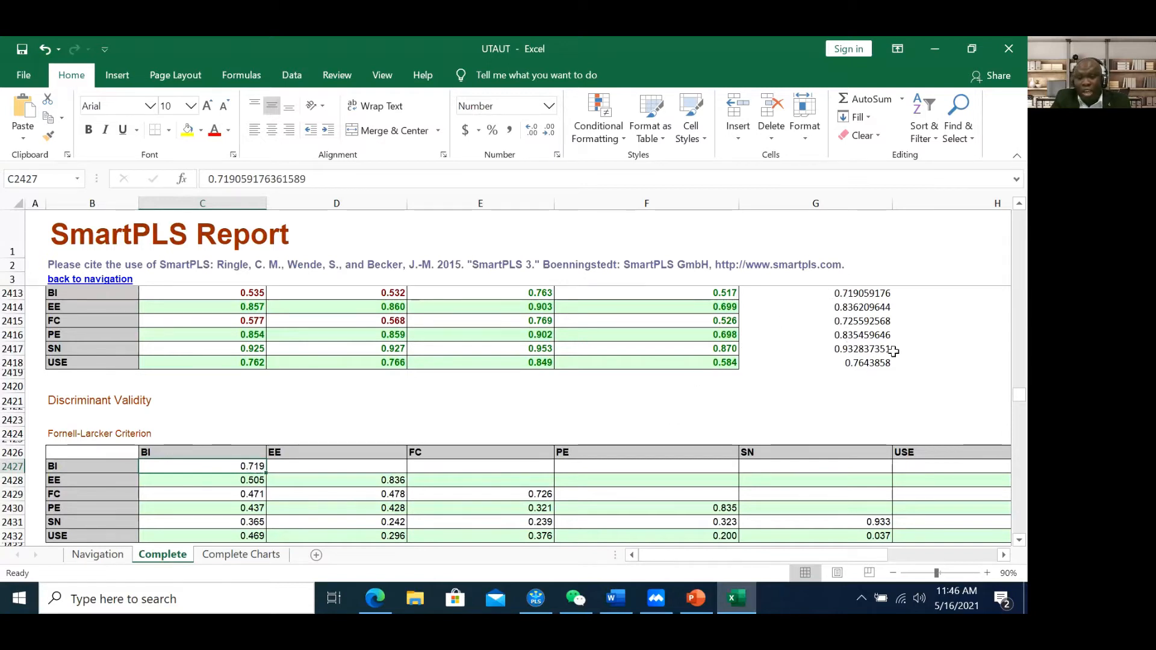
scroll(861, 362, "up", 1)
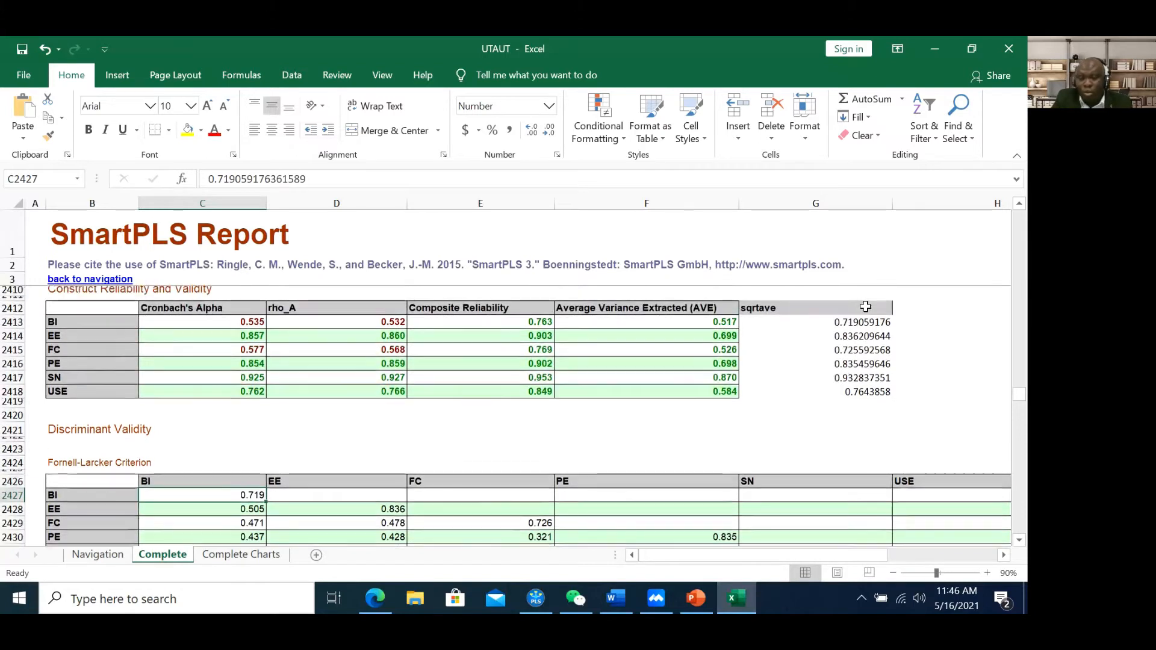
scroll(852, 304, "down", 2)
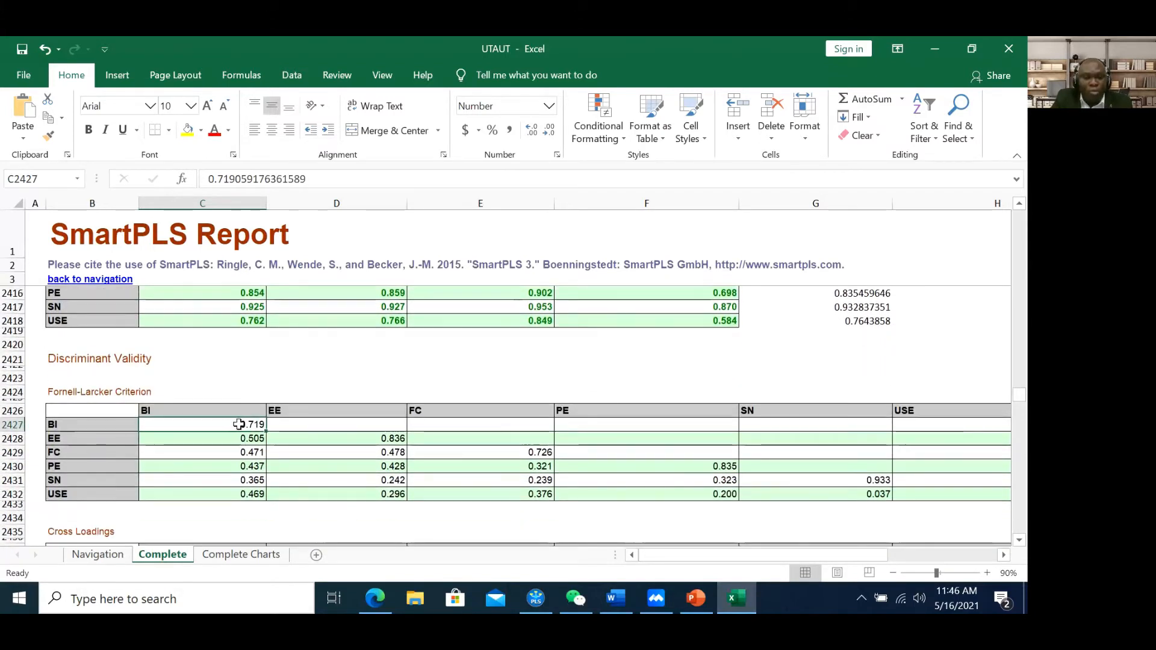
left_click(356, 434)
left_click(504, 453)
left_click(647, 471)
left_click(854, 488)
left_click(930, 485)
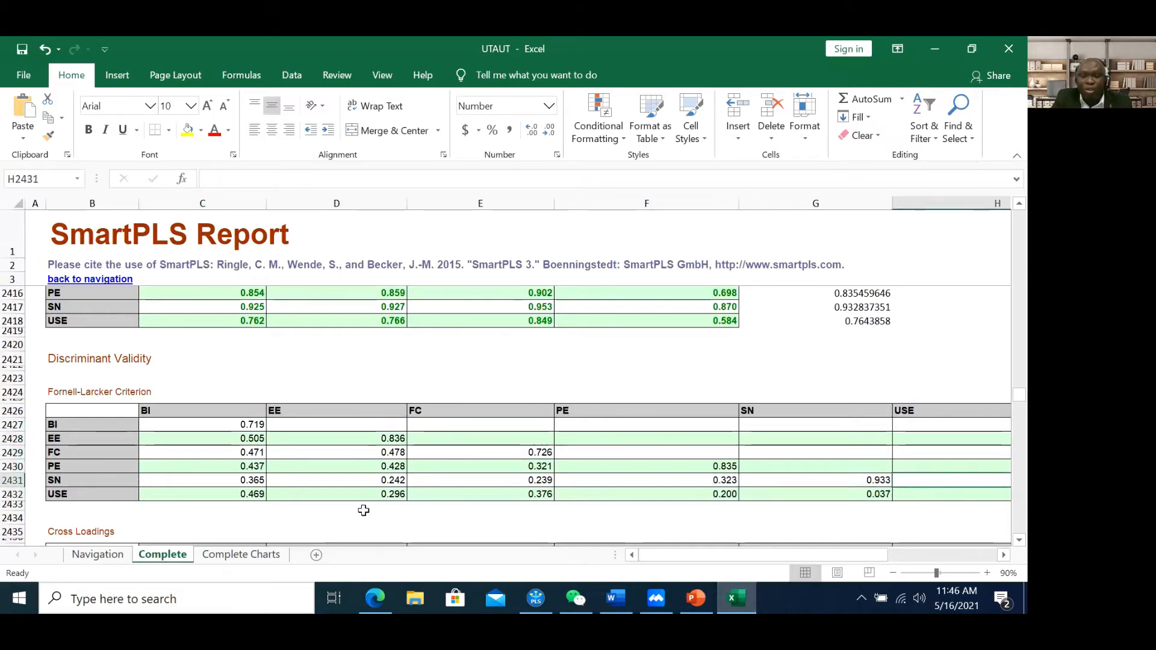
left_click(241, 426)
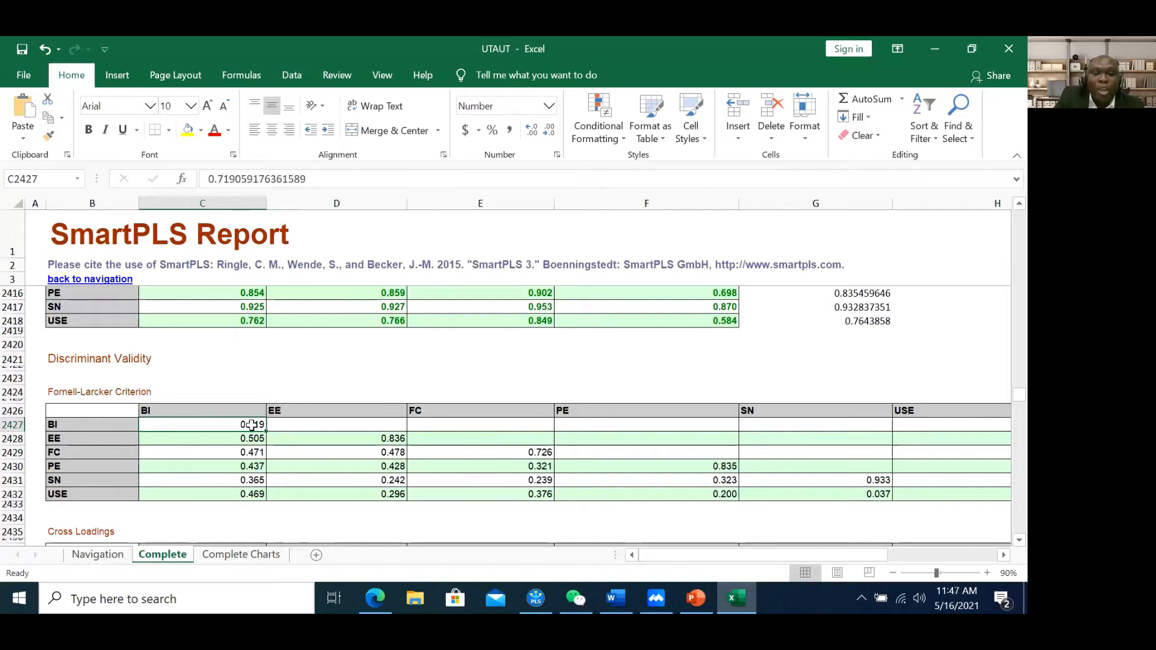
left_click(81, 424)
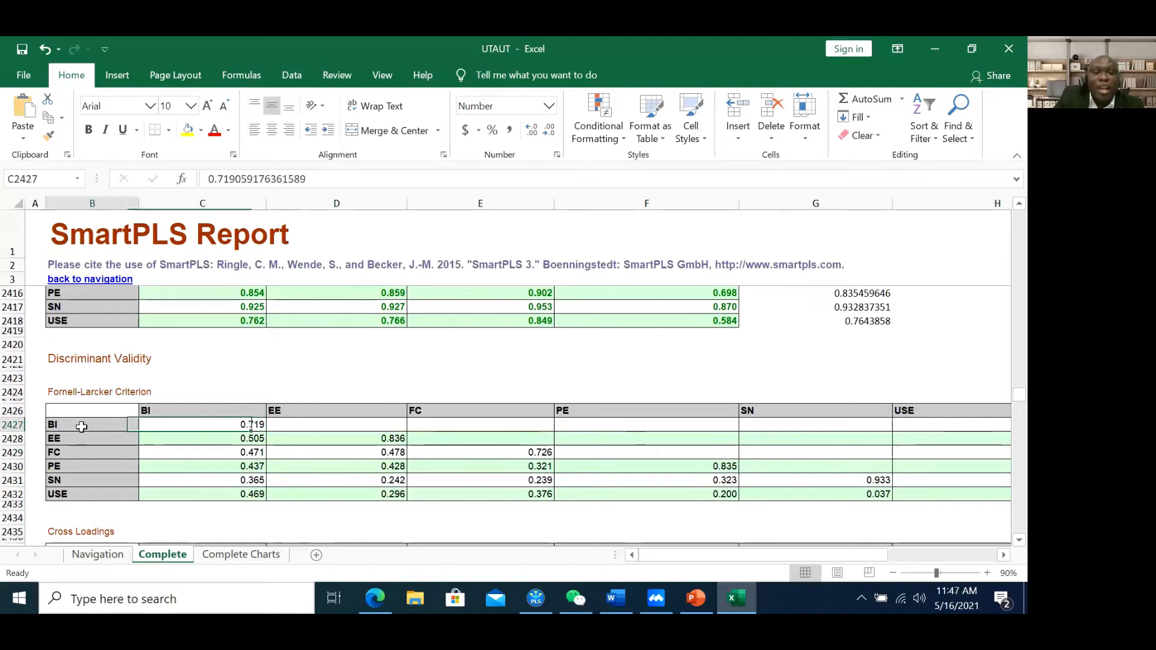
left_click(304, 423)
left_click(478, 426)
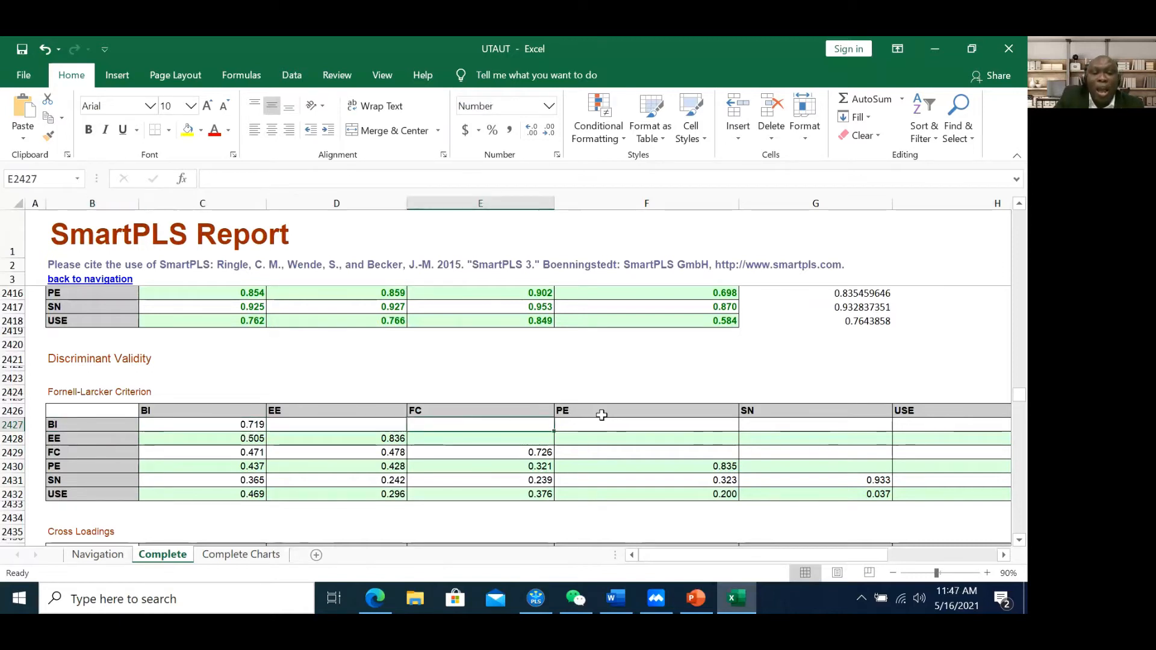
left_click(614, 429)
left_click(798, 421)
left_click(912, 425)
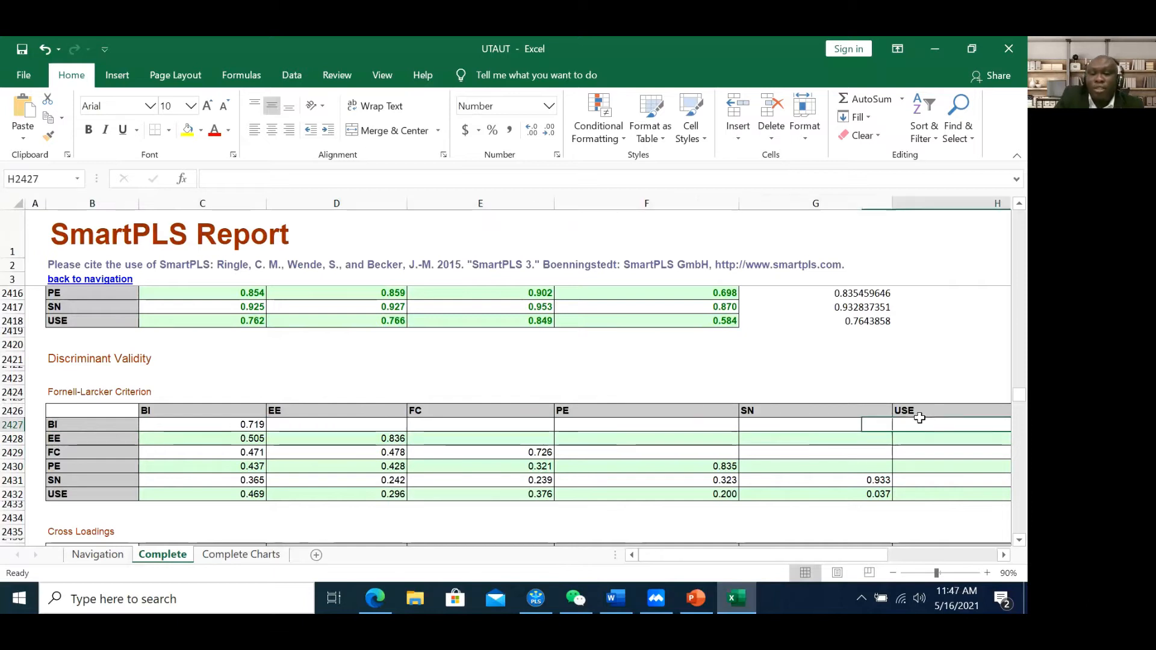
left_click(258, 428)
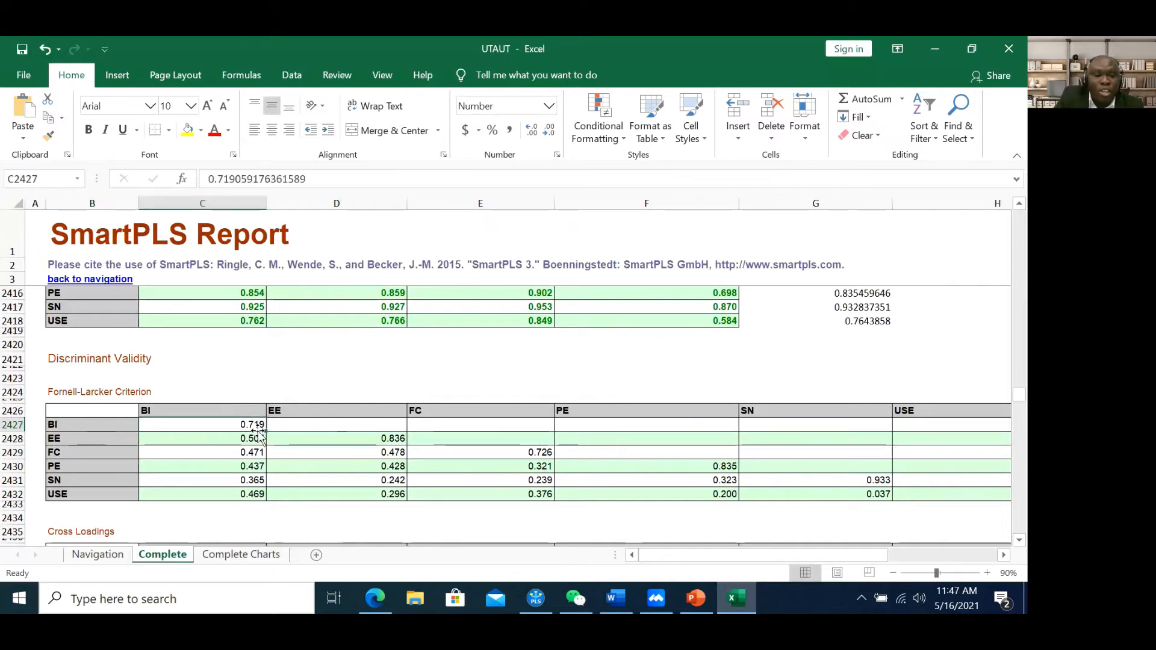
left_click(292, 426)
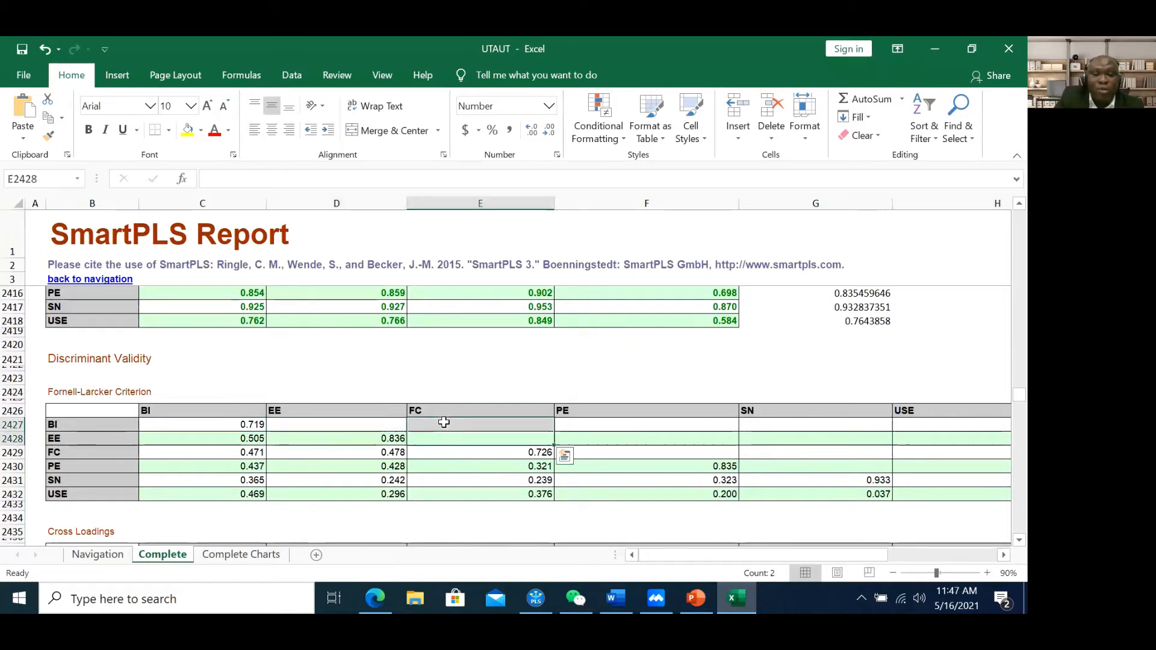
left_click(620, 414)
left_click(617, 424)
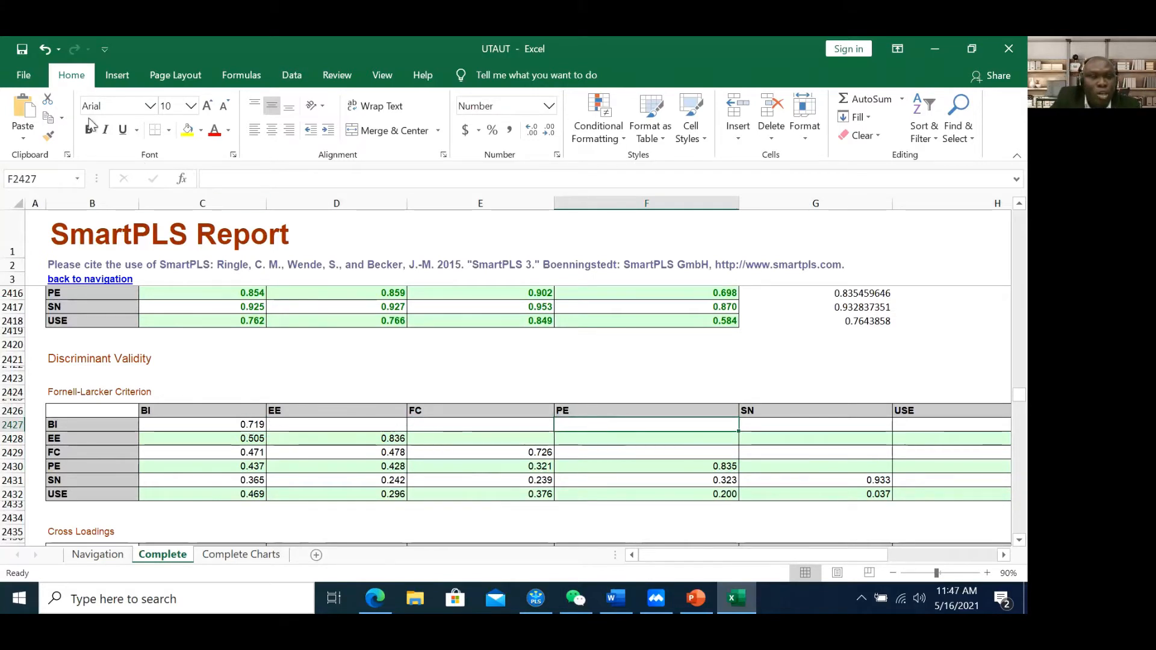
left_click(249, 425)
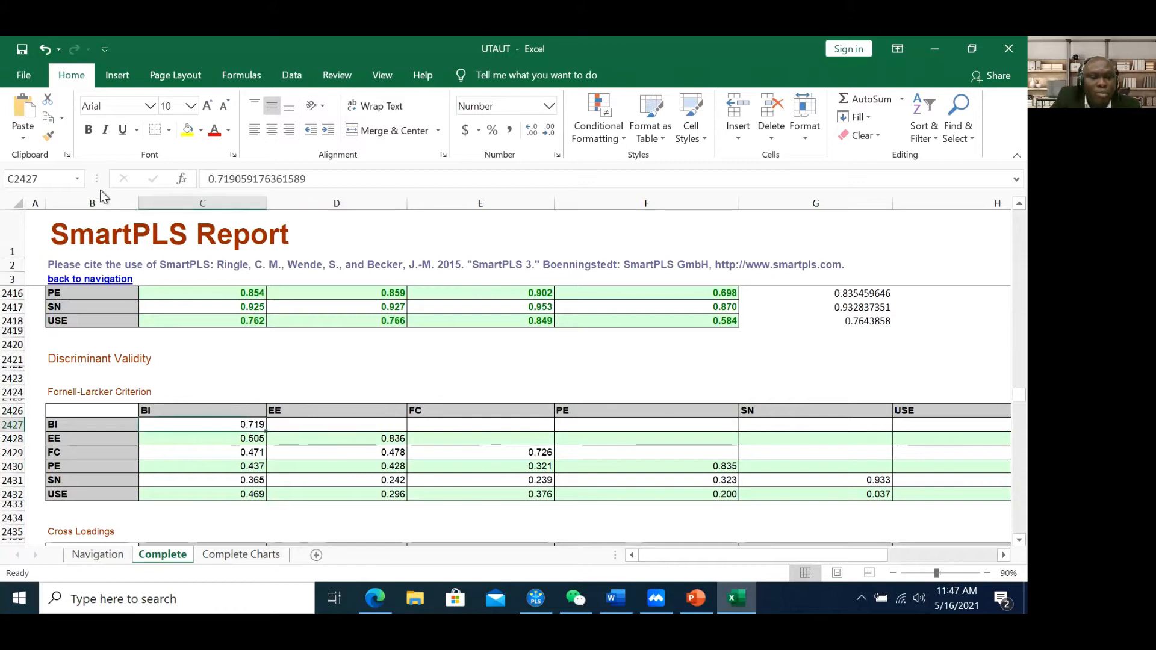
Bold the BI diagonal 0.719 and the EE diagonal 0.836
left_click(89, 130)
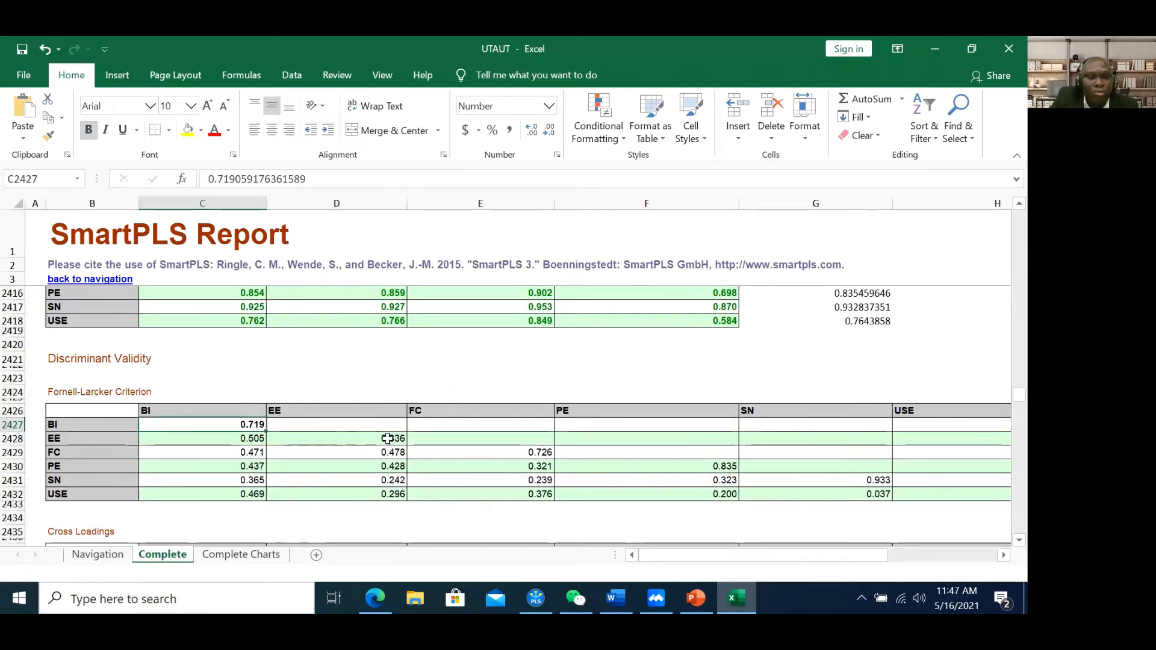
left_click(392, 440)
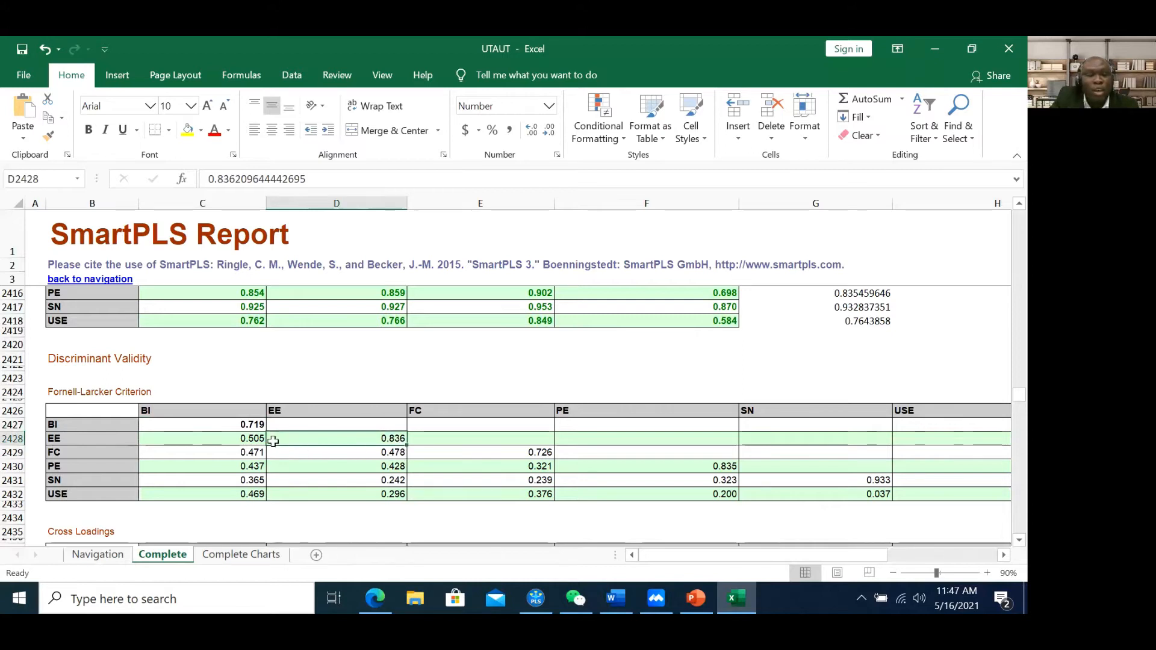
left_click(247, 438)
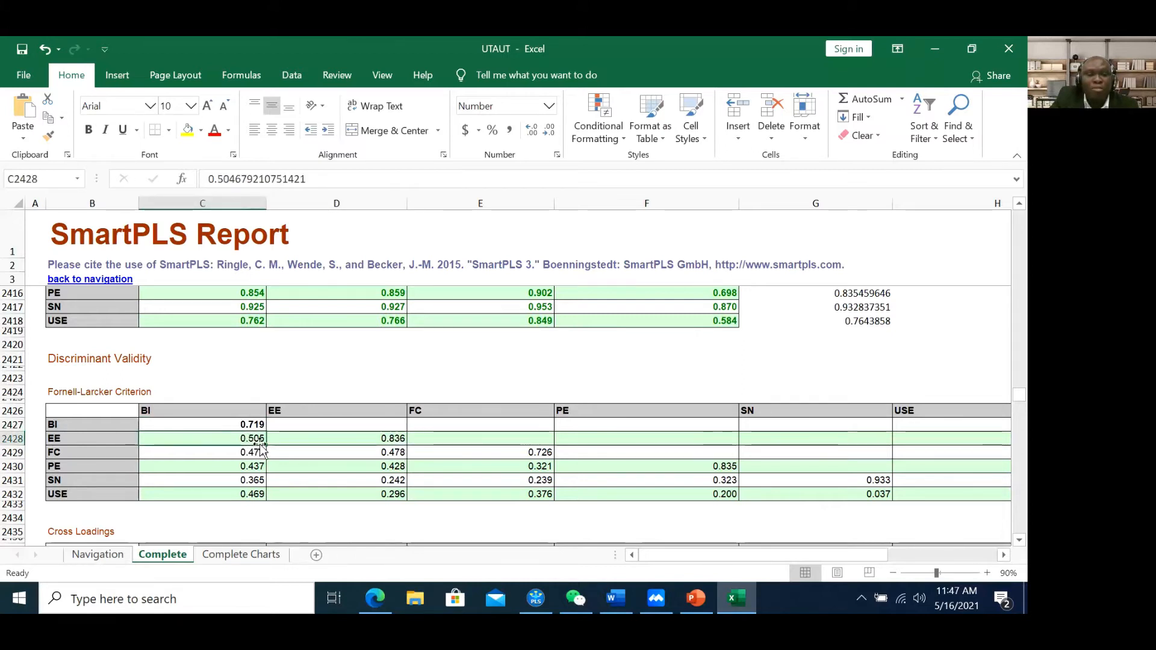
left_click(466, 442)
left_click(593, 441)
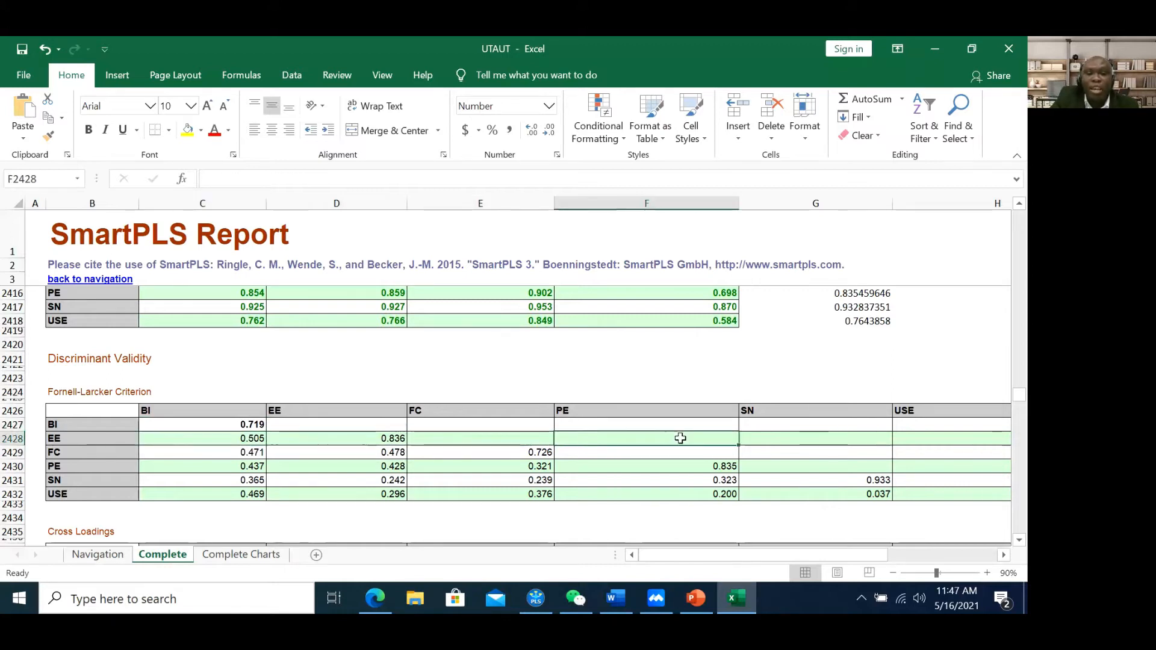
left_click(805, 436)
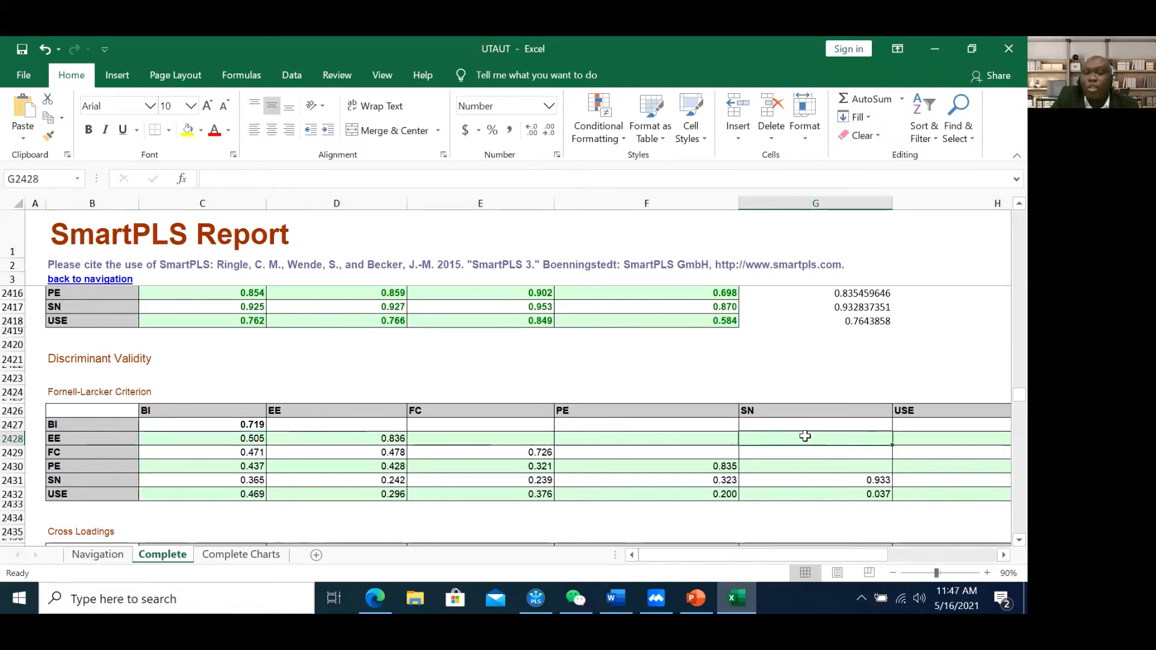
left_click(366, 439)
left_click(90, 130)
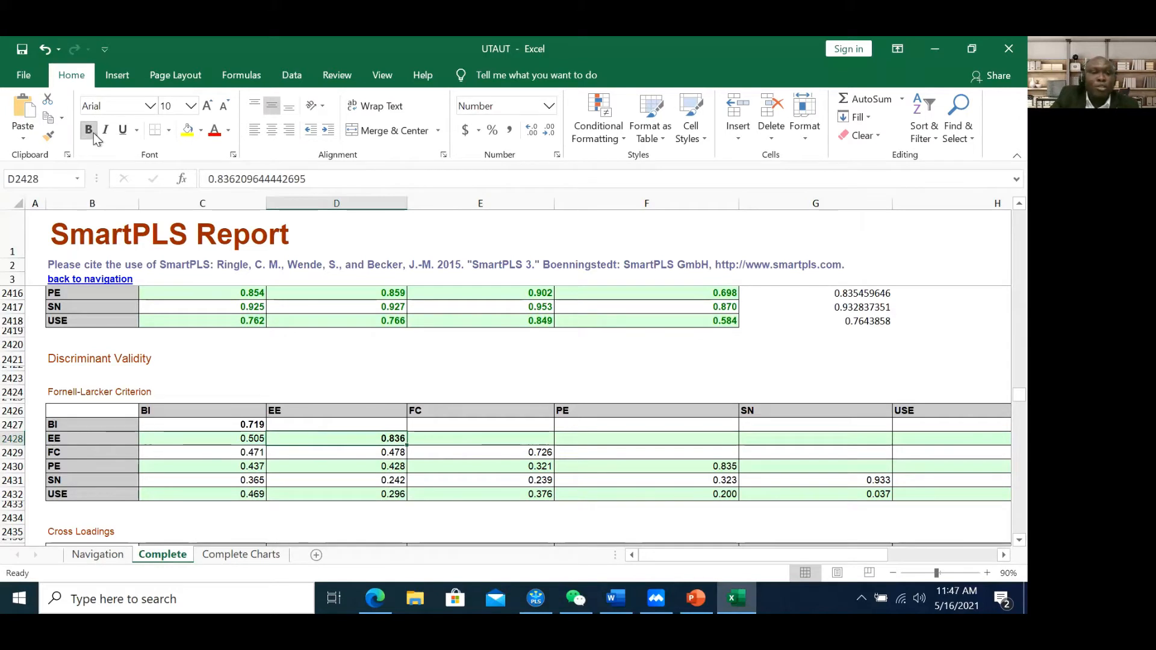
Bold the FC diagonal value 0.726 after comparing the other FC row values
left_click(521, 456)
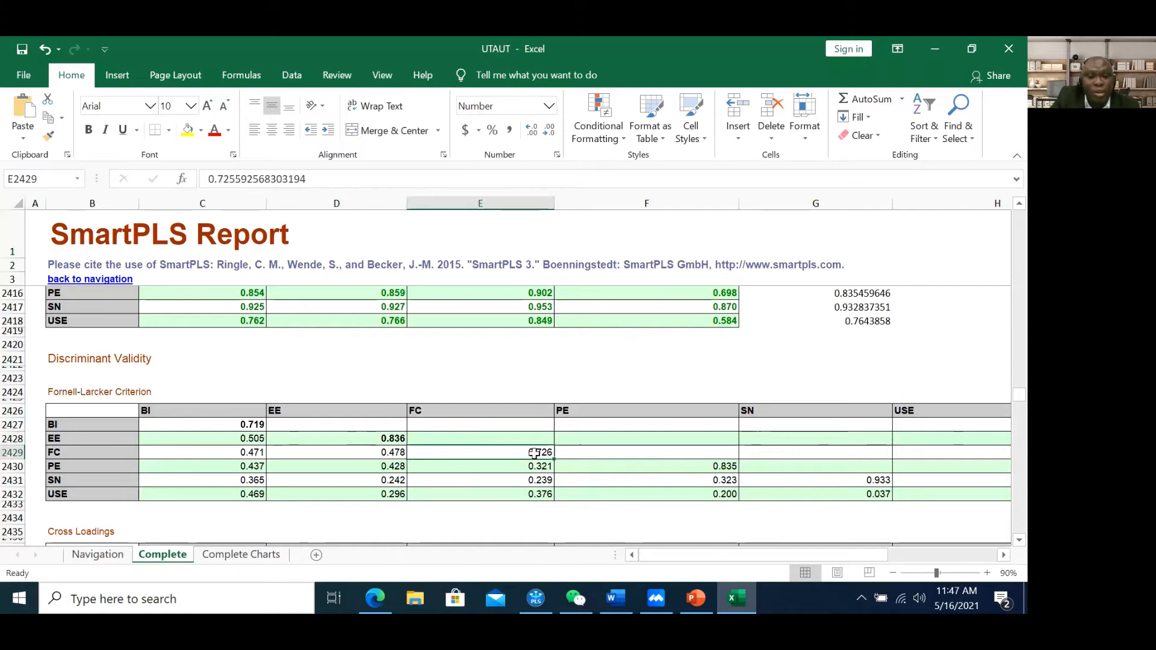
left_click(400, 451)
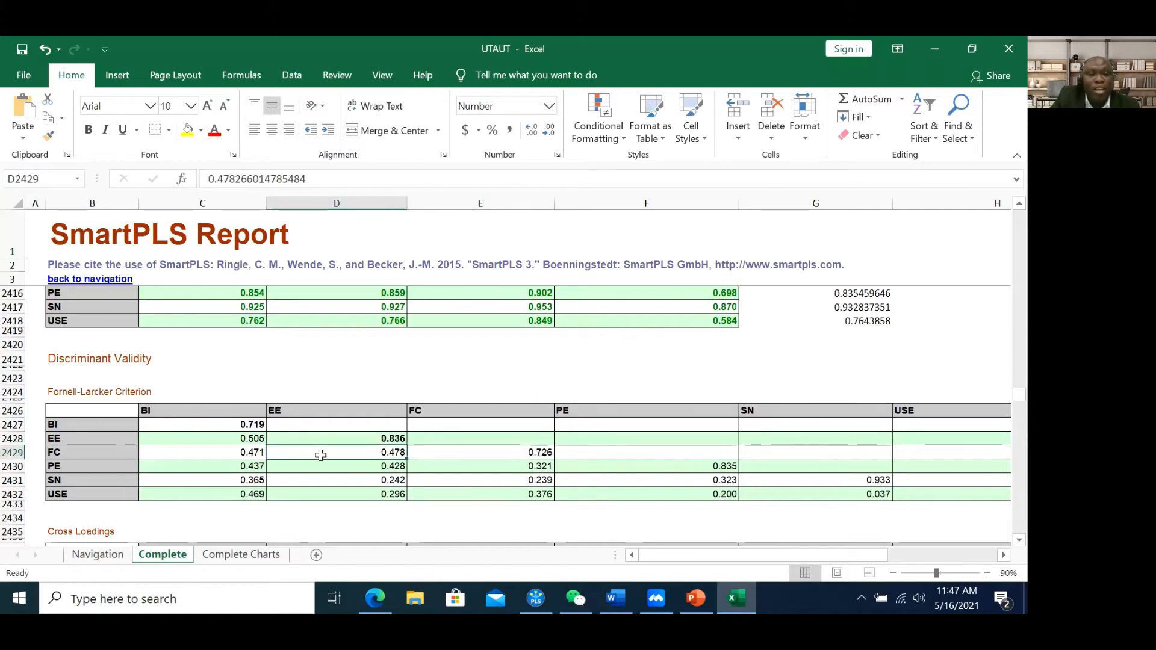
left_click(261, 456)
left_click(550, 456)
left_click(590, 452)
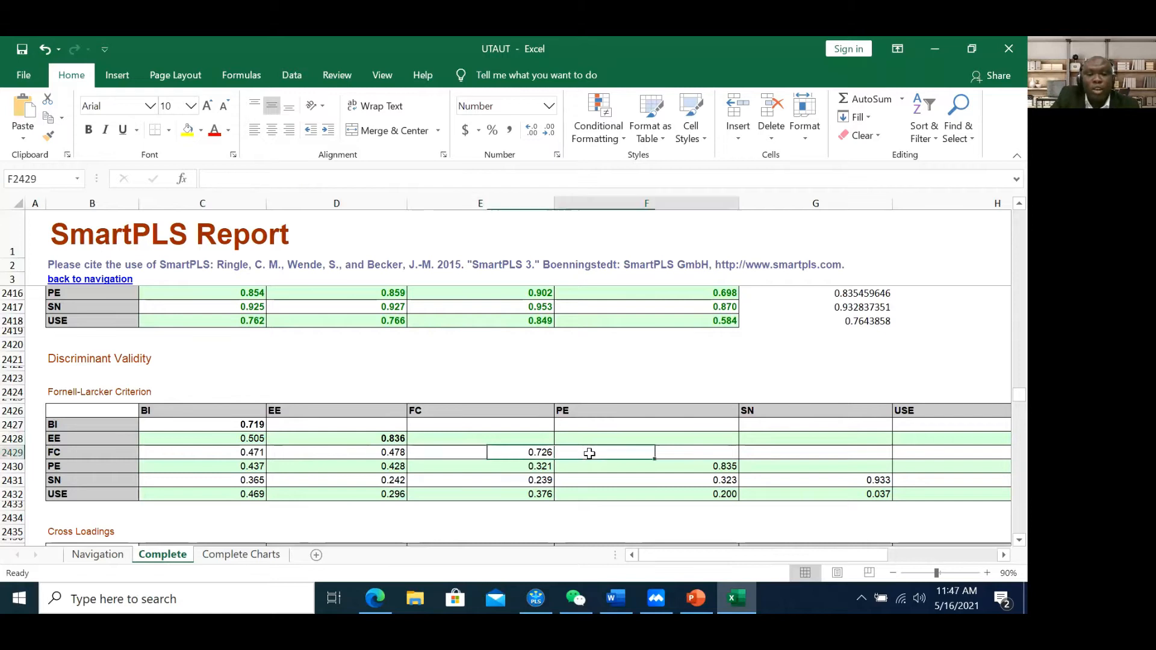
left_click(759, 449)
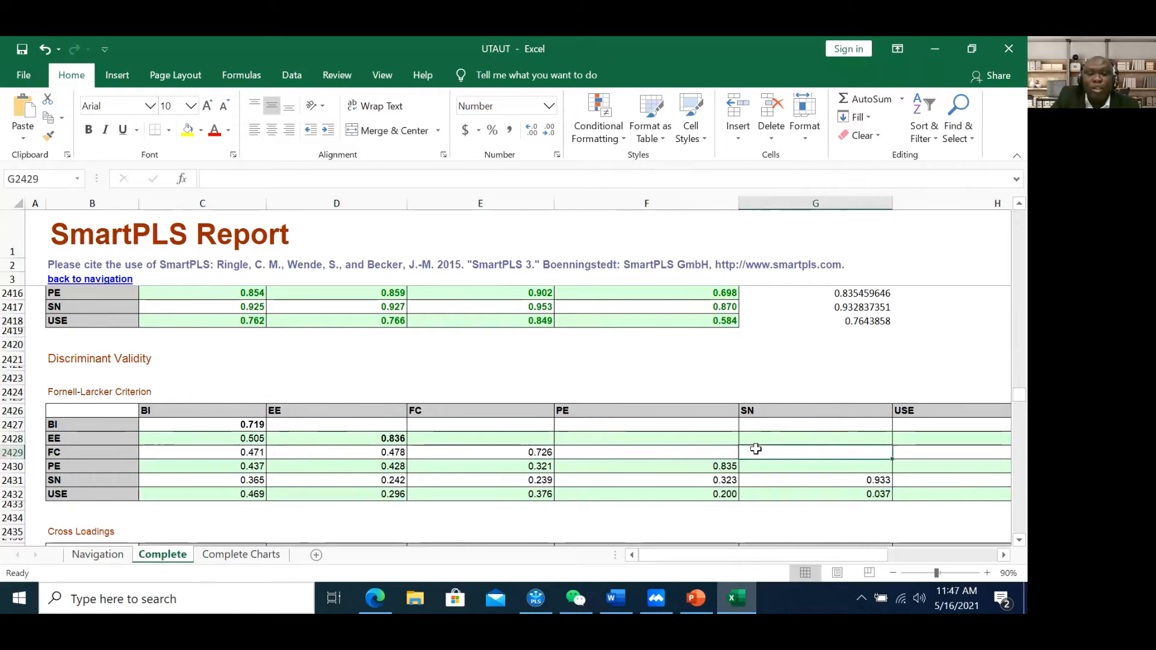
left_click(539, 452)
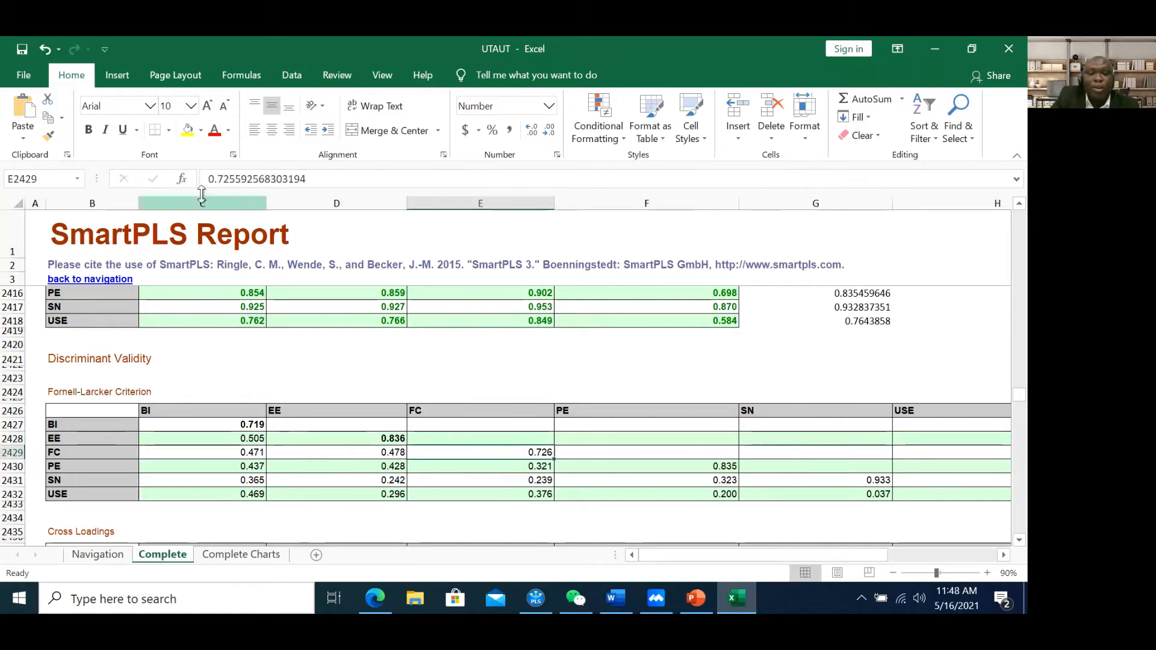
left_click(89, 130)
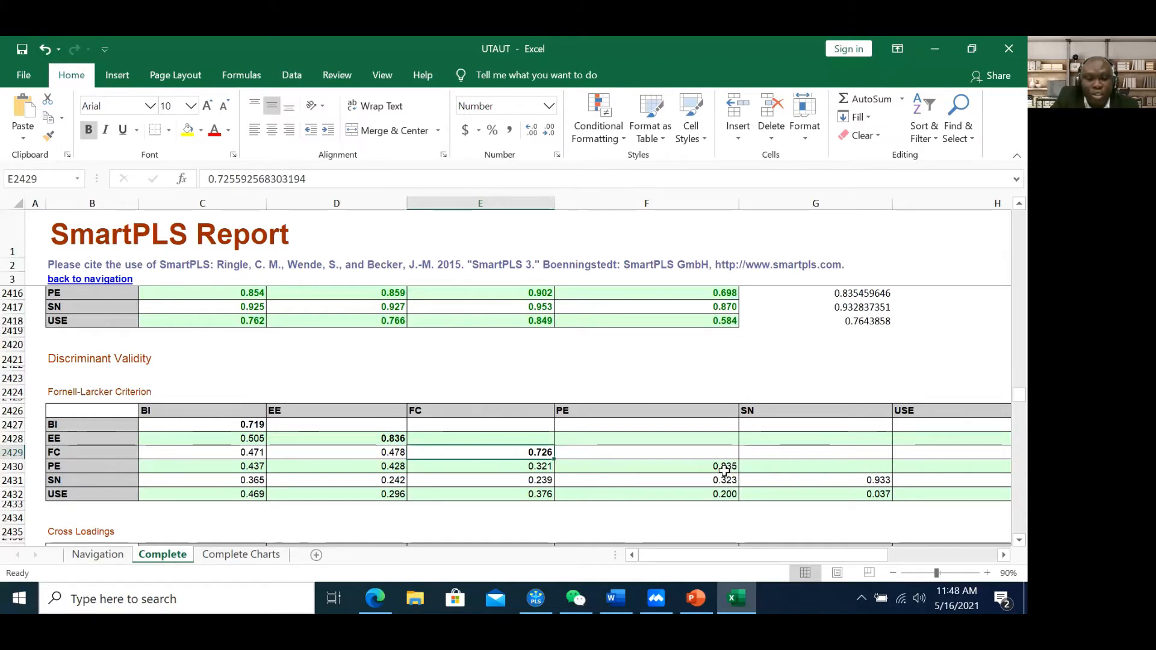
Check the PE row values (0.321, 0.428, 0.437) and the SN 0.933 and USE 0.764 diagonals
left_click(549, 471)
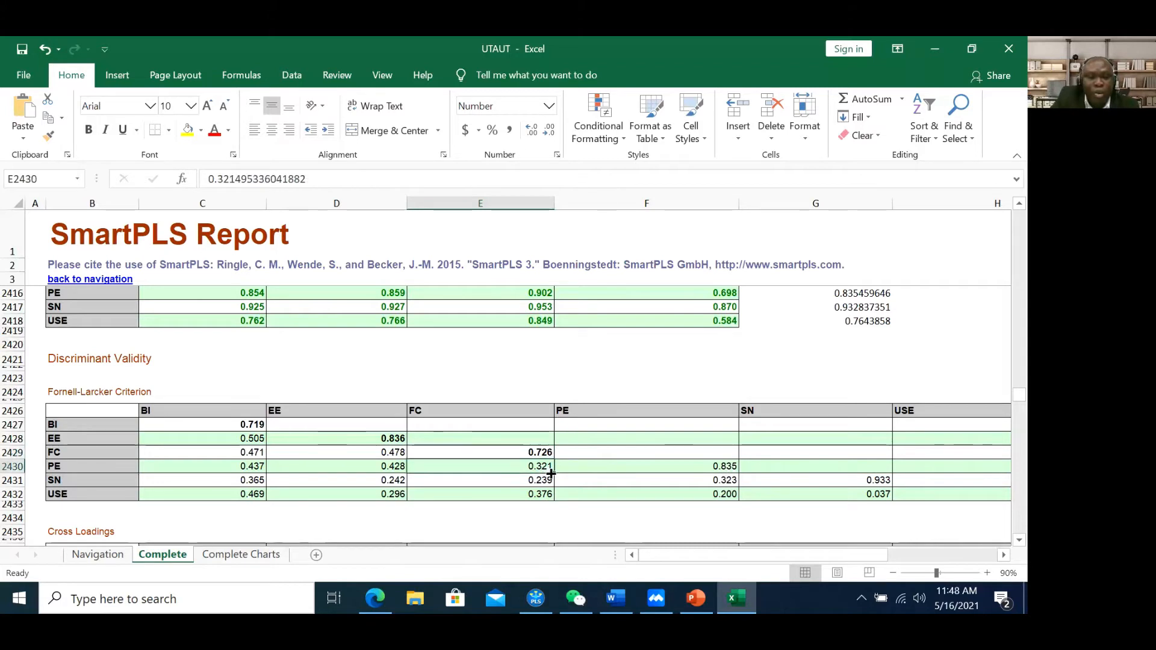
left_click(377, 469)
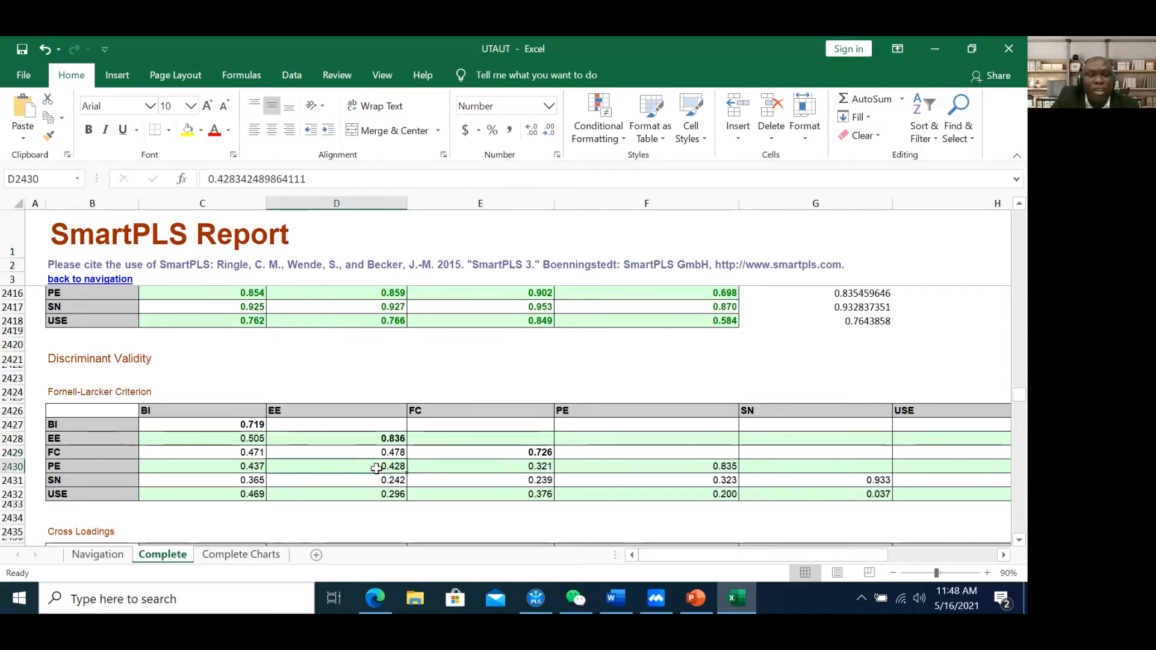
left_click(253, 471)
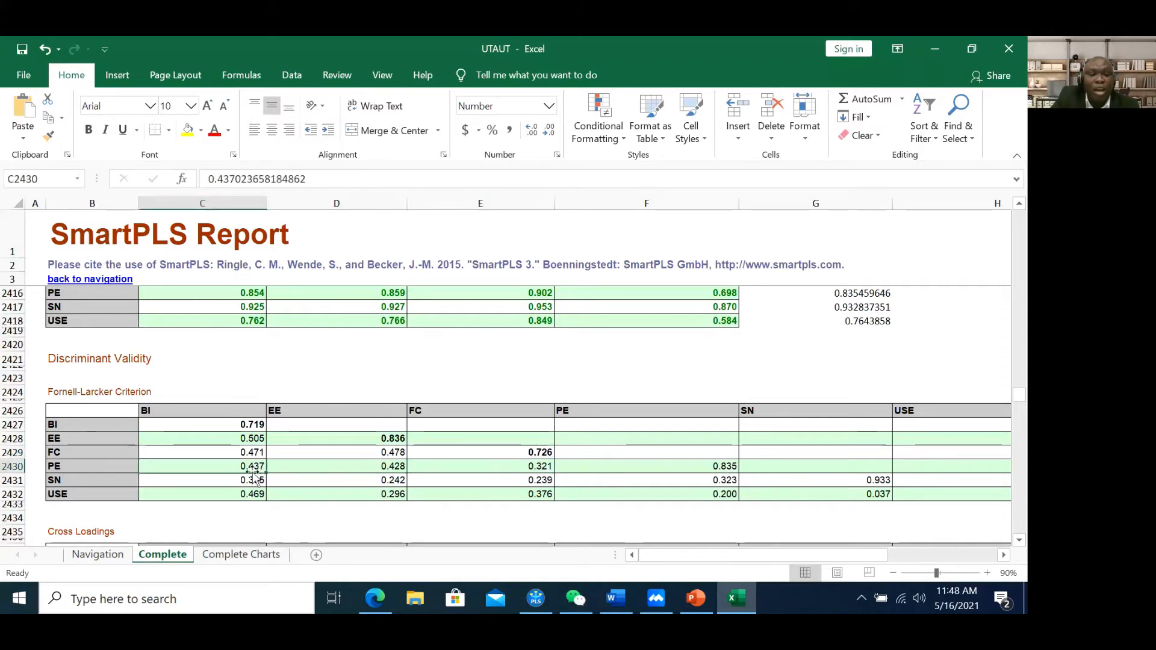
left_click(690, 471)
left_click(844, 485)
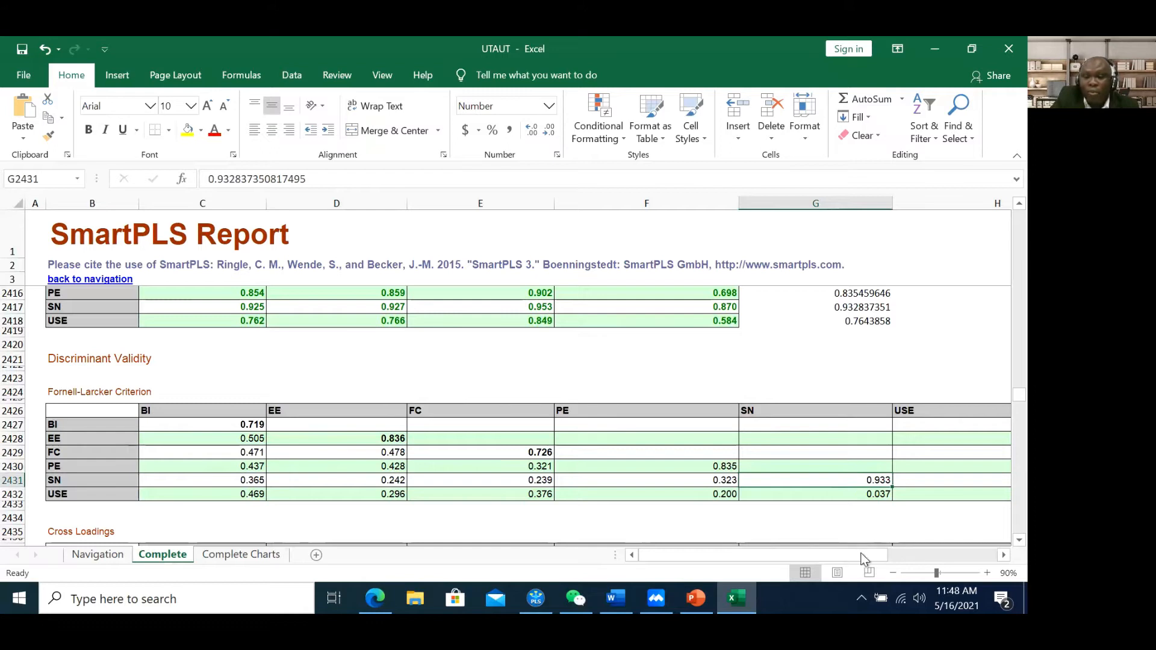
left_click_drag(854, 561, 889, 566)
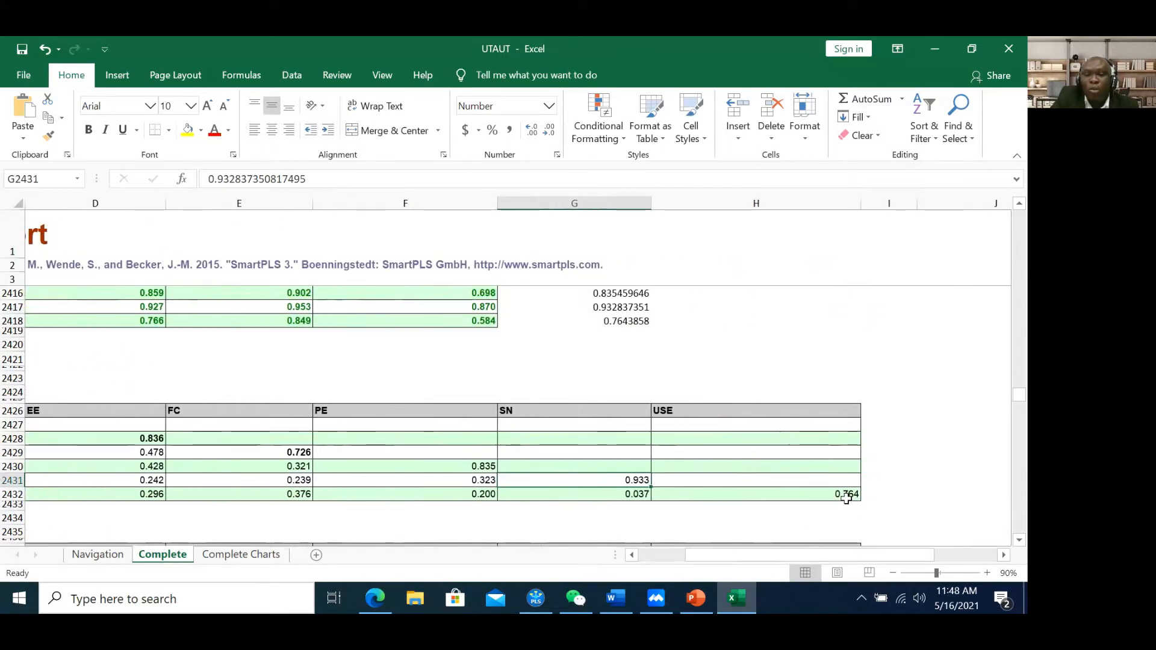
left_click(845, 496)
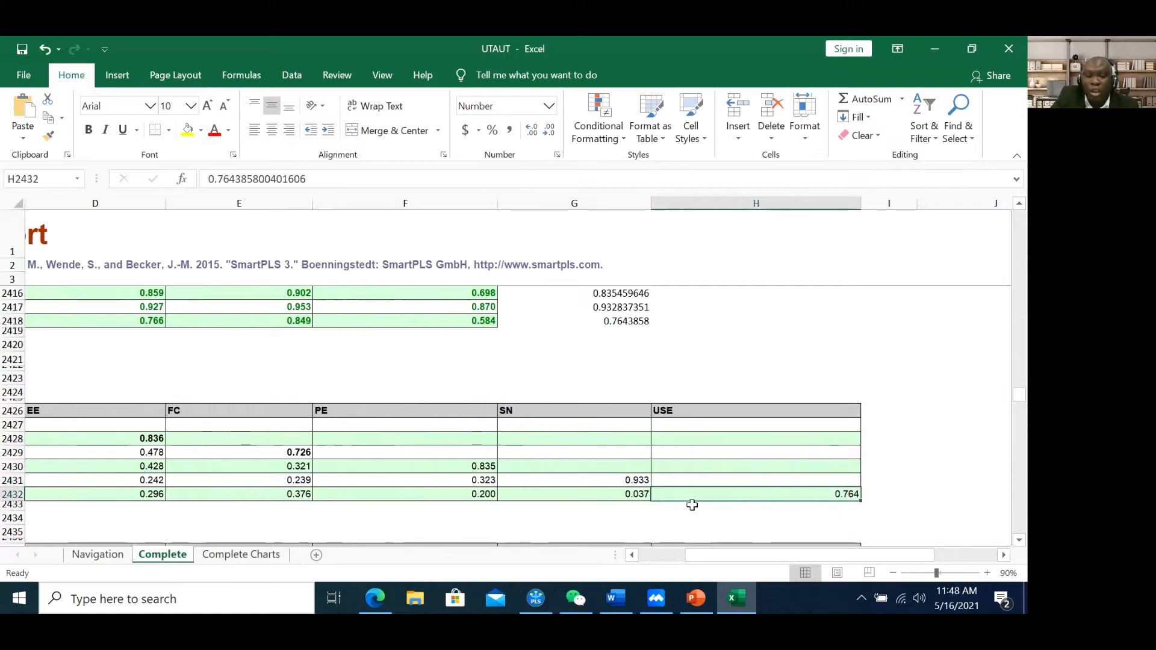
left_click_drag(744, 544, 685, 555)
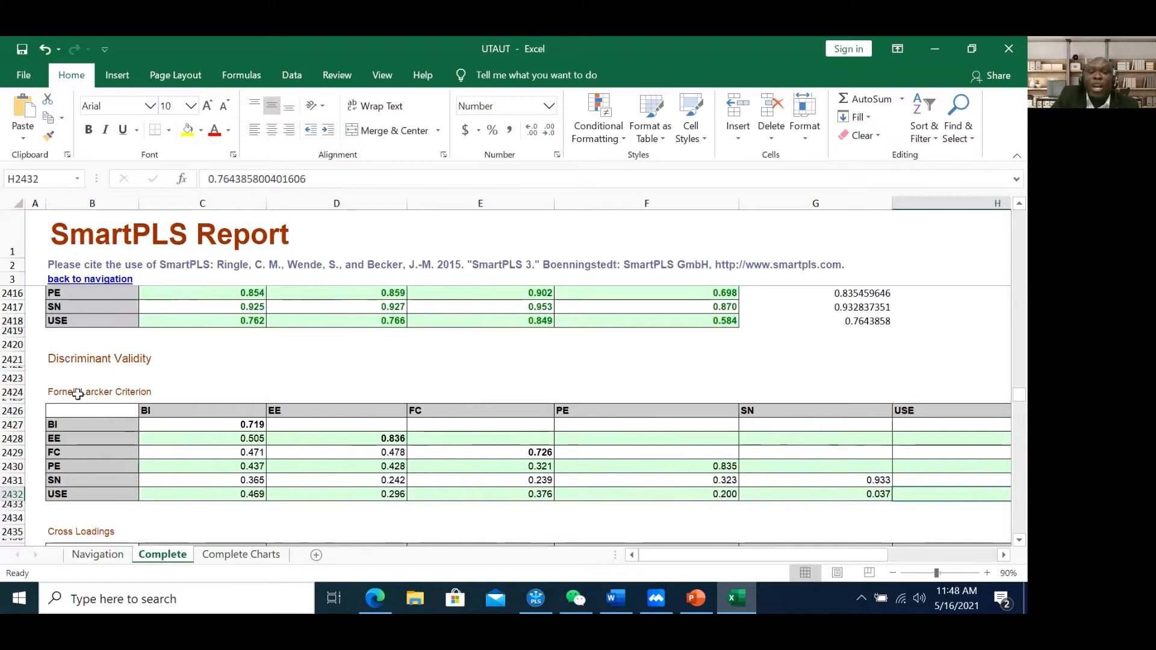
left_click_drag(78, 394, 147, 394)
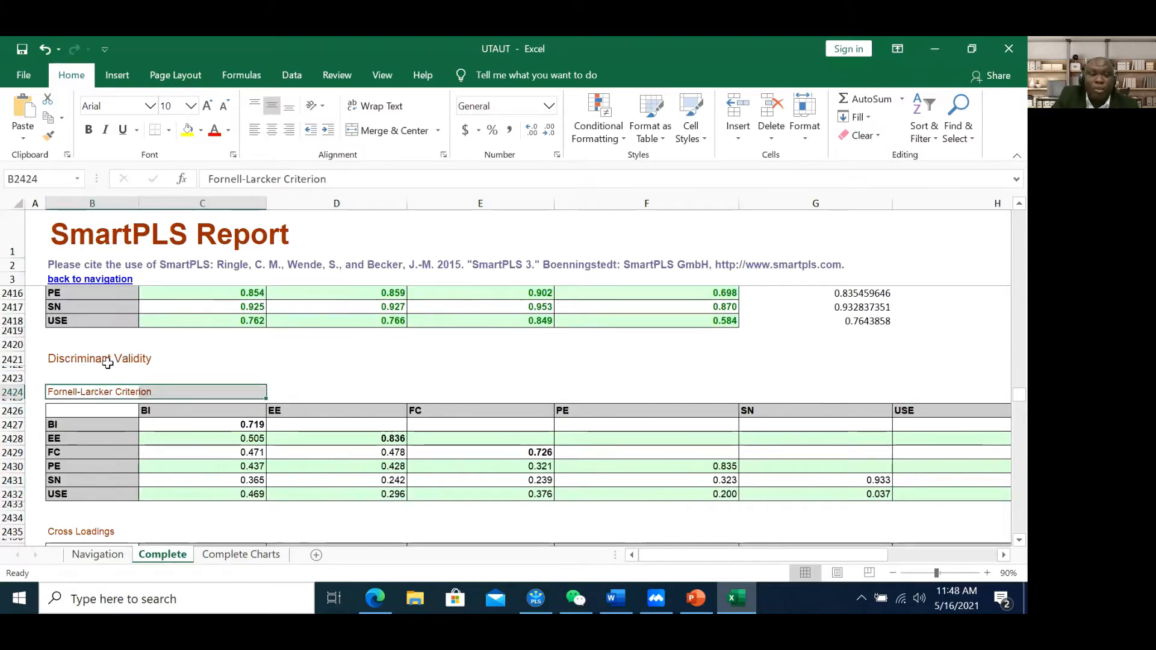
Scroll from the Fornell-Larcker title down to the Cross Loadings table
left_click(107, 363)
left_click(114, 393)
scroll(189, 392, "down", 1)
scroll(189, 393, "down", 4)
scroll(239, 436, "down", 2)
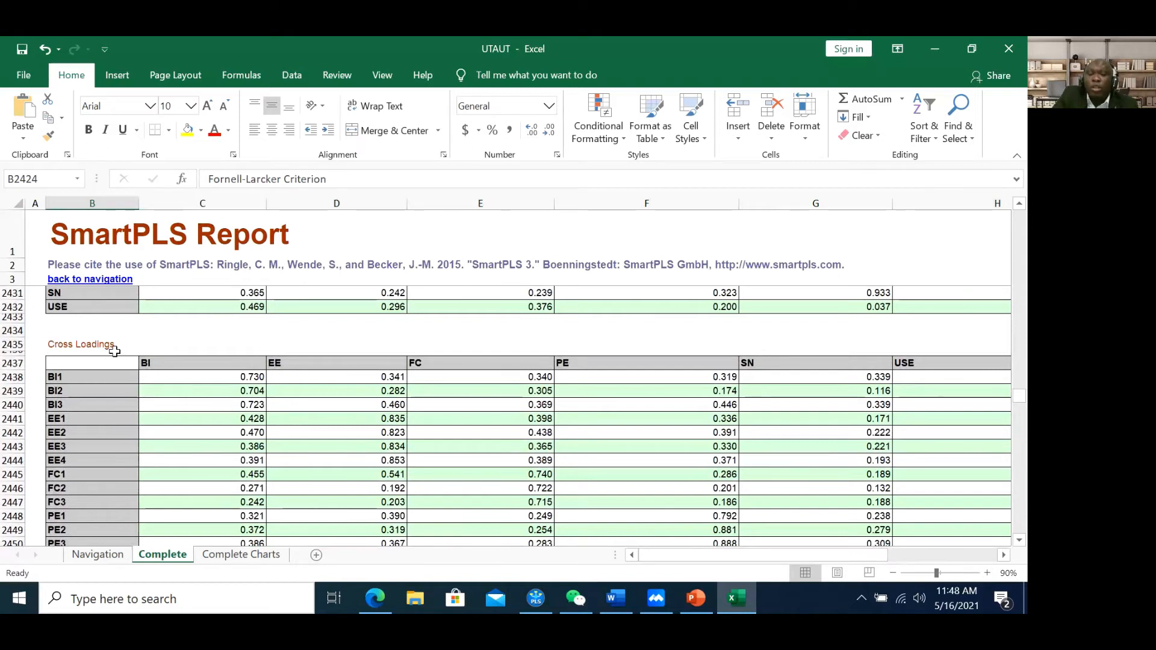
scroll(114, 351, "down", 1)
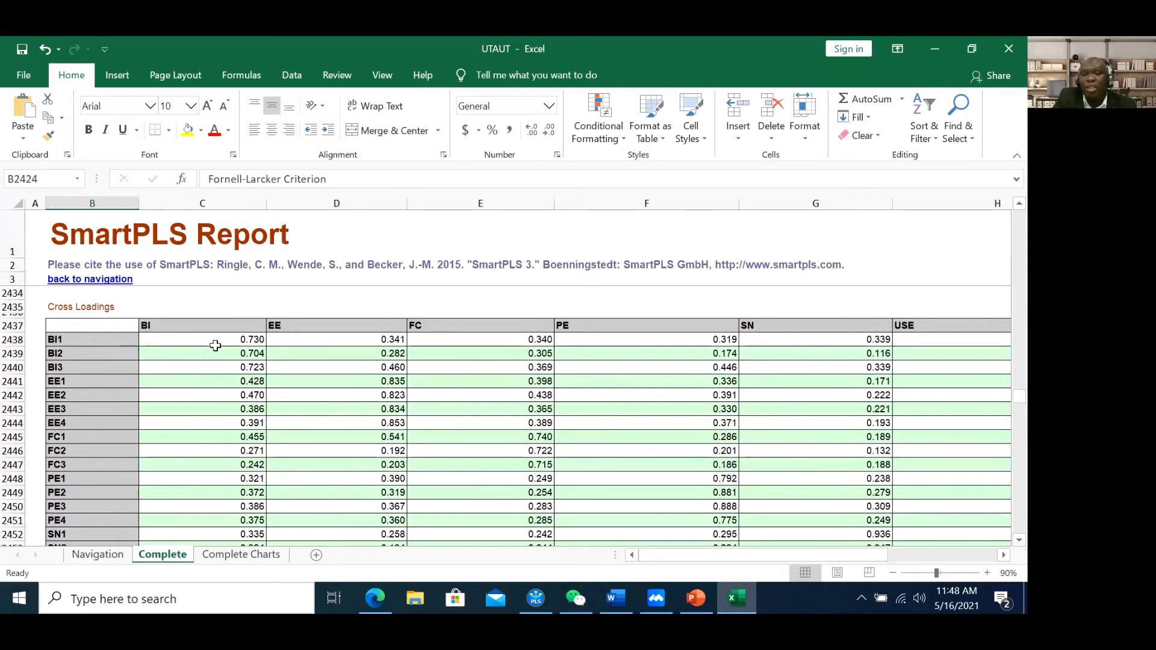
Bold the BI1–BI3 loadings on BI (0.730, 0.704, 0.723)
left_click(215, 343)
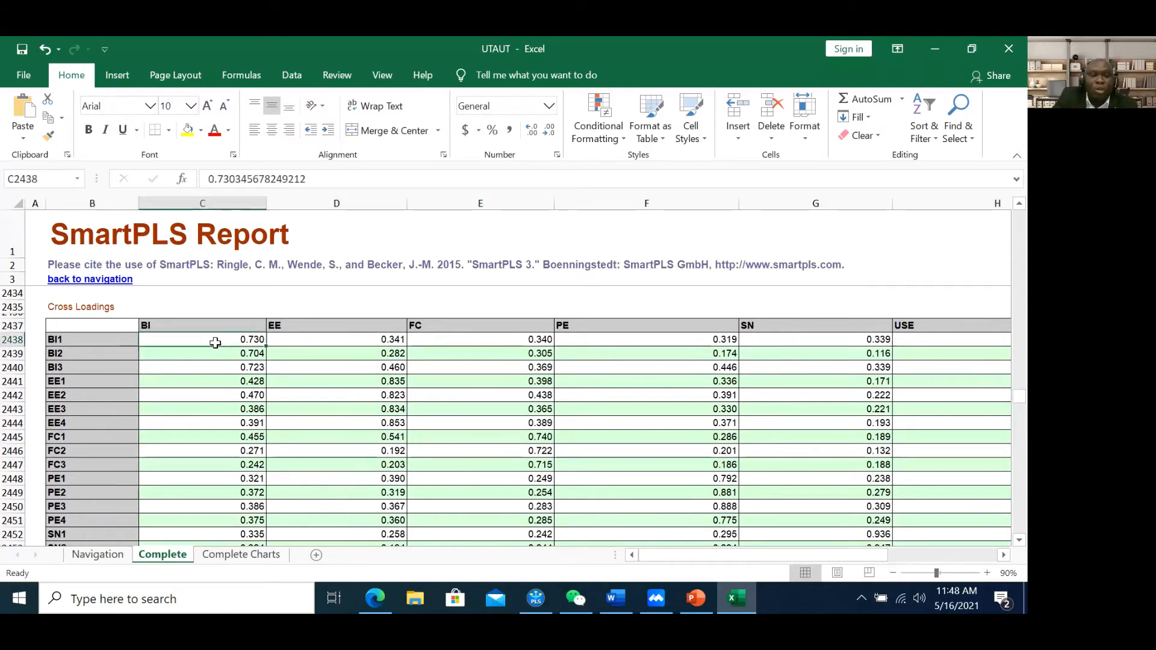
left_click_drag(215, 343, 224, 365)
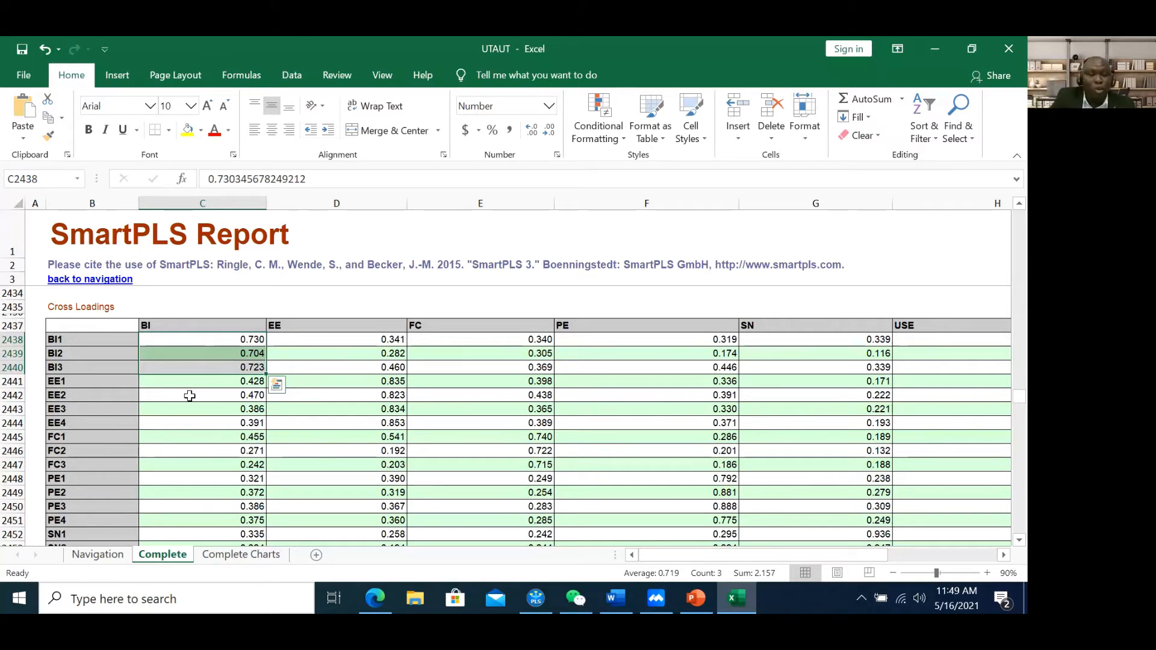
left_click(171, 350)
left_click(174, 339)
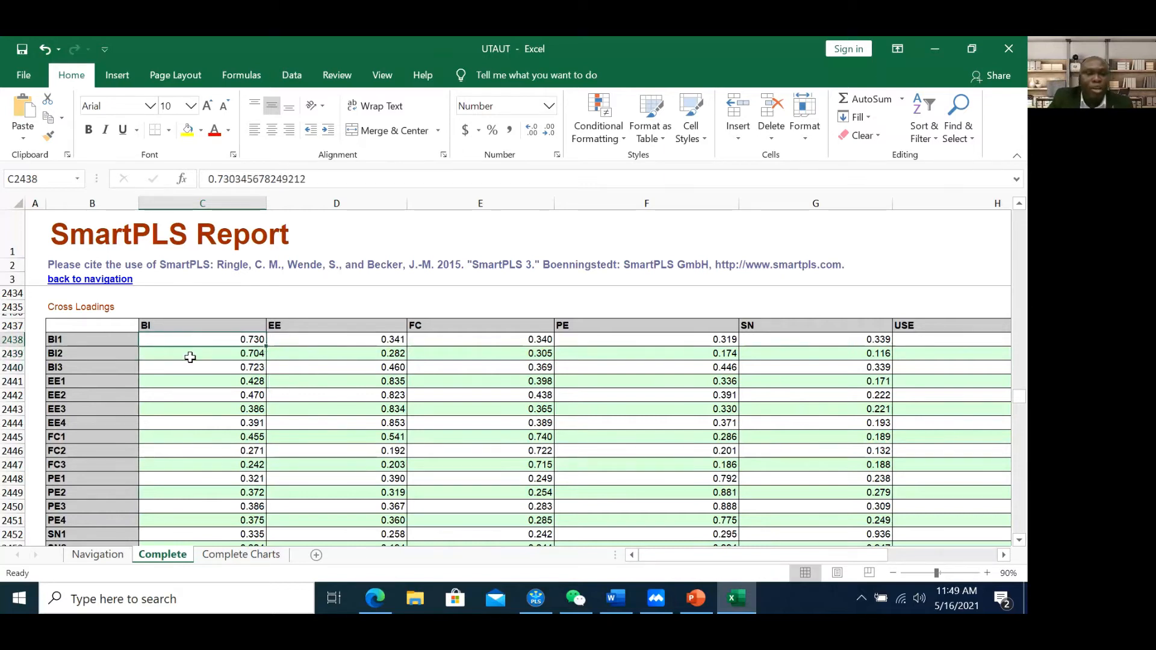
left_click(188, 355)
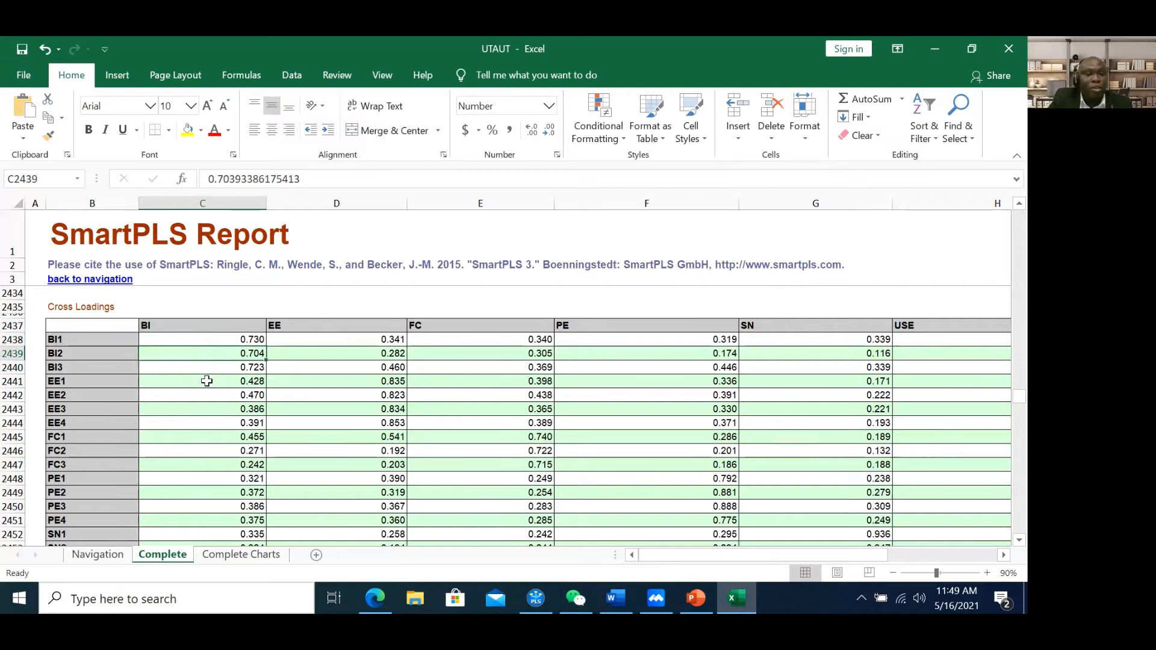
left_click(214, 370)
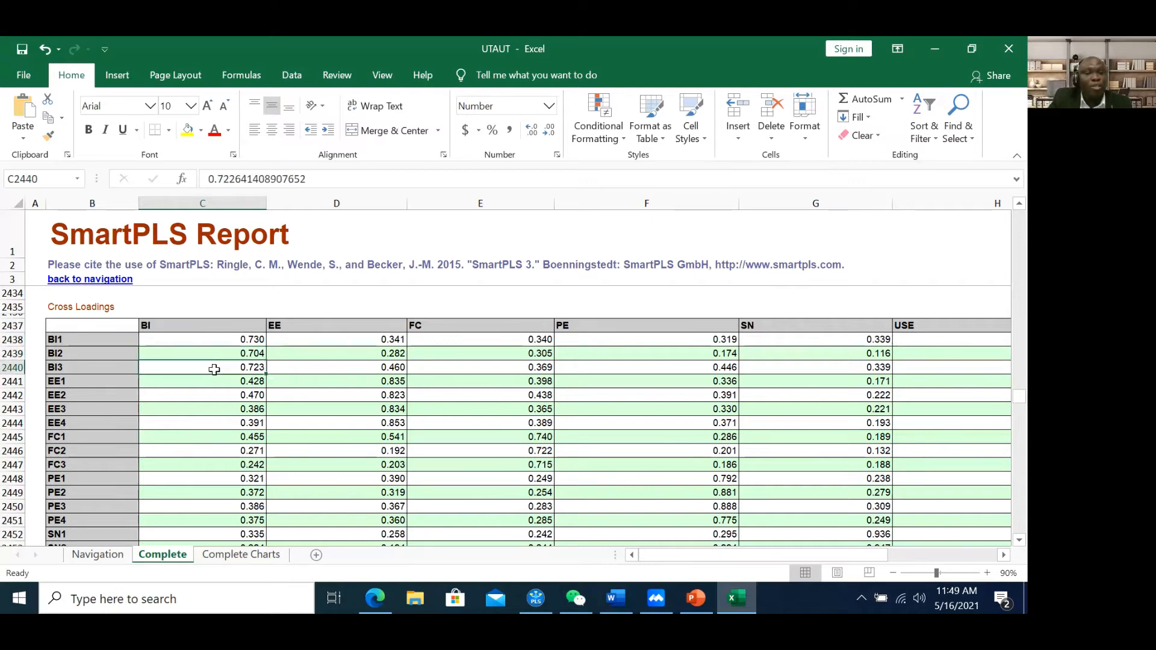
left_click_drag(215, 339, 215, 367)
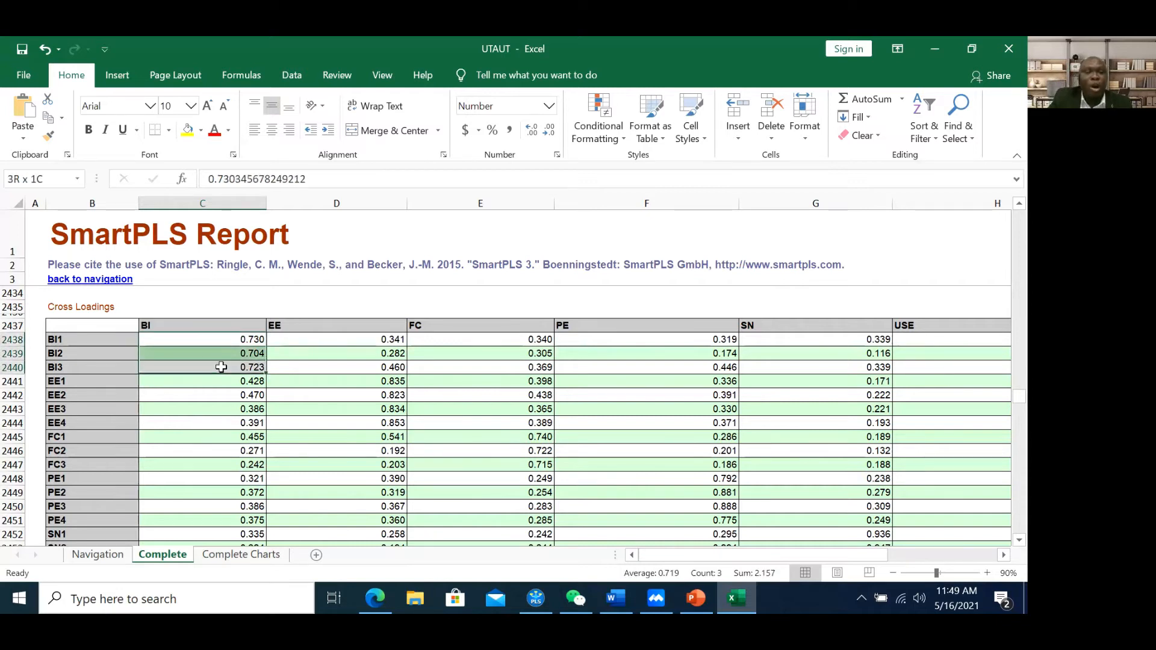
left_click(94, 132)
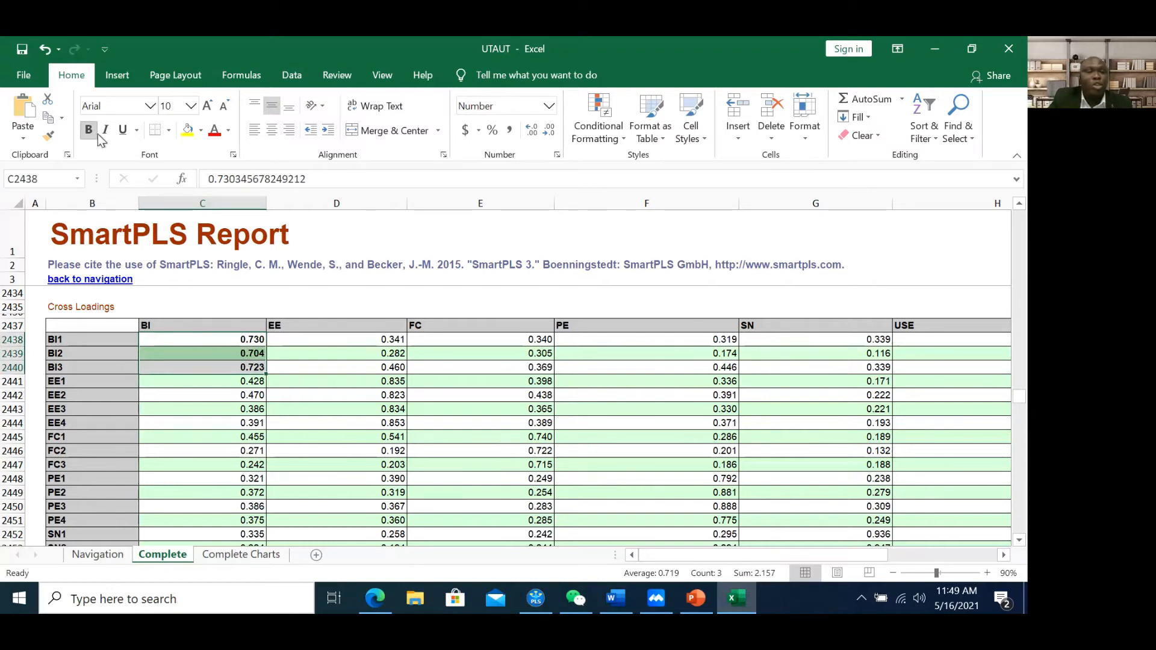
Compare the BI indicators' loadings on EE, FC, PE and SN
left_click_drag(369, 343, 387, 369)
left_click_drag(522, 339, 536, 369)
left_click_drag(686, 339, 697, 367)
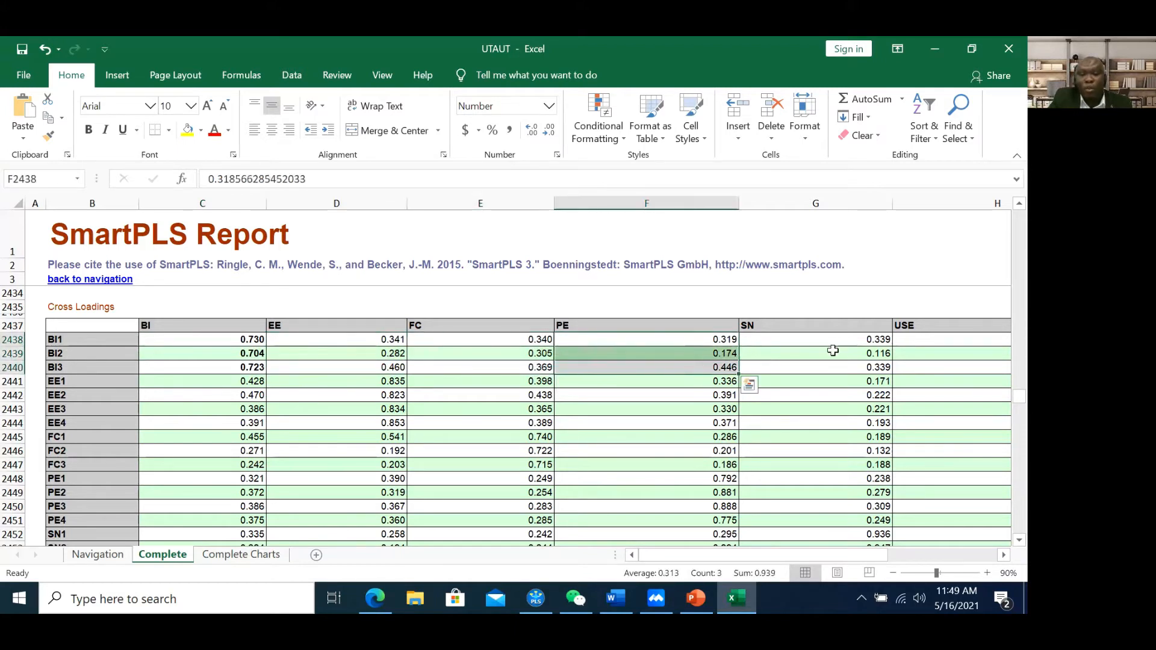
left_click_drag(861, 339, 867, 381)
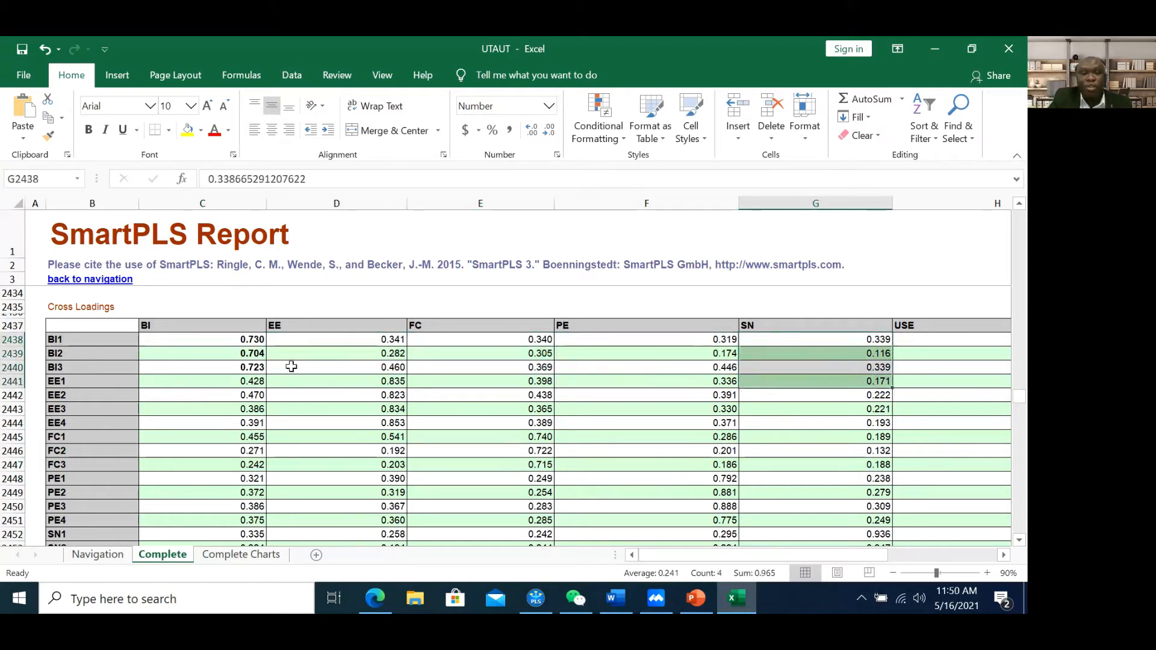
left_click(252, 339)
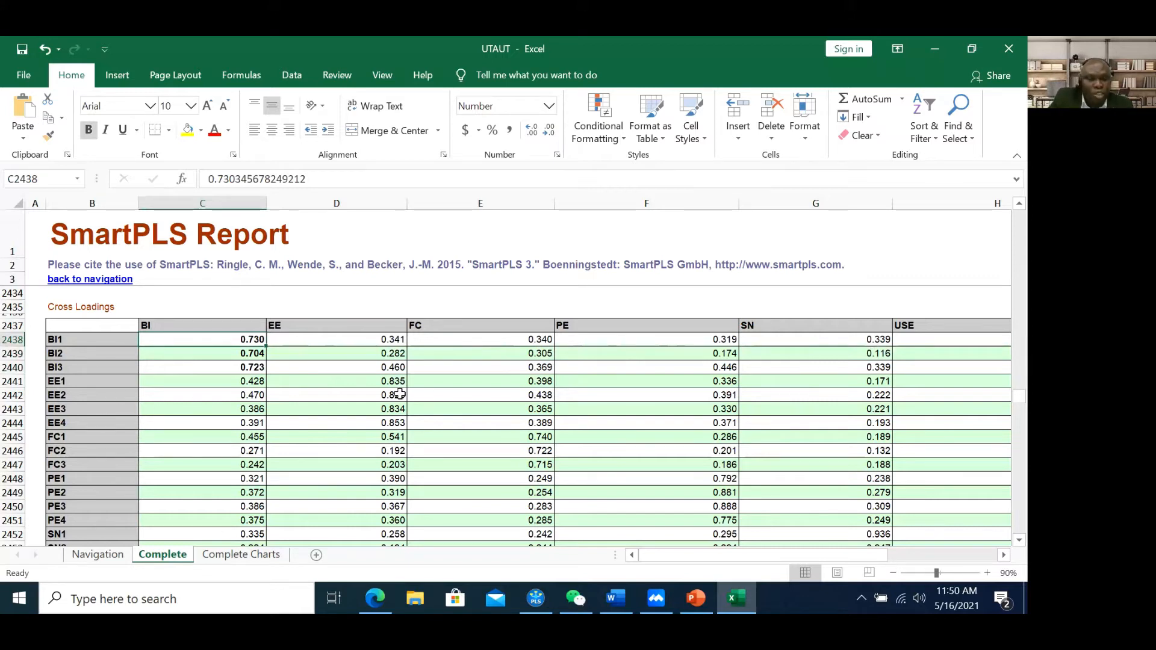
Bold the EE1–EE4 loadings on EE and compare them with their other cross loadings
left_click_drag(396, 407, 395, 424)
left_click(85, 134)
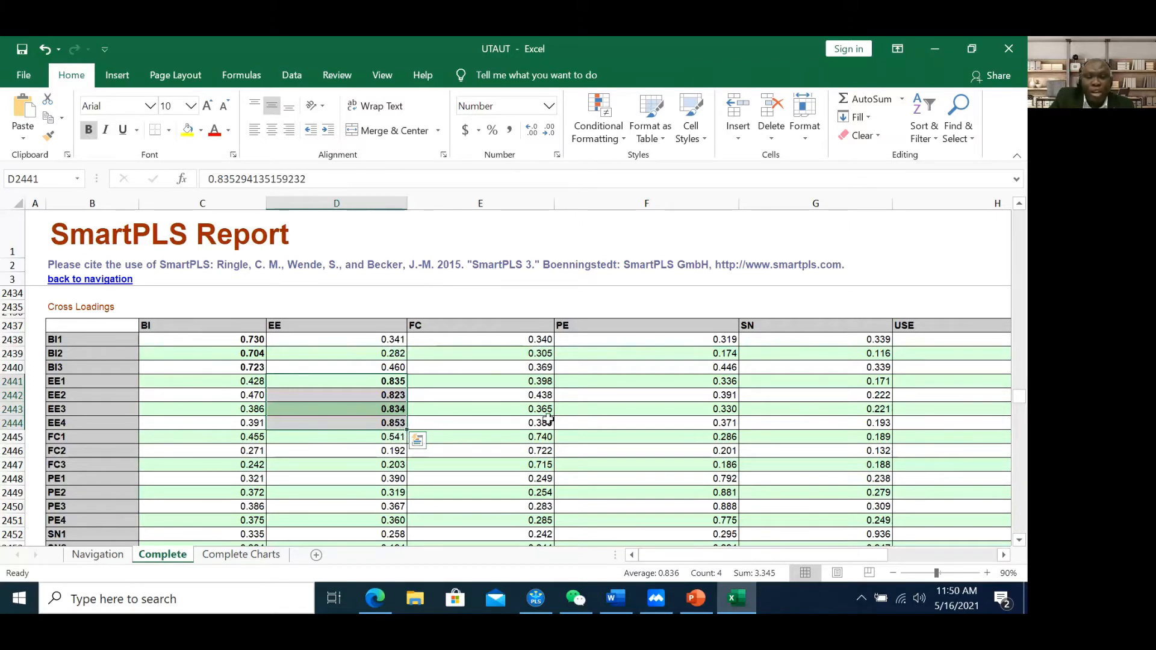
left_click(252, 382)
left_click_drag(251, 411, 252, 430)
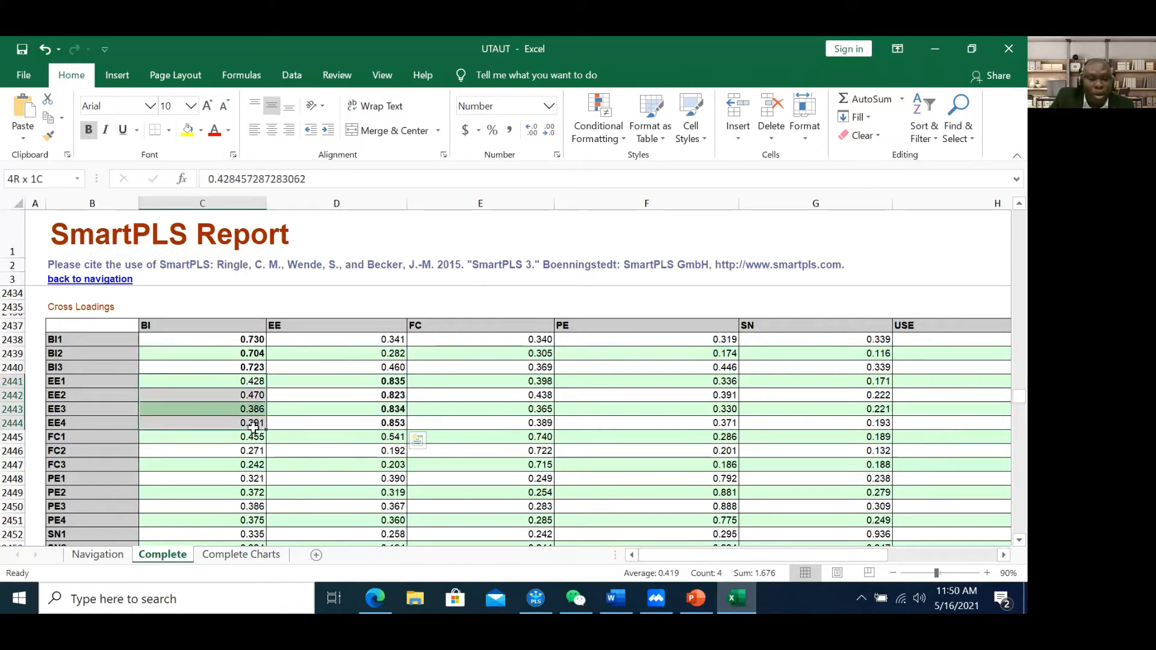
left_click_drag(535, 383, 535, 425)
left_click_drag(721, 383, 730, 425)
left_click_drag(882, 395, 883, 438)
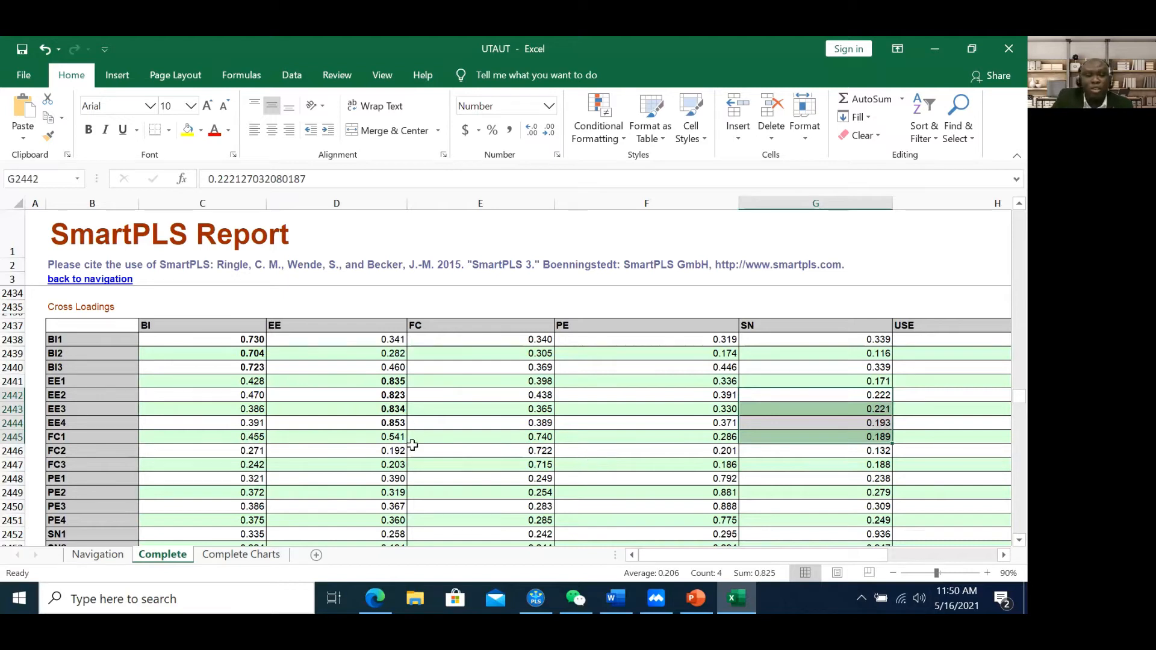
Scroll down the table and select the whole Cross Loadings table
scroll(401, 434, "down", 3)
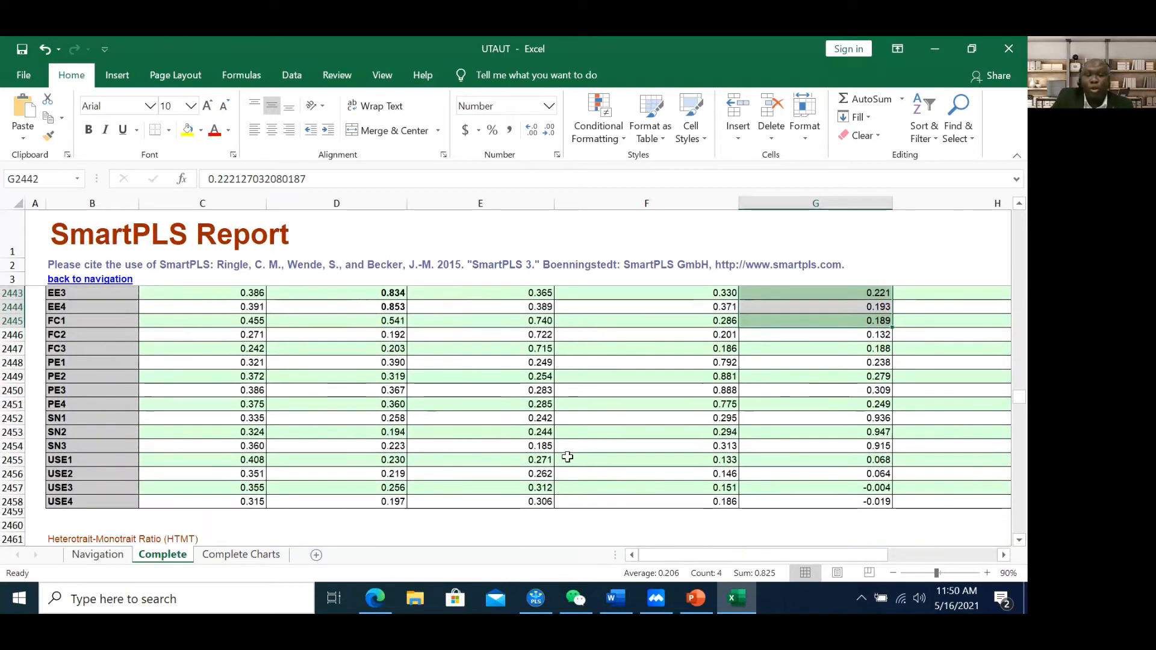
scroll(596, 455, "down", 1)
scroll(119, 343, "up", 4)
left_click_drag(49, 311, 819, 512)
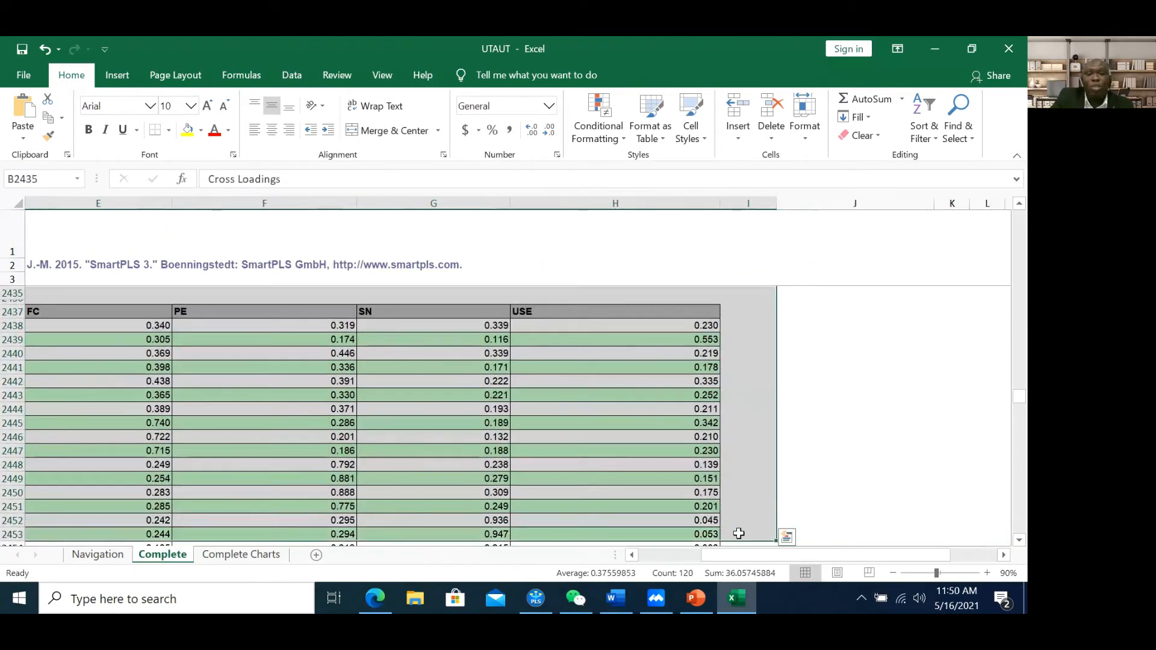
left_click(696, 598)
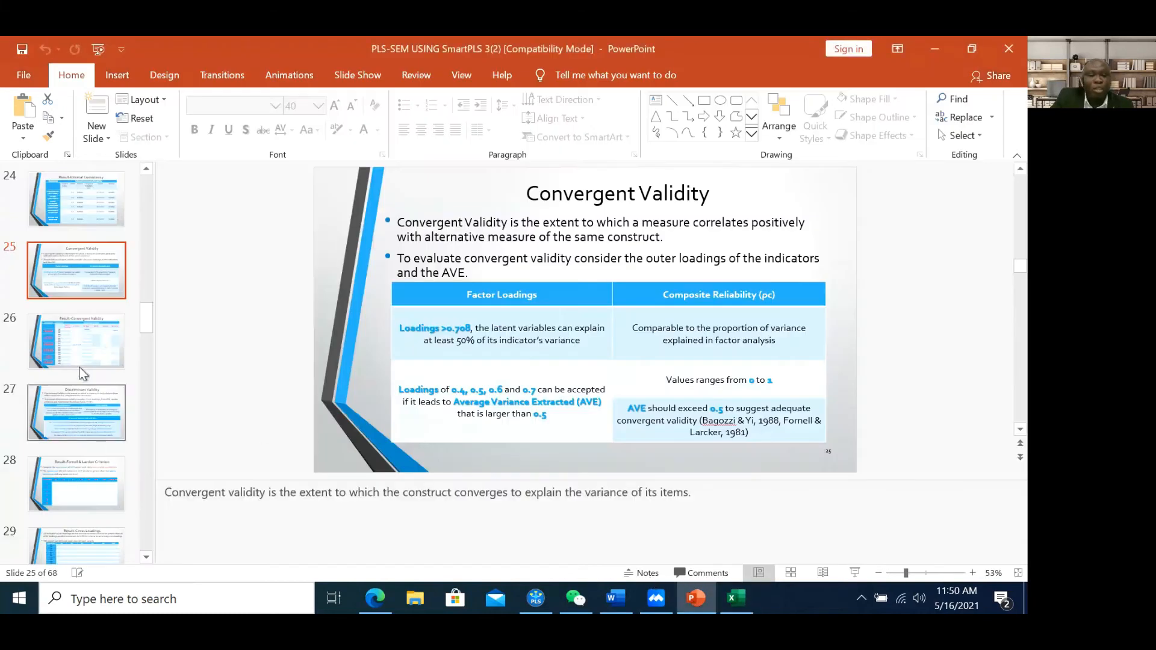
left_click(80, 349)
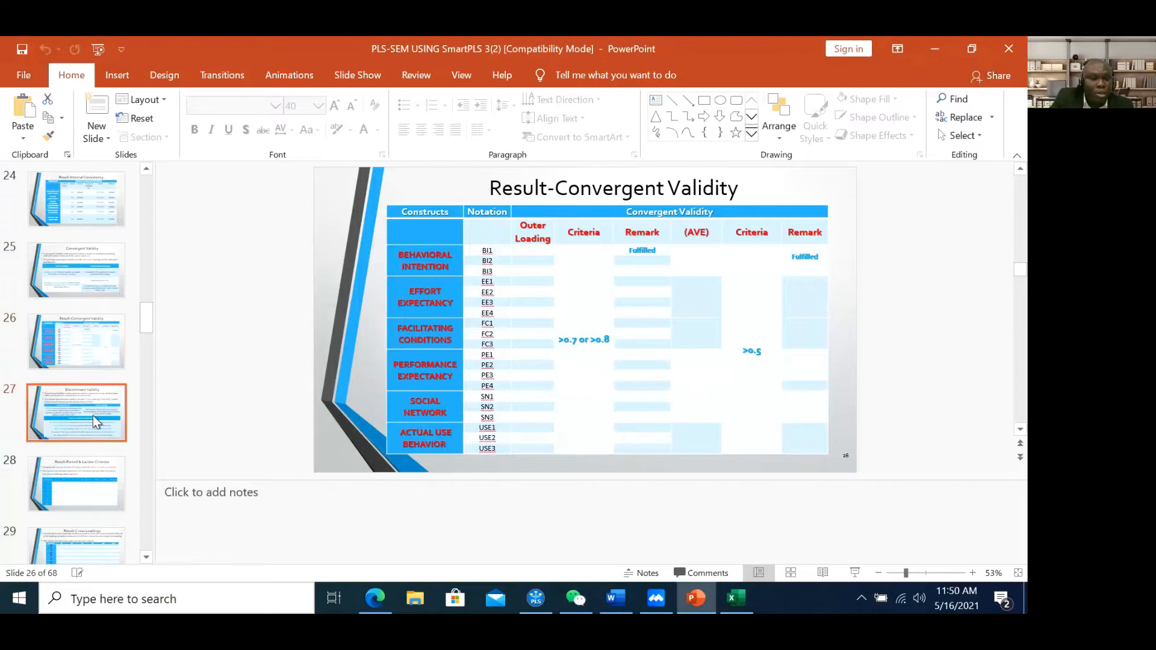
left_click(93, 481)
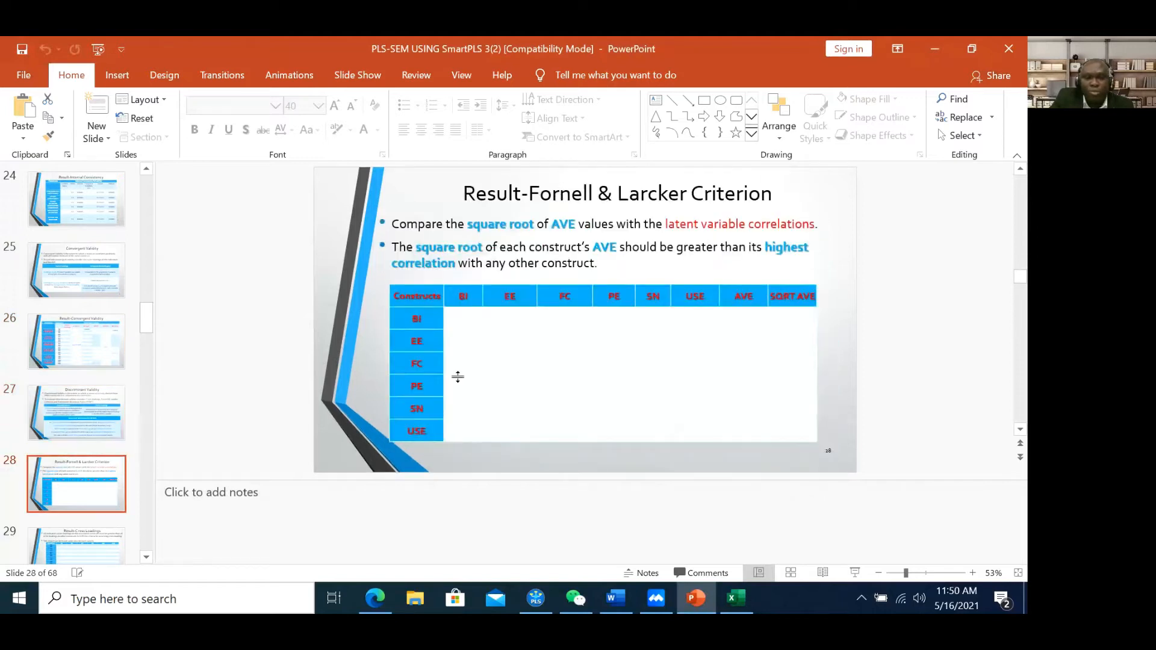
left_click(744, 195)
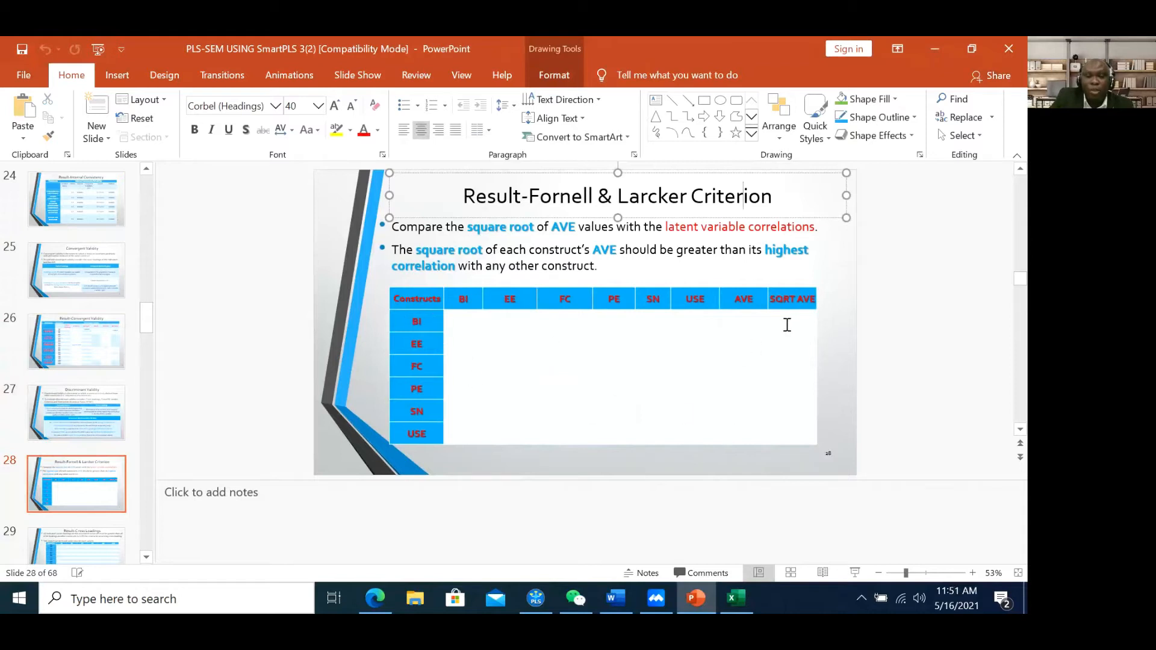
left_click(99, 457)
scroll(99, 458, "down", 1)
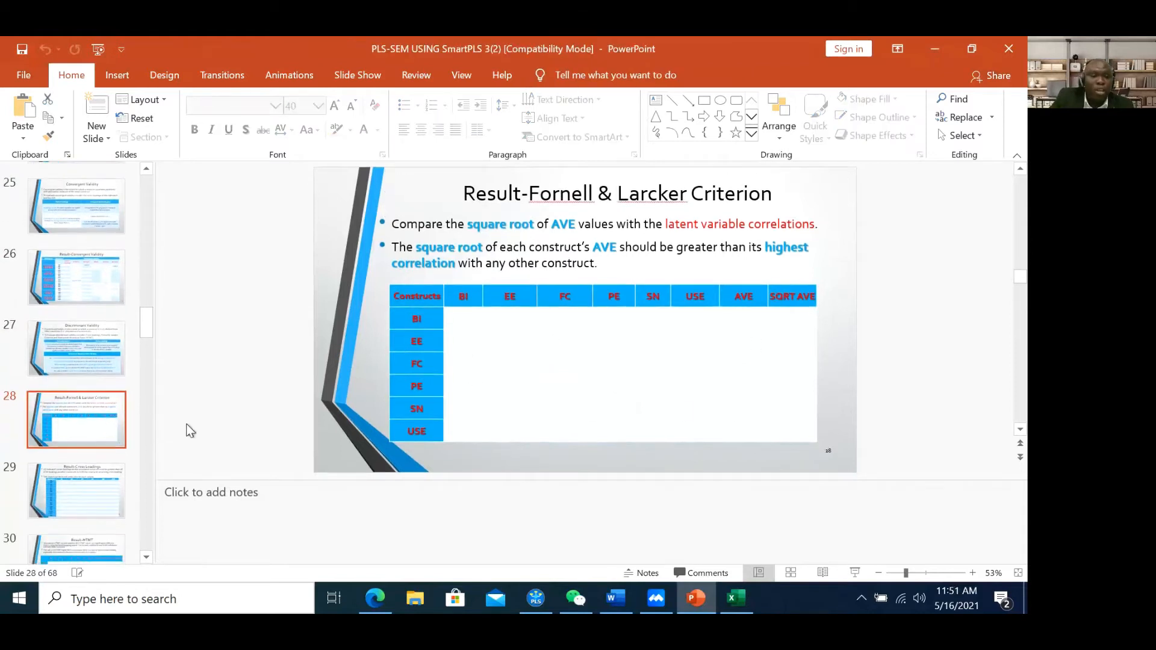
left_click(73, 473)
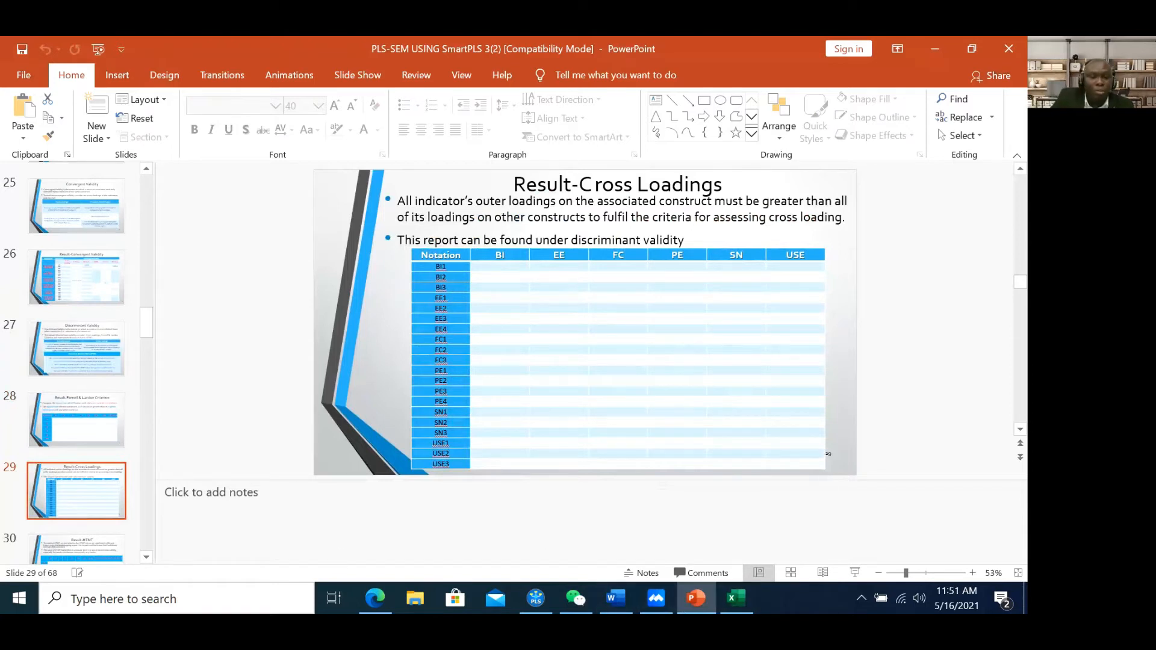
left_click(736, 598)
scroll(235, 409, "down", 2)
Go through the Navigation sheet to the HTMT table and check the EE–BI ratio of 0.735
scroll(235, 409, "down", 1)
left_click(97, 554)
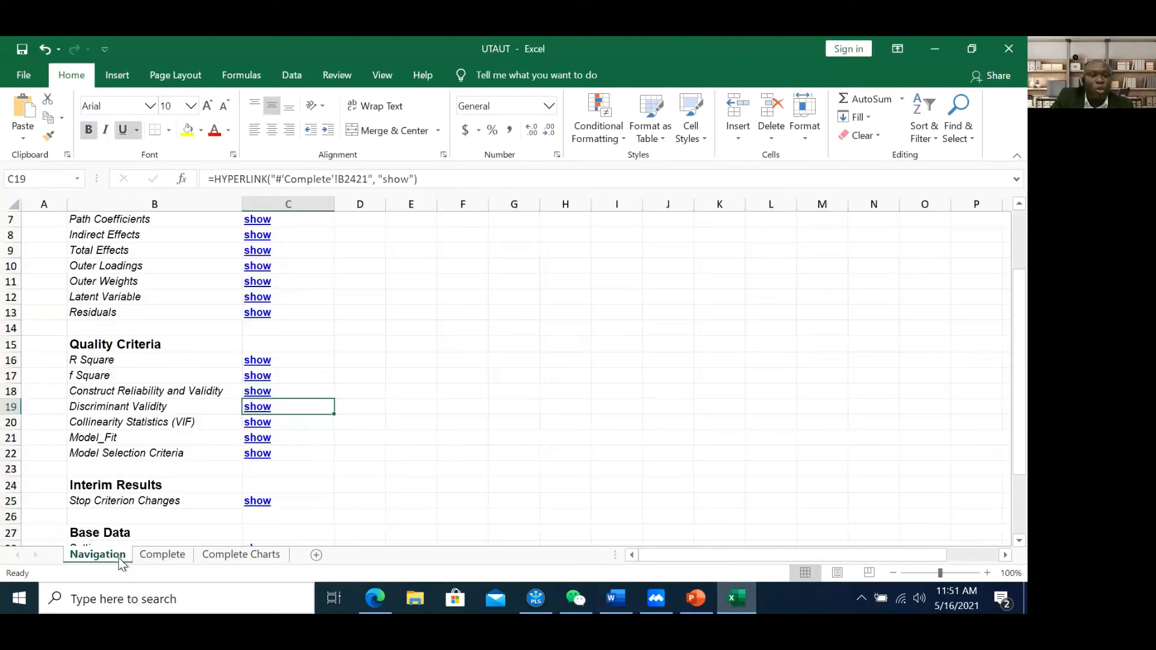
left_click(257, 407)
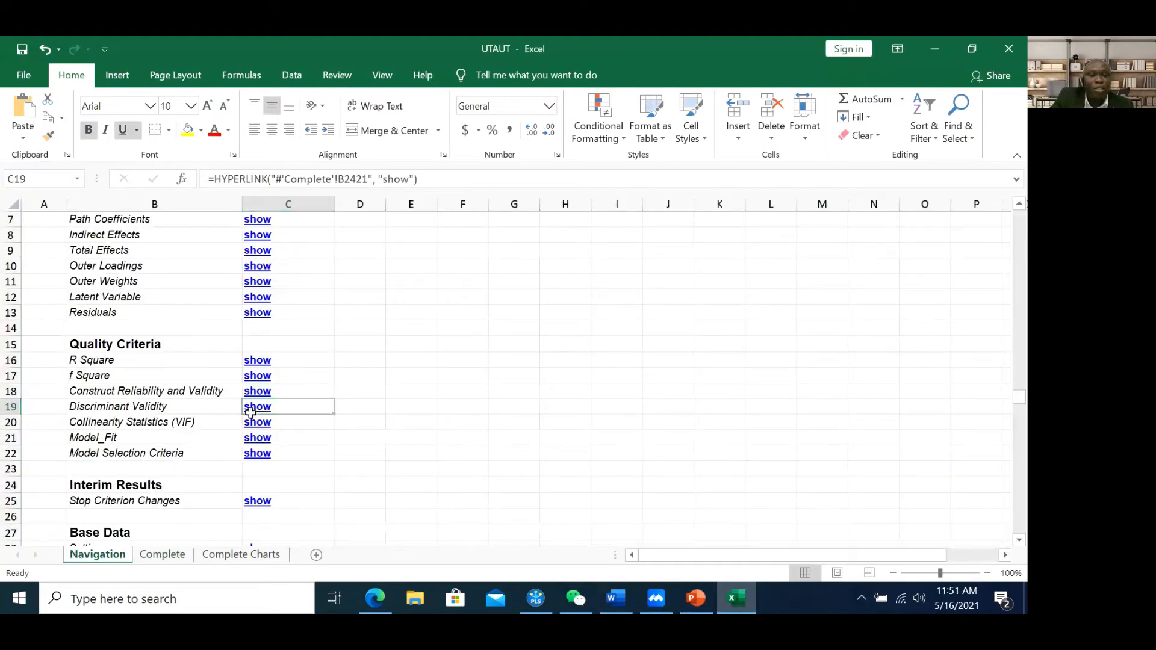
scroll(252, 419, "down", 10)
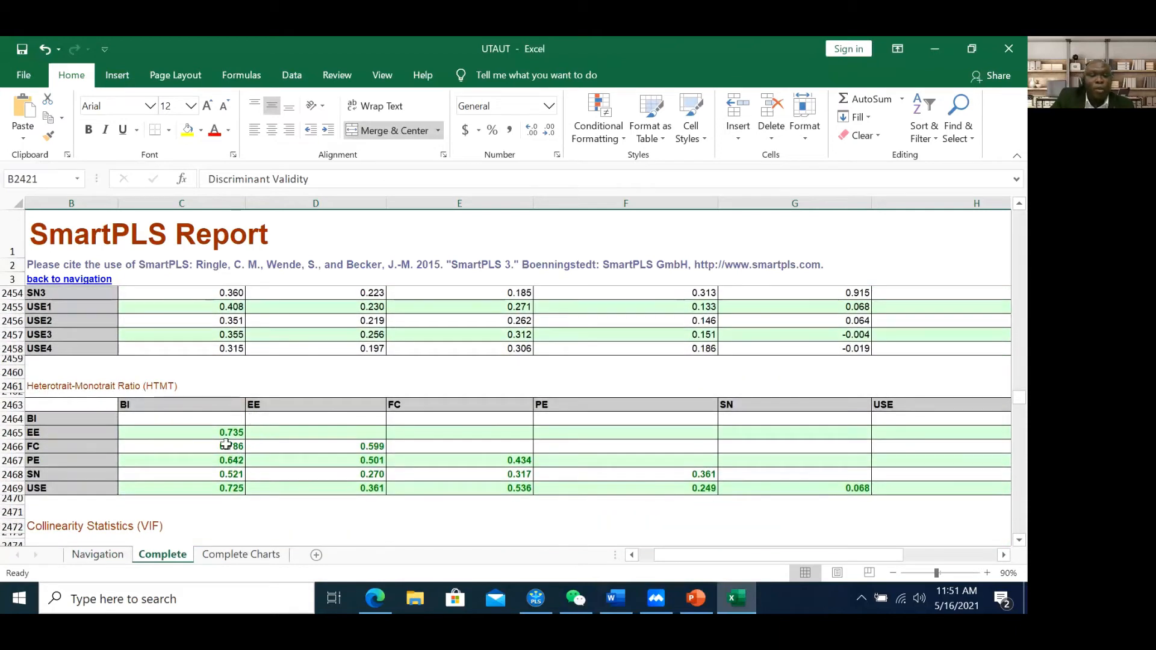
left_click(129, 390)
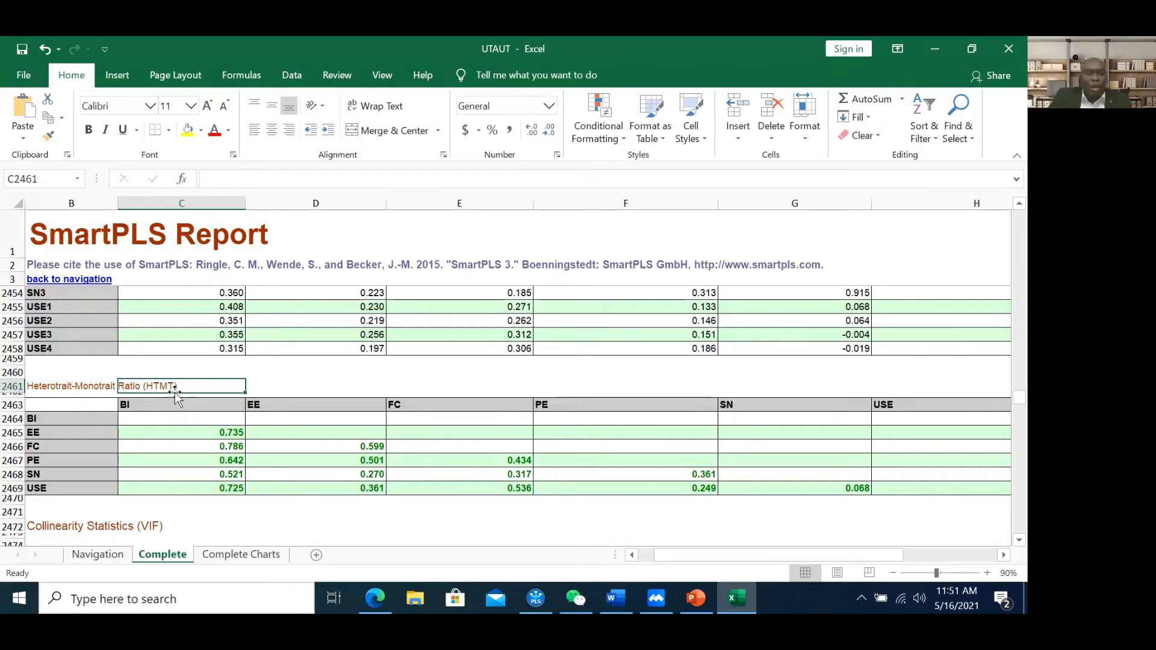
left_click(257, 388)
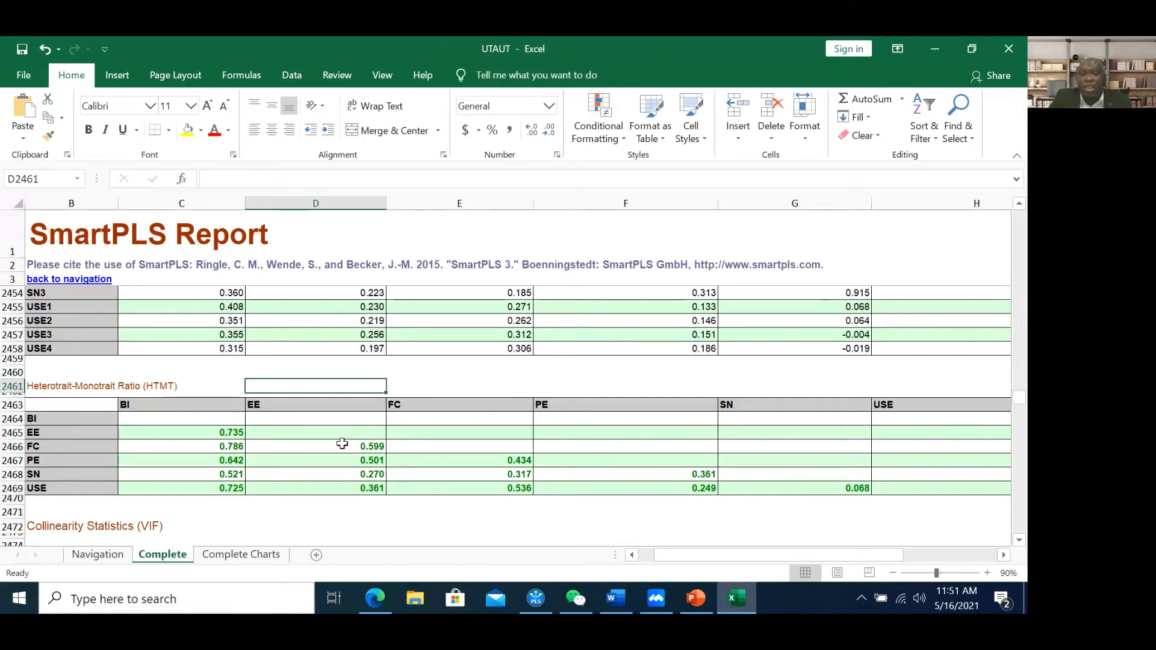
left_click(235, 423)
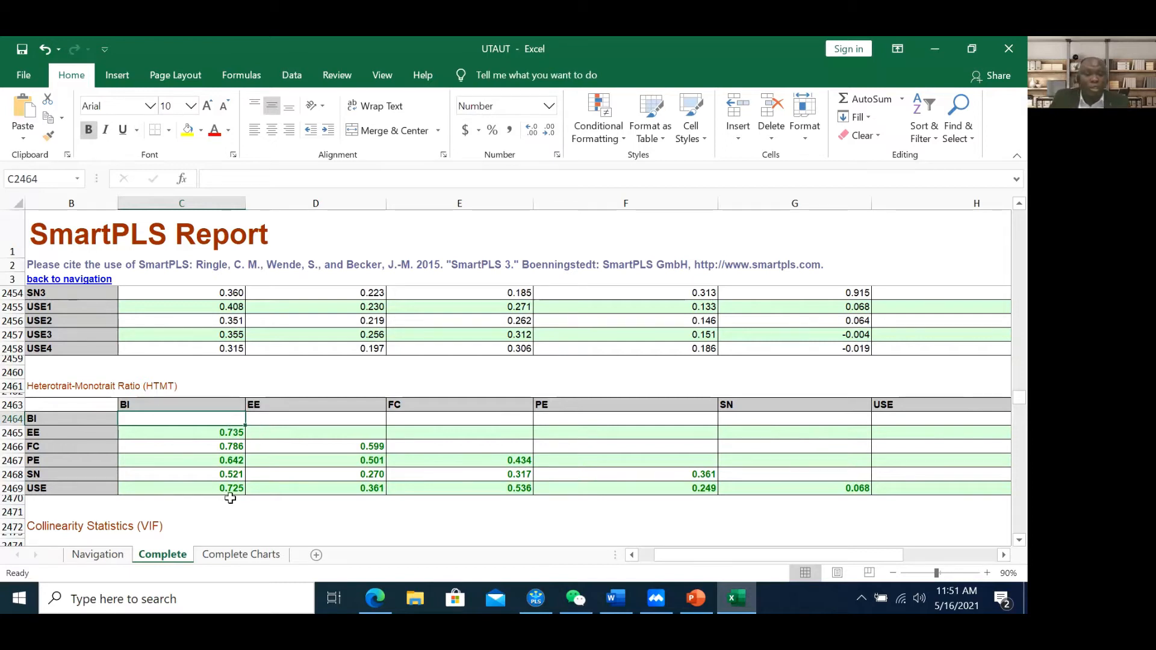
left_click(171, 440)
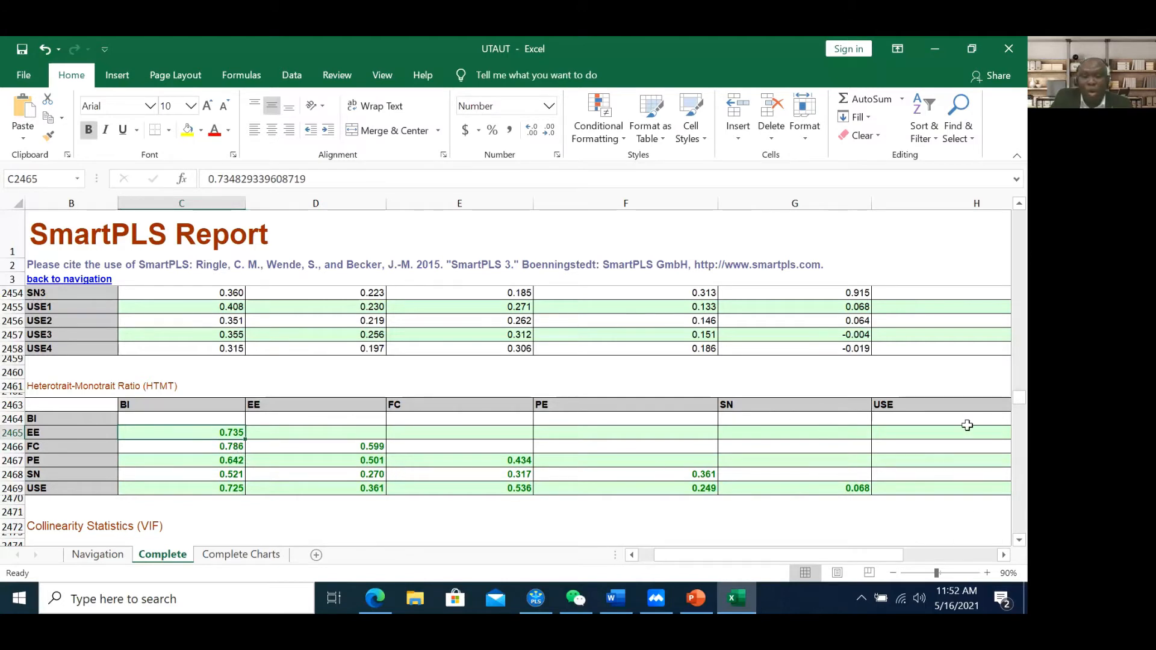
left_click_drag(791, 557, 749, 553)
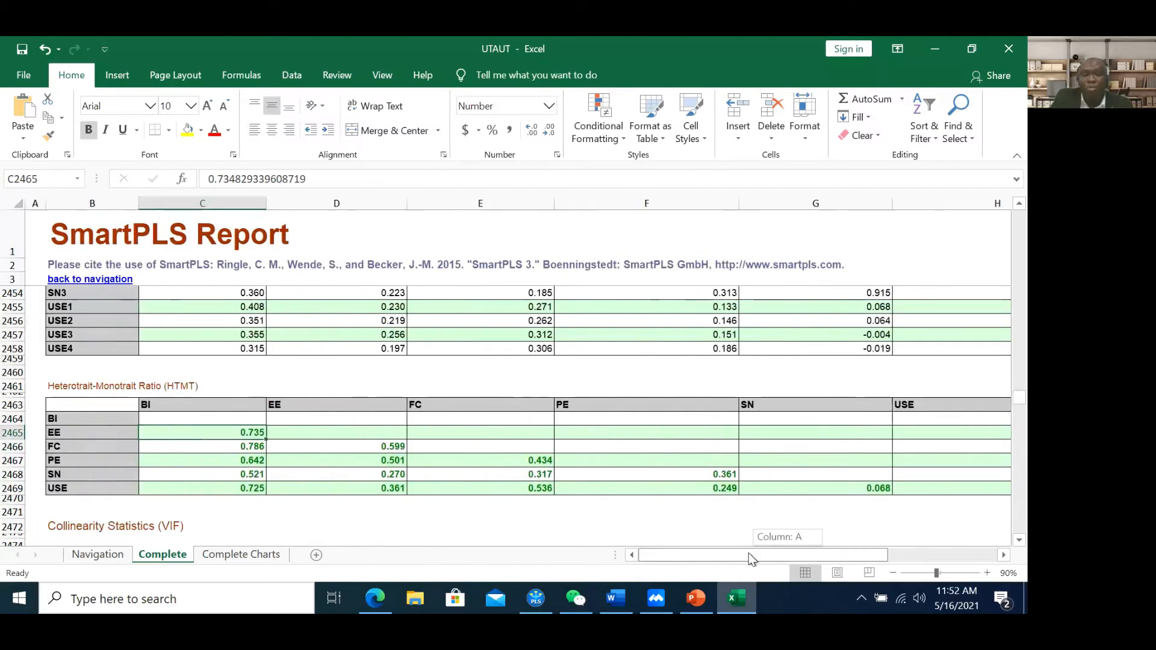
Review the HTMT chart on the Complete Charts sheet, then return to the Navigation sheet
left_click(242, 557)
scroll(334, 449, "down", 8)
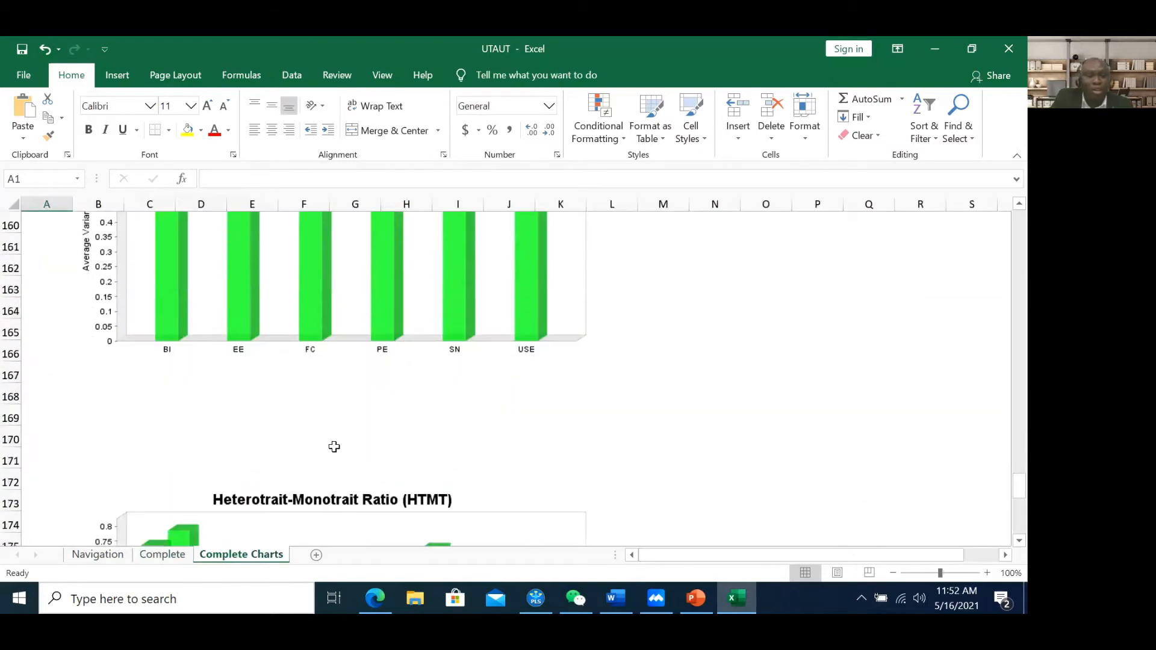
scroll(334, 449, "up", 1)
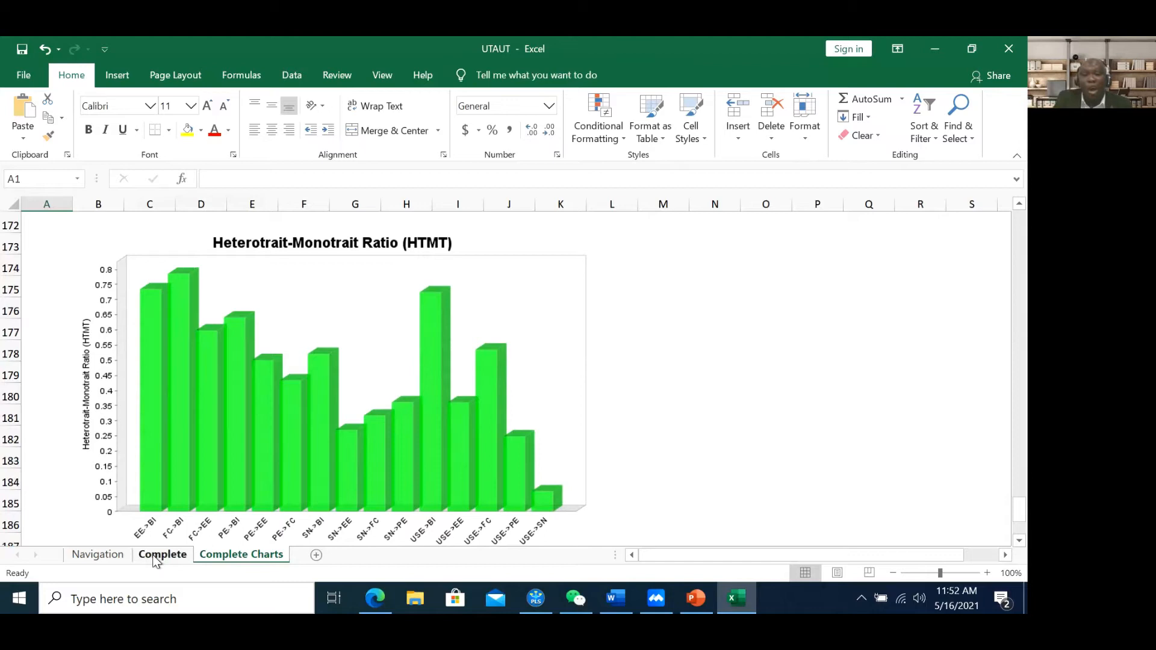
left_click(91, 558)
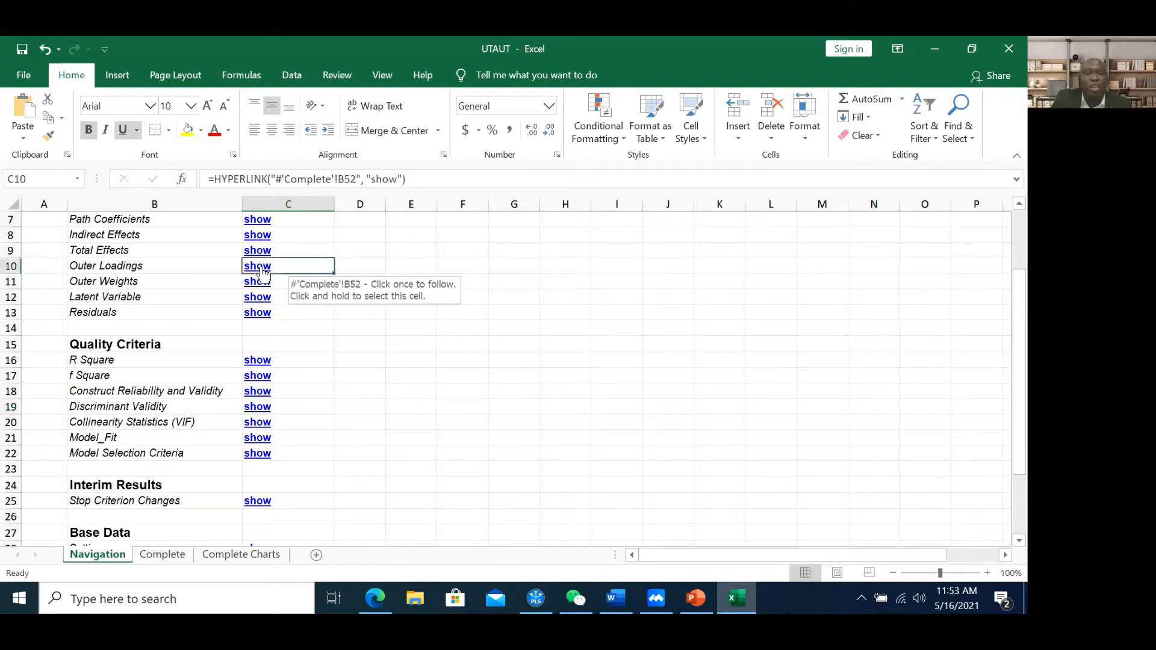
Use the Navigation sheet's index to jump to the Outer Loadings table on the Complete sheet
left_click(259, 268)
left_click(90, 555)
scroll(198, 295, "up", 2)
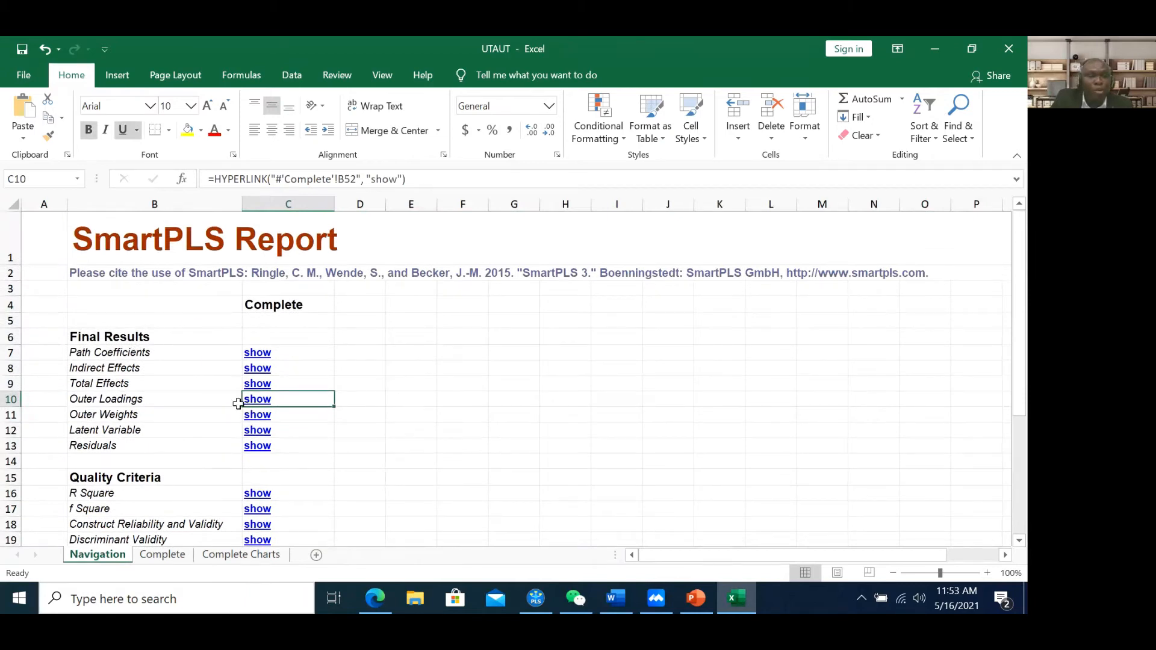
left_click(92, 404)
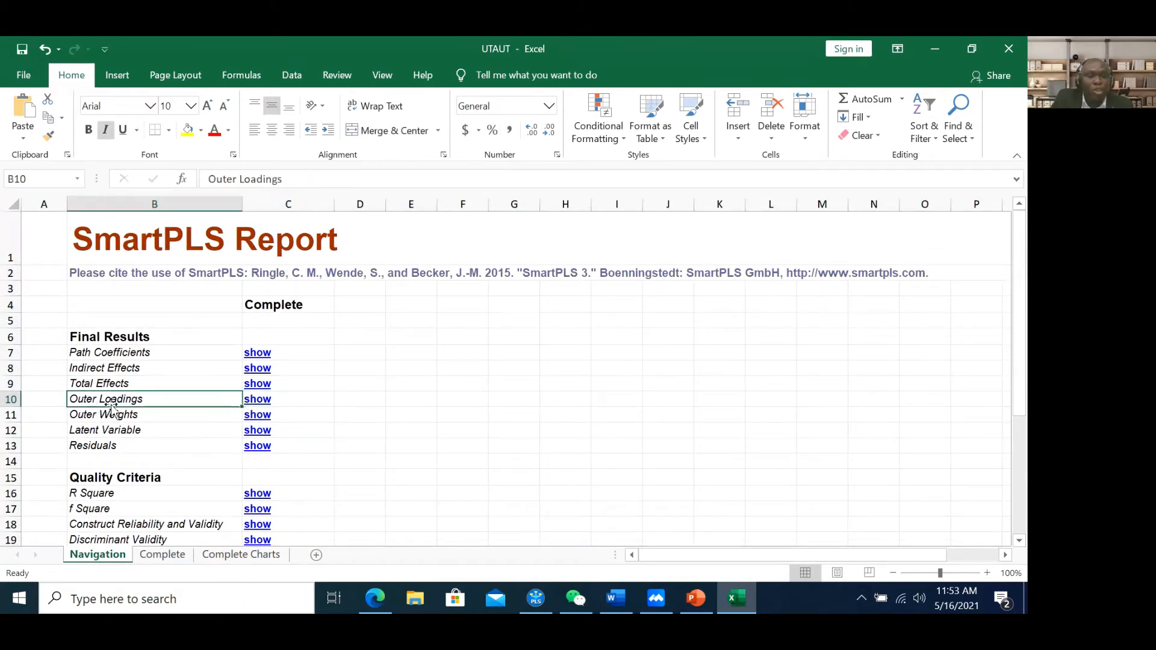
left_click(258, 405)
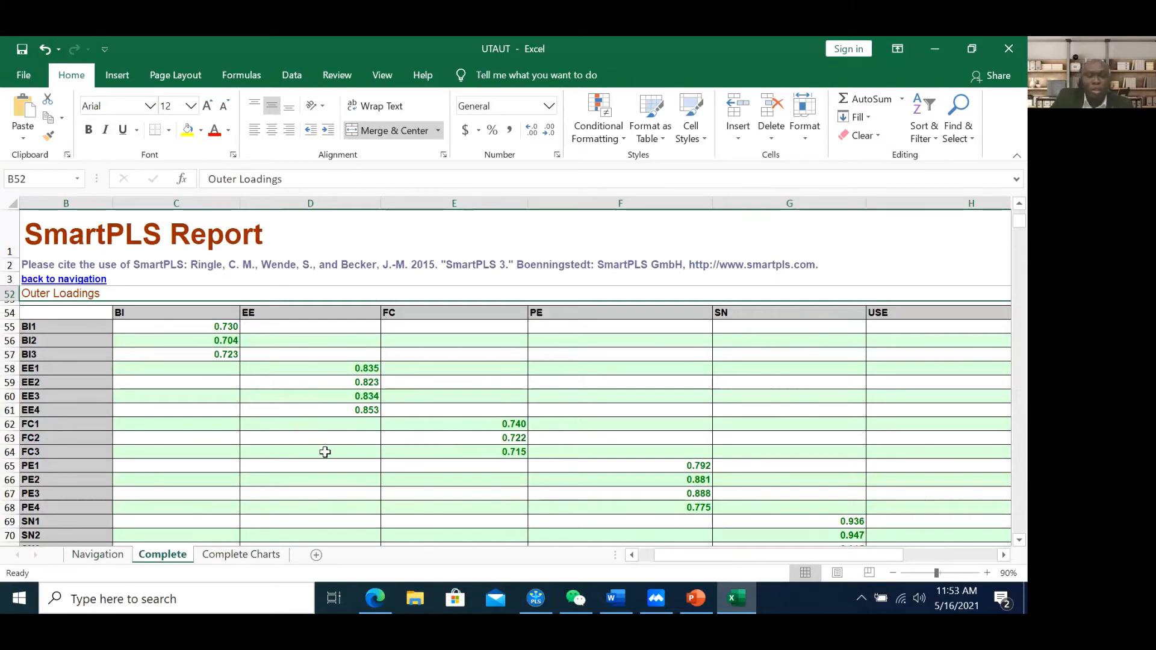
Pick BI1's 0.730 loading and cancel the accidental overwrite of C57
left_click(214, 328)
left_click_drag(215, 333, 214, 355)
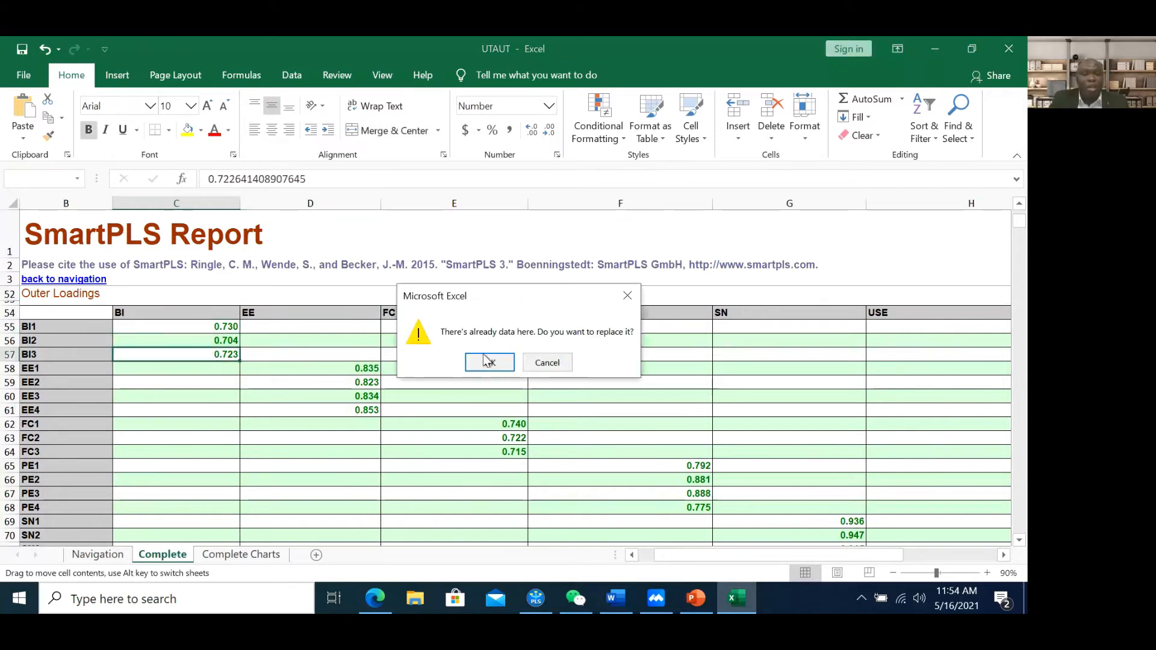
left_click(544, 363)
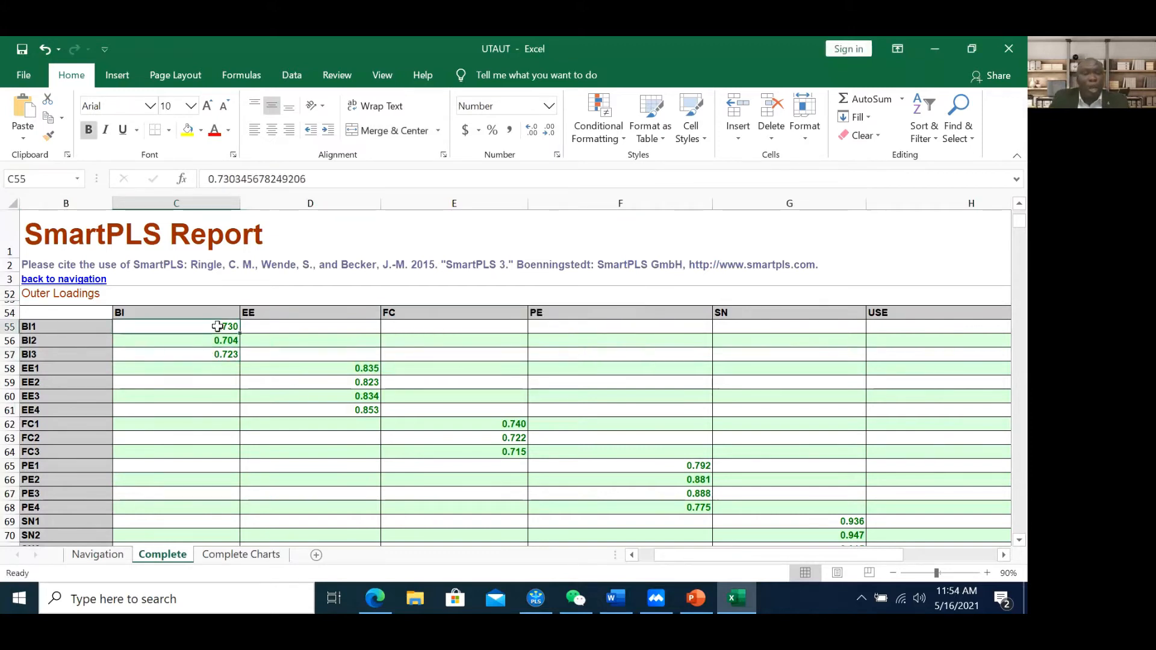
Select each construct's loadings in turn: BI (C55:C57), EE (D58:D61), FC, PE (F65:F68) and USE
left_click_drag(217, 327, 226, 354)
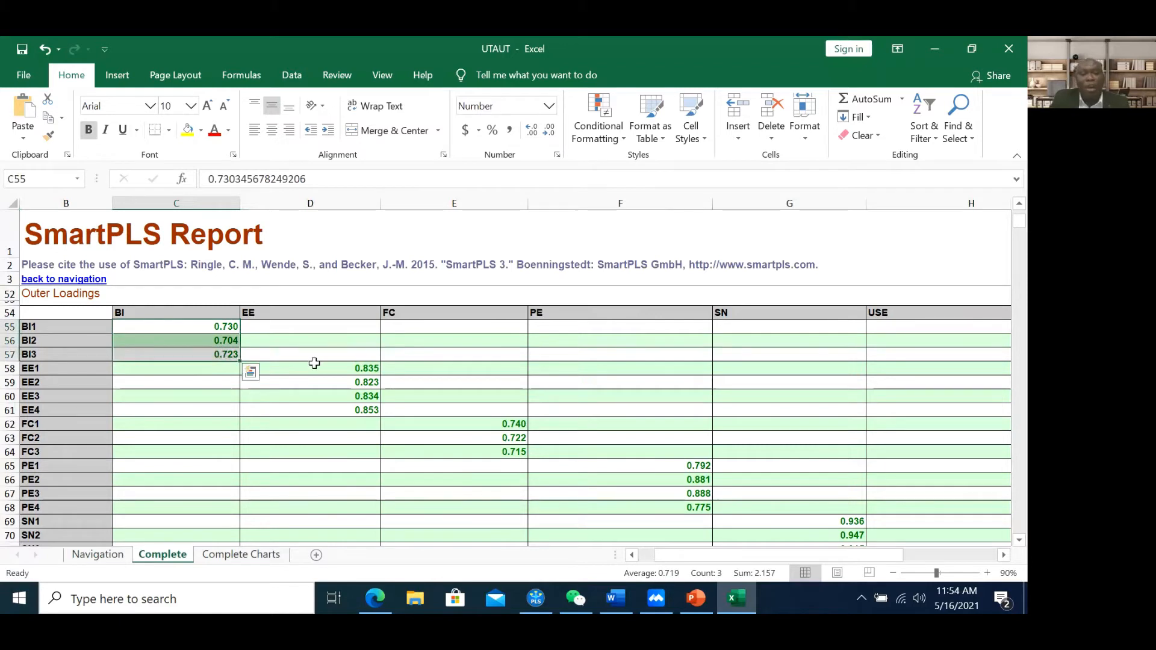
left_click_drag(363, 370, 368, 410)
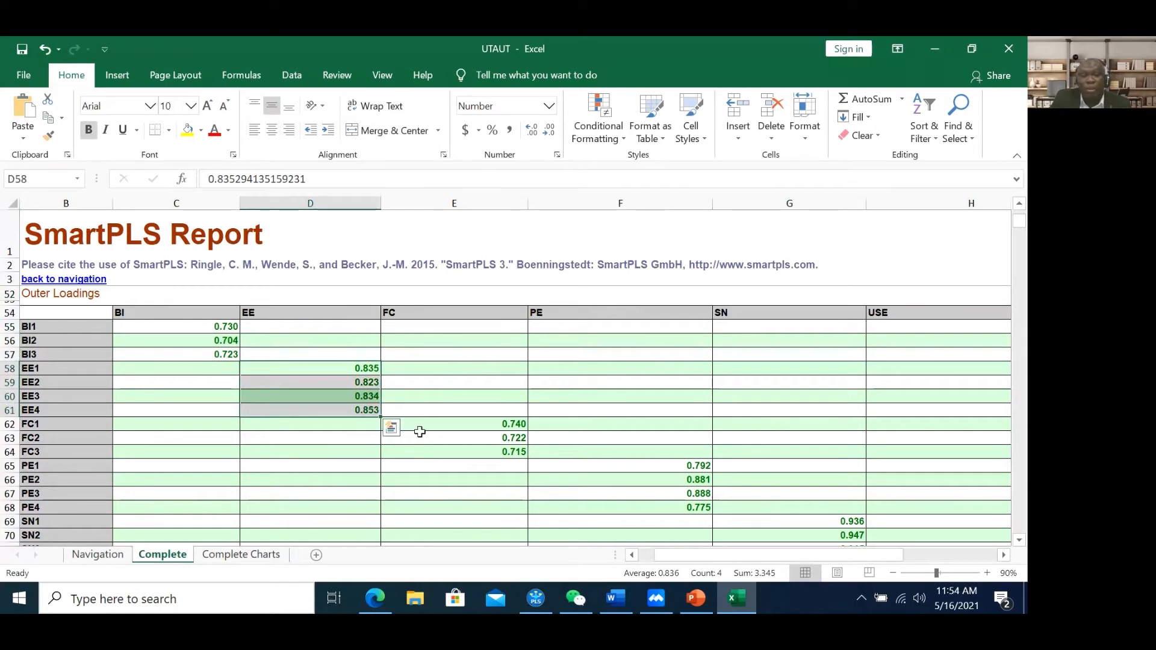
left_click_drag(497, 425, 504, 453)
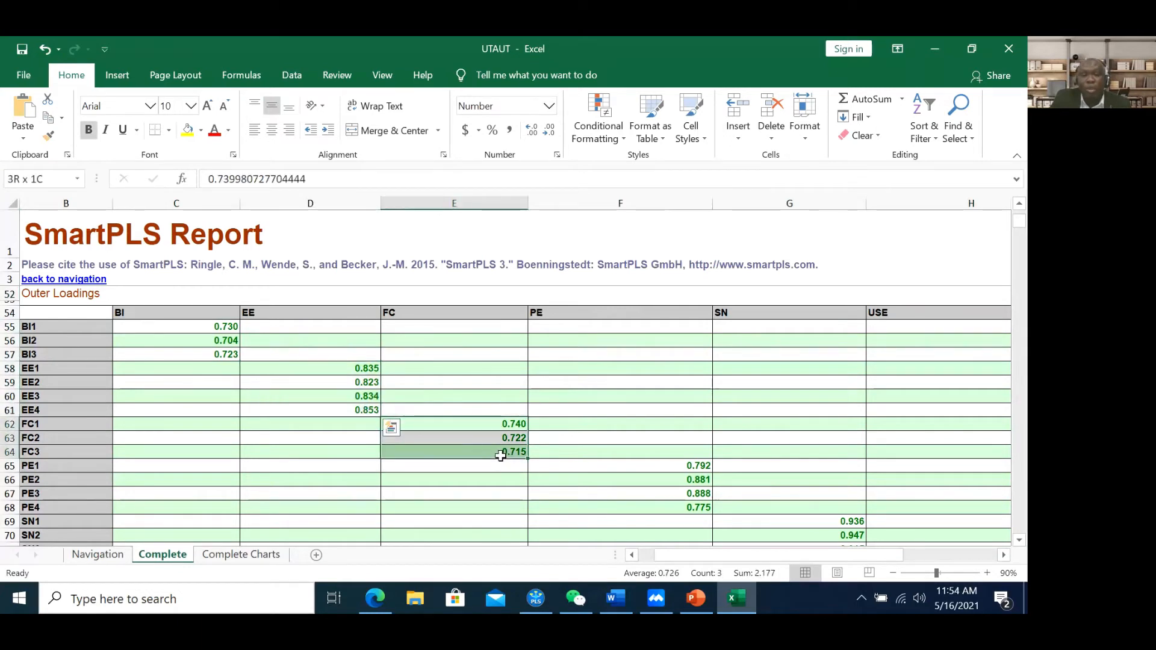
left_click_drag(635, 470, 690, 507)
mouse_move(744, 558)
left_mouse_down()
mouse_move(800, 562)
mouse_move(759, 561)
left_mouse_up()
scroll(726, 465, "down", 4)
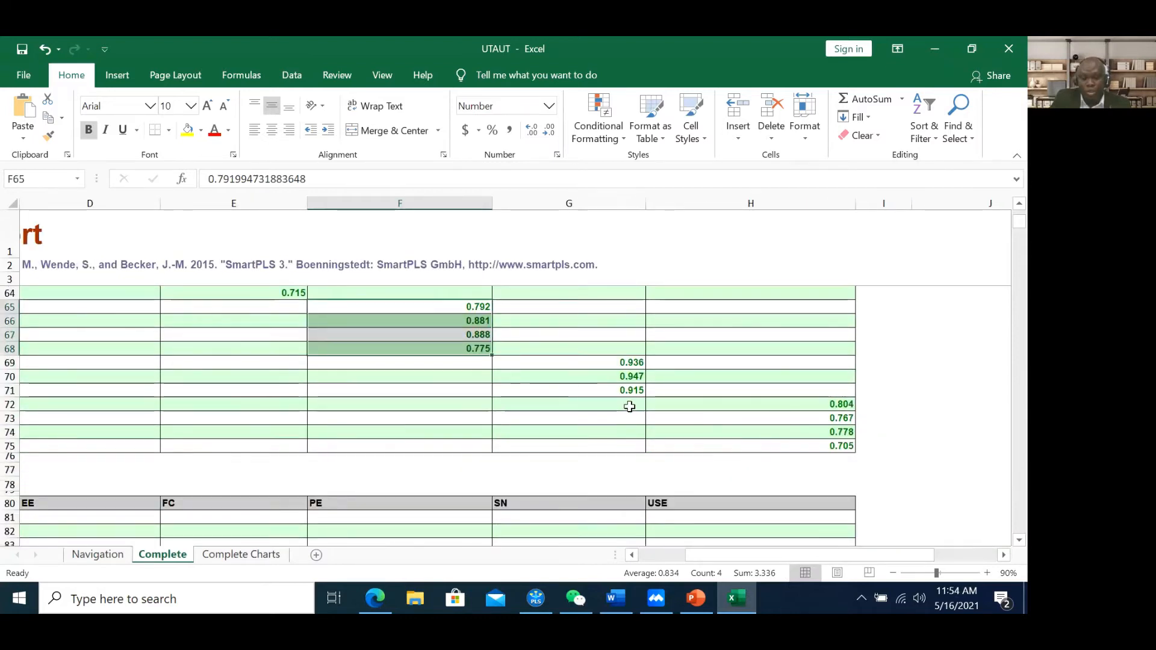
scroll(626, 405, "up", 1)
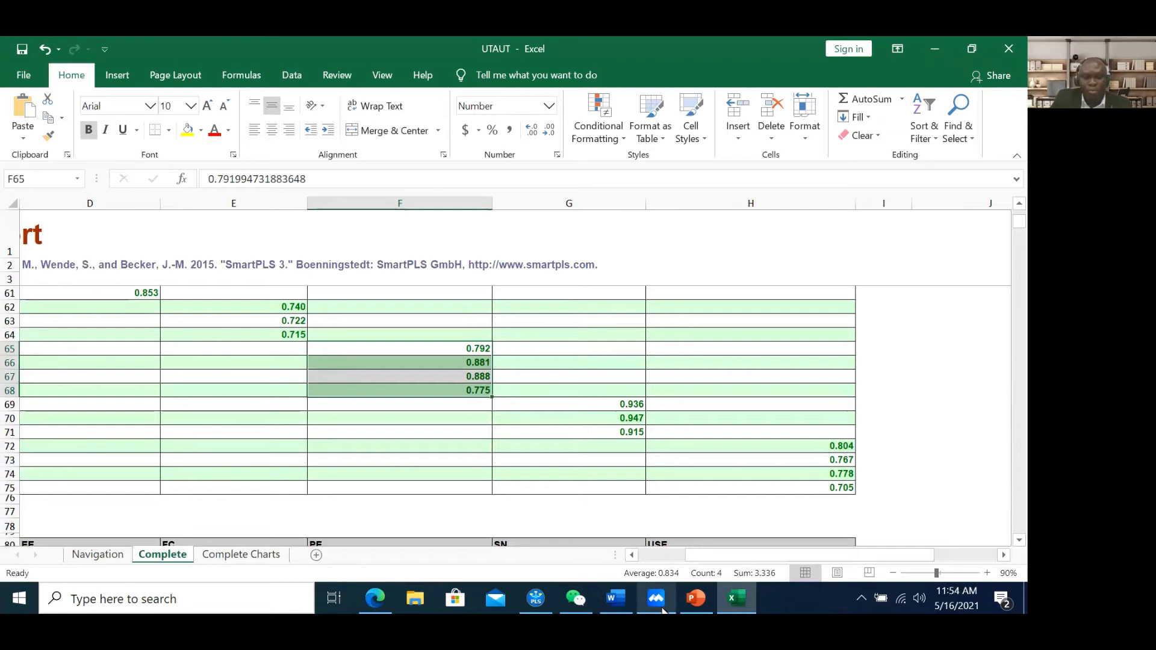
left_click(541, 606)
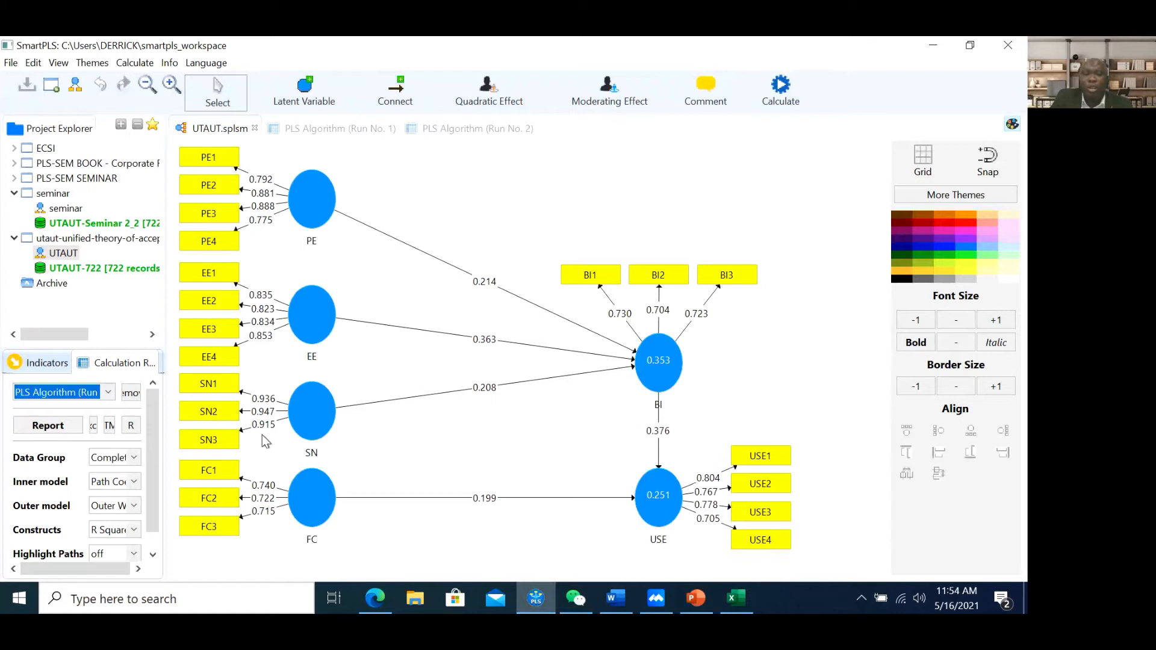
left_click(735, 598)
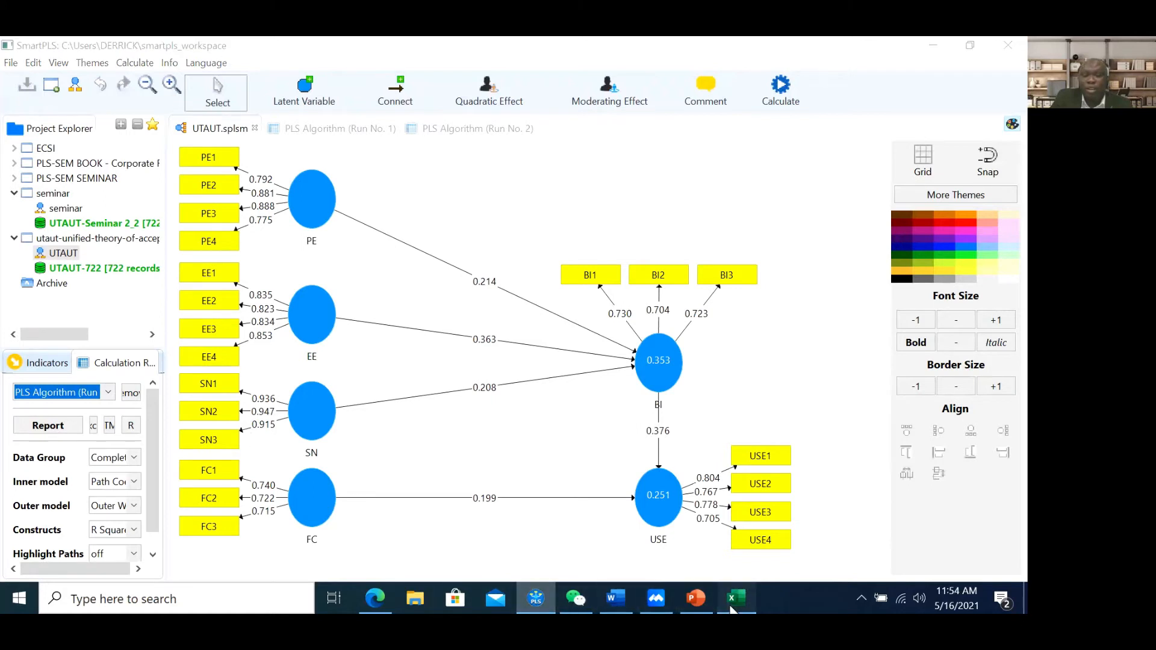
In PowerPoint, look over the Result-HTMT slide 30 and slides 31 and 32
left_click(697, 598)
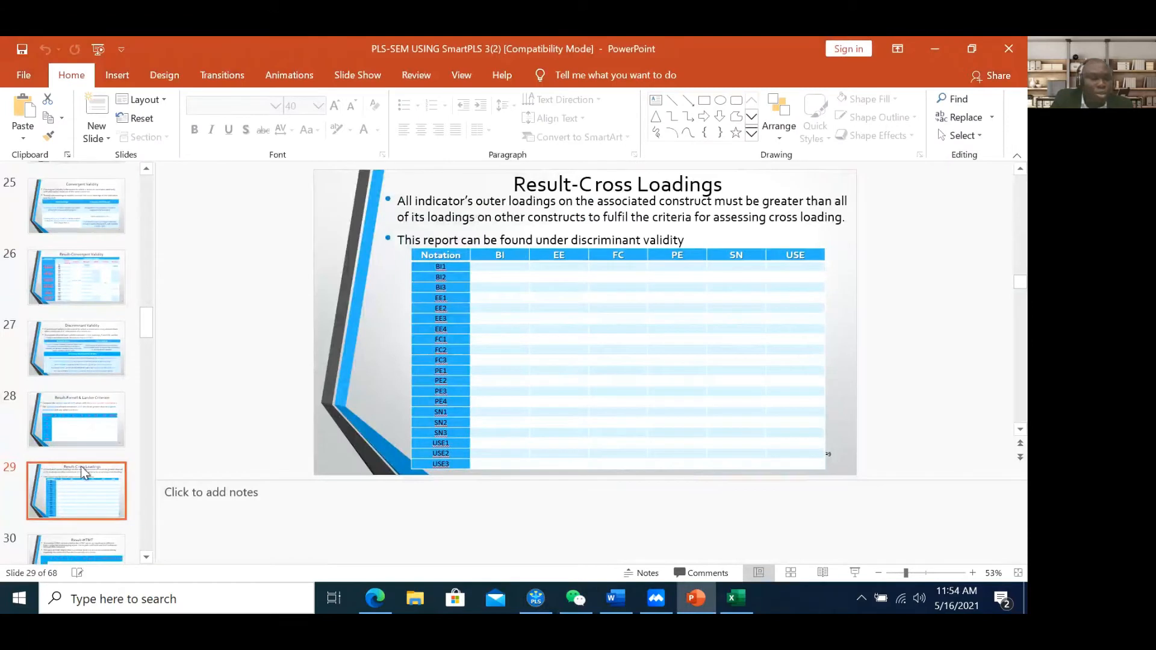
scroll(81, 466, "down", 2)
scroll(101, 464, "down", 1)
left_click(105, 477)
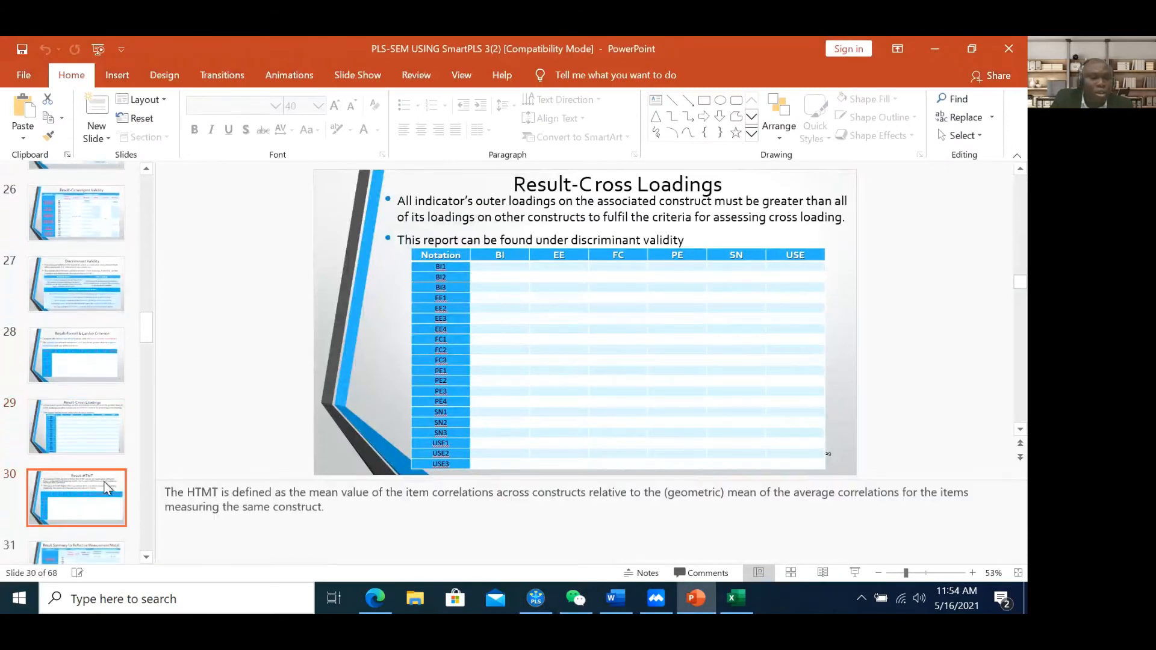
scroll(93, 418, "down", 1)
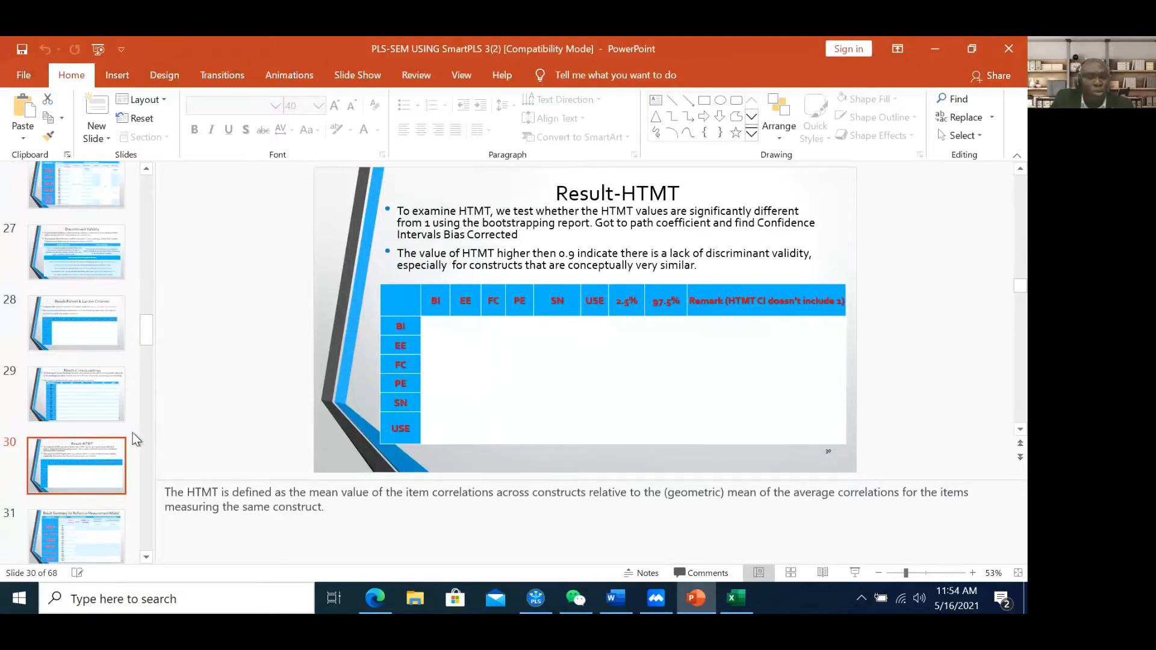
scroll(132, 433, "down", 3)
left_click(88, 412)
left_click(88, 335)
left_click(88, 288)
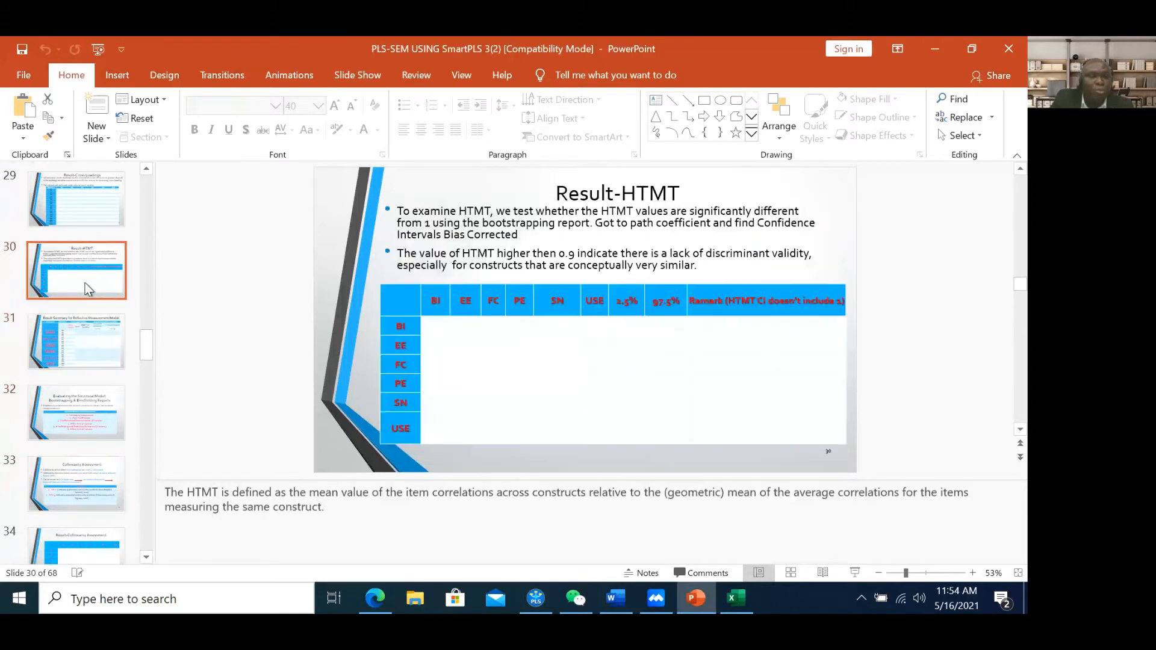
Check the Result-Cross Loadings slide, then display slide 28, Result-Fornell & Larcker Criterion
left_click(78, 208)
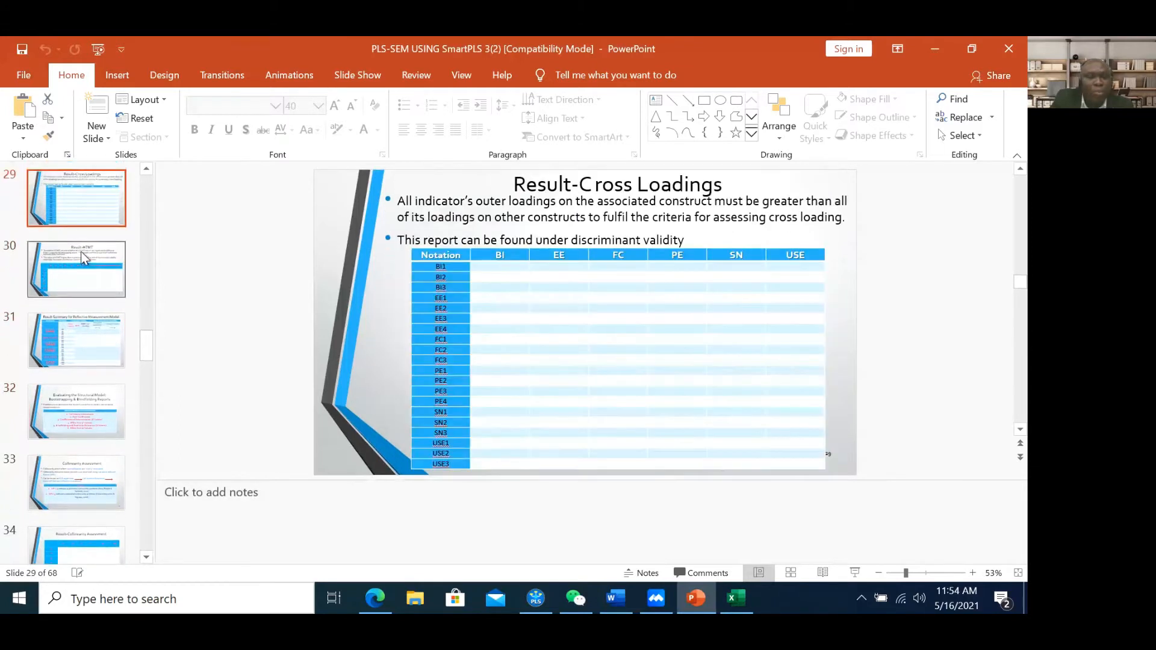
scroll(84, 241, "up", 2)
left_click(79, 277)
scroll(78, 272, "up", 2)
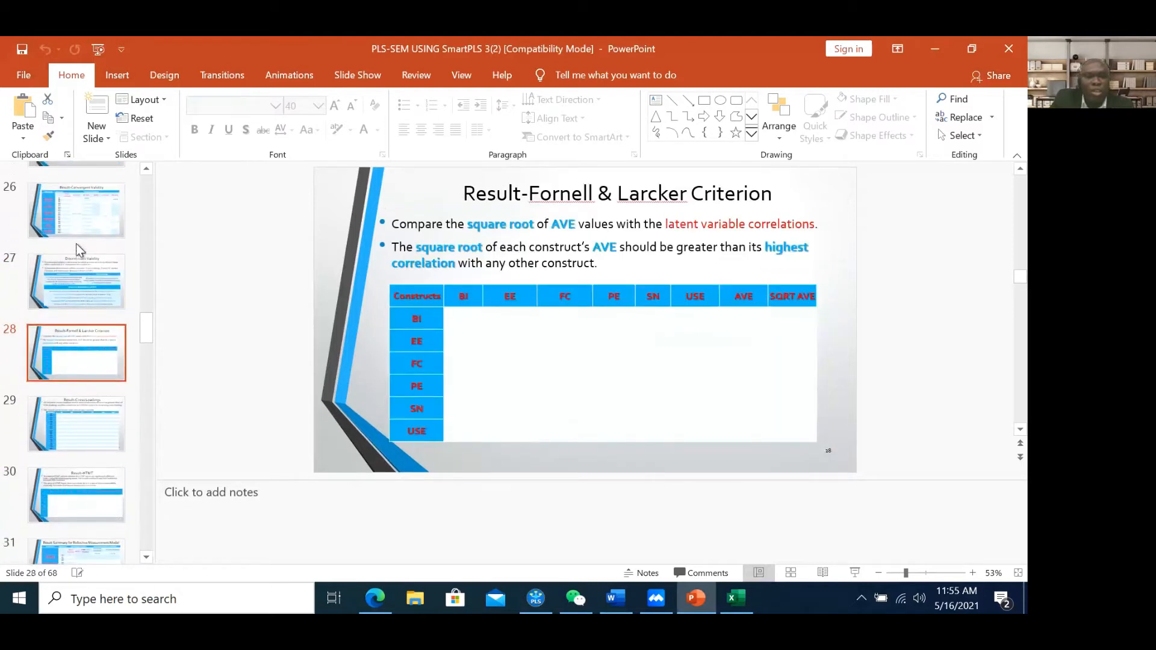
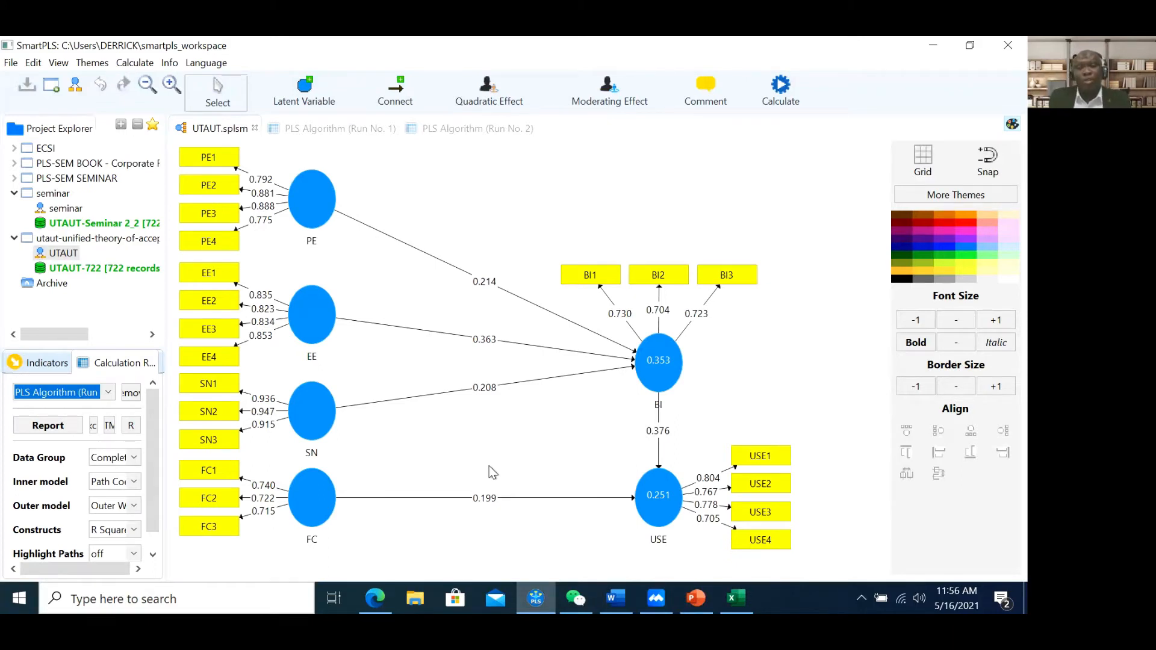
Bring PowerPoint forward and go to slide 17, the Hypothesis slide listing H1–H6
left_click(702, 600)
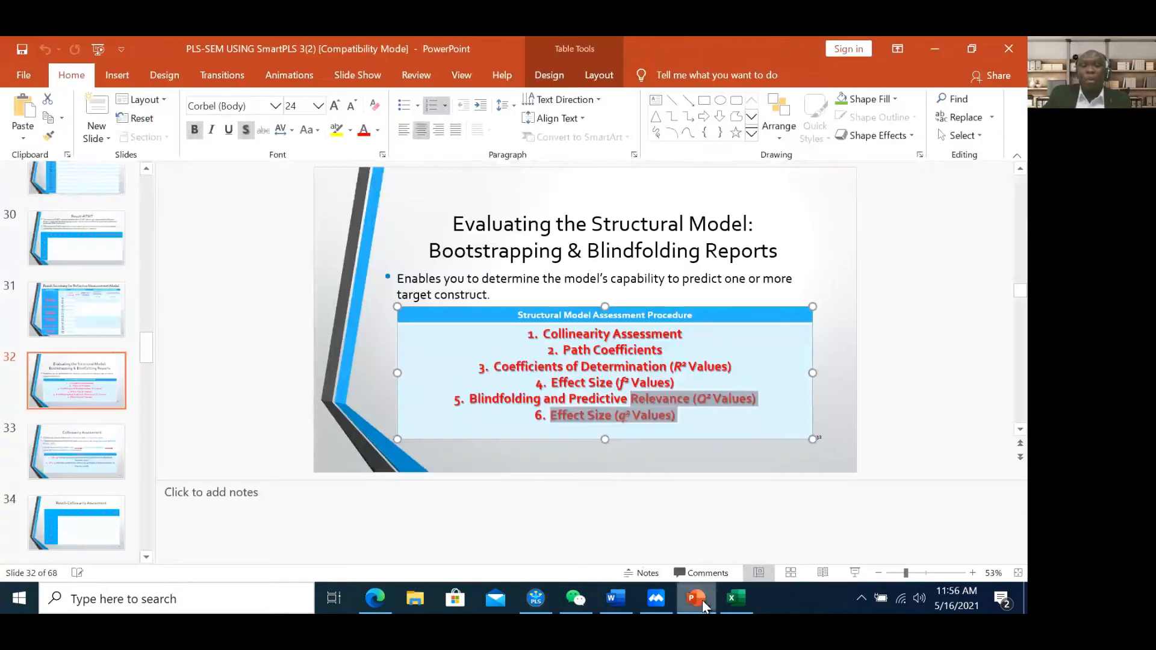
scroll(84, 307, "up", 6)
scroll(75, 337, "up", 3)
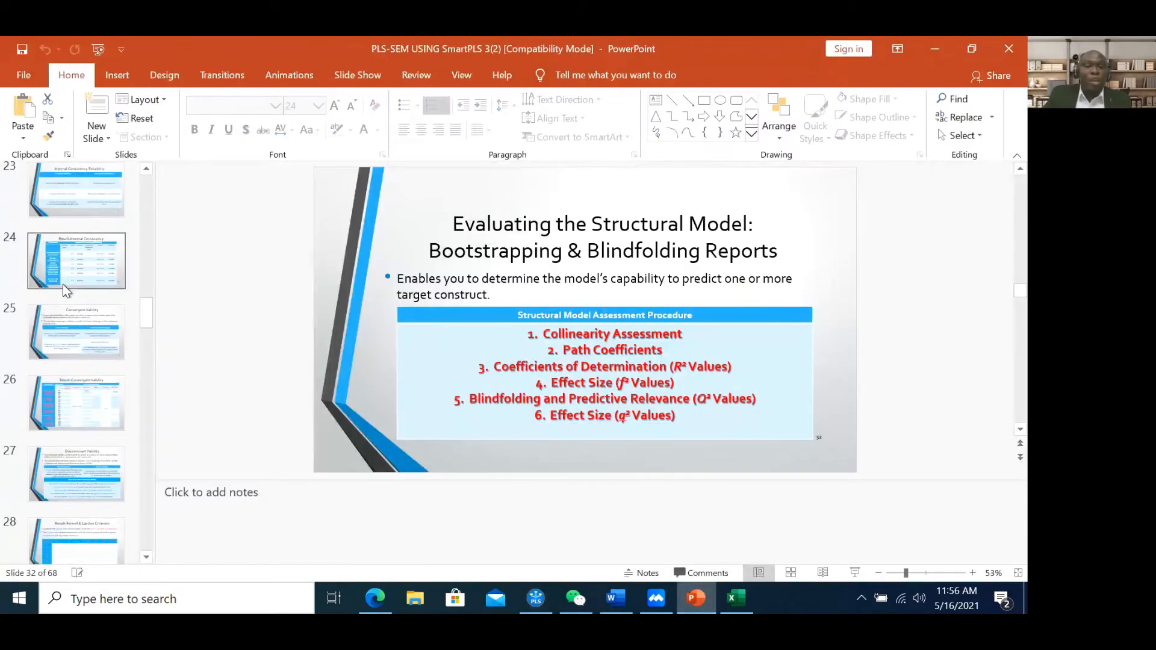
scroll(70, 358, "up", 6)
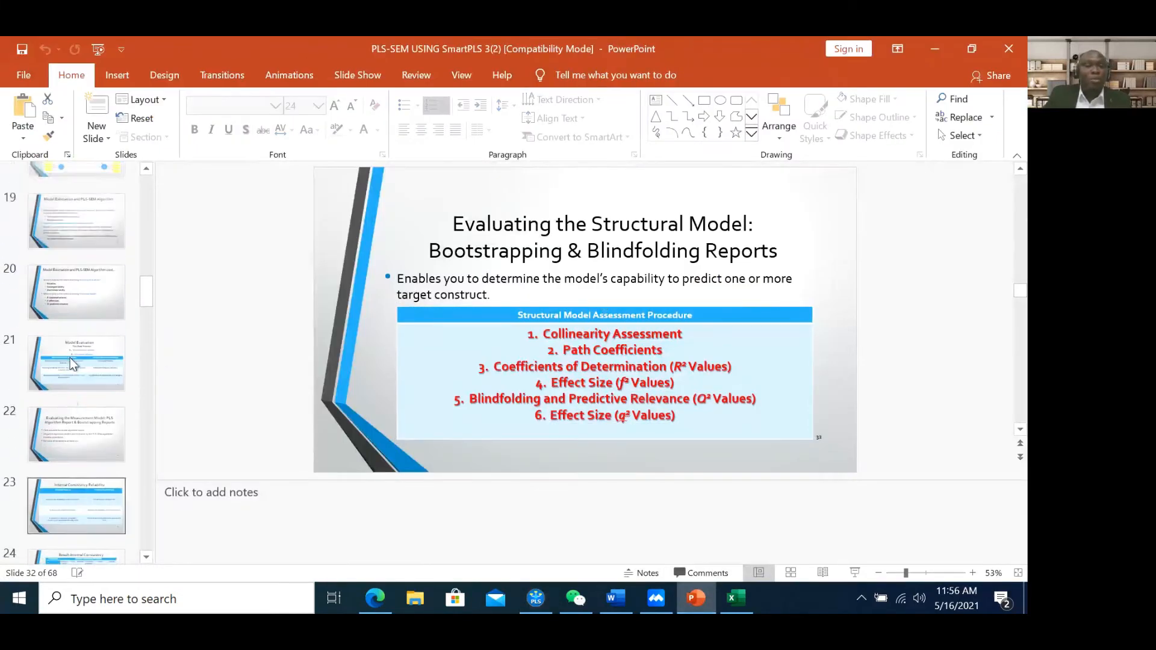
left_click(74, 364)
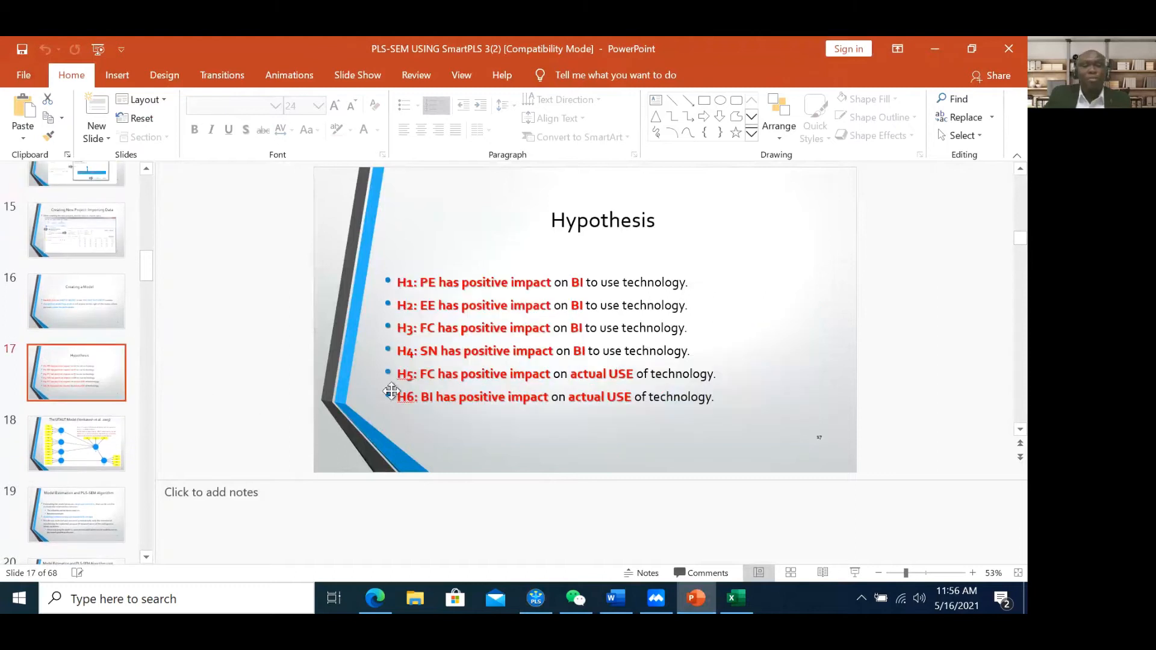
Highlight 'PE' and 'positive impact' in hypothesis H1, then return to the SmartPLS UTAUT model
double_click(437, 283)
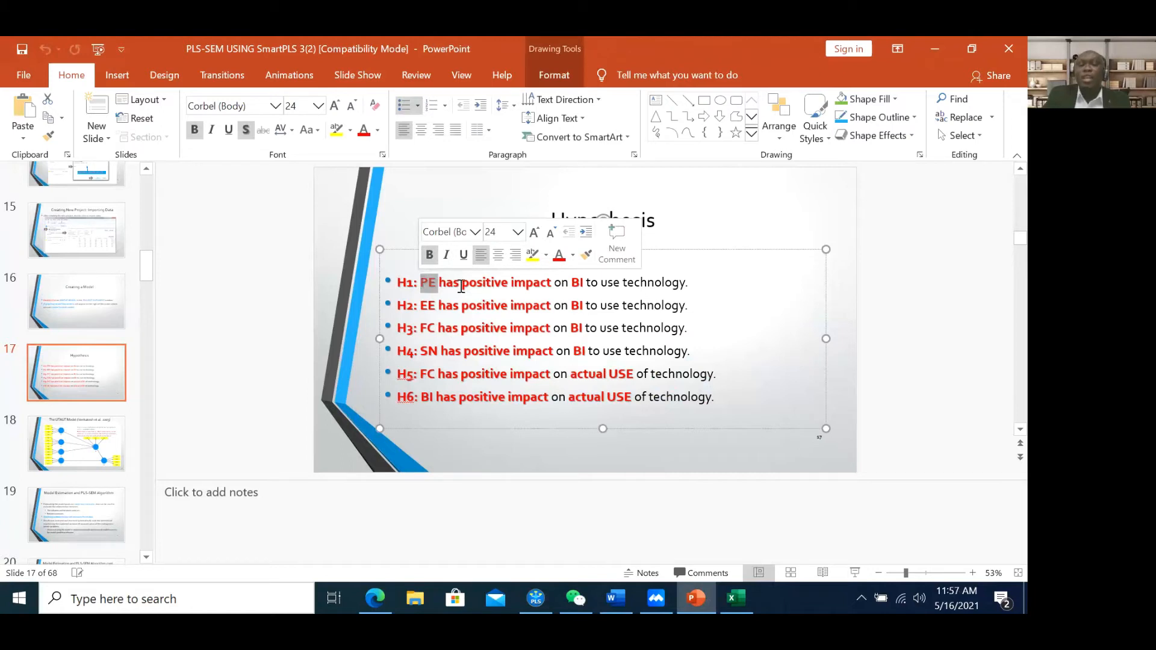
left_click(461, 284)
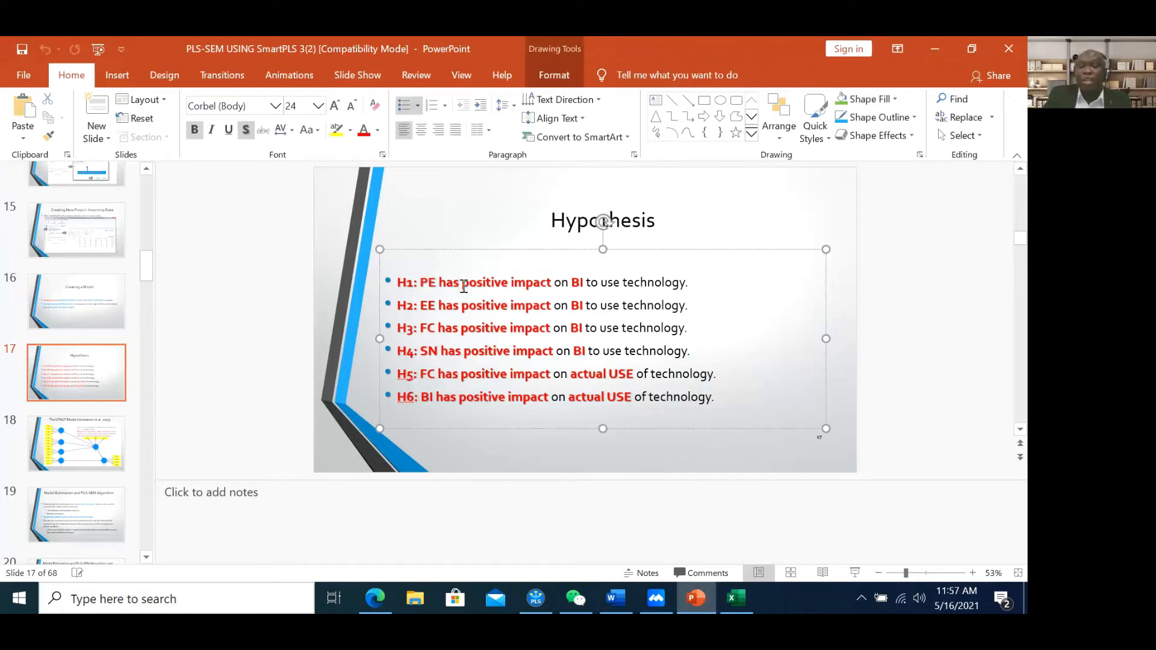
left_click_drag(469, 286, 585, 284)
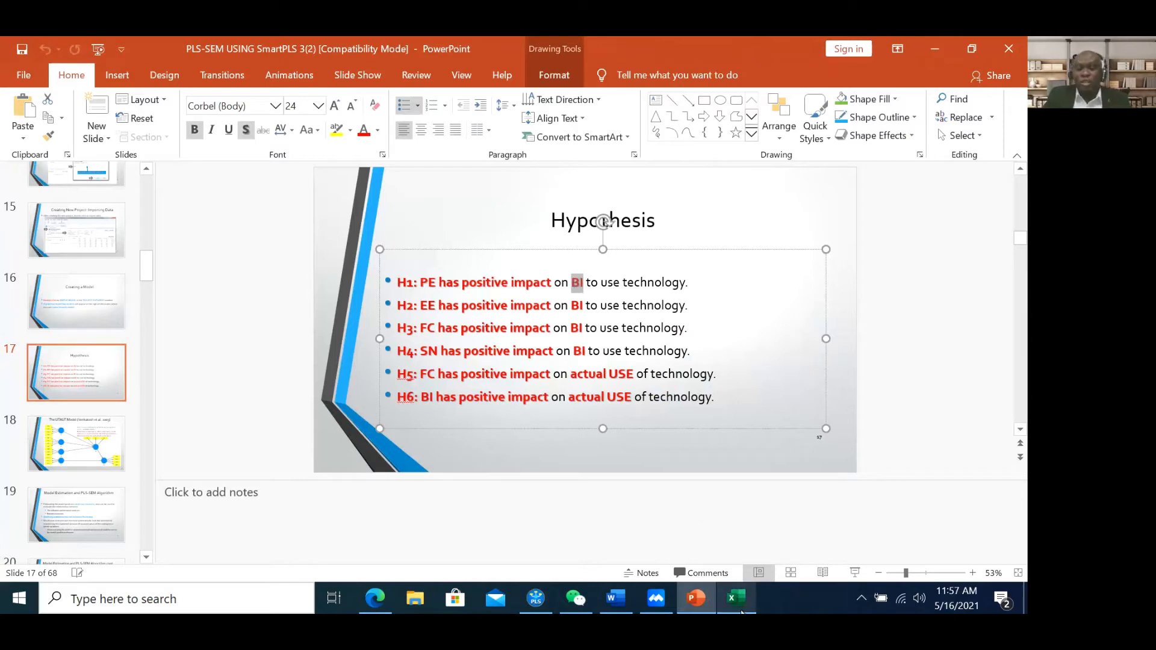
left_click(536, 598)
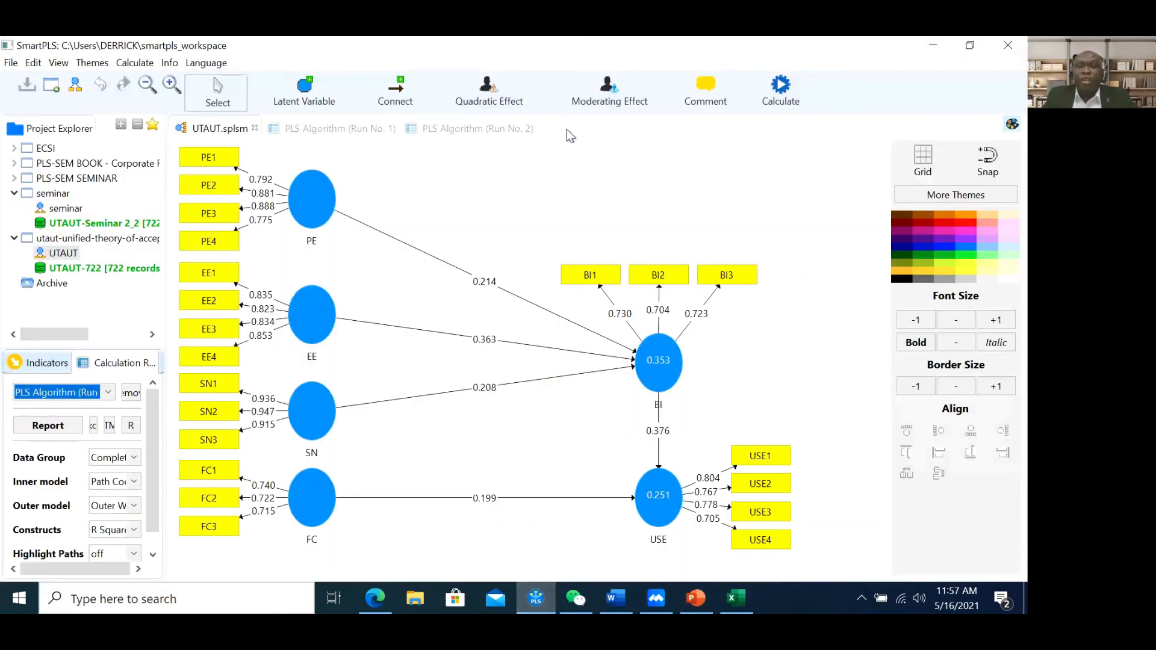
Choose Bootstrapping from the Calculate menu to open its setup with 500 subsamples and BCa intervals
left_click(782, 89)
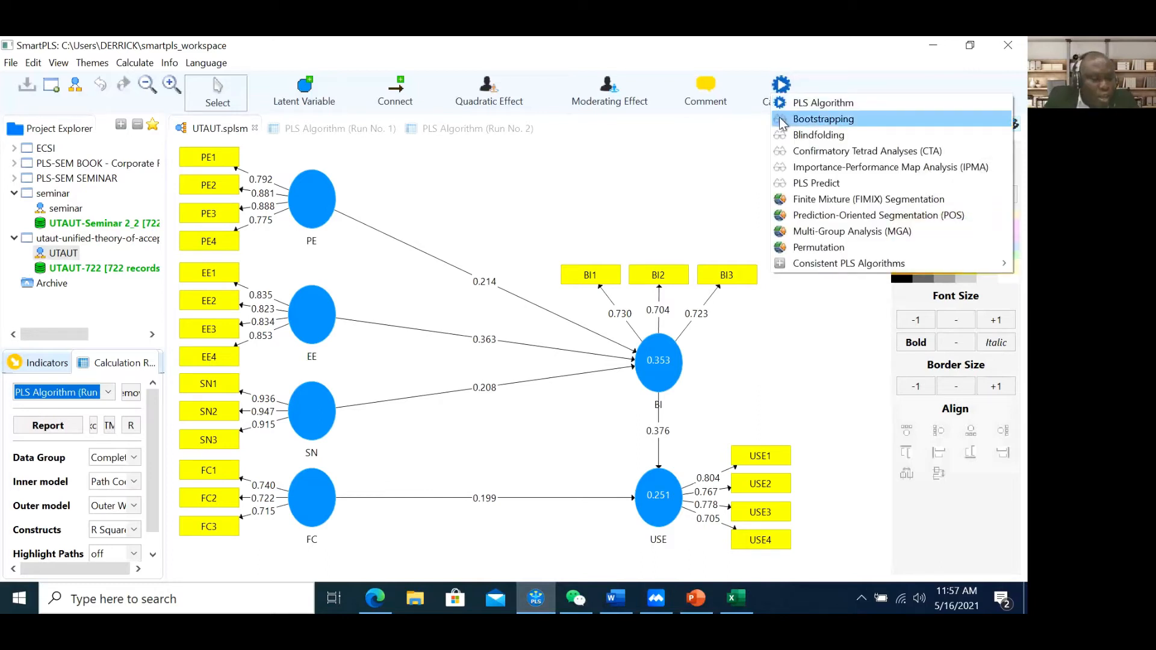
left_click(545, 43)
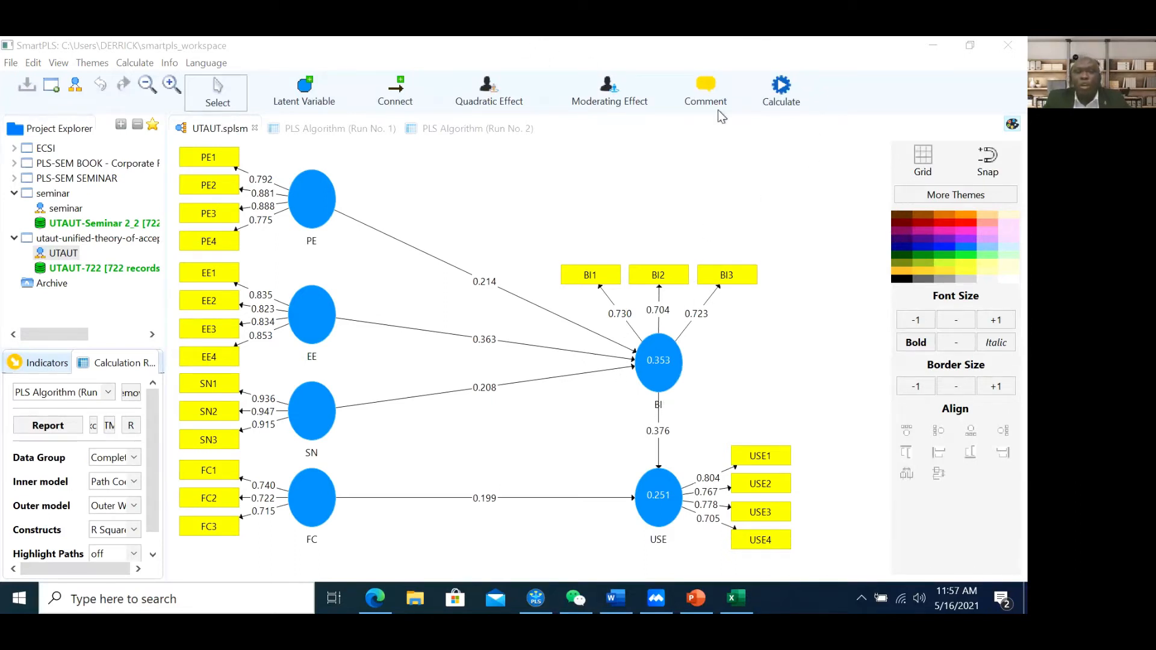
left_click(874, 58)
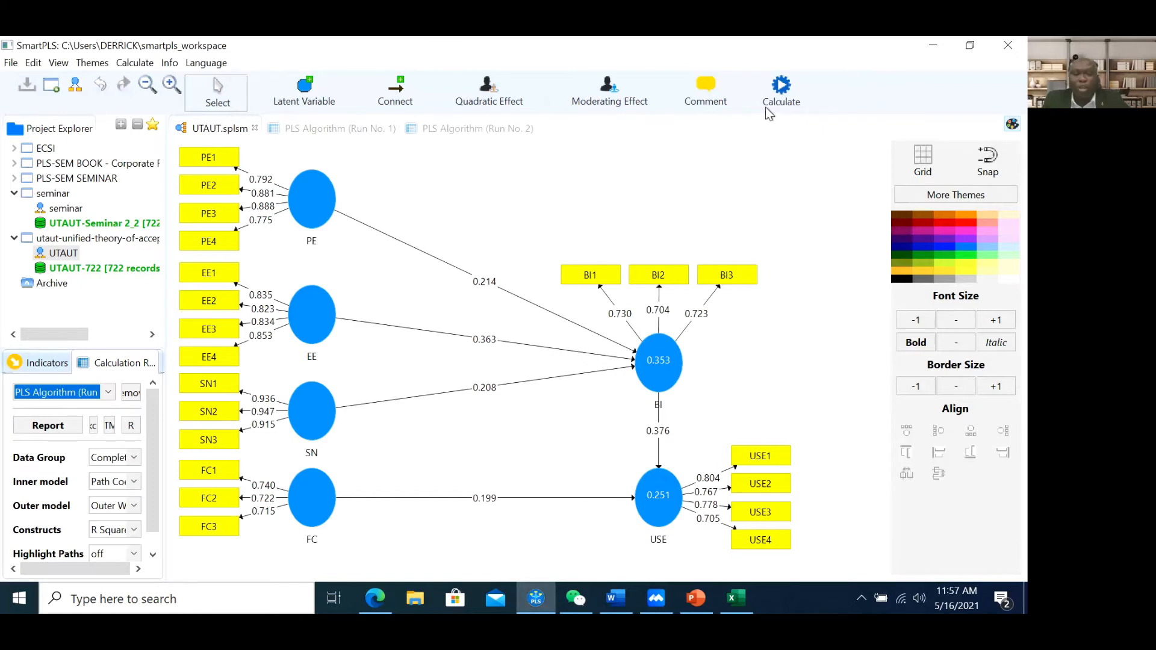
left_click(784, 101)
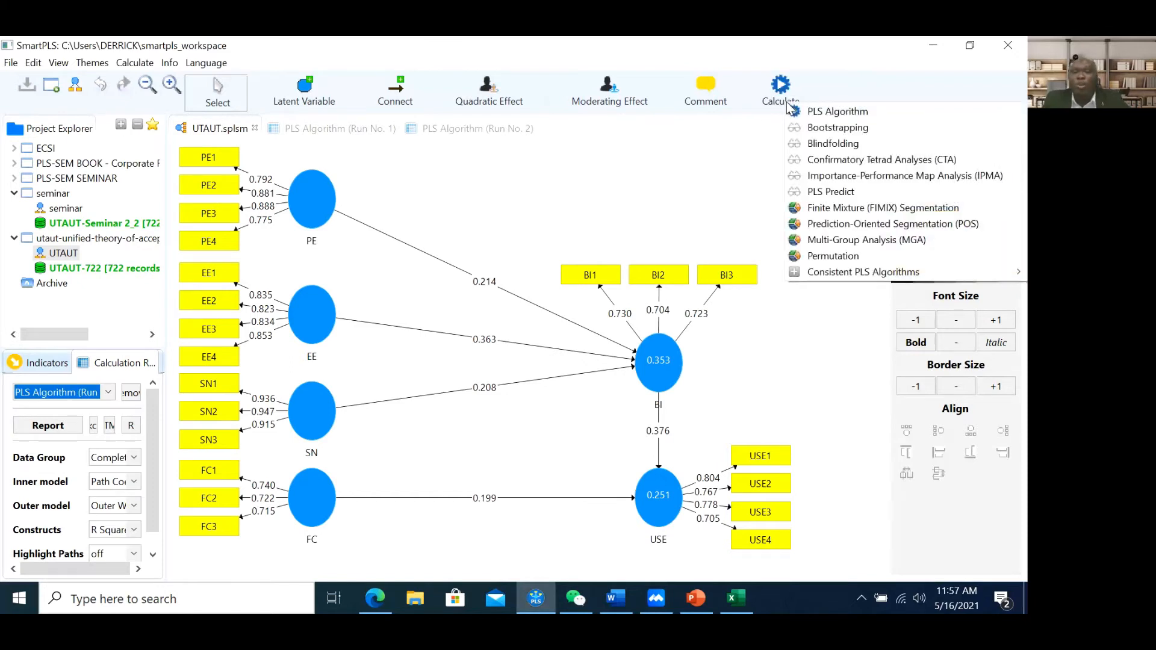
left_click(806, 129)
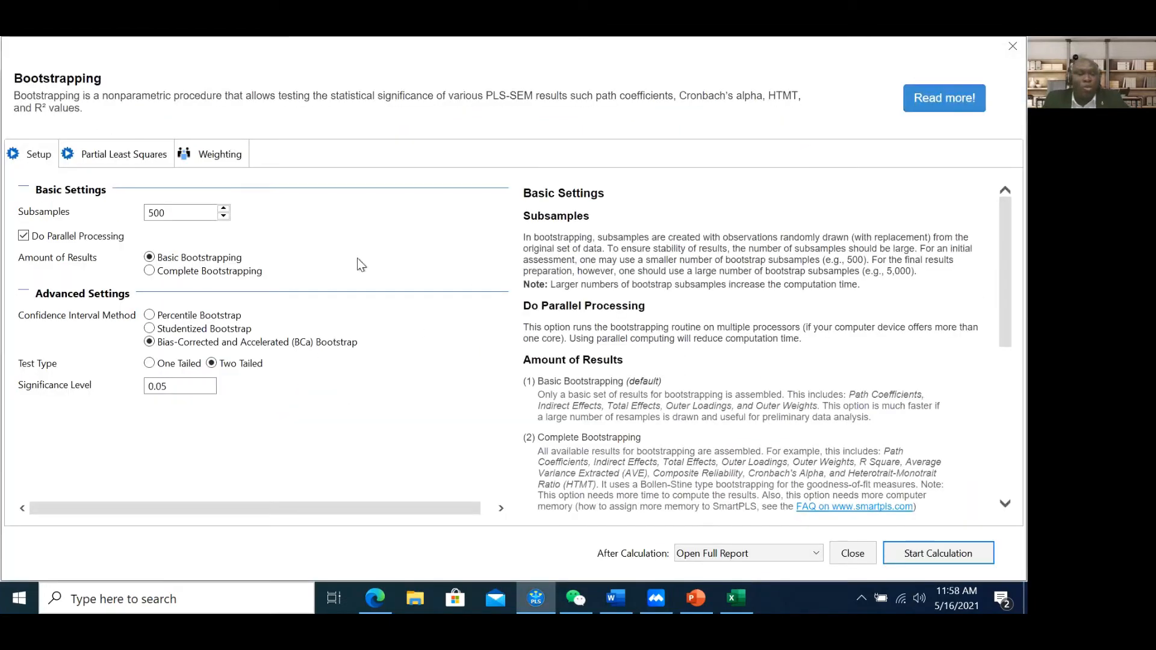
Review the bootstrapping, PLS and weighting settings (300 max iterations, stop criterion 7), then run the calculation
left_click(109, 155)
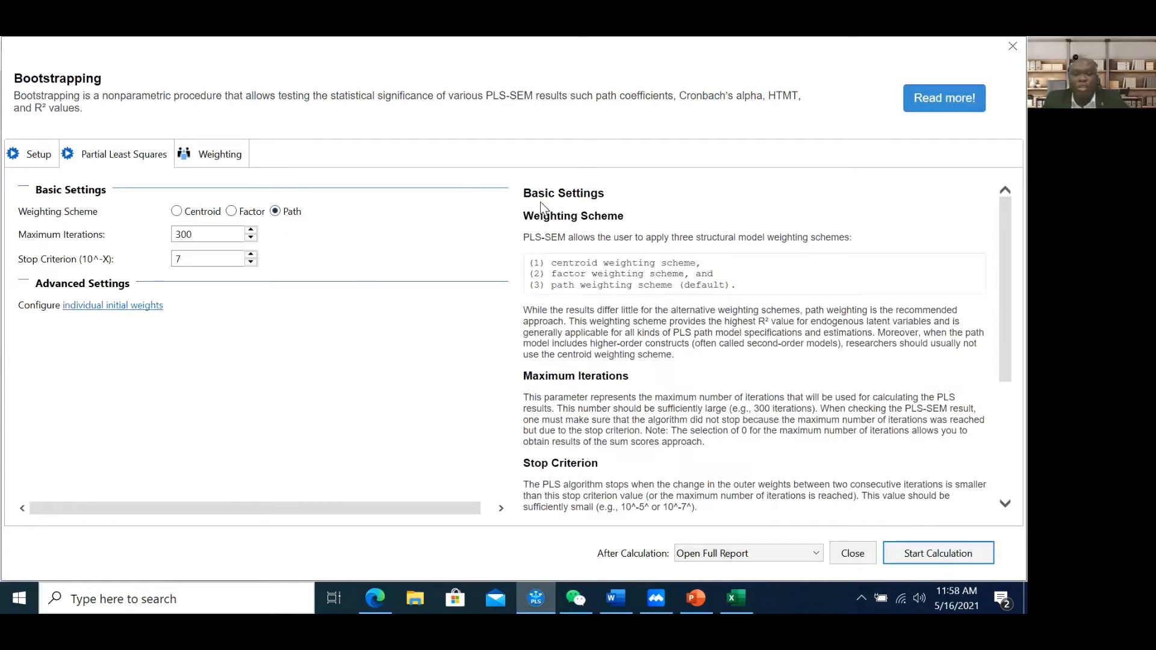
left_click(49, 159)
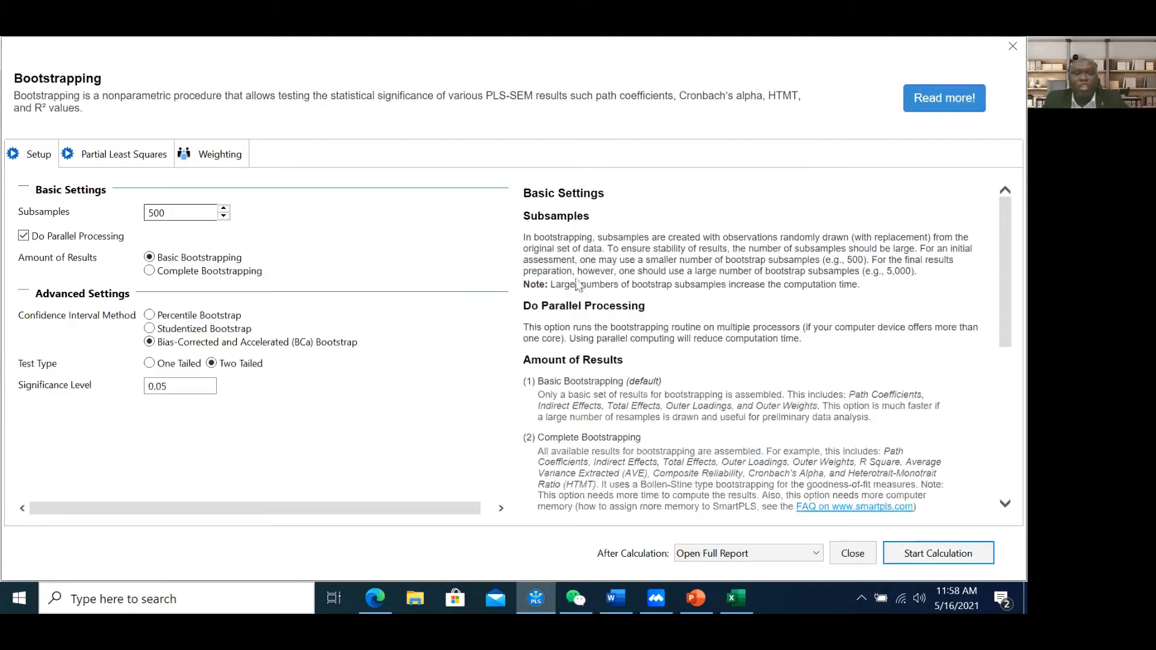
scroll(605, 299, "down", 2)
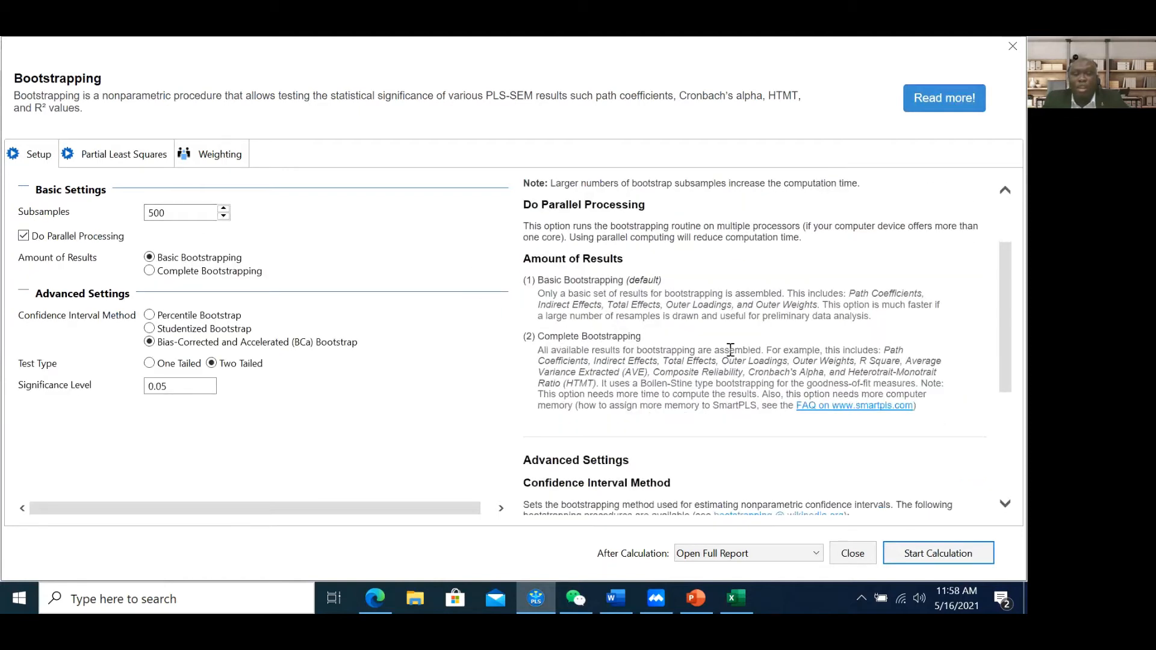
scroll(698, 406, "down", 4)
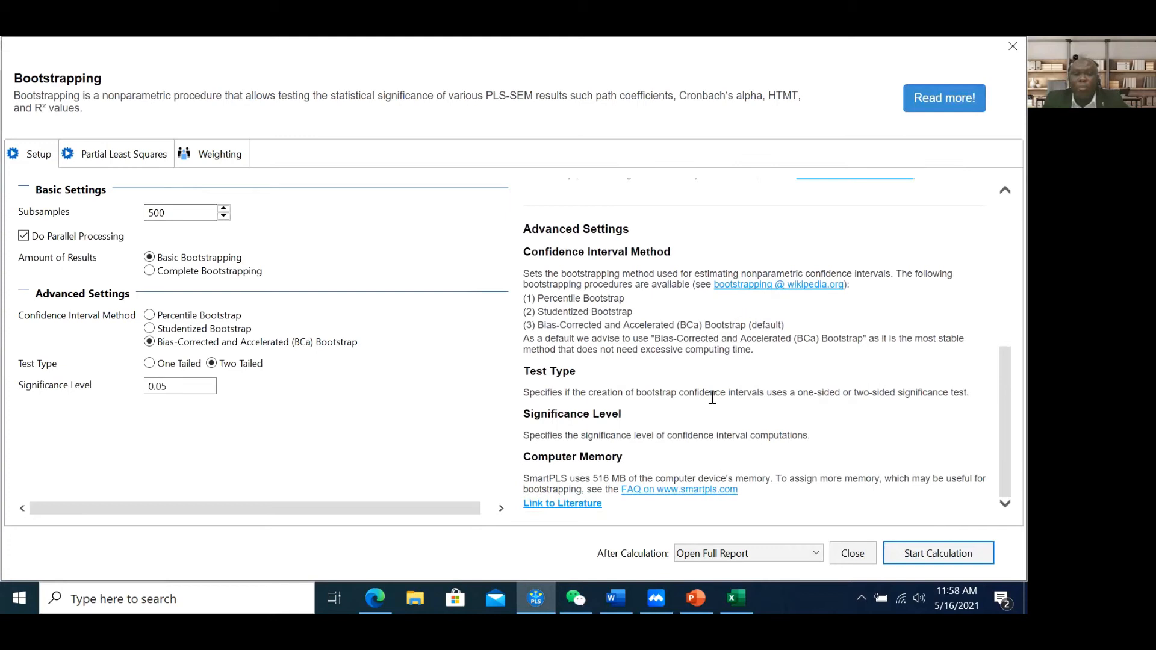
scroll(711, 397, "up", 5)
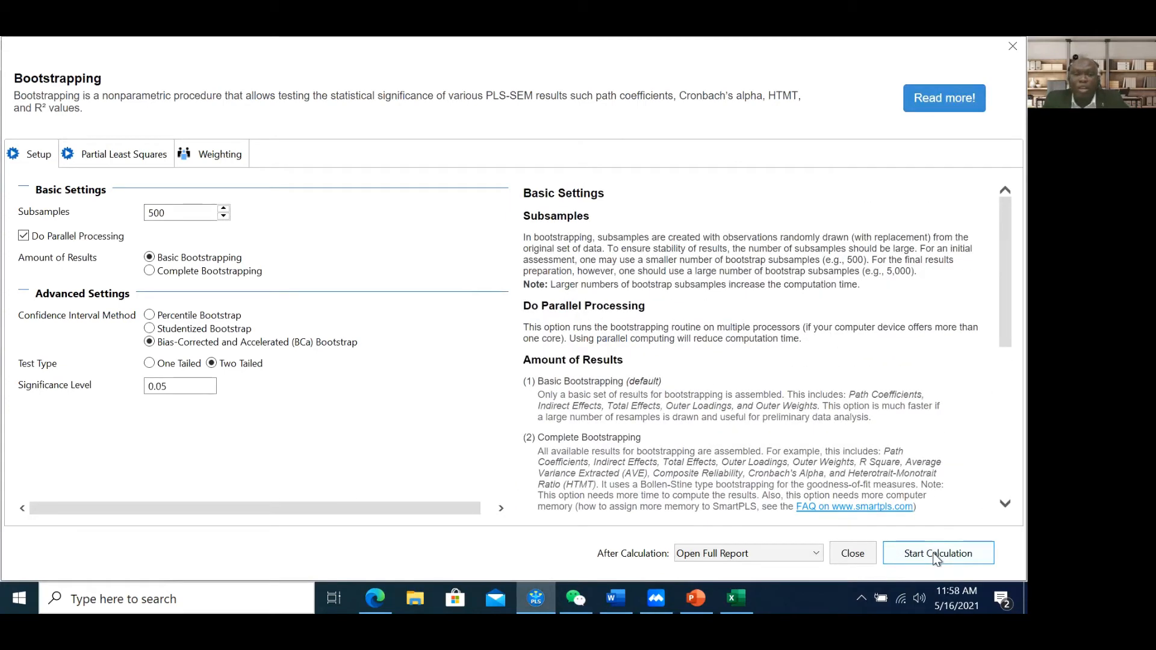
left_click(180, 159)
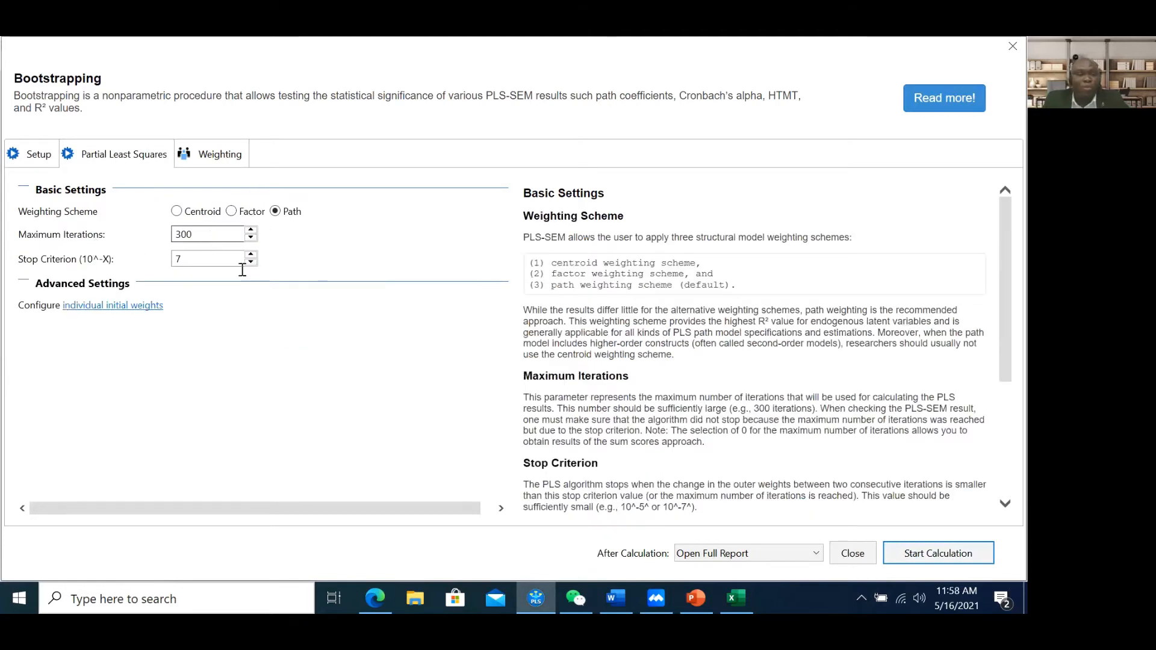
left_click_drag(244, 235, 173, 234)
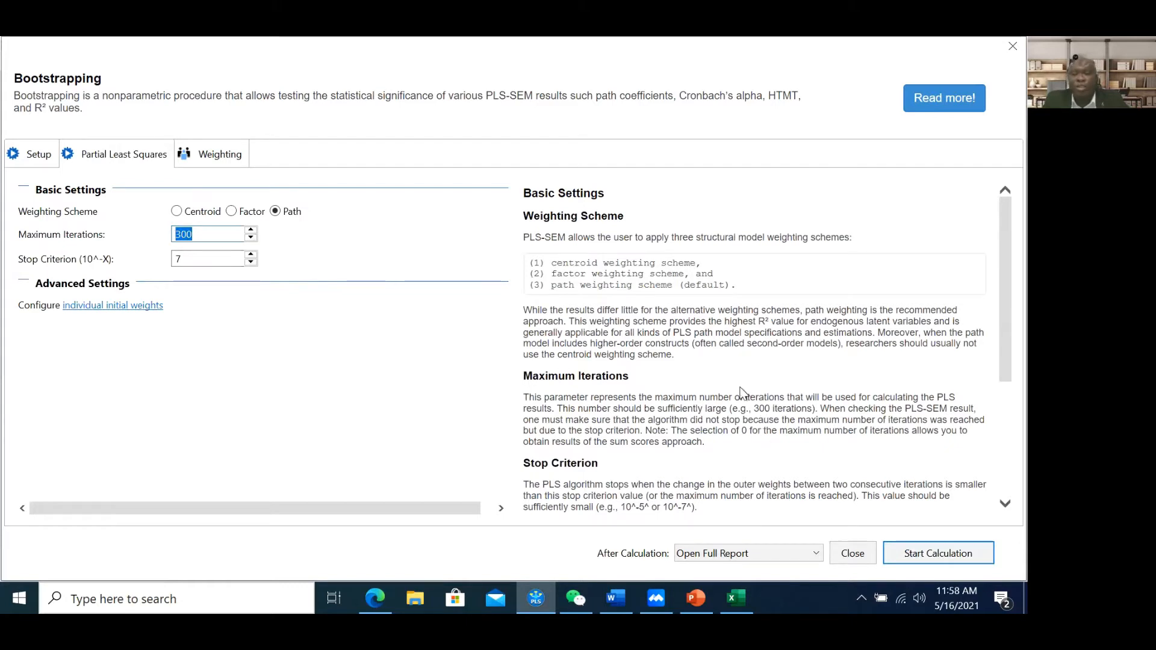
scroll(745, 394, "down", 5)
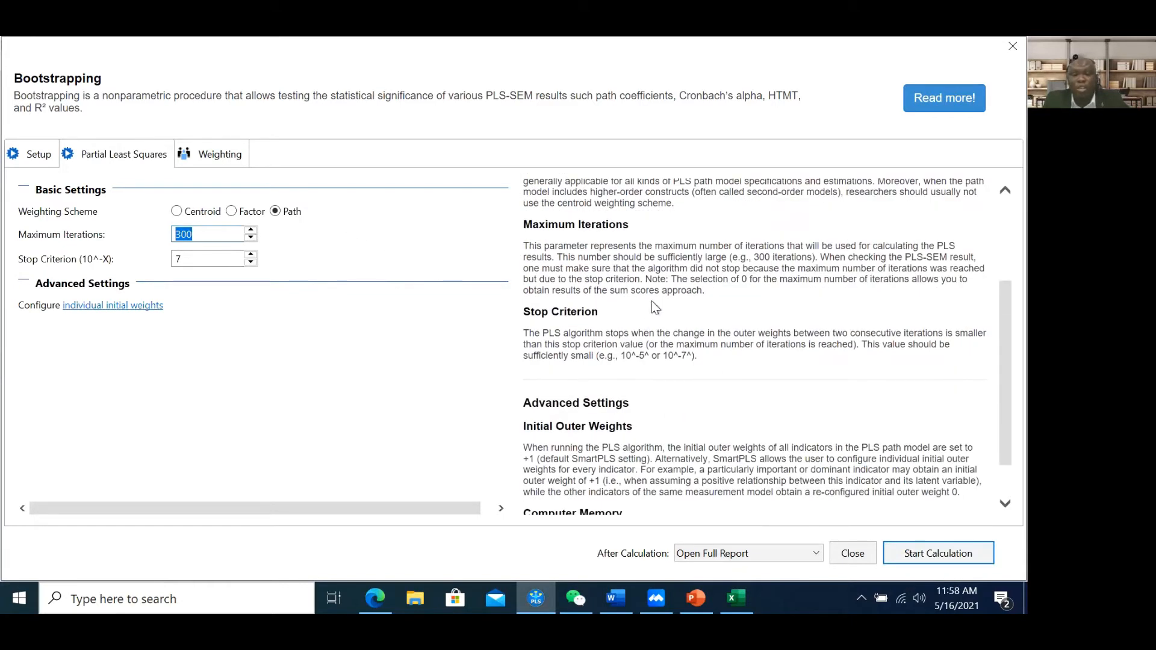
left_click(193, 256)
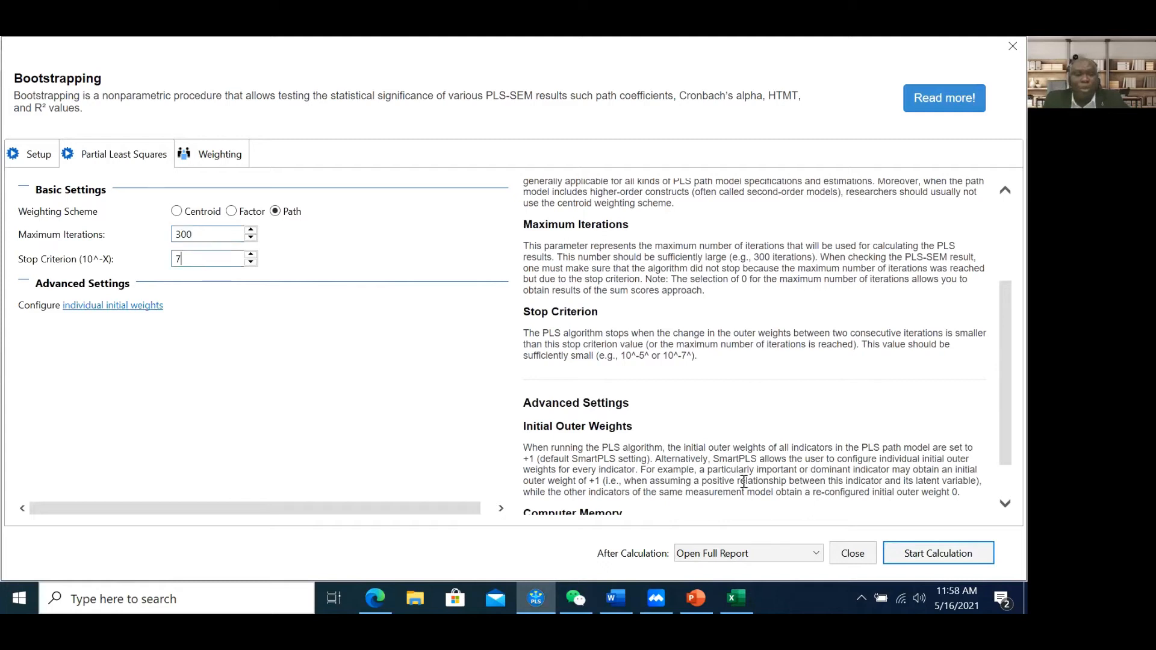
left_click(926, 558)
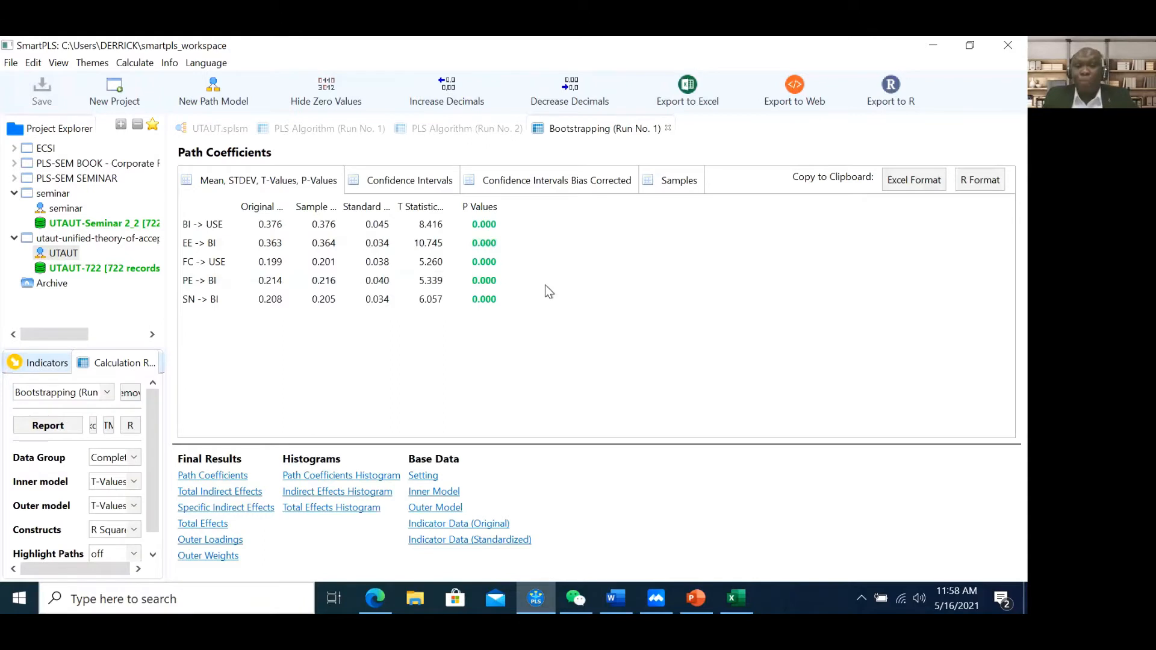
Export the complete bootstrapping report to an Excel file named UTAUTboot
left_click(696, 104)
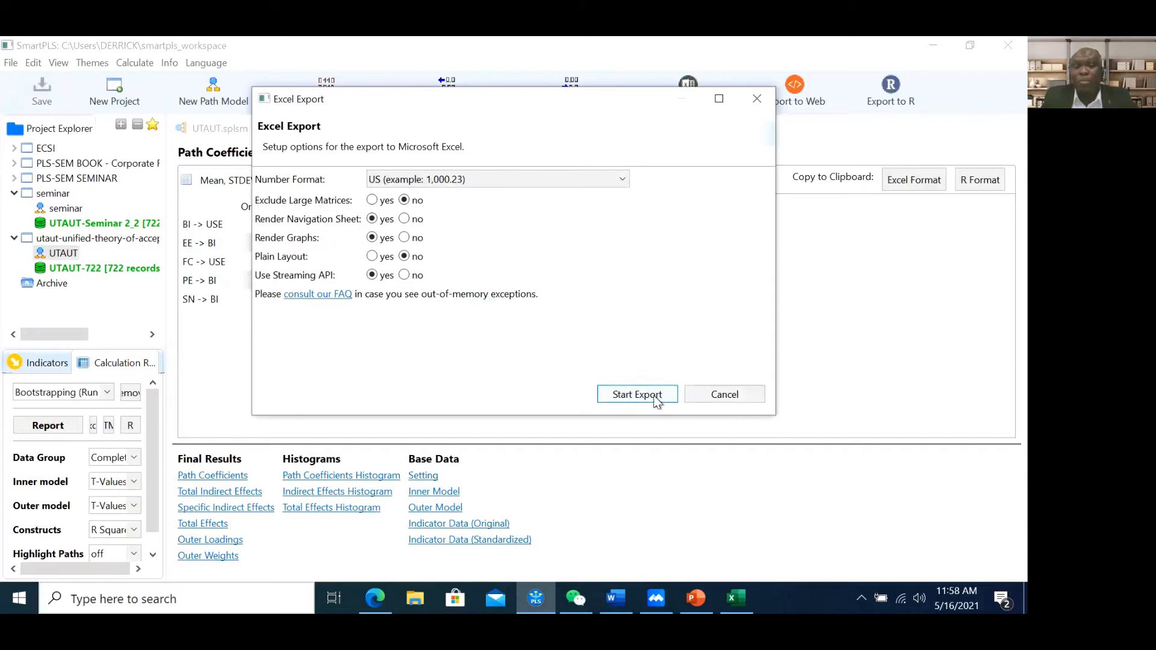
left_click(655, 394)
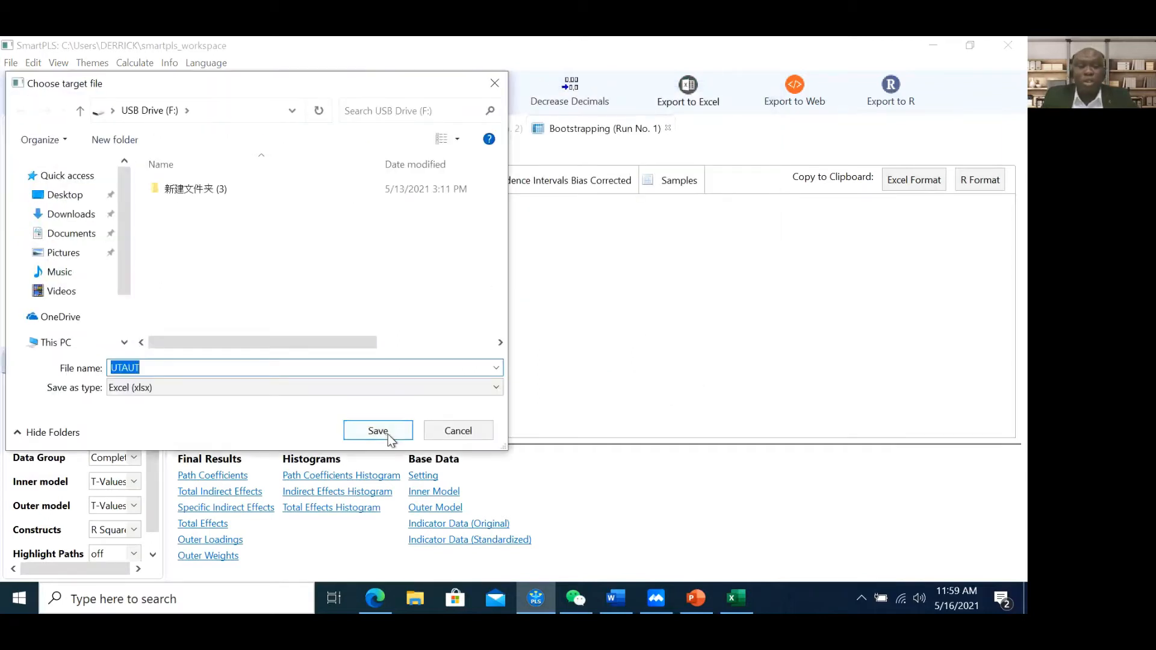
left_click(361, 366)
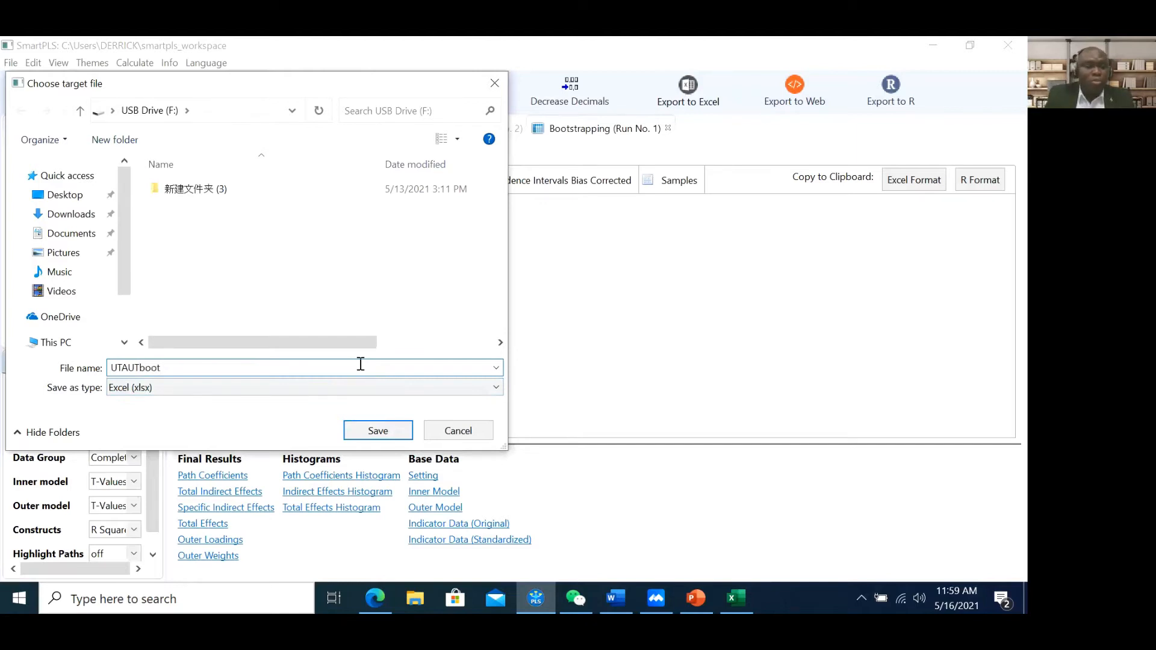
left_click(377, 436)
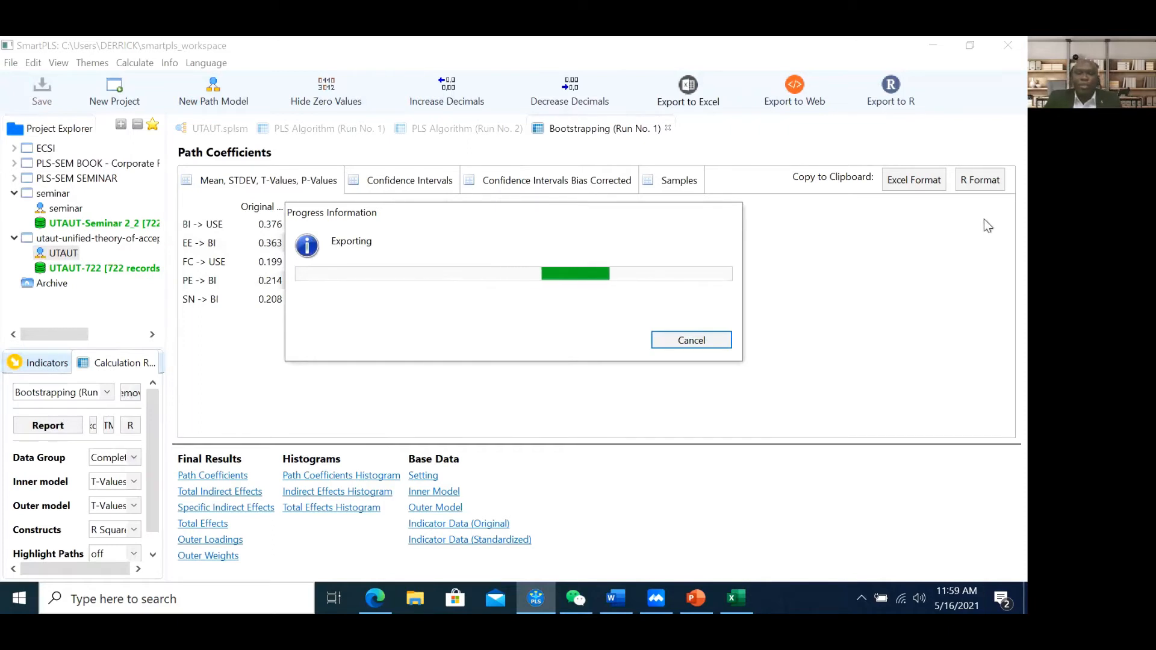
Check the export progress, then bring the PowerPoint Hypothesis slide back to the front
left_click(695, 600)
left_click(692, 602)
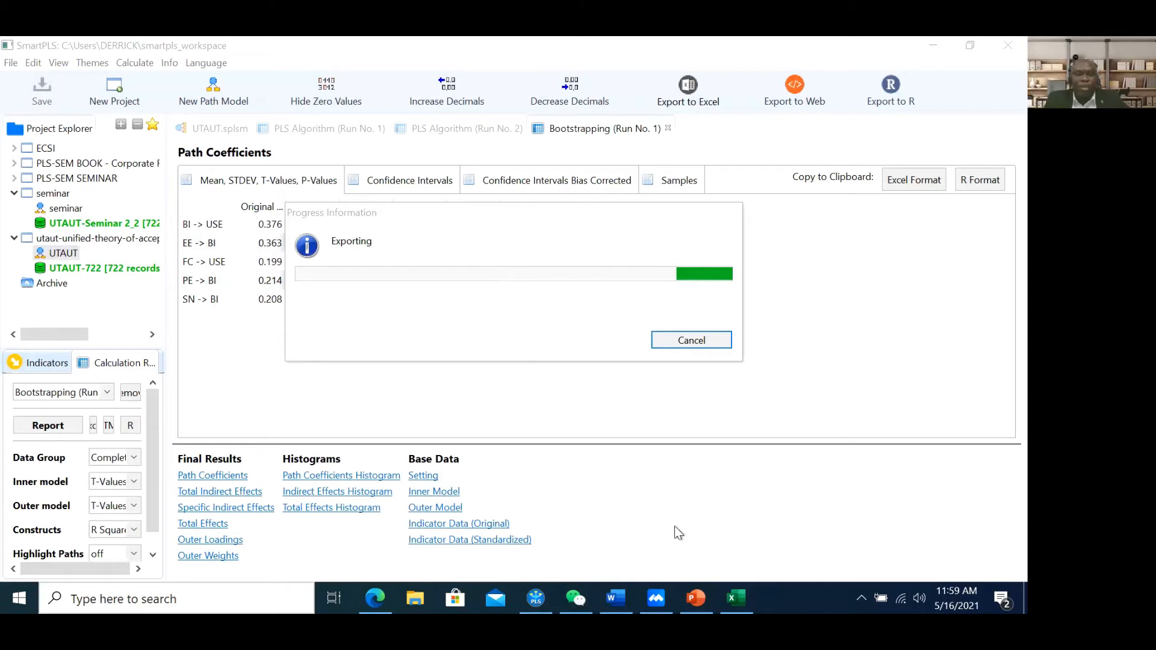
left_click(695, 598)
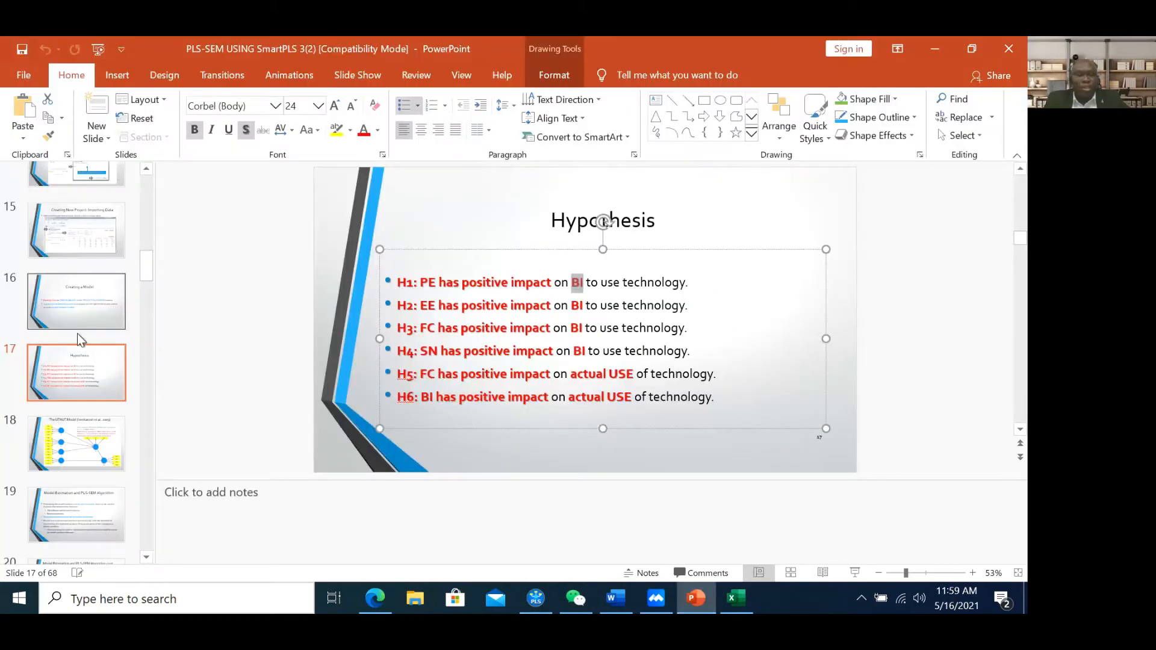
Page from slide 22 through Internal Consistency Reliability to the Result-Convergent Validity slide
scroll(84, 406, "down", 3)
scroll(84, 406, "down", 3)
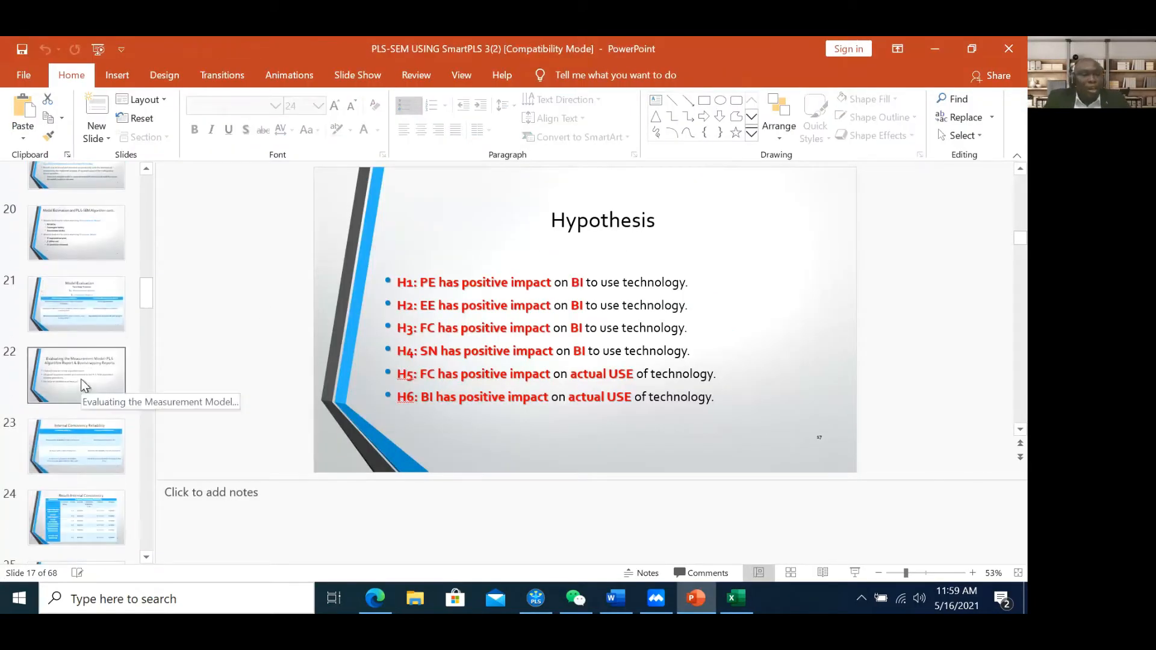
left_click(81, 378)
left_click(103, 457)
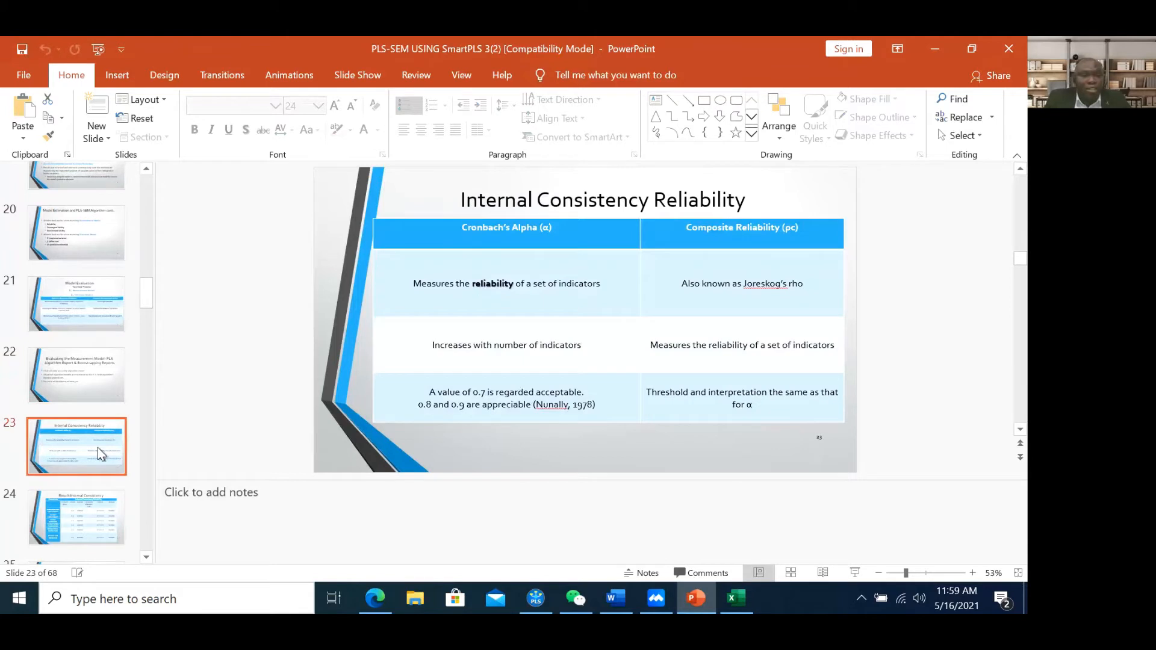
scroll(87, 428, "down", 3)
left_click(86, 418)
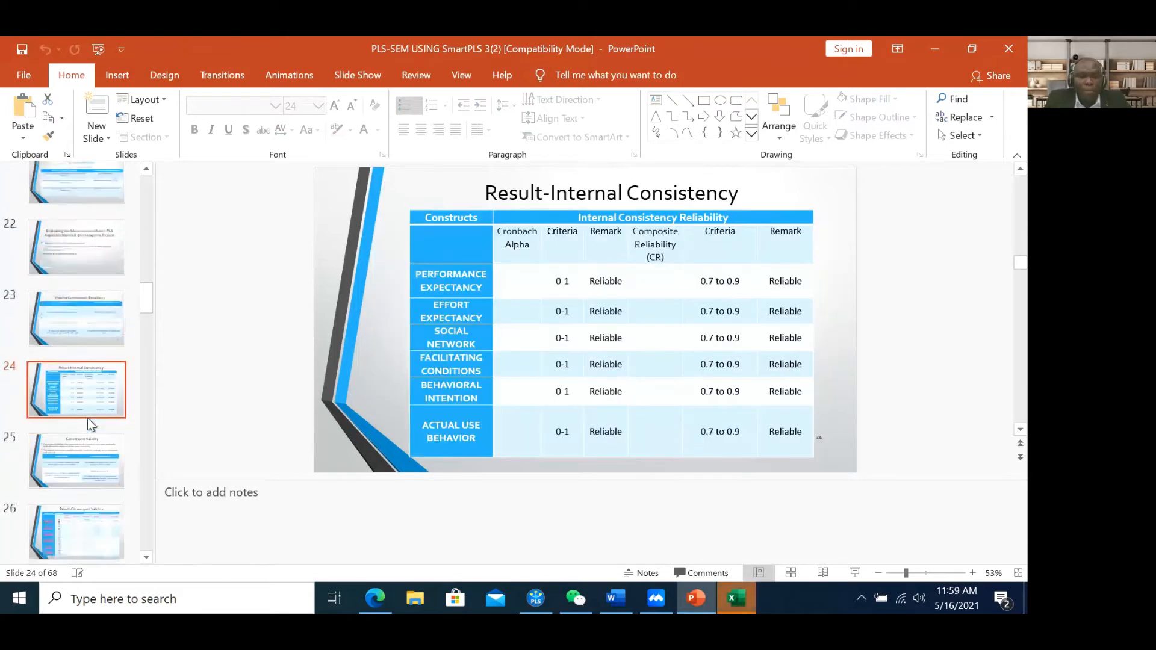
scroll(88, 418, "down", 2)
left_click(82, 385)
left_click(103, 422)
Continue through Discriminant Validity, Cross Loadings and HTMT slides to the Collinearity Assessment slide
scroll(90, 415, "down", 1)
left_click(88, 411)
scroll(88, 411, "down", 2)
left_click(88, 406)
scroll(96, 415, "down", 2)
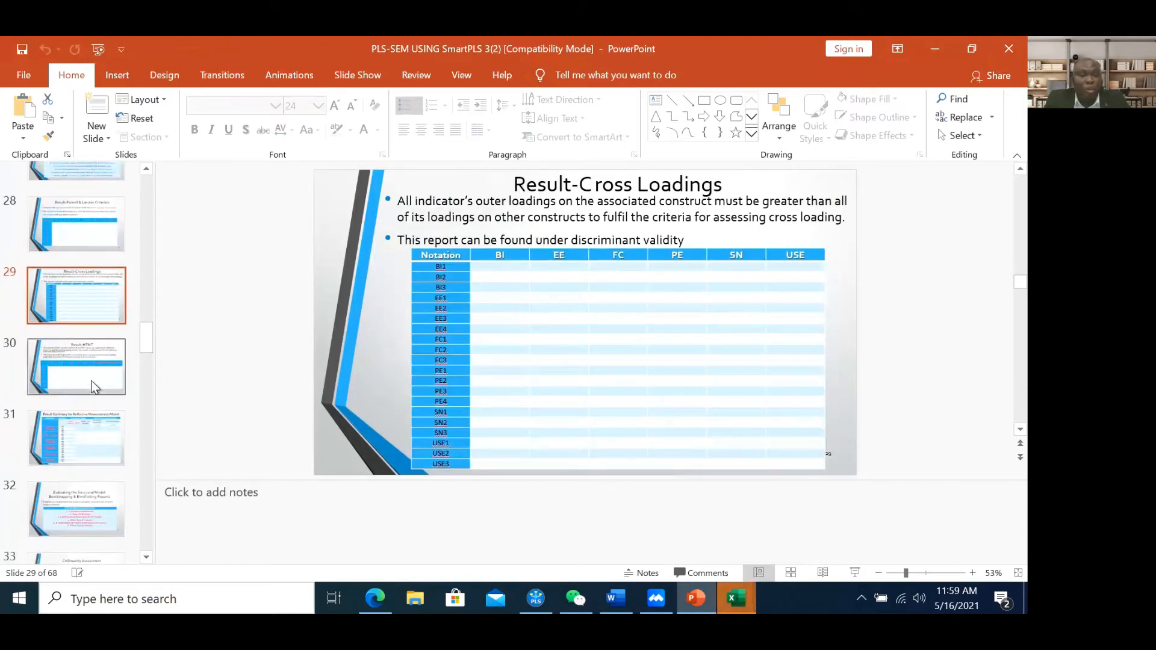
left_click(92, 382)
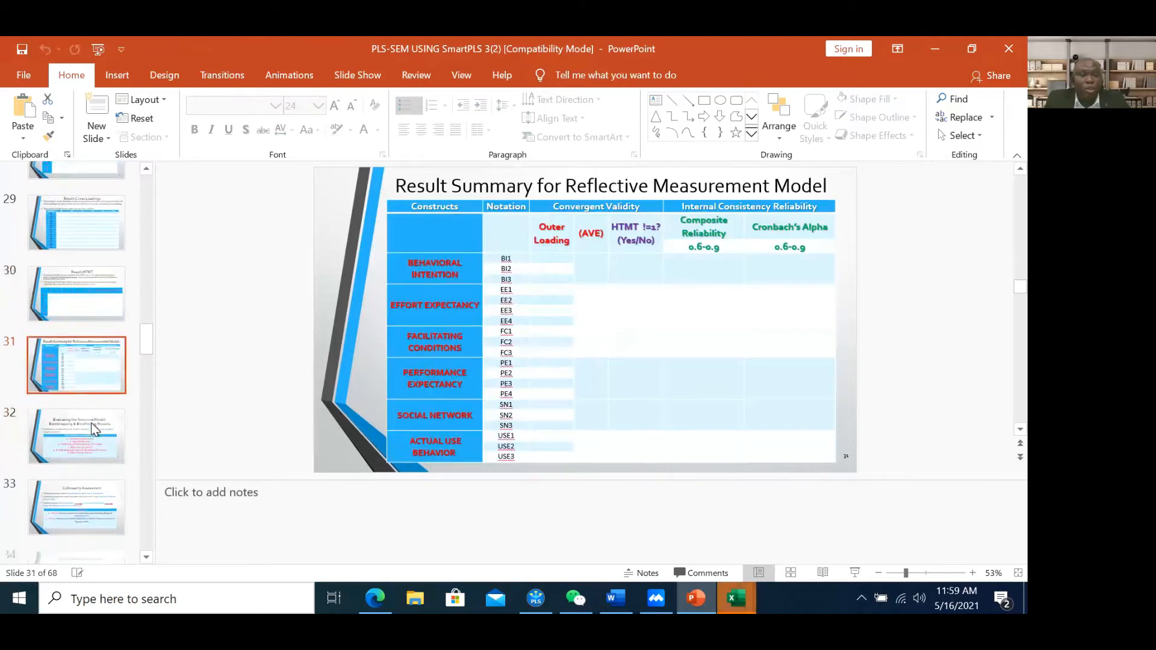
left_click(92, 416)
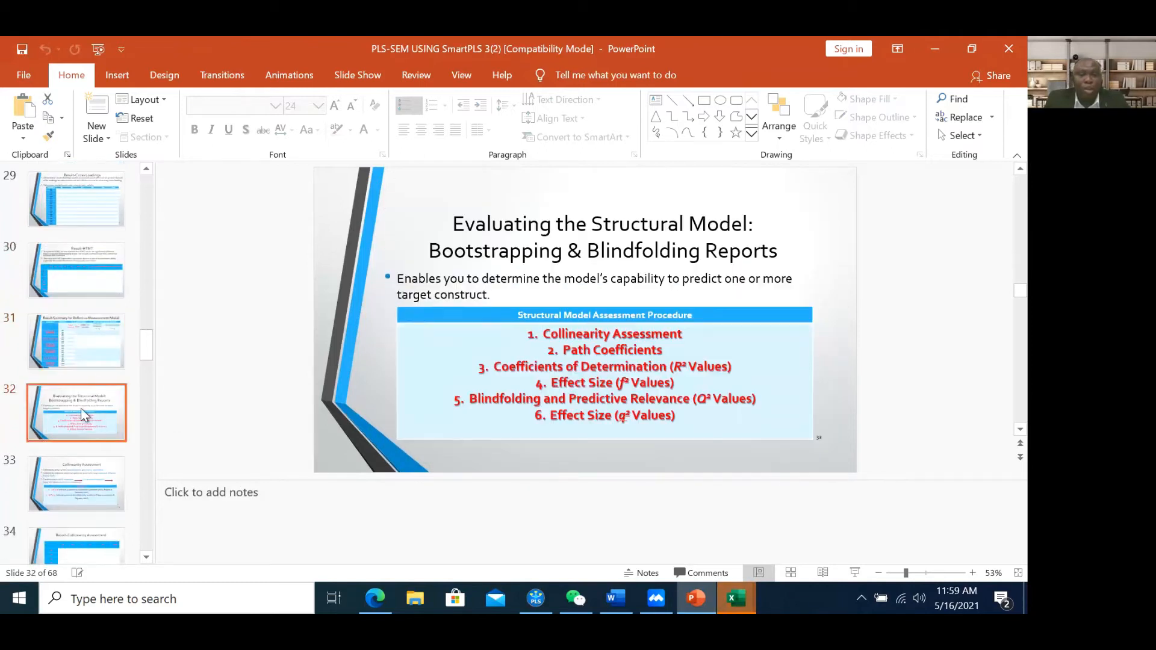
left_click(77, 390)
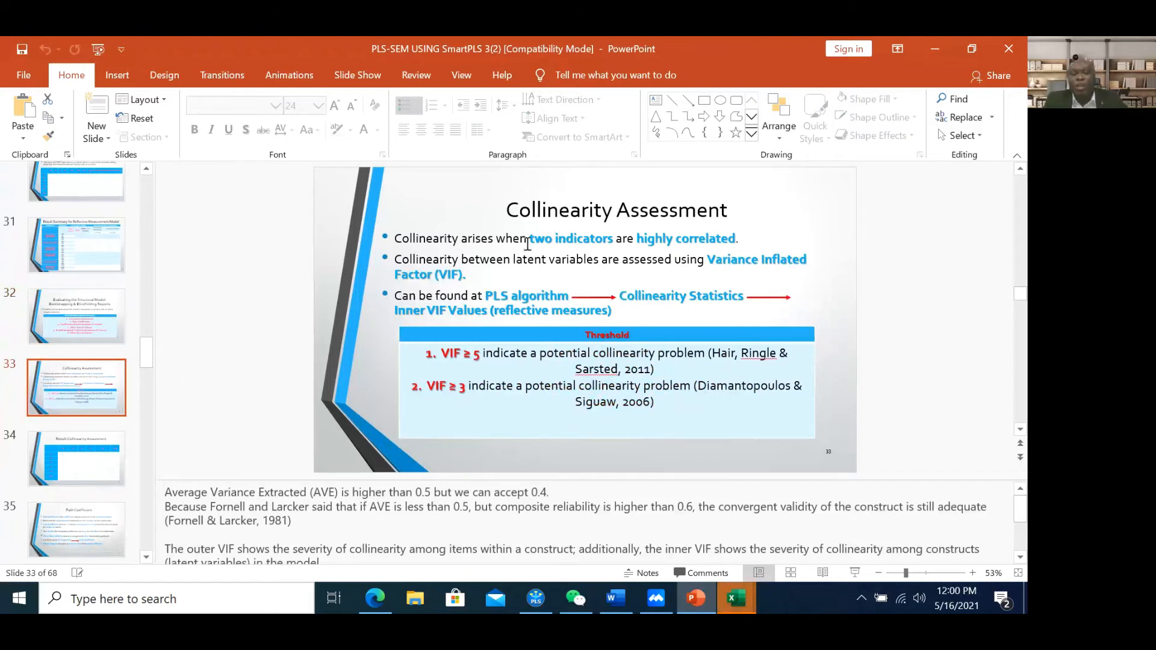
Highlight the VIF ≥ 5 threshold in the table, then switch to the UTAUTboot Excel workbook
left_click_drag(482, 354, 466, 356)
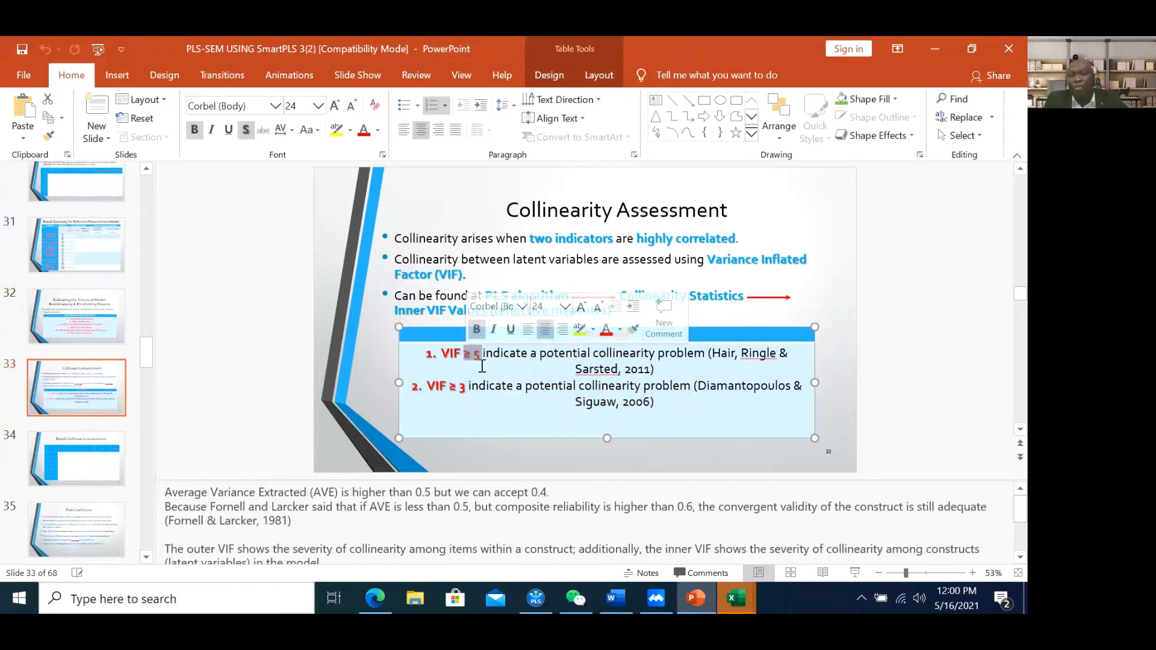
left_click(483, 366)
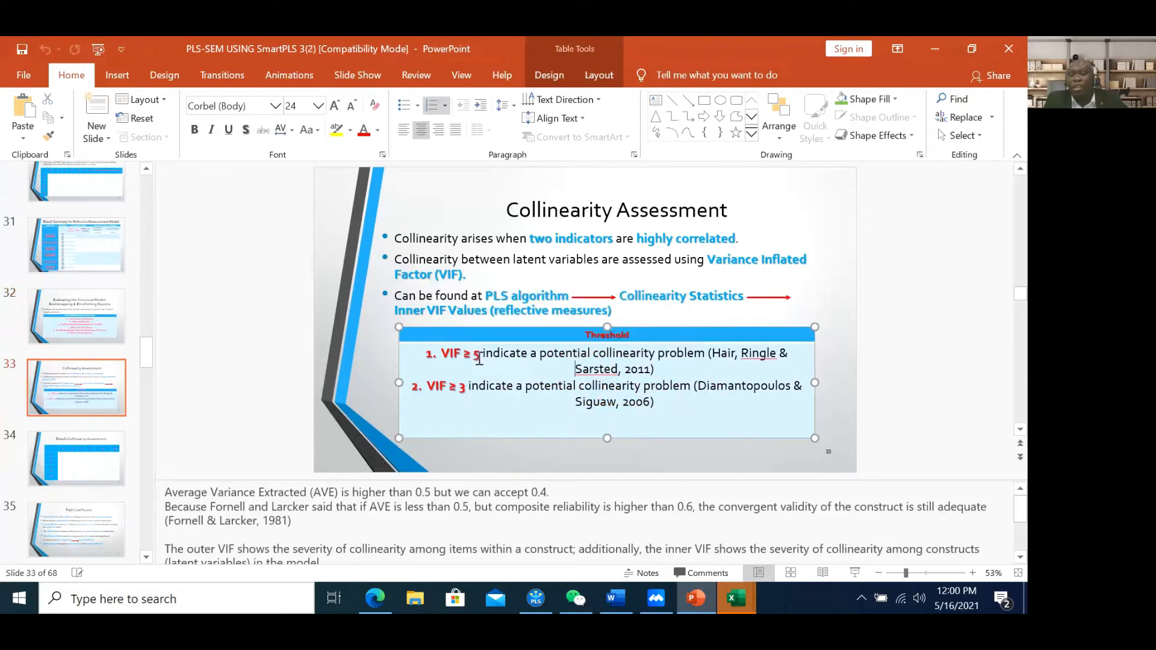
left_click(736, 598)
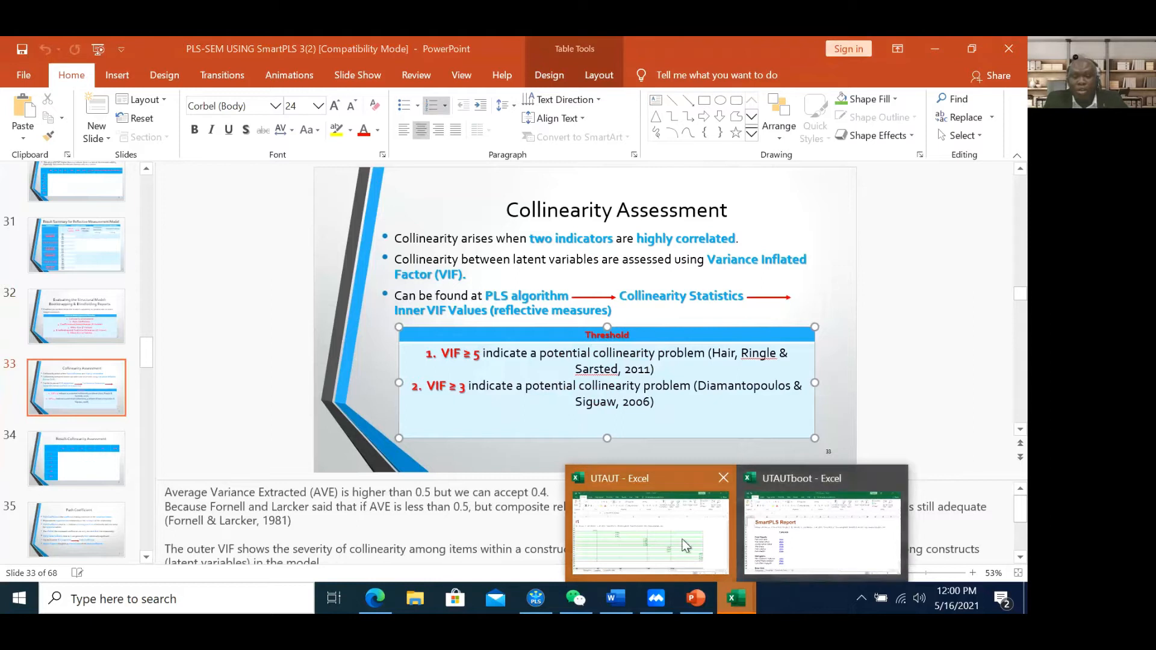
left_click(783, 556)
Follow the Path Coefficients link in UTAUTboot to its Complete sheet results, then switch to the UTAUT workbook
scroll(330, 432, "down", 2)
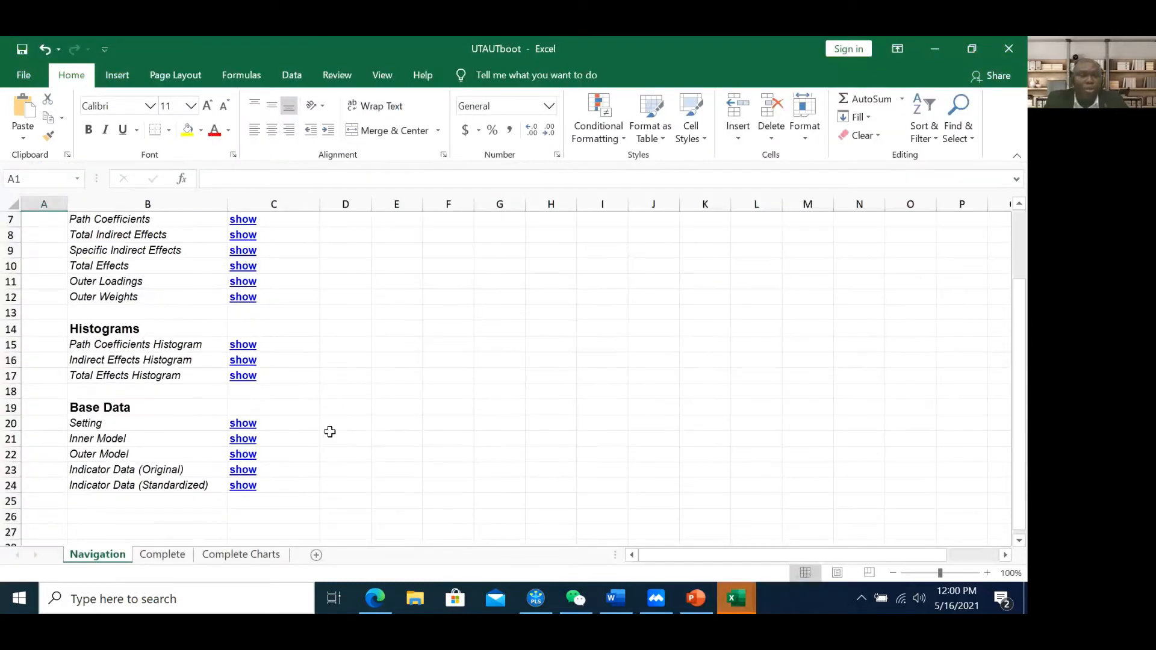
left_click(347, 405)
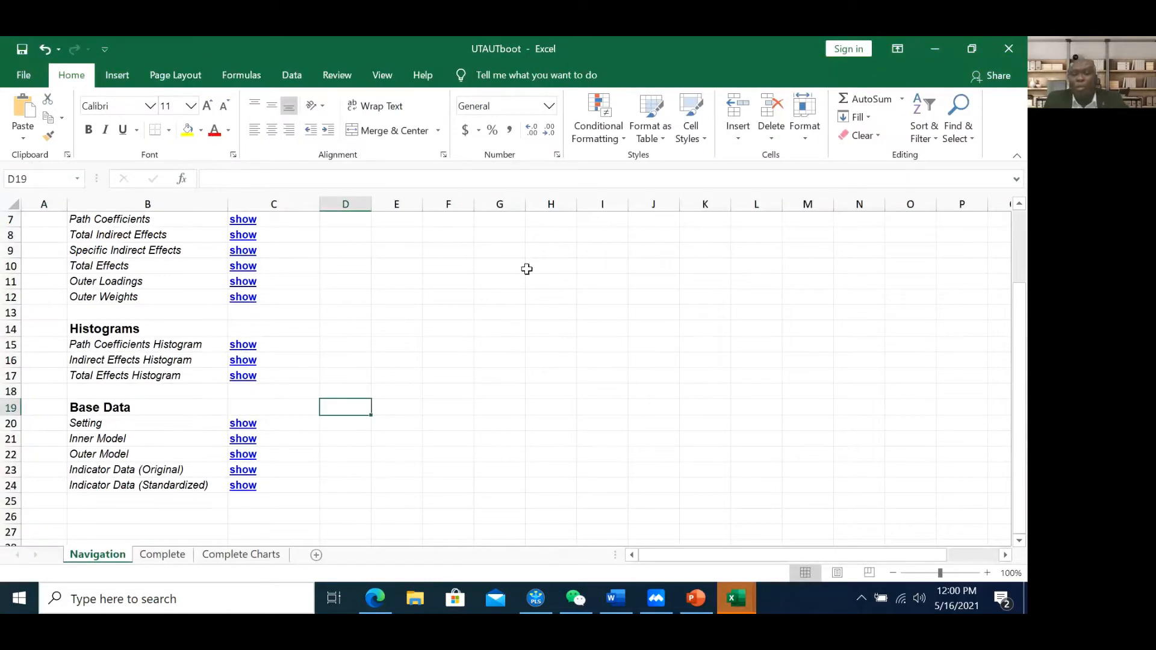
scroll(335, 284, "up", 1)
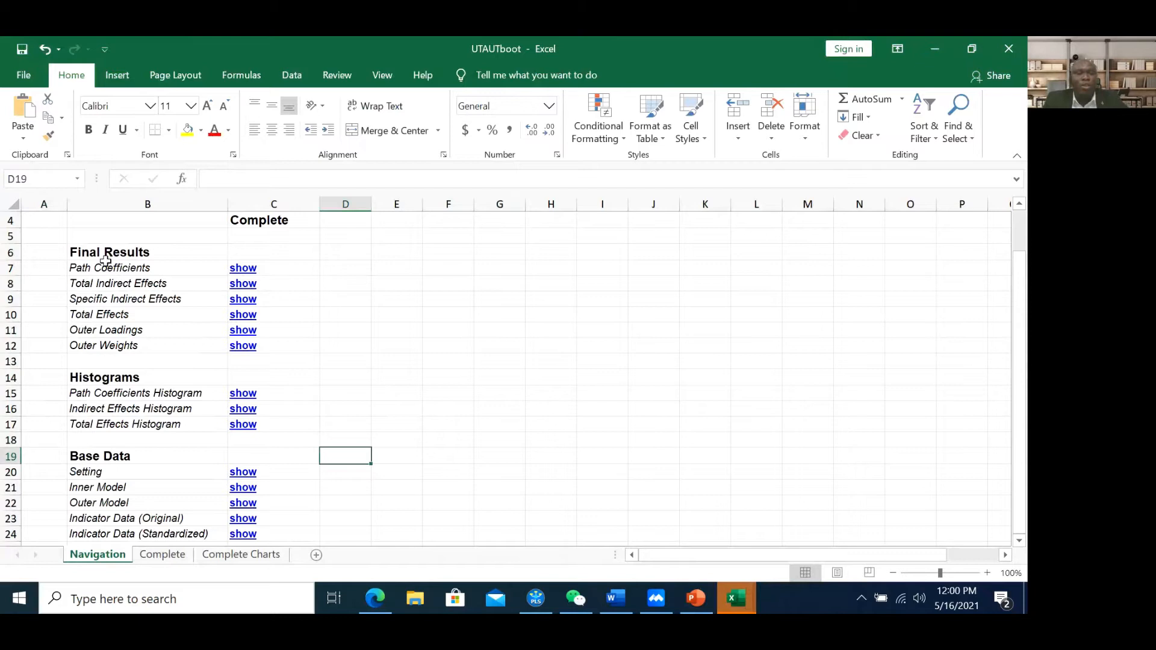
left_click(243, 271)
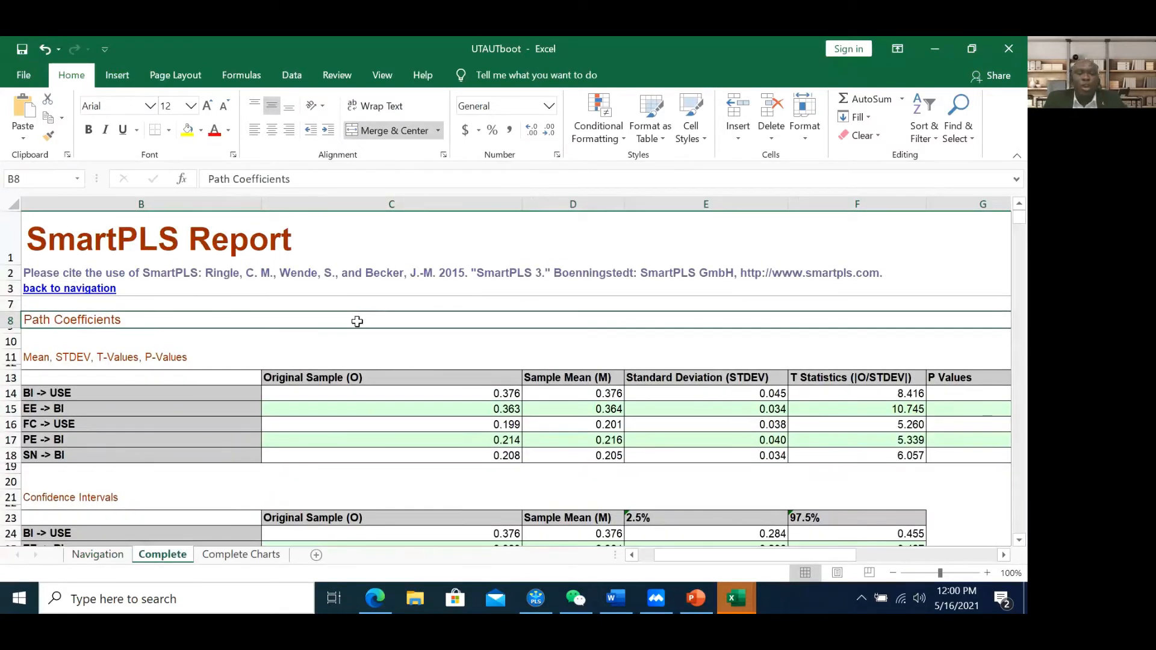
scroll(373, 350, "down", 1)
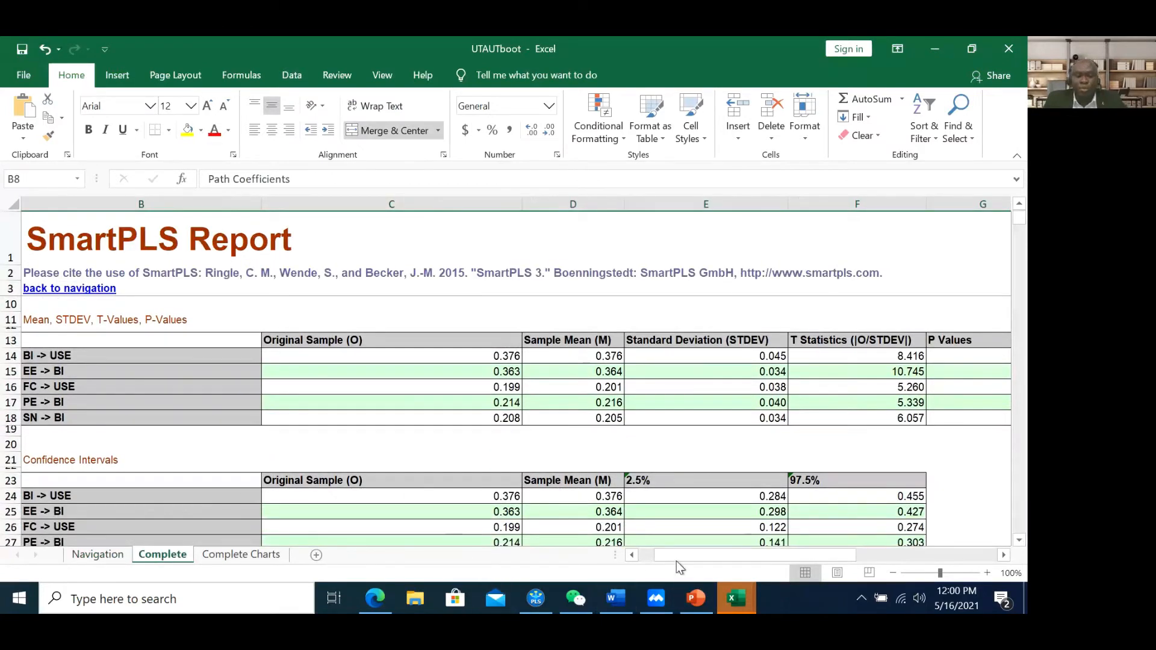
left_click_drag(674, 556, 652, 554)
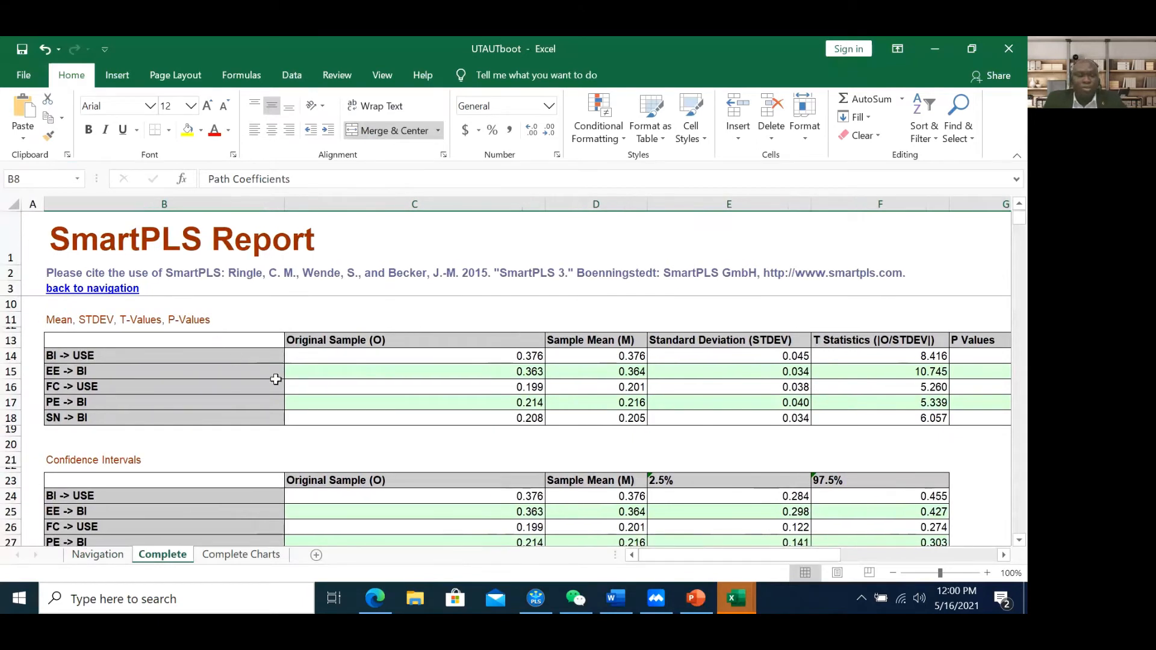
scroll(277, 379, "up", 1)
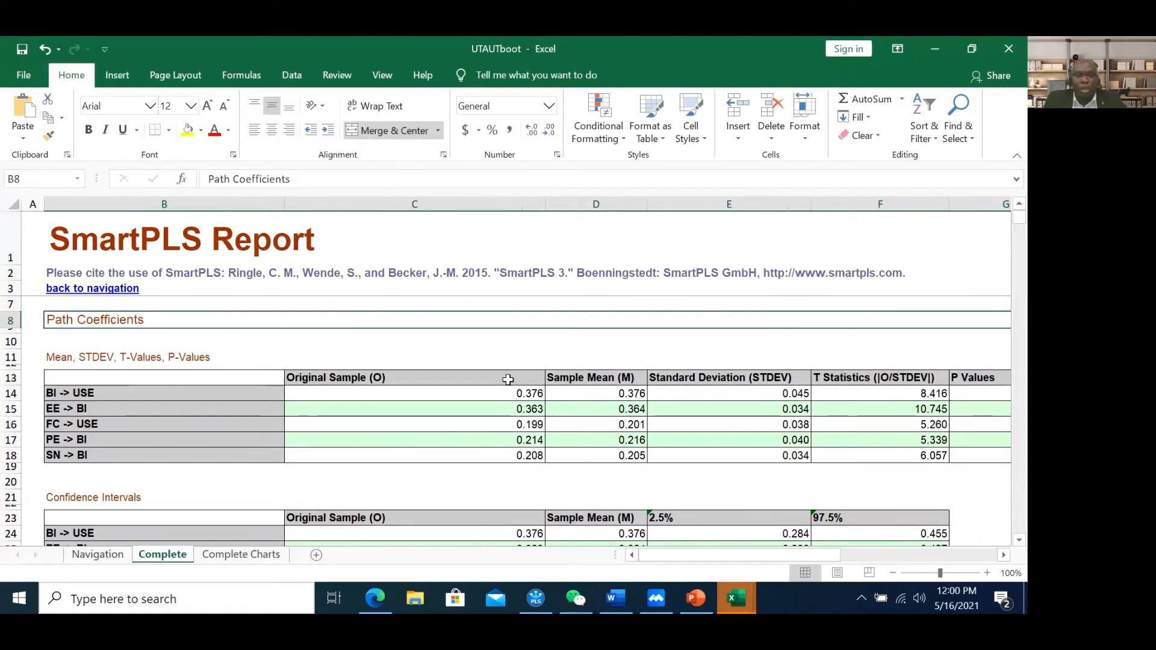
left_click(734, 598)
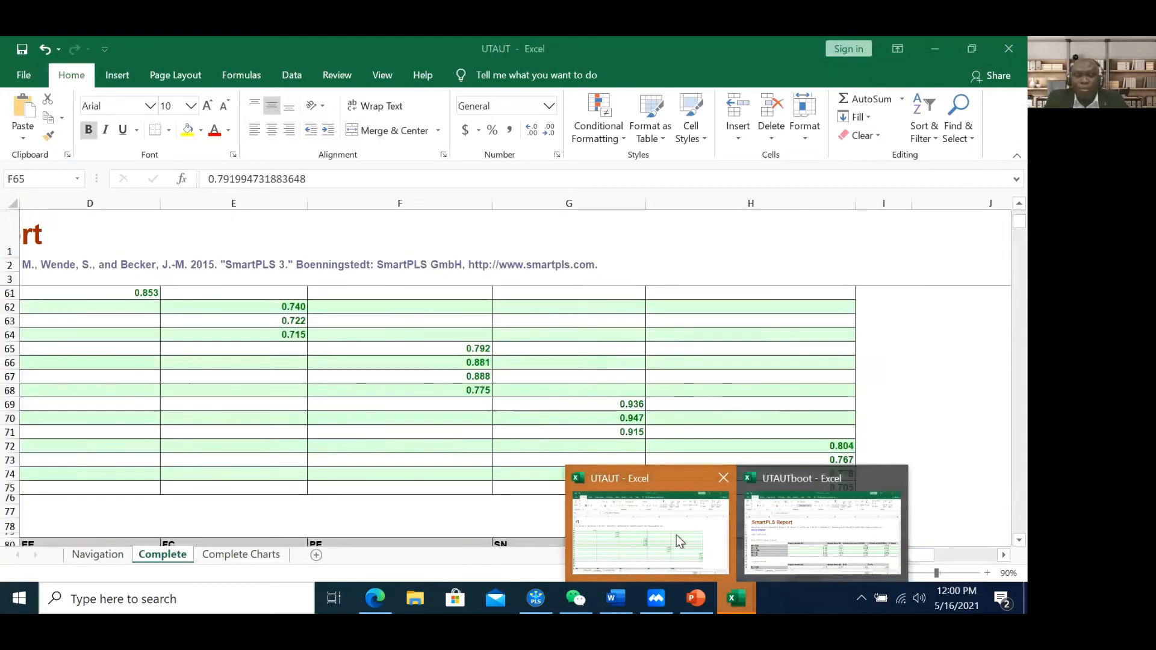
left_click(677, 535)
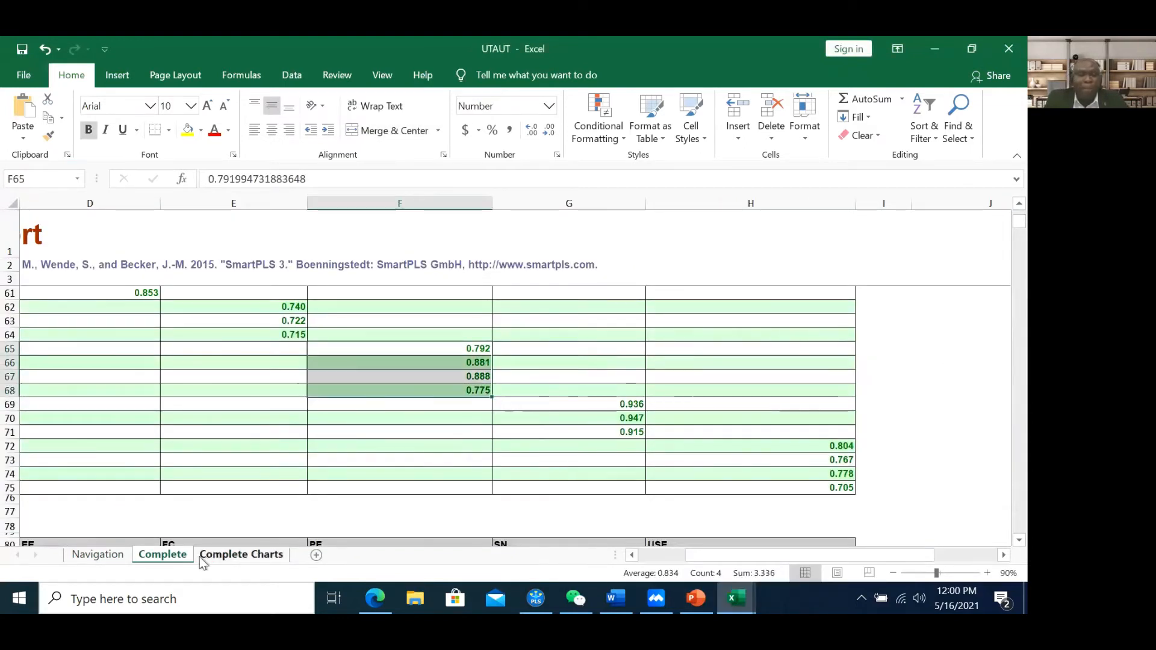
From UTAUT's Navigation sheet, jump to the Collinearity Statistics (VIF) results and check the USE4 value
left_click(89, 554)
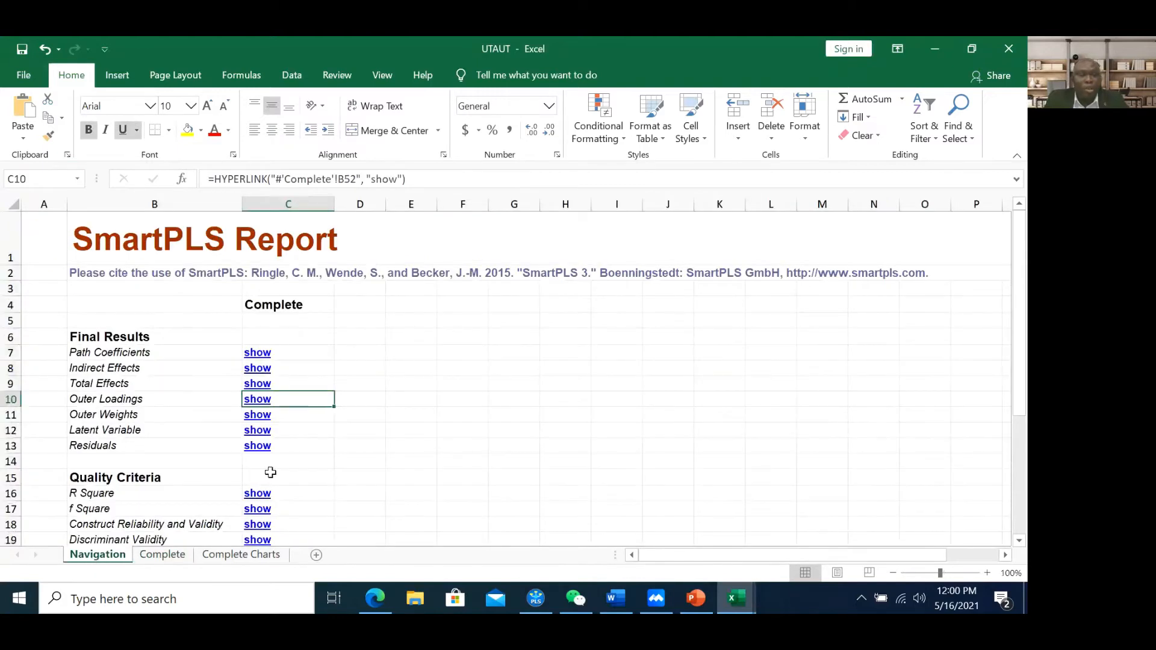
scroll(268, 472, "down", 1)
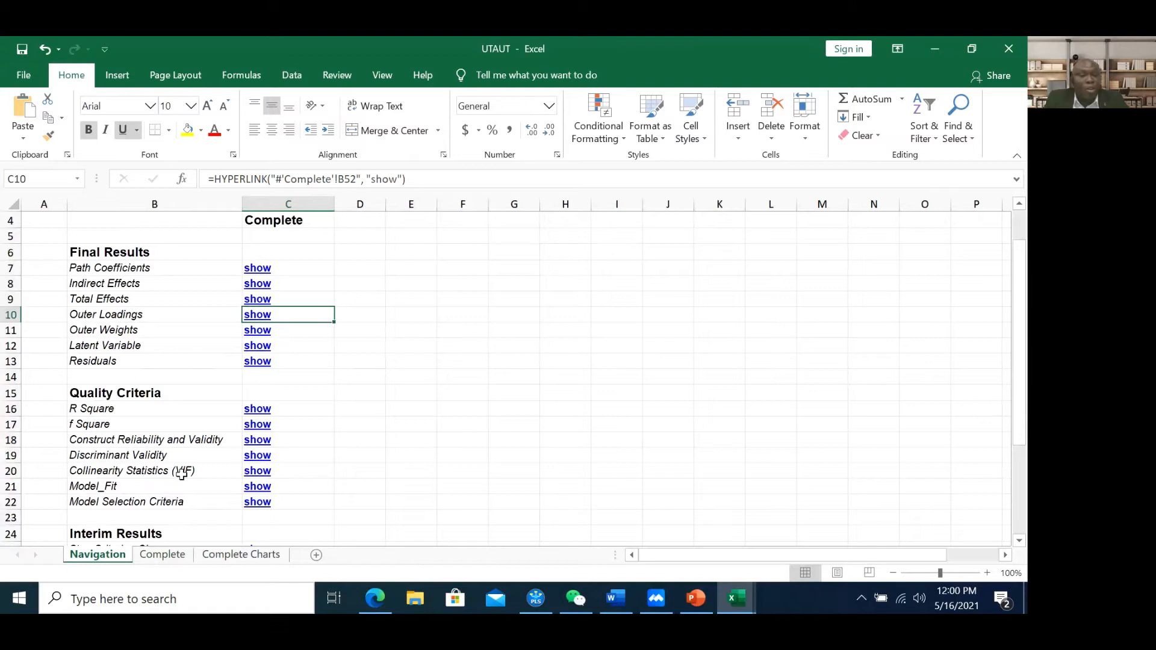
left_click(257, 475)
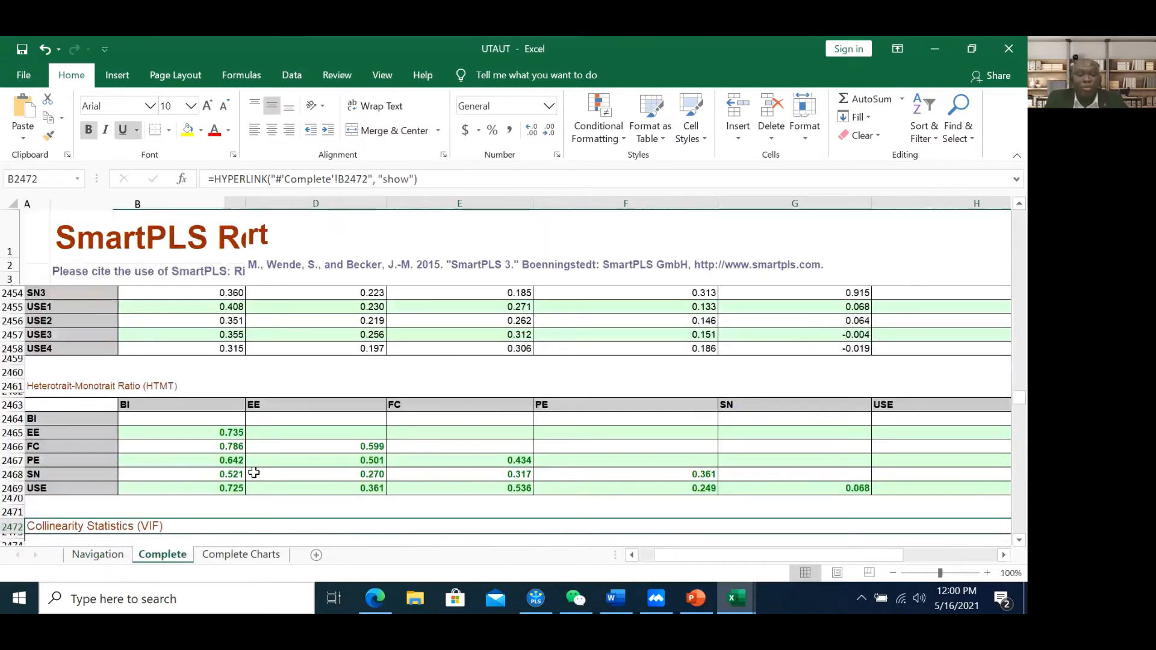
scroll(382, 456, "down", 5)
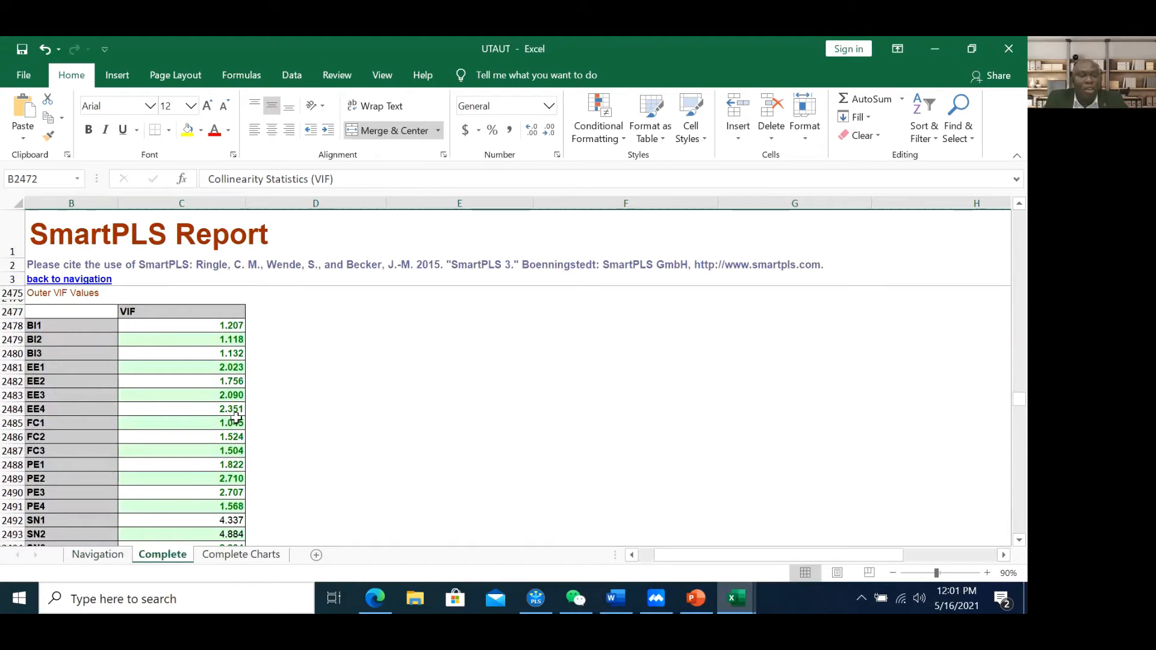
scroll(207, 403, "up", 3)
scroll(206, 403, "down", 4)
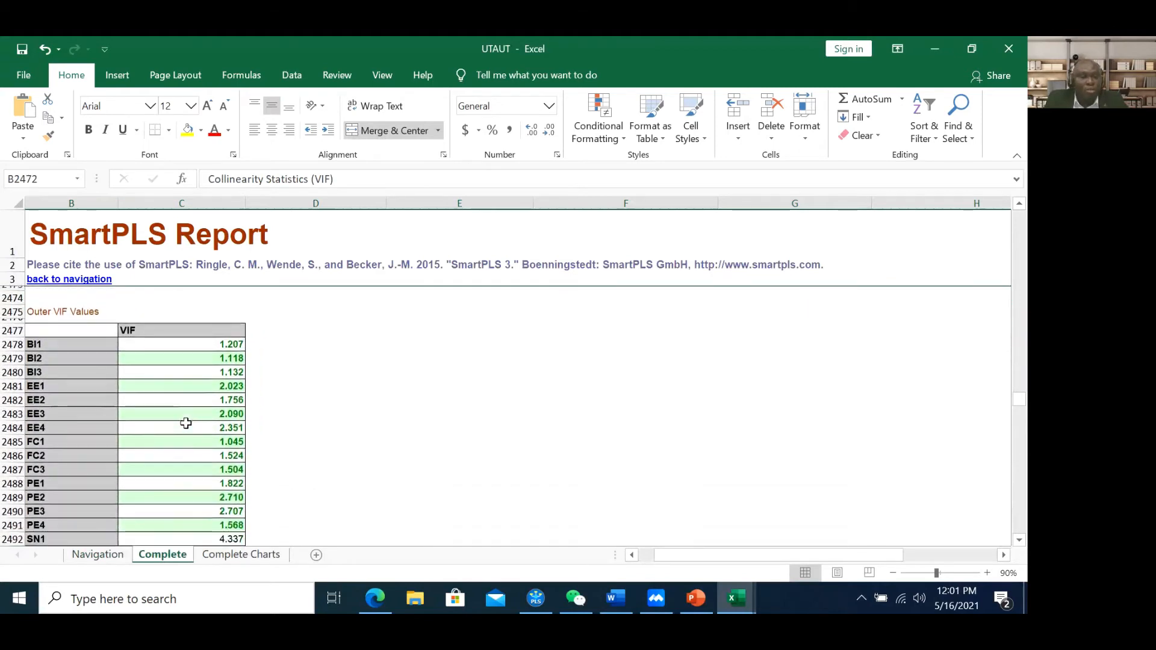
scroll(208, 392, "down", 1)
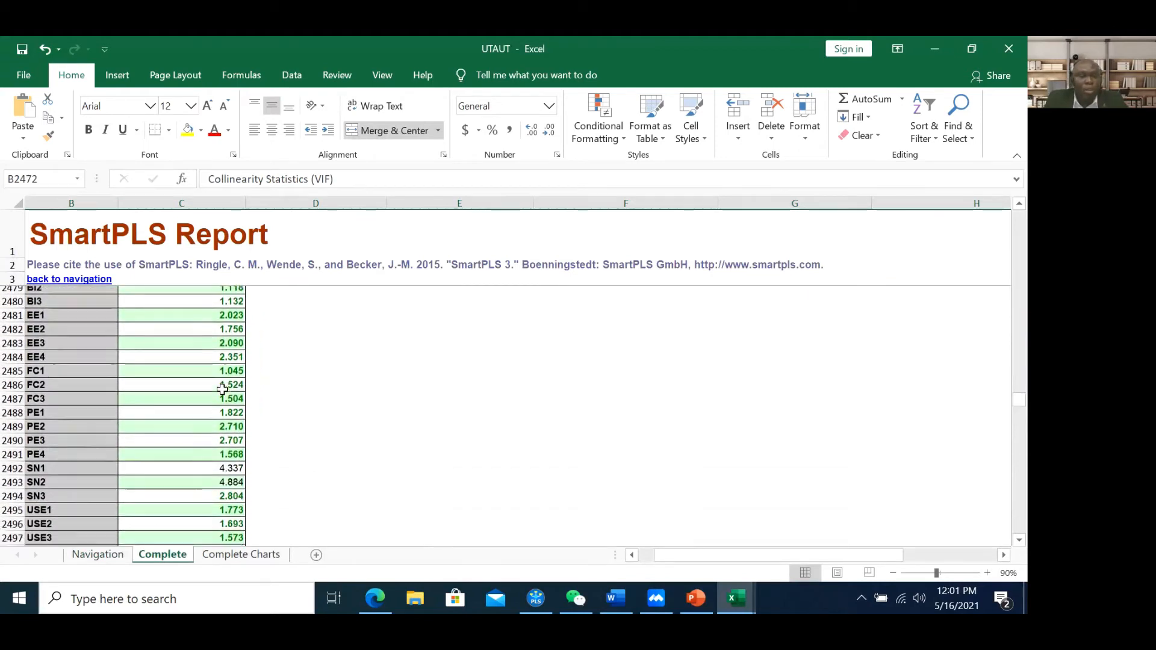
scroll(226, 507, "down", 1)
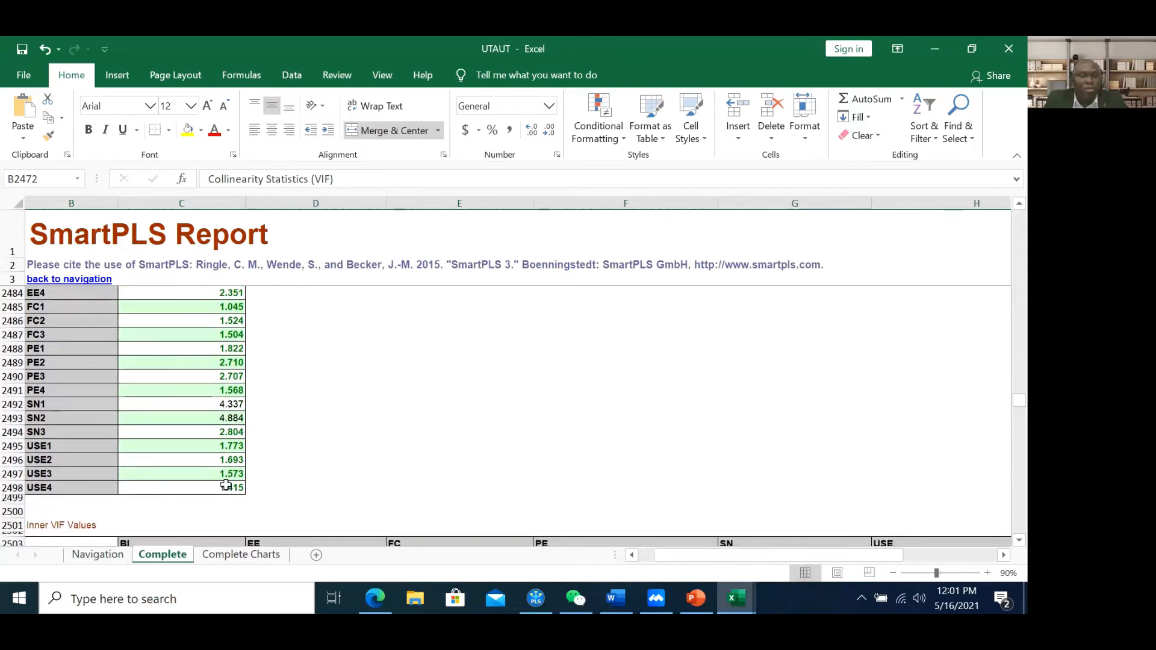
left_click(226, 485)
Select the outer VIF values including BI1–BI3, confirming none reach 5, then return to the PowerPoint slide
scroll(226, 485, "up", 3)
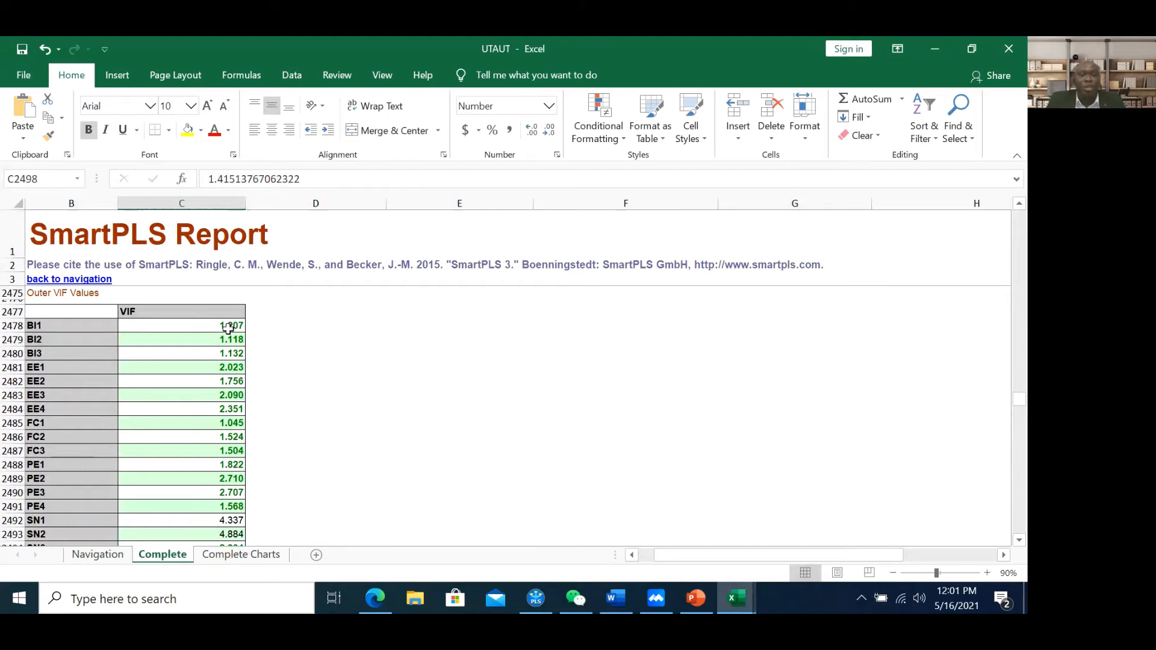
left_click_drag(228, 328, 229, 494)
scroll(185, 334, "down", 1)
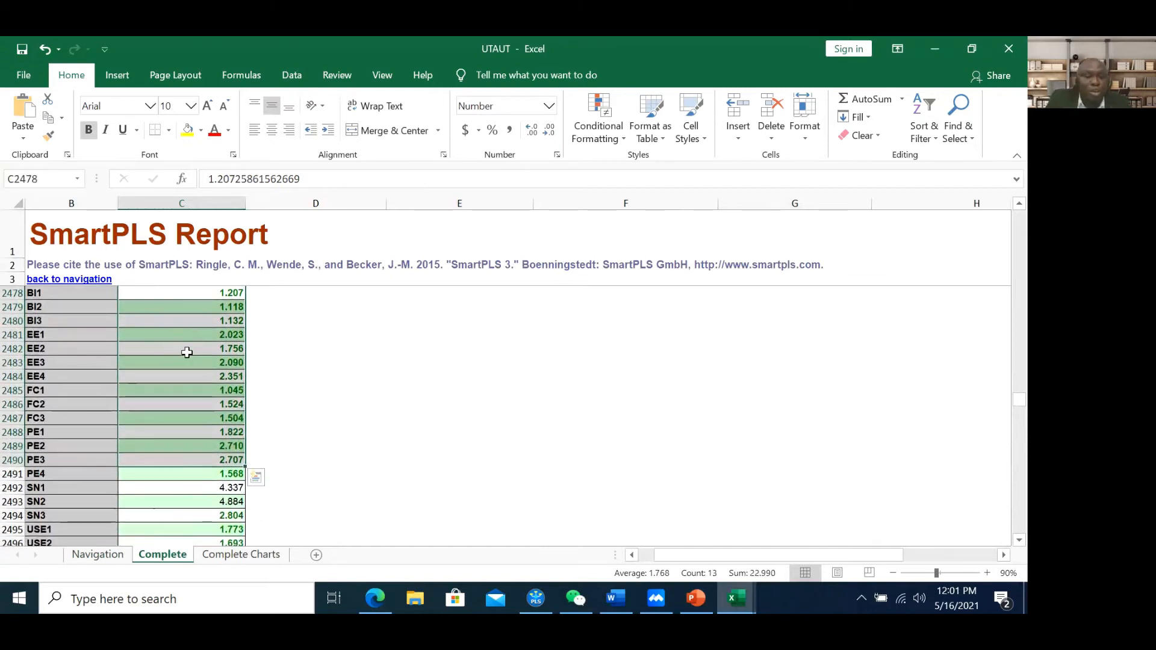
scroll(190, 346, "up", 1)
left_click_drag(195, 327, 198, 438)
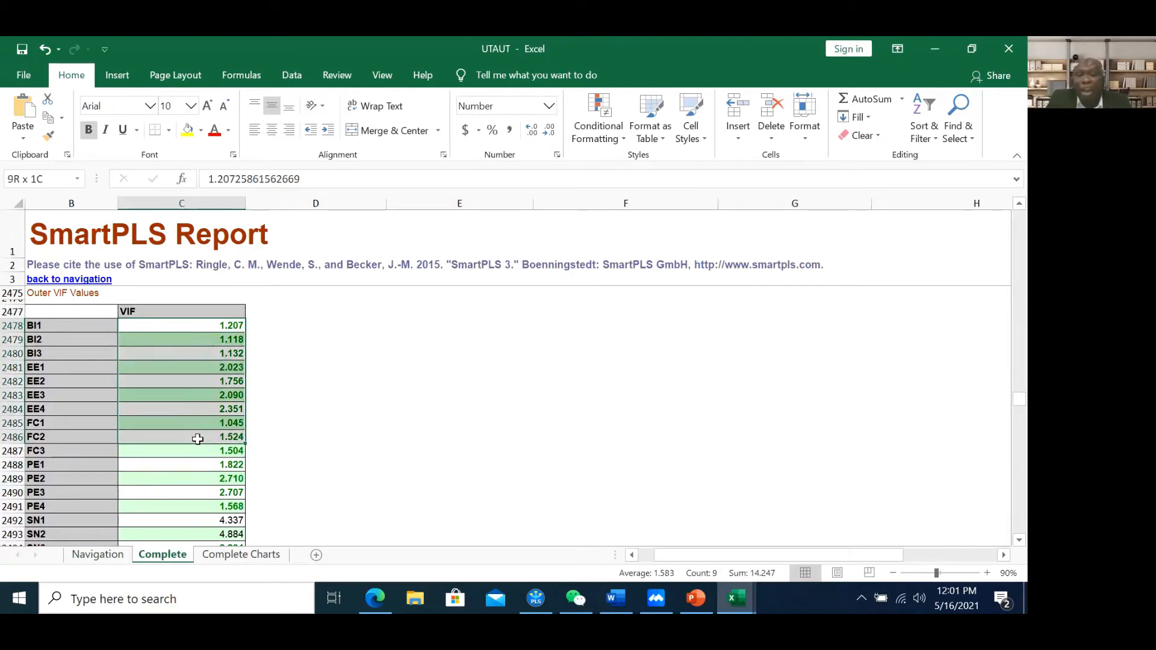
left_click(700, 598)
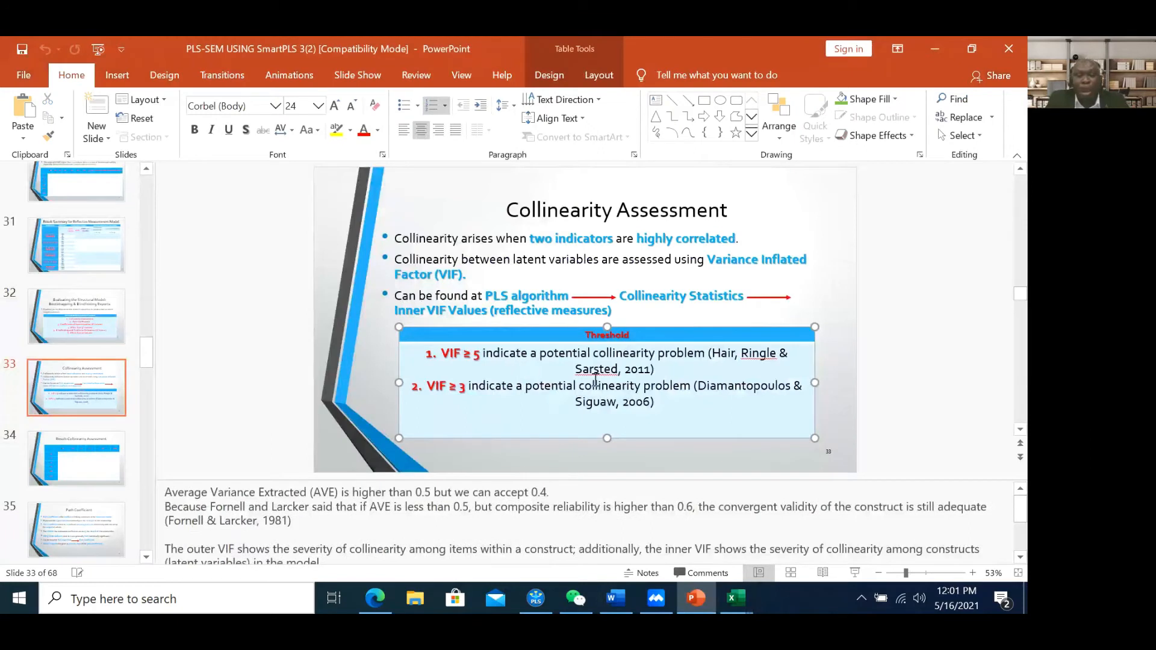
left_click_drag(649, 367, 739, 360)
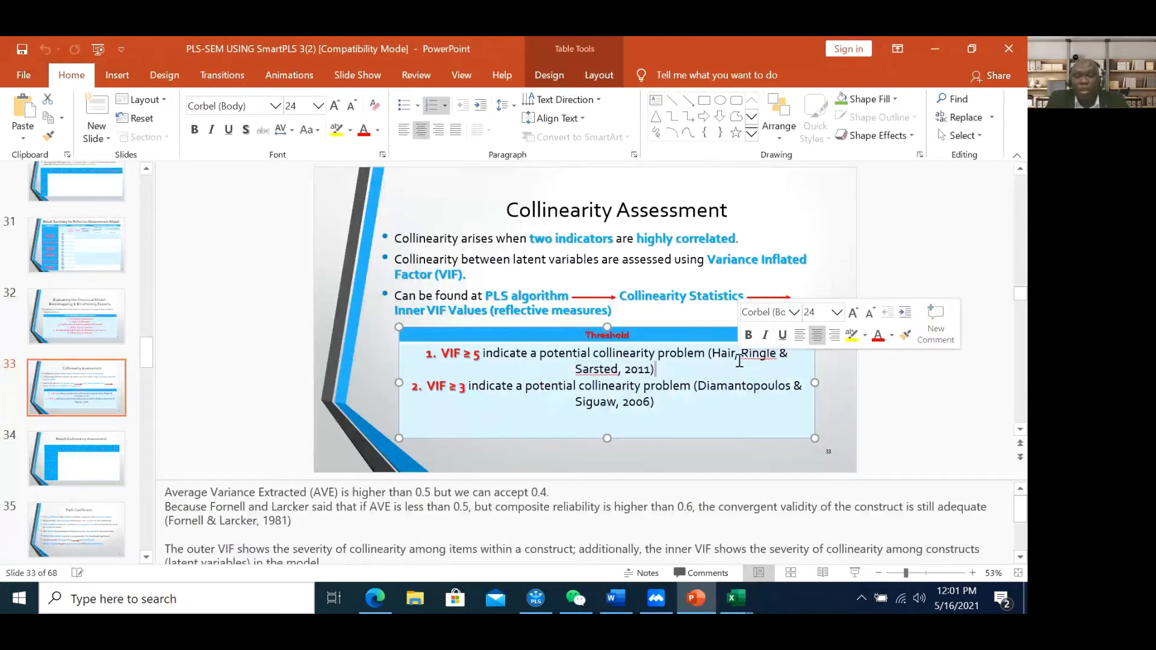
left_click(741, 360)
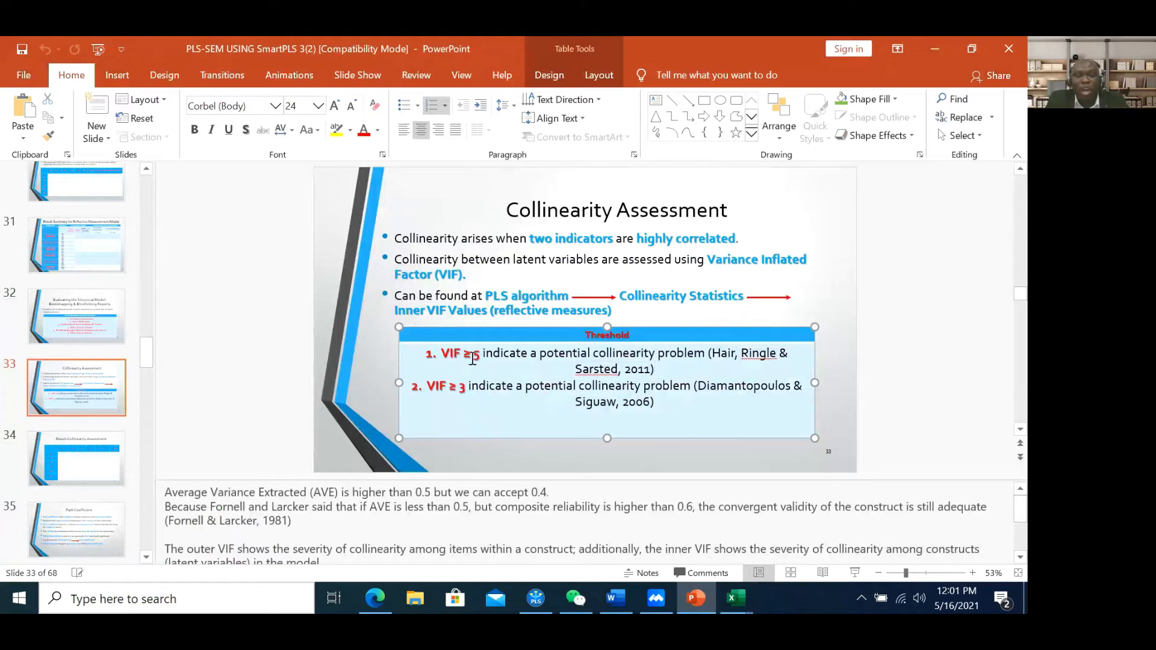
left_click_drag(479, 360, 475, 355)
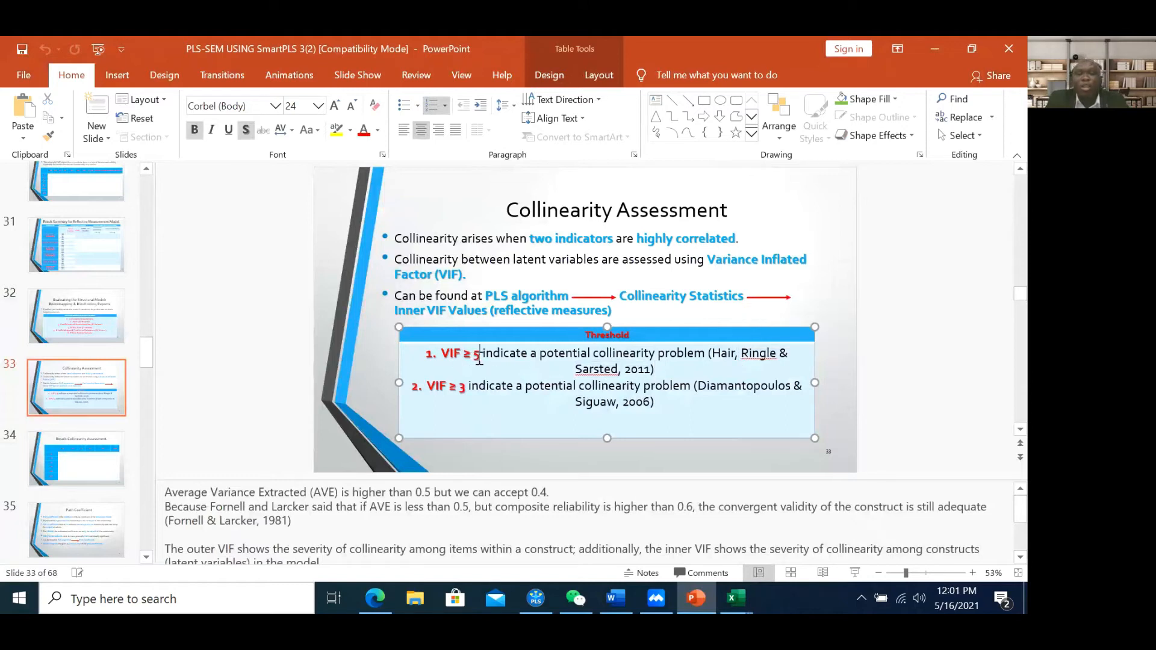
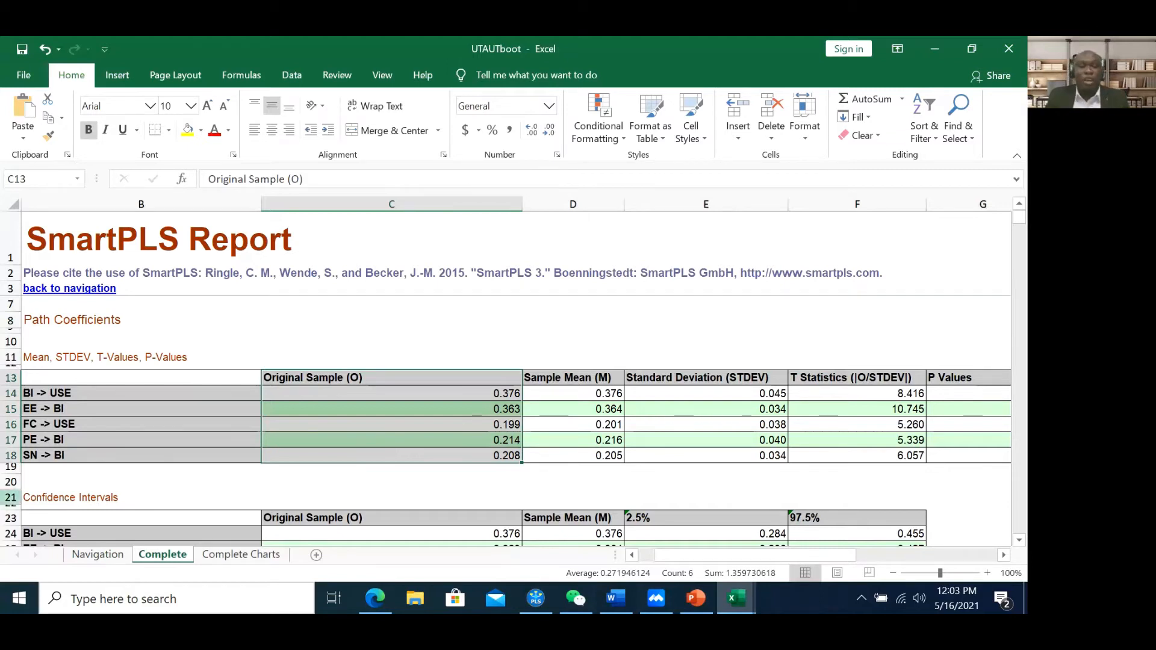
left_click(393, 425)
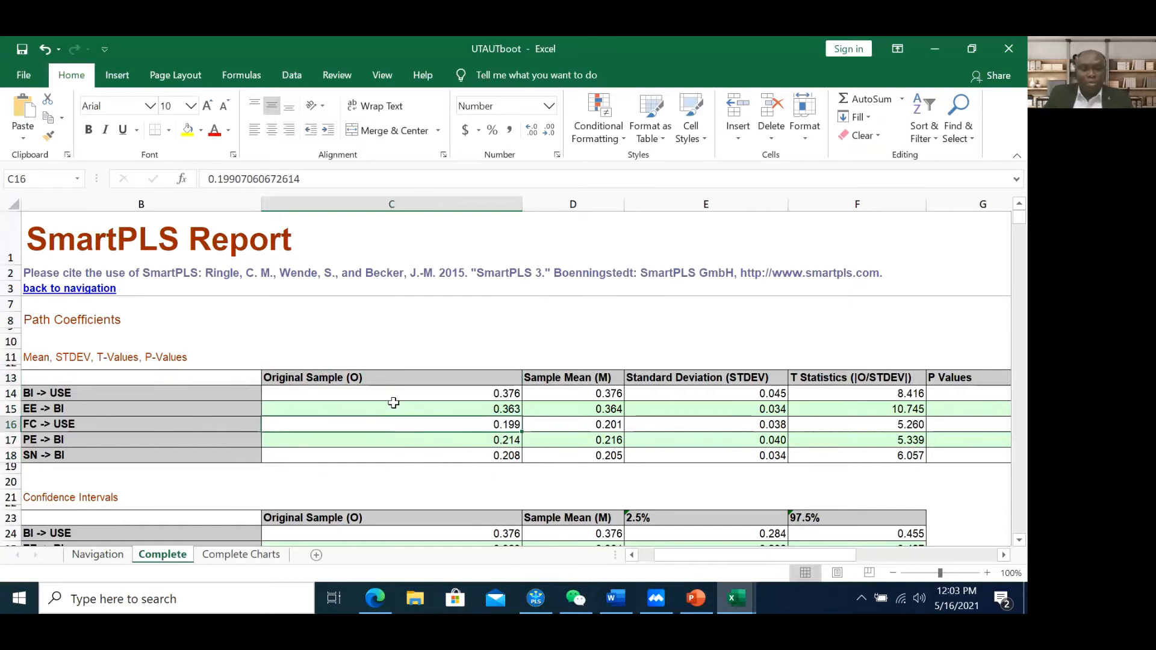
left_click(694, 599)
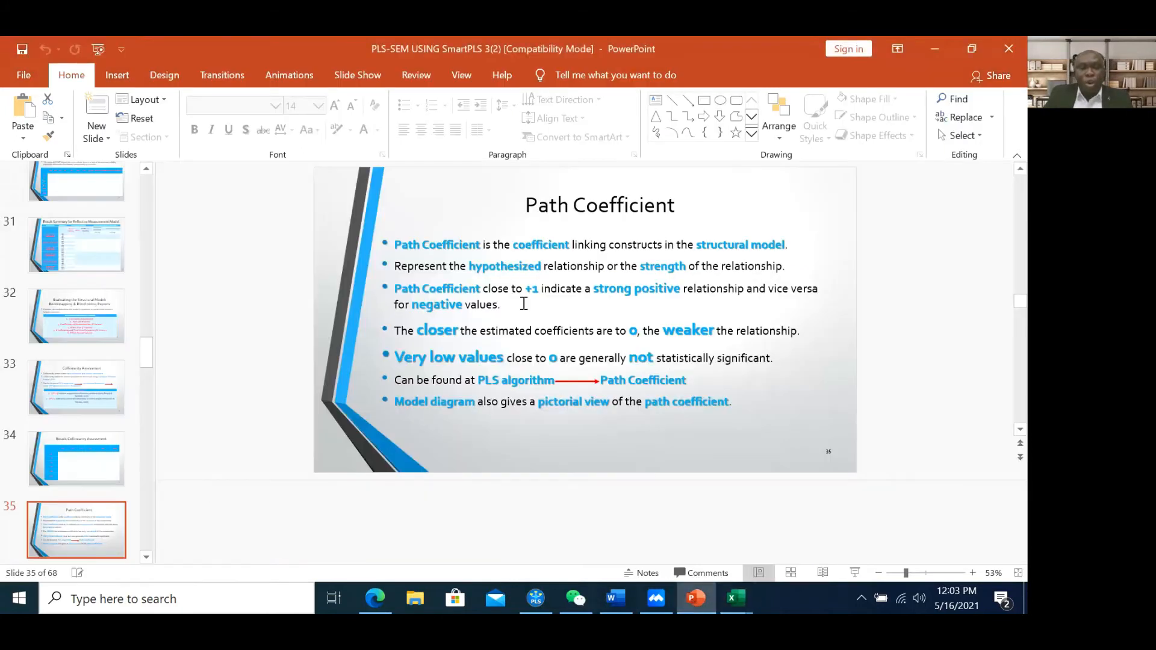
left_click(428, 298)
left_click(421, 246)
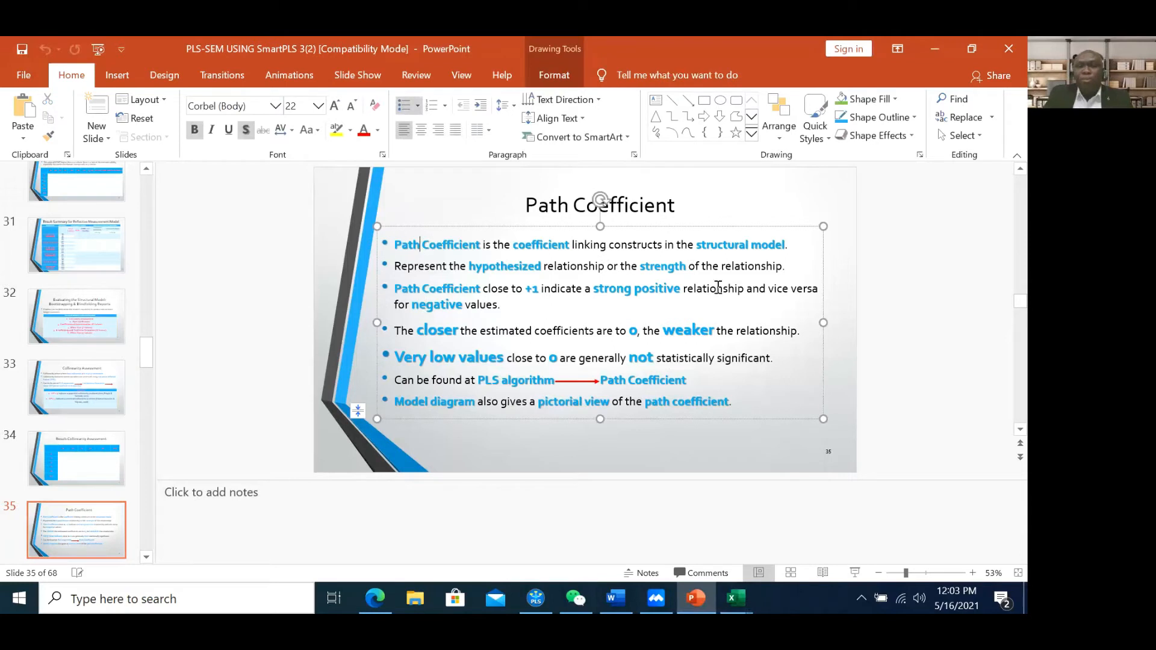
left_click(644, 333)
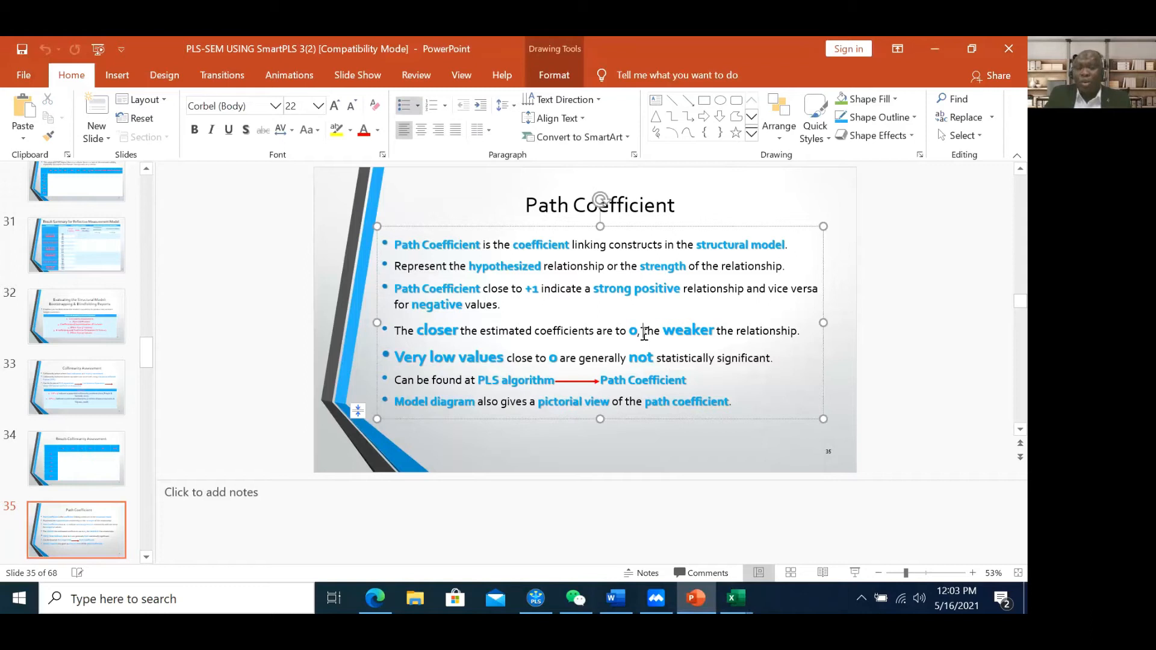
right_click(644, 334)
left_click(647, 341)
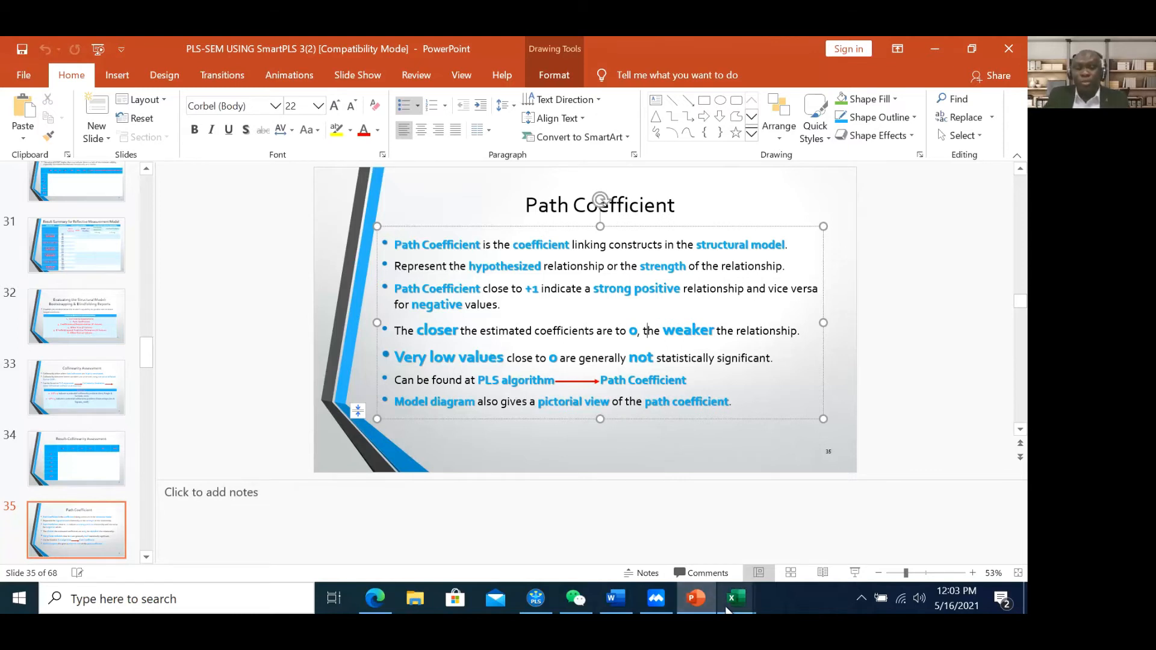
mouse_move(736, 598)
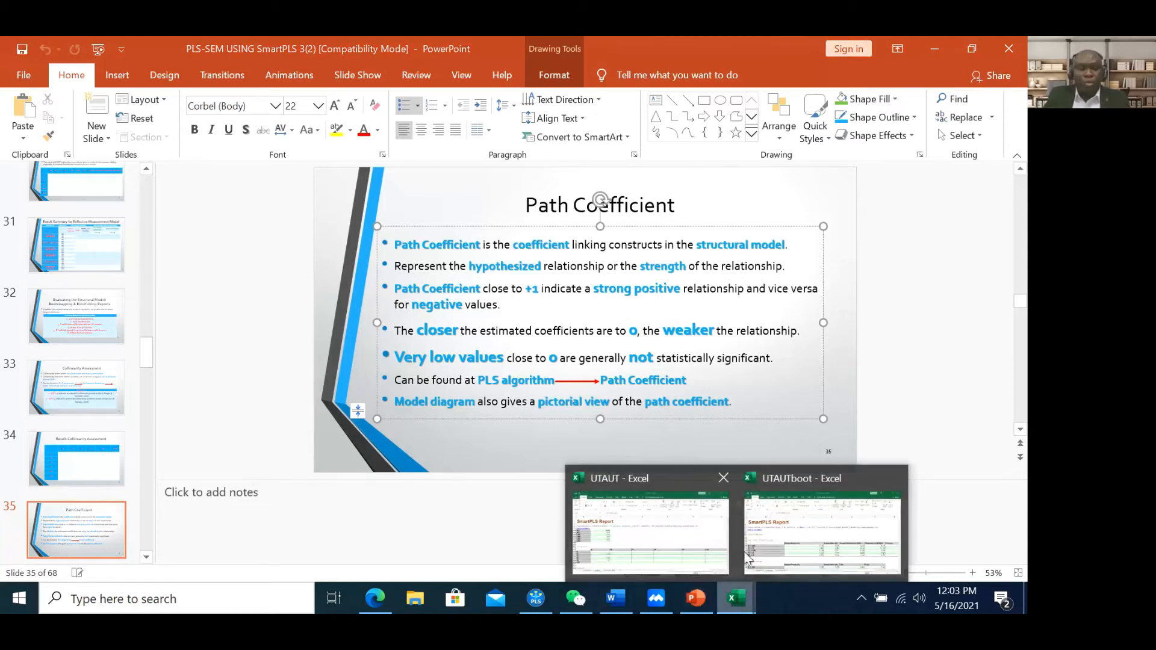
left_click(840, 542)
left_click_drag(488, 399, 485, 455)
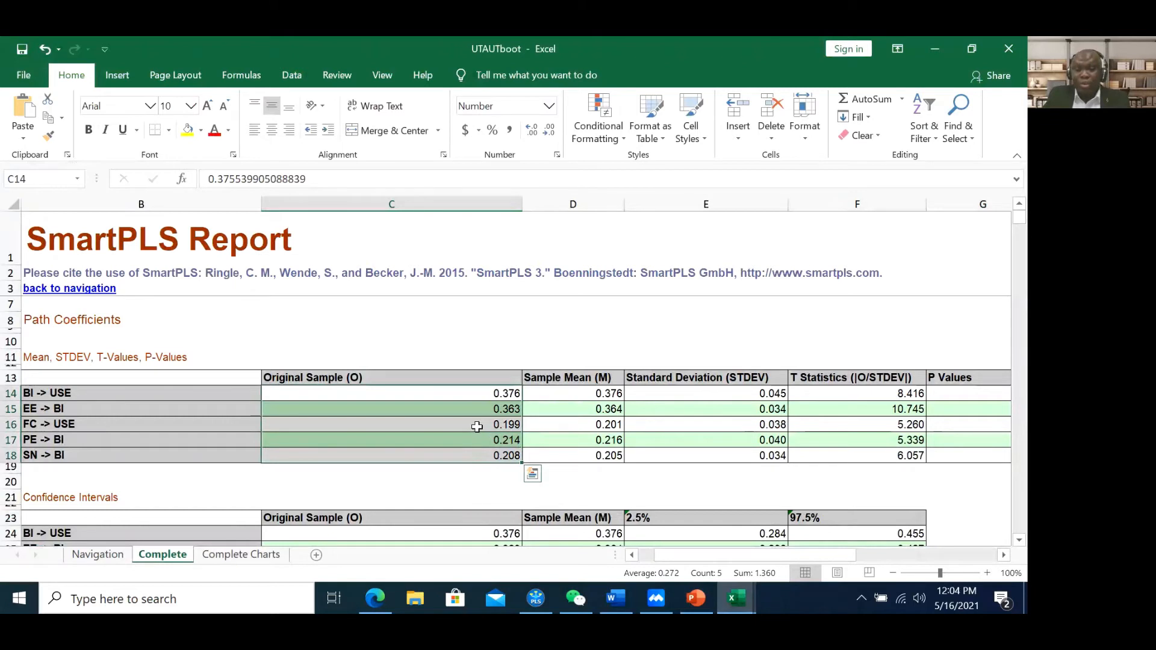
Select the Original Sample (O) column and point out the EE -> BI coefficient
left_click(471, 380)
left_click_drag(471, 380, 481, 453)
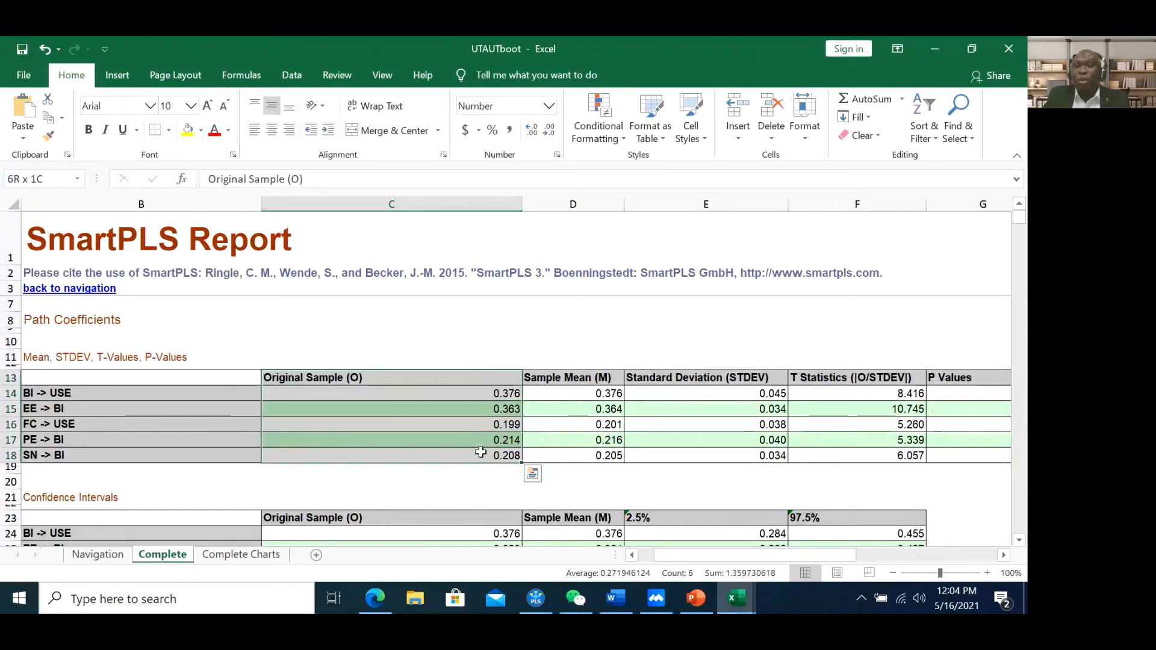
left_click_drag(480, 453, 480, 453)
mouse_move(696, 599)
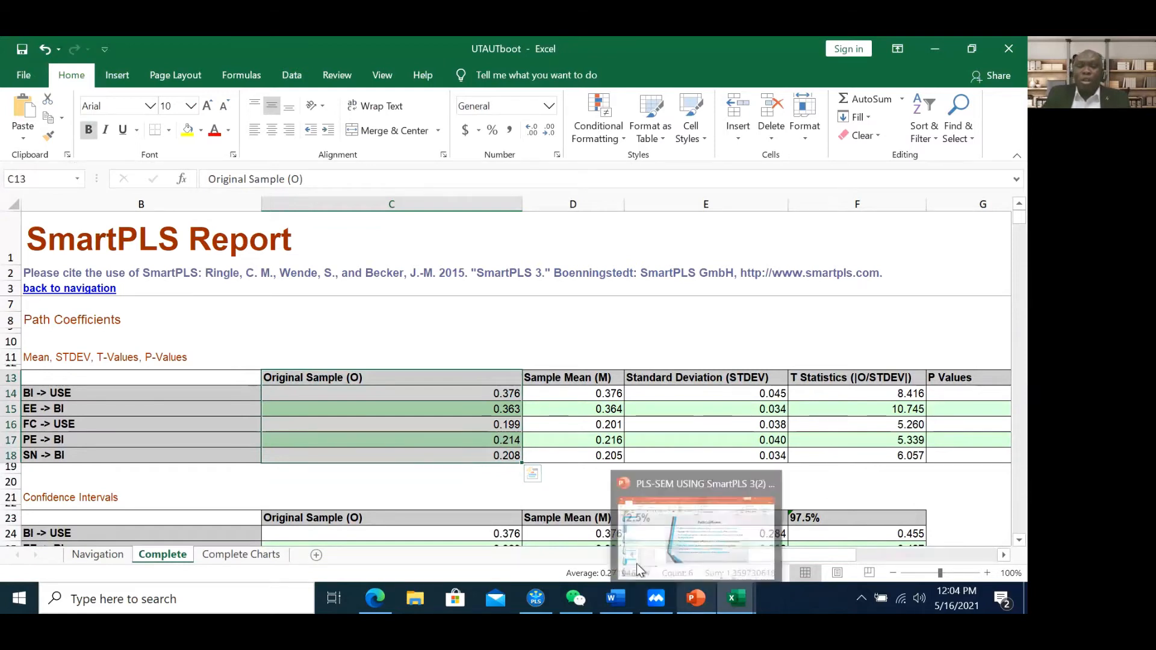
left_click(440, 405)
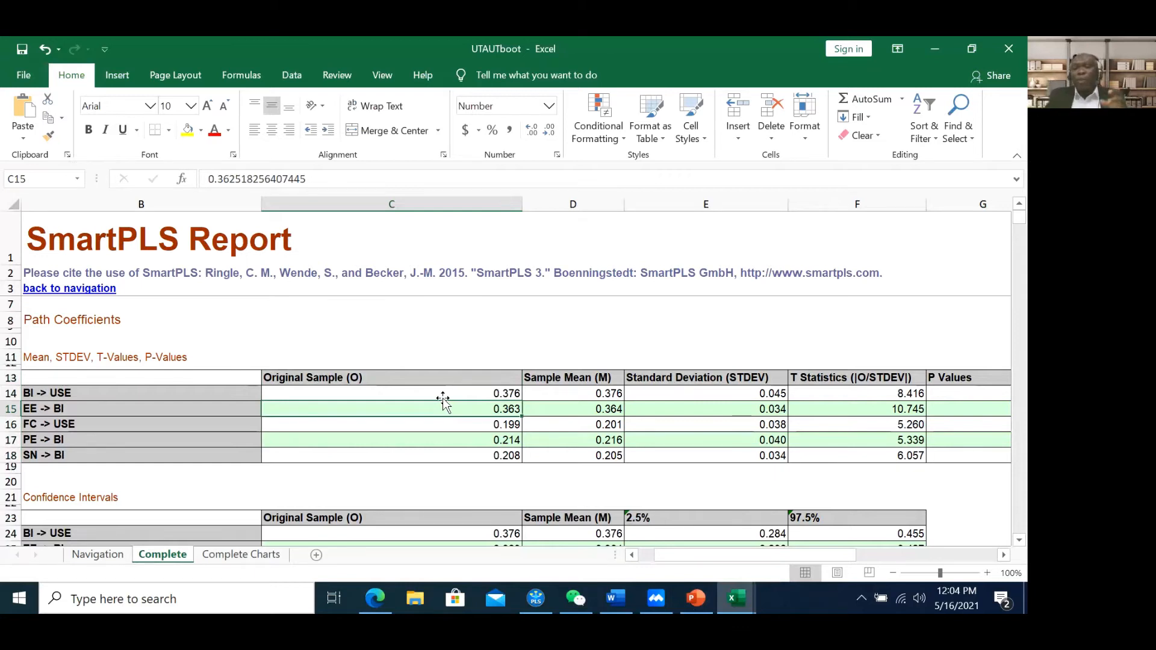
Glance at the presentation slide, then bring the workbook back to the front
left_click(699, 598)
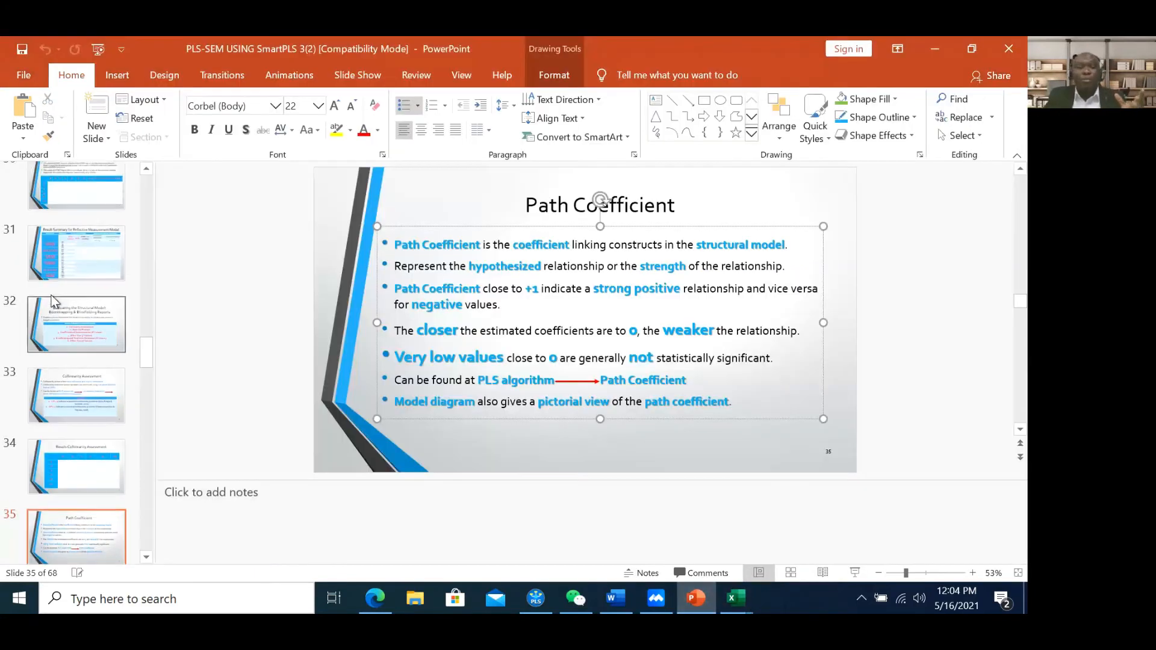
scroll(54, 294, "up", 5)
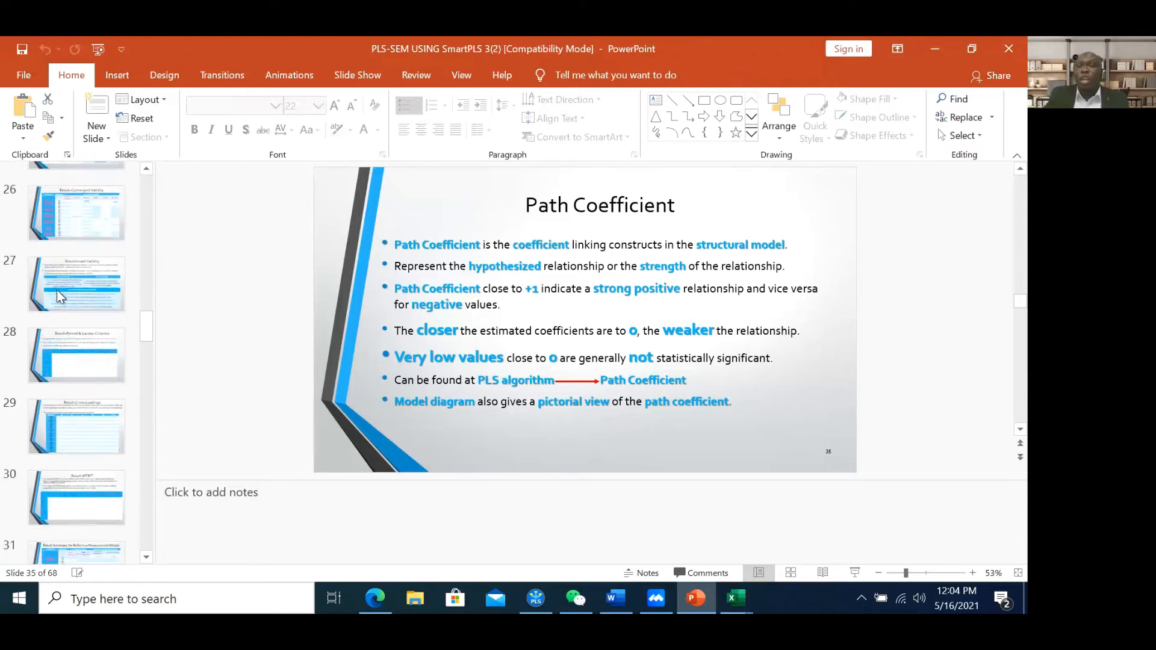
scroll(56, 292, "down", 1)
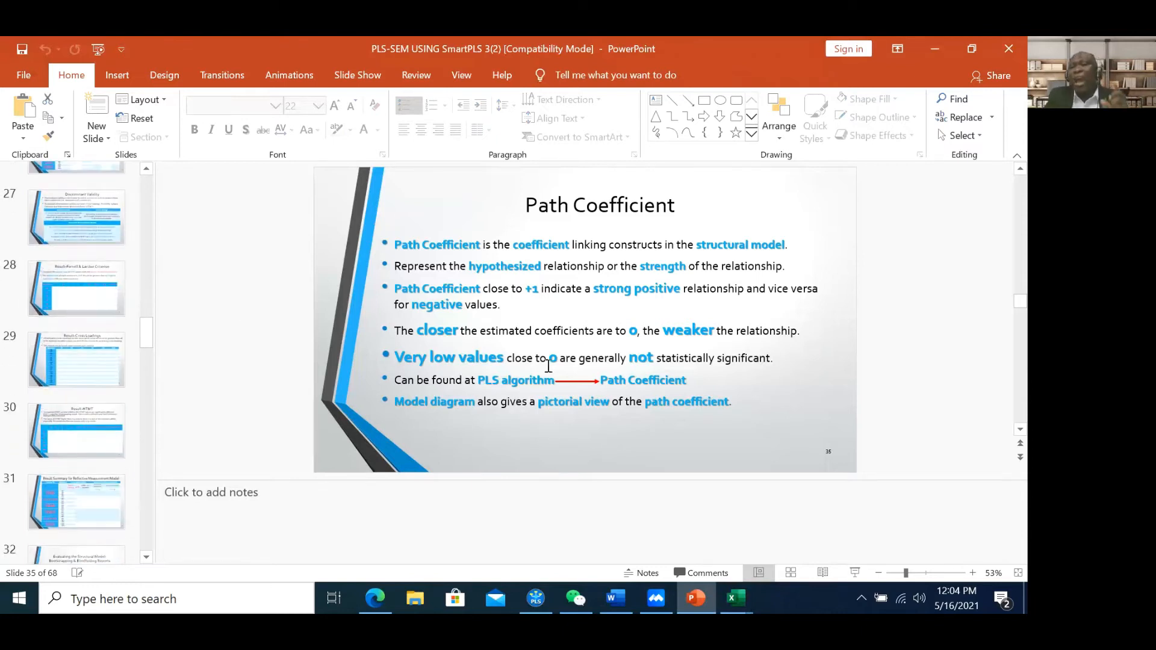
left_click(939, 47)
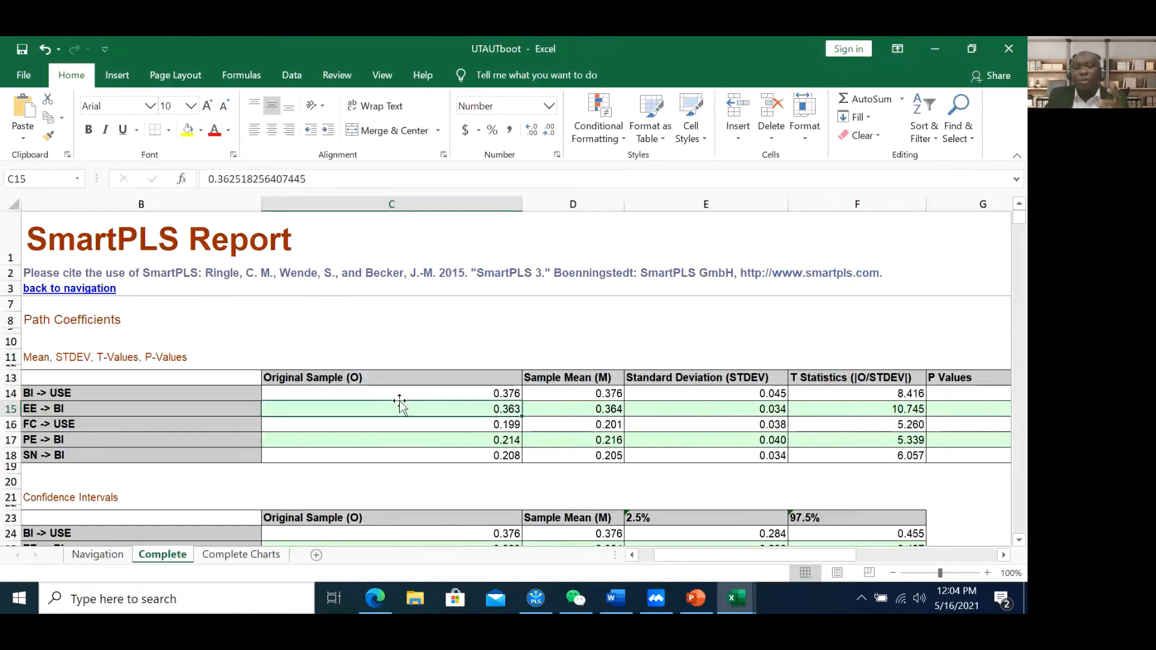
Select the five original sample path coefficients from BI -> USE down, cancelling an accidental cell move
left_click(460, 394)
left_click_drag(460, 394, 469, 457)
left_click(421, 384)
left_click_drag(421, 384, 428, 451)
left_click(421, 408)
left_click_drag(420, 402, 432, 430)
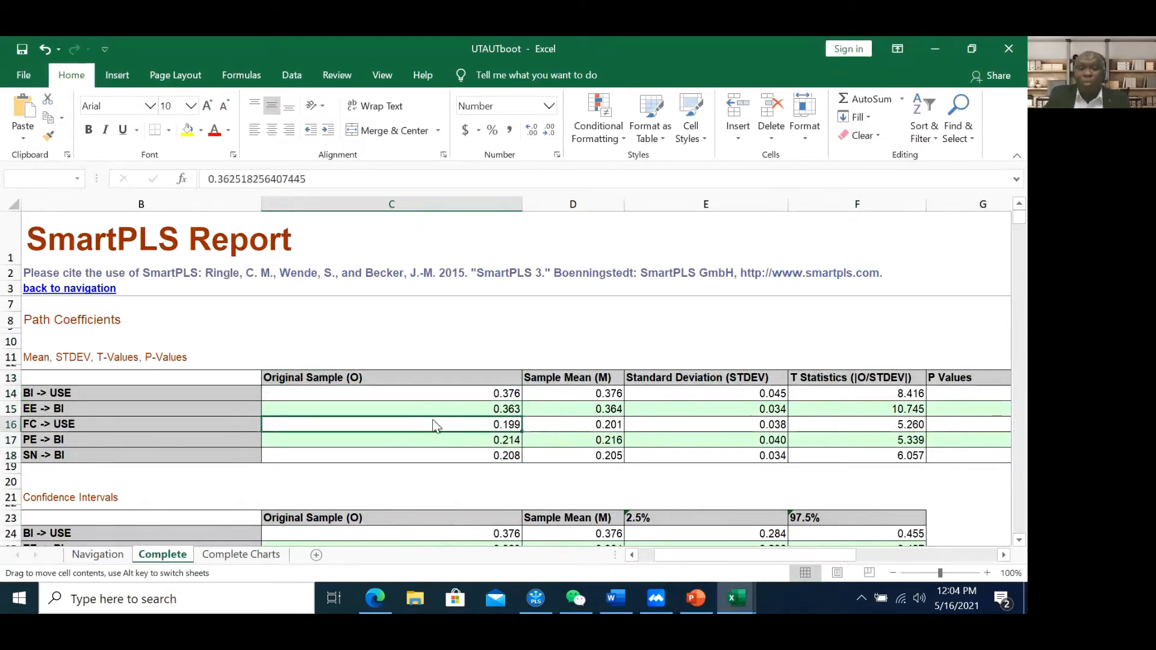
left_click(547, 362)
left_click(476, 395)
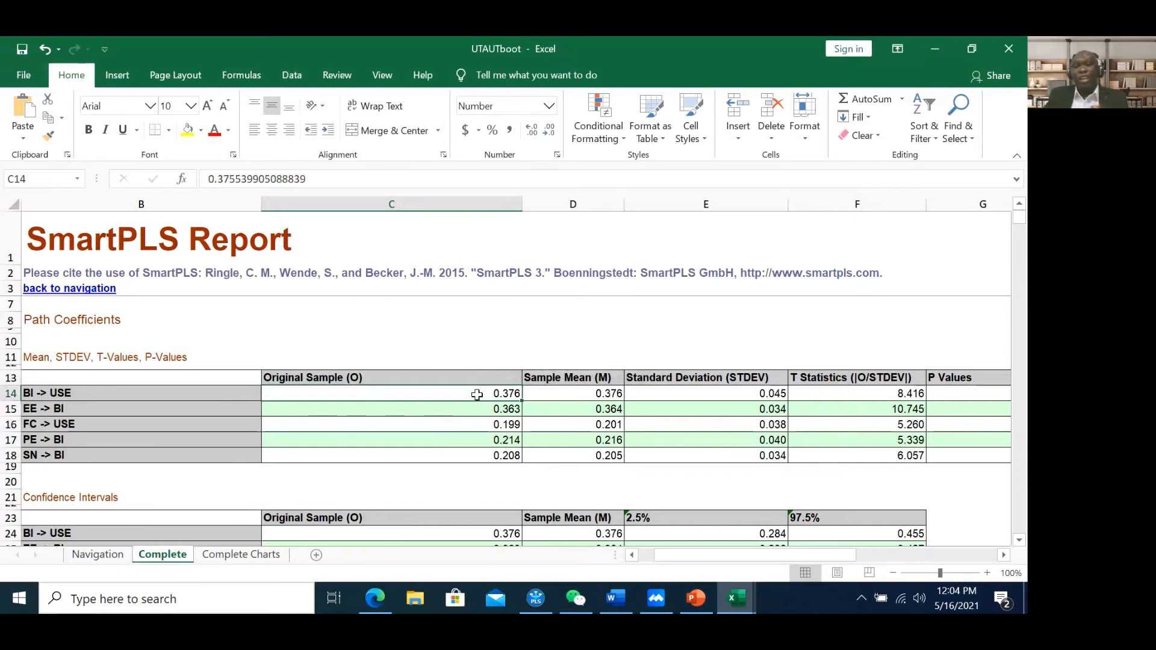
left_click_drag(476, 394, 483, 448)
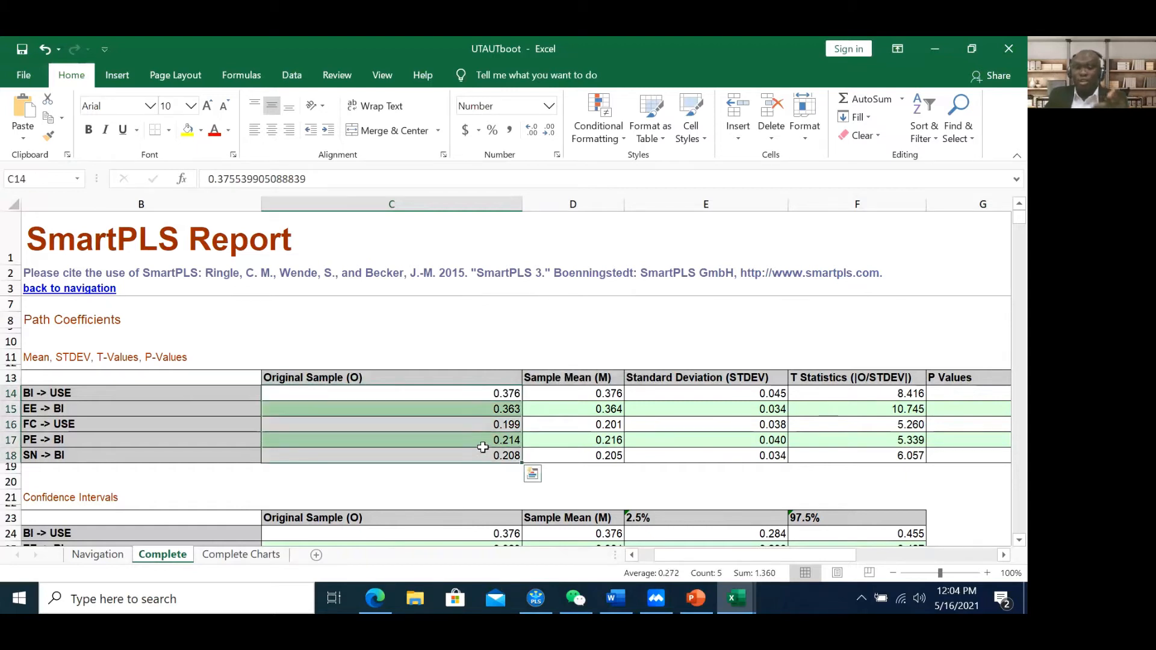
Scroll right to the T statistics and P Values, then view Path Coefficient slides 33–34
left_click_drag(719, 557, 728, 558)
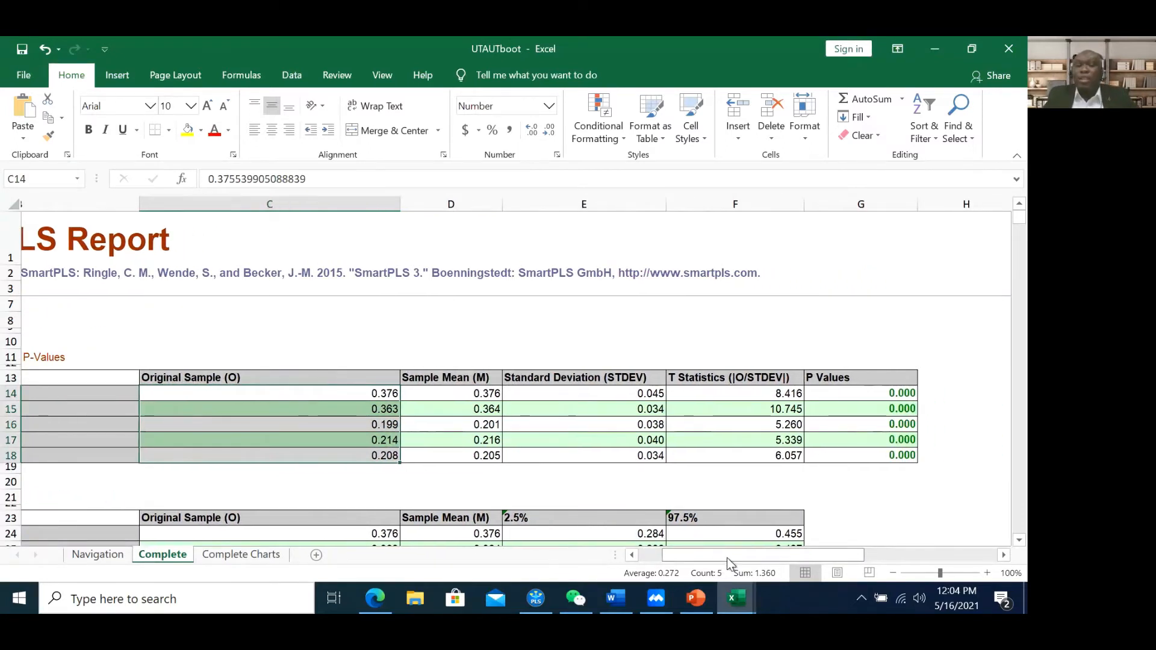
left_click_drag(638, 379, 640, 454)
left_click(696, 598)
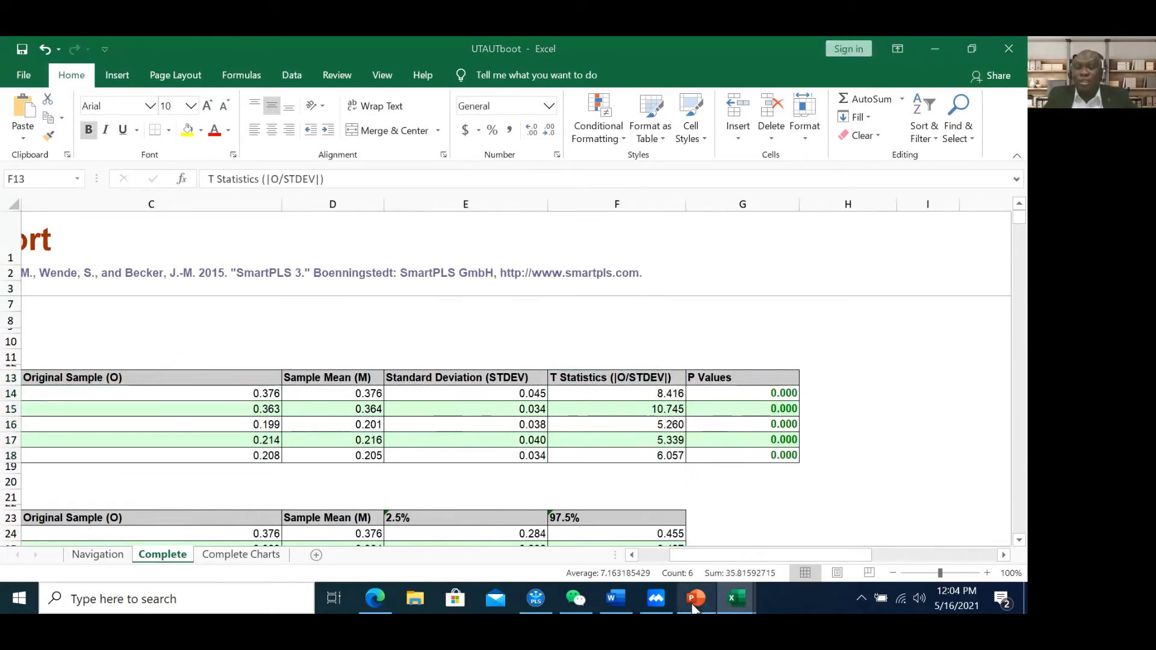
scroll(85, 301, "down", 4)
left_click(94, 362)
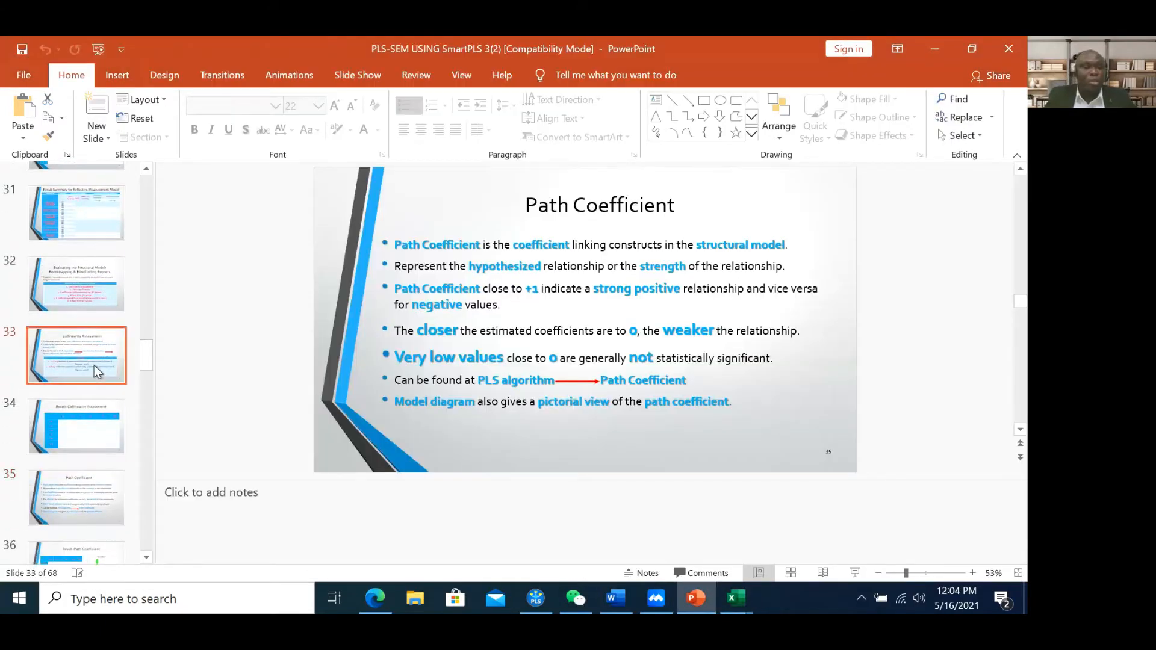
left_click(98, 421)
Review Path Coefficient slide 35 and Result-Path Coefficient slide 36
scroll(84, 361, "down", 5)
left_click(75, 229)
left_click(72, 197)
left_click(71, 280)
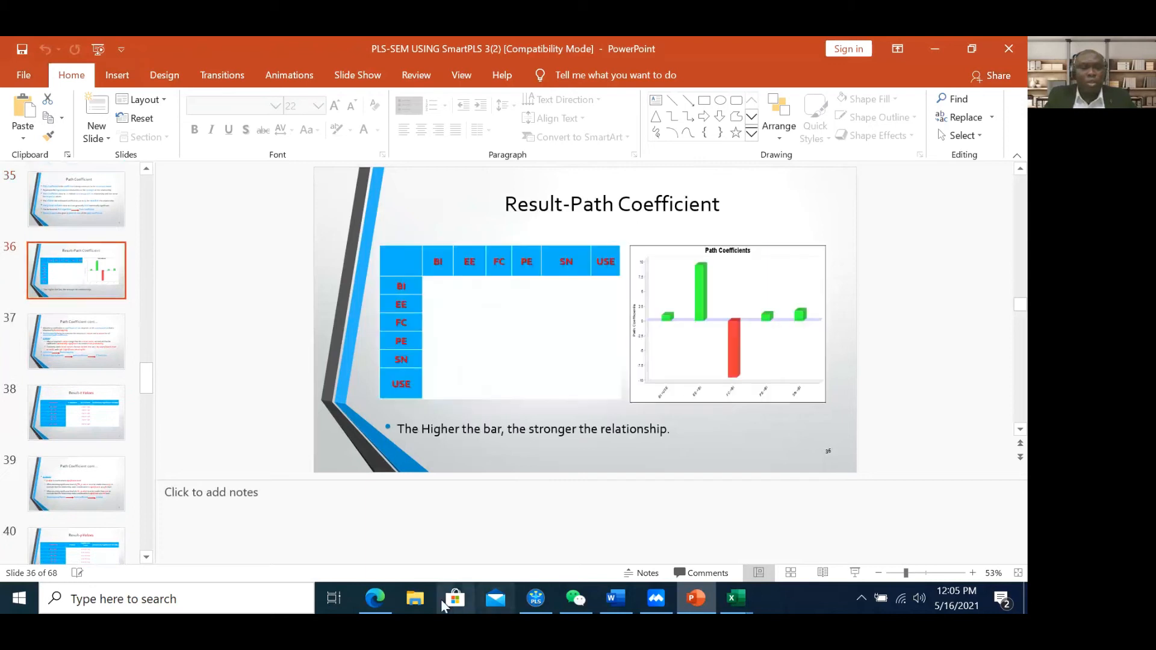
In UTAUTboot, view the Navigation sheet and the Complete Charts histograms
left_click(744, 599)
left_click(776, 556)
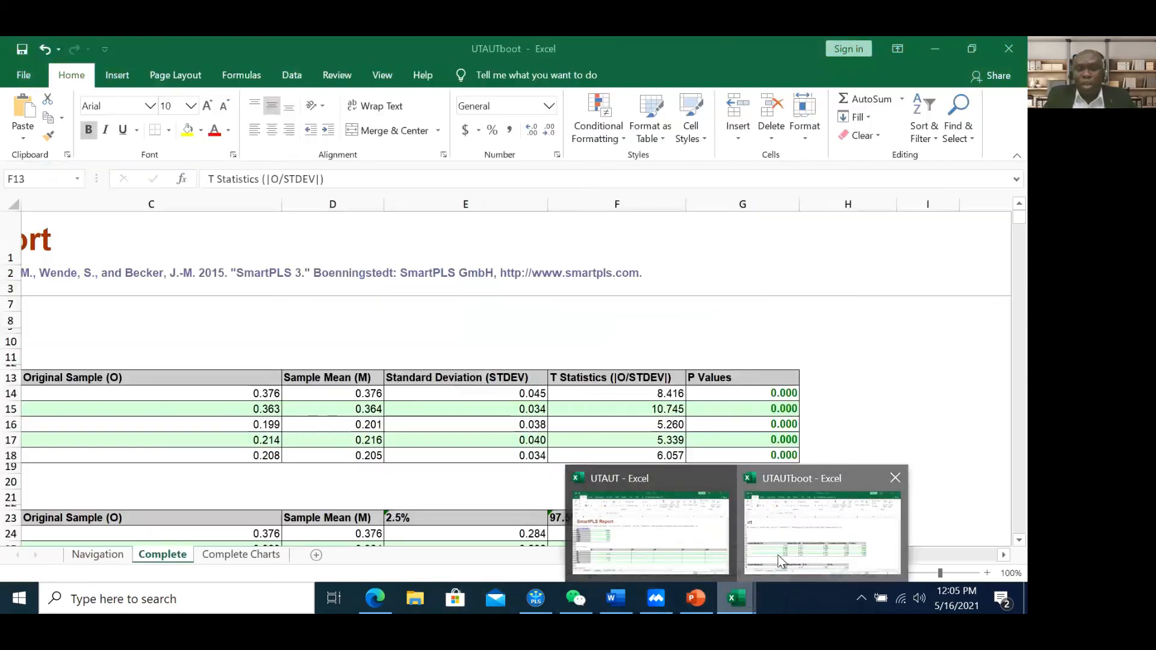
left_click(109, 554)
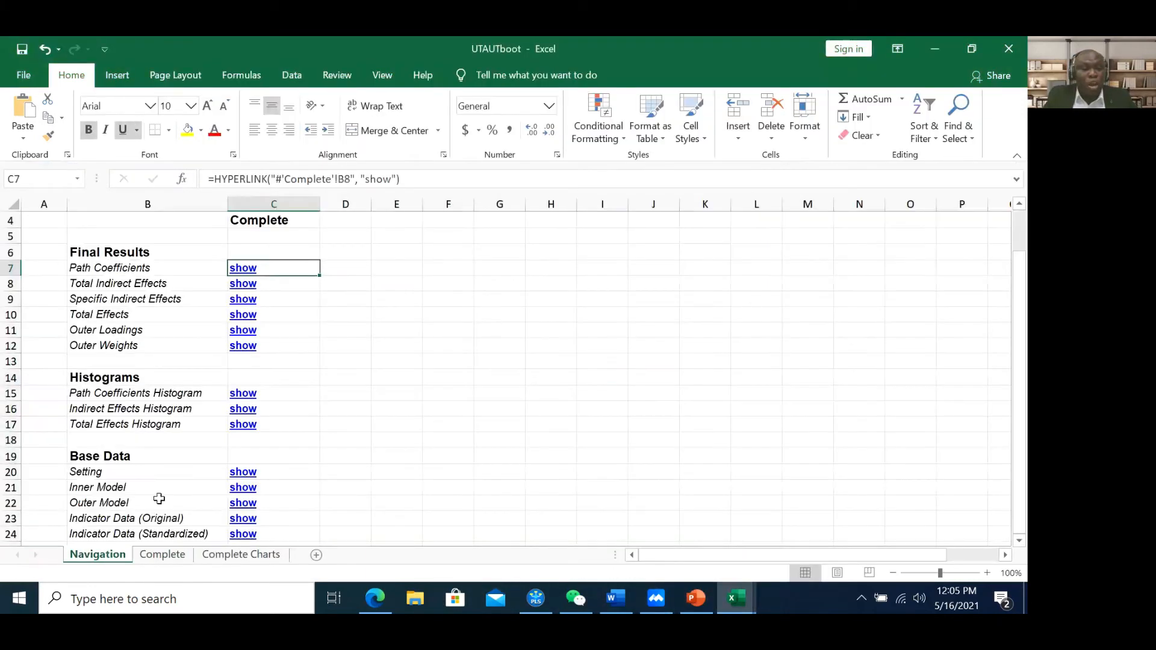
left_click(232, 560)
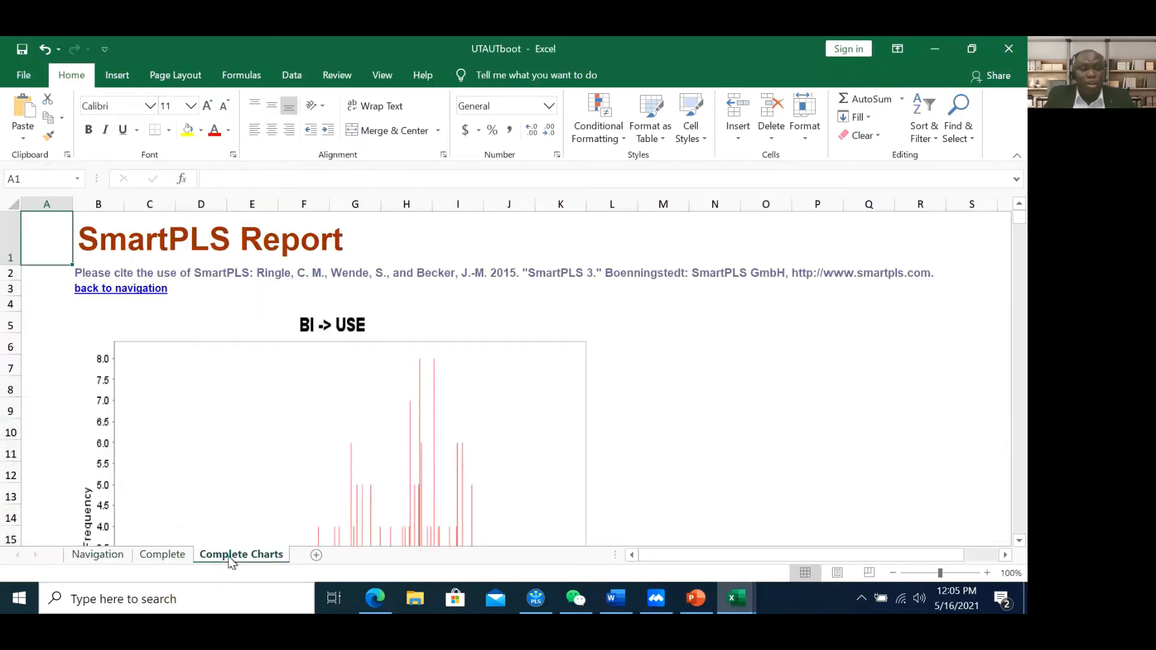
scroll(486, 412, "down", 10)
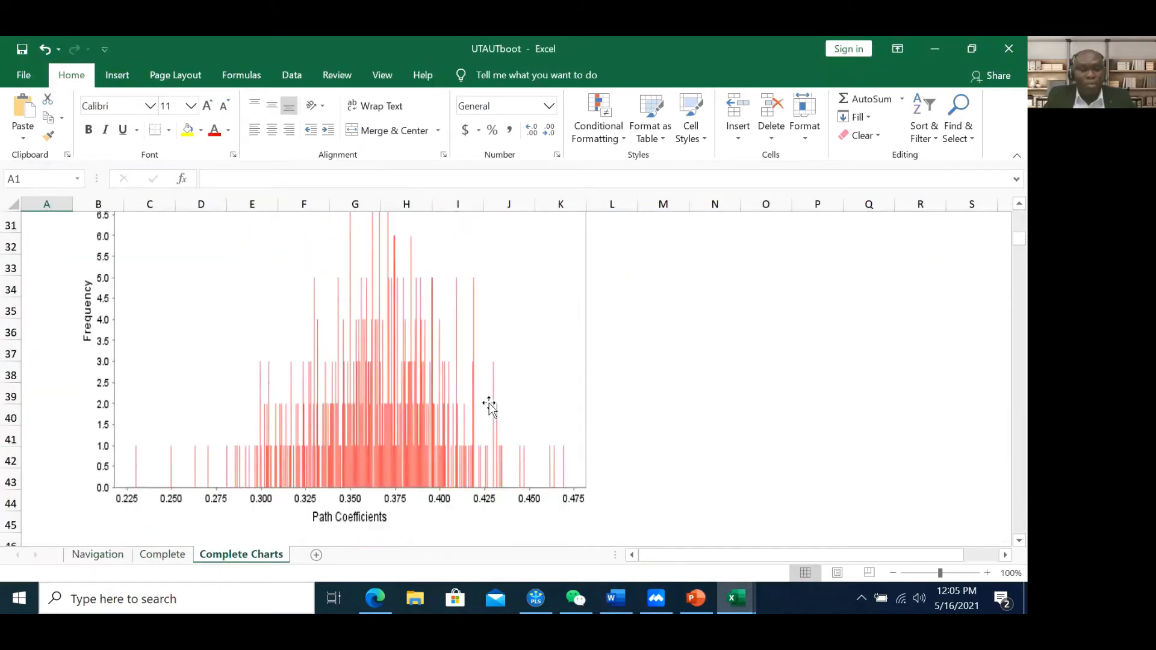
scroll(490, 408, "up", 10)
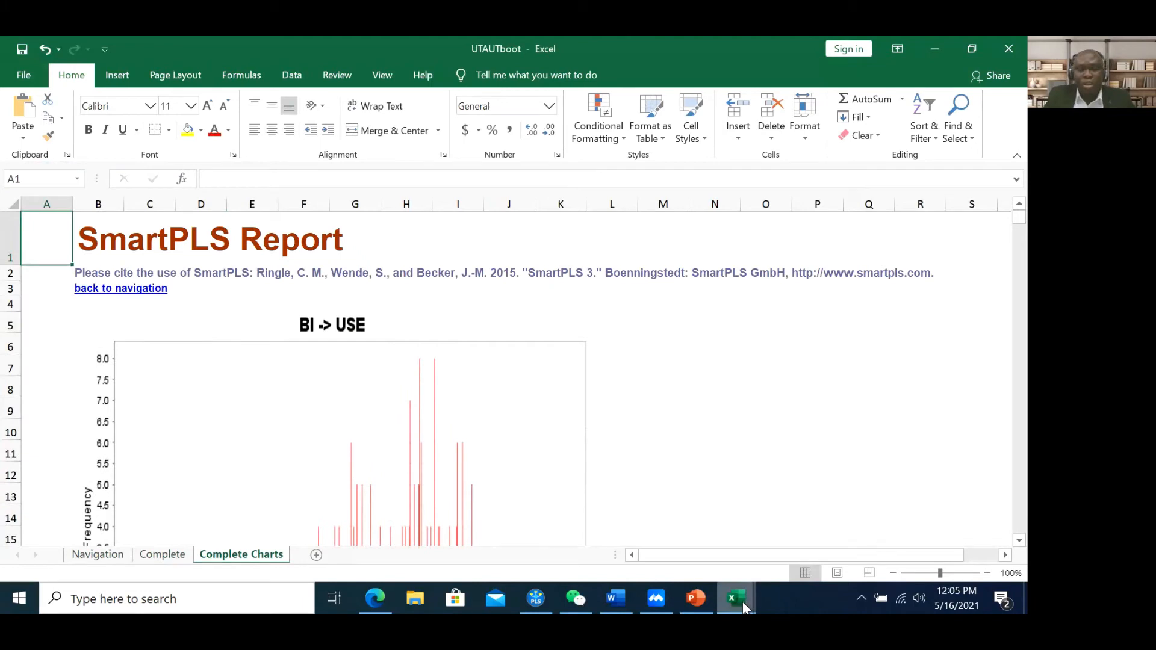
Check UTAUT's Path Coefficients charts, then return to UTAUTboot's Complete bootstrapping results sheet
mouse_move(745, 606)
left_click(647, 528)
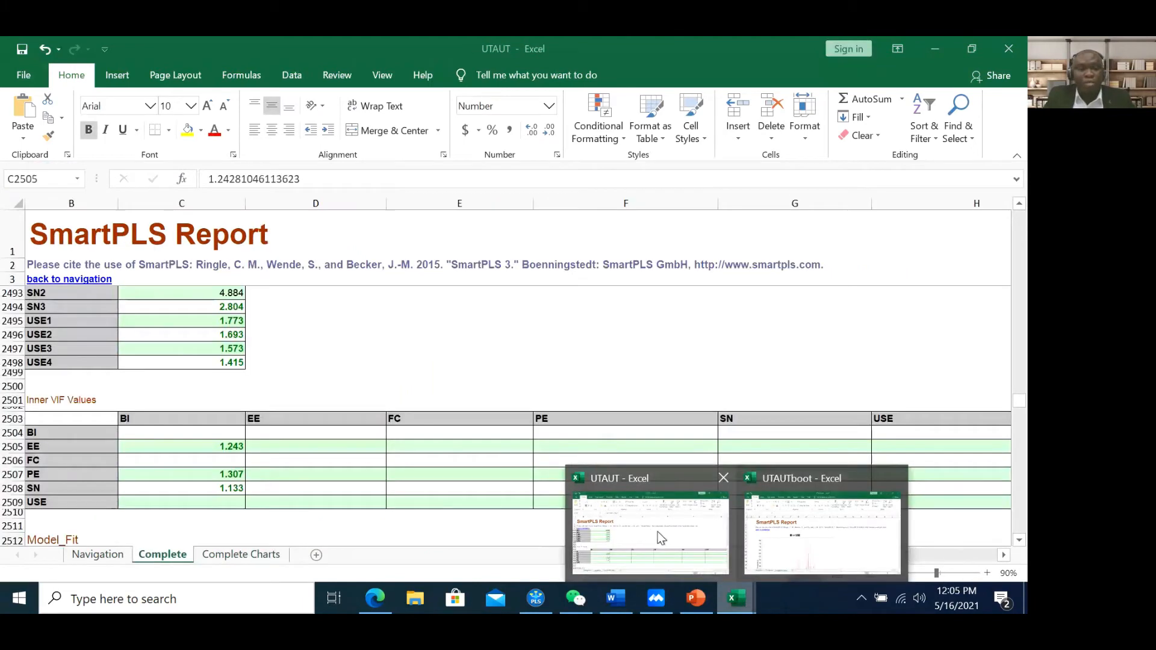
left_click(100, 555)
left_click(258, 271)
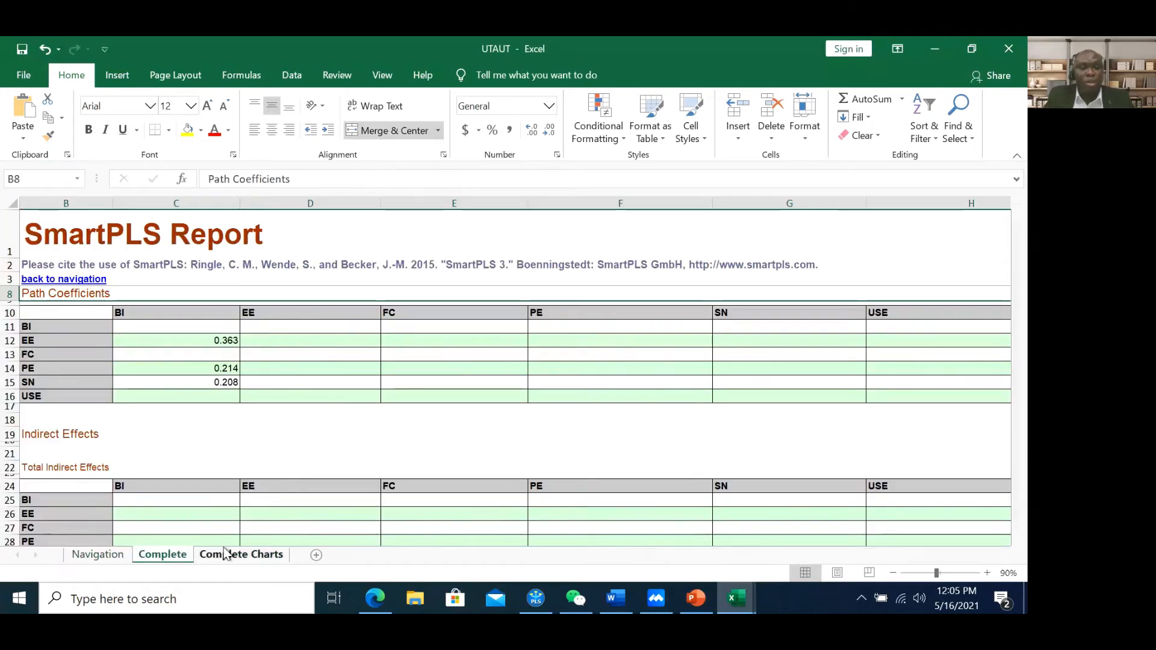
left_click(224, 554)
scroll(415, 310, "up", 9)
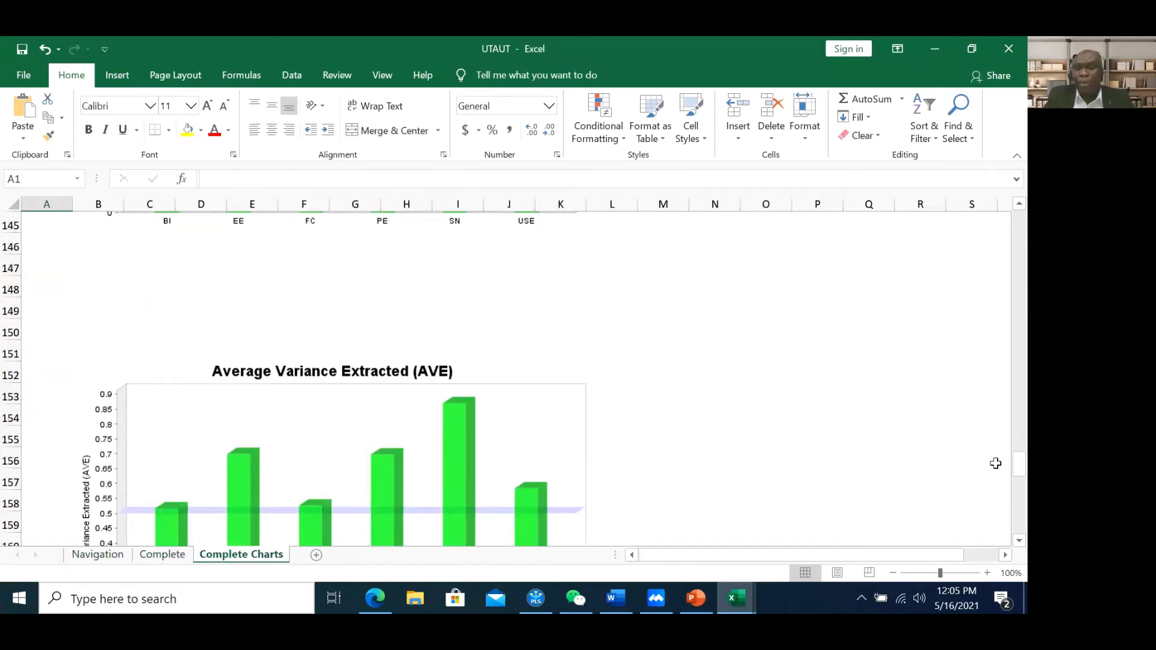
left_click_drag(1022, 470, 1012, 225)
scroll(757, 350, "down", 1)
scroll(757, 350, "down", 2)
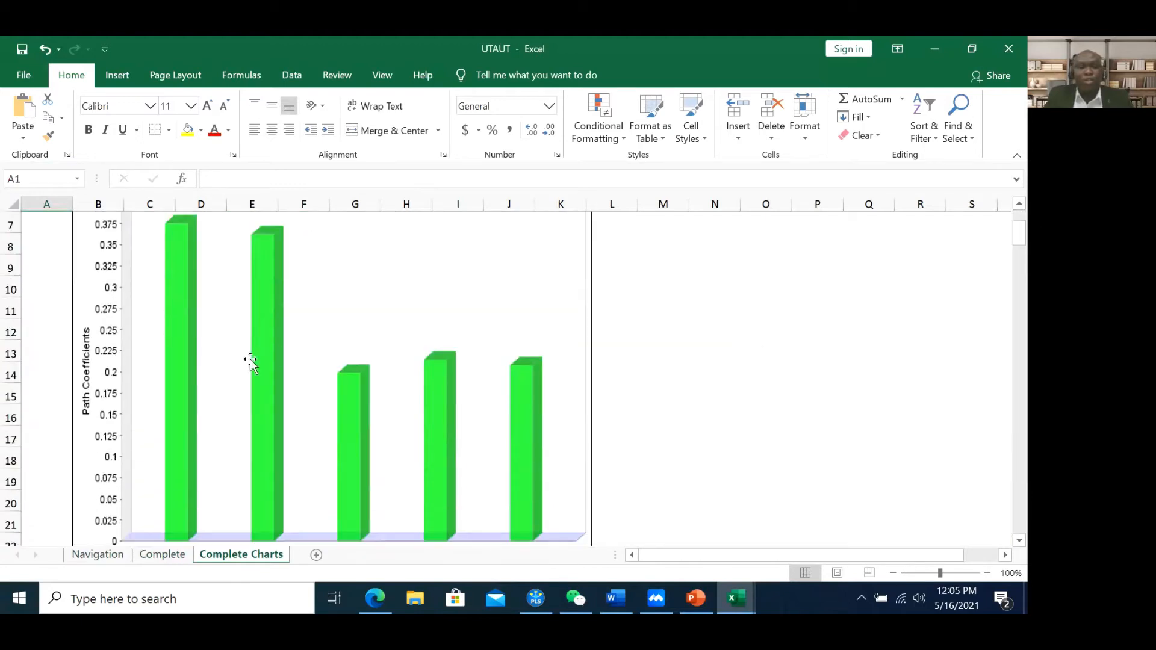
left_click(941, 49)
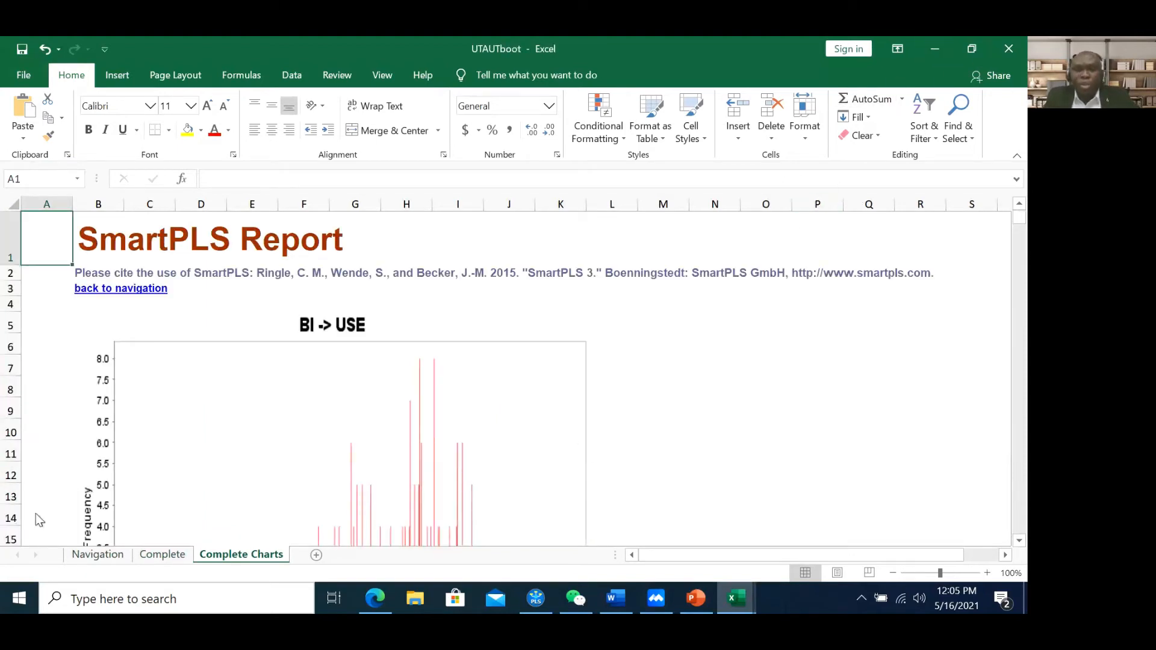
left_click(171, 556)
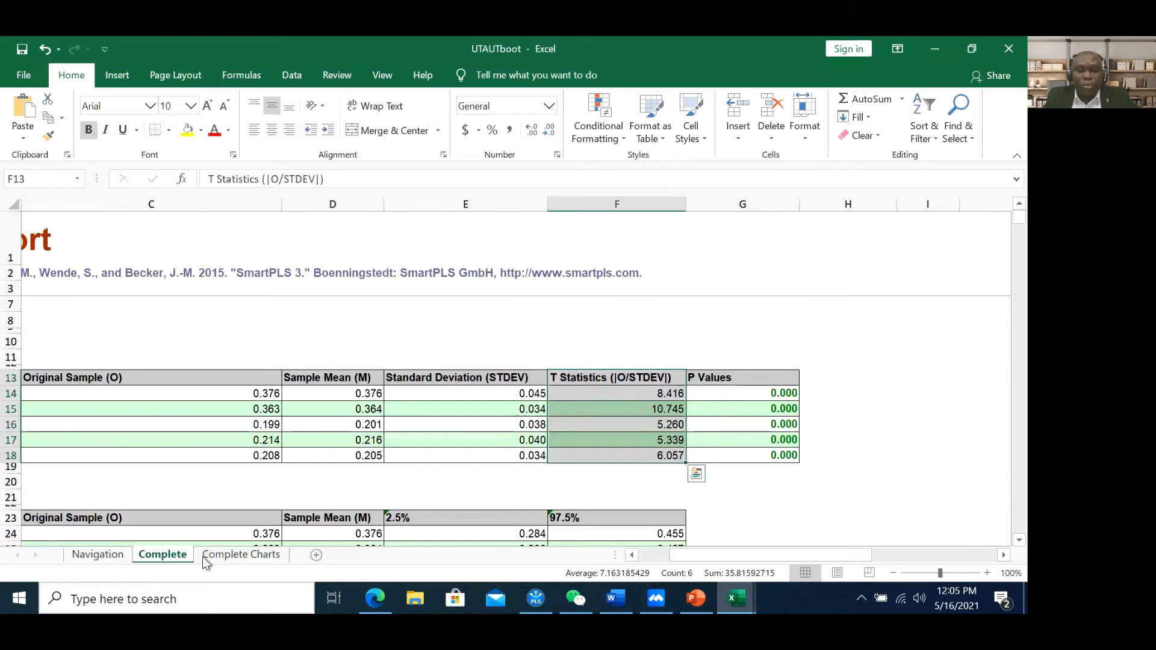
left_click(665, 409)
left_click_drag(660, 384, 677, 456)
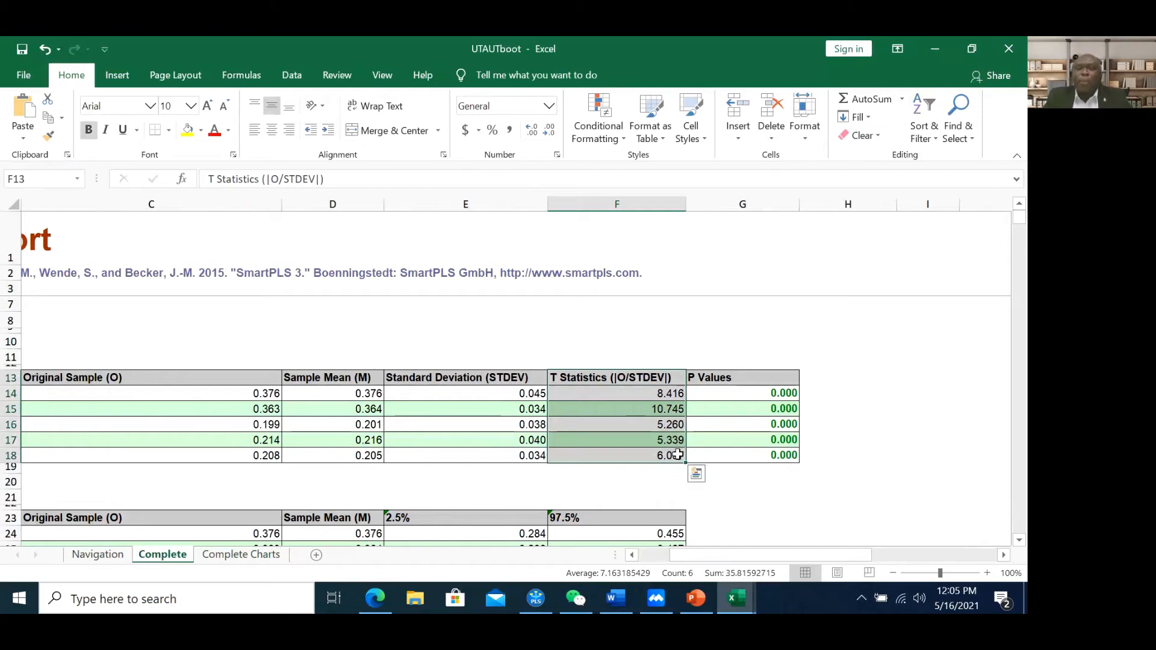
left_click(656, 394)
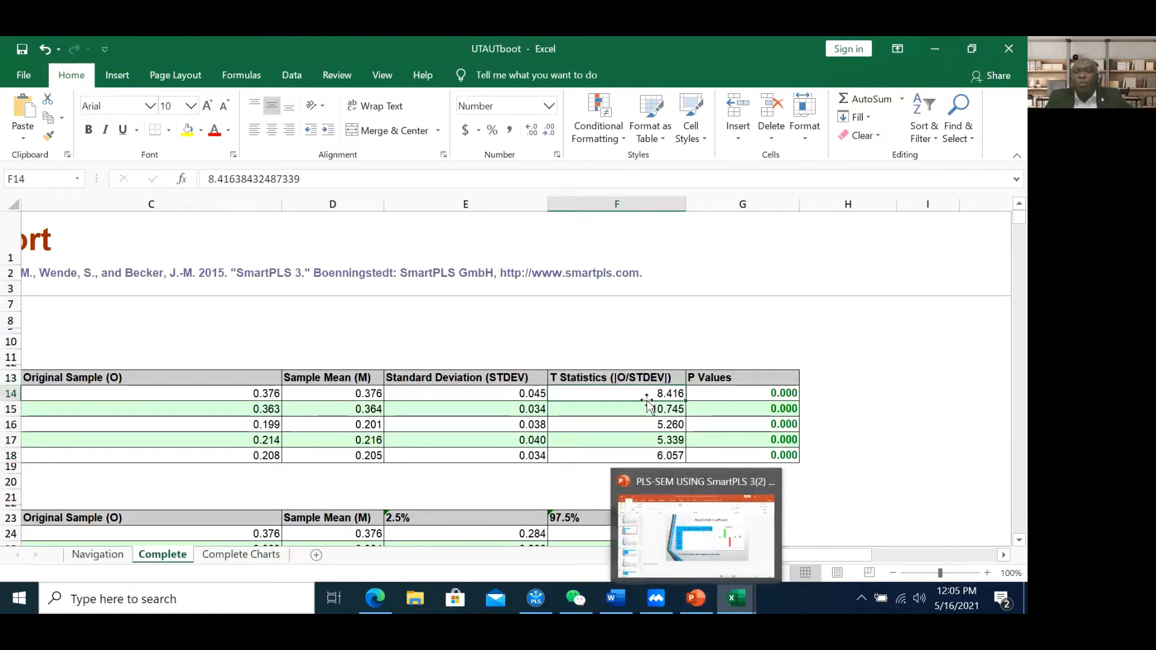
left_click(688, 603)
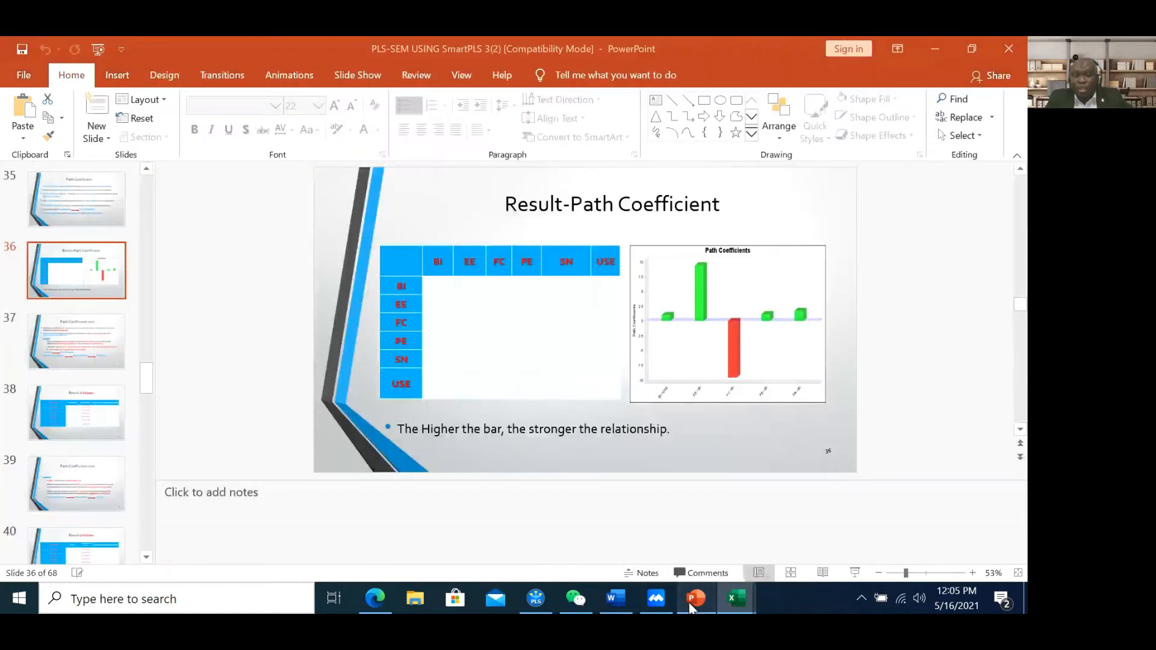
left_click(95, 409)
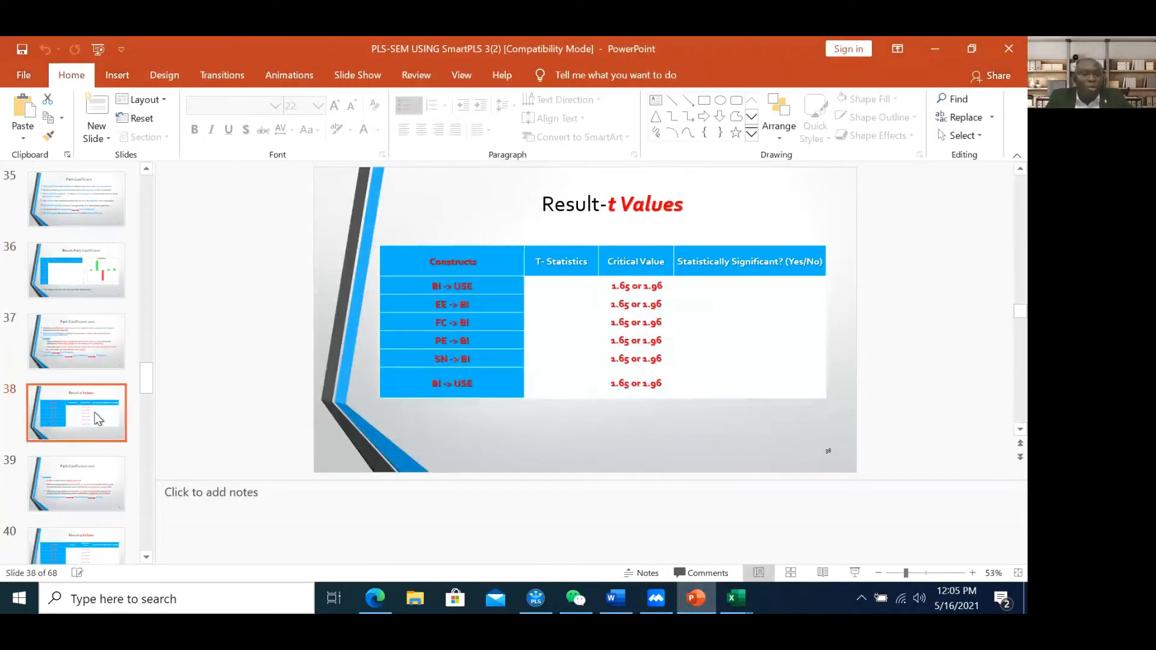
scroll(95, 413, "down", 1)
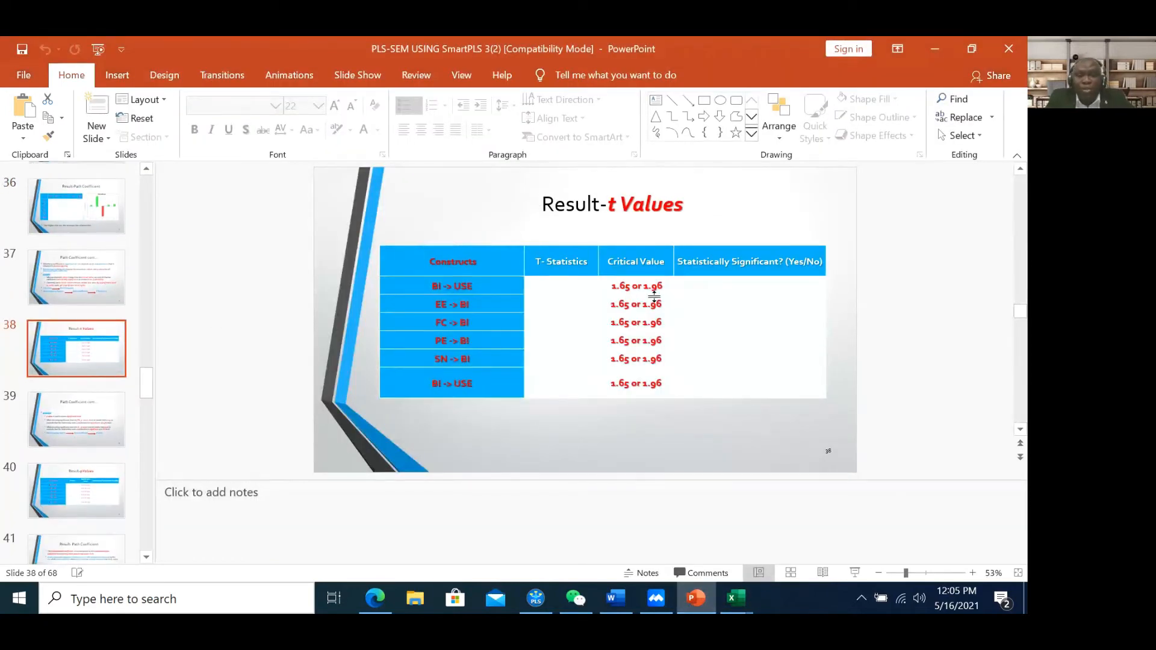
left_click(95, 283)
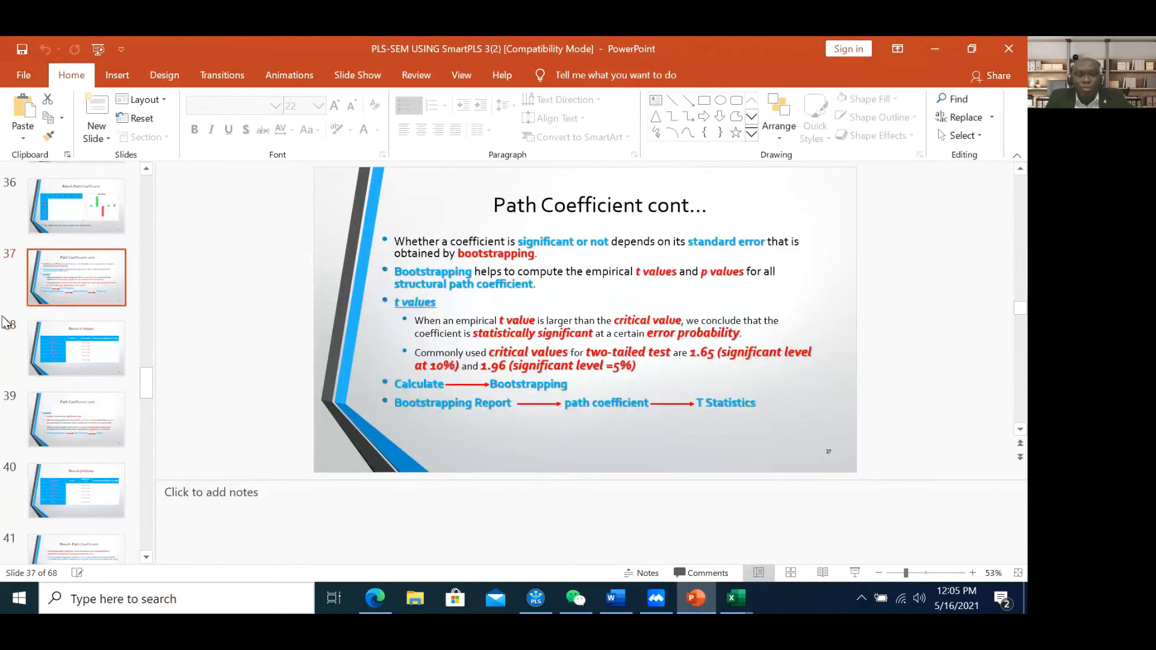
left_click(80, 389)
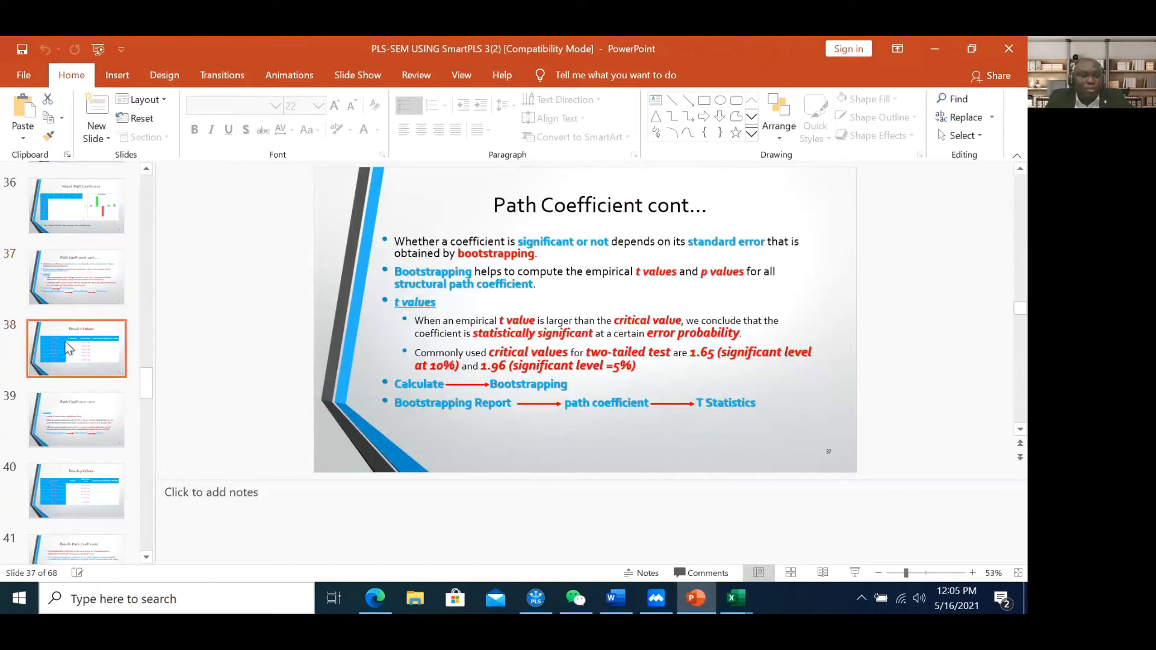
key("Up")
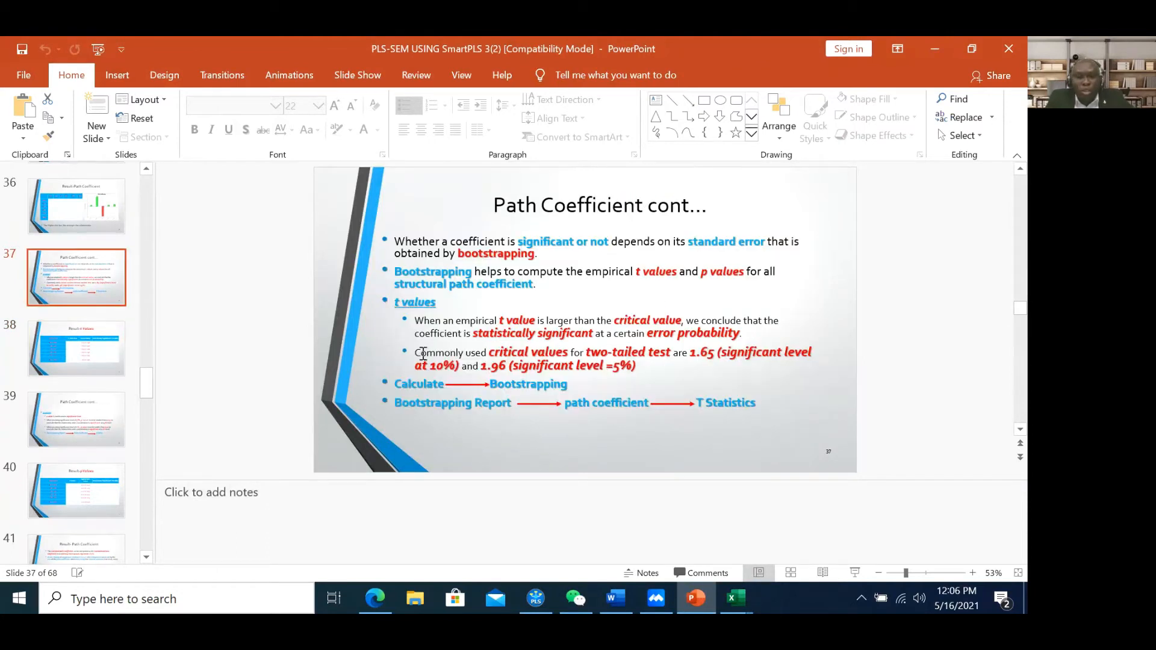
mouse_move(423, 353)
left_mouse_down()
mouse_move(569, 354)
mouse_move(634, 379)
mouse_move(652, 369)
left_mouse_up()
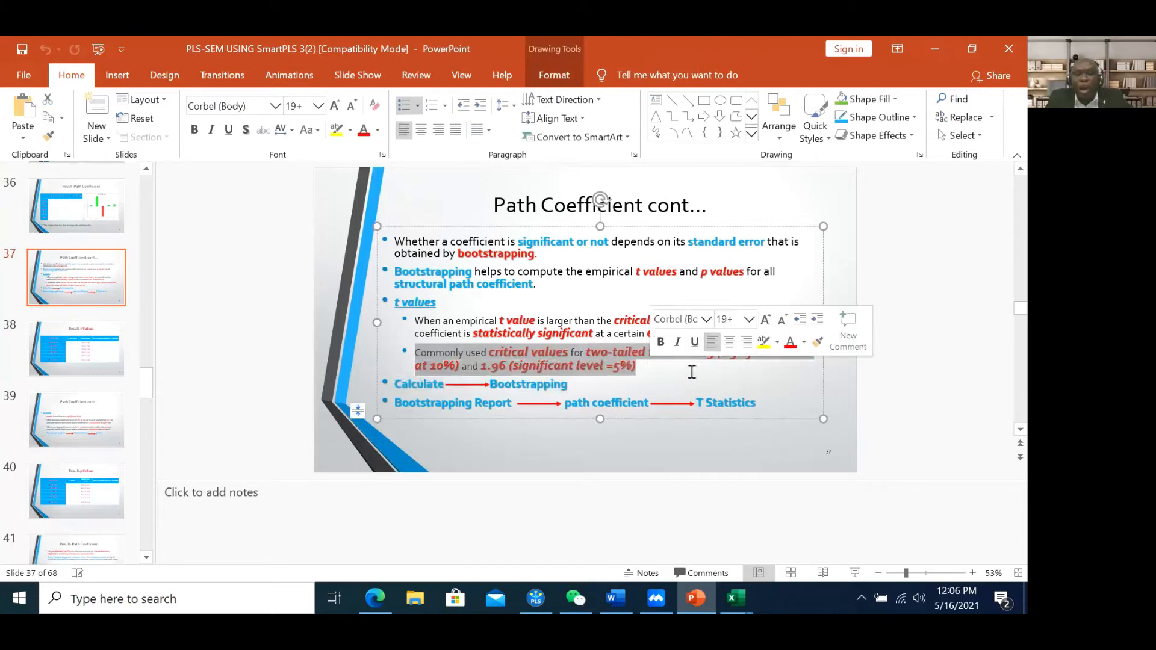
left_click(758, 379)
left_click(769, 356)
left_click_drag(770, 356, 805, 359)
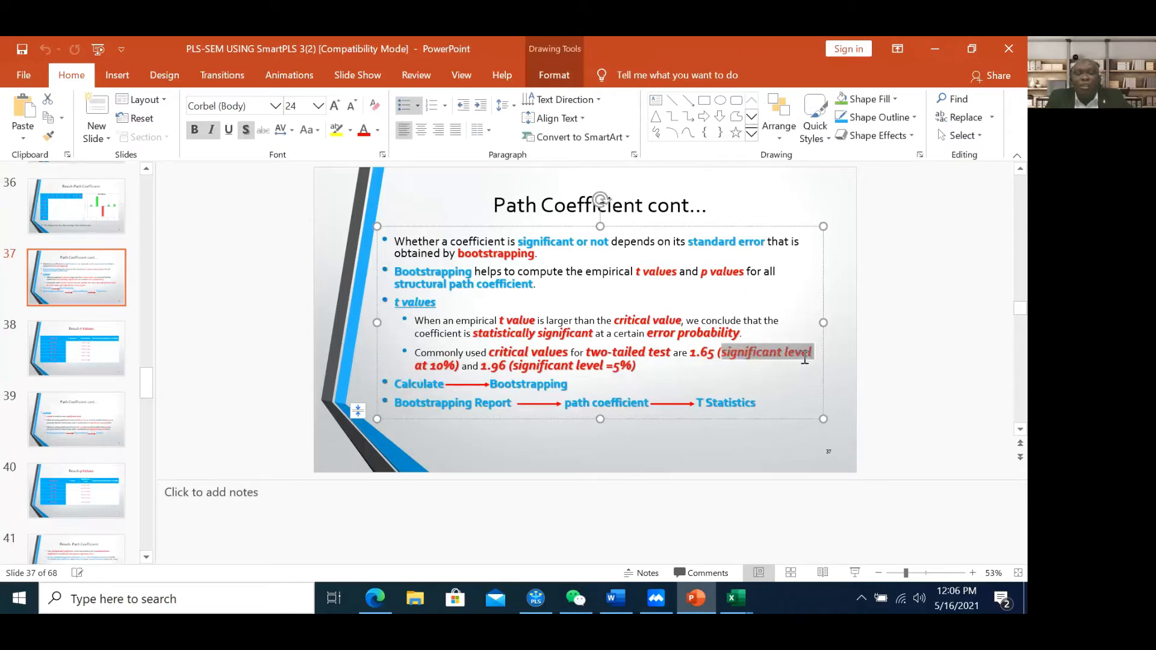
left_click(499, 365)
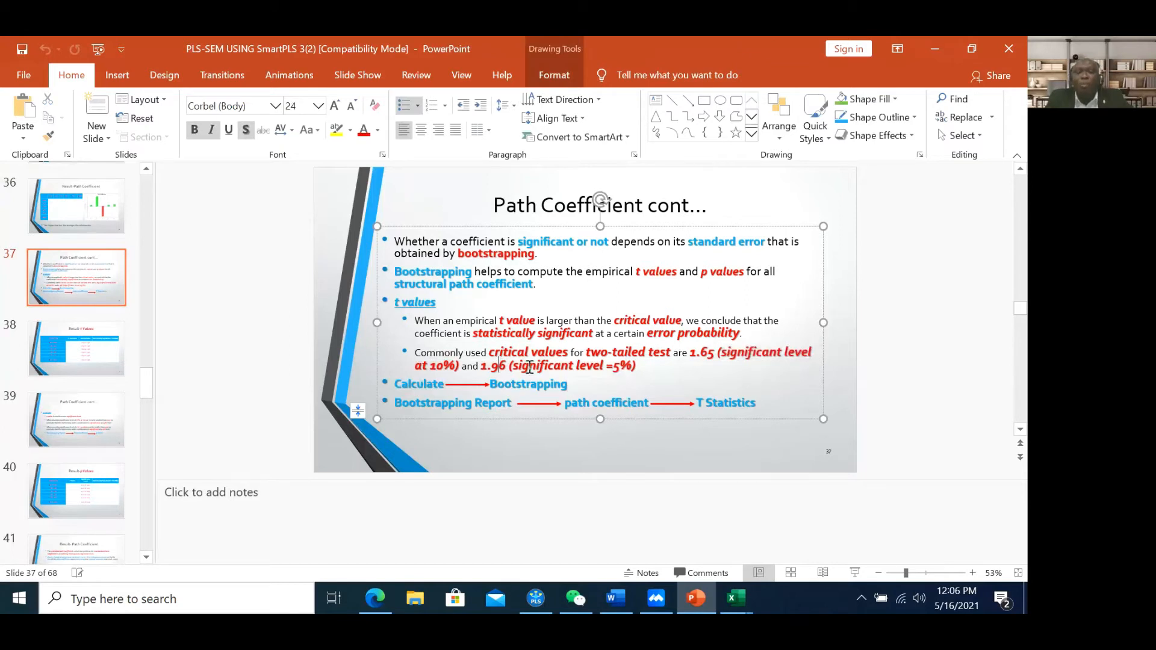
left_click_drag(545, 366, 637, 374)
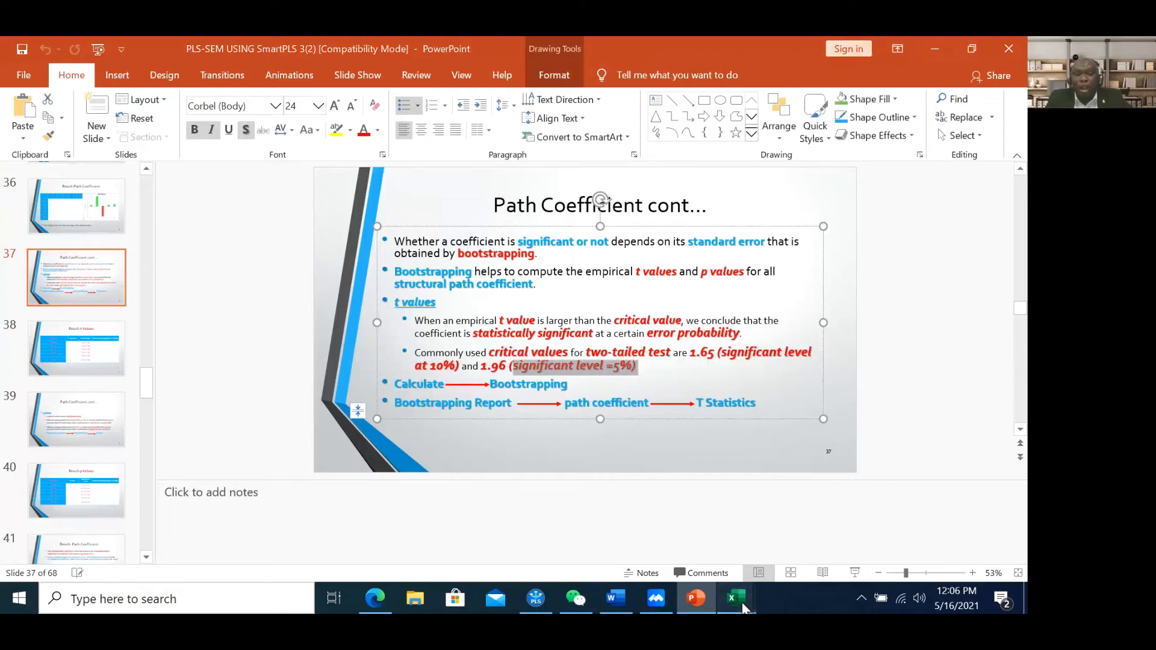
mouse_move(736, 598)
left_click(823, 552)
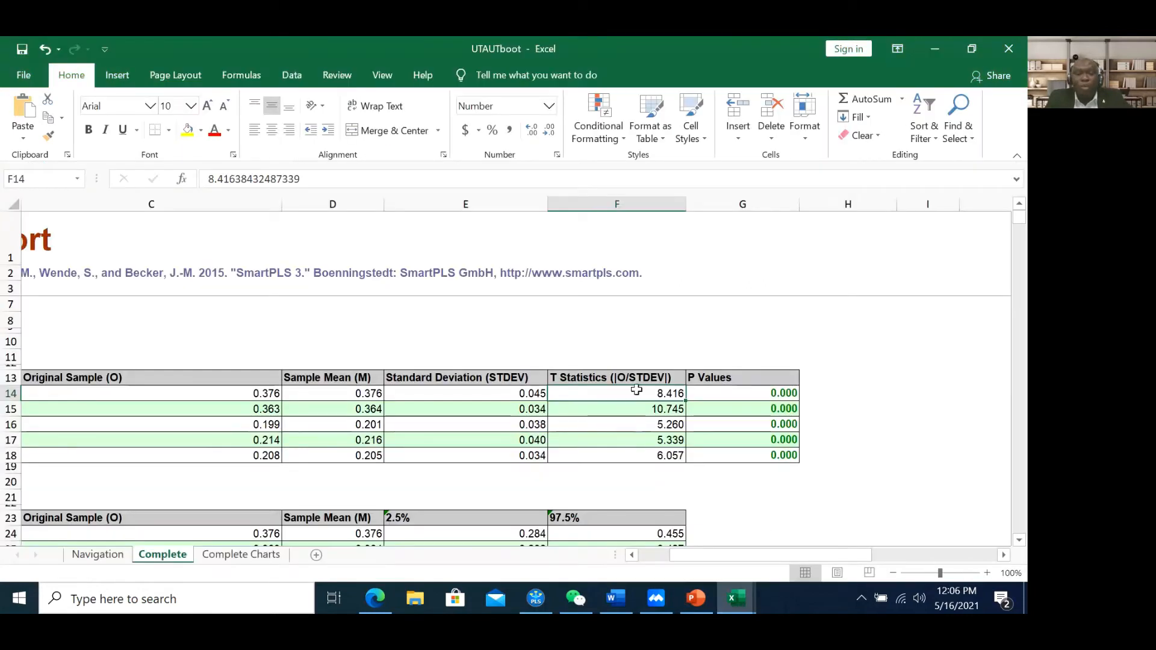
Select the five T Statistics values, including 5.339, with the column header
left_click_drag(643, 378, 653, 453)
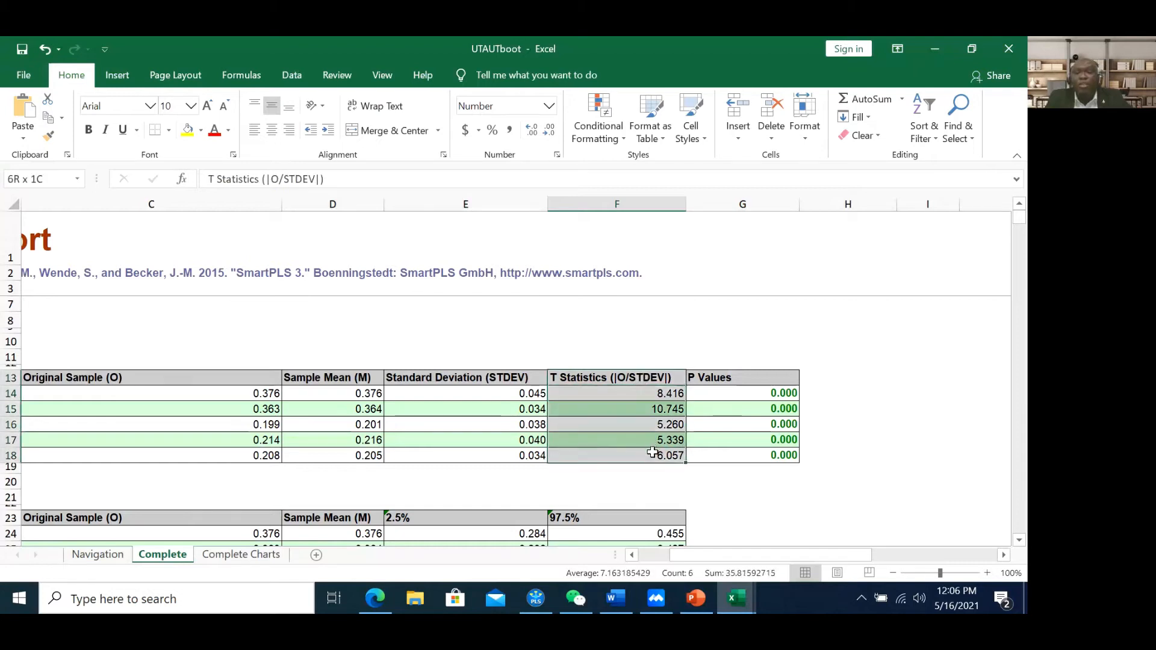
left_click(651, 439)
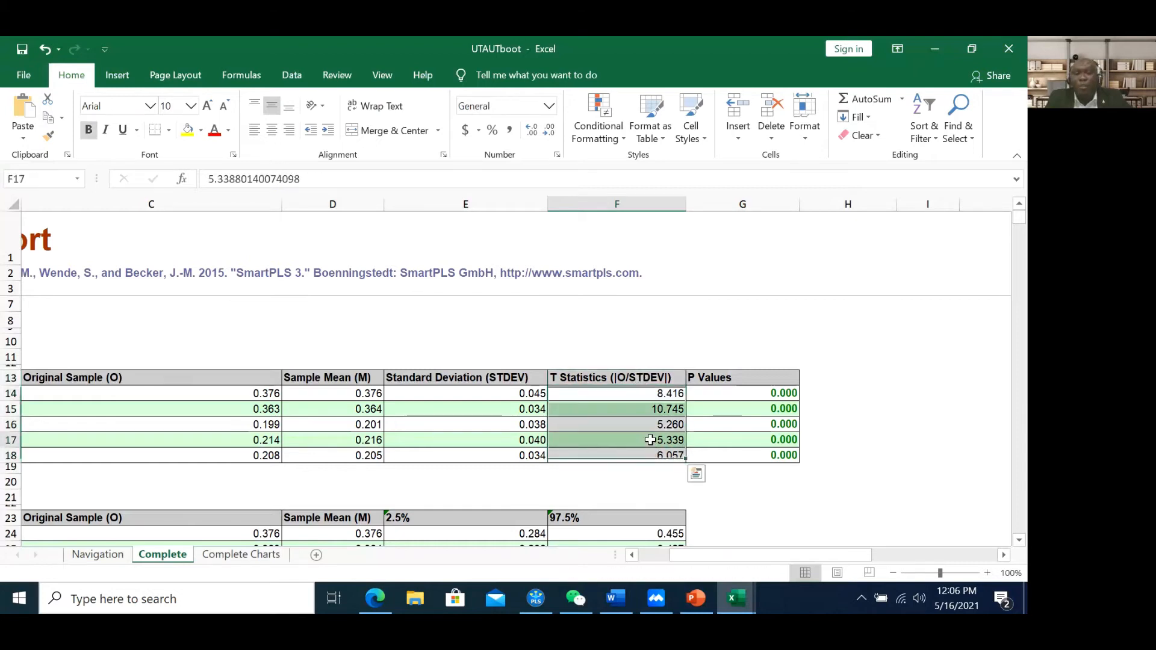
left_click_drag(652, 440, 654, 453)
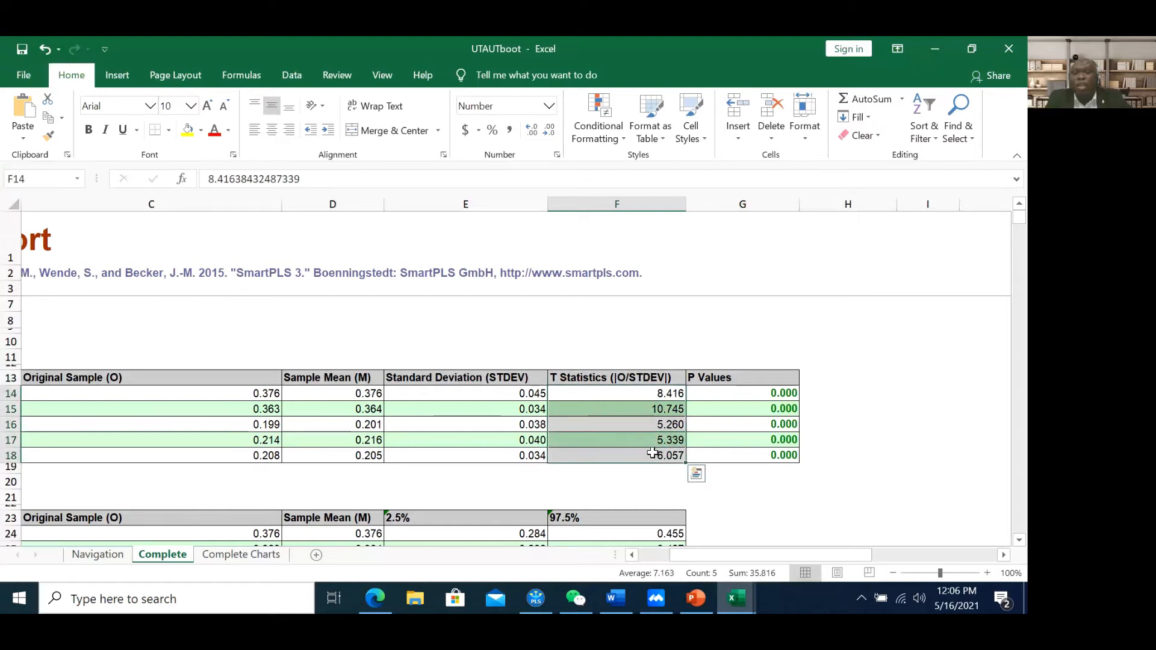
left_click(640, 405)
left_click_drag(640, 377, 657, 458)
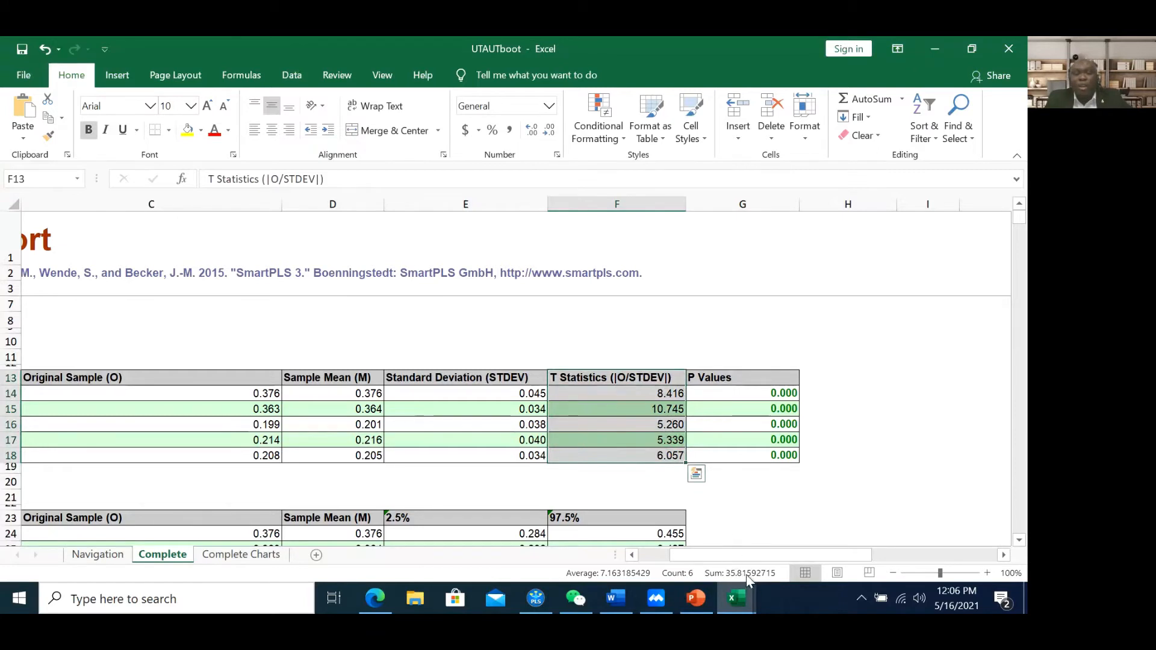
Scroll right and select the five P Values, all 0.000
left_click_drag(715, 554, 679, 565)
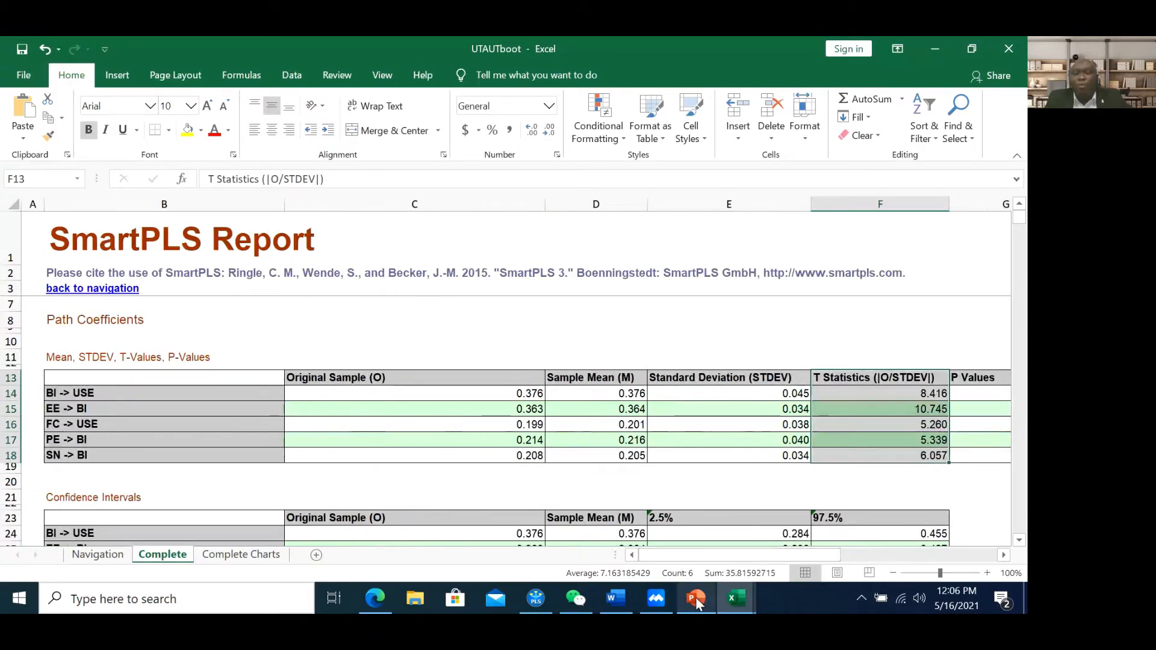
mouse_move(696, 597)
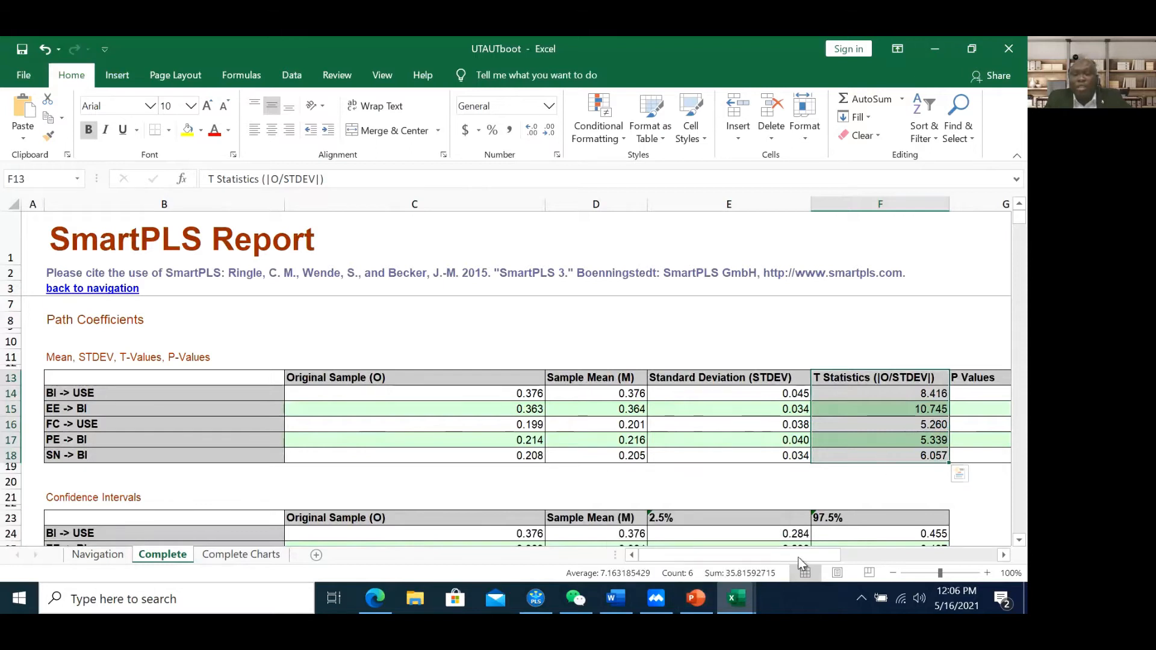
left_click_drag(786, 554, 814, 563)
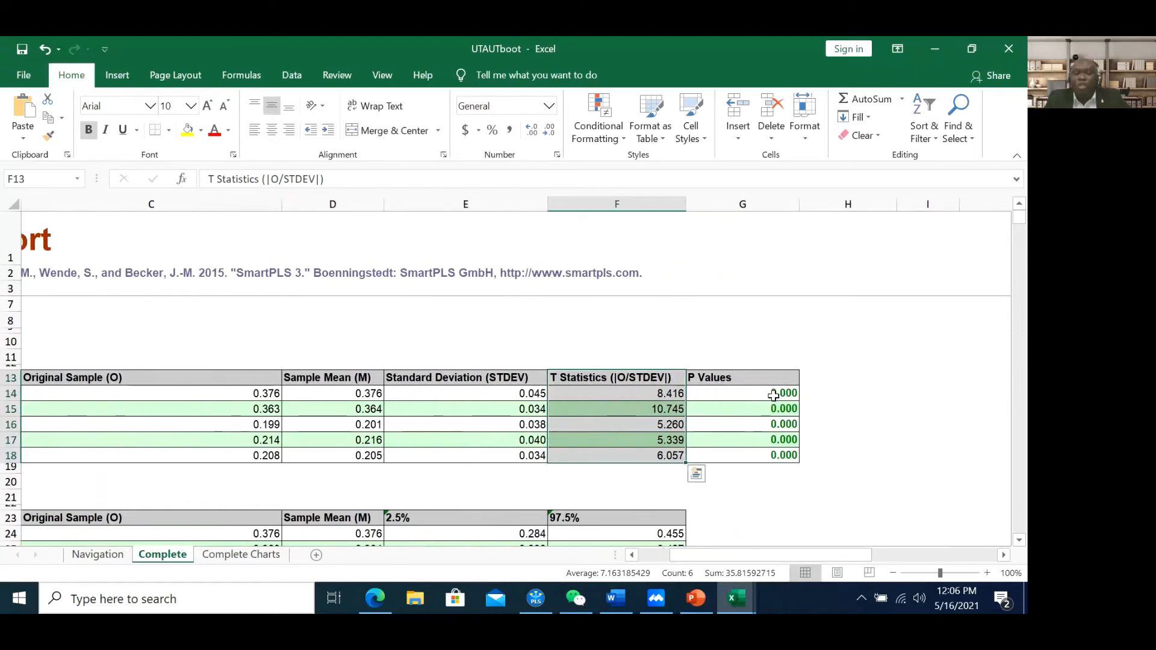
left_click_drag(773, 395, 778, 457)
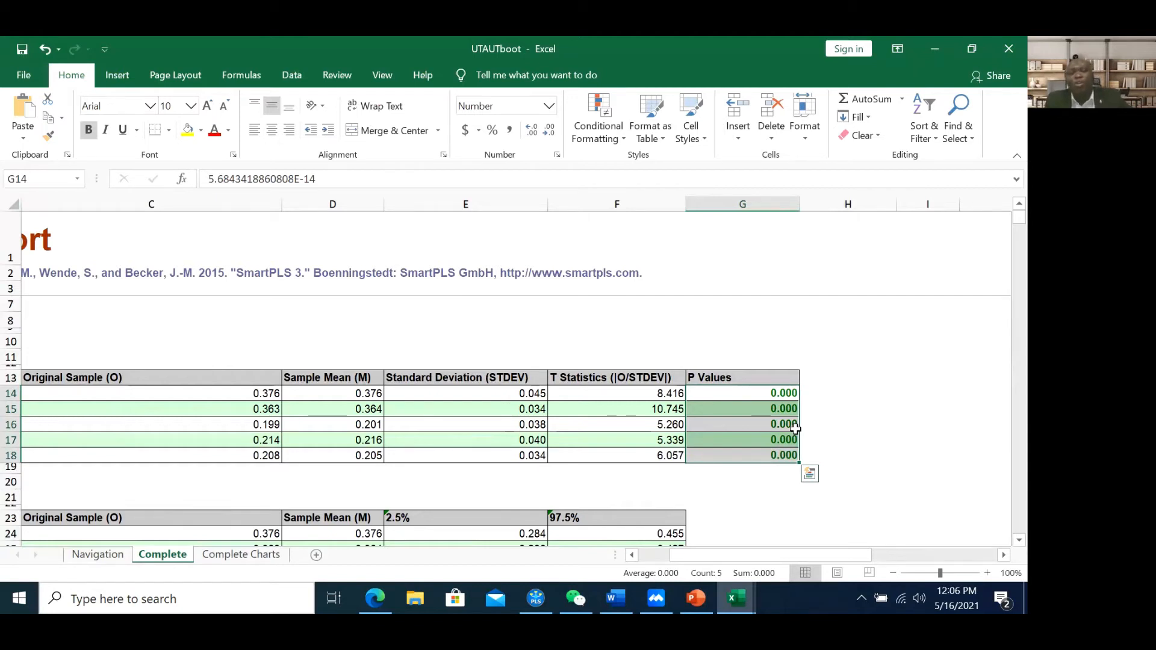
left_click_drag(776, 398, 779, 456)
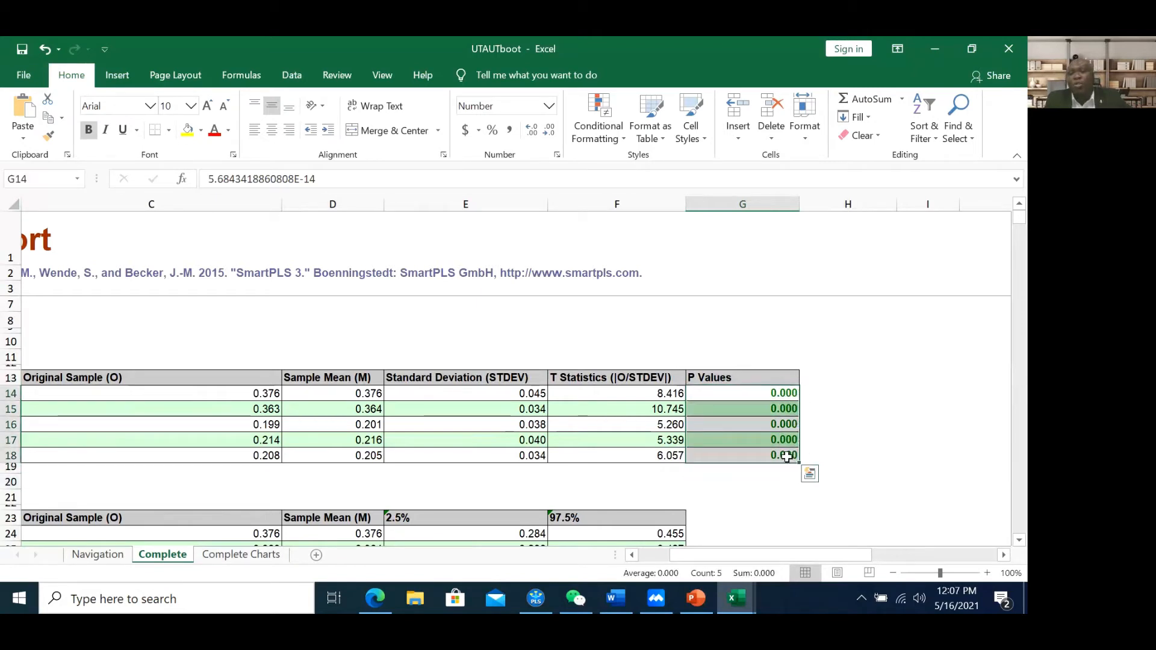
left_click(780, 430)
left_click(772, 388)
left_click_drag(771, 389, 777, 458)
left_click_drag(745, 557, 681, 559)
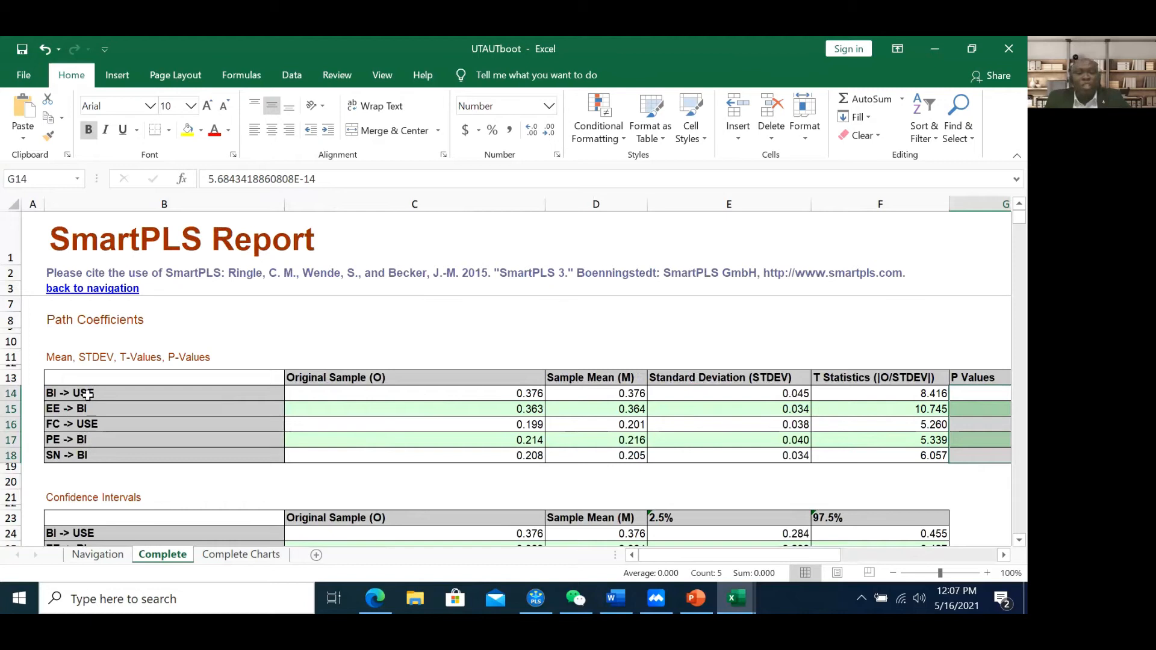
Highlight all five path rows, note PE -> BI, then bring up slide 37 on t values
left_click_drag(88, 385, 984, 442)
left_click(230, 443)
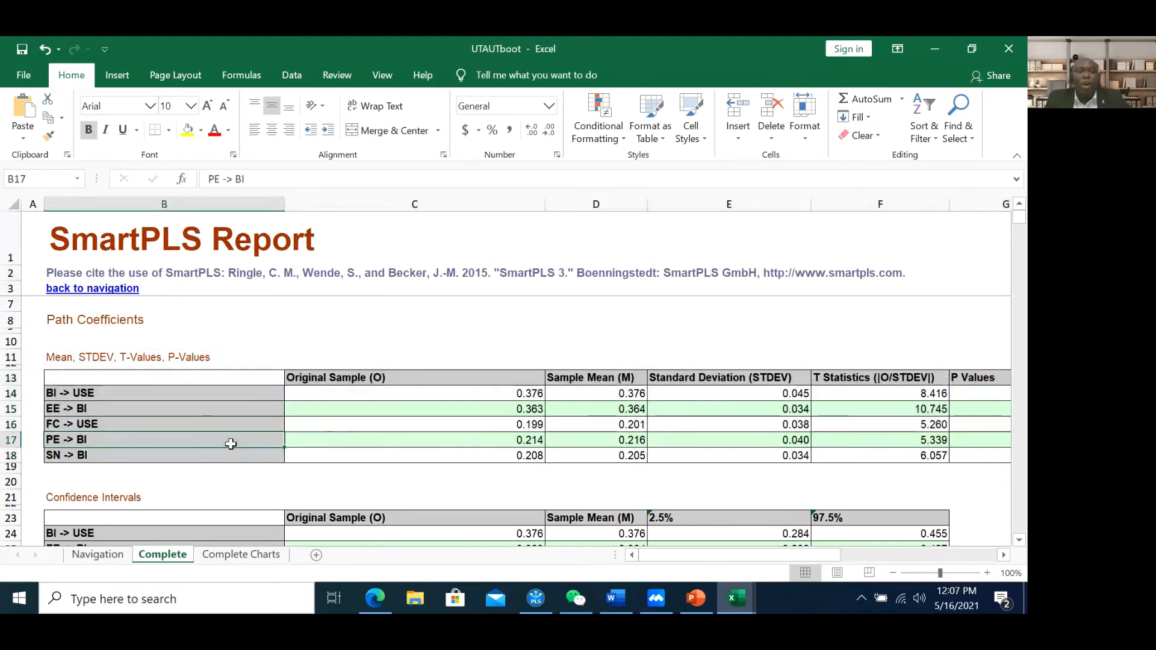
left_click(698, 598)
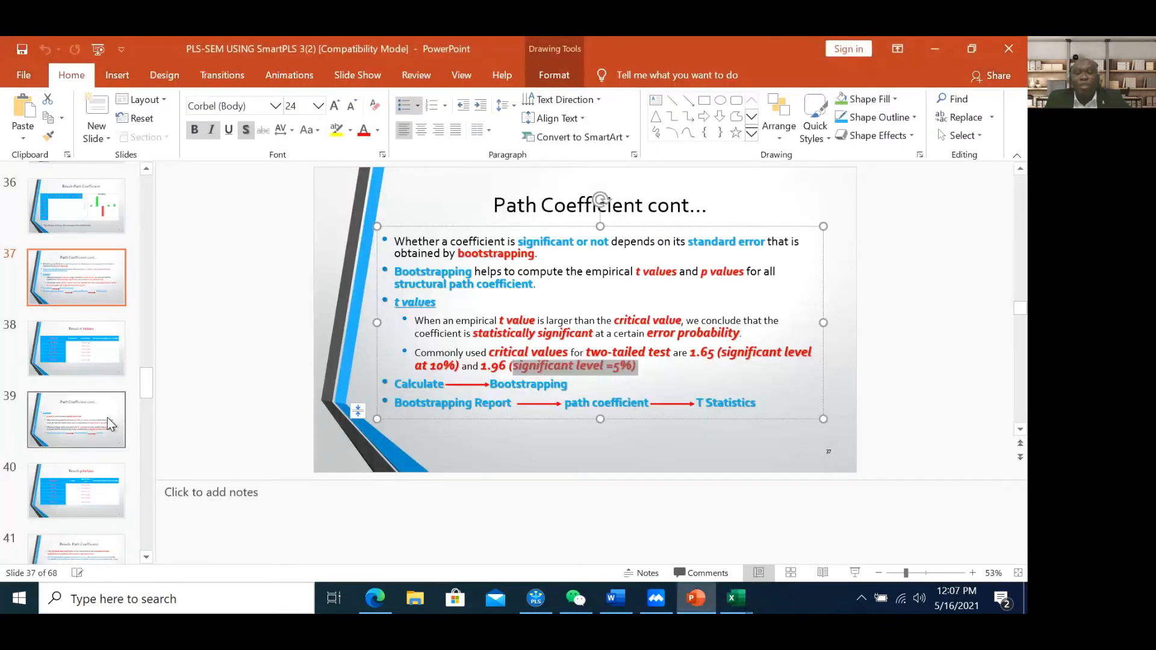
Browse back through the Fornell & Larcker and Internal Consistency Reliability slides
scroll(91, 349, "up", 10)
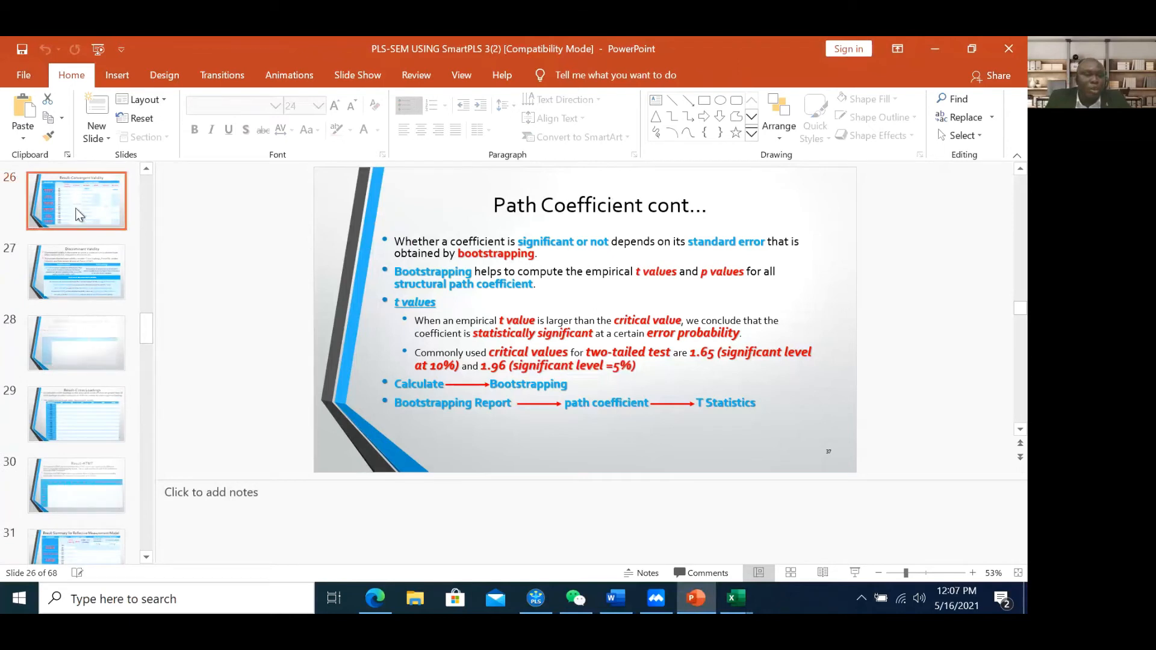
left_click(77, 218)
left_click(71, 342)
scroll(78, 323, "up", 6)
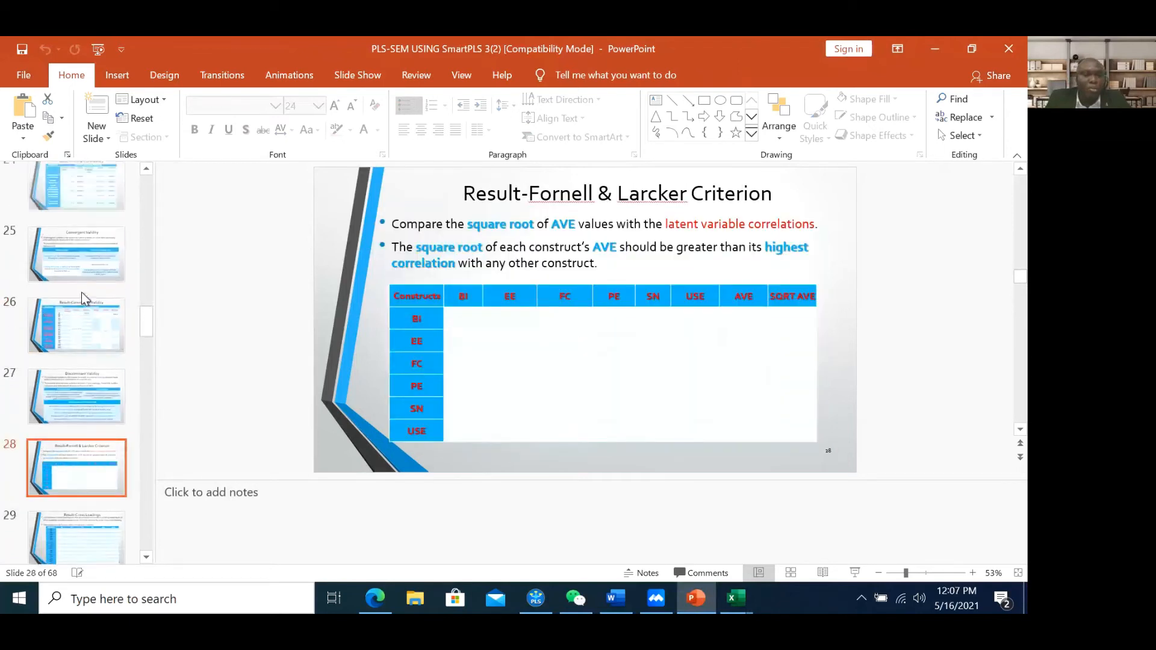
scroll(88, 300, "up", 1)
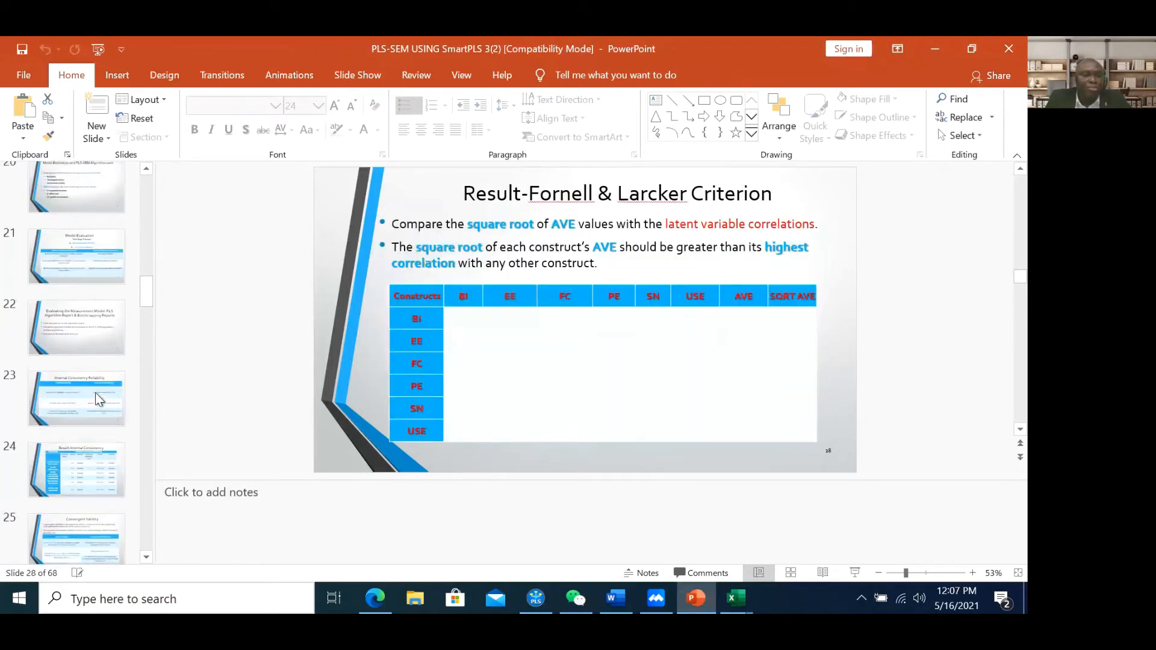
scroll(95, 393, "down", 2)
left_click(88, 369)
Find the Hypothesis slide, point out H1 (PE on BI), then return to UTAUTboot
scroll(91, 339, "up", 6)
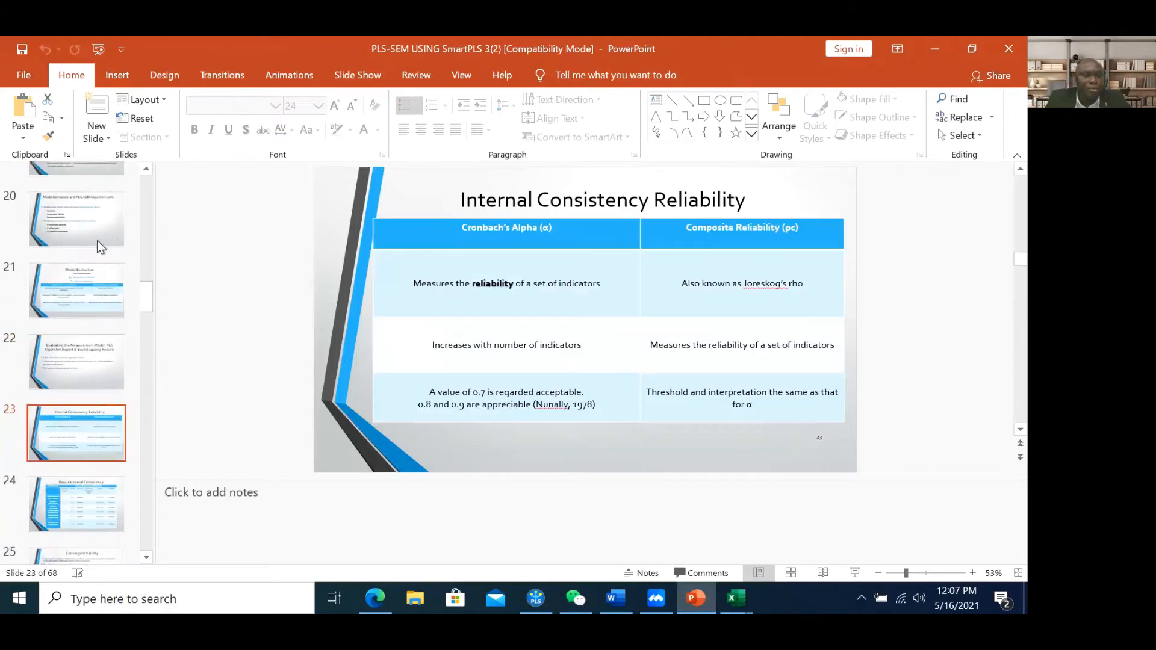
left_click(78, 361)
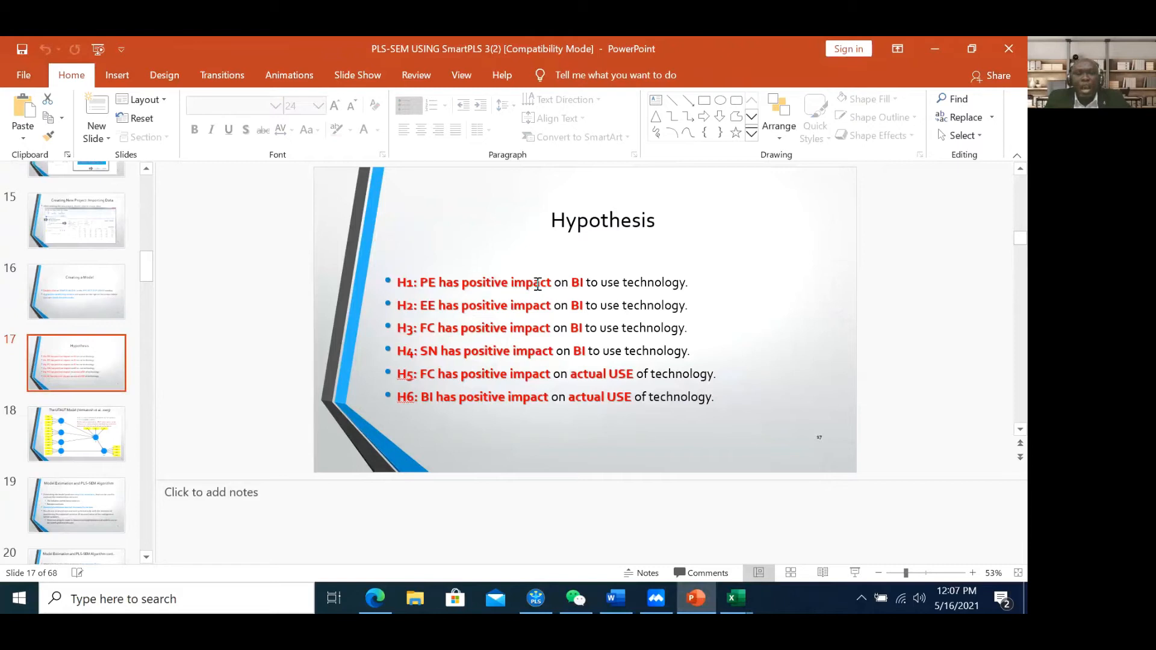
left_click(607, 283)
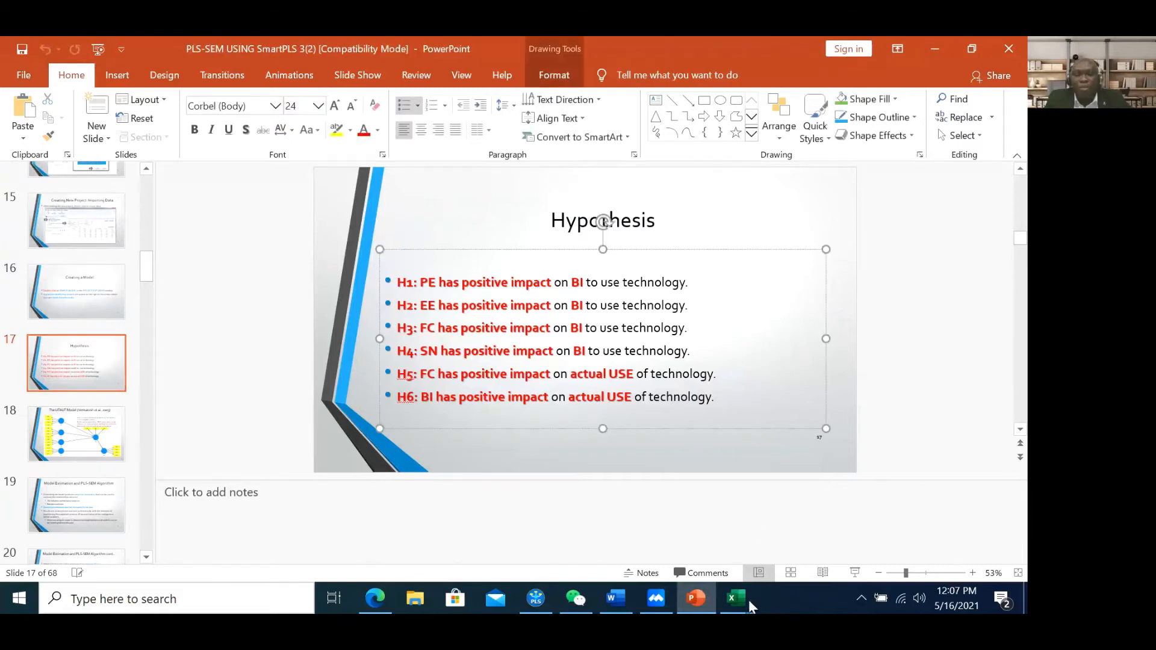
mouse_move(741, 598)
left_click(805, 524)
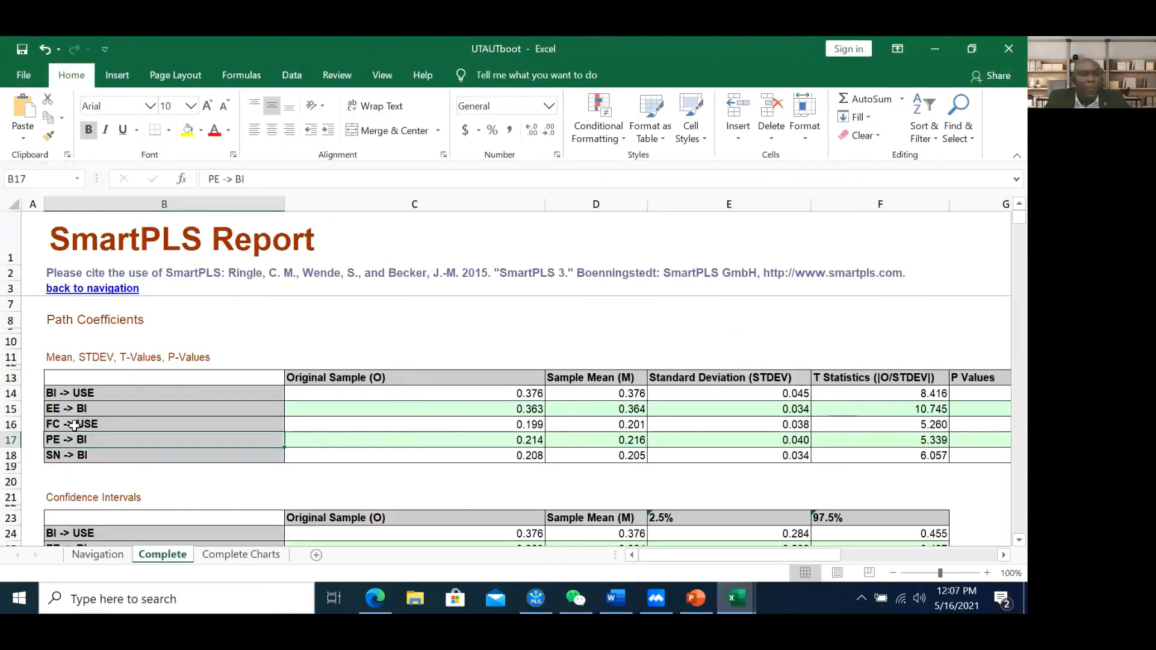
left_click_drag(77, 442, 466, 453)
left_click(519, 442)
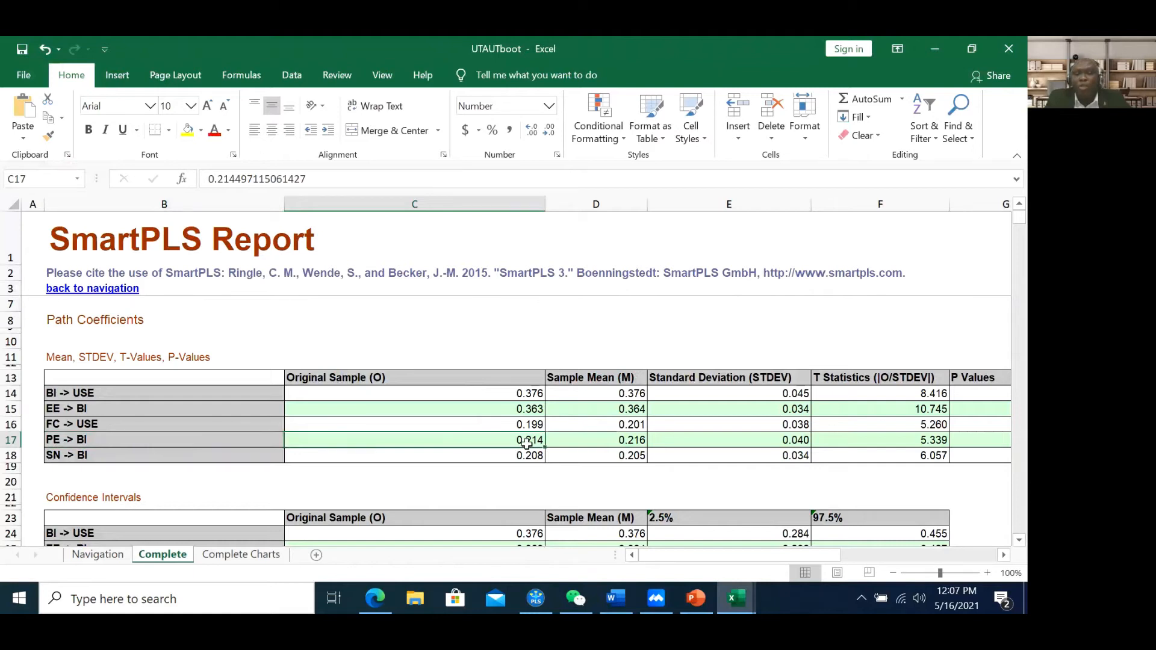
left_click(929, 444)
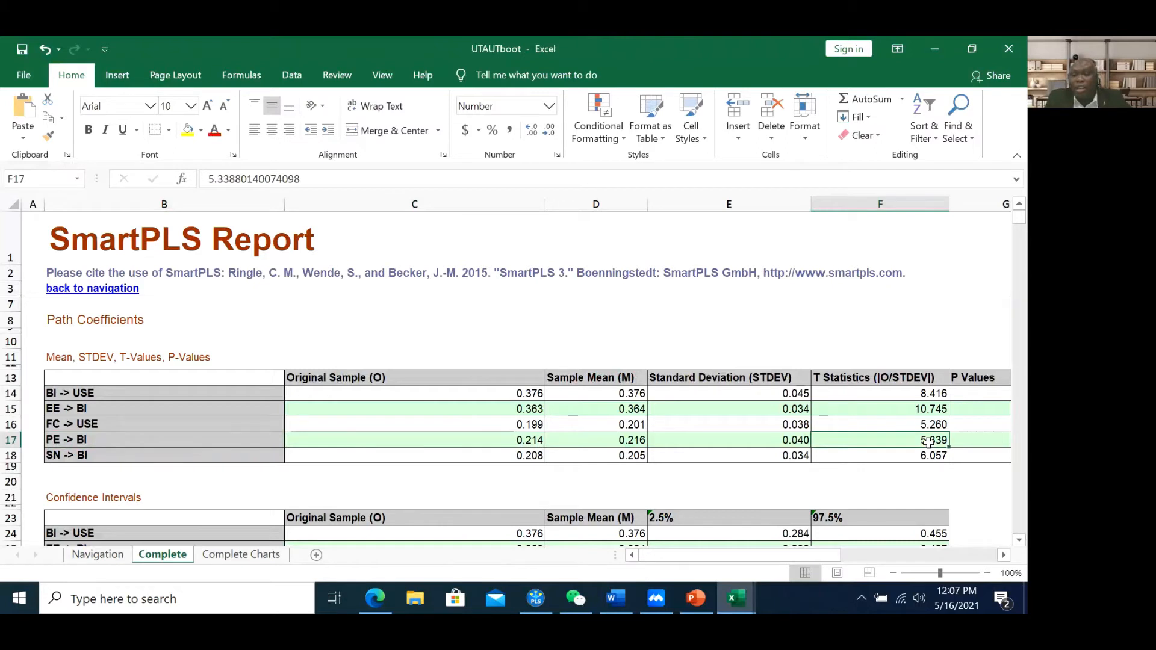
left_click_drag(819, 554, 849, 553)
left_click(777, 441)
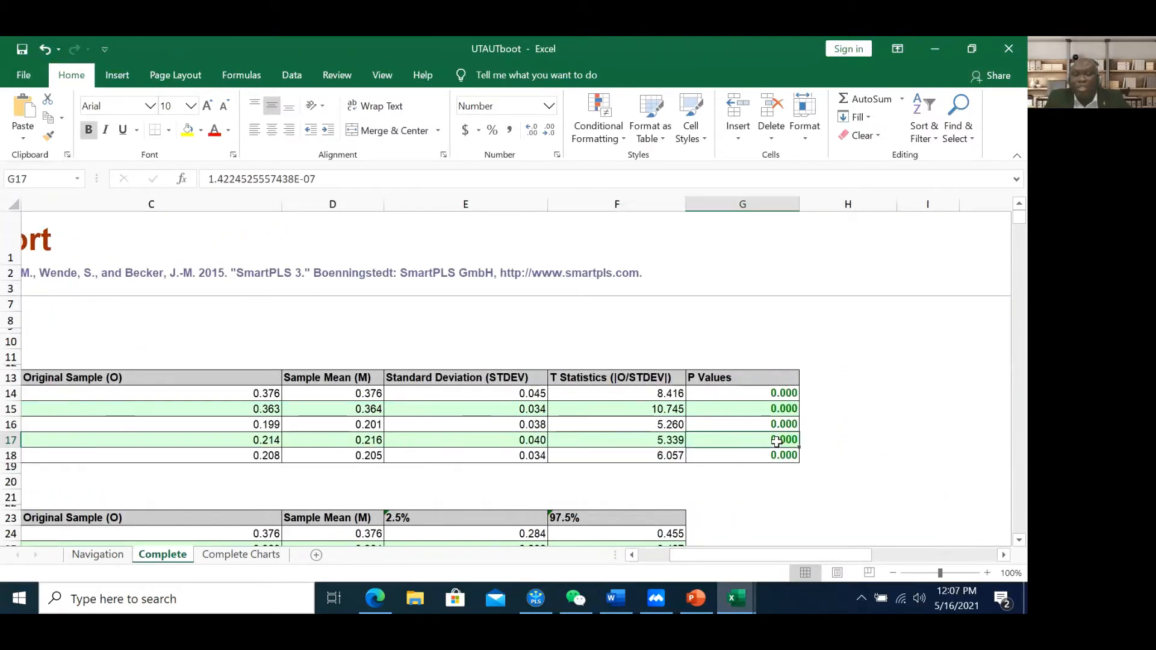
left_click_drag(711, 561, 665, 557)
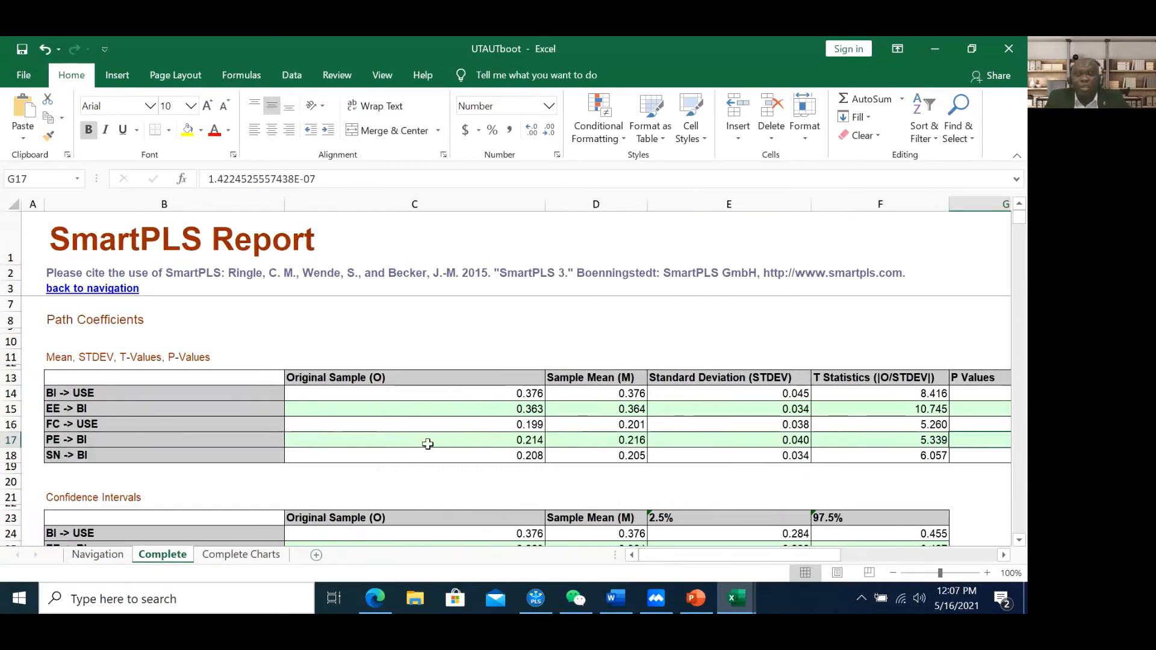
left_click(11, 440)
left_click(696, 598)
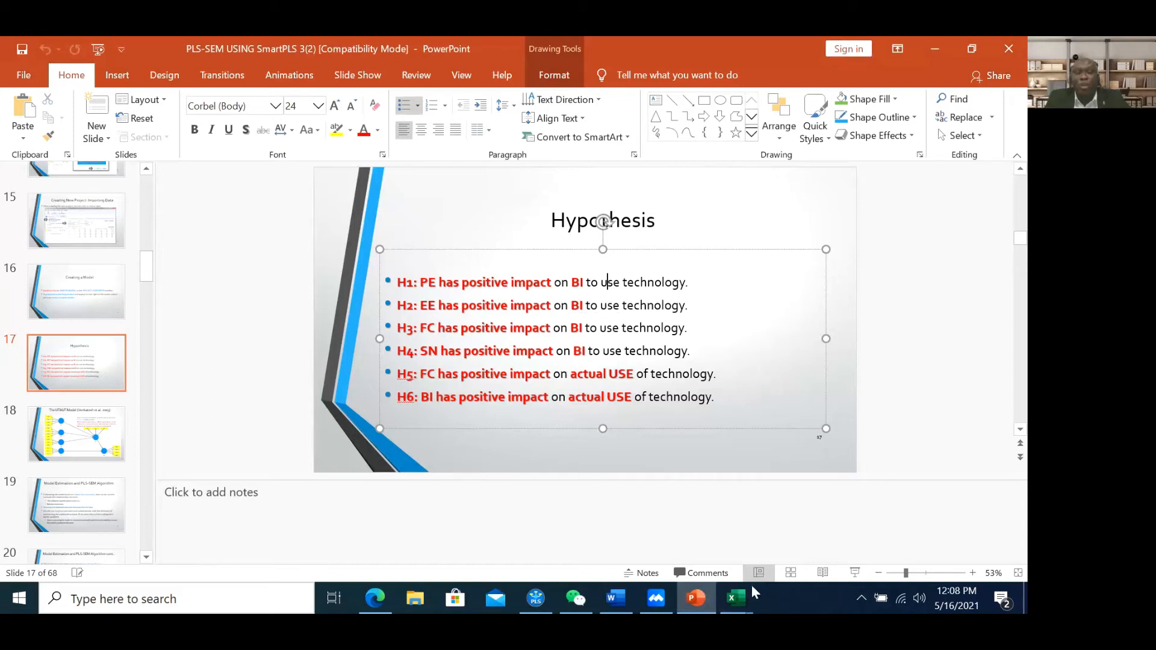
left_click(506, 306)
left_click_drag(495, 309, 467, 304)
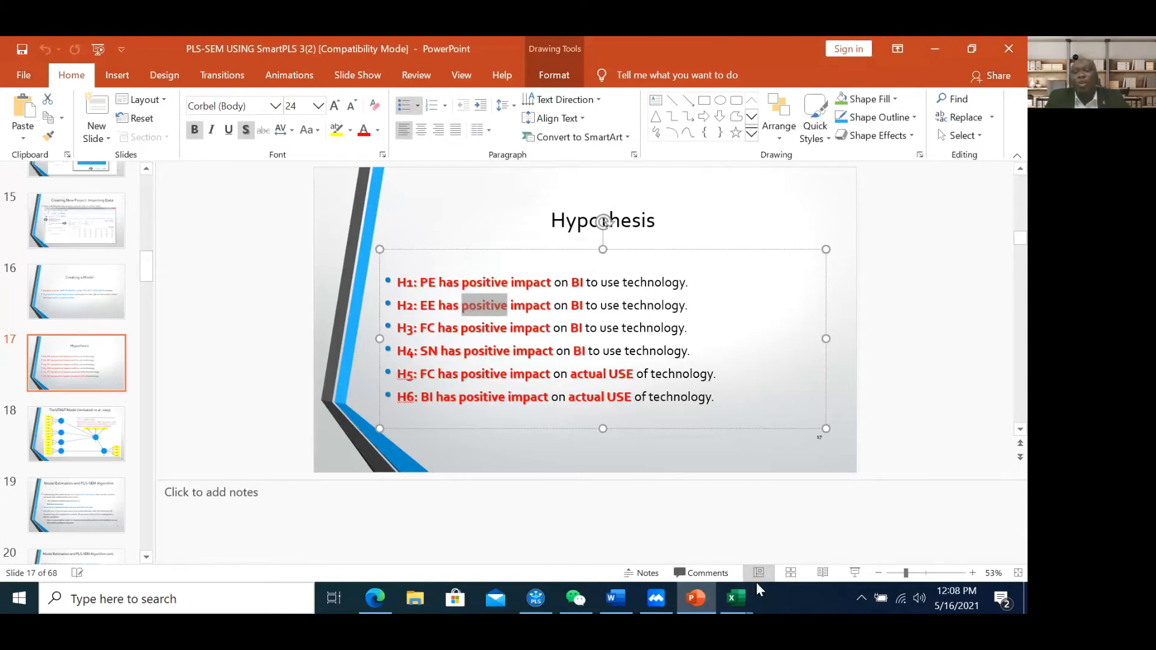
mouse_move(738, 601)
left_click(809, 548)
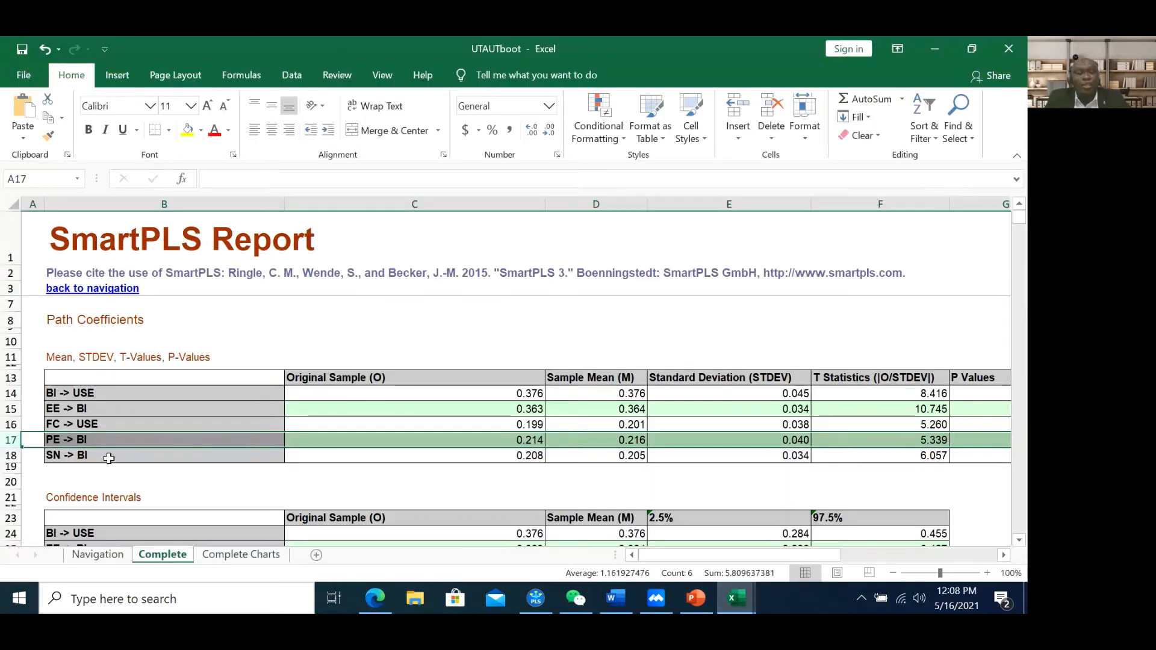
left_click(61, 413)
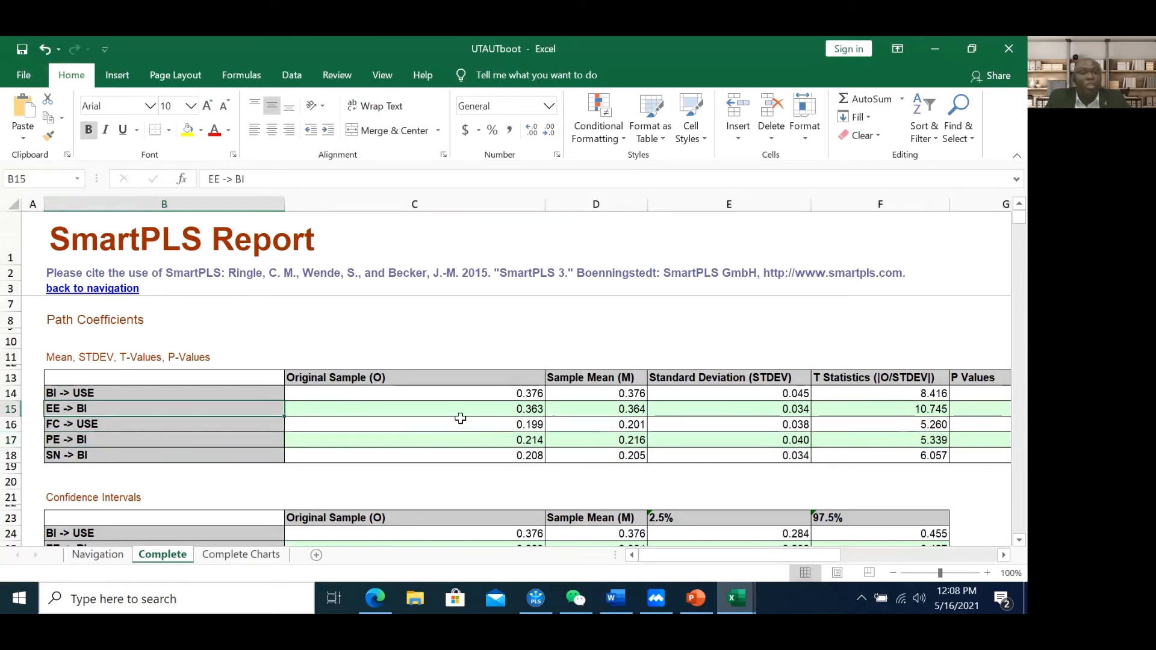
left_click(515, 410)
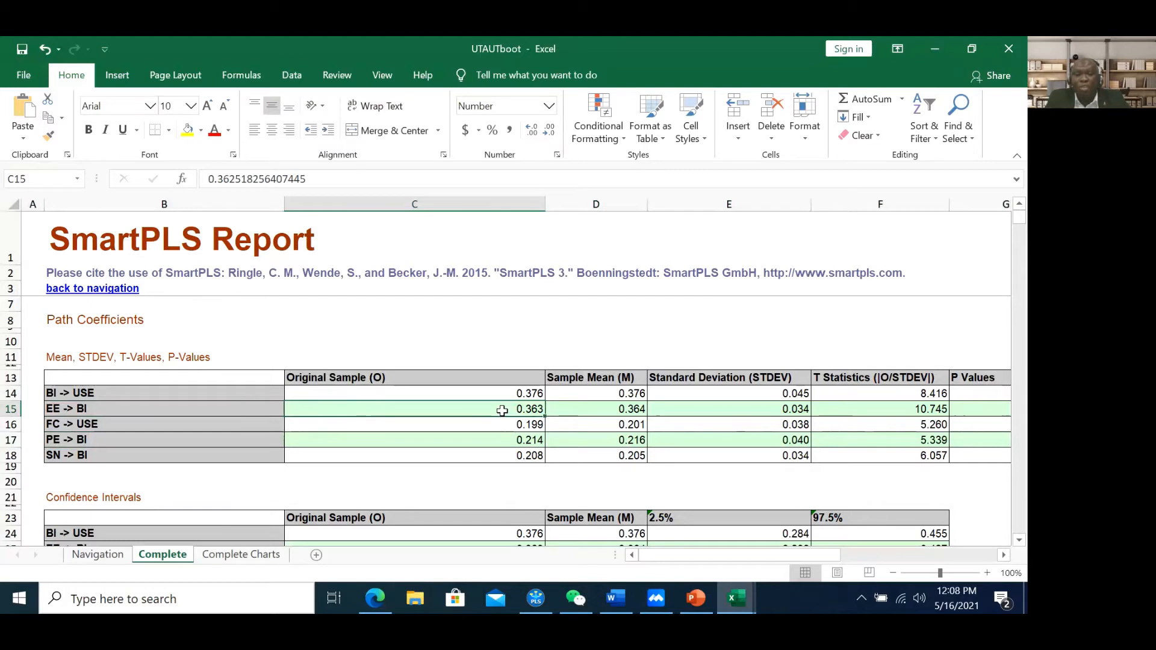
left_click(893, 407)
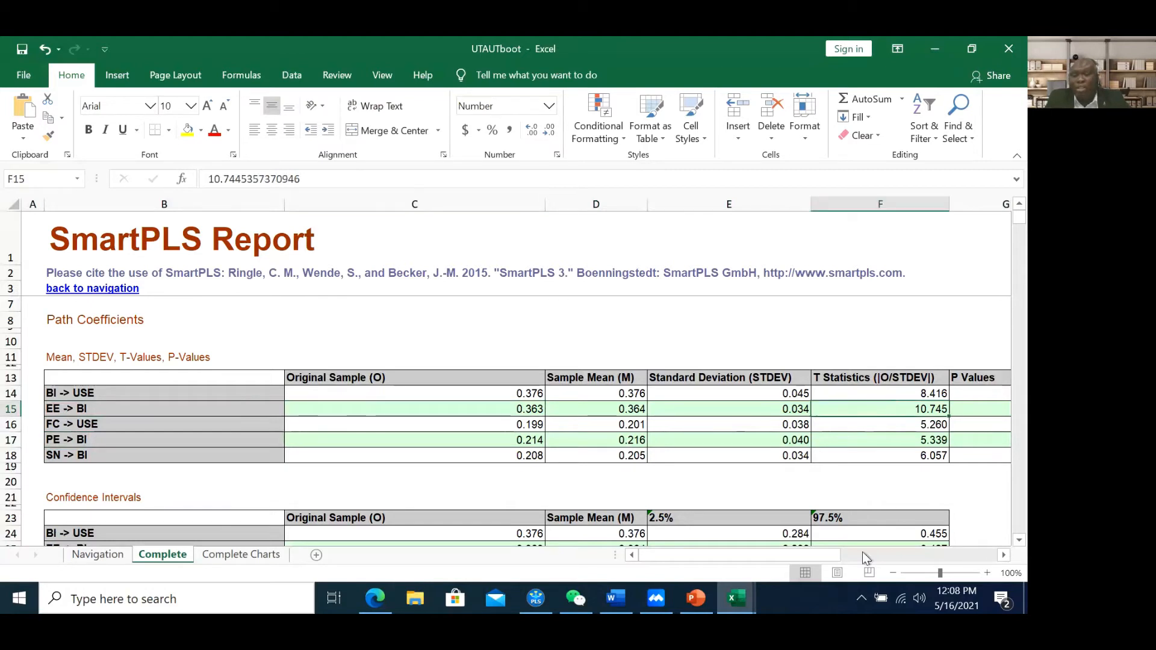
left_click_drag(799, 557, 817, 553)
left_click(991, 410)
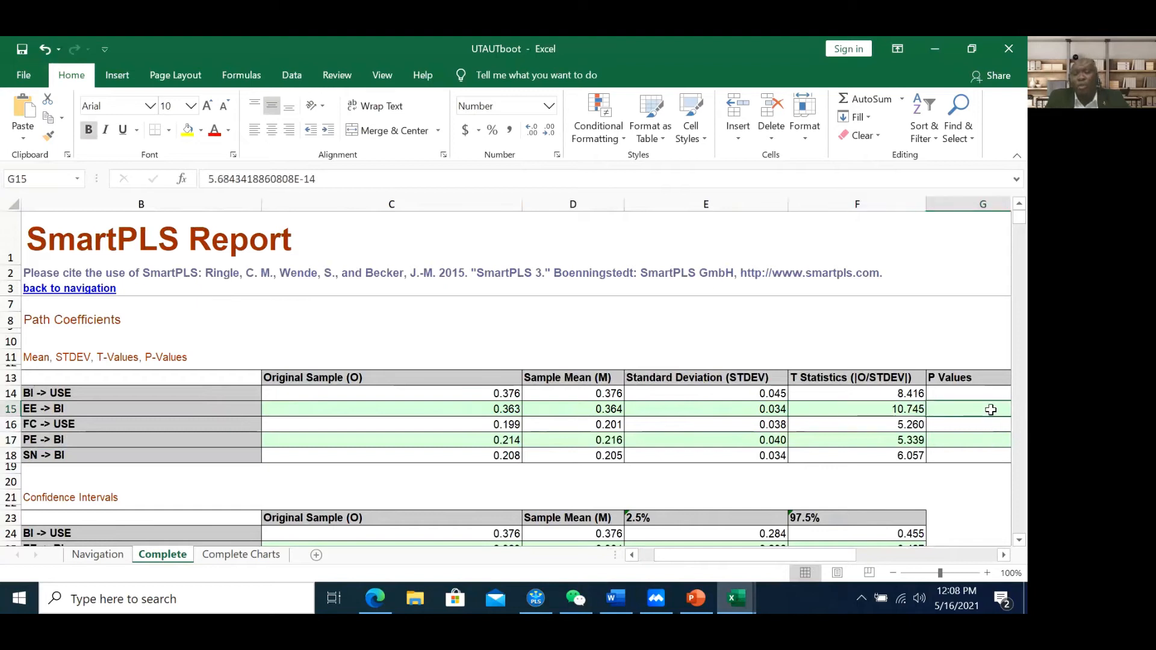
left_click(478, 412)
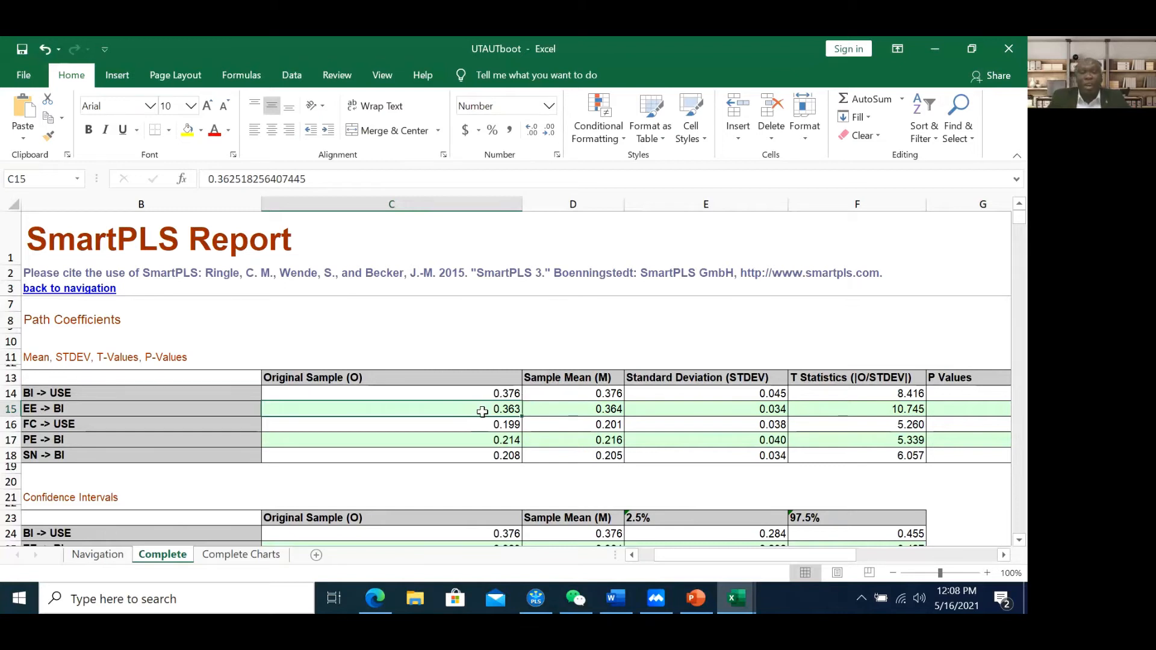
left_click(485, 440)
left_click(483, 412)
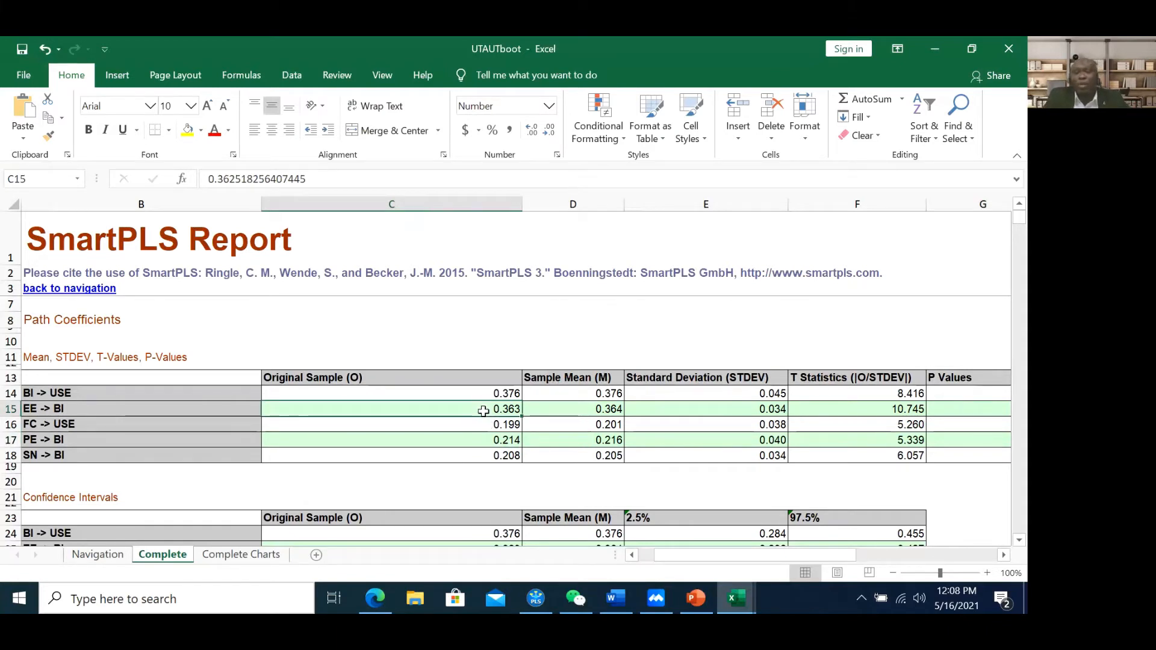
left_click(696, 602)
Step through the Internal Consistency, Fornell & Larcker and Collinearity Assessment slides
scroll(78, 437, "down", 3)
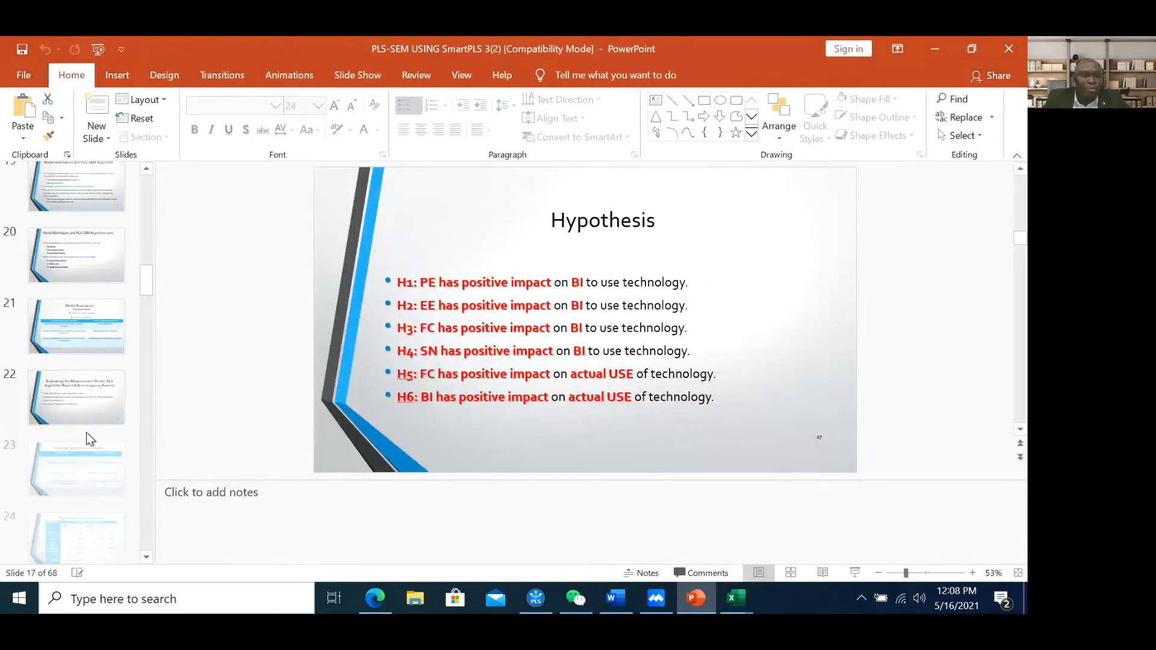
scroll(87, 416, "down", 2)
left_click(86, 391)
scroll(88, 388, "down", 3)
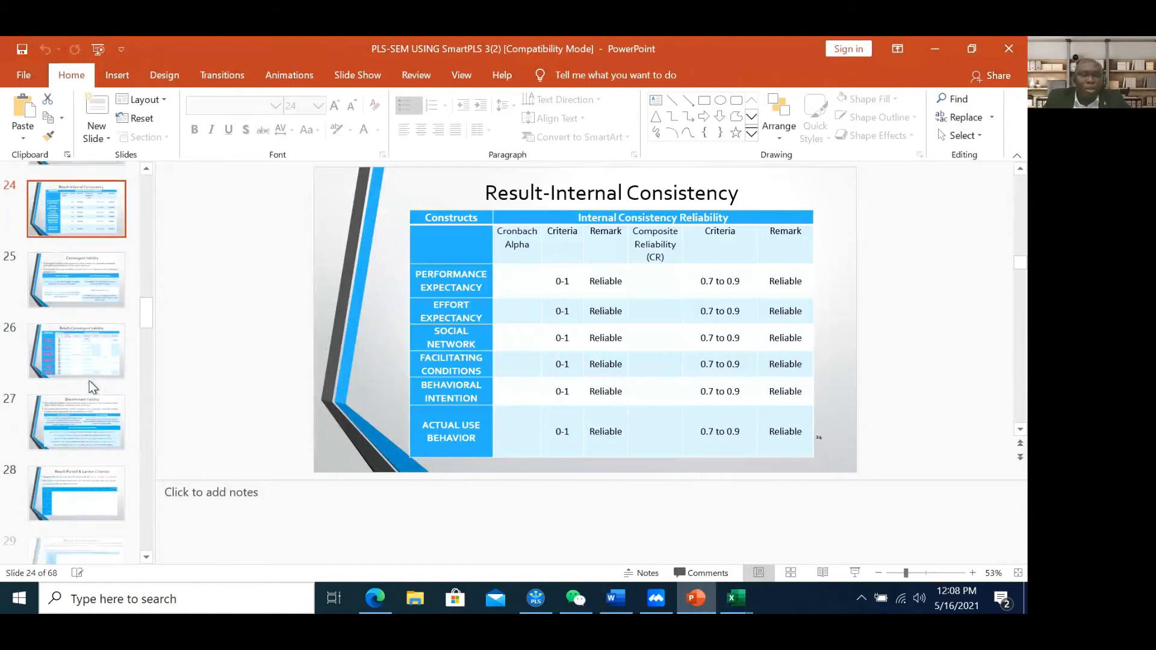
scroll(89, 380, "down", 2)
left_click(88, 391)
scroll(88, 398, "down", 4)
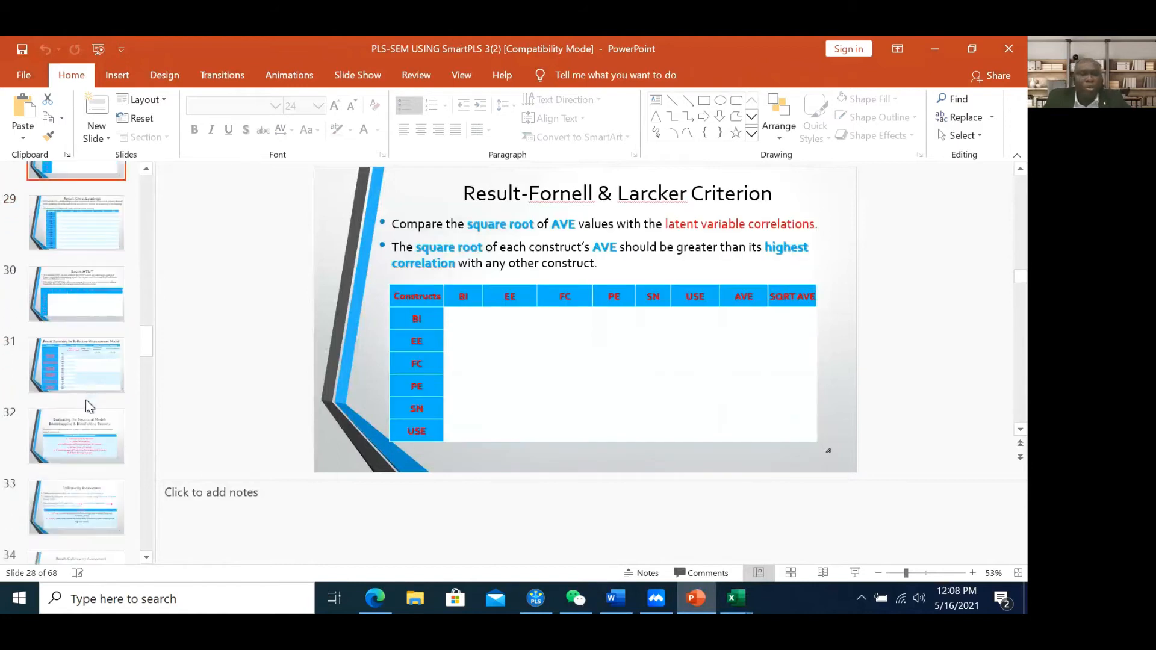
scroll(80, 385, "down", 2)
left_click(81, 402)
scroll(81, 403, "down", 2)
left_click(80, 402)
Move past the path coefficient and t-value explanation slides to slide 38, Result-t Values
scroll(81, 403, "down", 4)
left_click(90, 366)
left_click(82, 432)
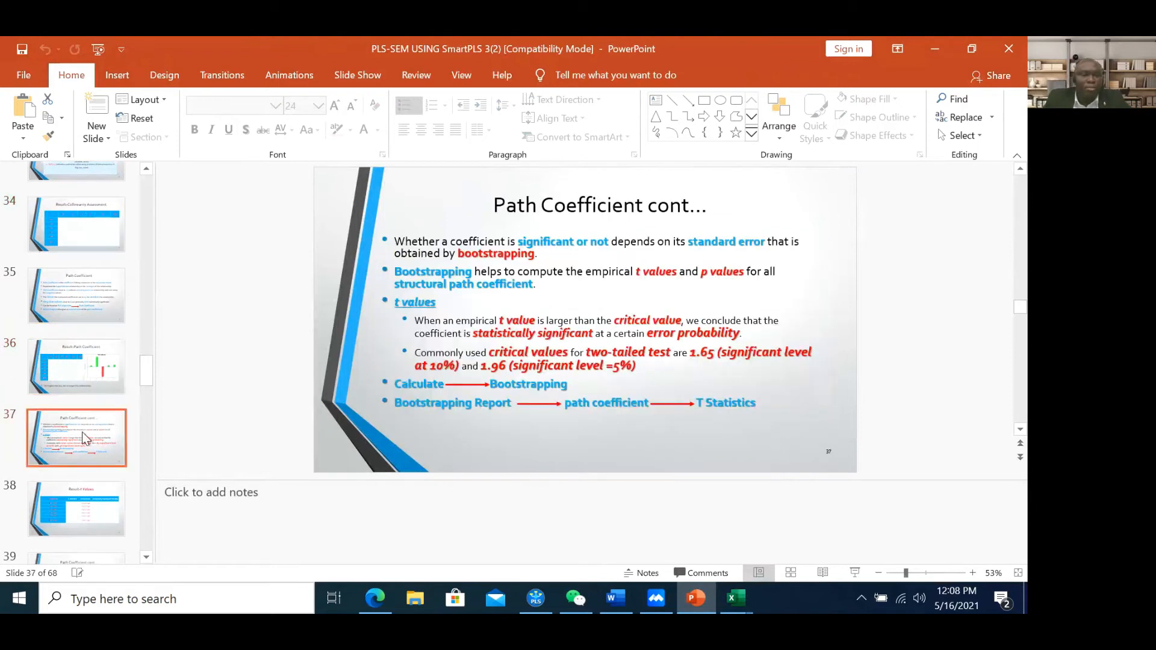
scroll(82, 432, "down", 2)
left_click(78, 387)
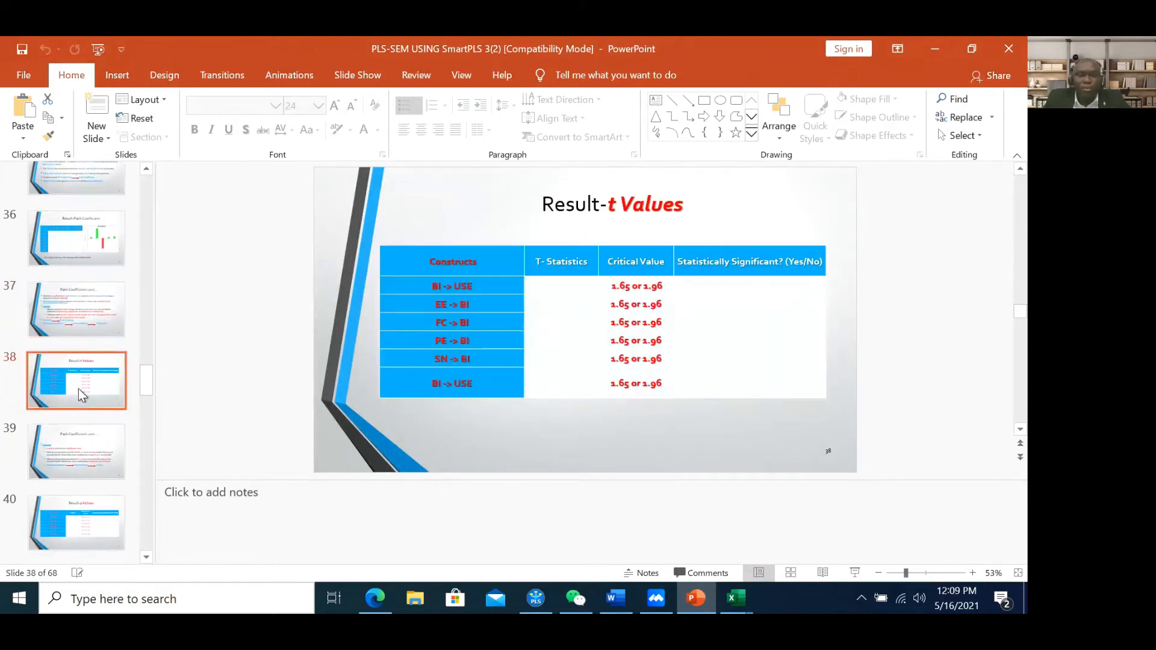
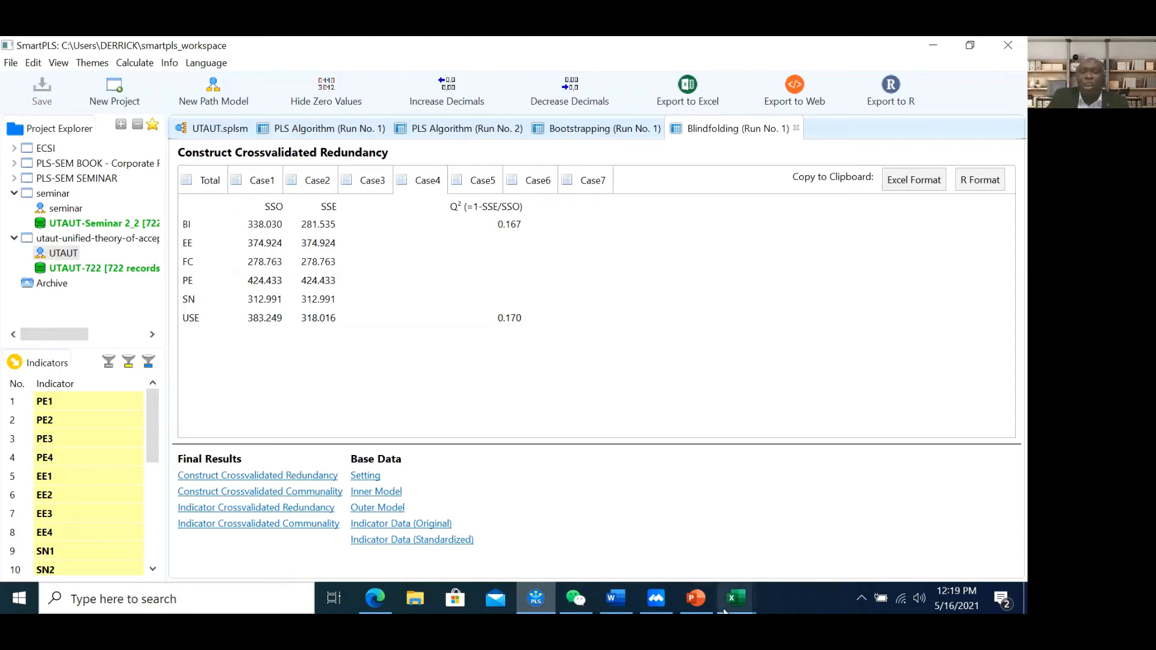
Switch from the Blindfolding Q² results (BI 0.167, USE 0.170) to the PowerPoint deck
mouse_move(693, 607)
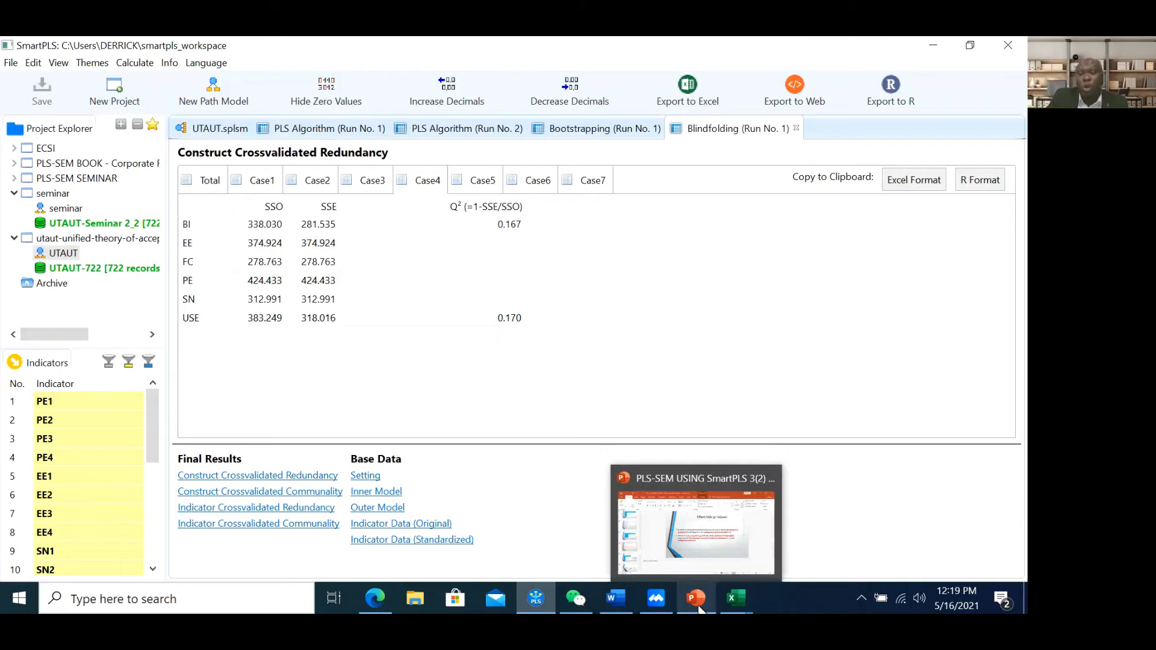
left_click(699, 523)
Show slide 49, 'Result- q² Values', after a brief look at the Effect Size slide
left_click(97, 479)
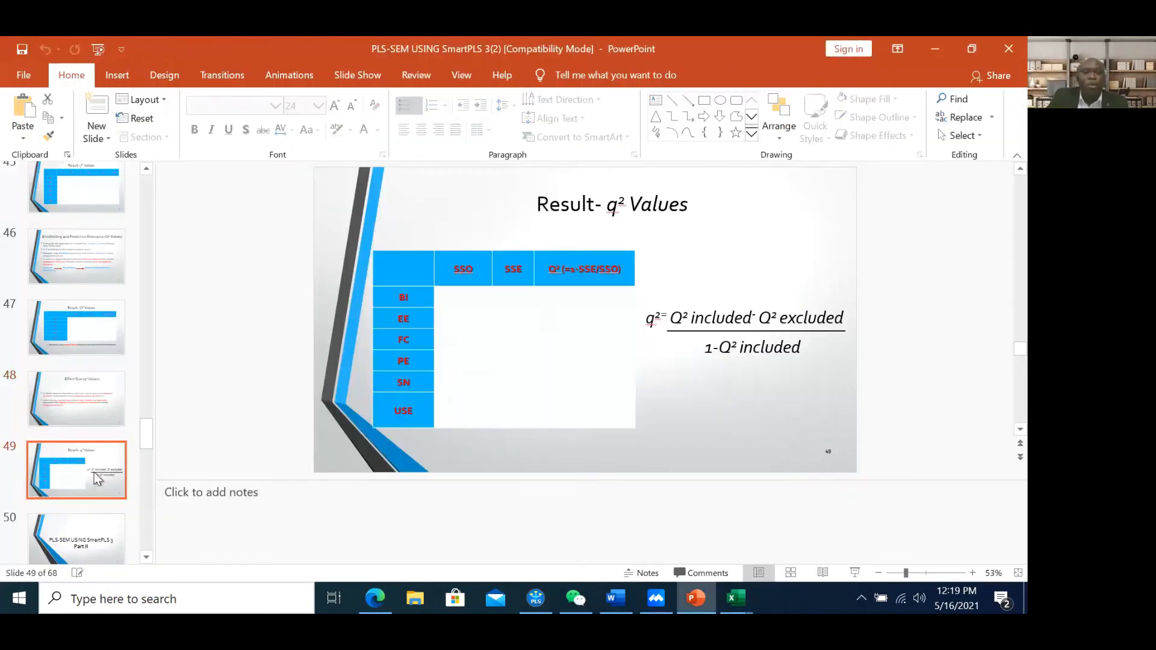
left_click(78, 419)
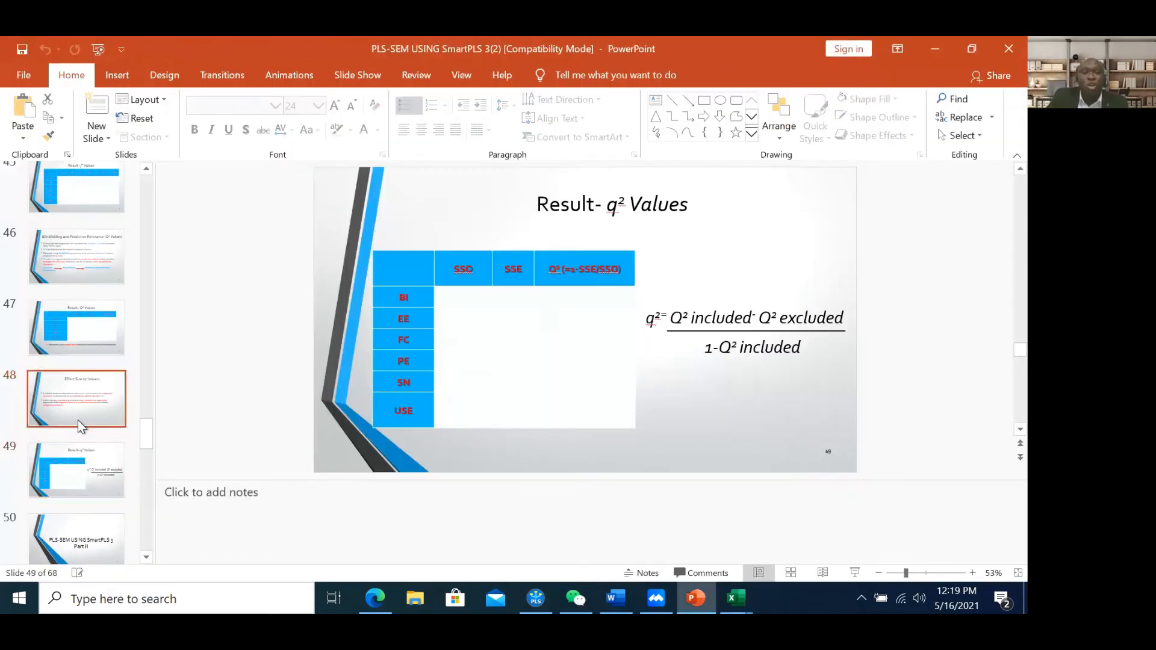
left_click(82, 462)
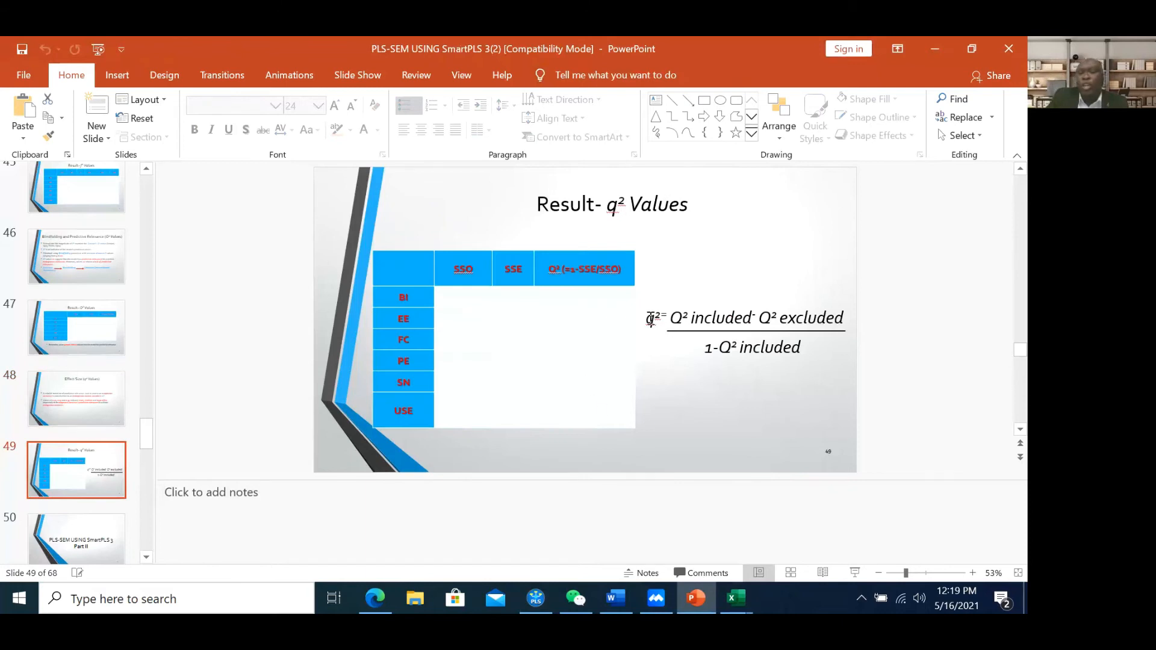
Highlight the Q² included term in the q² formula's numerator
left_click(678, 318)
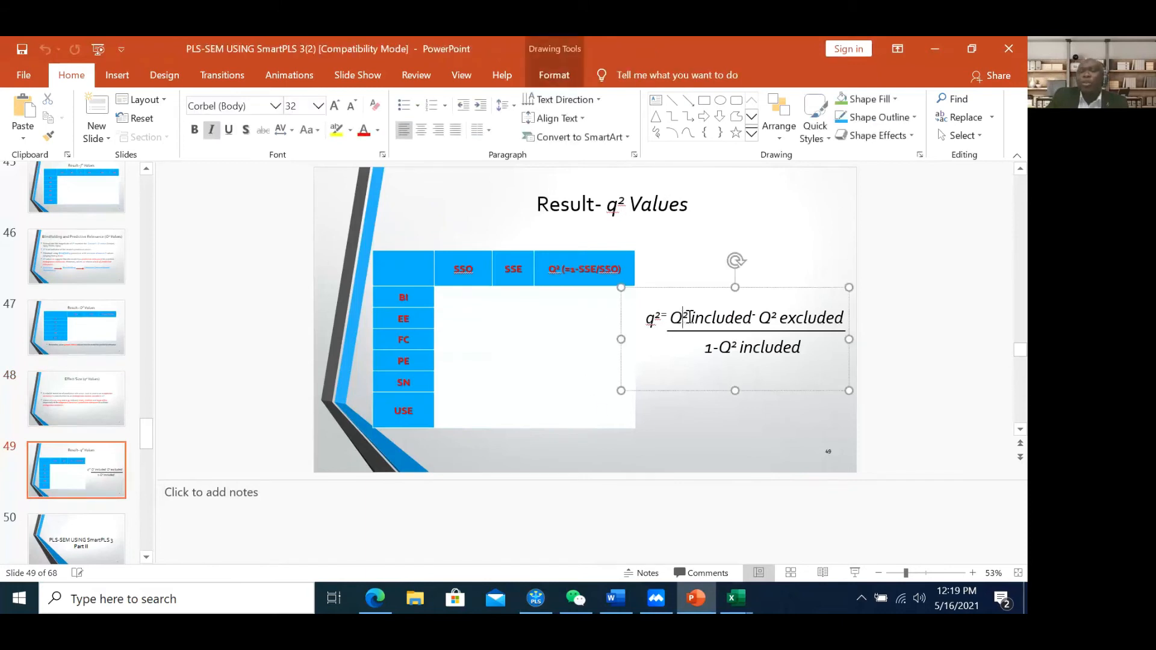
left_click_drag(677, 318, 720, 316)
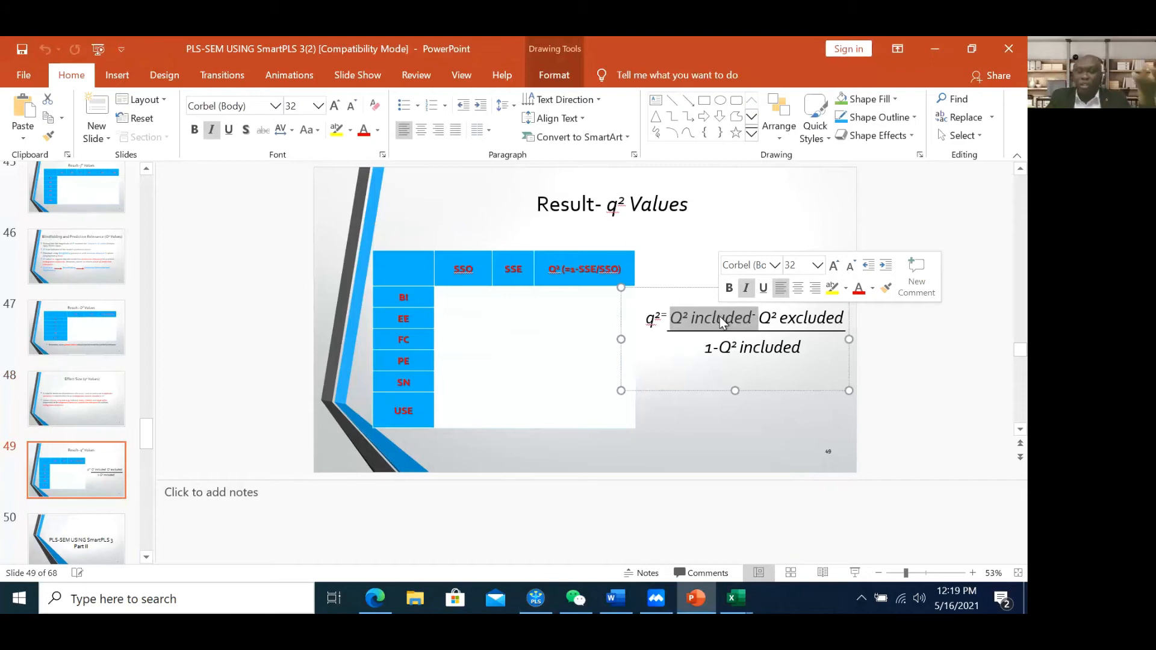
left_click(716, 319)
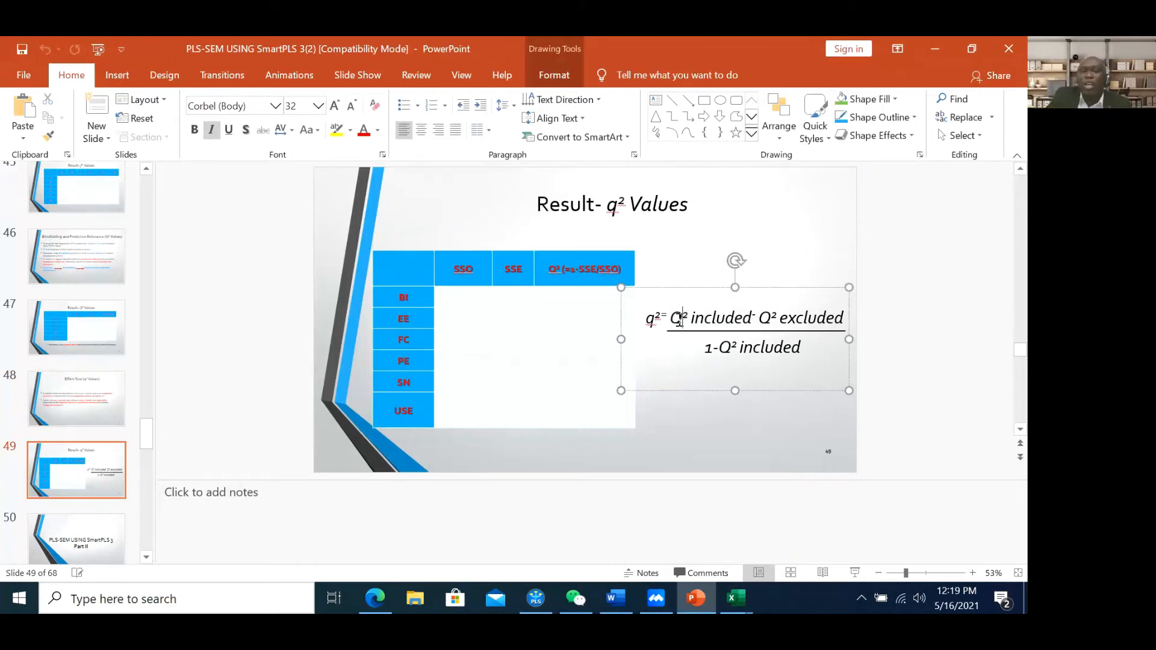
left_click_drag(685, 319, 711, 320)
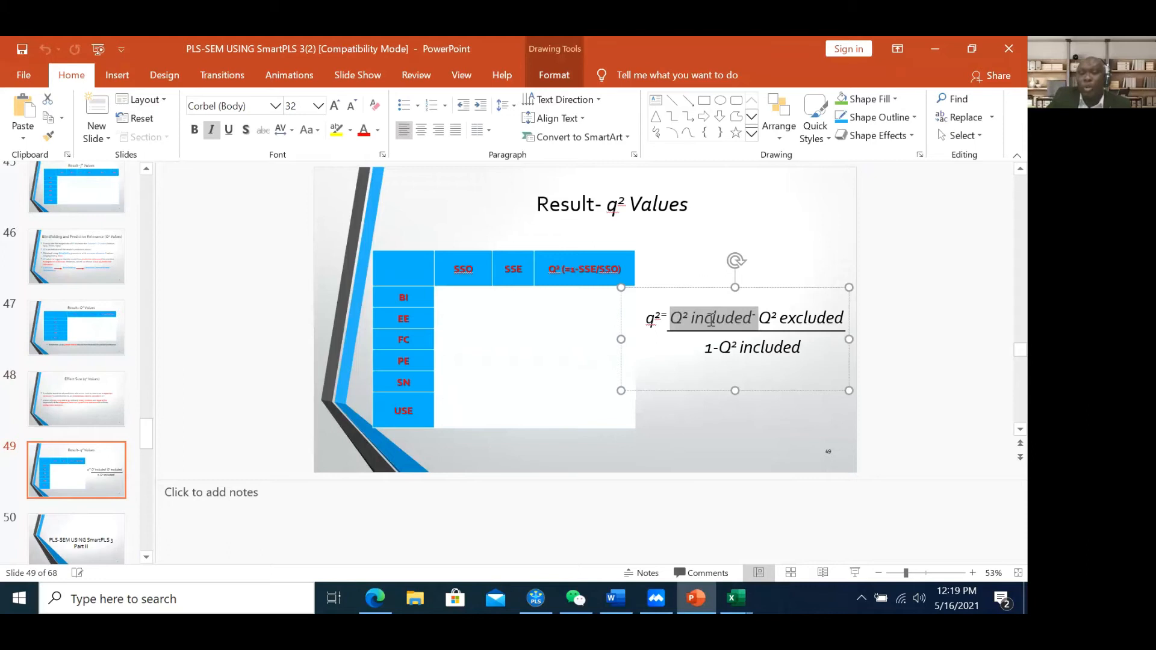
left_click(764, 317)
Point out the Q² excluded term and the 1 − Q² included denominator, then return to SmartPLS
left_click_drag(765, 316, 807, 316)
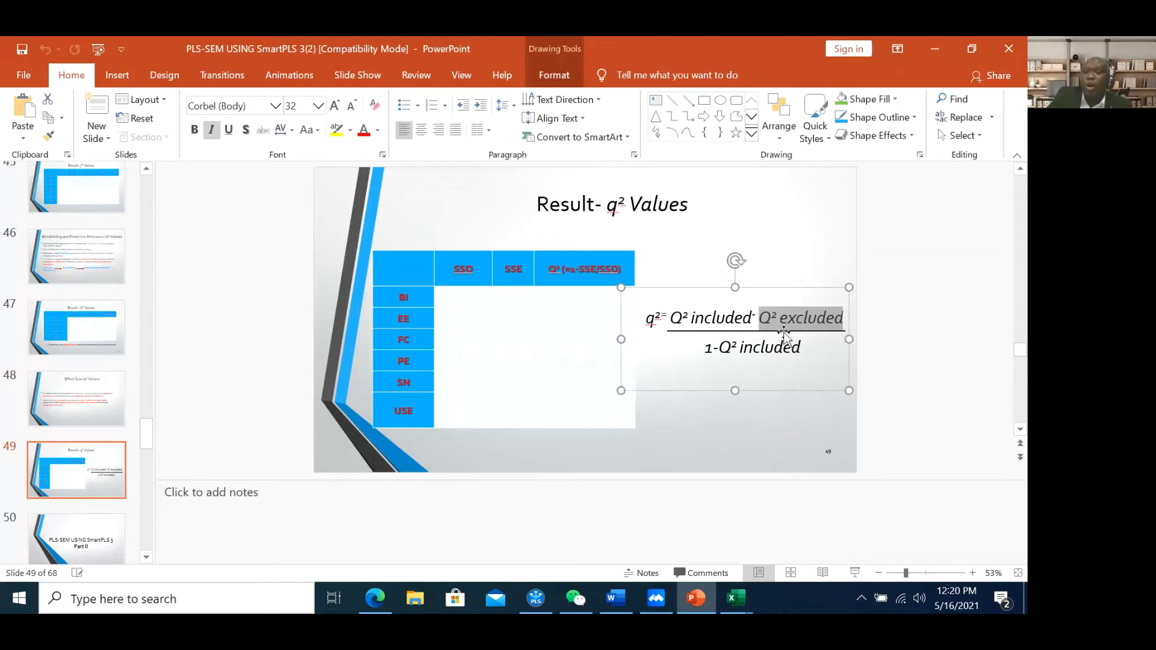
left_click(706, 350)
left_click_drag(705, 351, 714, 353)
left_click(760, 351)
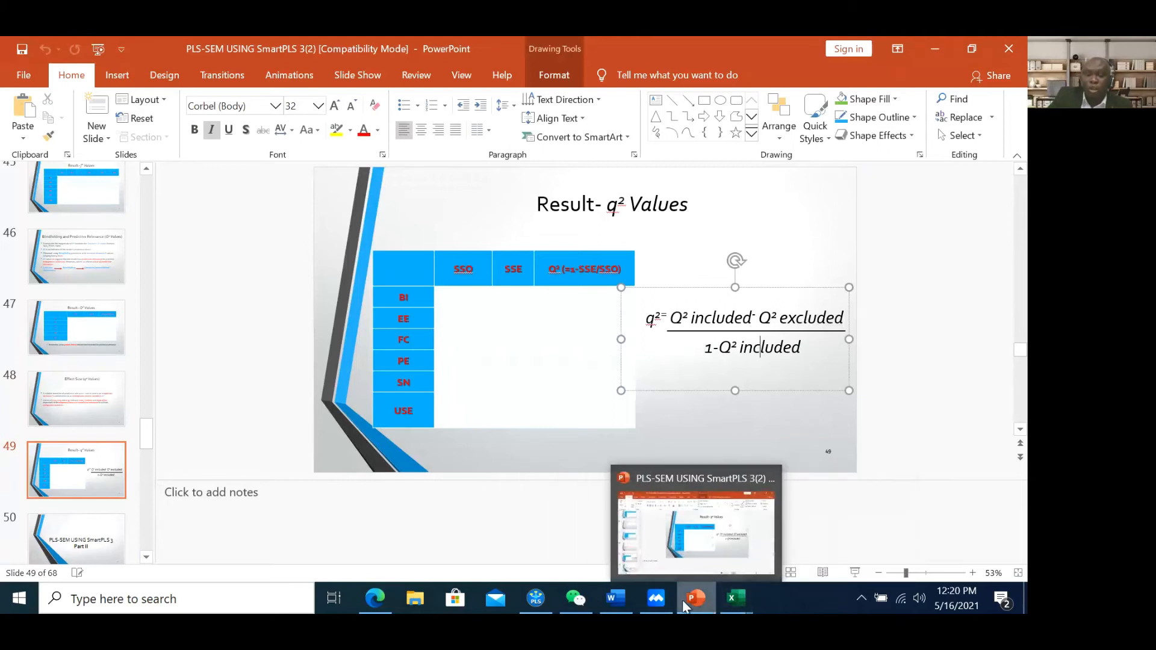
left_click(523, 601)
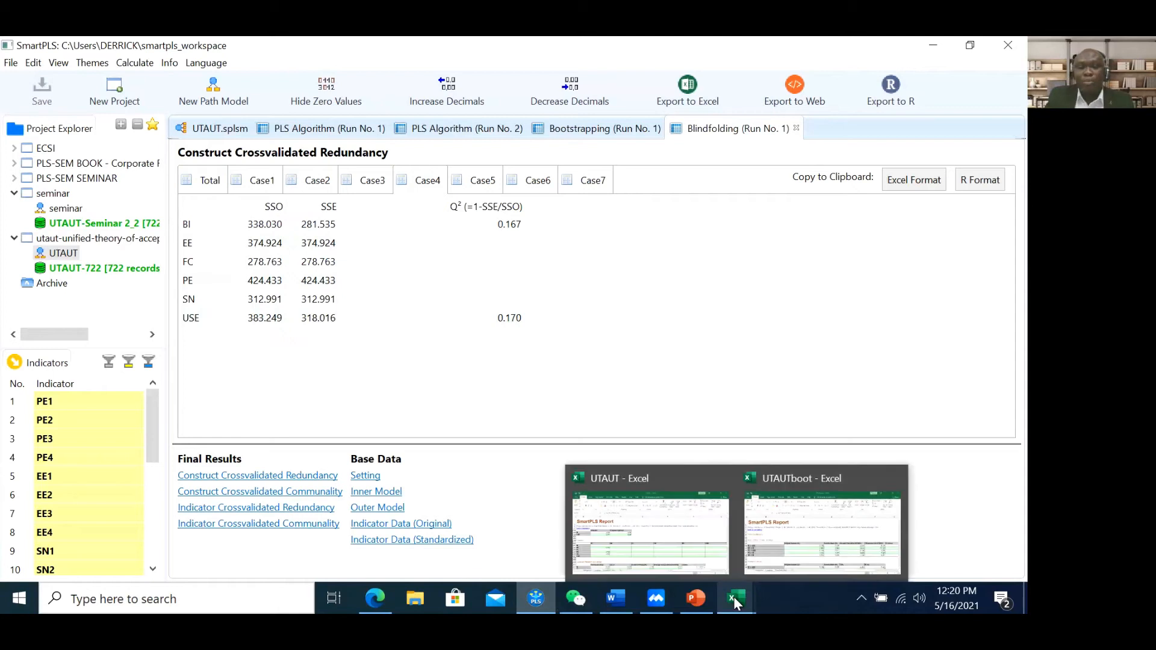
mouse_move(696, 598)
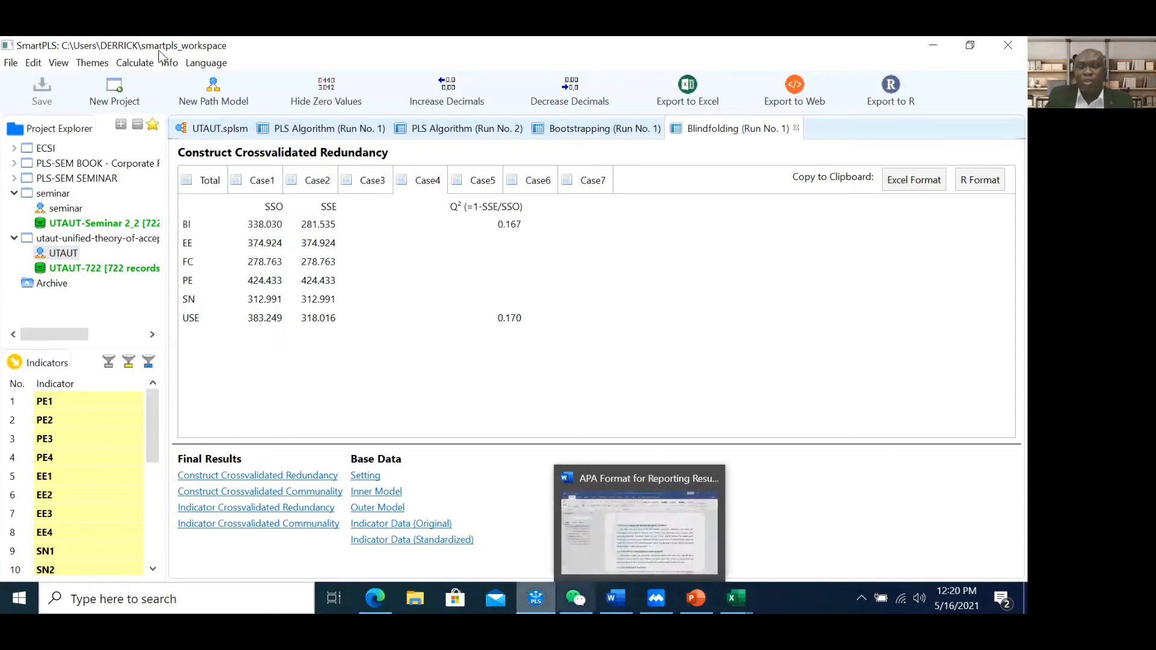
left_click(200, 133)
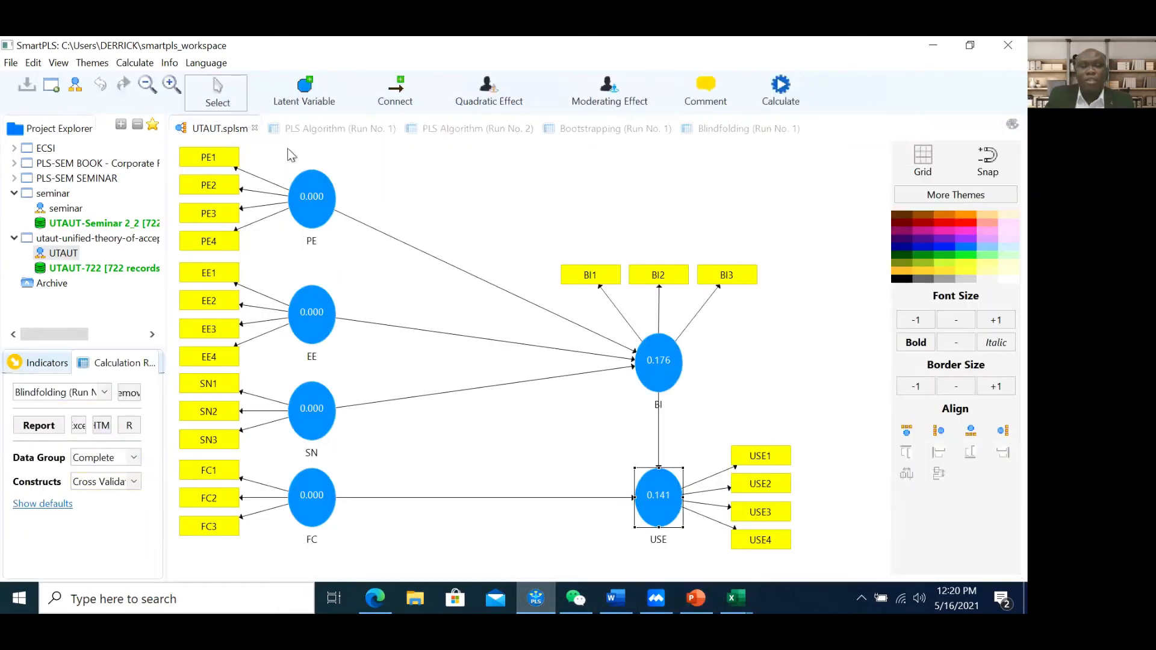
left_click(708, 131)
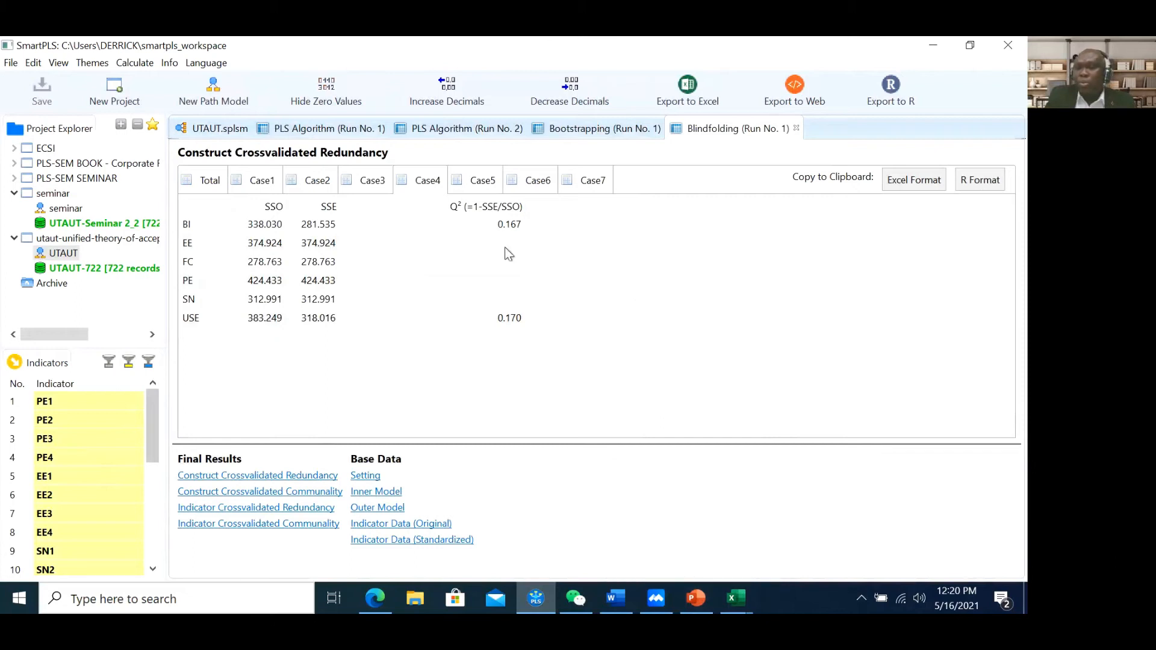
left_click(211, 128)
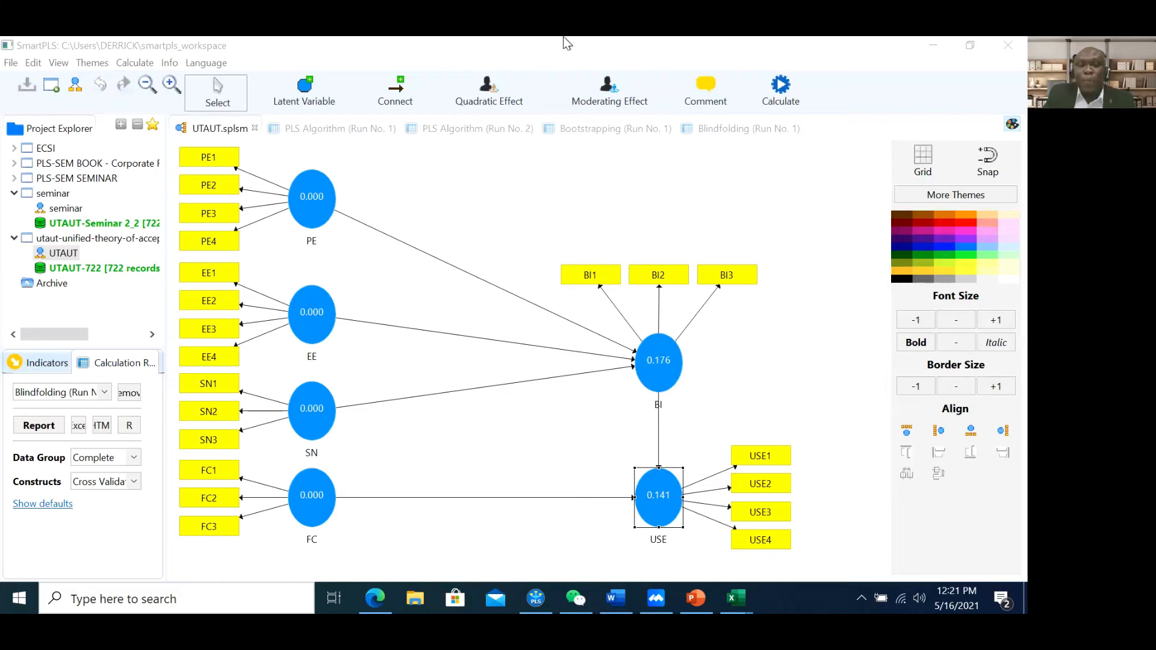
left_click(844, 40)
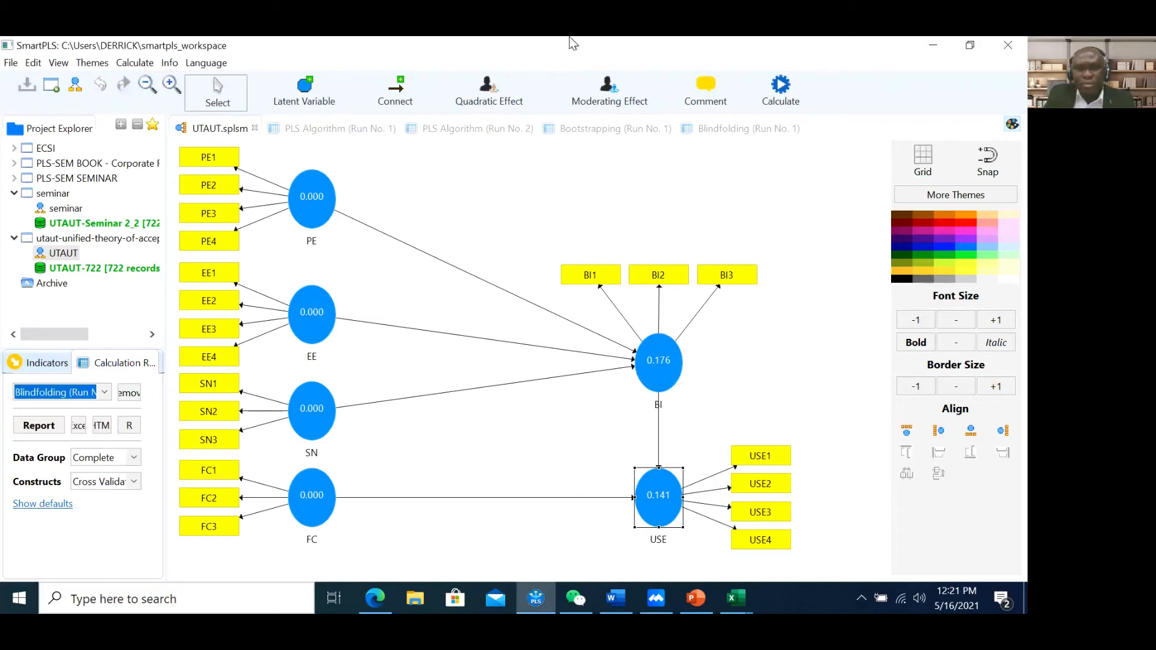
left_click(644, 185)
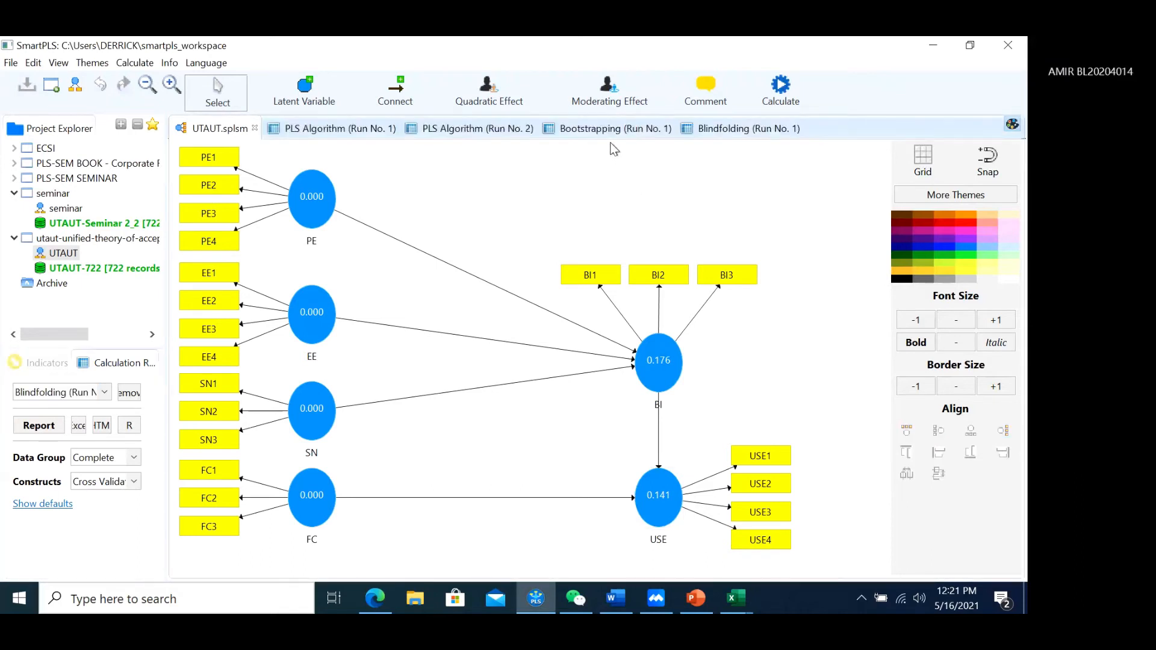
left_click(610, 129)
left_click(713, 130)
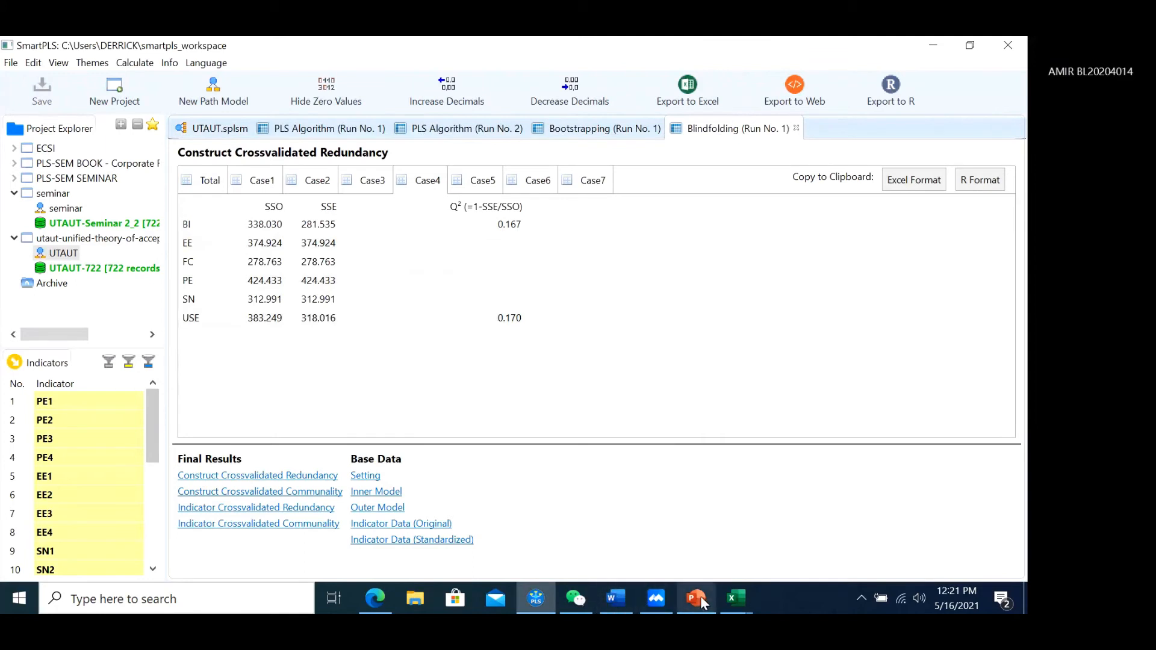
Bring PowerPoint forward and browse back through slides 25, 21, UTAUT model and Hypothesis
mouse_move(699, 597)
left_click(693, 512)
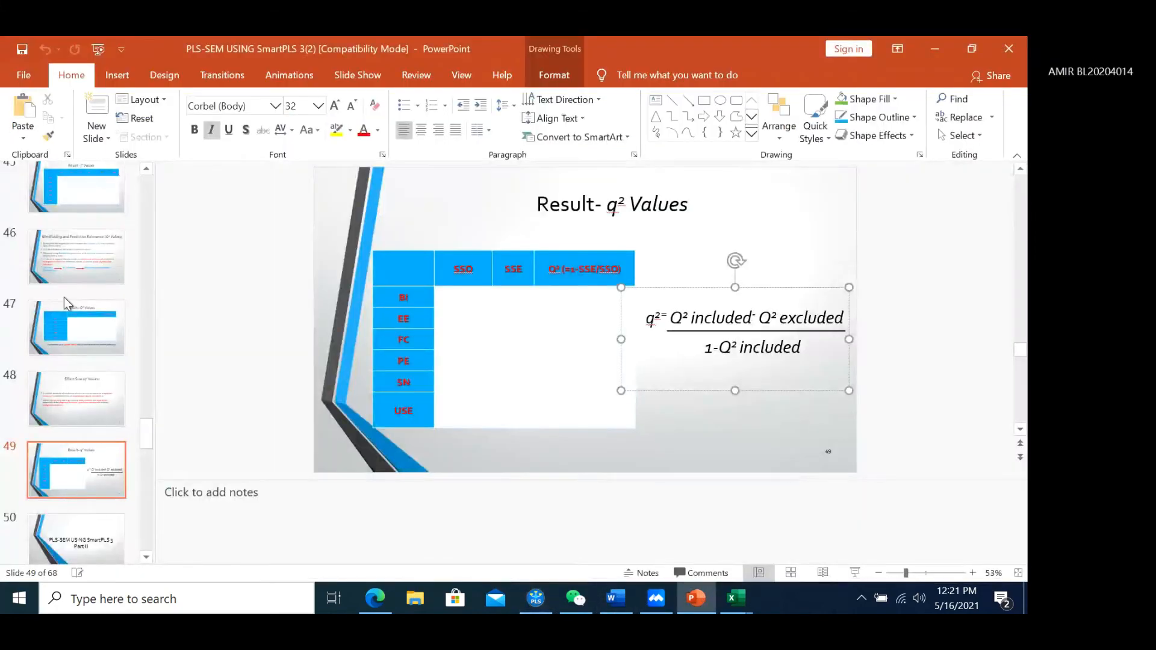
scroll(63, 298, "up", 9)
scroll(64, 296, "up", 12)
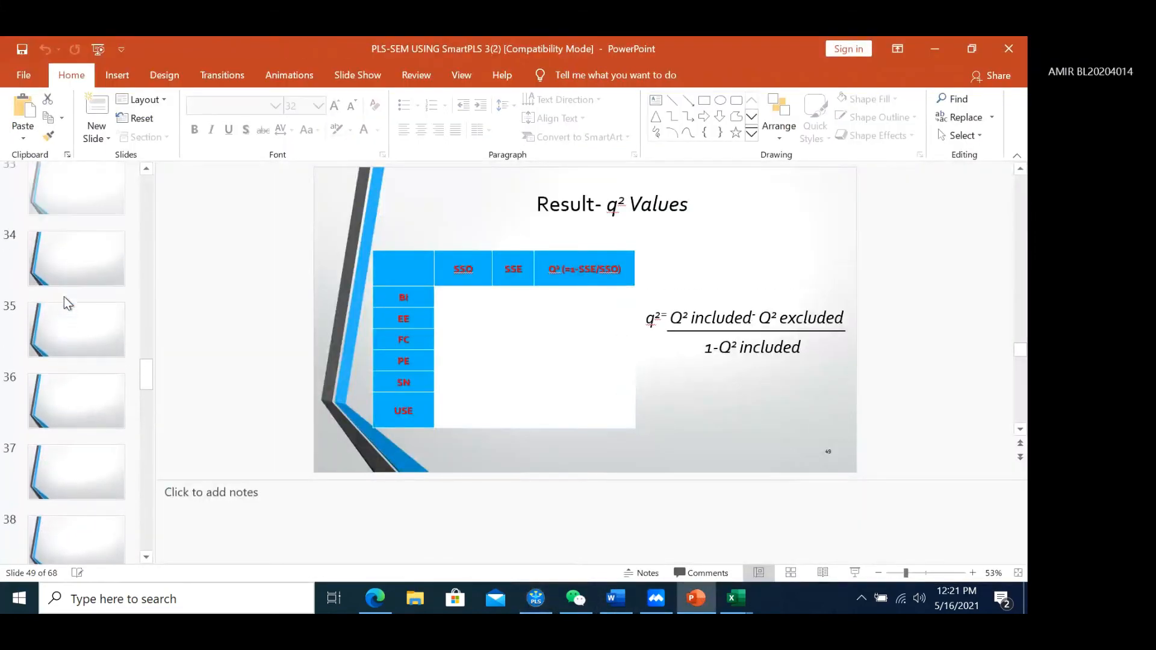
left_click(64, 296)
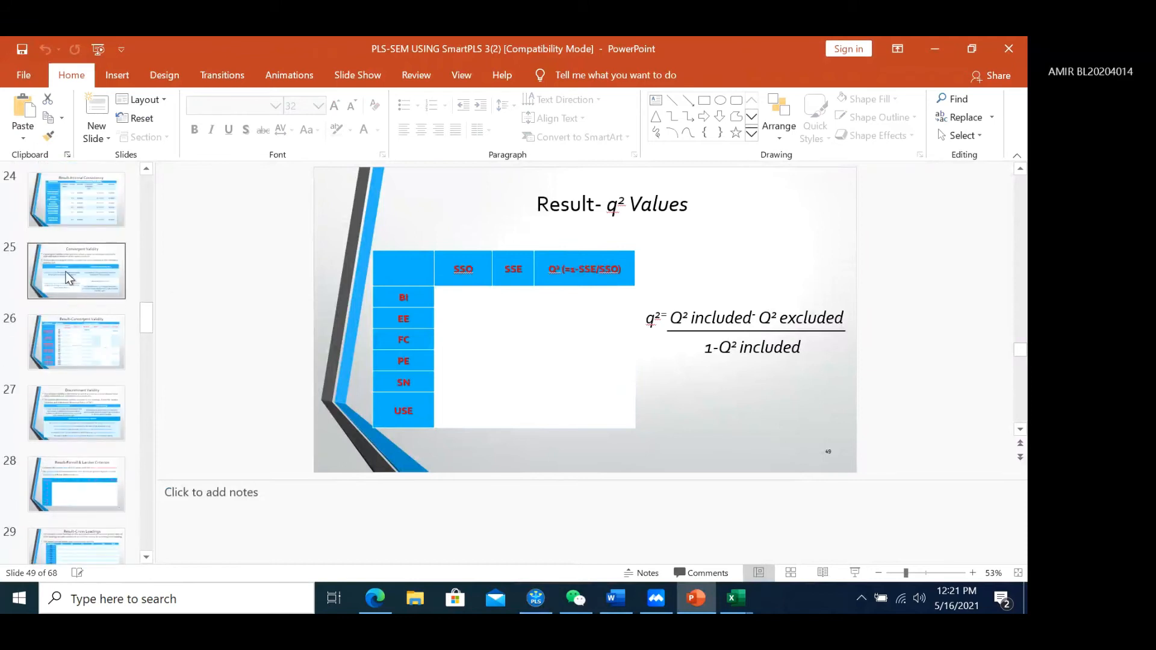
scroll(66, 298, "up", 4)
left_click(71, 292)
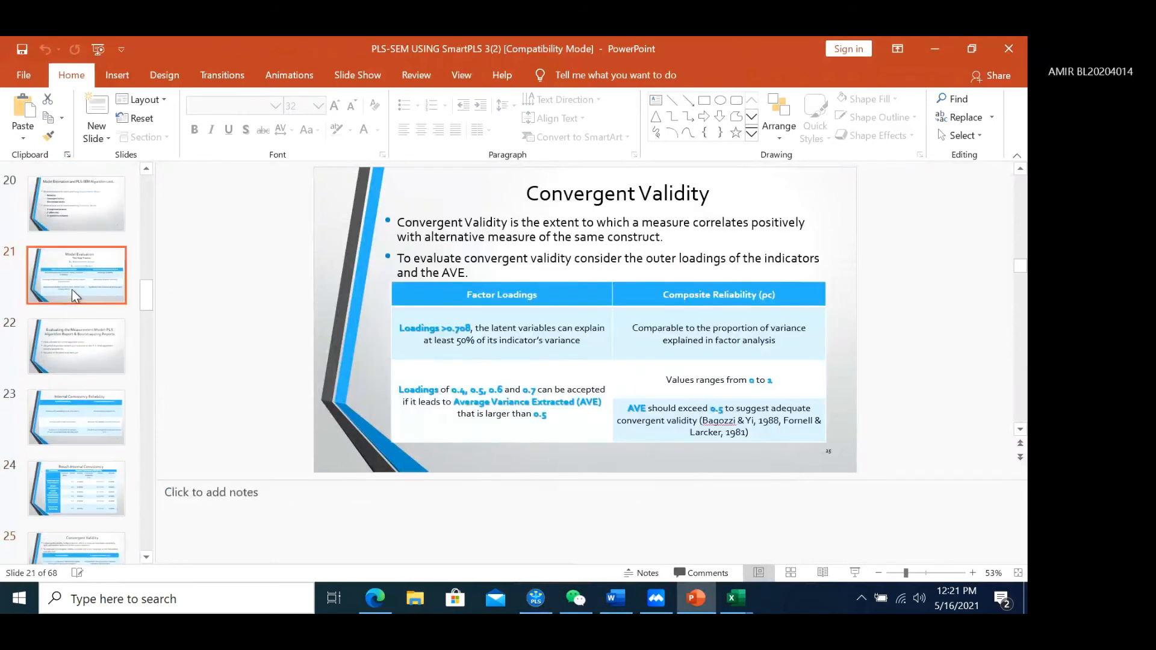
scroll(72, 313, "up", 3)
left_click(64, 248)
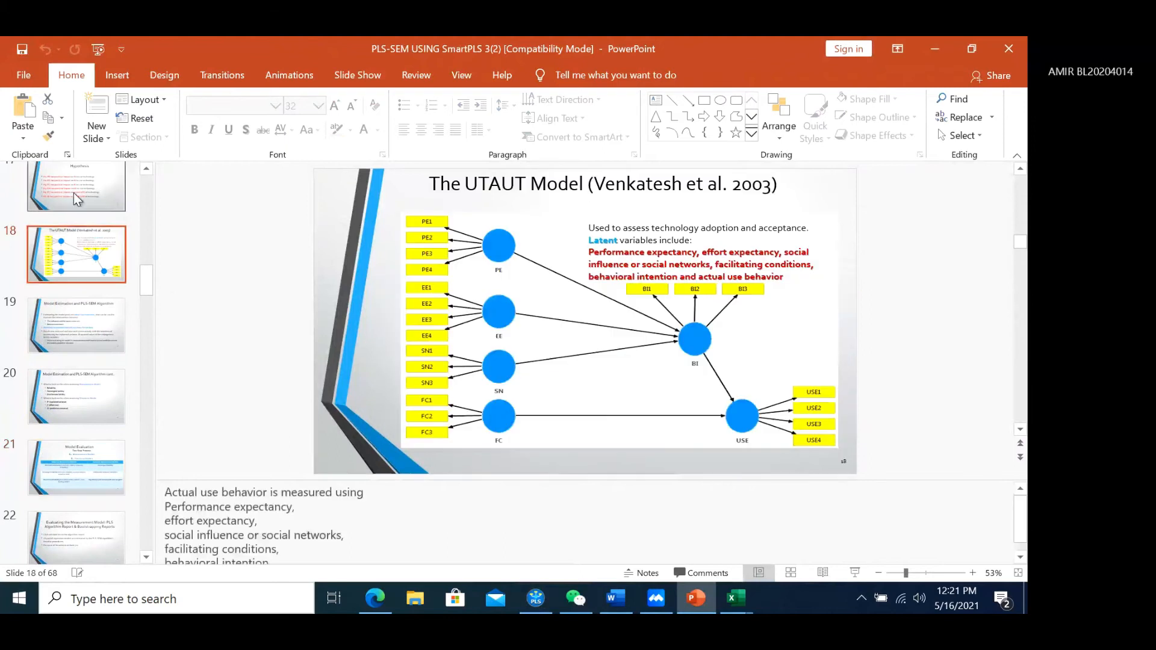
left_click(73, 193)
Go past slide 15 on importing data to slide 6, 'Minimum Sample Requirements'
scroll(72, 241, "up", 3)
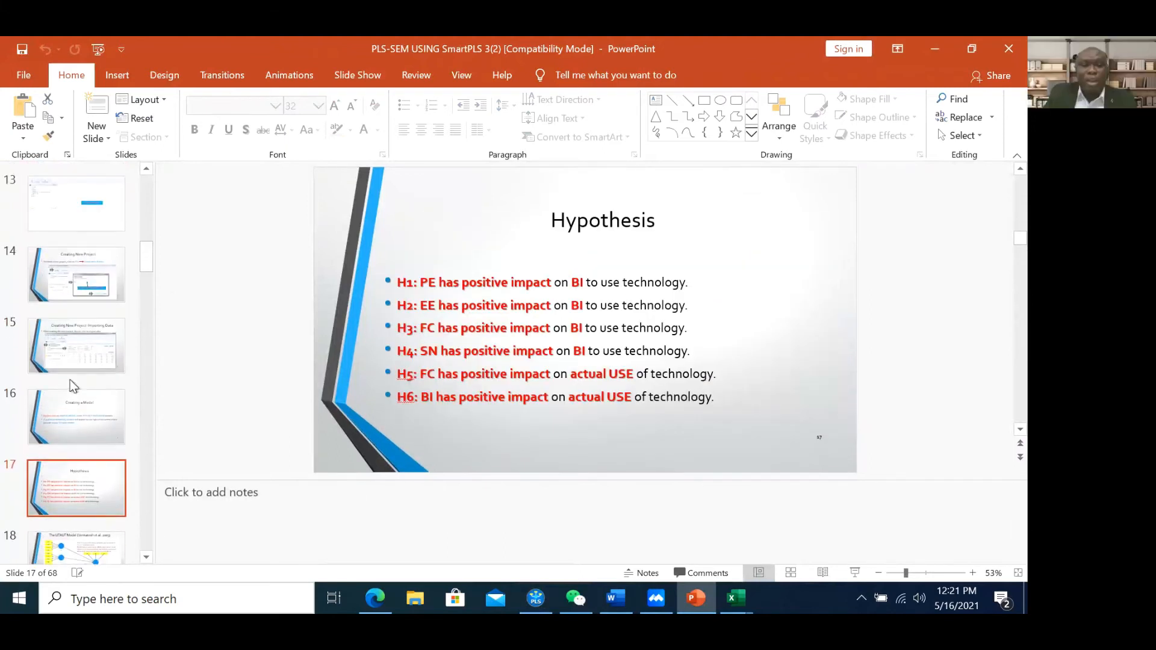
left_click(70, 358)
scroll(71, 360, "up", 5)
scroll(73, 360, "up", 3)
left_click(67, 280)
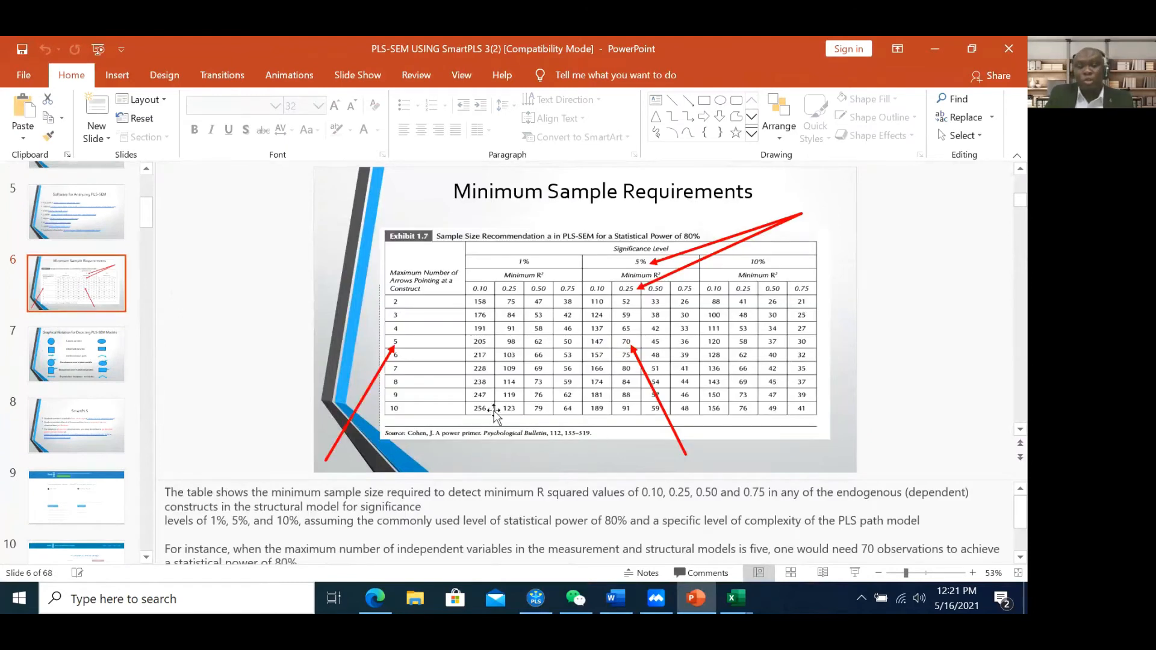
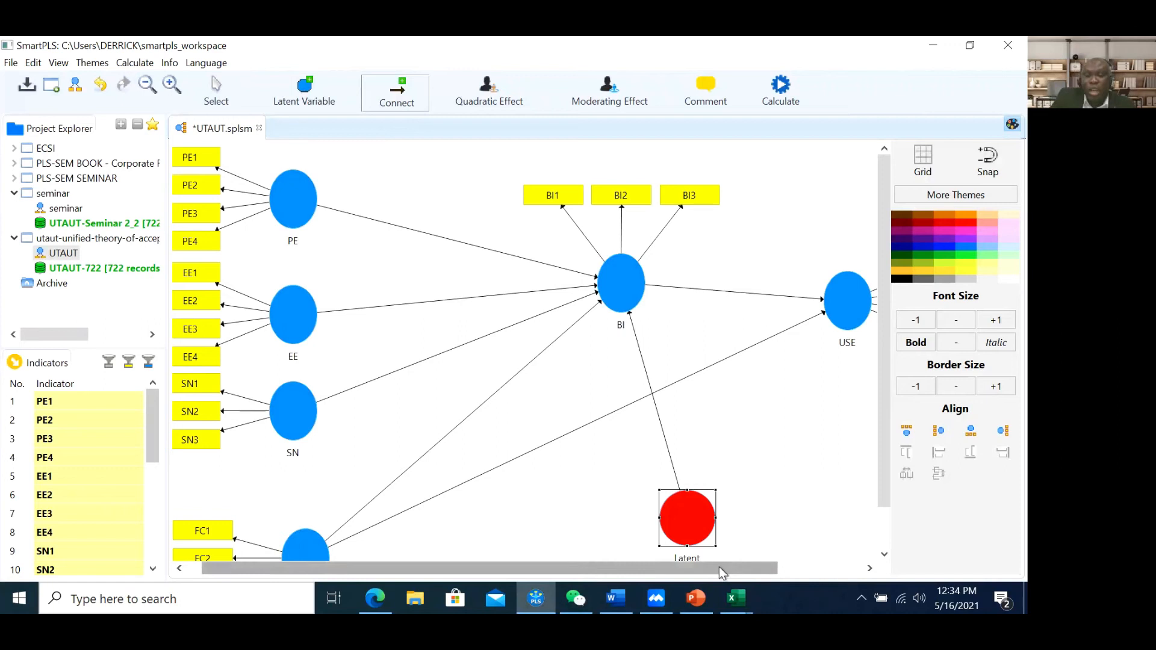
Rename Latent Variable 1 to 'Tech Anxiety'
scroll(675, 518, "down", 2)
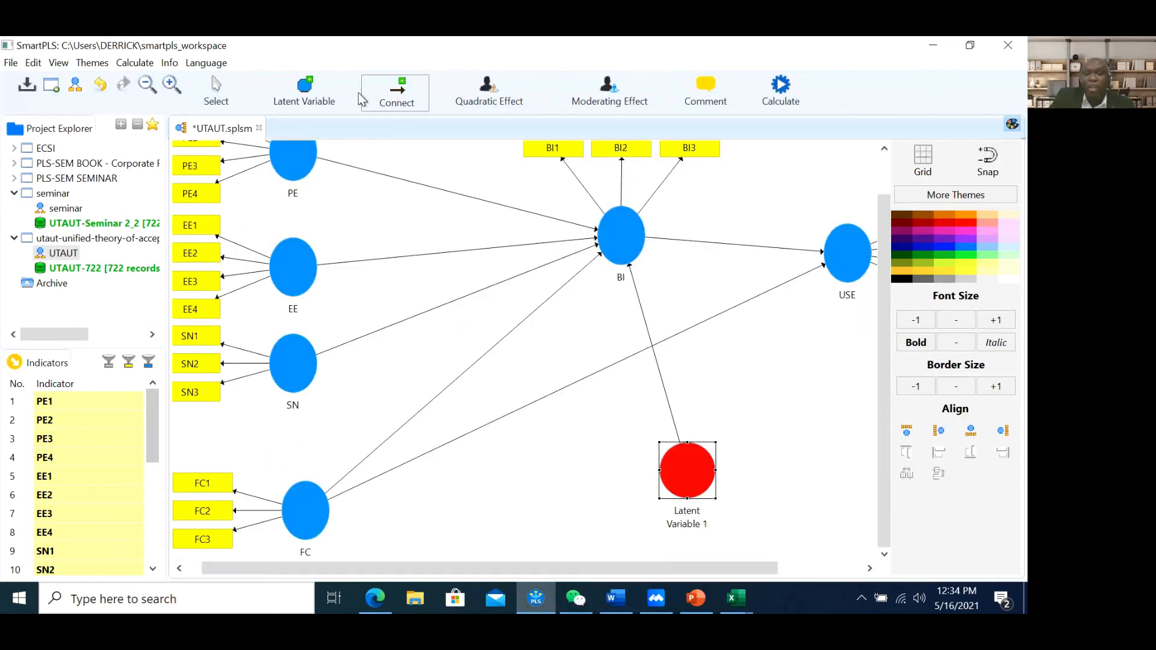
left_click(227, 88)
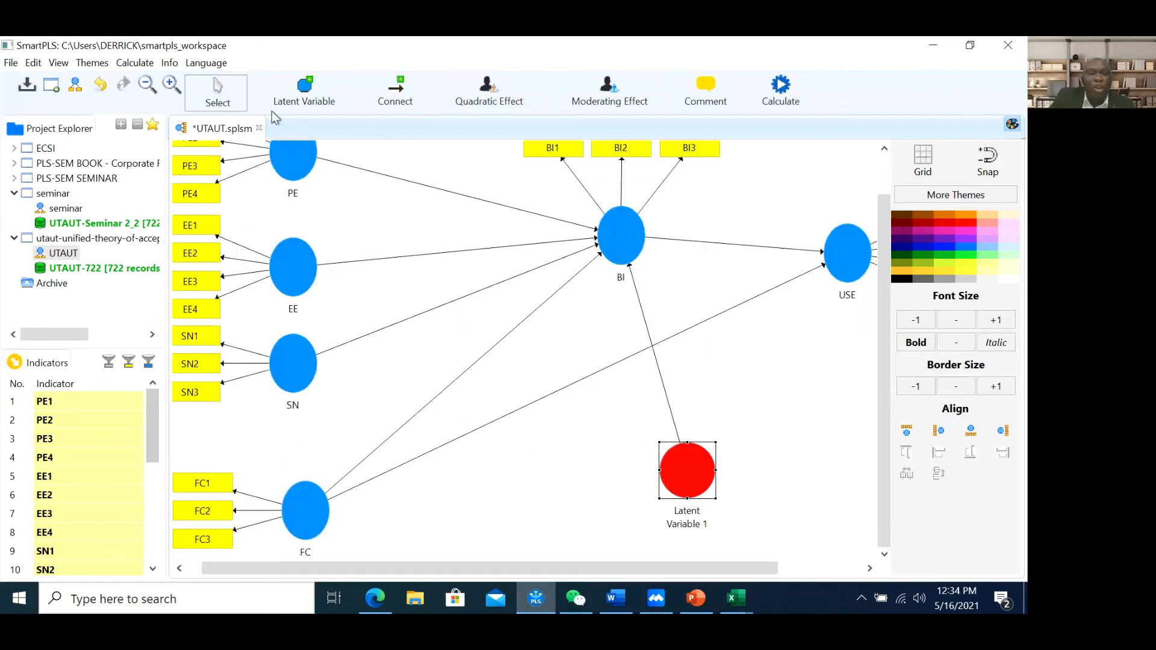
right_click(675, 472)
left_click(707, 87)
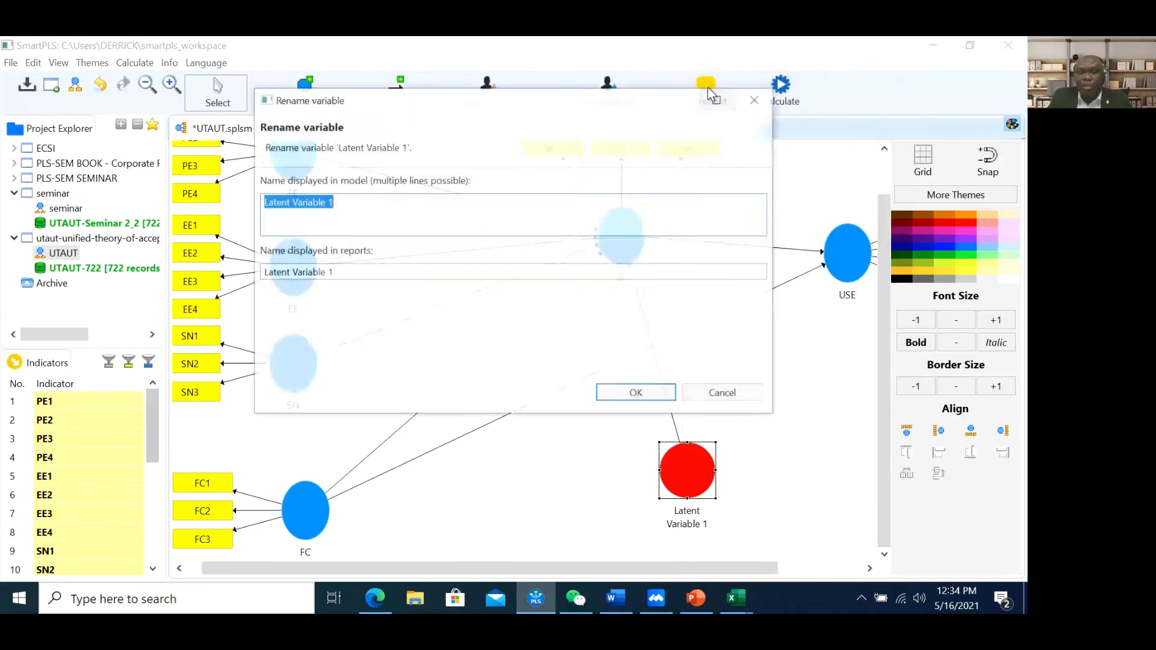
type("Tech An")
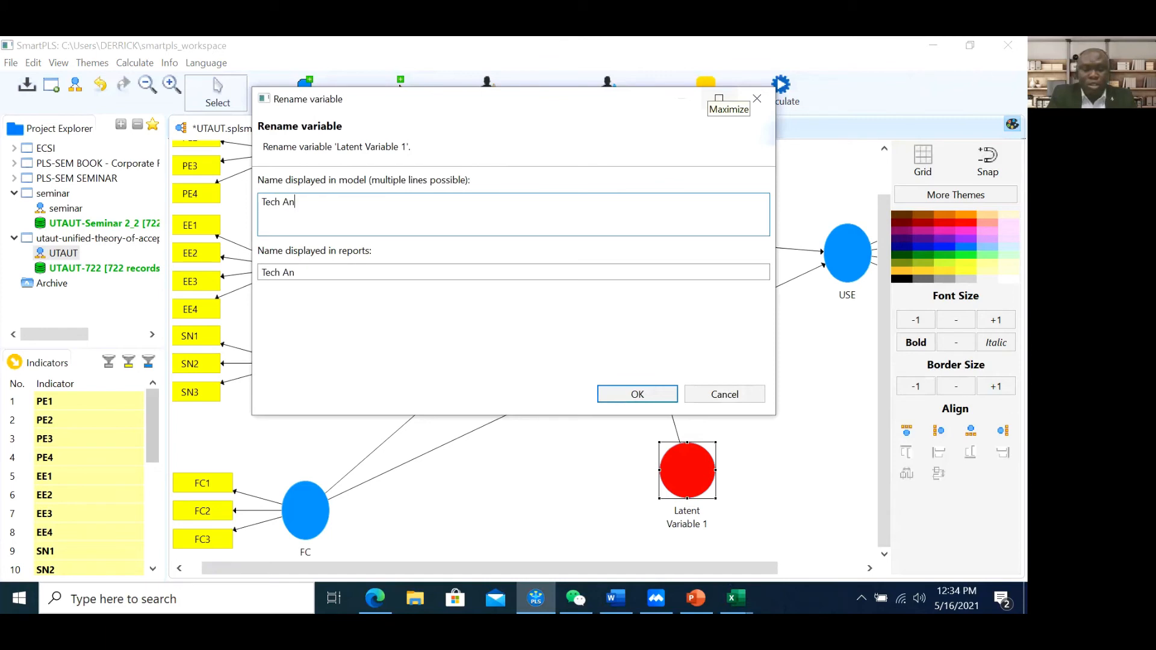
type("xiety")
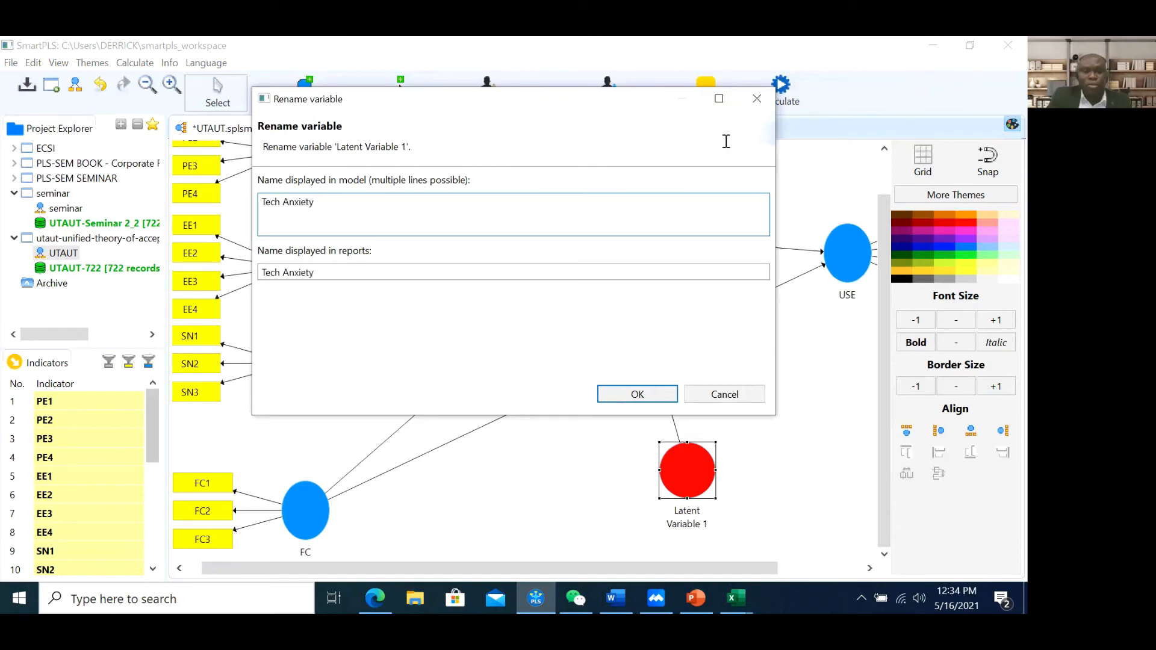
left_click(645, 395)
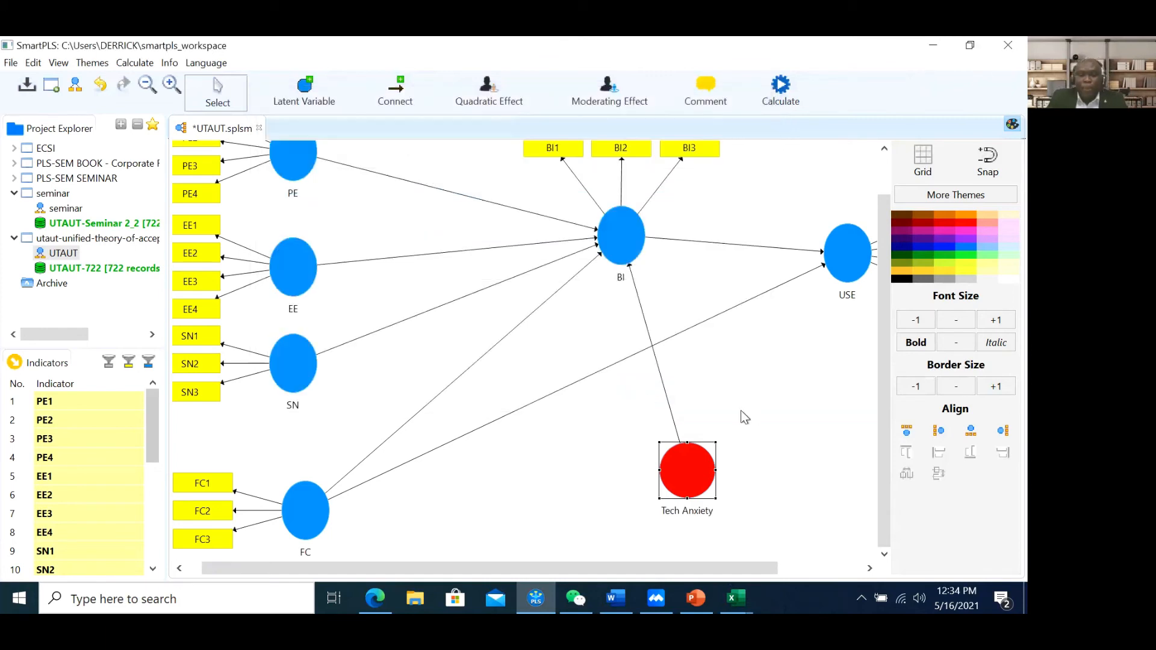
left_click(761, 470)
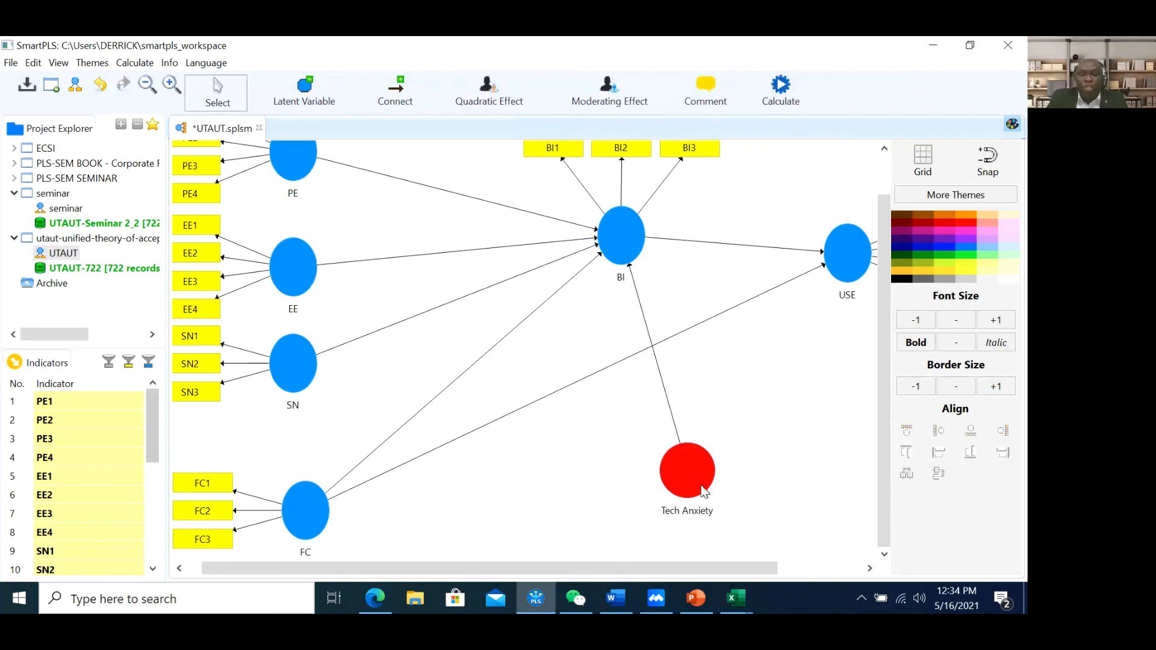
mouse_move(701, 493)
Assign indicators PE1, PE2, PE3 and PE4 to the Tech Anxiety construct
scroll(135, 425, "down", 4)
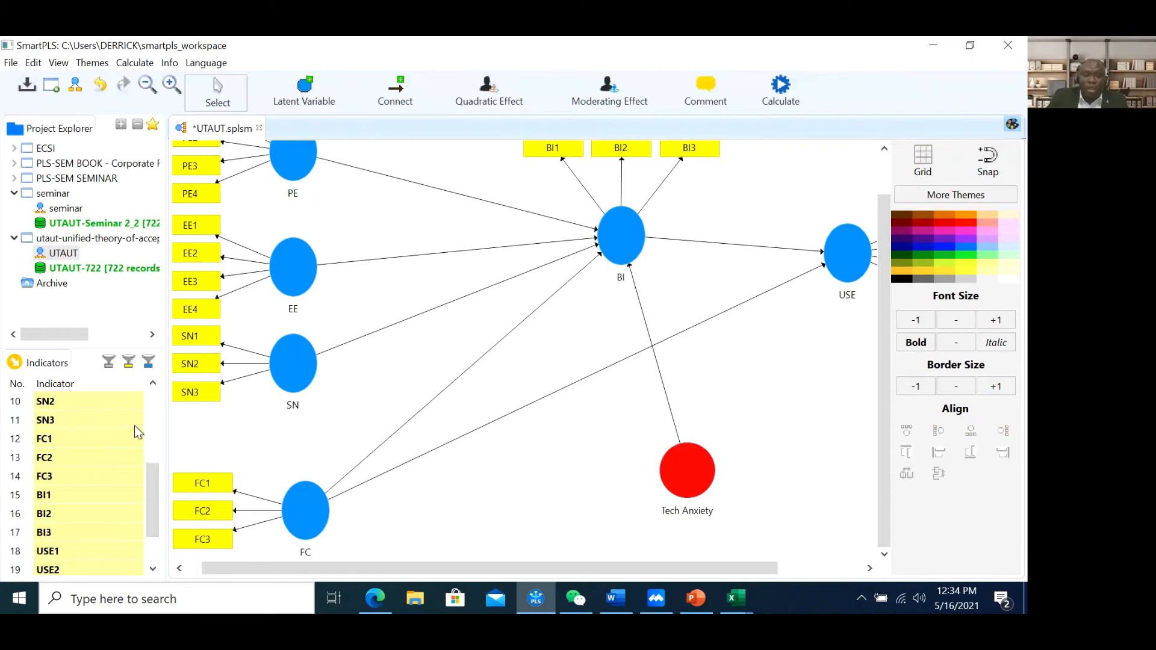
scroll(135, 425, "up", 5)
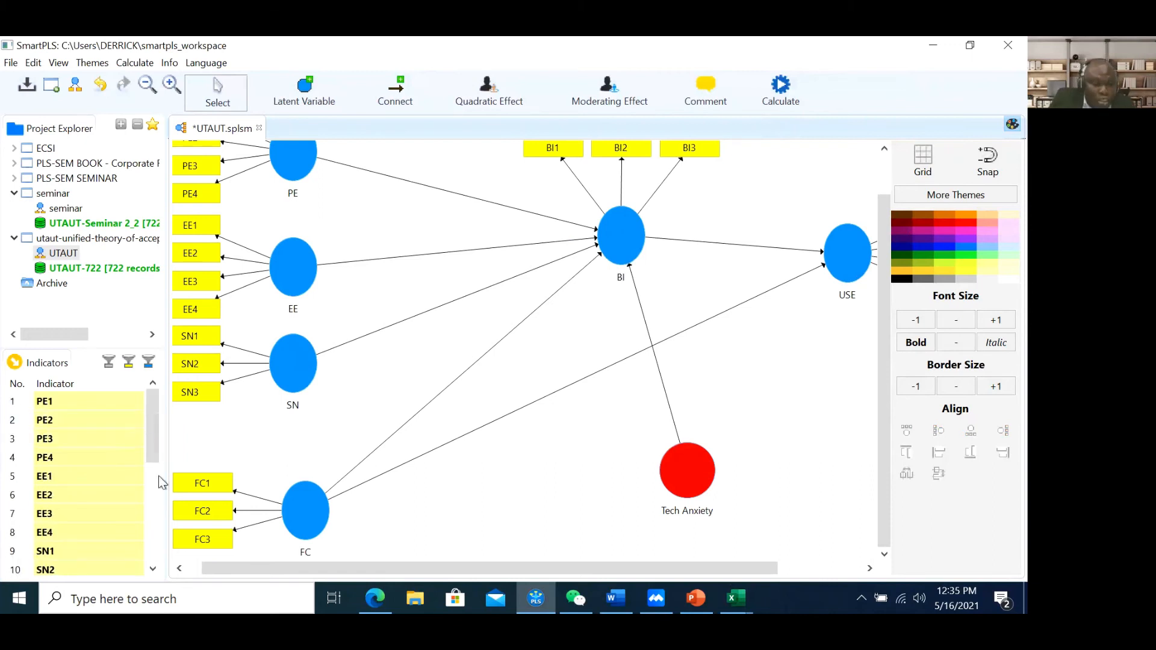
scroll(151, 472, "down", 4)
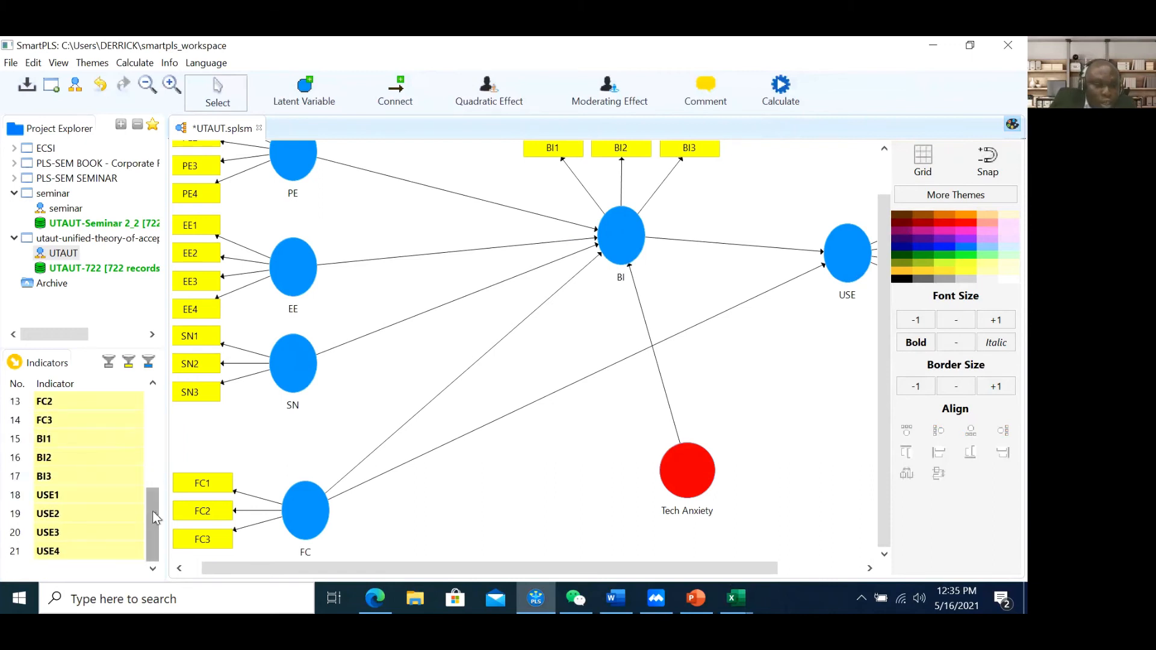
left_click_drag(157, 508, 159, 410)
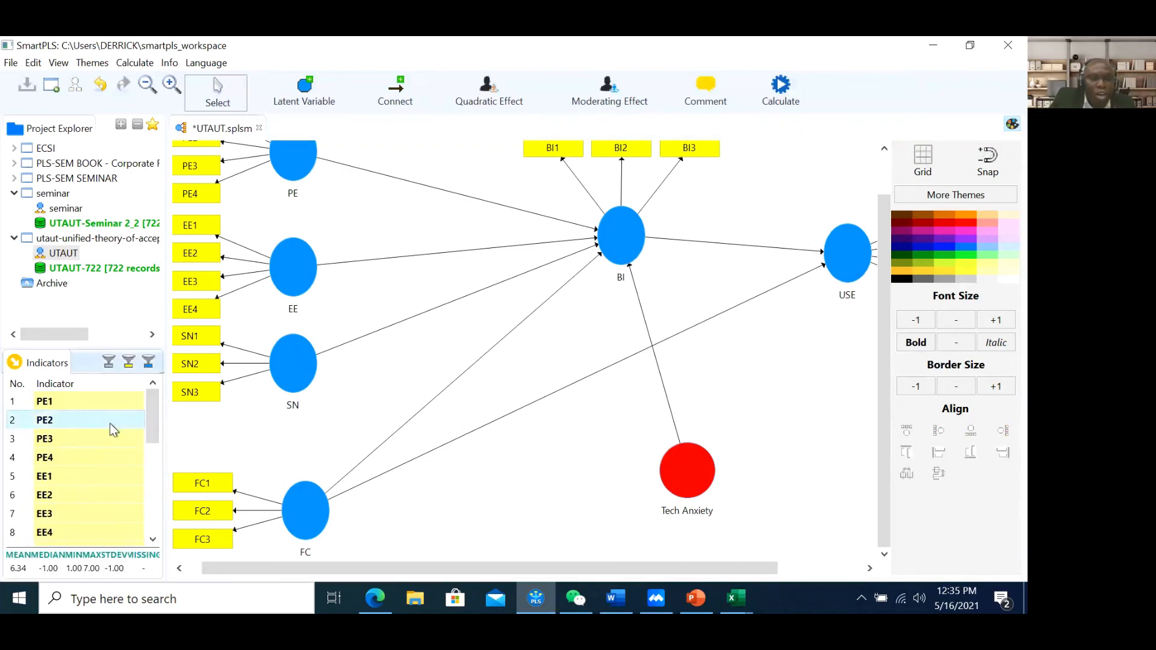
scroll(91, 431, "down", 1)
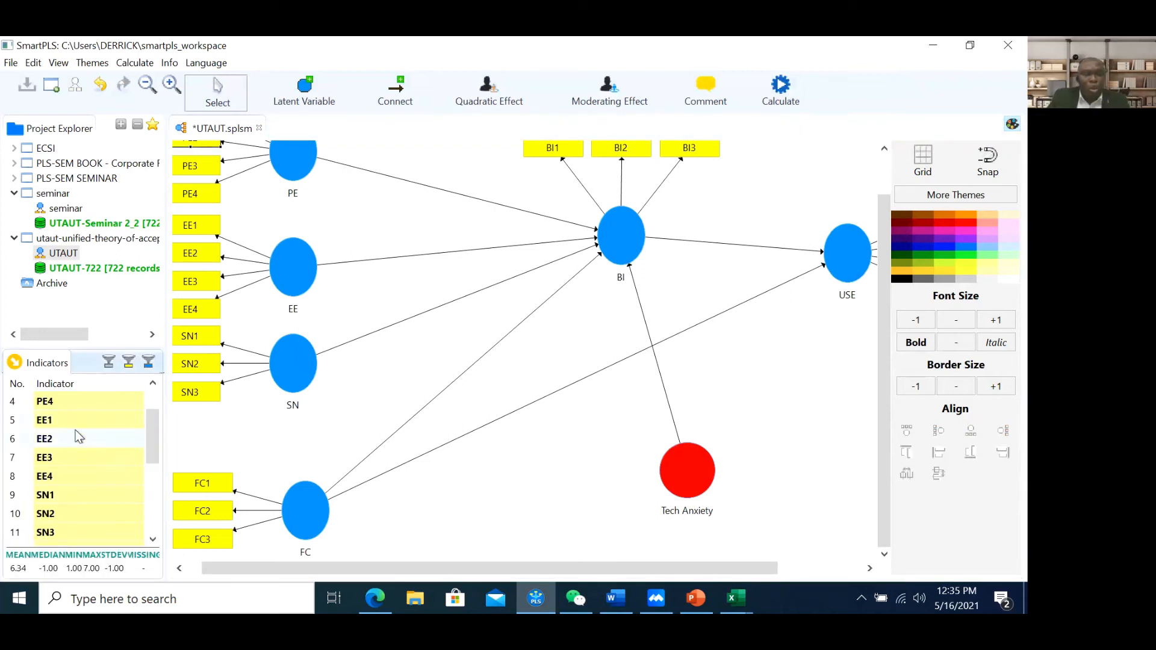
scroll(78, 417, "up", 1)
left_click(66, 400)
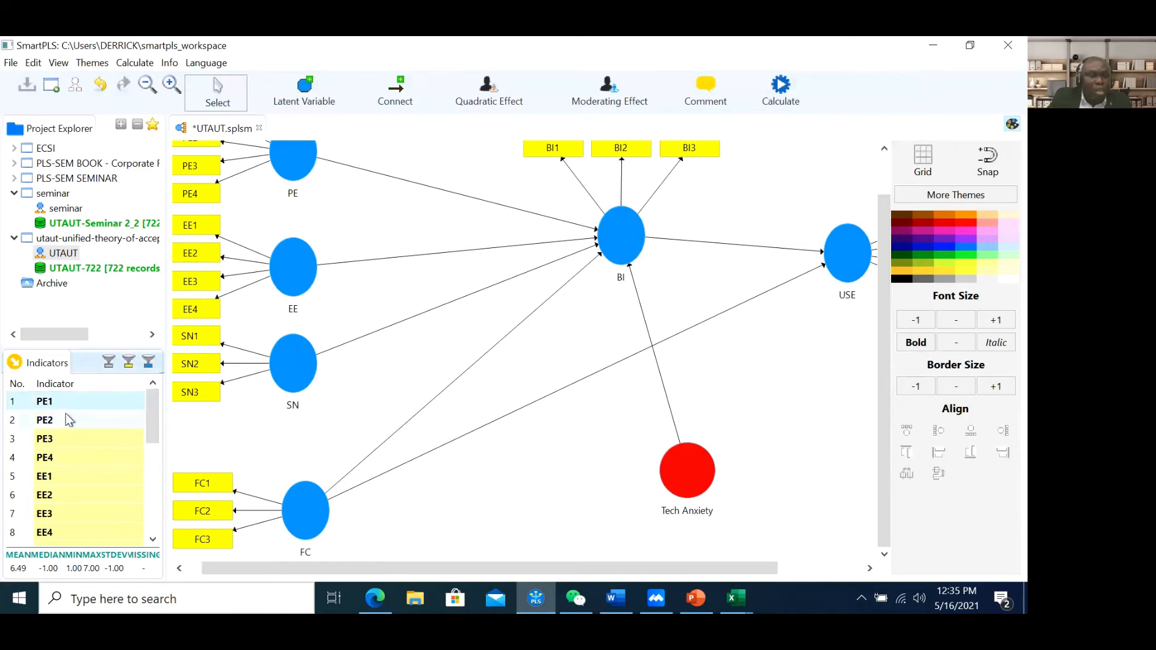
left_click(66, 422, "ctrl")
left_click(64, 437, "ctrl")
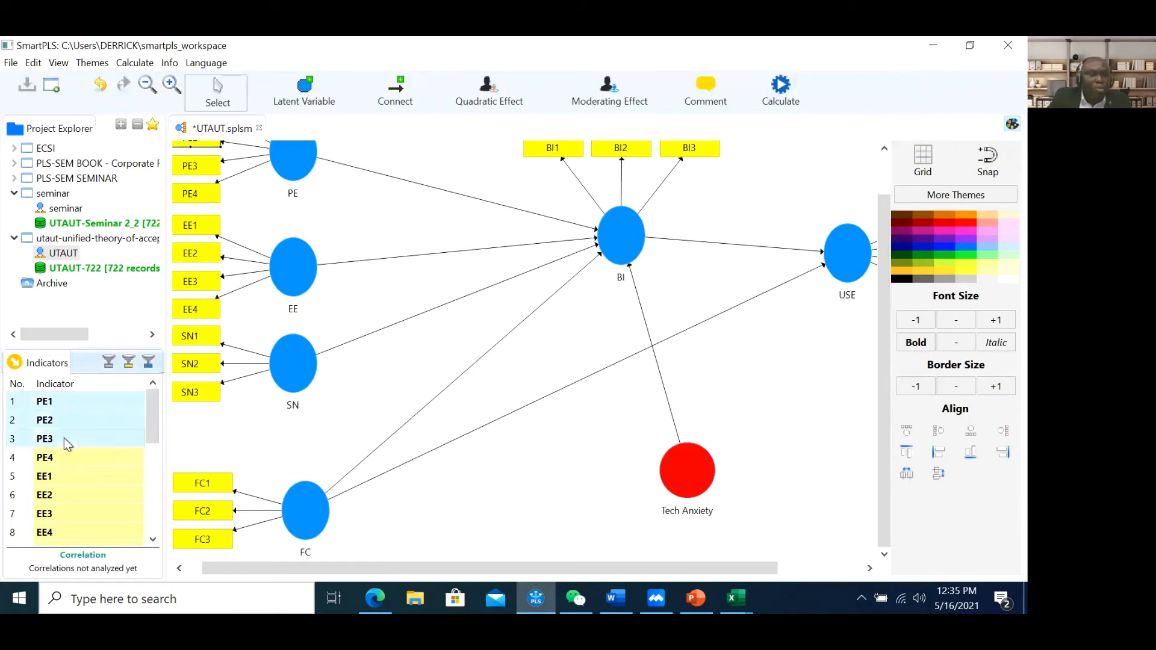
left_click(64, 451, "ctrl")
left_click_drag(69, 403, 702, 472)
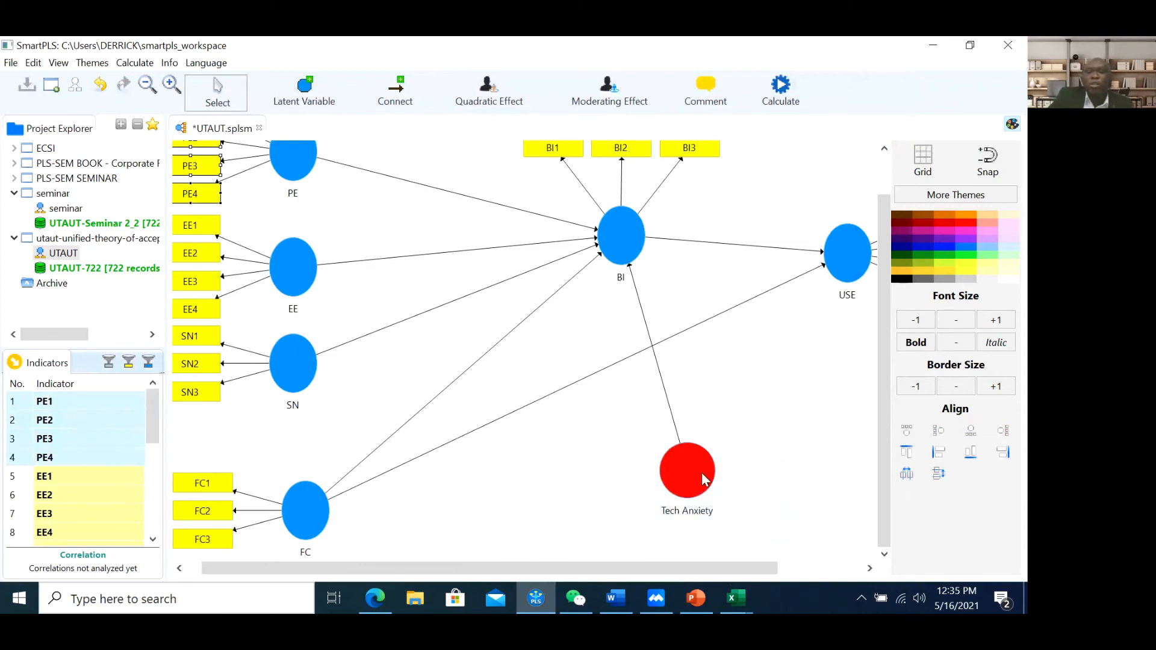
Align Tech Anxiety's indicators in a row beneath the construct
left_click(704, 478)
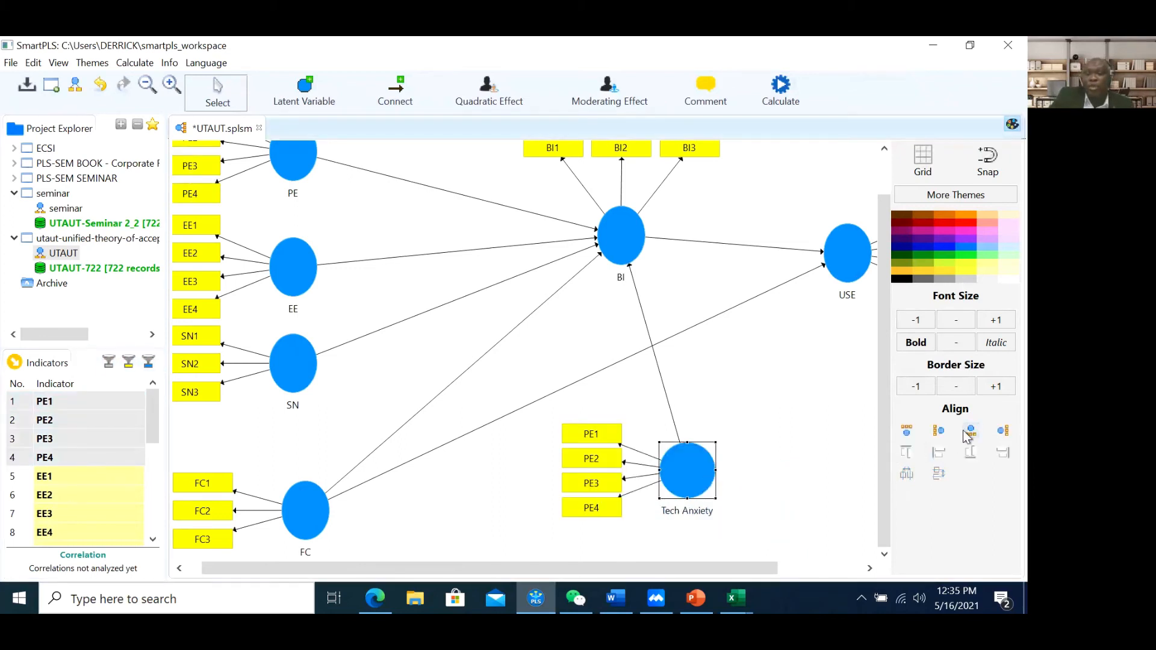
left_click(969, 431)
left_click(763, 444)
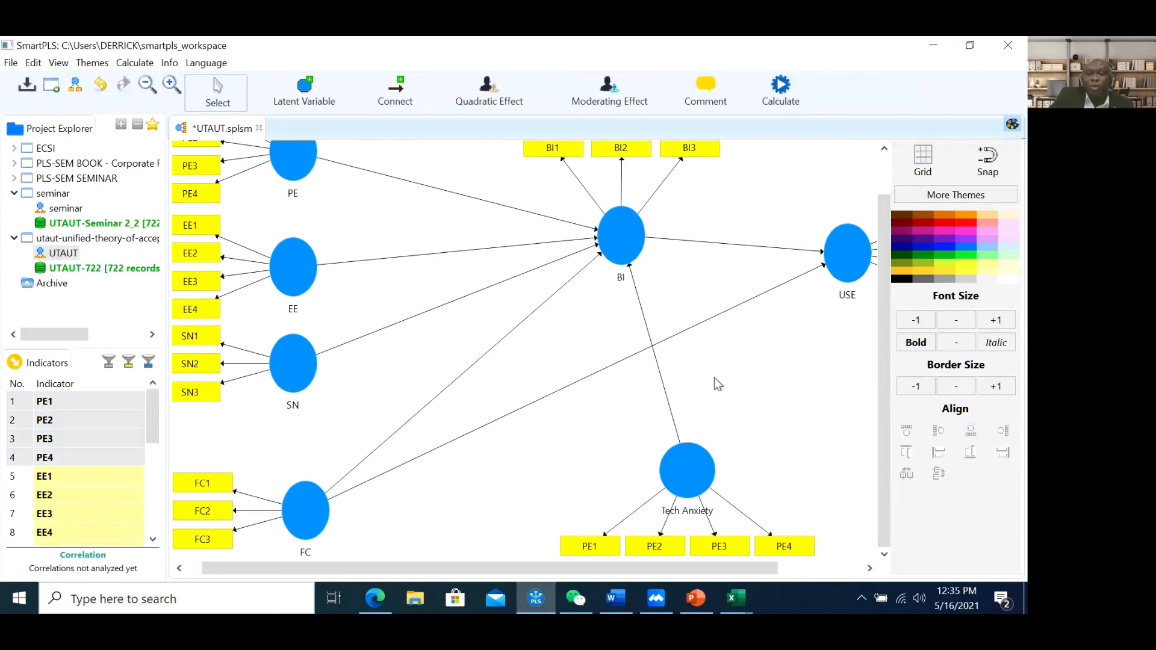
Start a moderating effect on USE, then cancel it without choosing a moderator
right_click(847, 263)
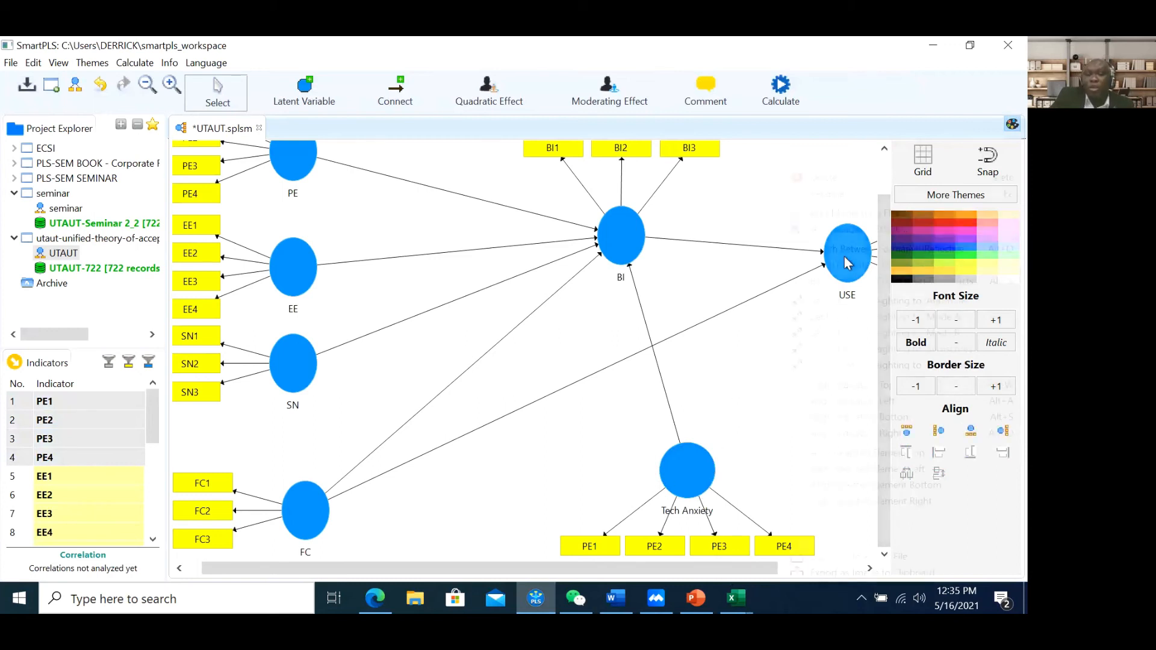
right_click(731, 341)
left_click(684, 201)
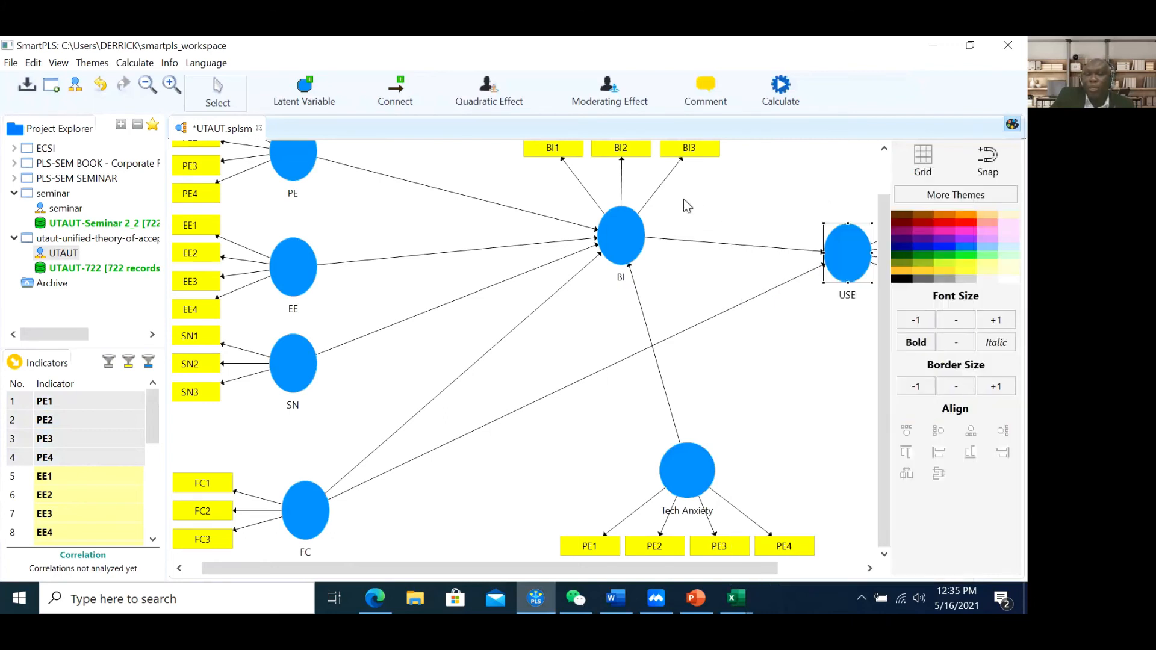
right_click(851, 259)
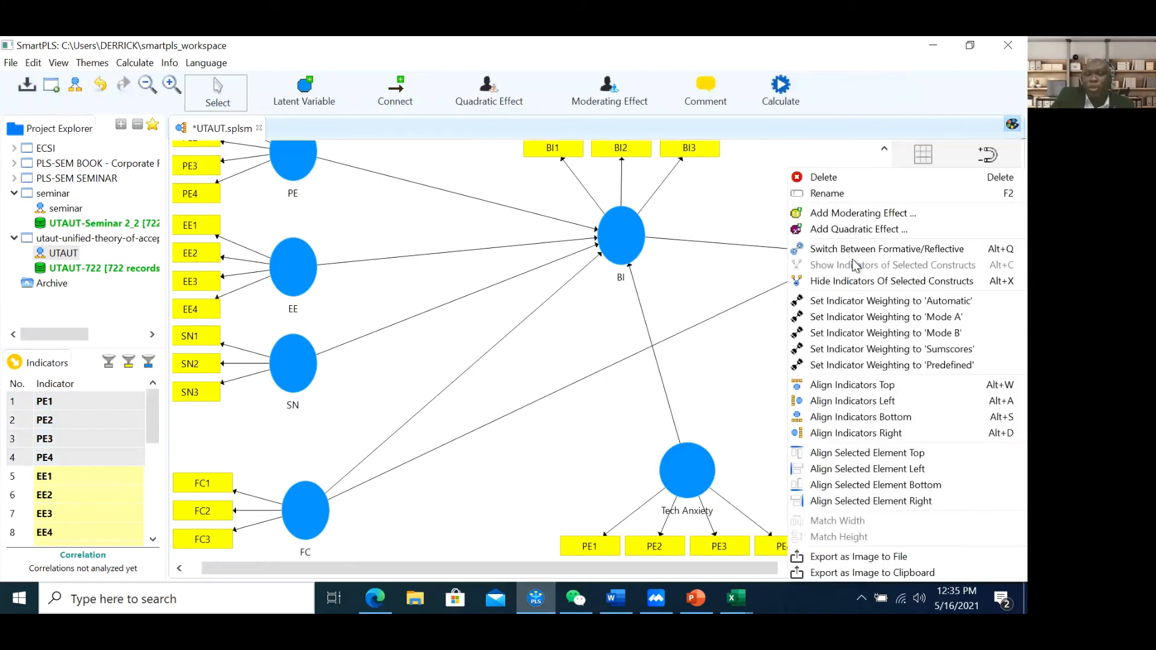
left_click(843, 213)
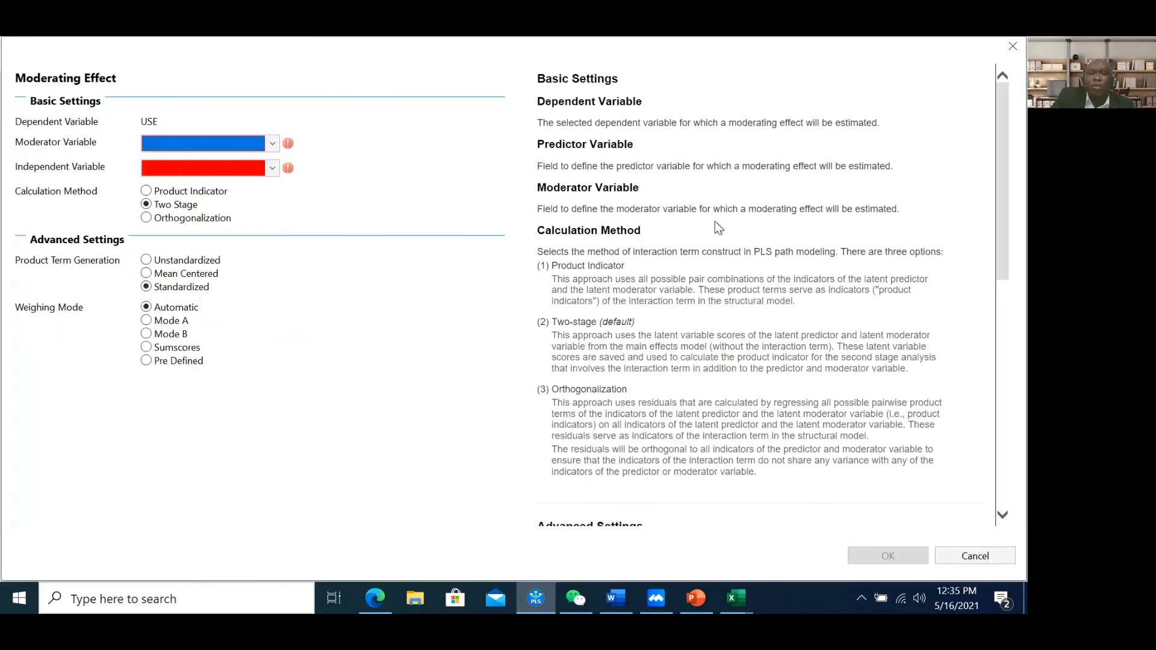
left_click(274, 148)
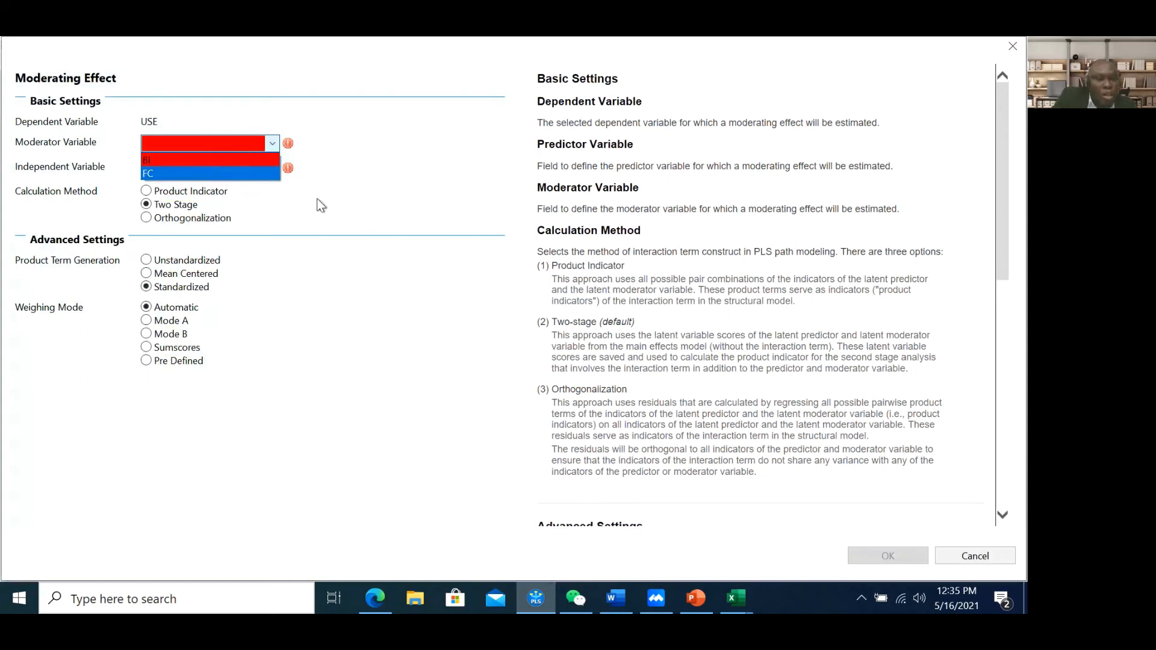
left_click(355, 218)
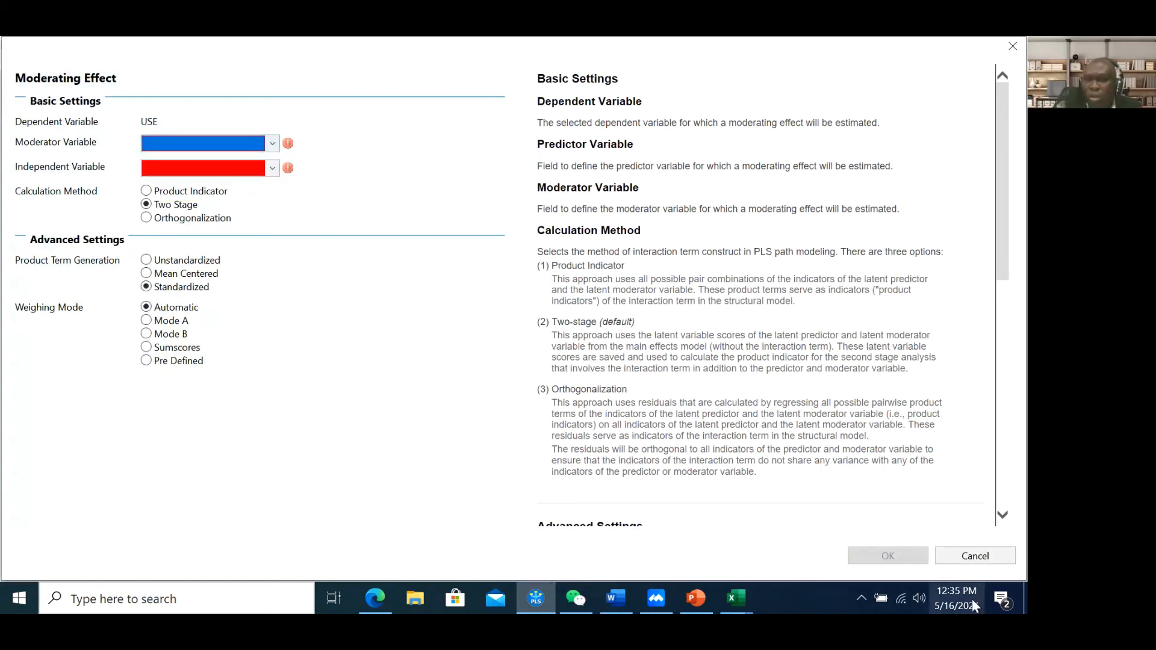
left_click(975, 555)
left_click(763, 397)
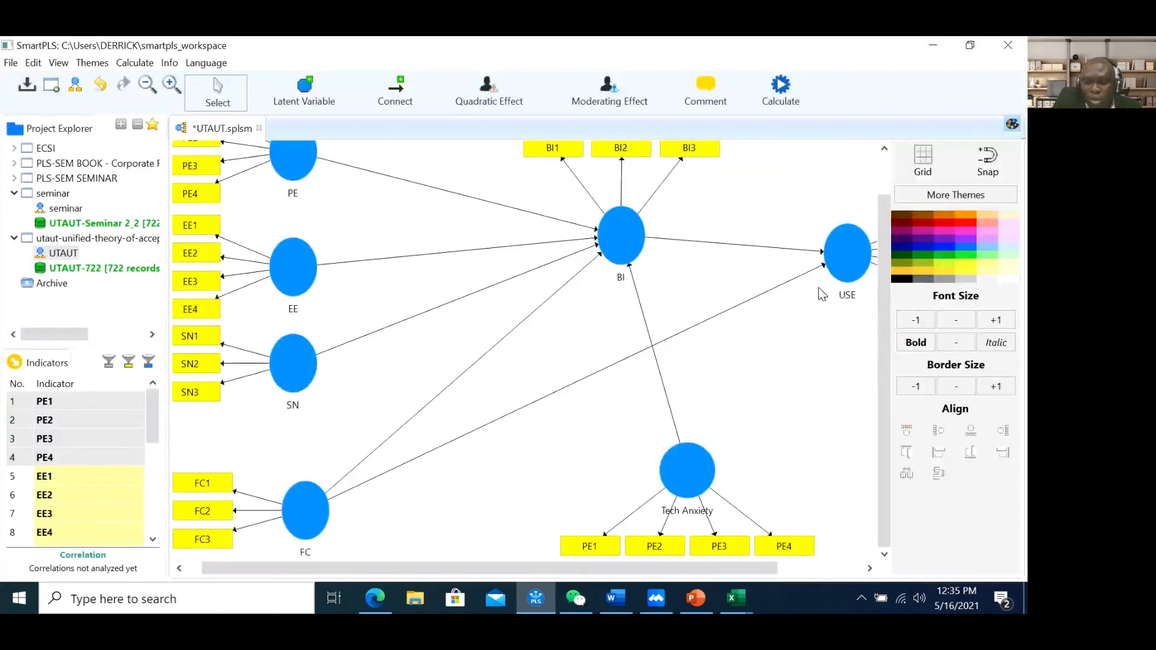
Start a moderating effect on BI and close its settings without choosing a moderator
right_click(613, 237)
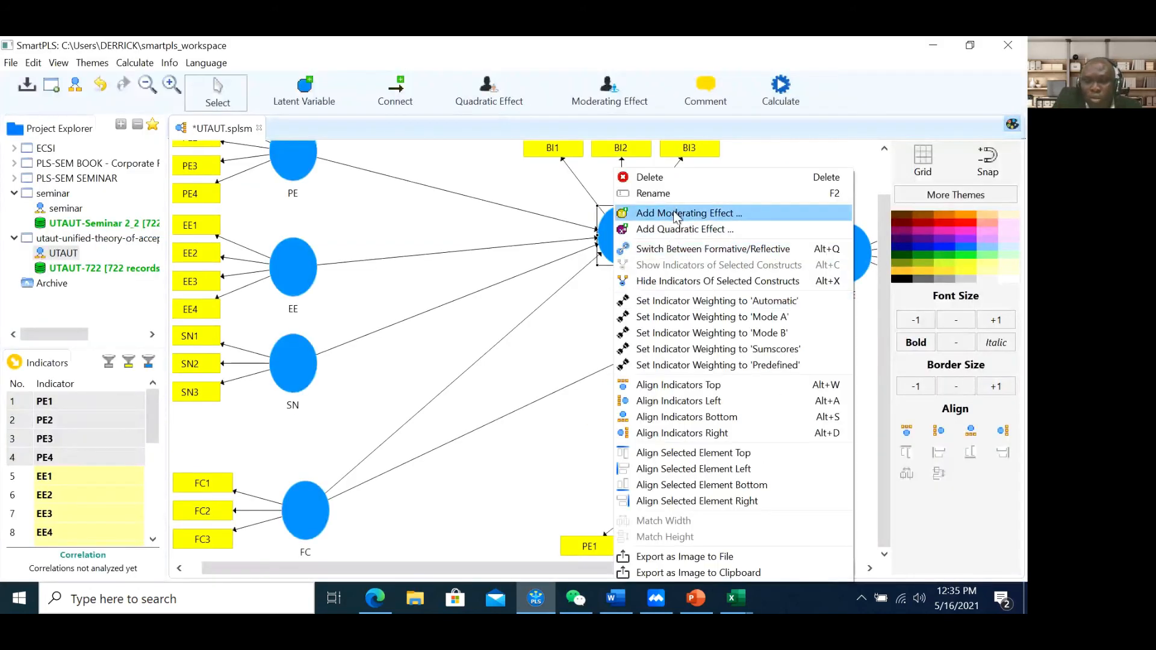
left_click(675, 213)
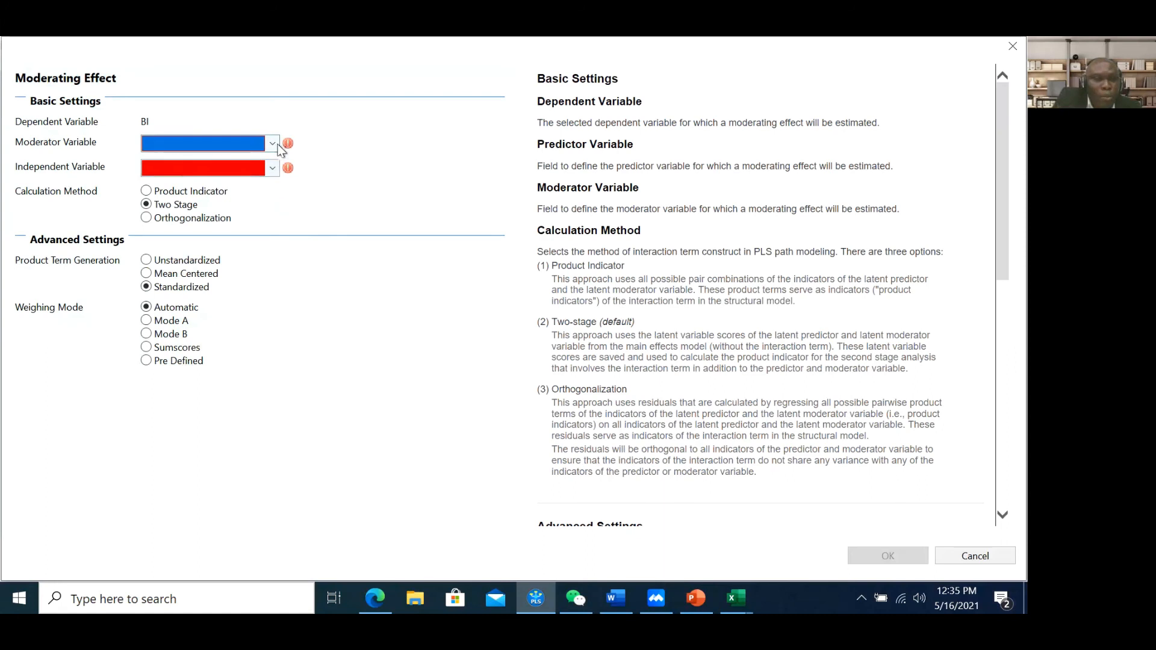
left_click(276, 144)
left_click(376, 141)
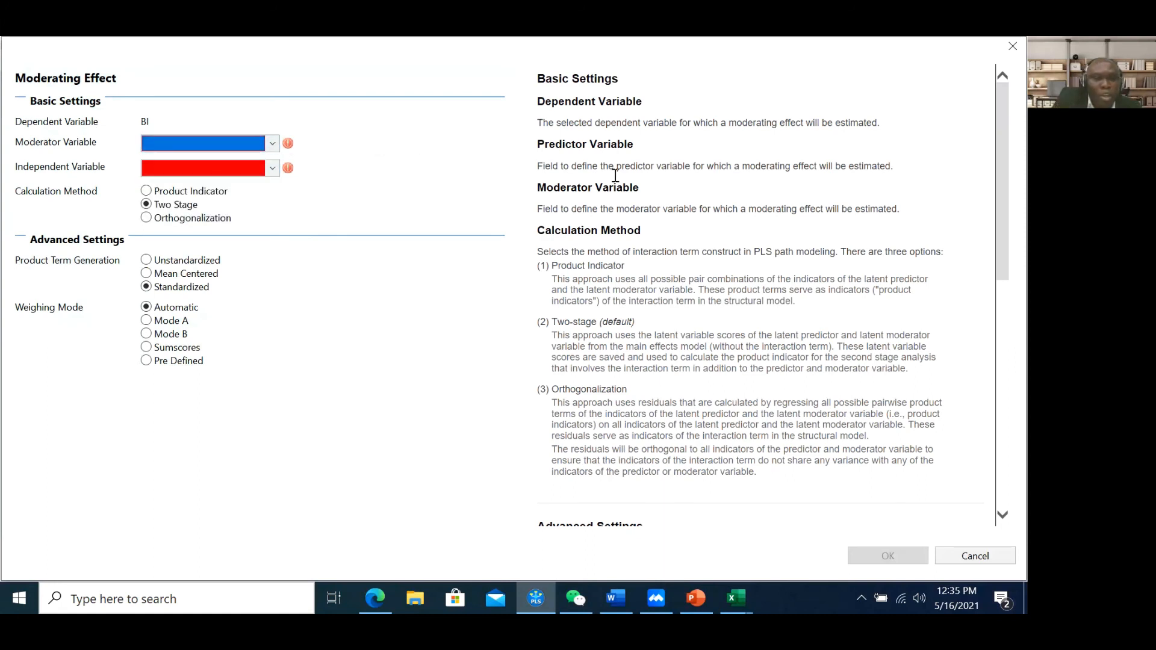
left_click(1020, 47)
Set Tech Anxiety as moderator on BI, check the independent variable options, then cancel
right_click(620, 240)
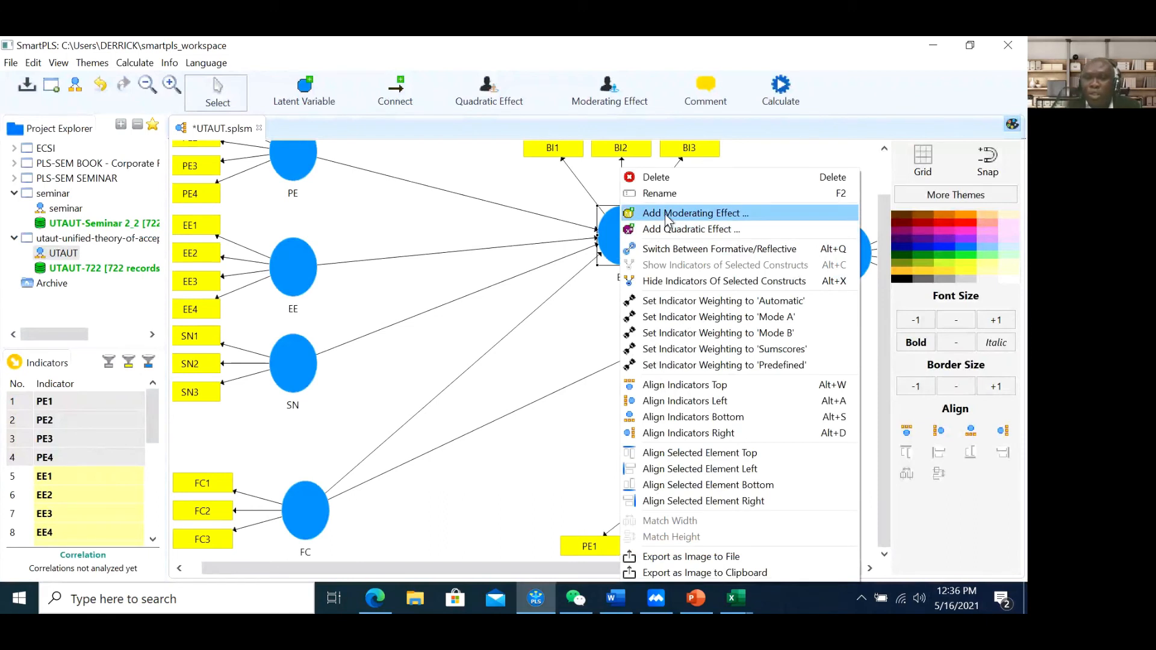
left_click(666, 214)
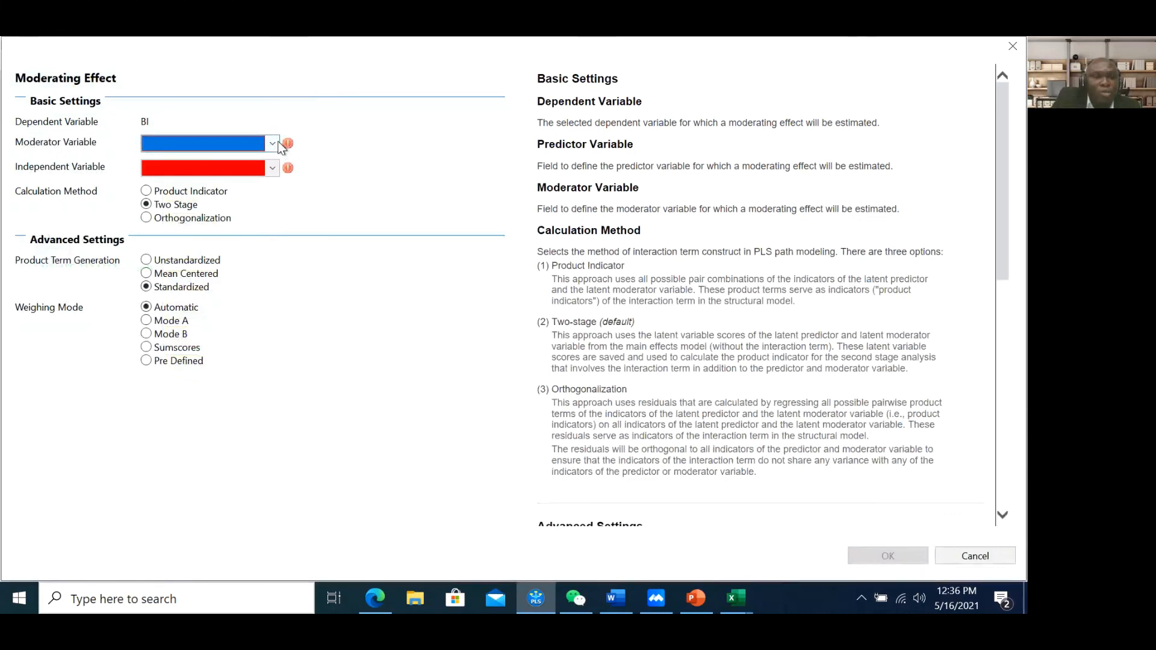
left_click(272, 144)
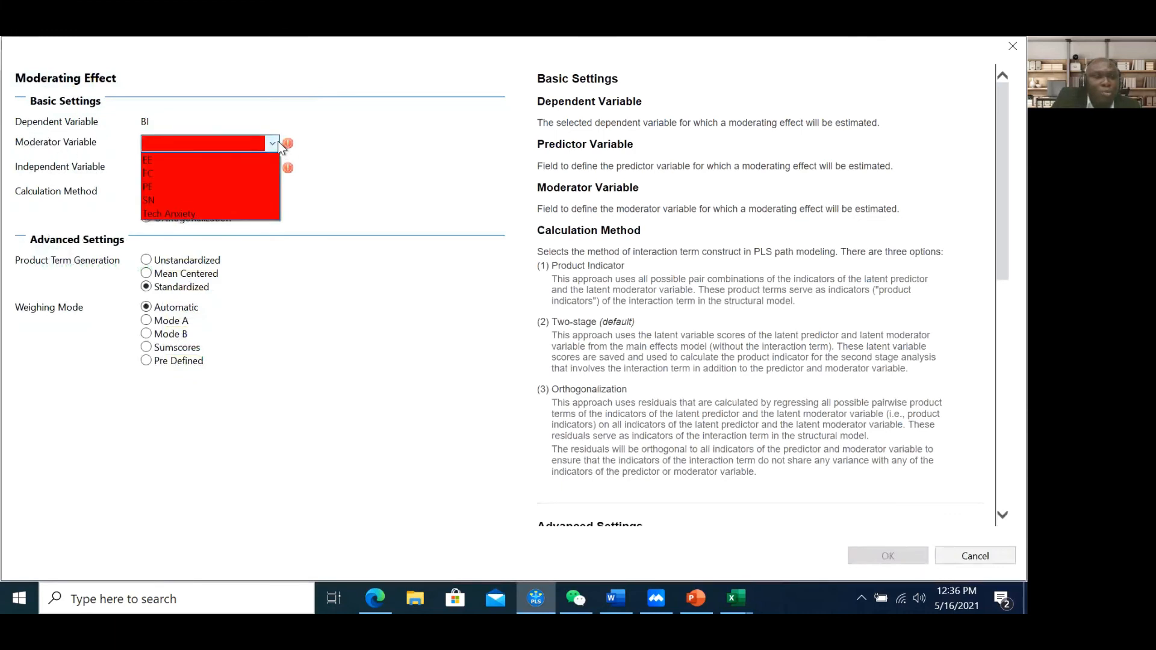
left_click(216, 213)
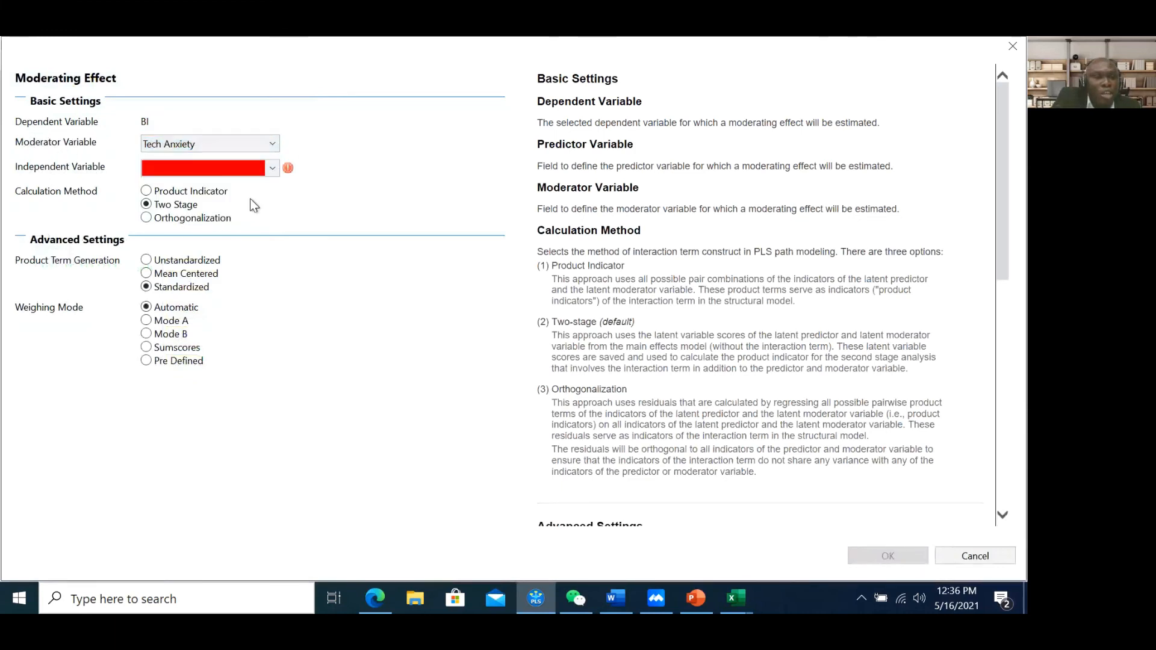
left_click(274, 170)
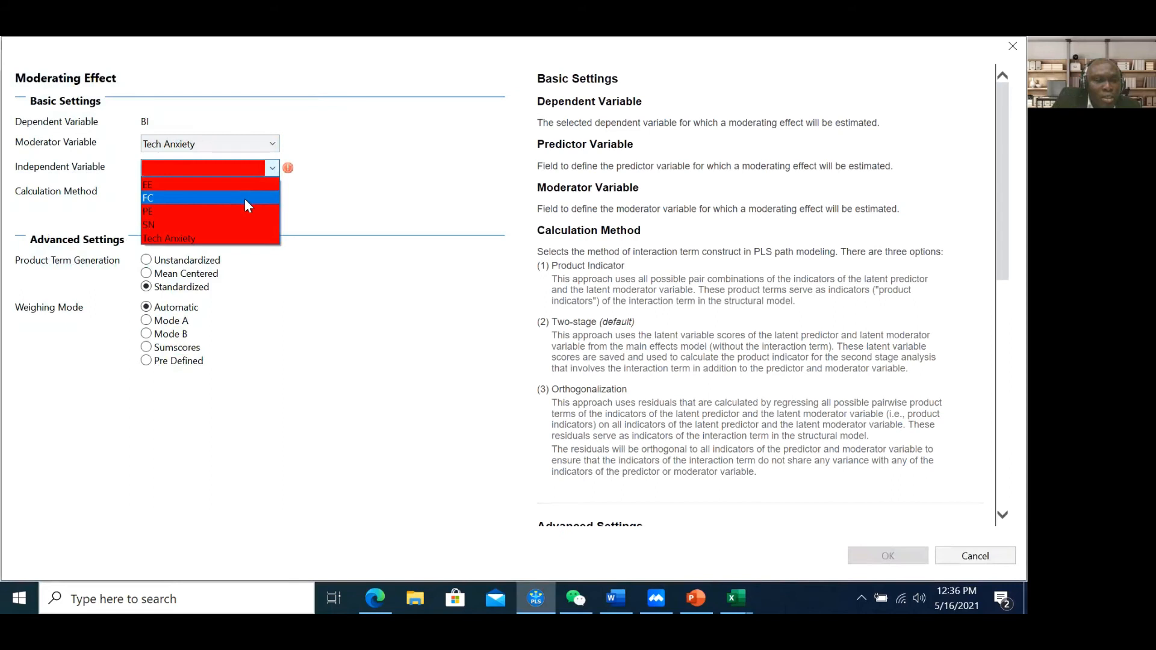
left_click(996, 554)
left_click(989, 555)
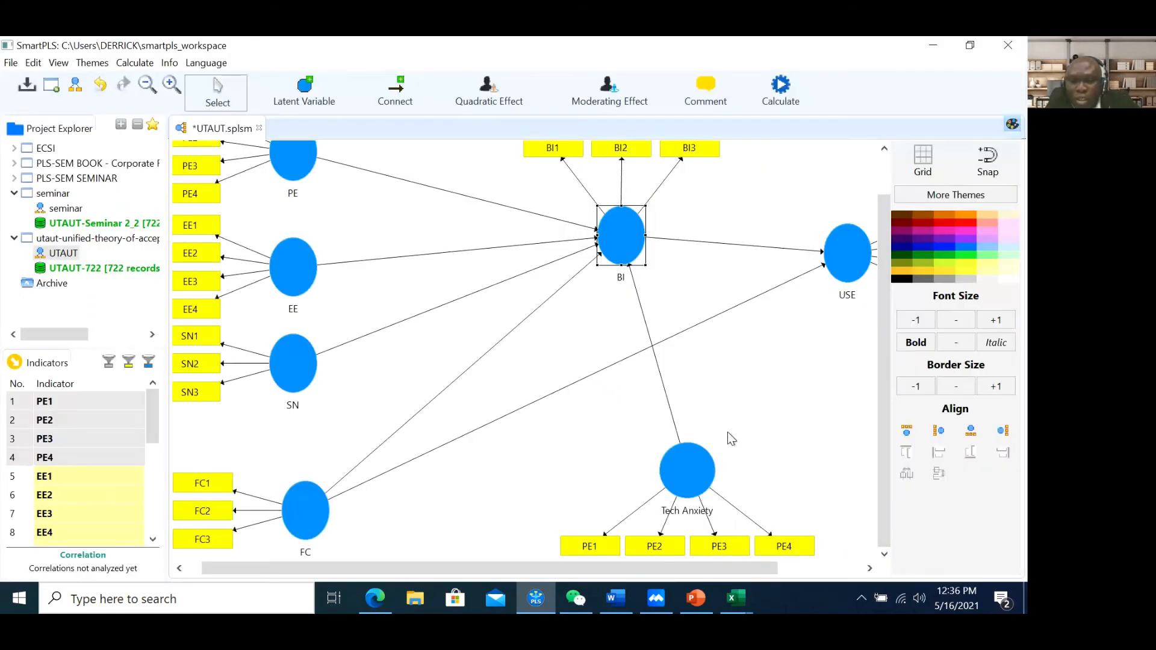
Delete the Tech Anxiety construct by mistake and restore it with Ctrl+Z
left_click(704, 459)
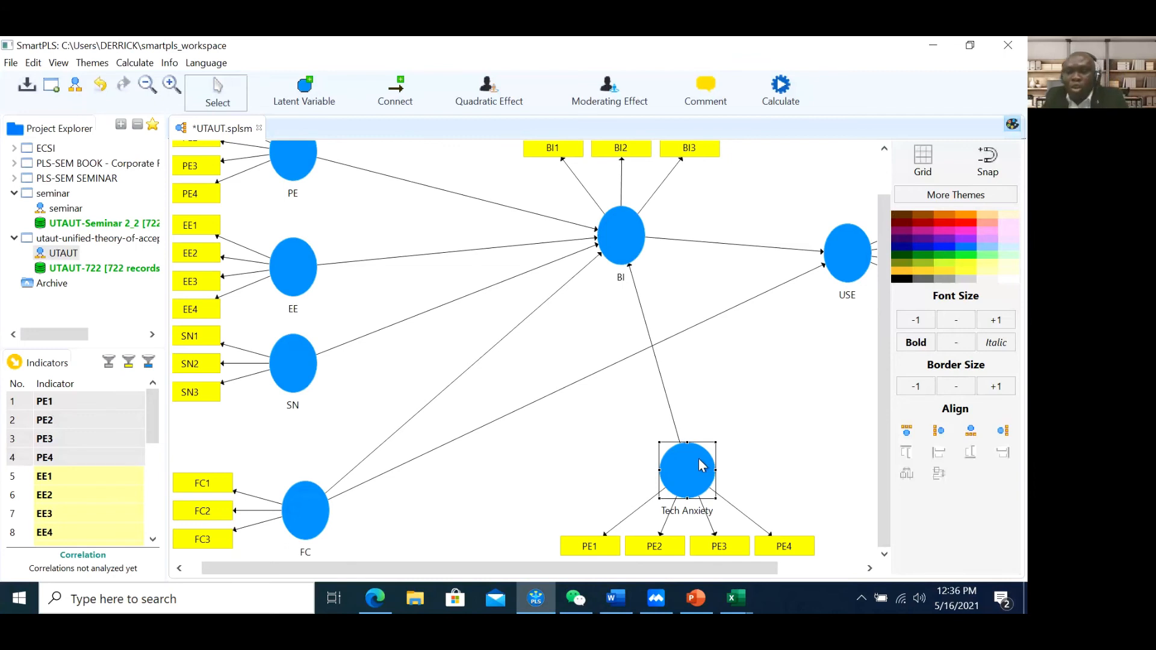
key("Delete")
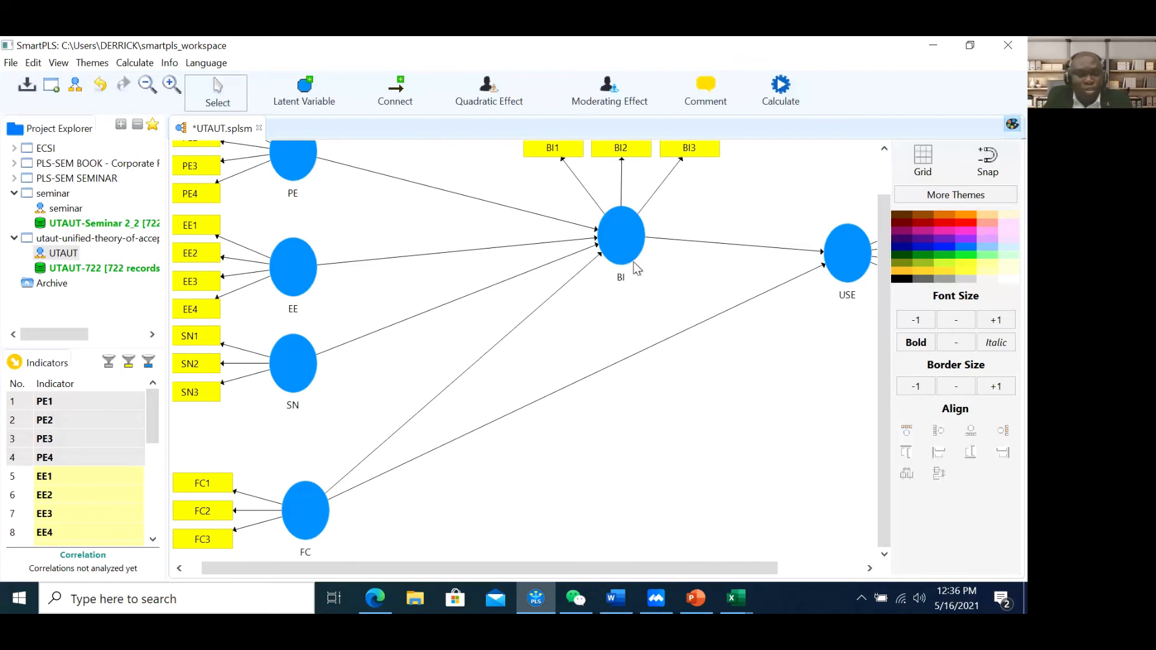
key("ctrl+z")
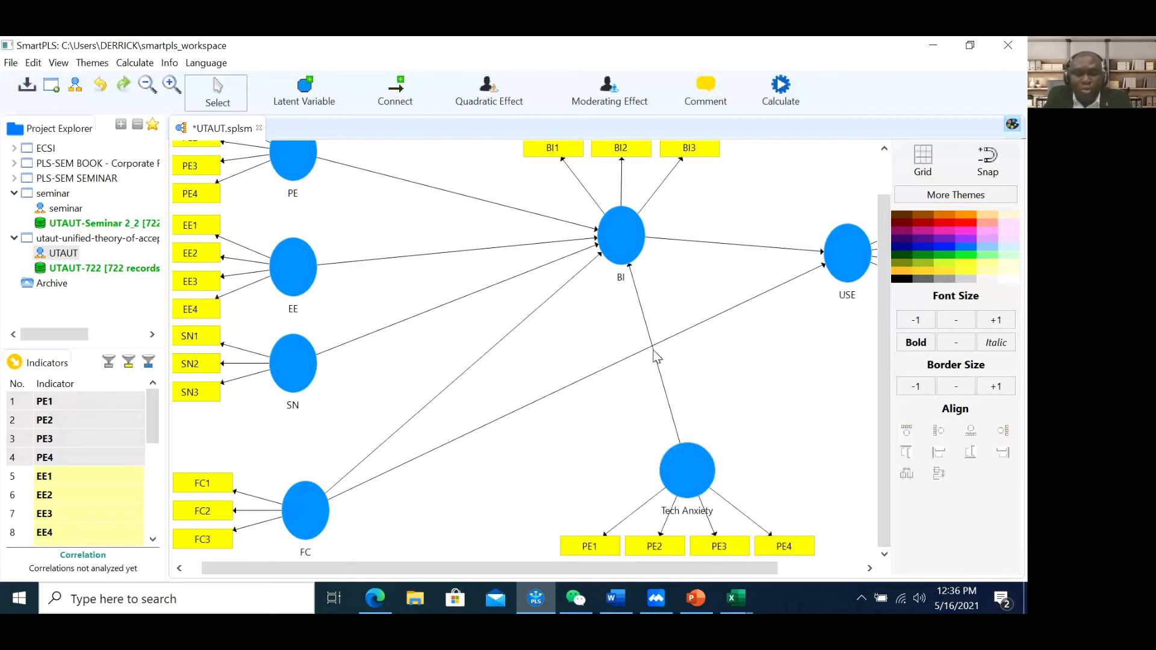
Delete the Tech Anxiety→BI path and draw a new path from Tech Anxiety to USE
left_click(666, 389)
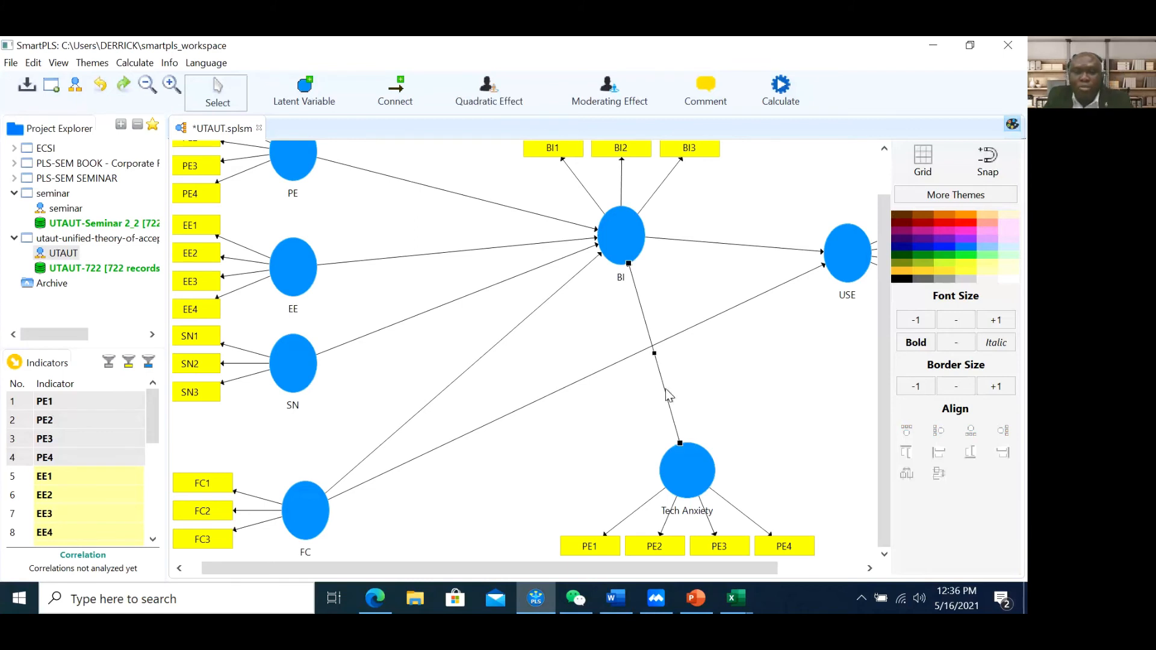
key("Delete")
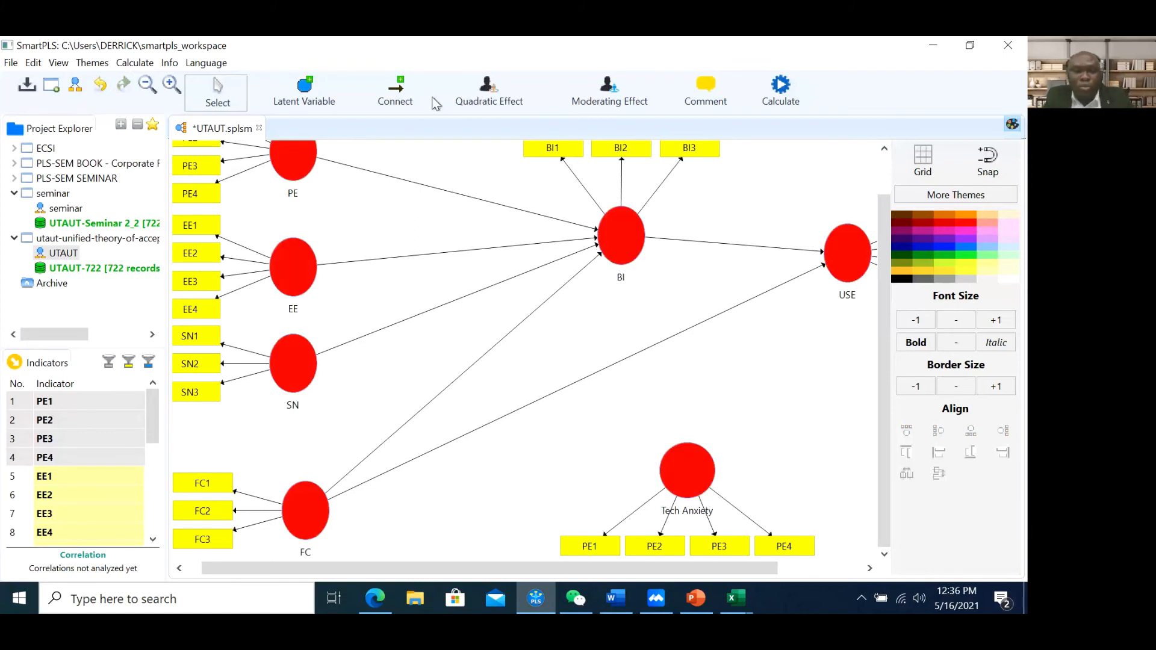
left_click(396, 101)
left_click(696, 485)
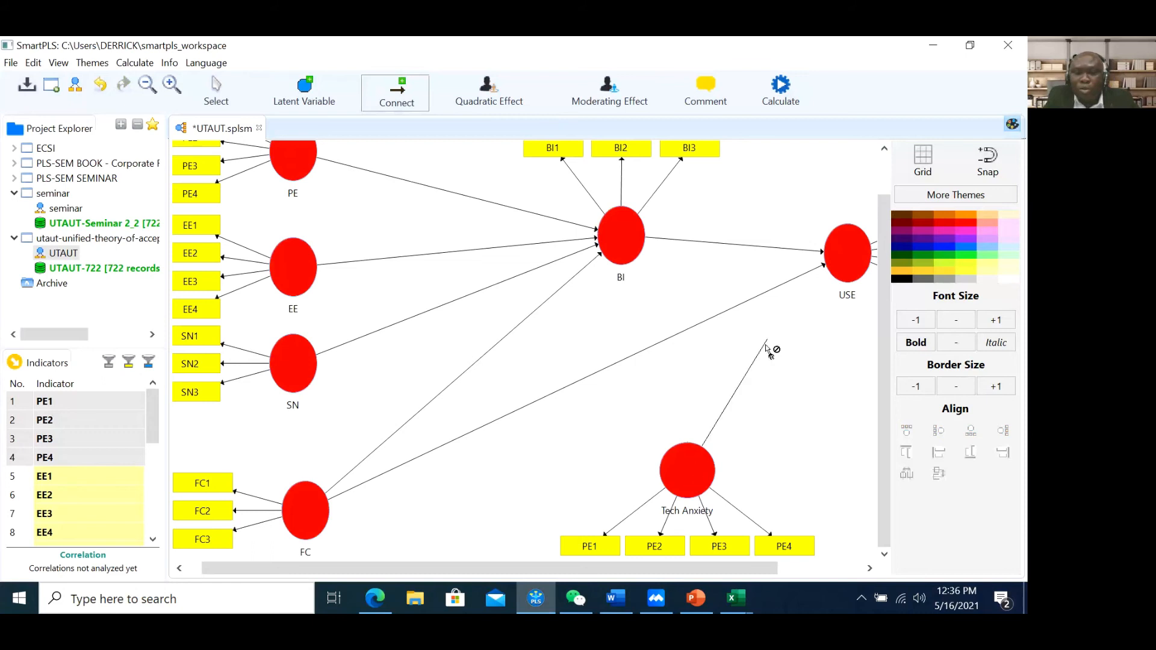
left_click(853, 274)
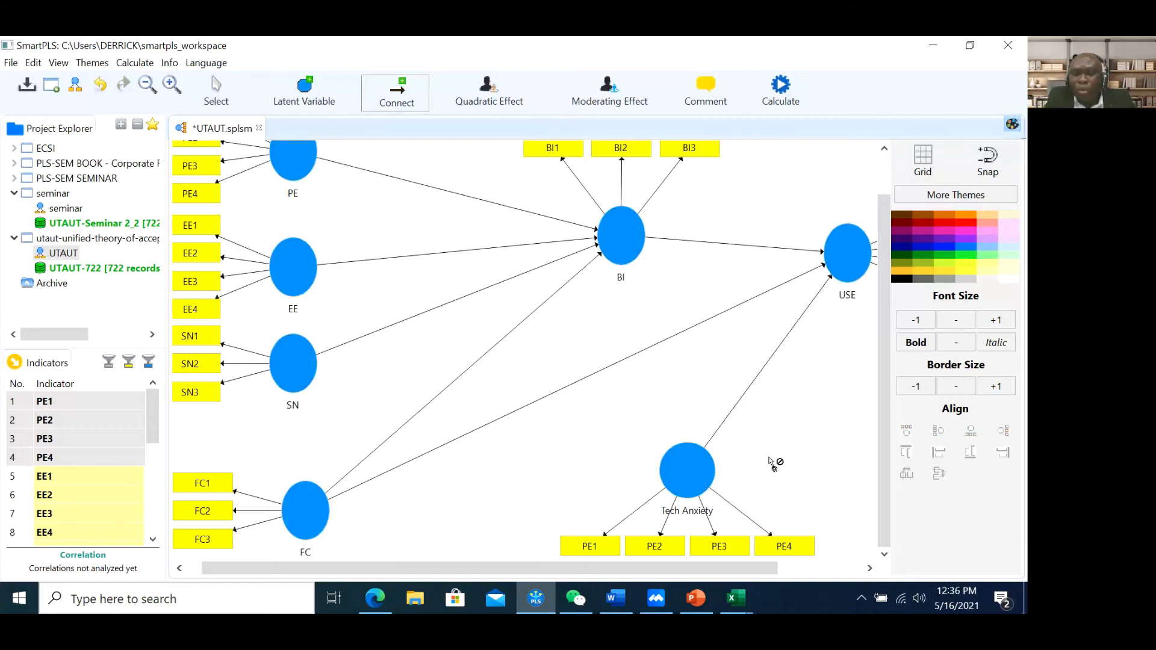
left_click(229, 96)
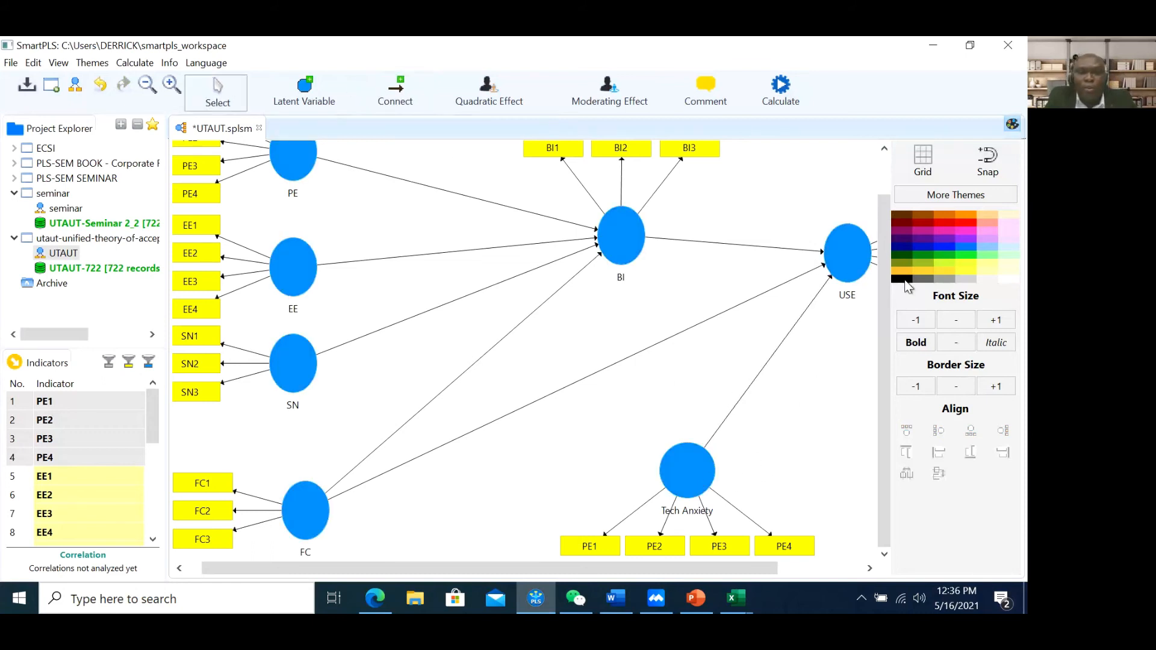
Add Moderating Effect 1 on USE, Tech Anxiety moderating BI, placed just below USE
right_click(844, 247)
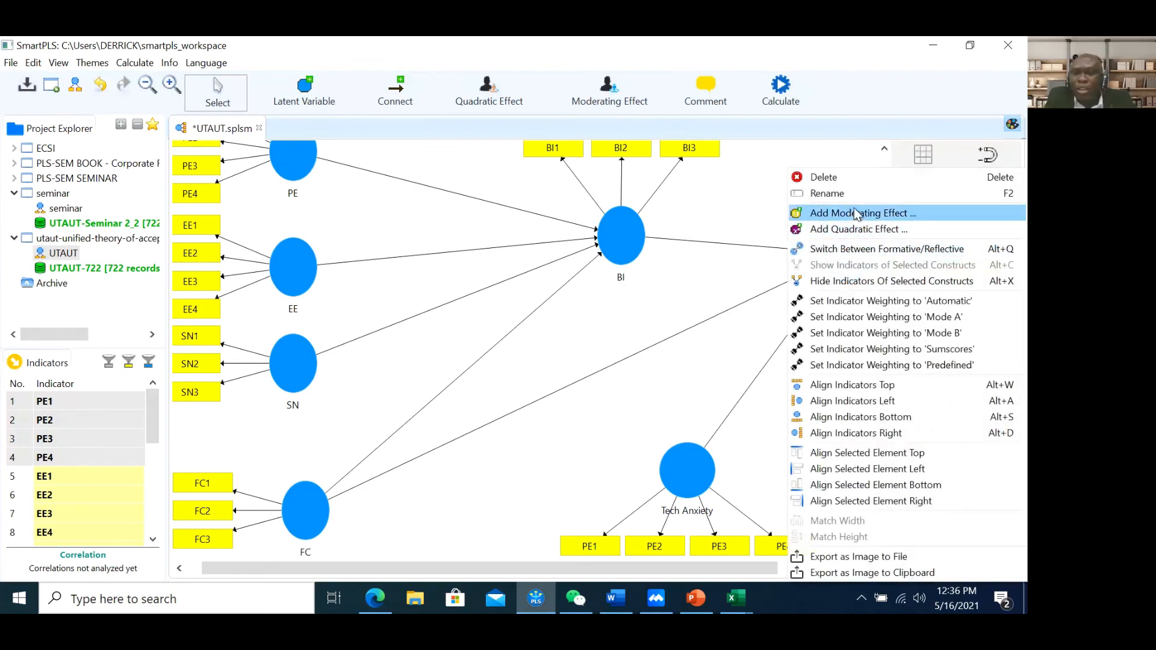
left_click(858, 214)
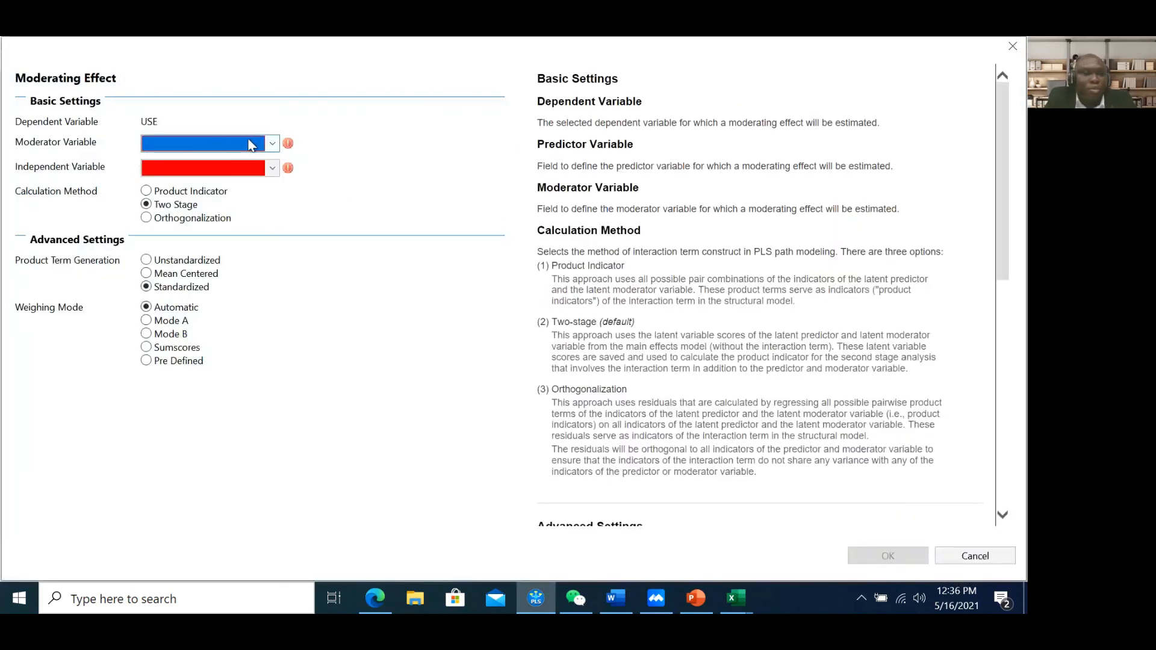
left_click(272, 144)
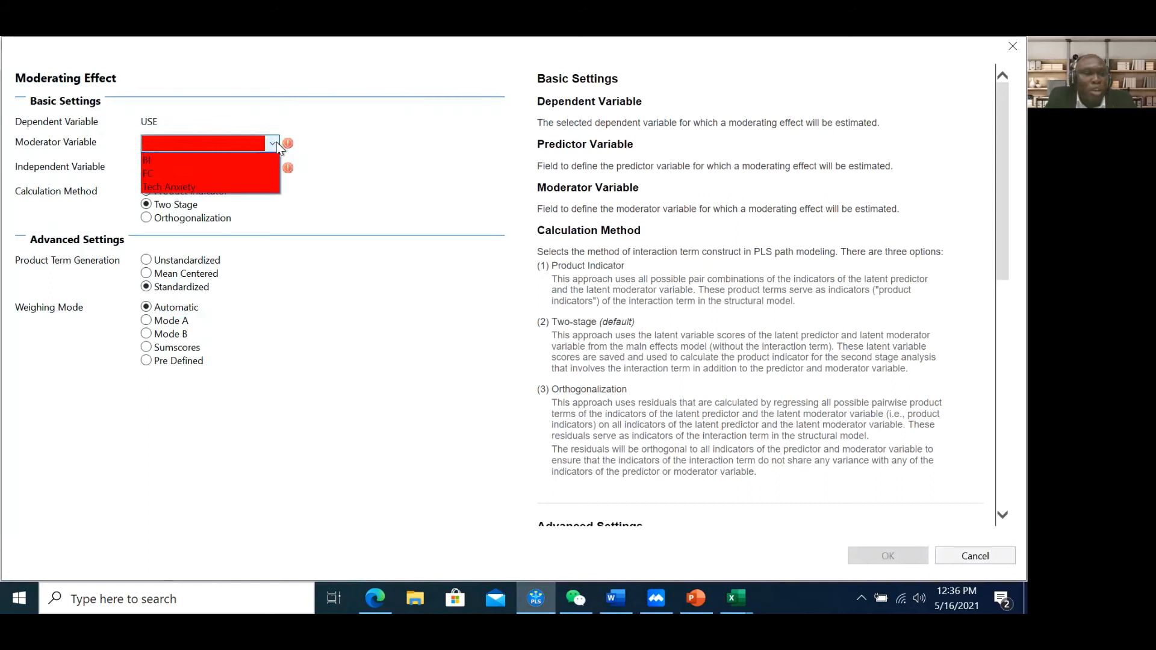
left_click(238, 183)
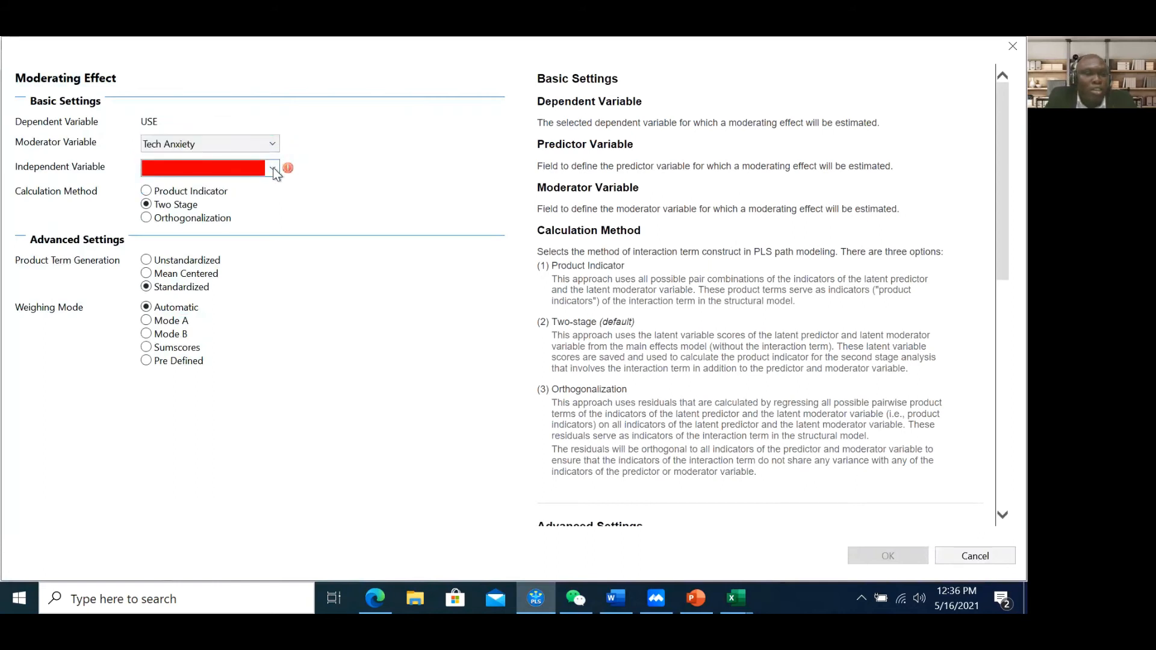
left_click(274, 170)
left_click(251, 187)
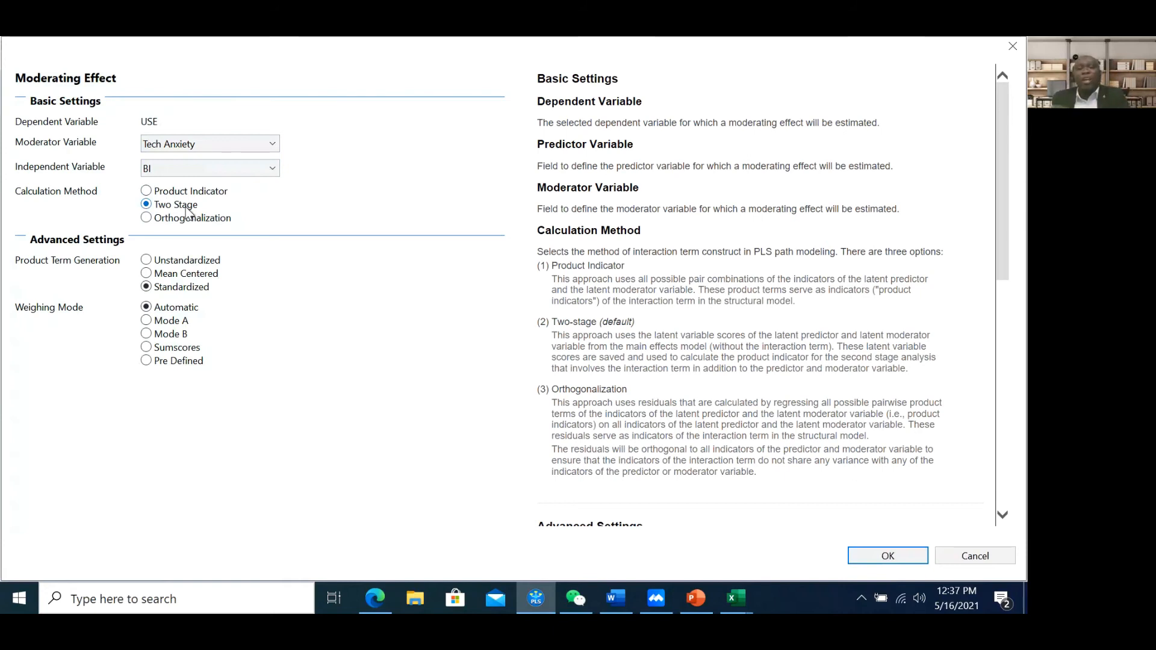
left_click(886, 564)
left_click_drag(822, 342, 851, 401)
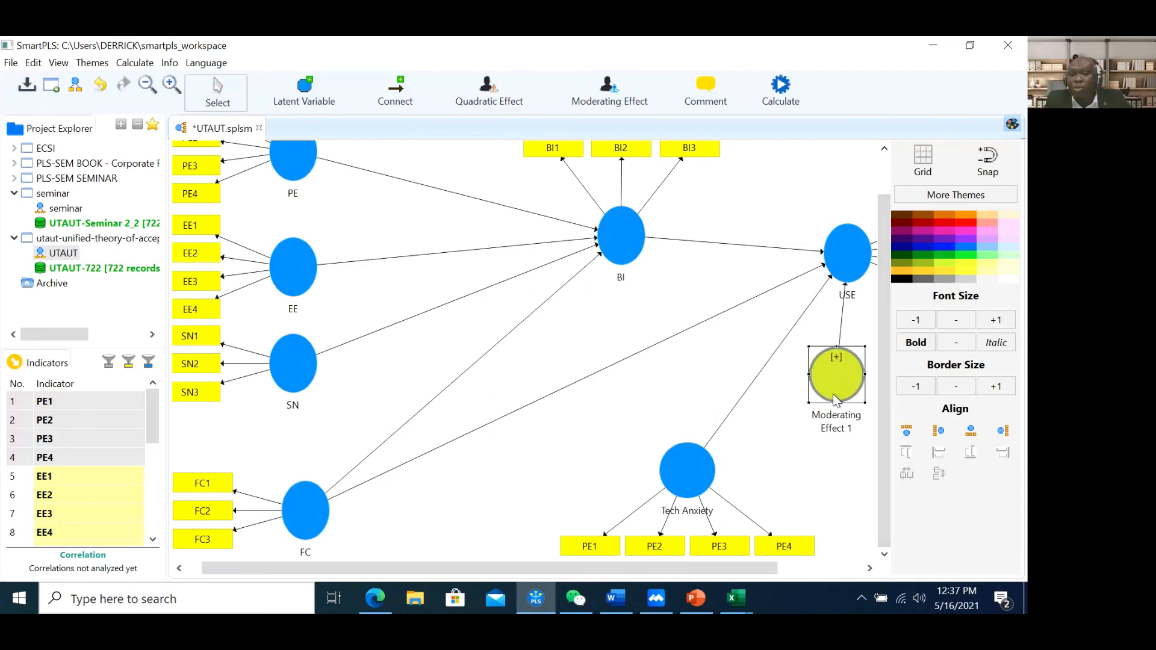
Show the BI * Tech Anxiety indicator of Moderating Effect 1, then delete the moderating effect
right_click(833, 386)
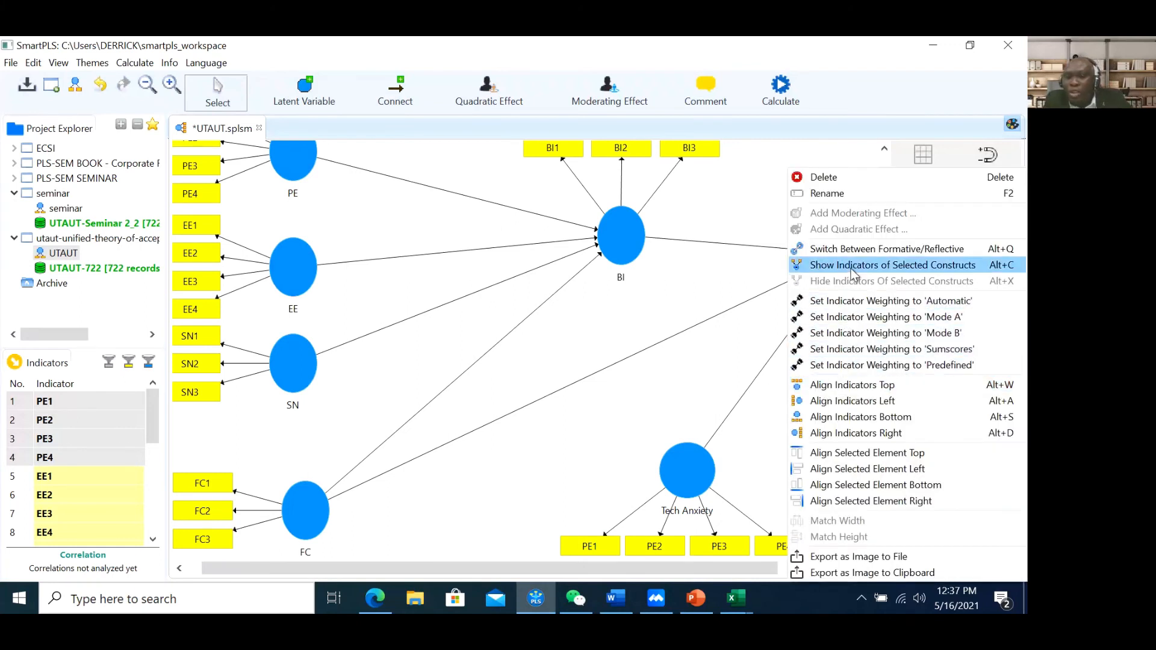
left_click(892, 265)
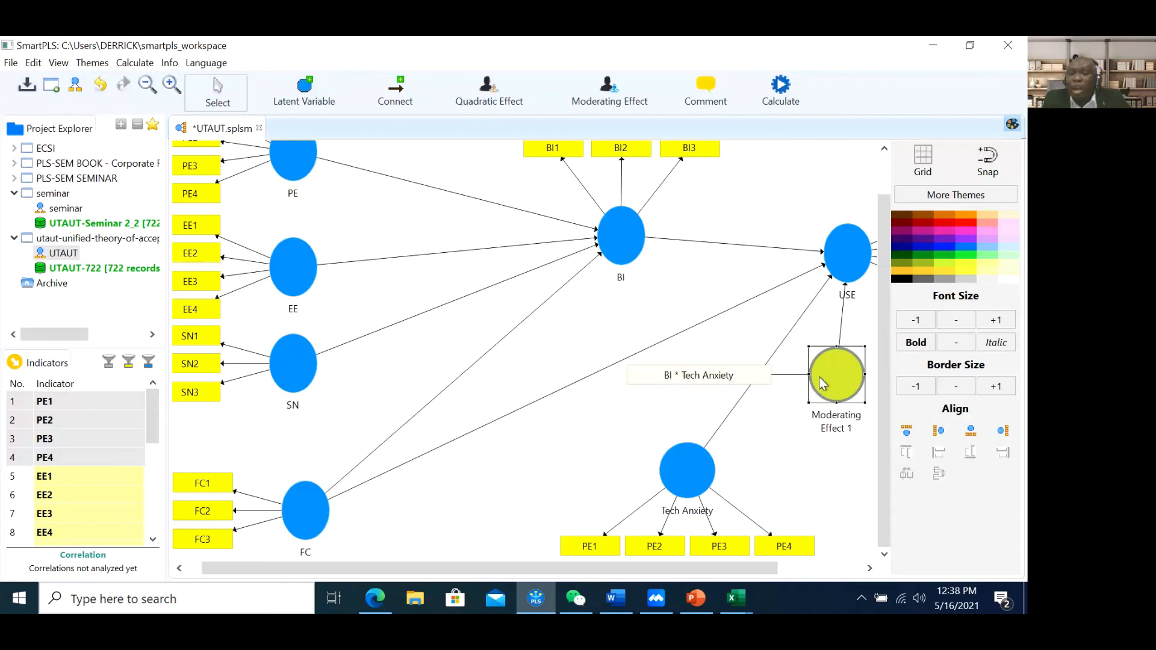
left_click(743, 379)
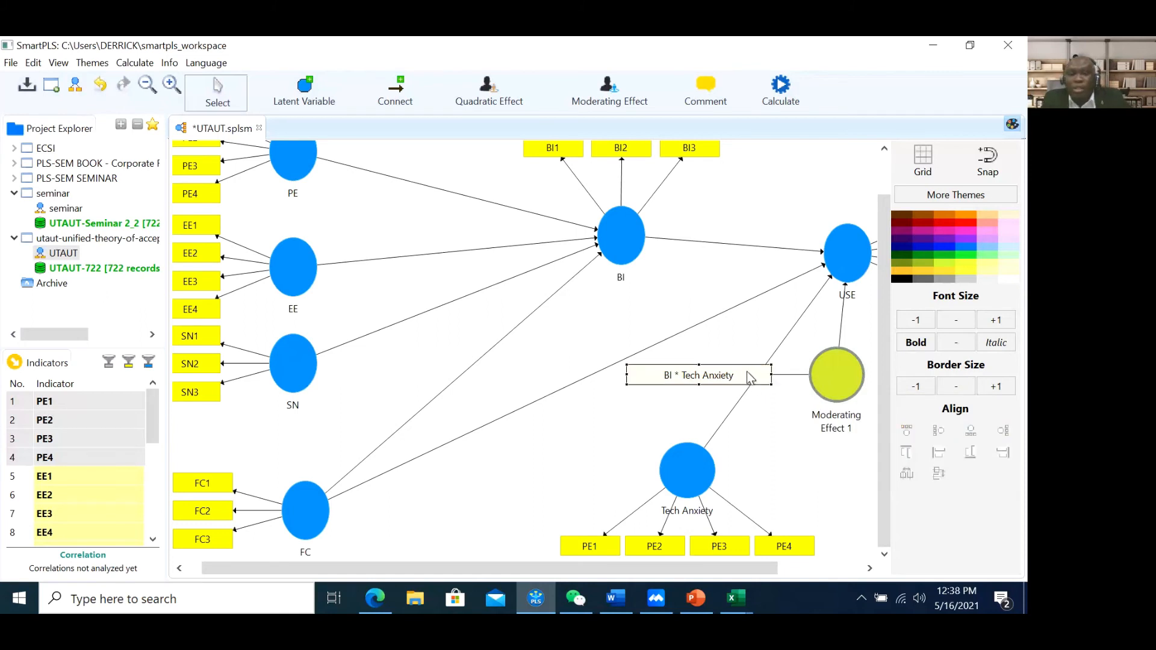
left_click(825, 374)
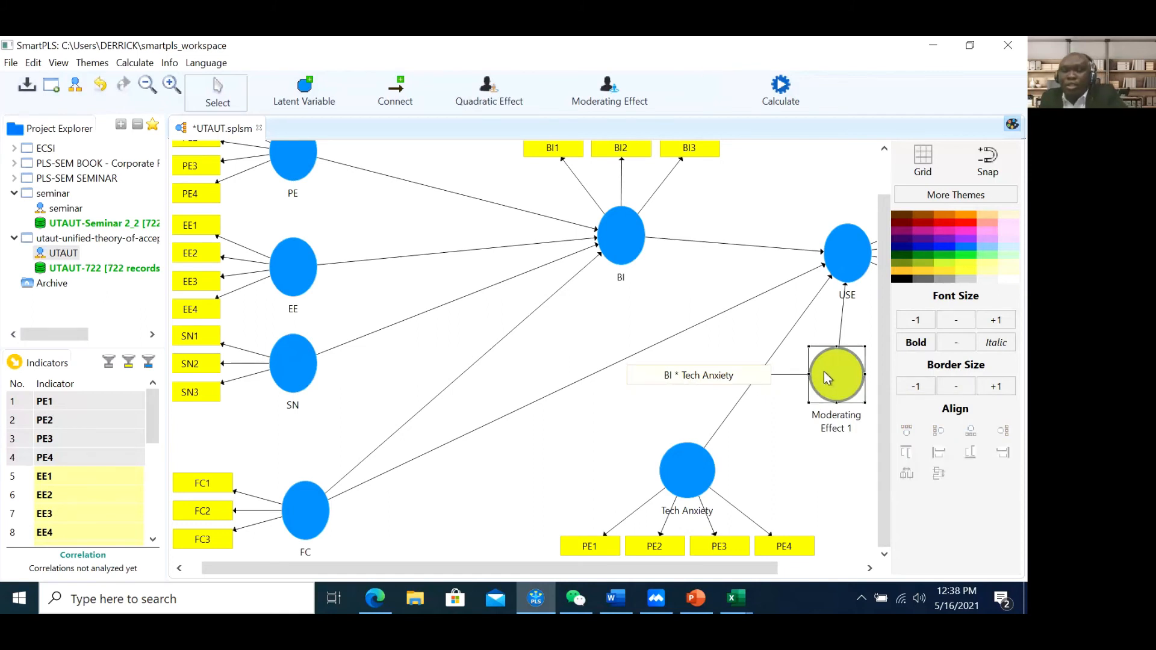
key("Delete")
Add a moderating effect on USE, Tech Anxiety moderating BI, using the Product Indicator method
right_click(841, 265)
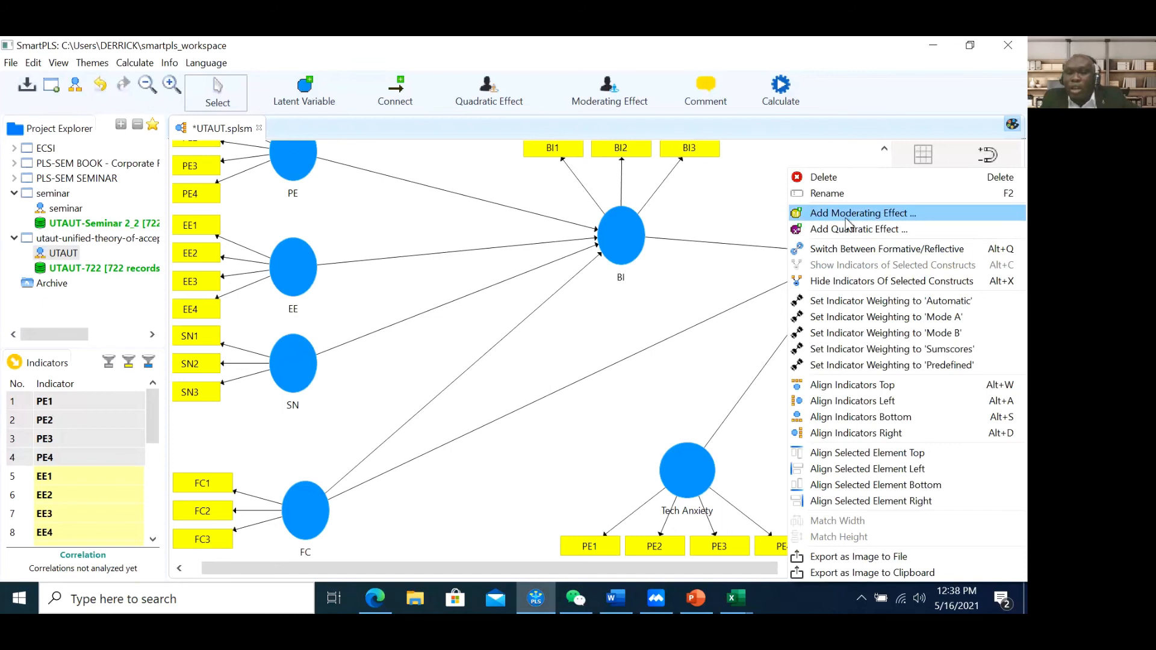
left_click(843, 213)
left_click(272, 144)
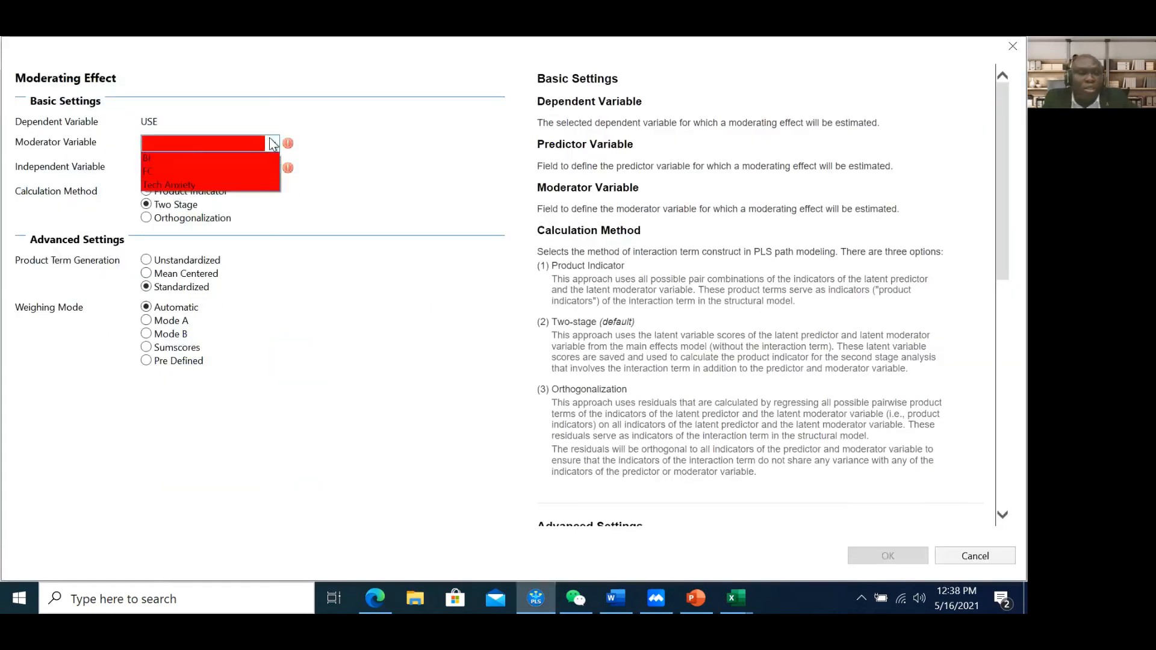
left_click(241, 183)
left_click(273, 171)
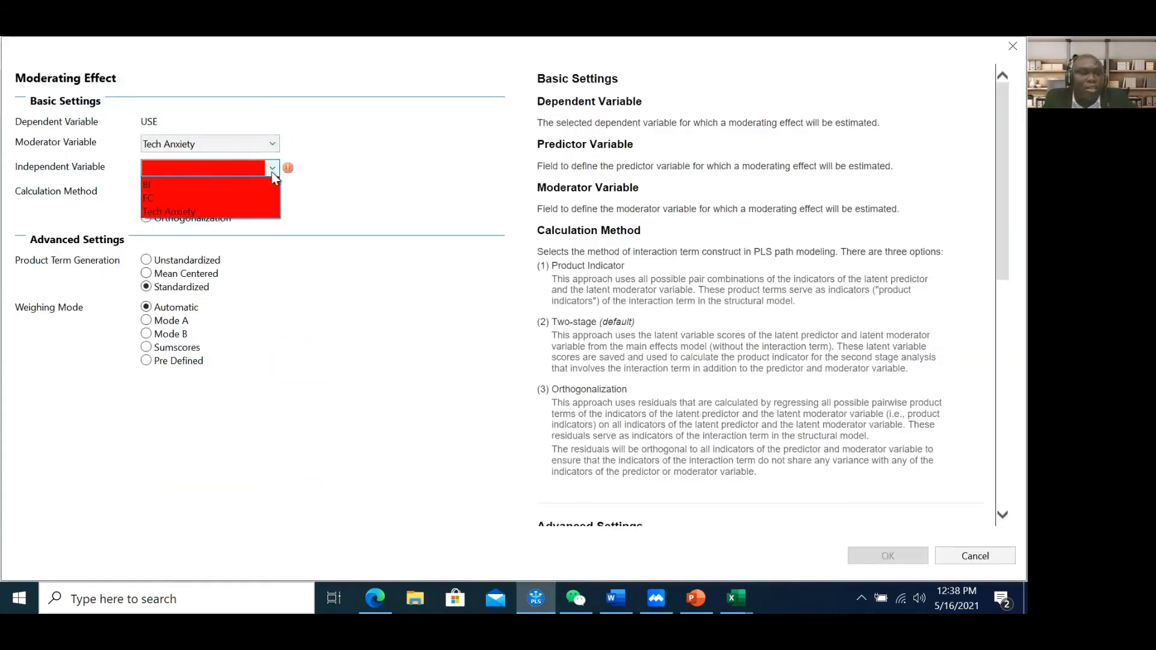
left_click(229, 183)
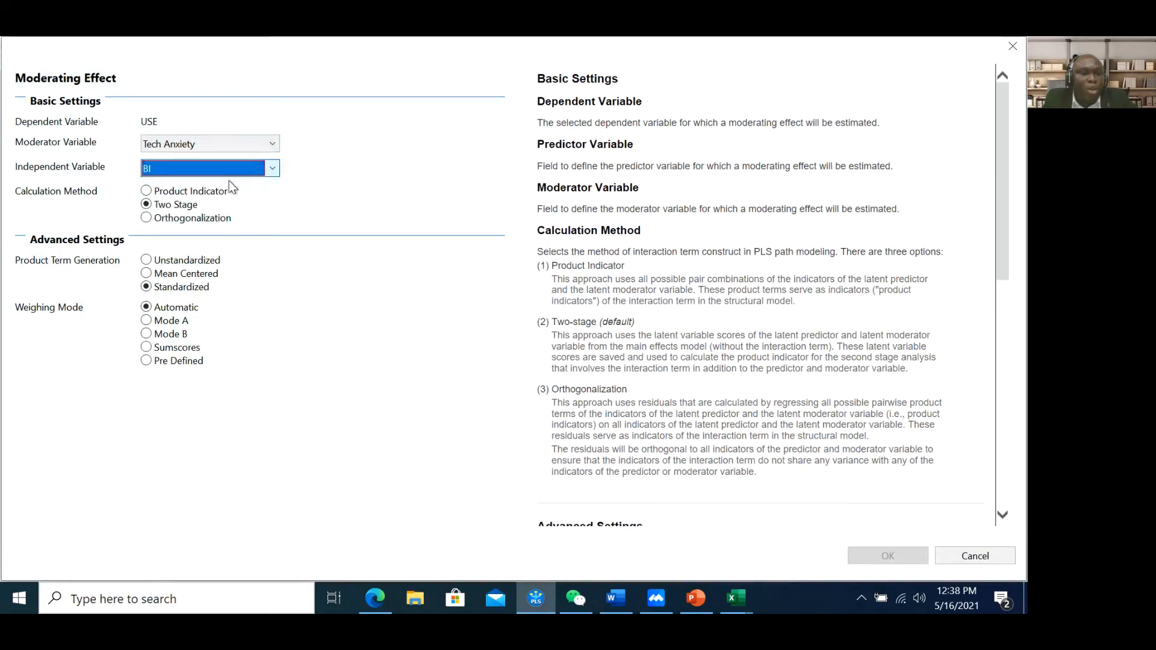
left_click(184, 192)
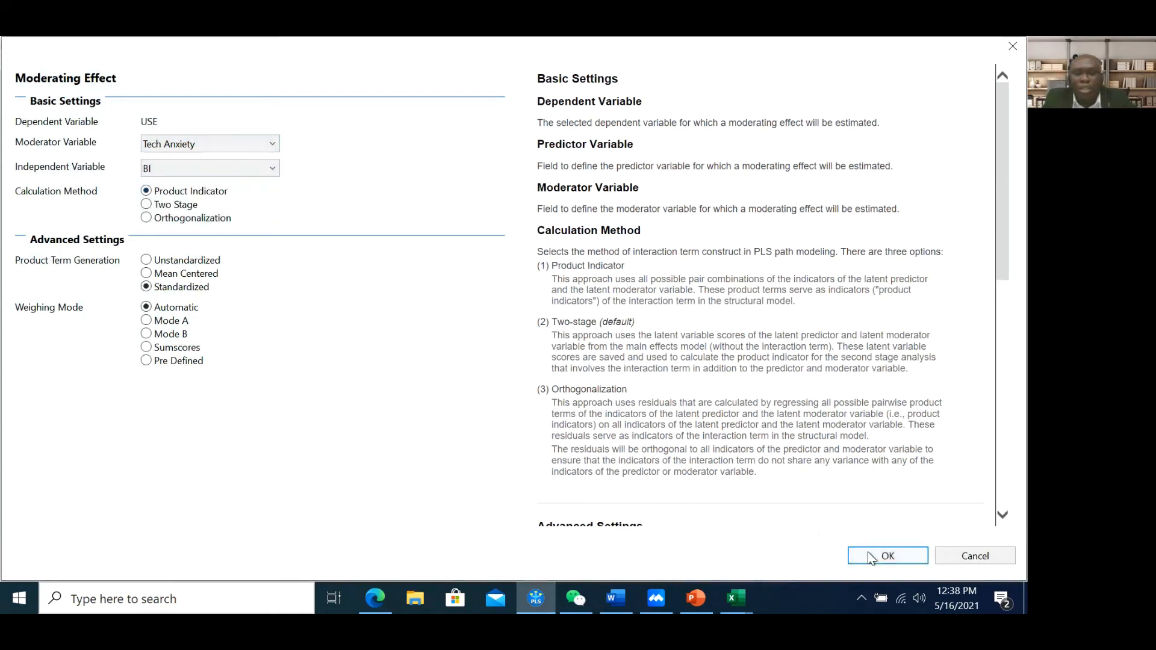
left_click(887, 554)
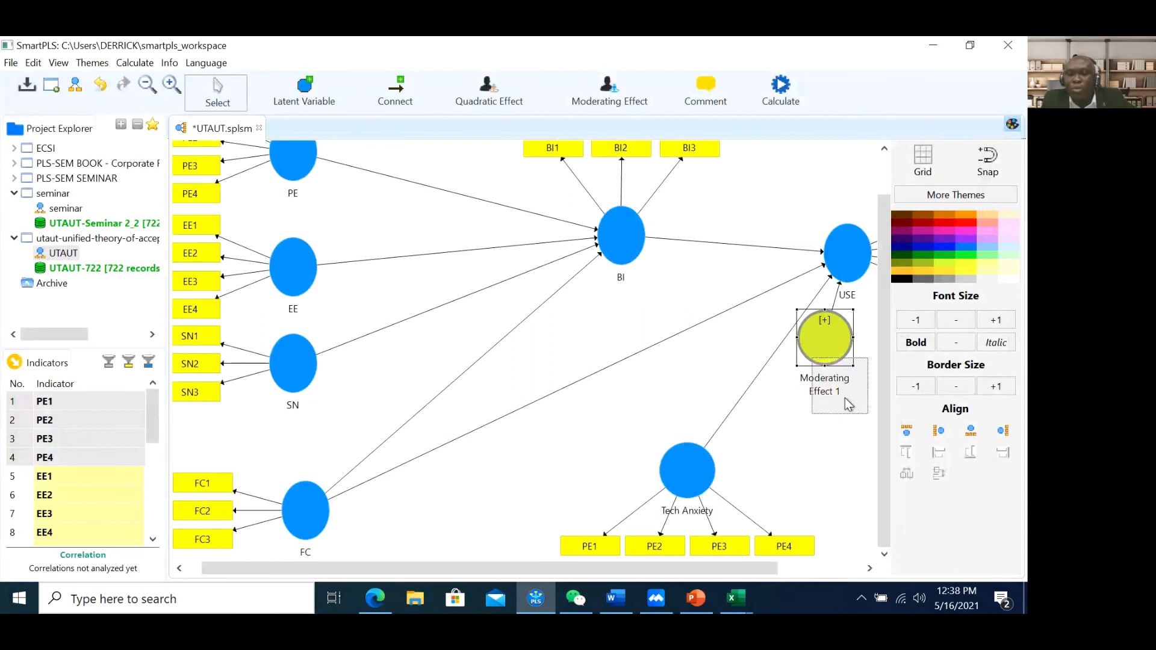
left_click_drag(830, 354, 844, 398)
Show Moderating Effect 1's product indicators, PE1 * BI1 through PE4 * BI3
right_click(841, 260)
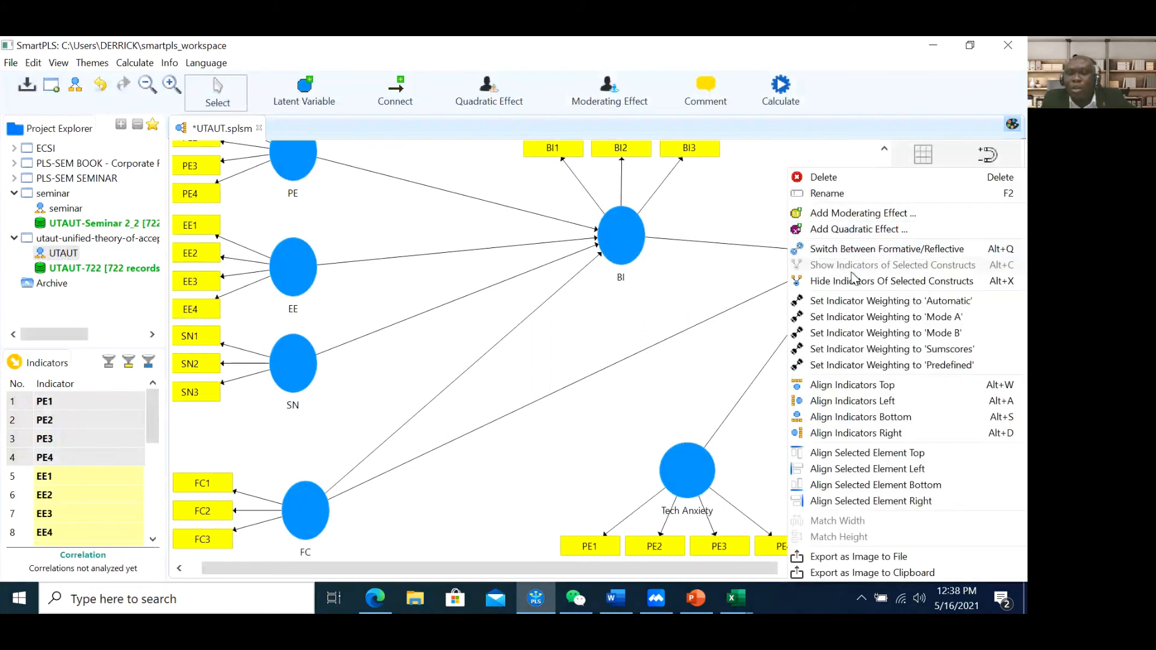
left_click(743, 295)
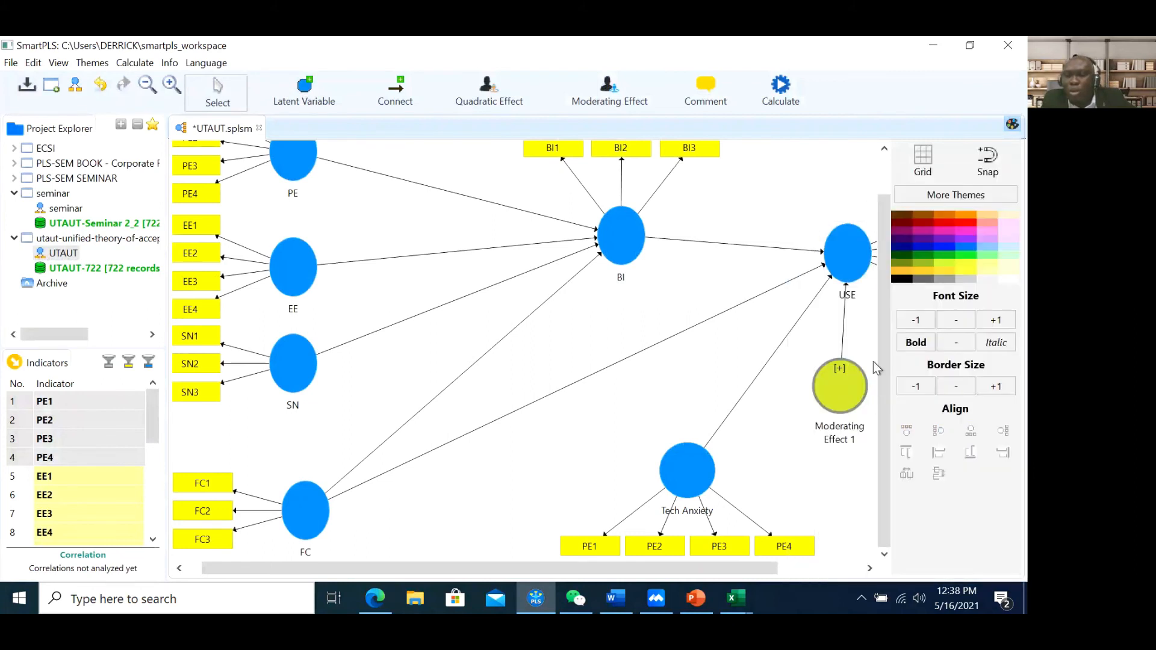
right_click(847, 256)
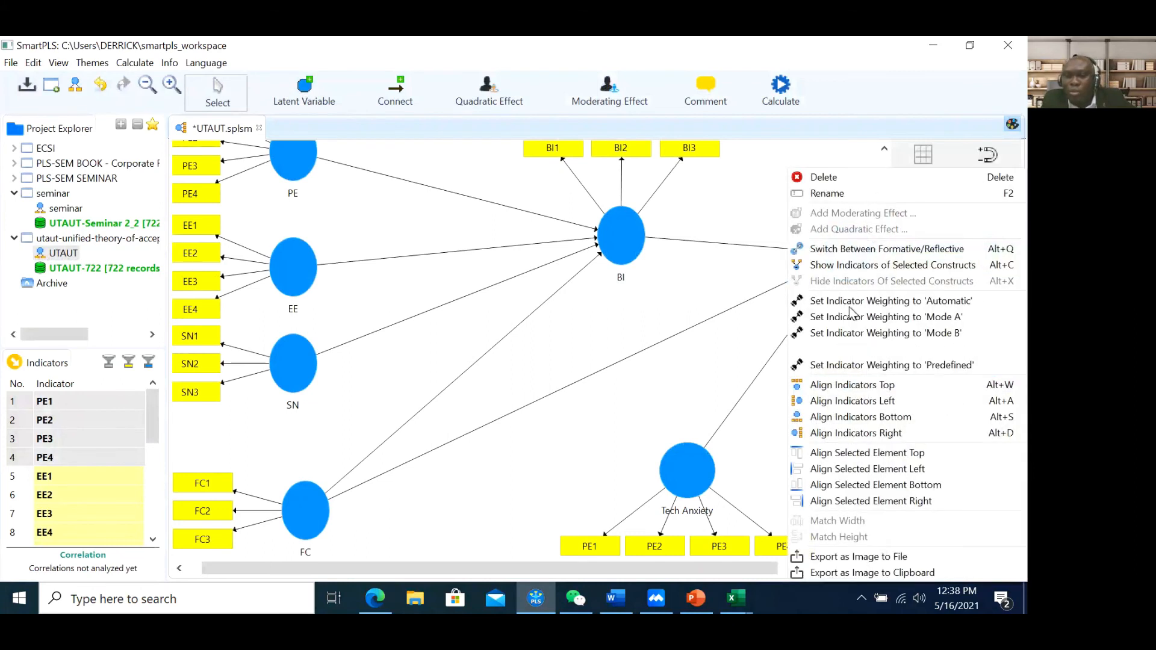
left_click(849, 266)
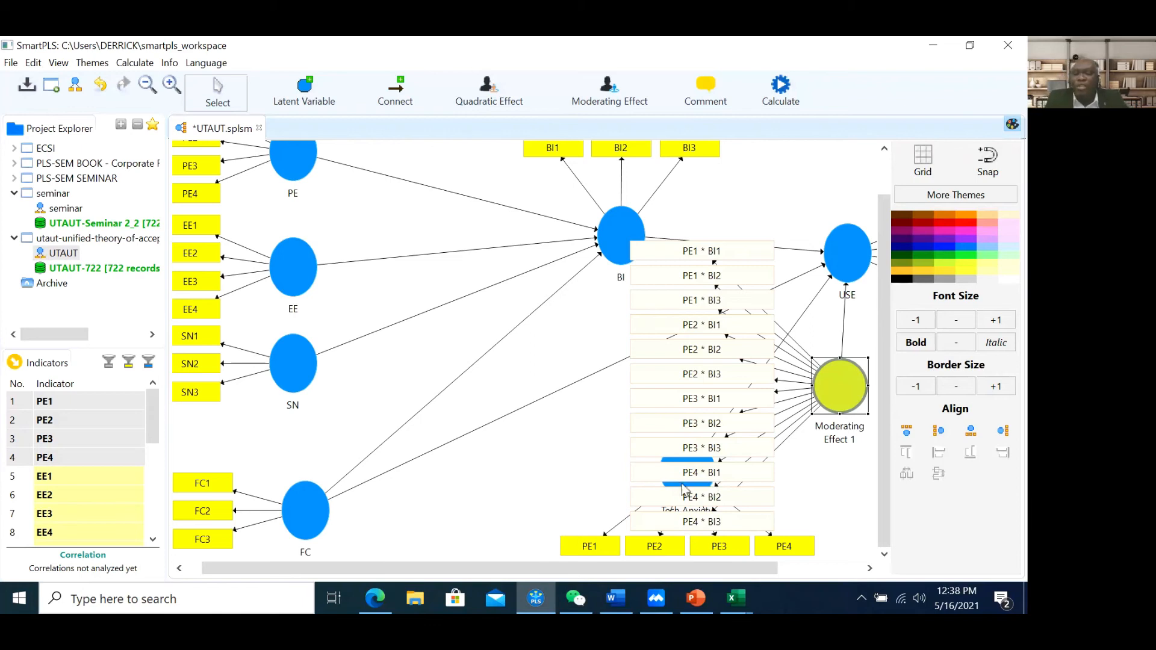
Hide Moderating Effect 1's product indicators and tidy its position near USE
right_click(843, 393)
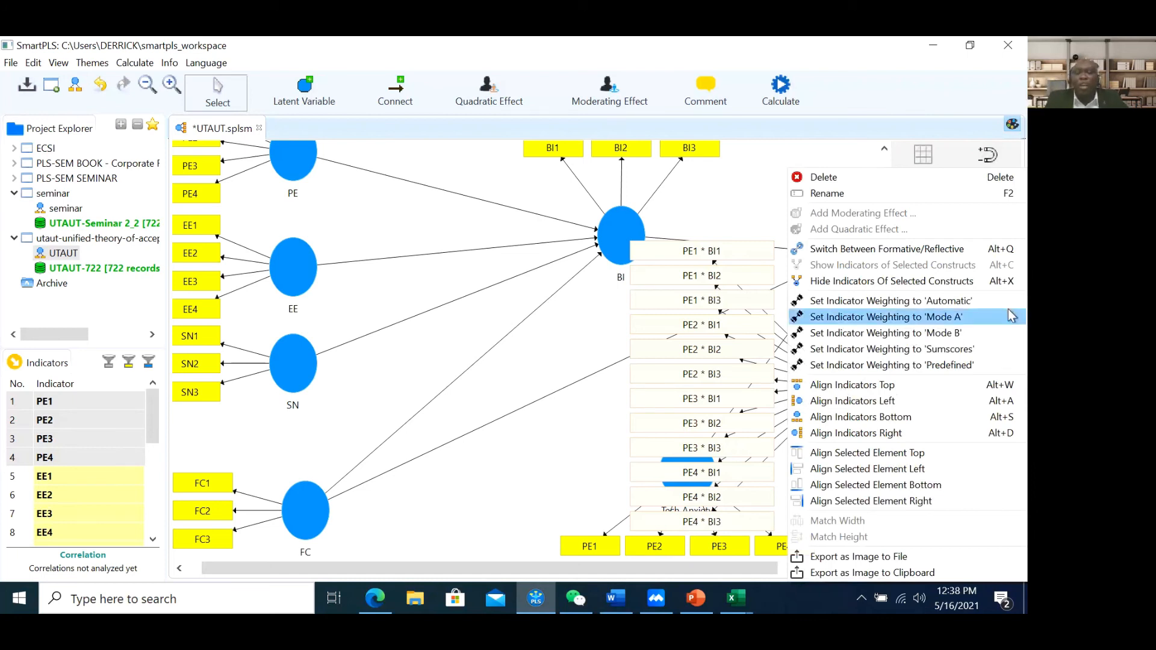
left_click(854, 281)
left_click_drag(832, 391, 839, 398)
left_click_drag(740, 563, 757, 578)
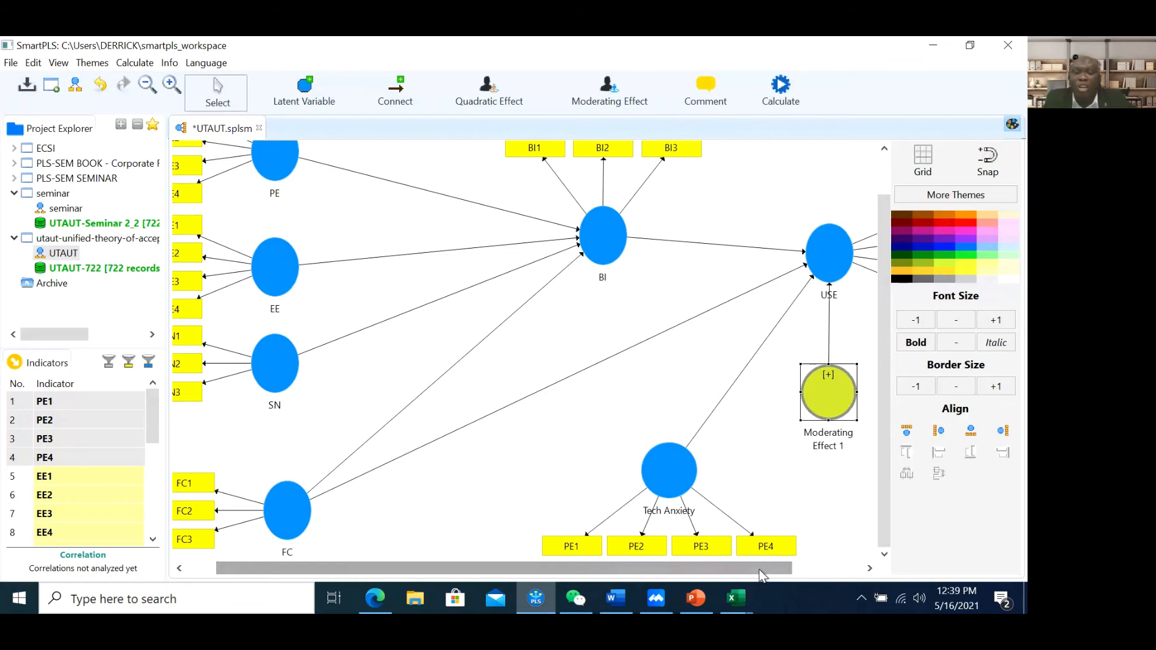
left_click(757, 559)
left_click_drag(760, 574, 773, 575)
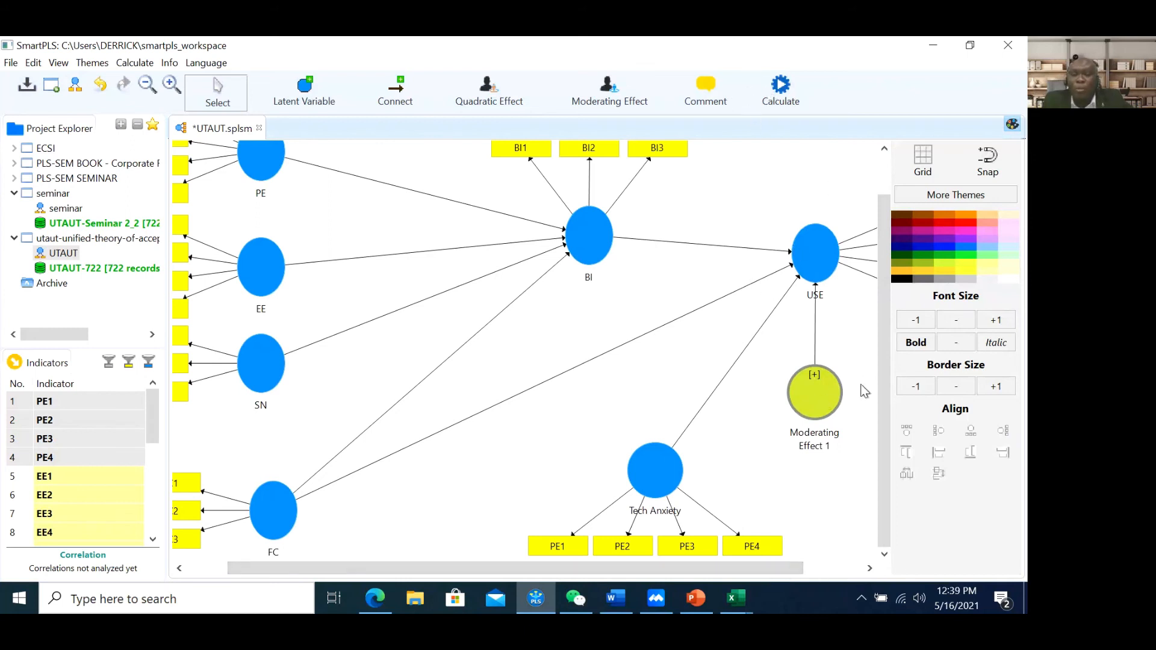
mouse_move(817, 400)
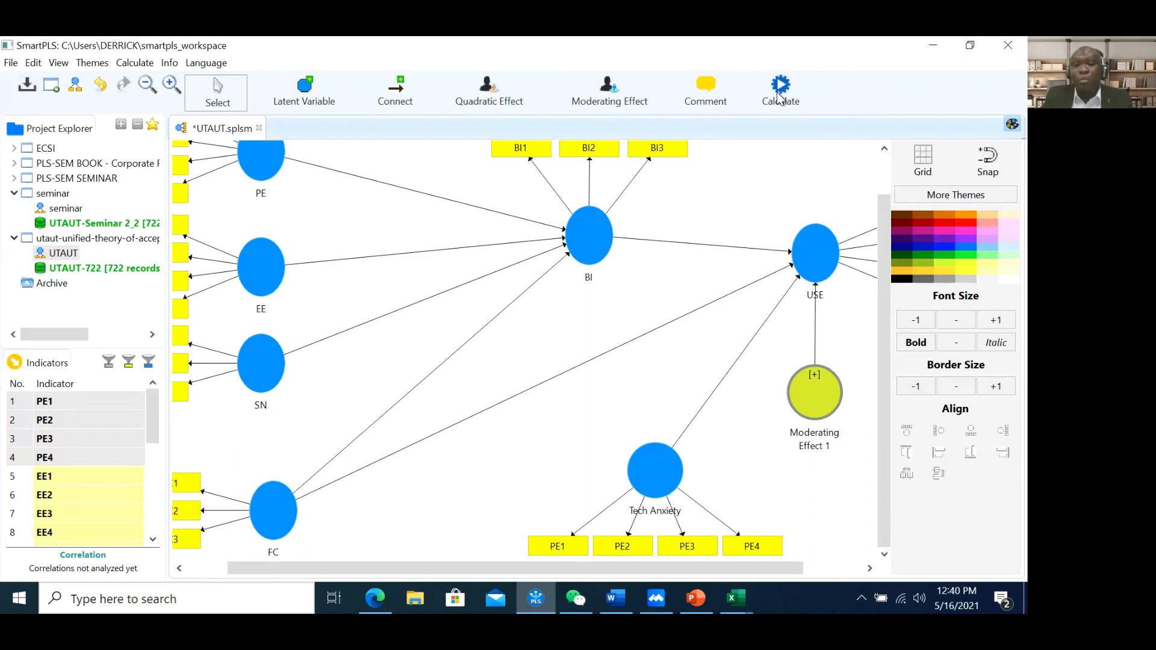
Run bootstrapping on the UTAUT model with 500 subsamples
left_click(781, 98)
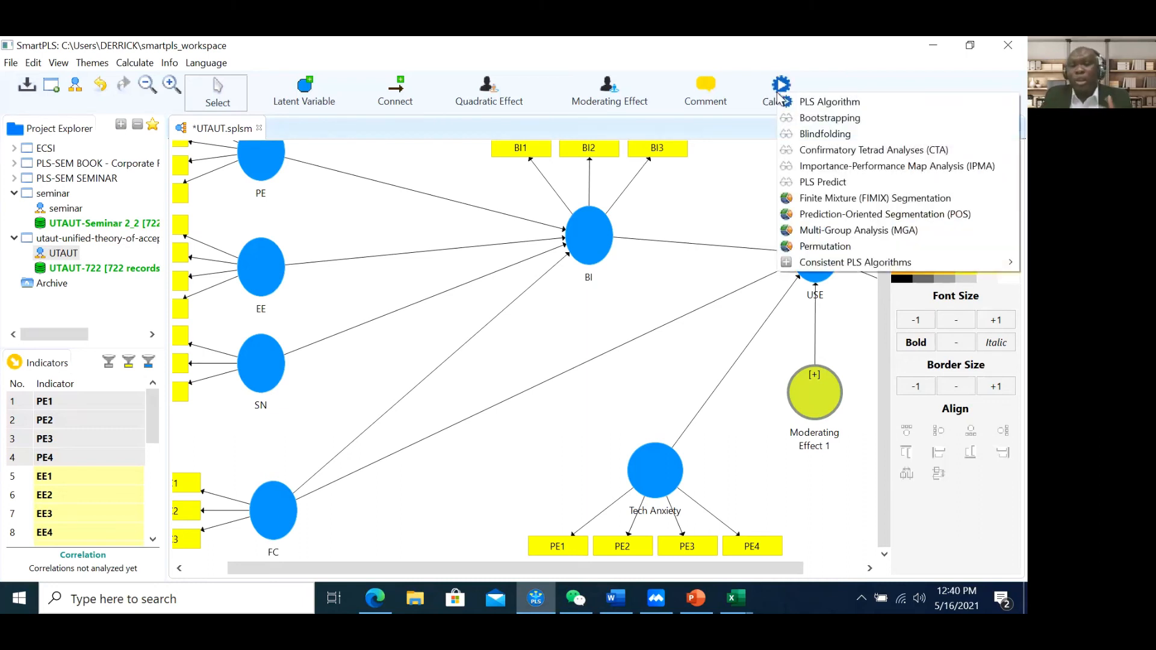
left_click(807, 119)
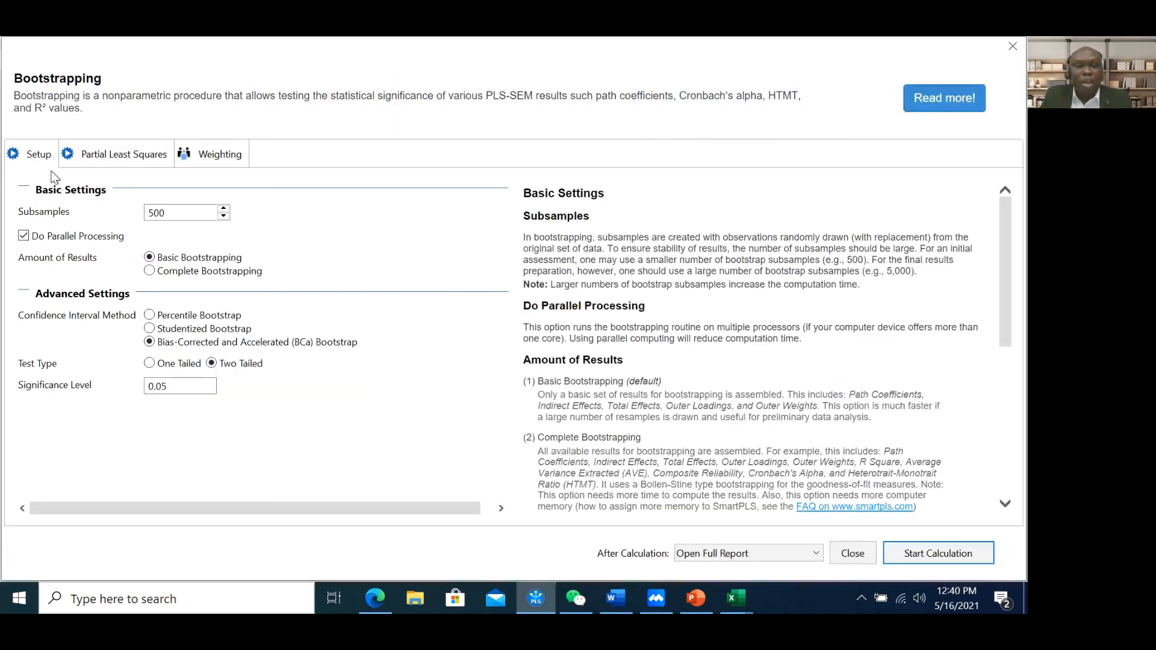
left_click(938, 554)
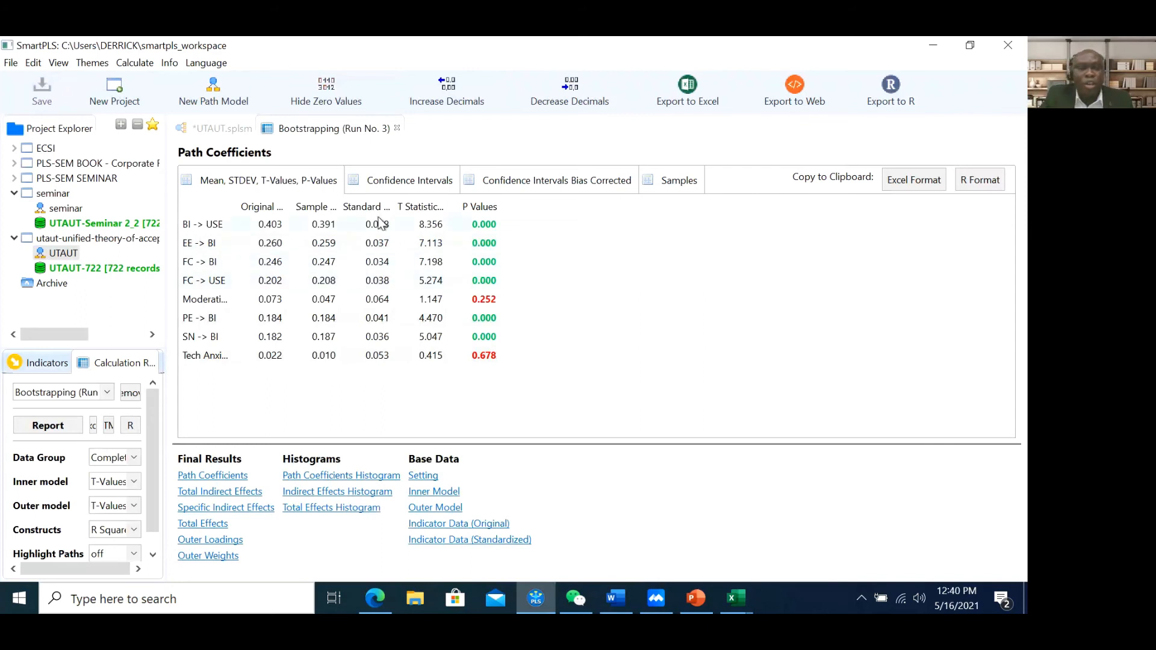
Widen the Path Coefficients columns, check the Moderating Effect 1 row, then view the t-value diagram
left_click_drag(286, 205, 393, 205)
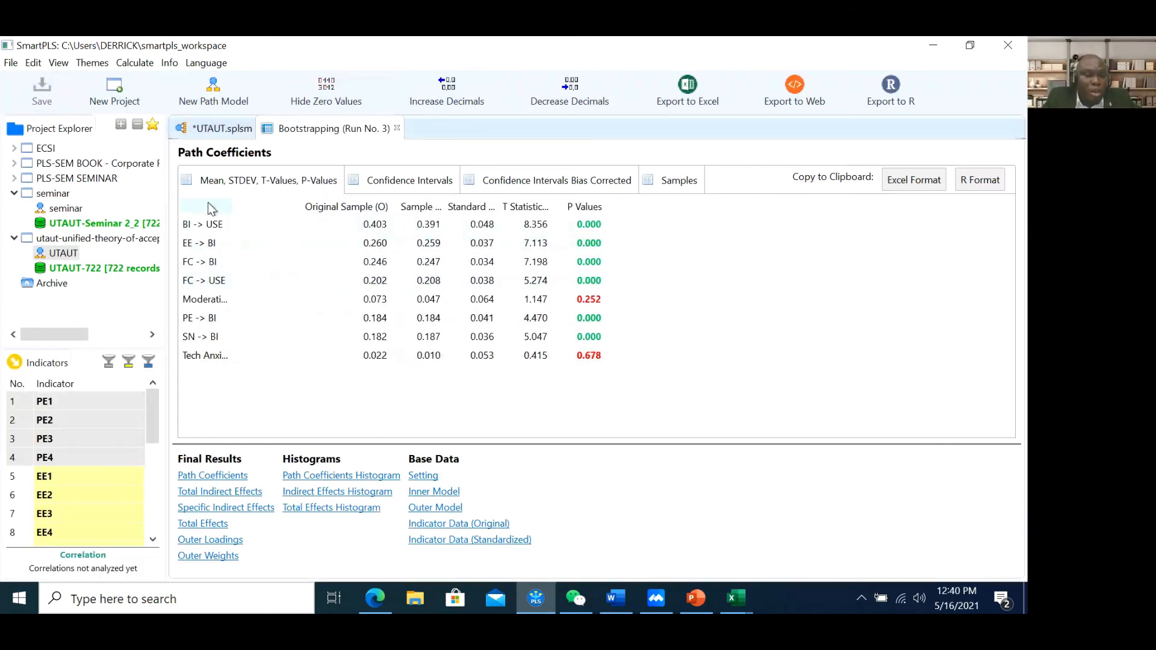
left_click_drag(243, 207, 295, 207)
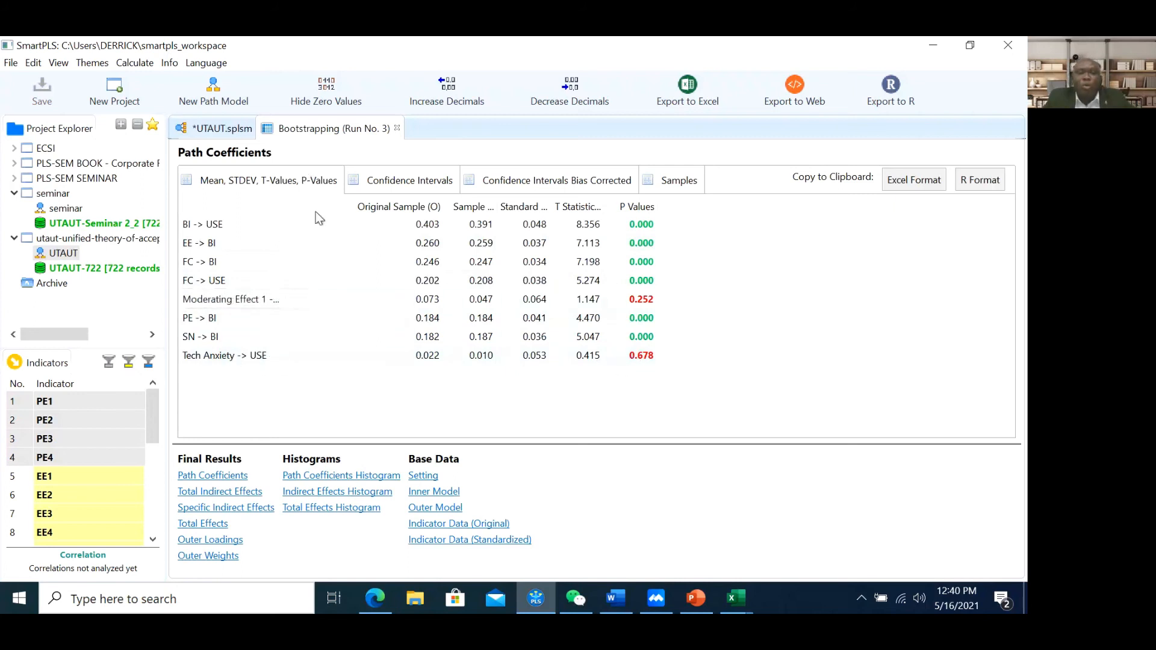
left_click(262, 299)
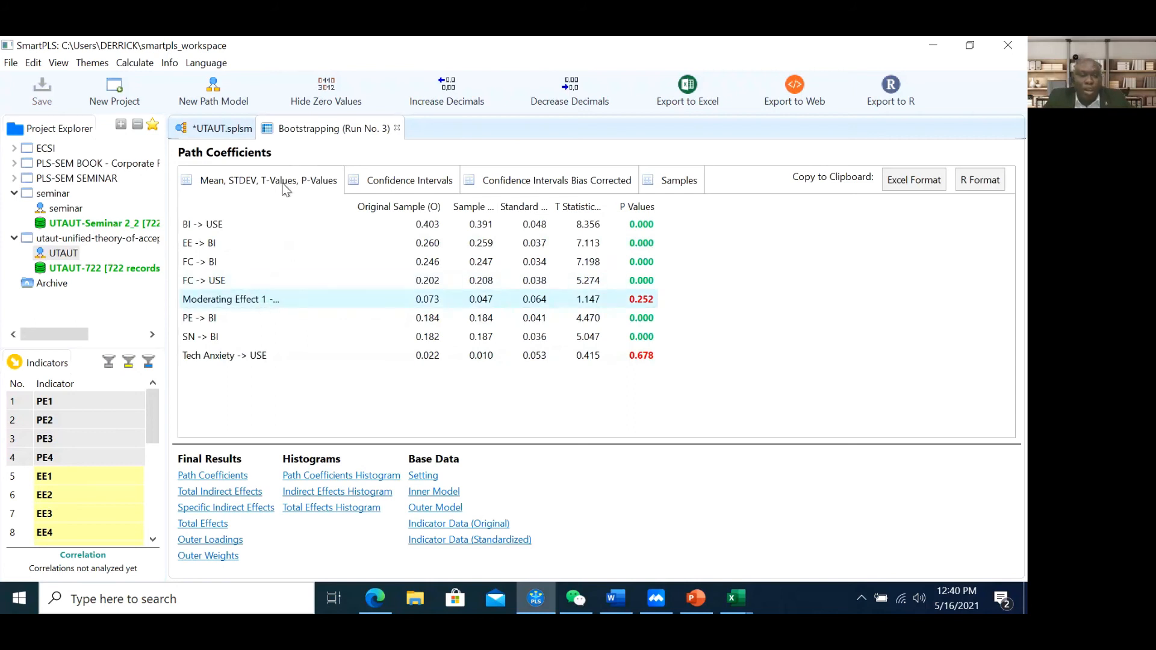
left_click_drag(289, 207, 379, 210)
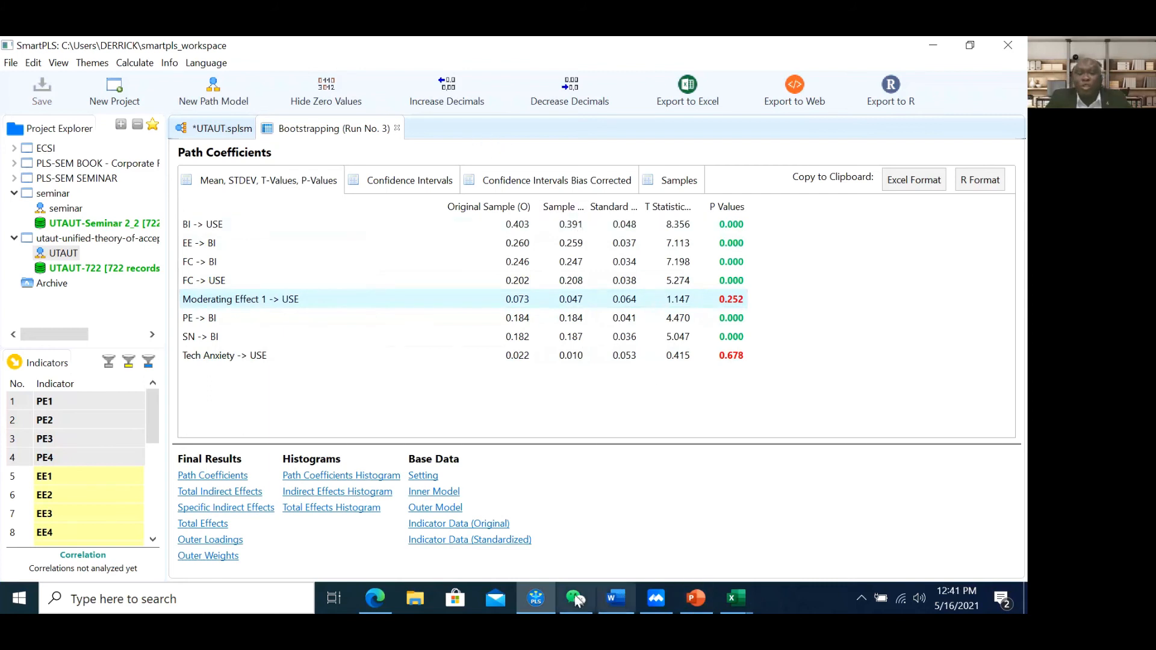
left_click(219, 129)
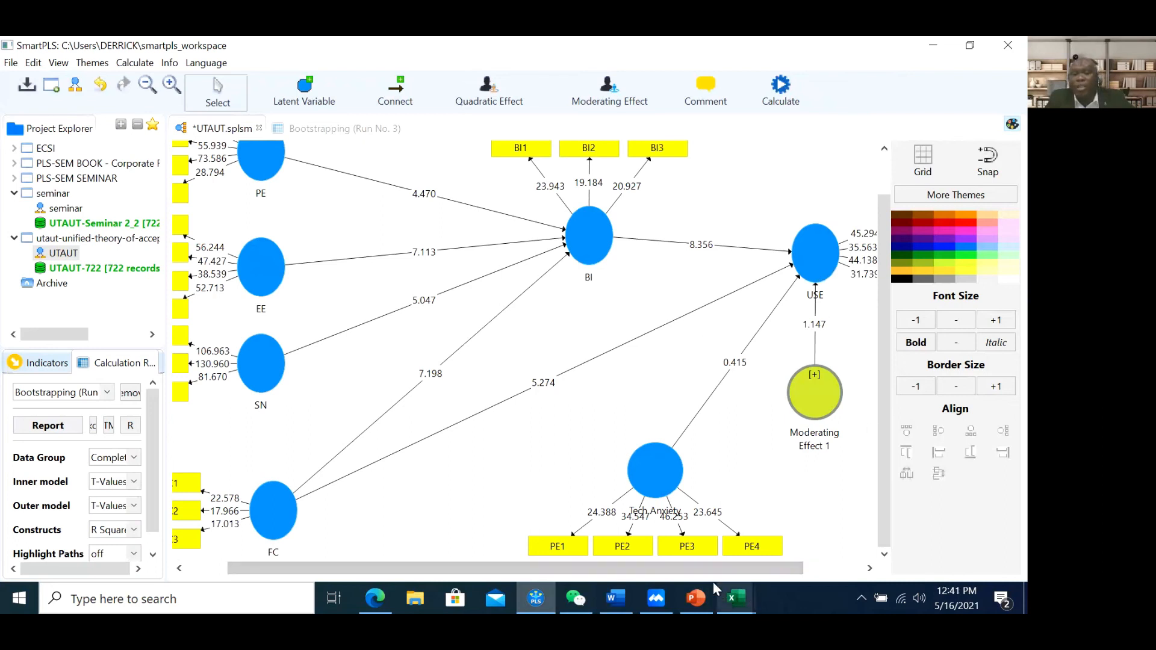
Run the PLS Algorithm on the UTAUT model and inspect the Moderating Effect 1 simple slope plot
left_click(316, 128)
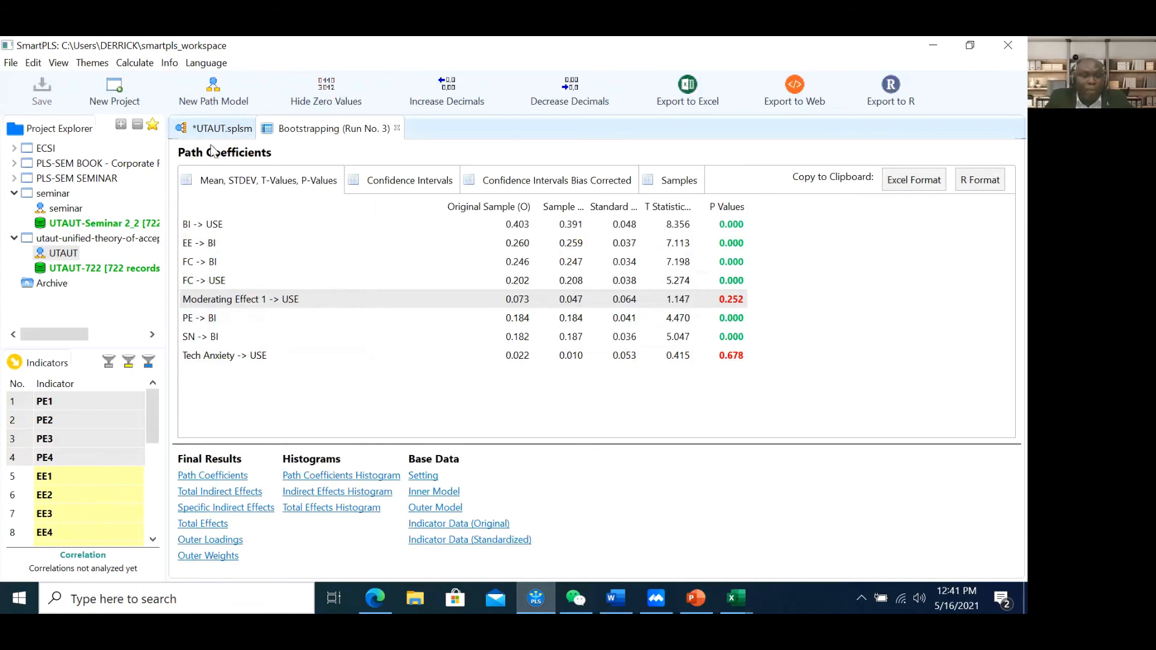
left_click(218, 129)
left_click(781, 89)
left_click(809, 103)
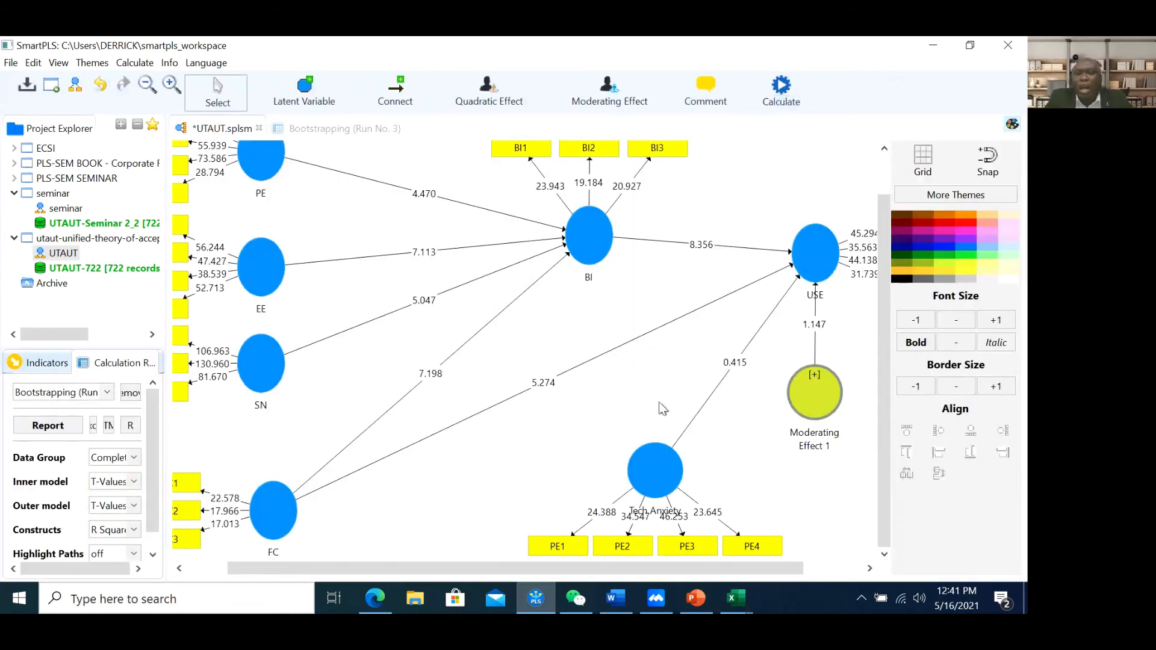
left_click(941, 554)
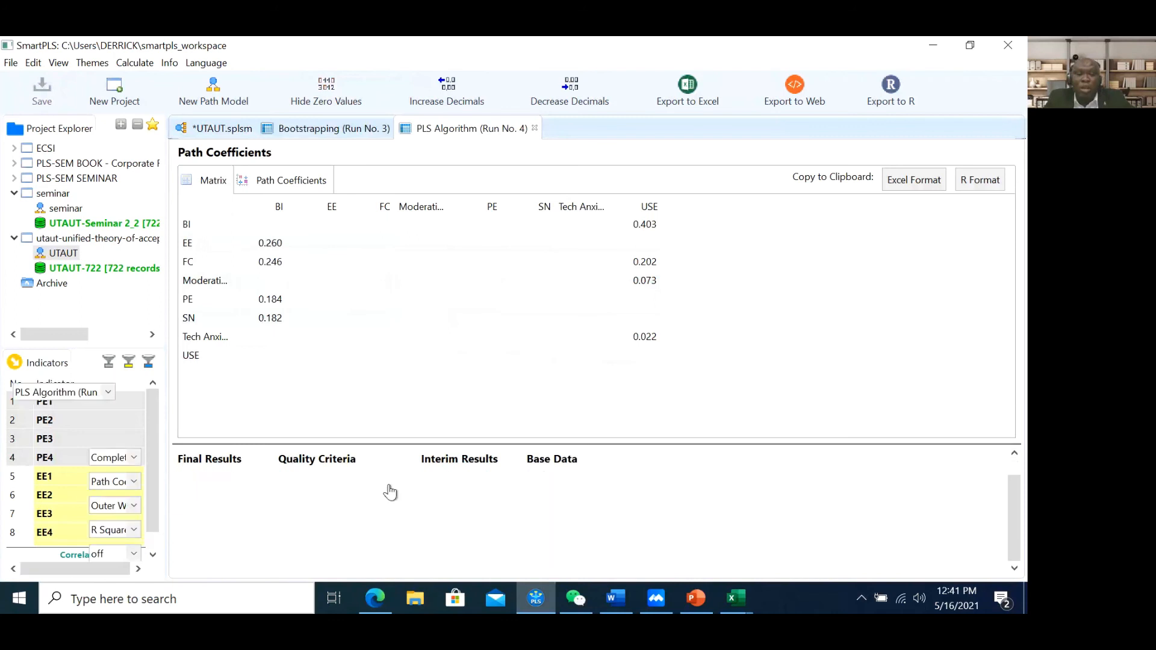
left_click(243, 565)
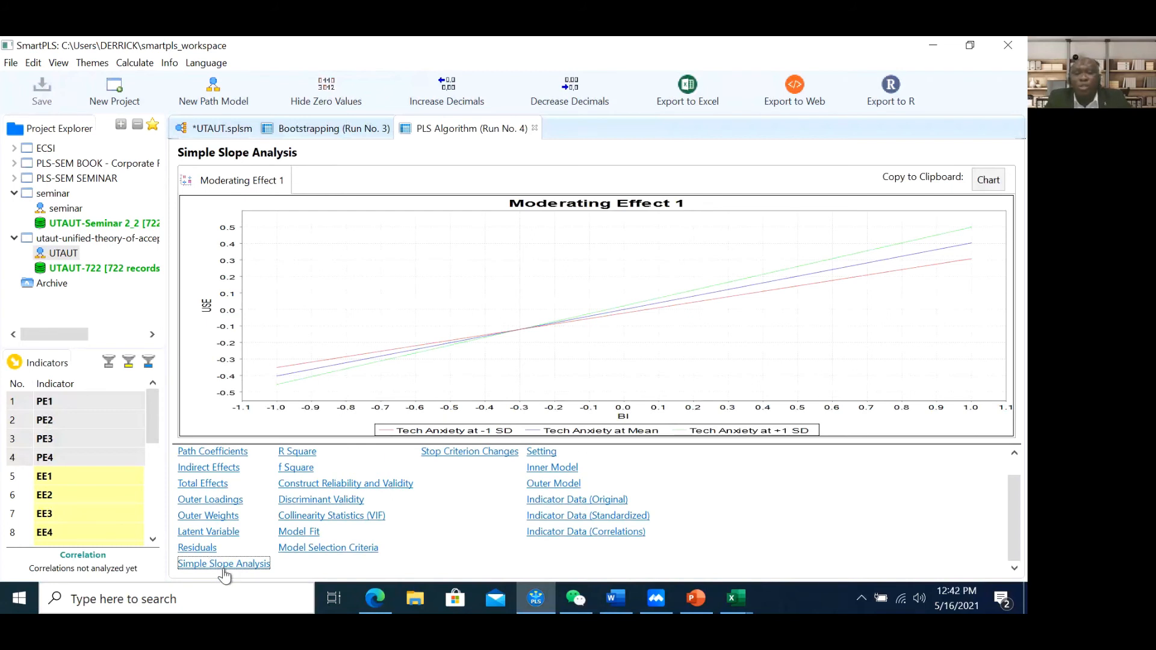
left_click(222, 129)
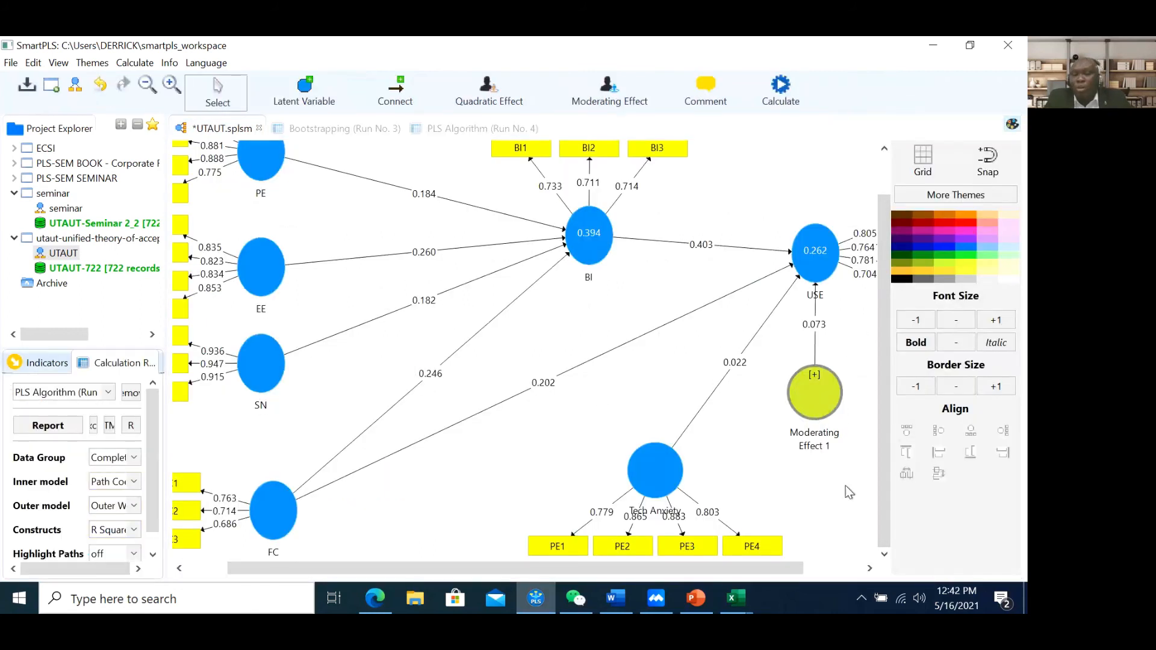
Review the path coefficients and R² values (USE 0.262, BI 0.394, moderation 0.073) on the diagram
left_click_drag(777, 569, 815, 571)
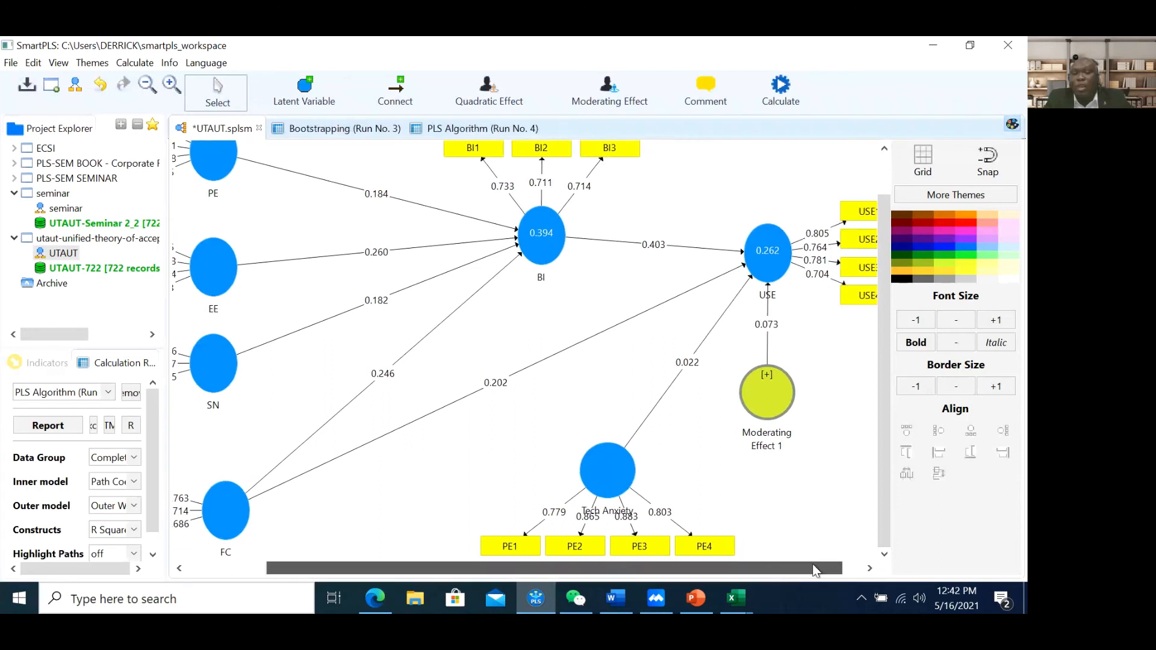
left_click_drag(776, 400, 808, 408)
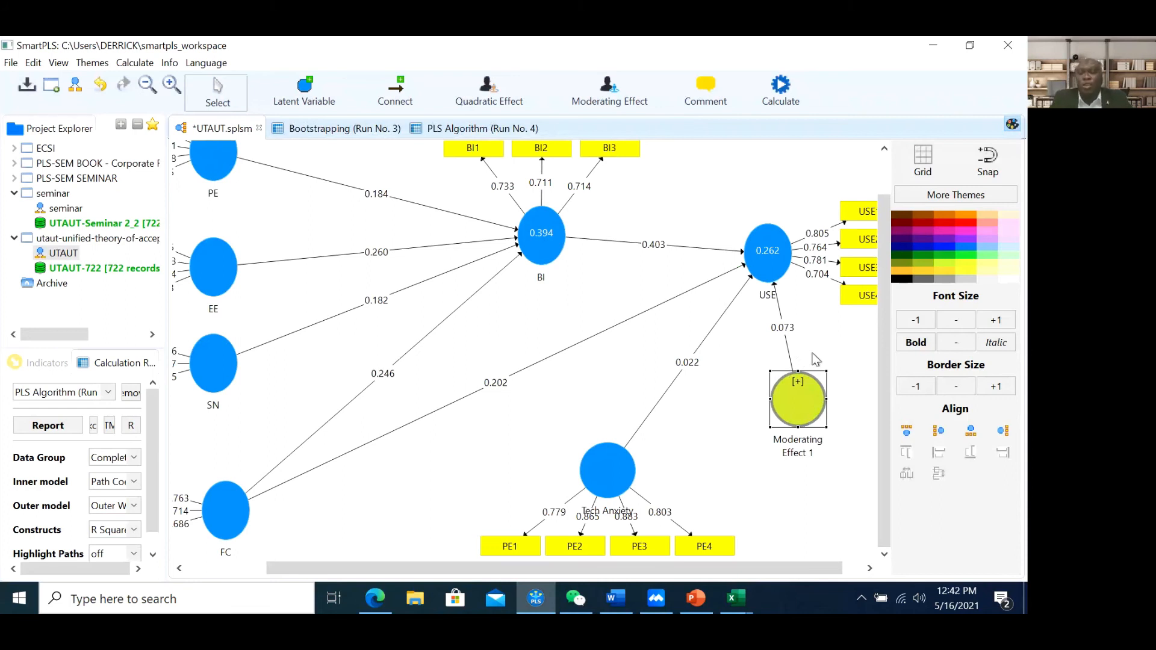
left_click_drag(820, 572, 818, 573)
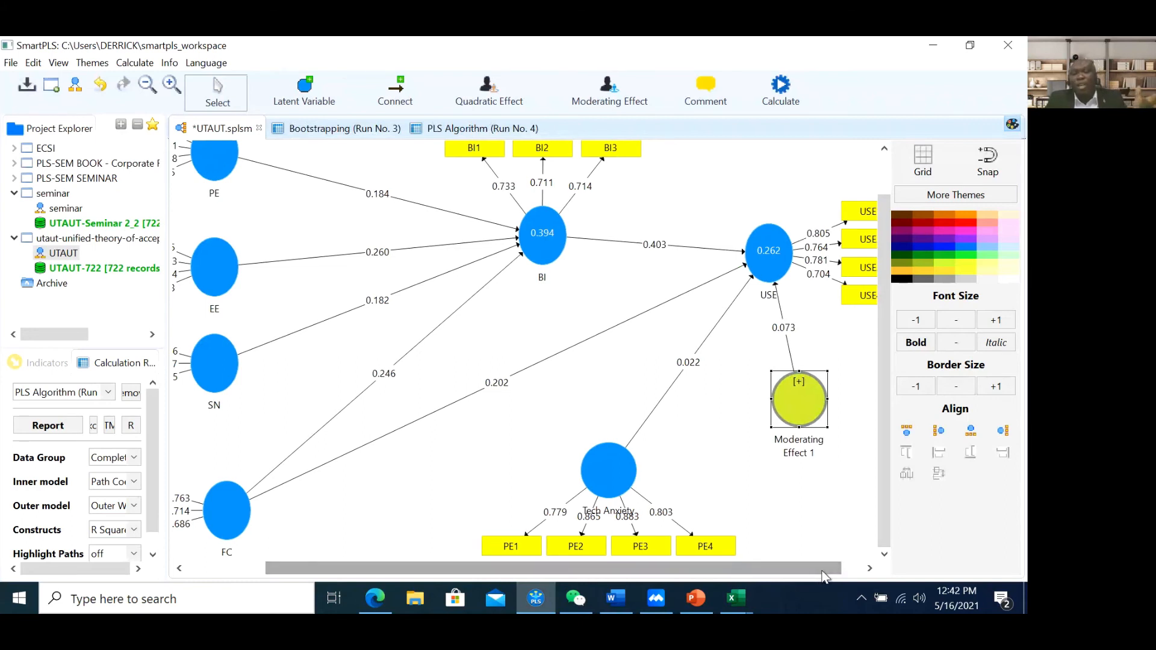
mouse_move(393, 572)
left_mouse_down()
mouse_move(324, 568)
mouse_move(412, 568)
left_mouse_up()
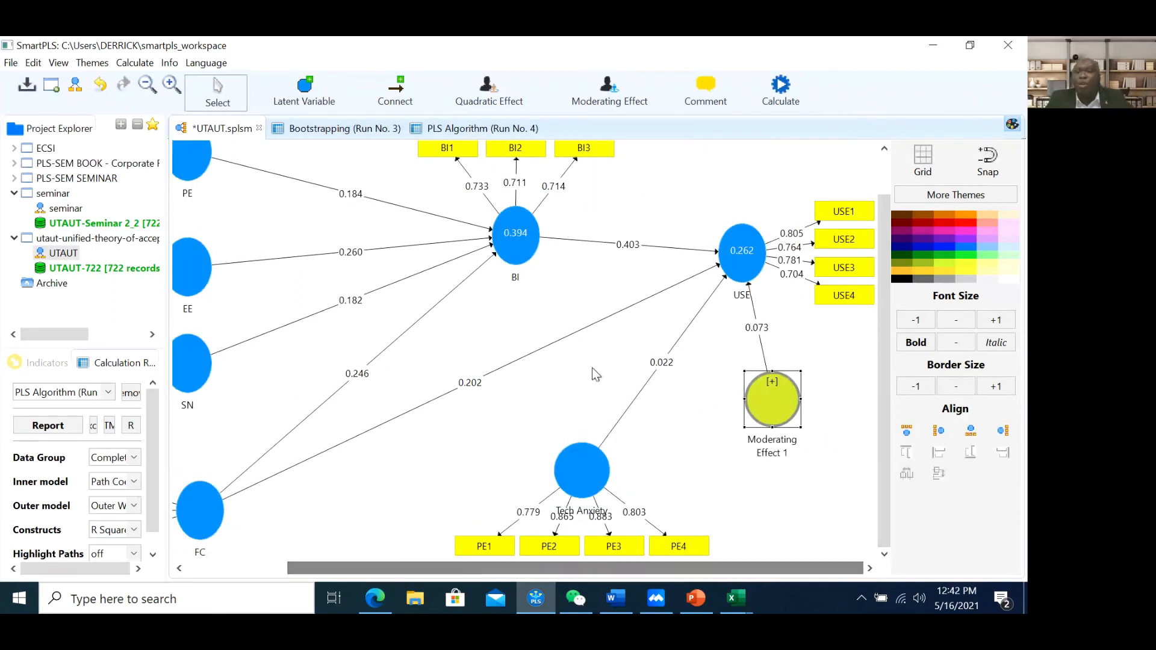
mouse_move(762, 283)
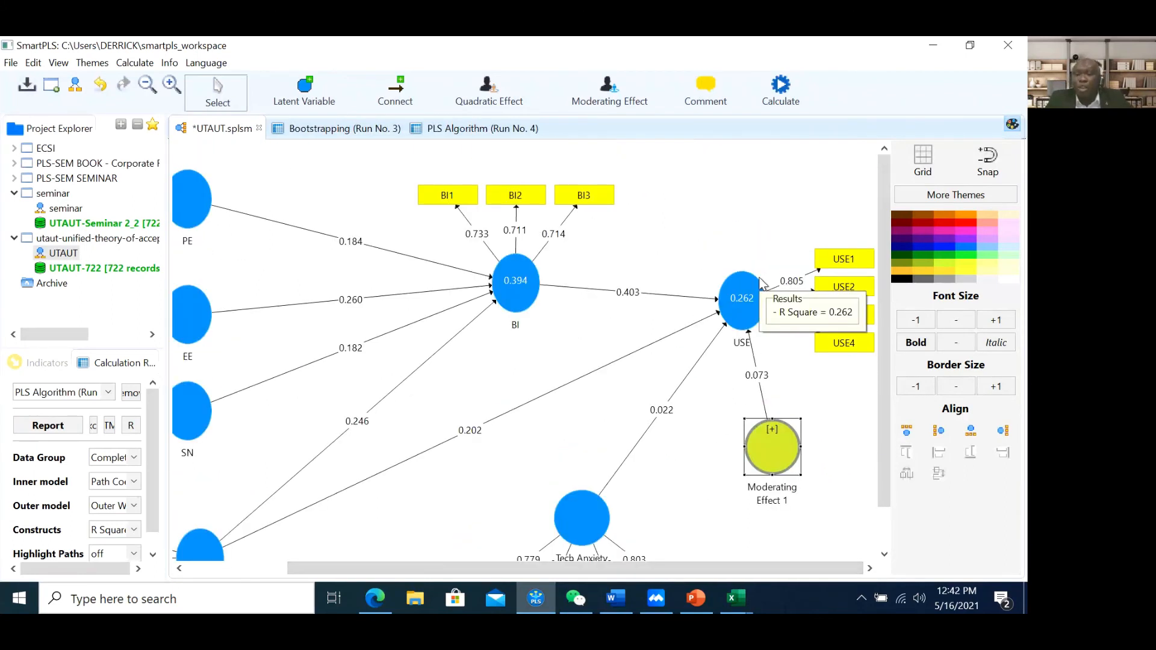
scroll(762, 281, "down", 2)
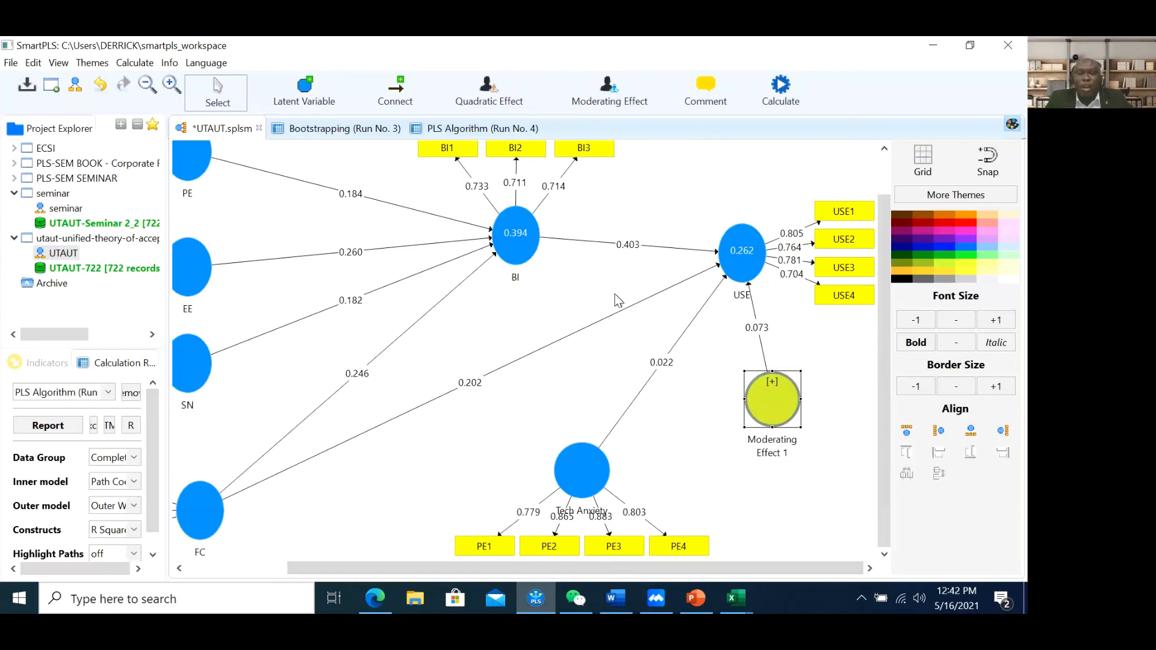
Compare with the bootstrapping results, then bring the PowerPoint slides to the front
left_click(288, 128)
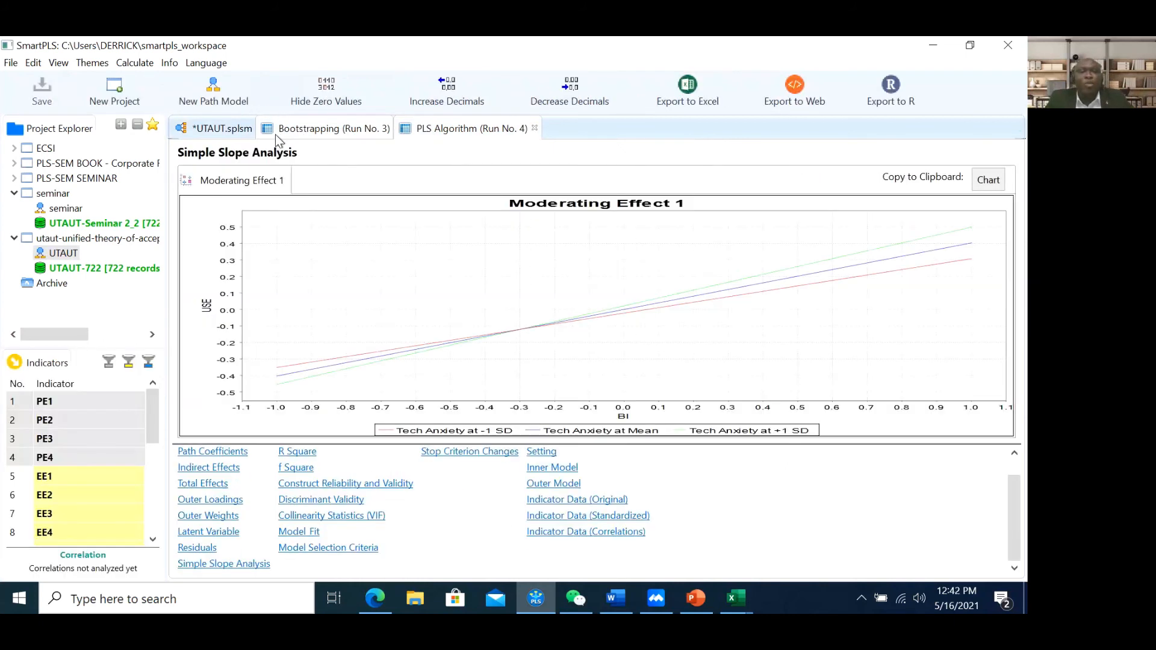
left_click(220, 130)
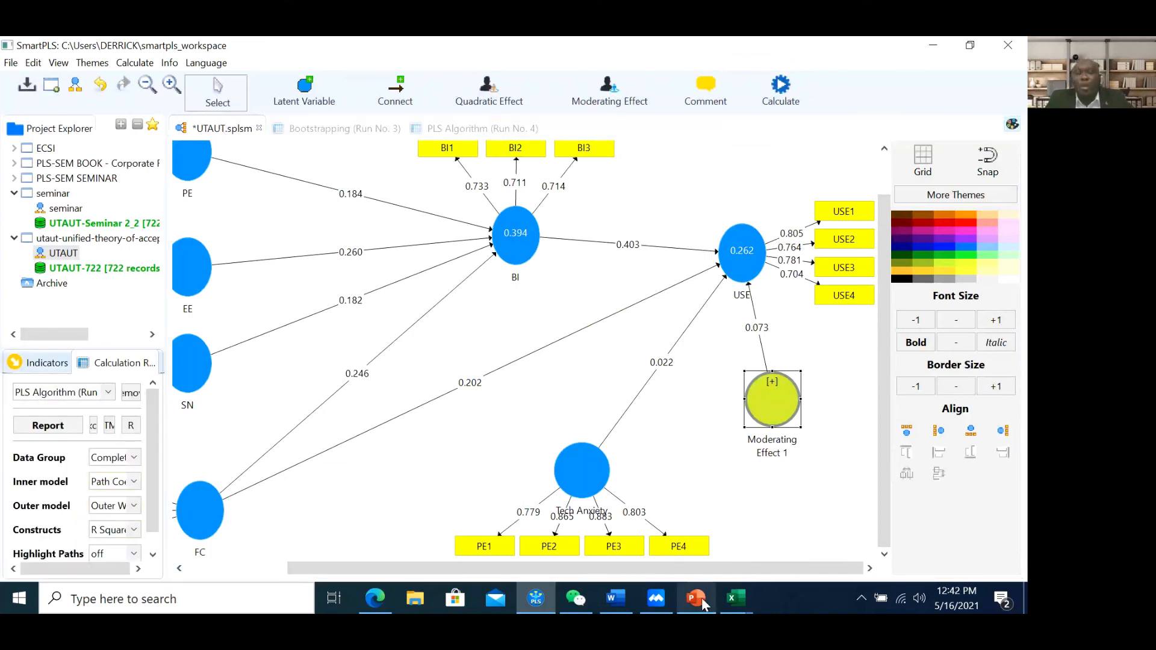
left_click(696, 598)
Move through slides 58 and 59 to slide 60, Effect Size (f² Values), zoomed out to fit
scroll(83, 425, "down", 2)
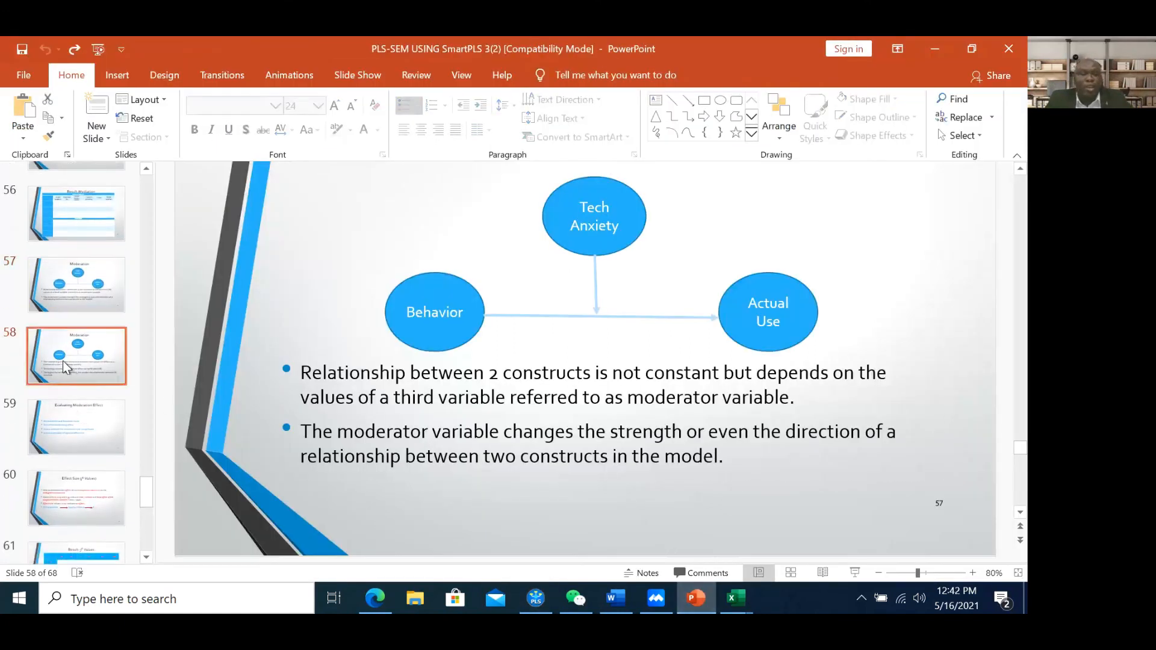
left_click(63, 360)
left_click(77, 424)
scroll(78, 425, "down", 1)
left_click(76, 414)
scroll(76, 416, "down", 1)
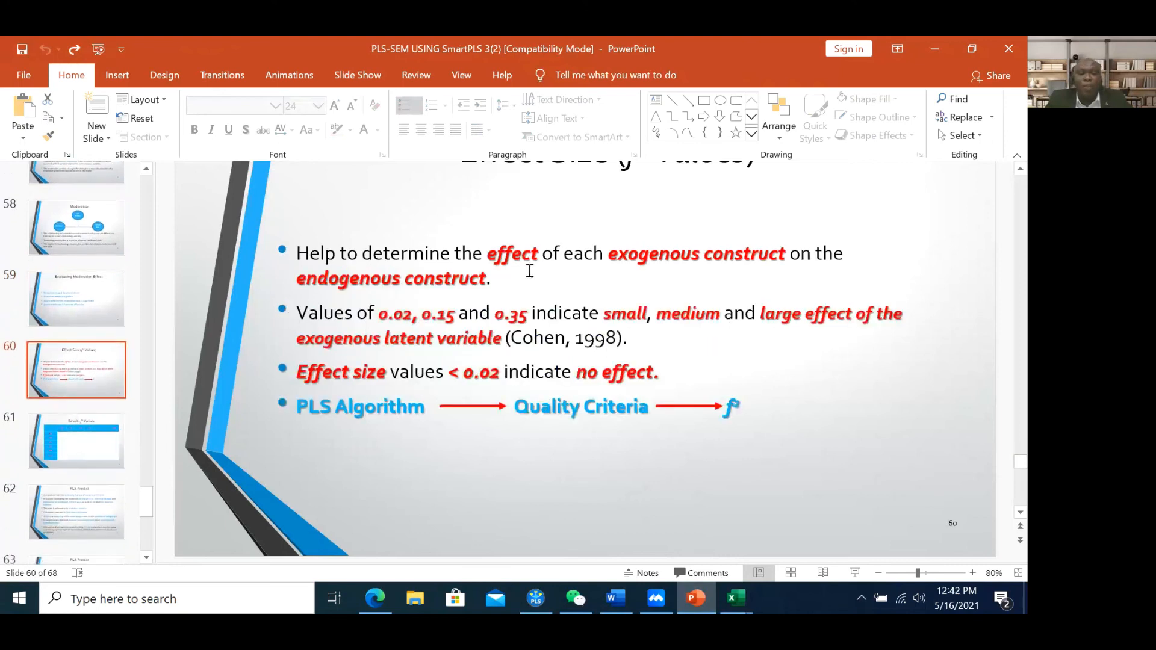
scroll(559, 273, "up", 1)
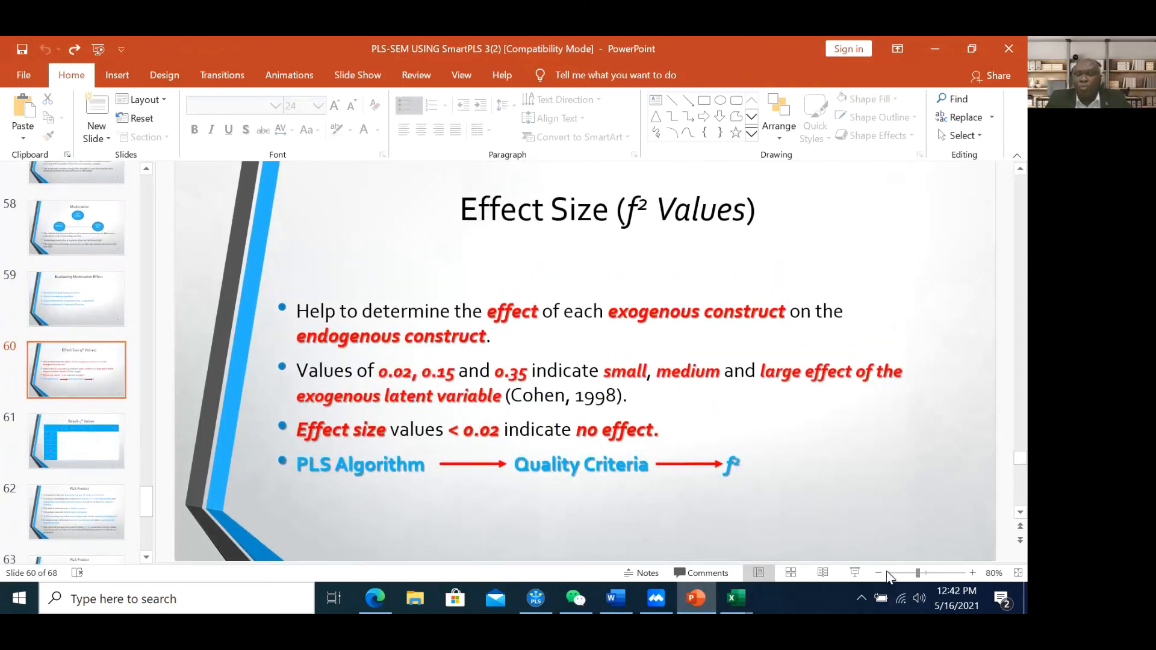
left_click(879, 573)
left_click(879, 573)
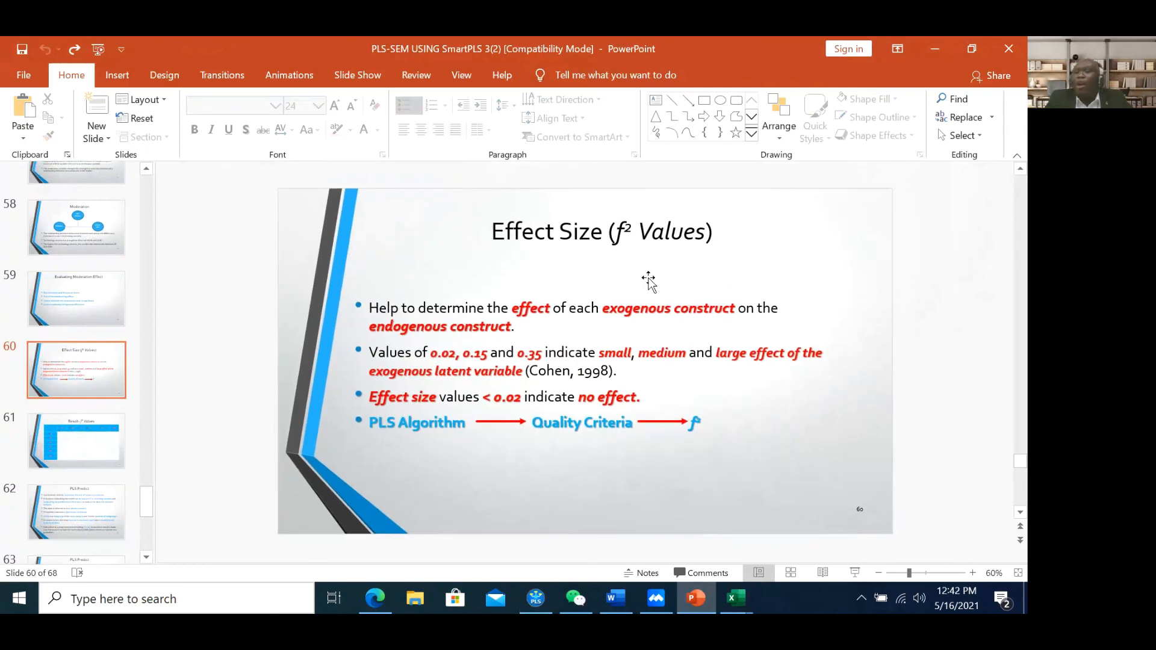
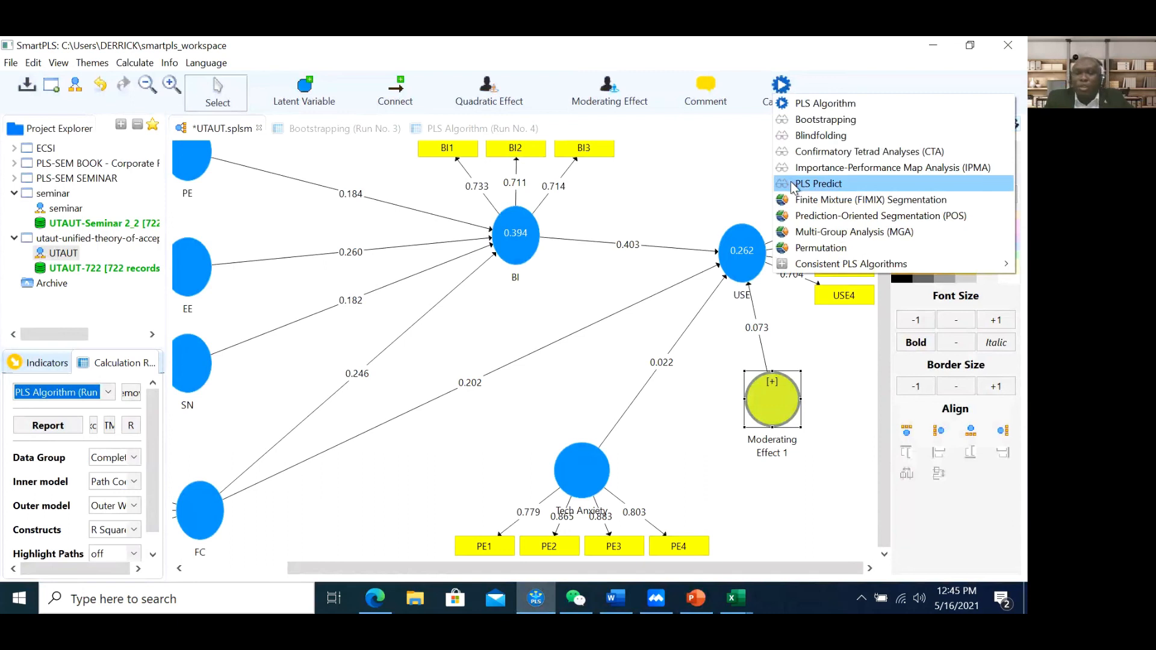
Open PLS Predict for the UTAUT model and read the k-fold and hold-out sample help text
left_click(791, 185)
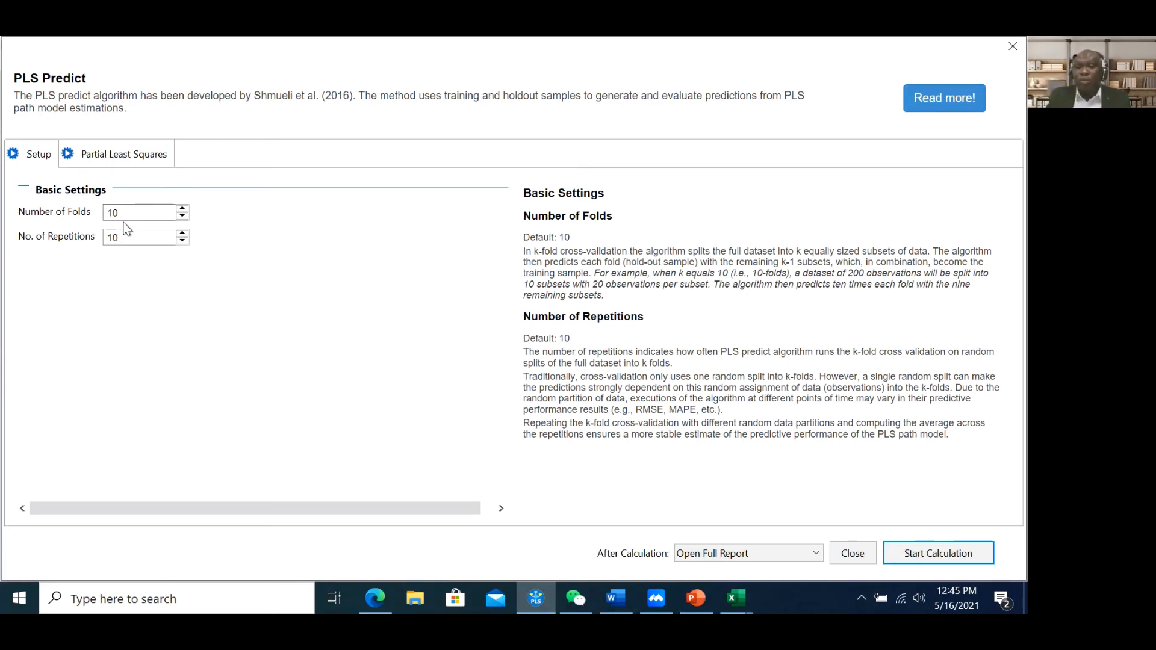
left_click(970, 103)
left_click_drag(533, 256, 918, 253)
left_click(951, 256)
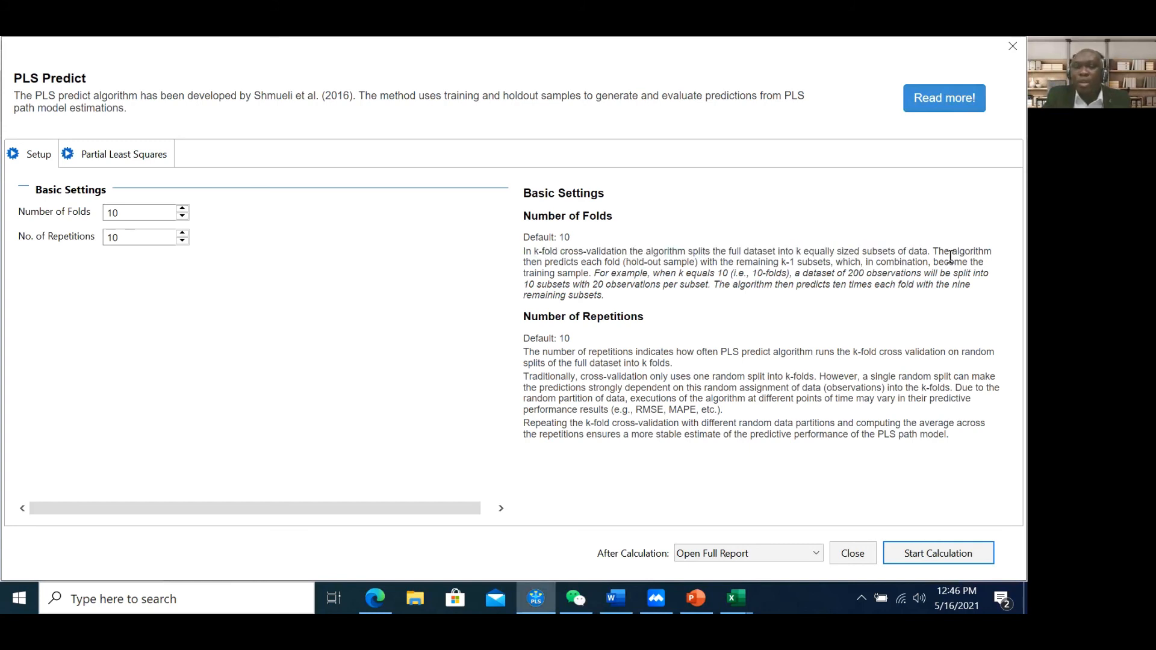
left_click_drag(604, 263, 644, 264)
left_click(652, 264)
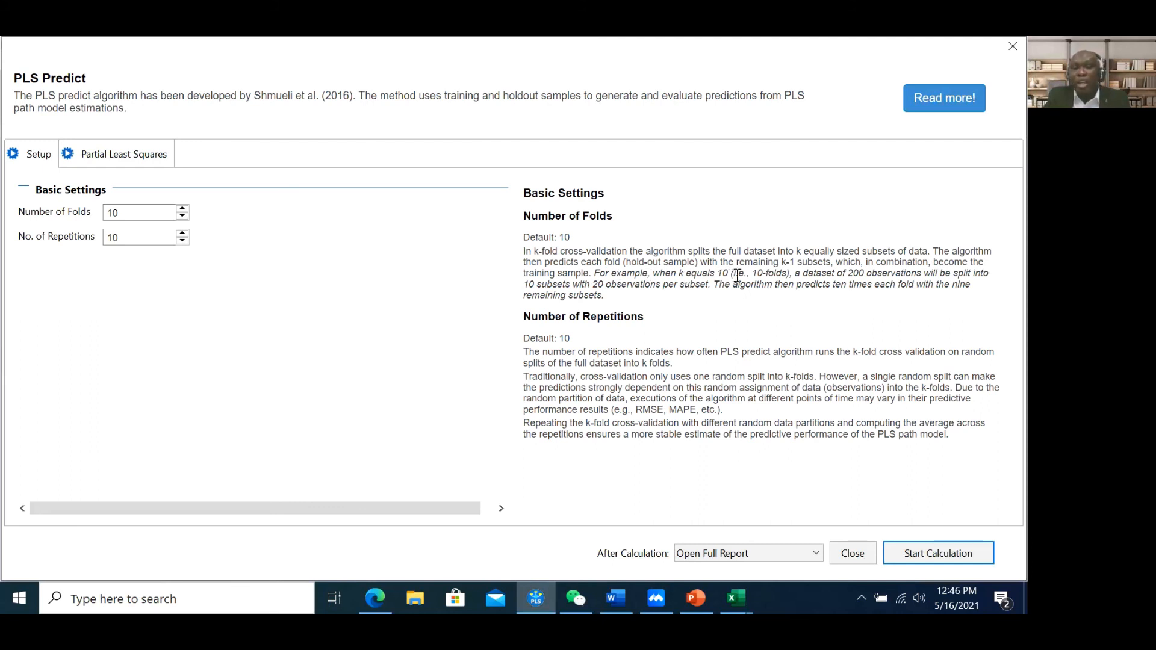
left_click_drag(775, 276, 573, 288)
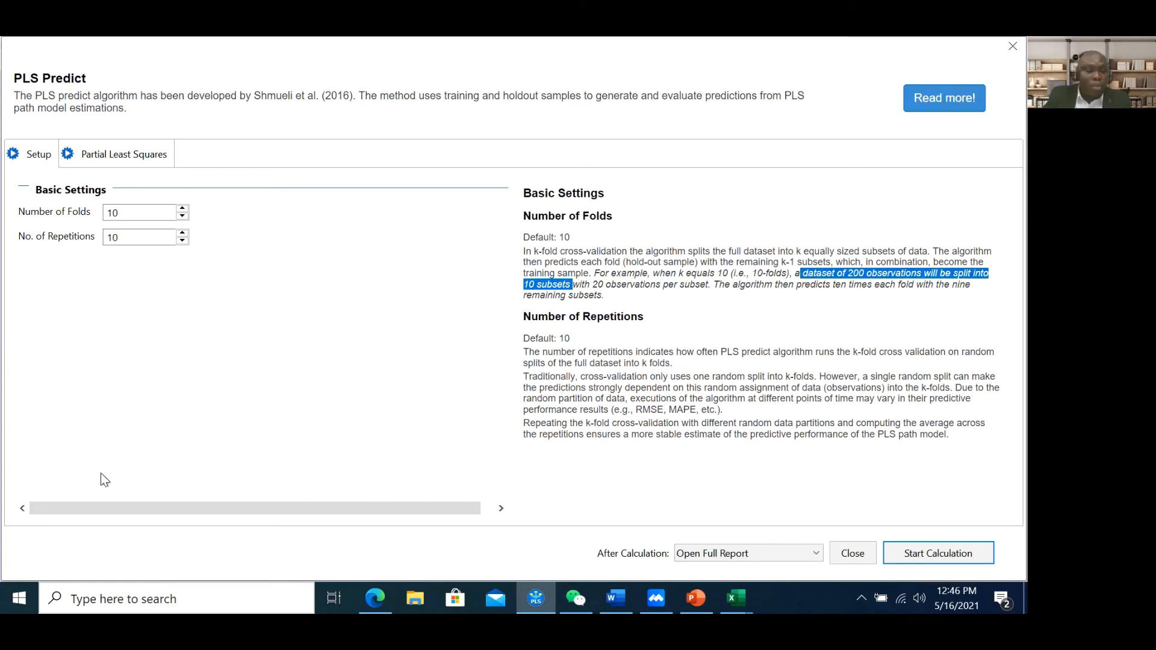
Go through the 200-observation, 20-per-subset example and keep Folds and Repetitions at 10
left_click(551, 40)
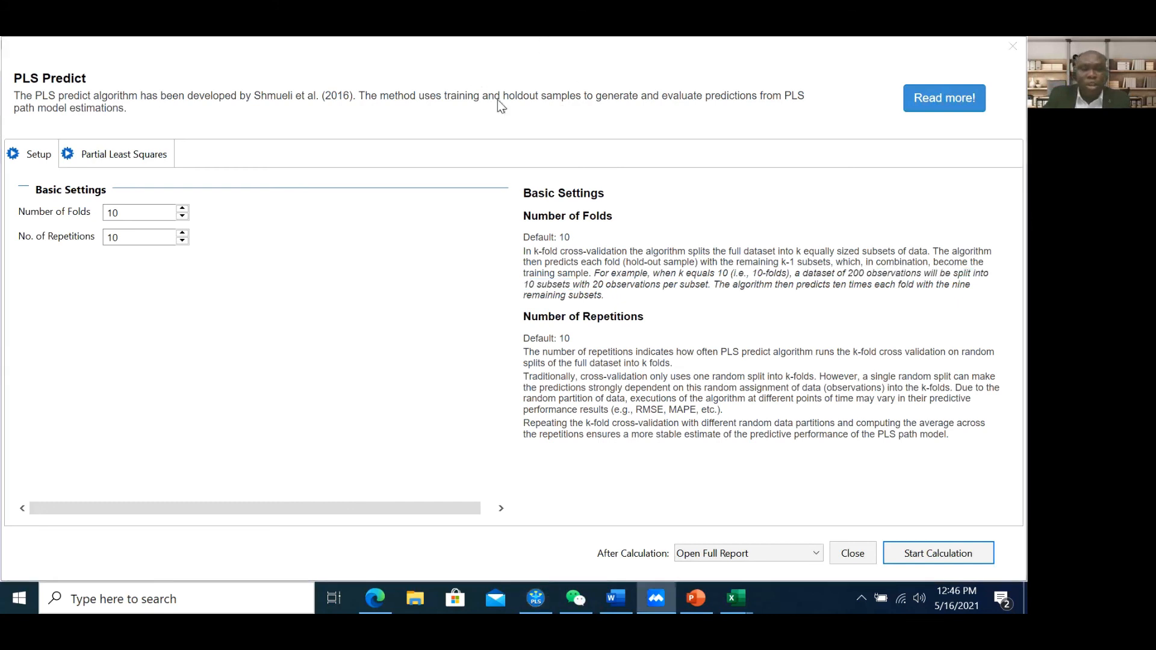
left_click(494, 184)
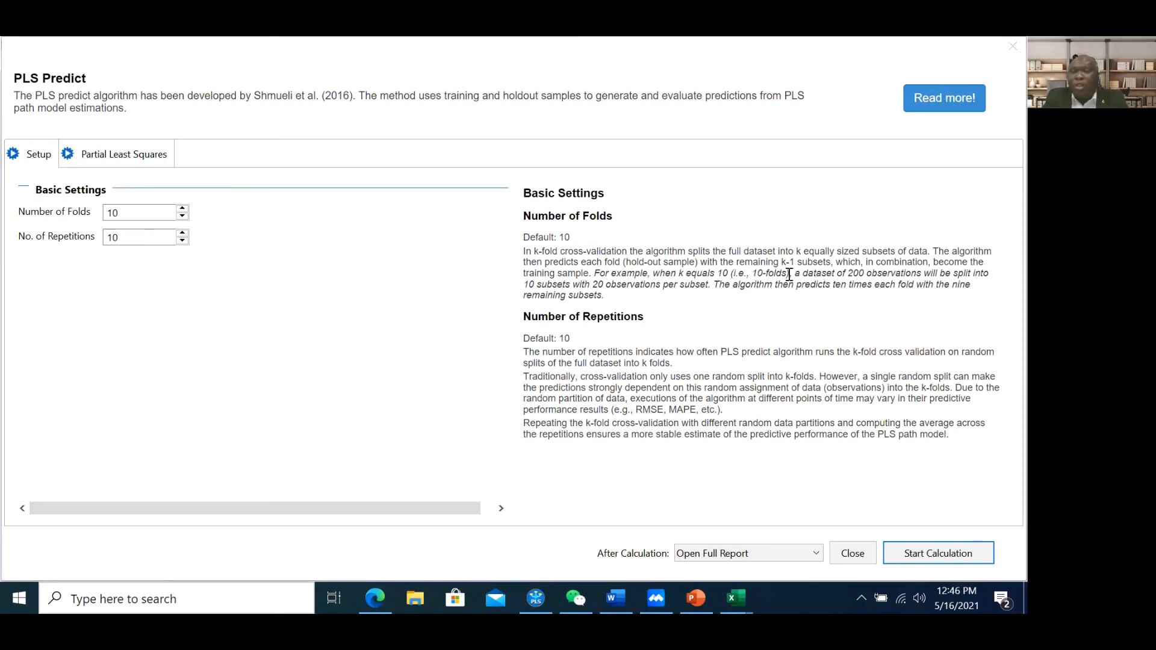
left_click_drag(796, 276, 579, 280)
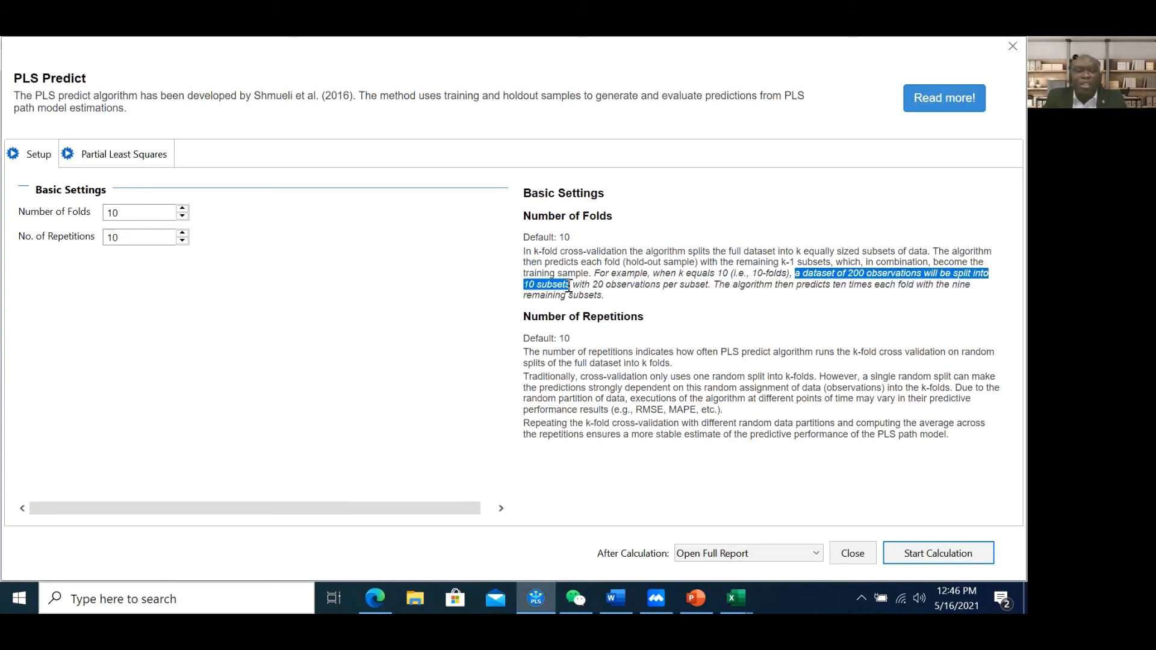
left_click_drag(596, 285, 689, 289)
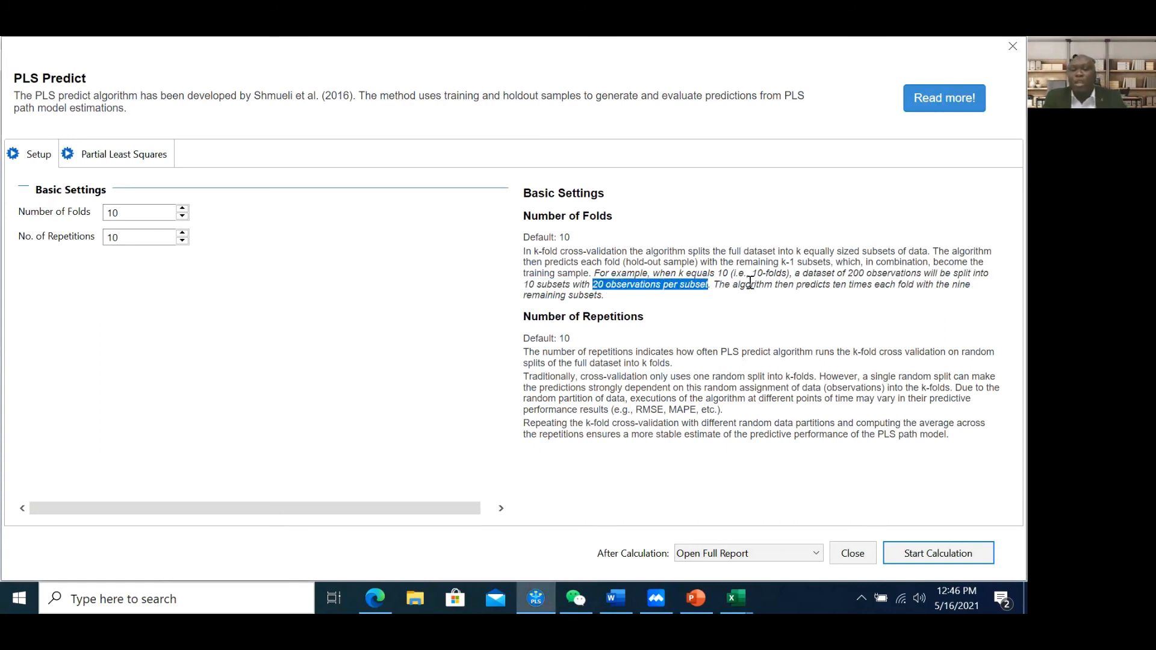
left_click(772, 286)
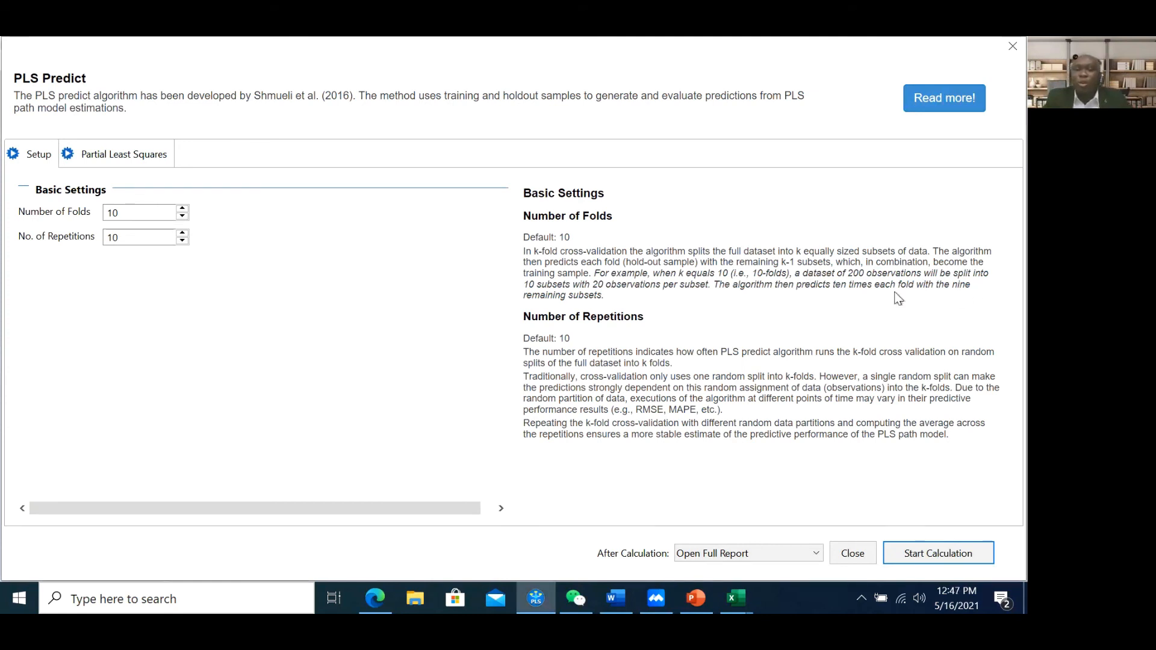
left_click_drag(603, 297, 537, 280)
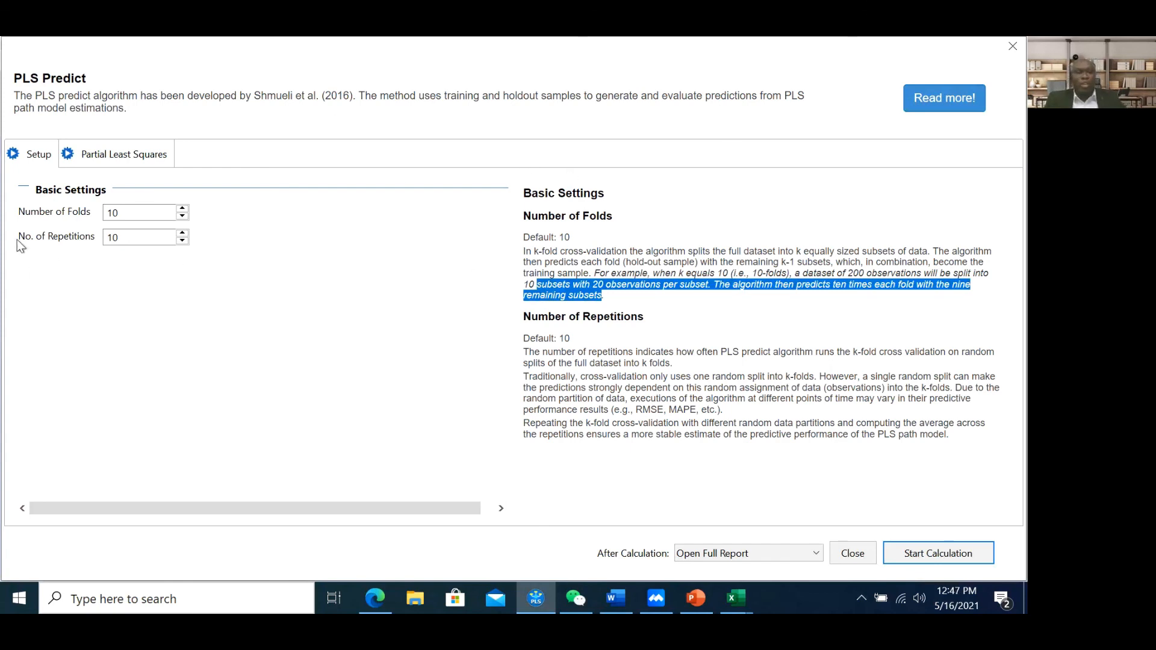
left_click(121, 237)
left_click_drag(135, 237, 85, 235)
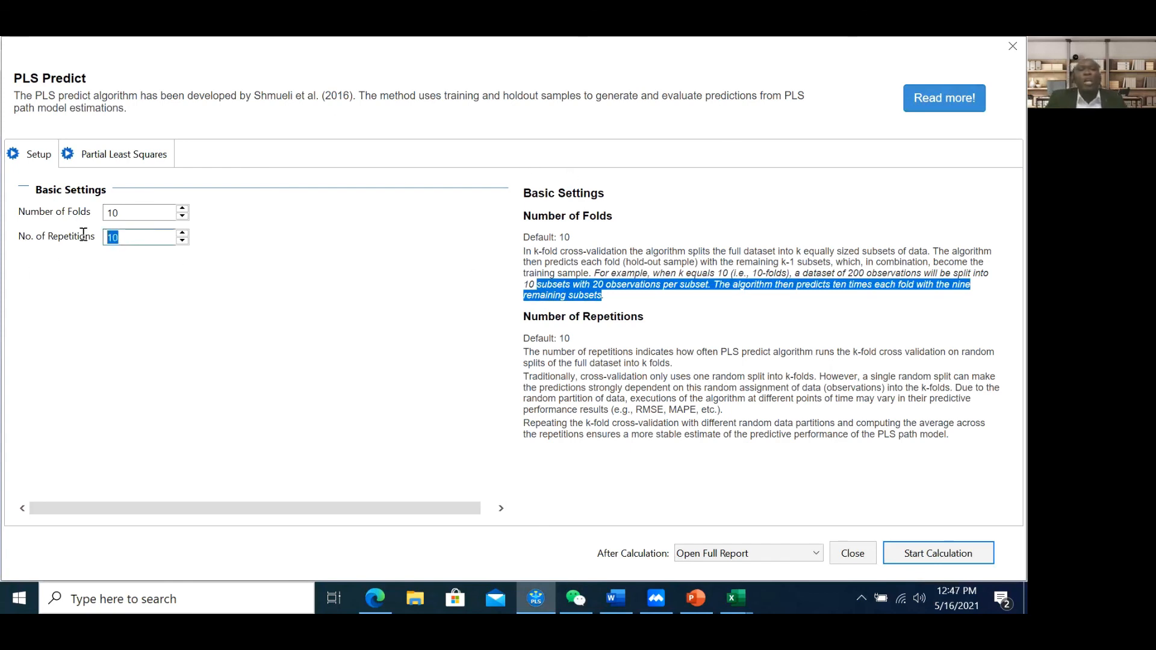
left_click(579, 341)
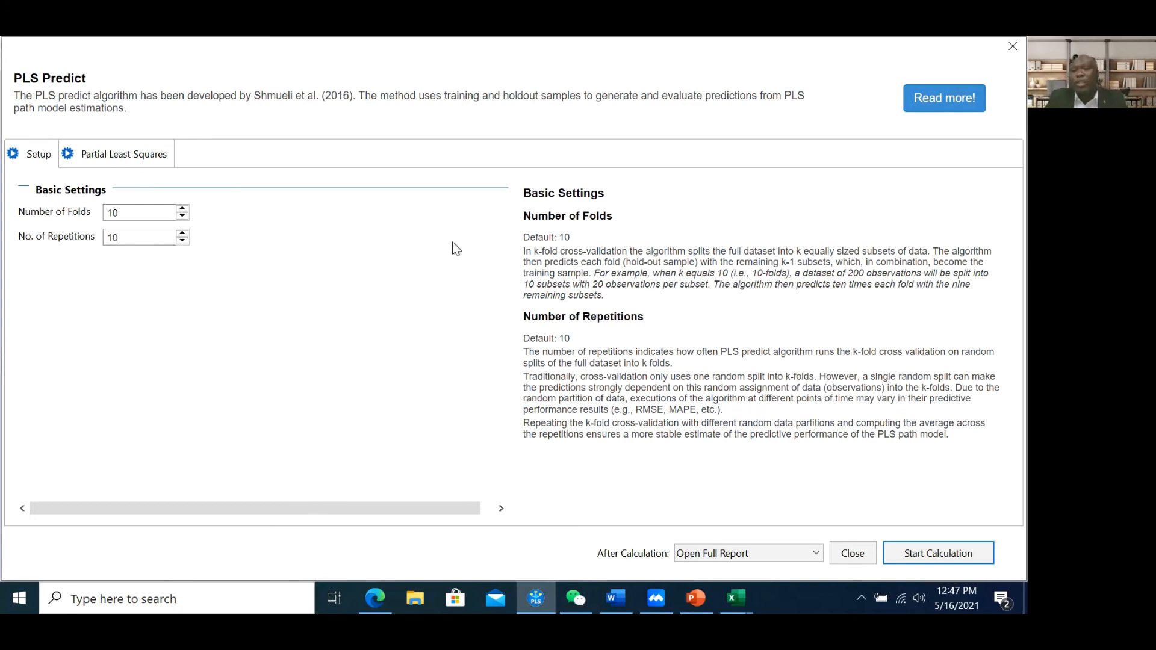
Run PLS Predict on UTAUT, inspect the Singular Matrix Problem error, and close the window
left_click(920, 551)
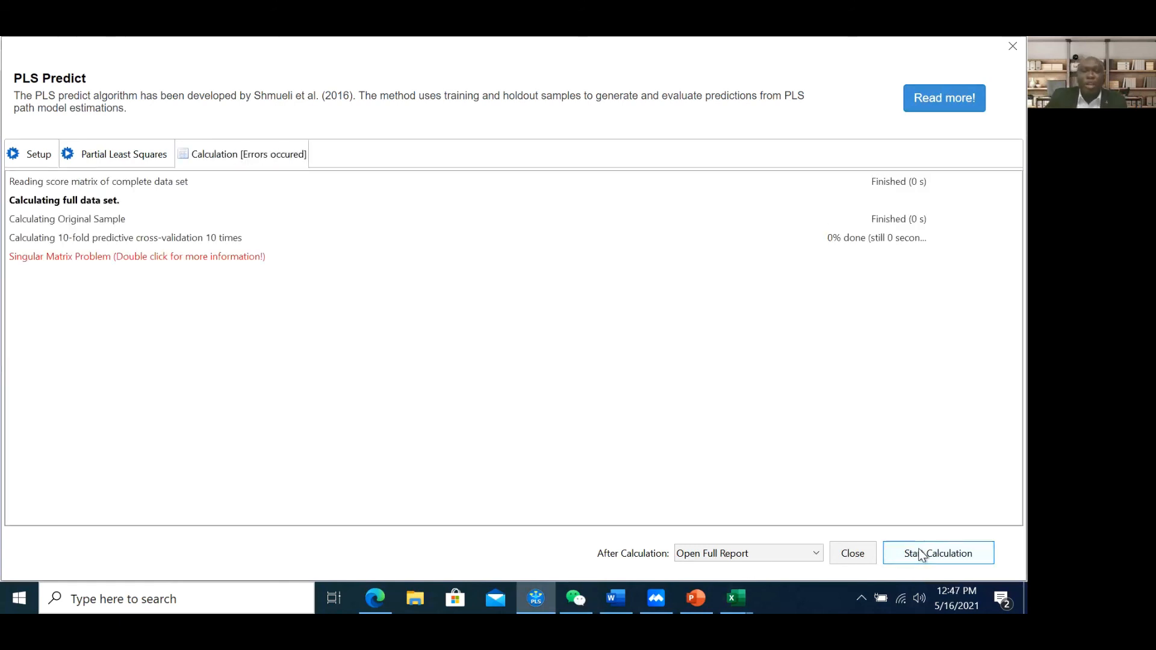
left_click(30, 258)
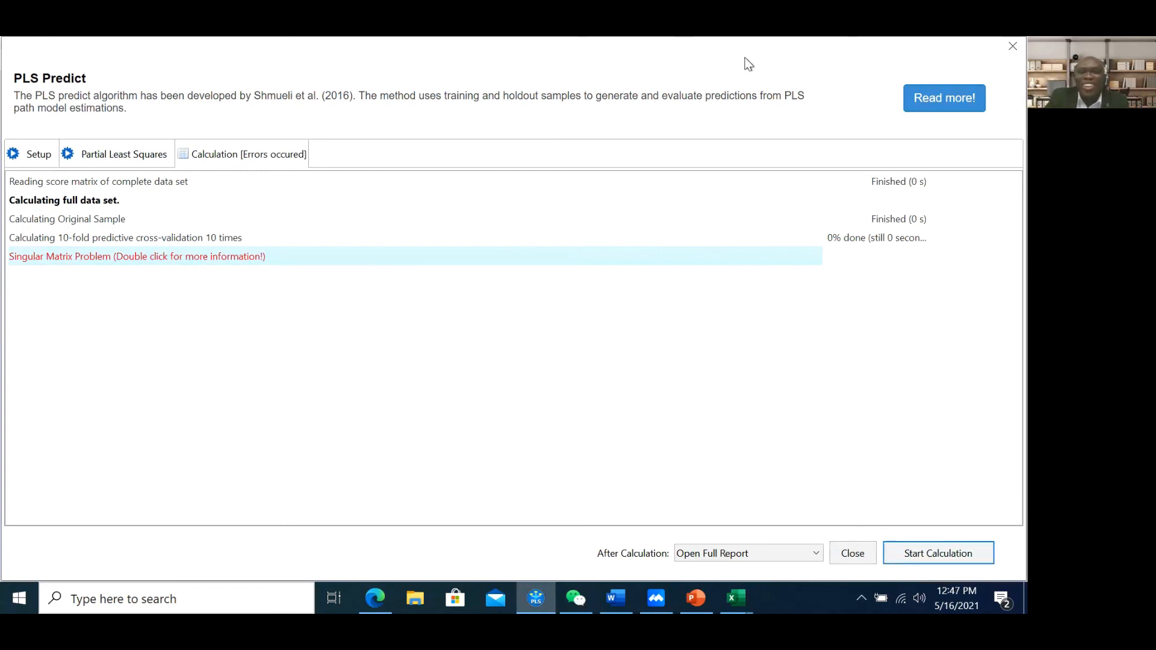
left_click(989, 56)
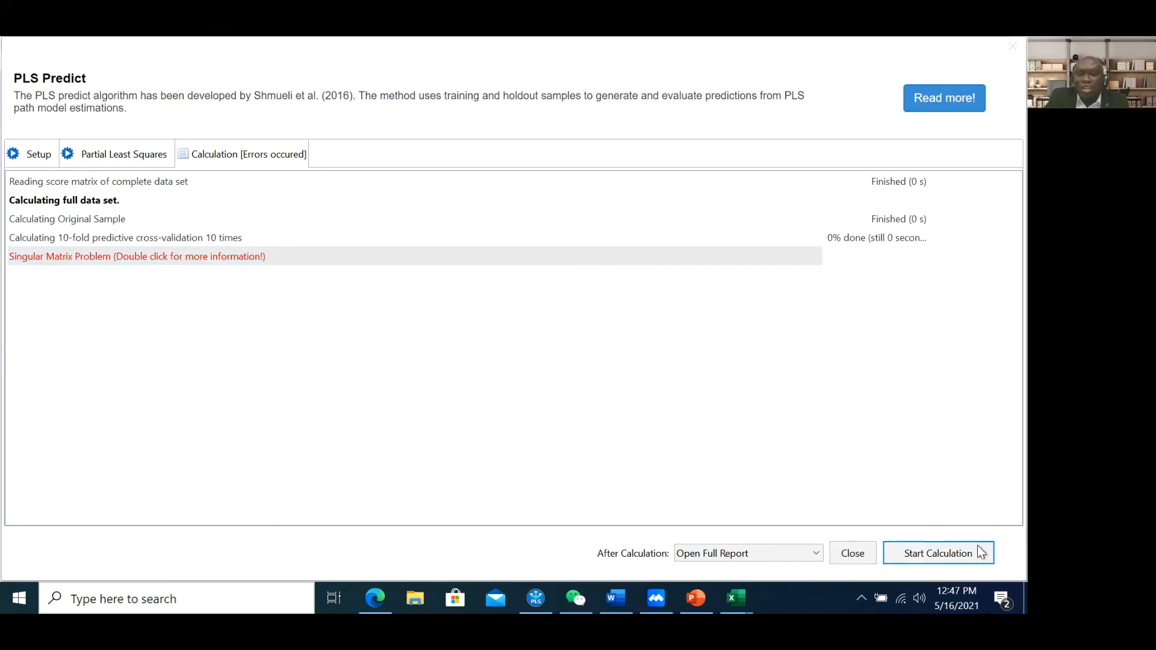
left_click(861, 553)
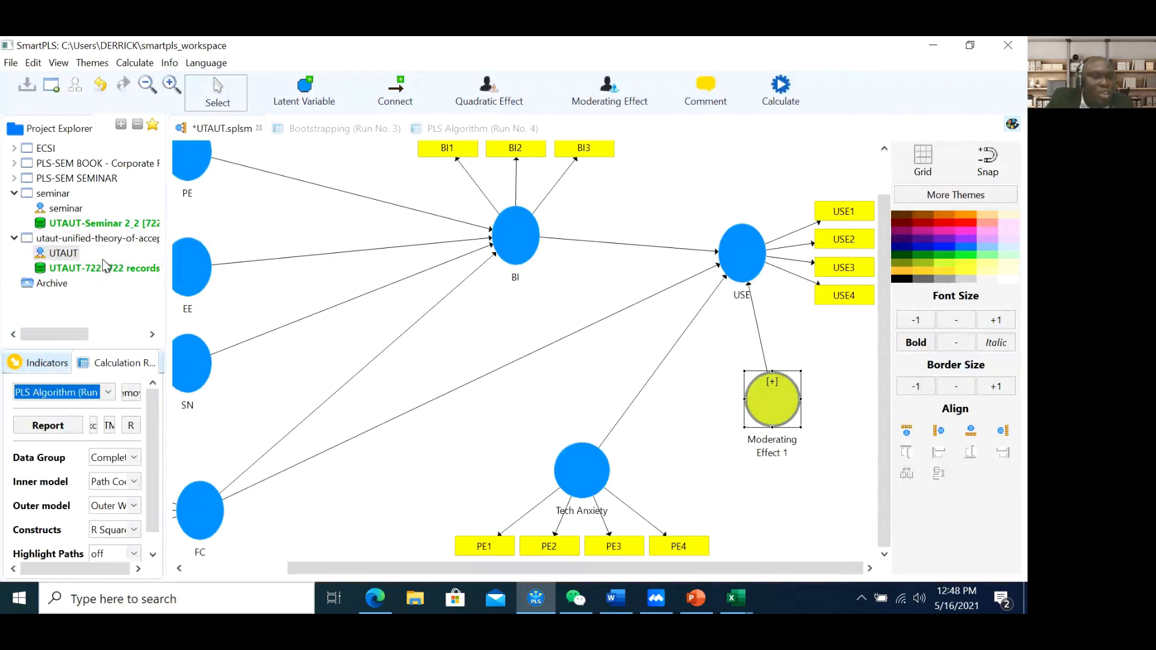
Delete the Moderating Effect 1 node from the UTAUT model
left_click(100, 229)
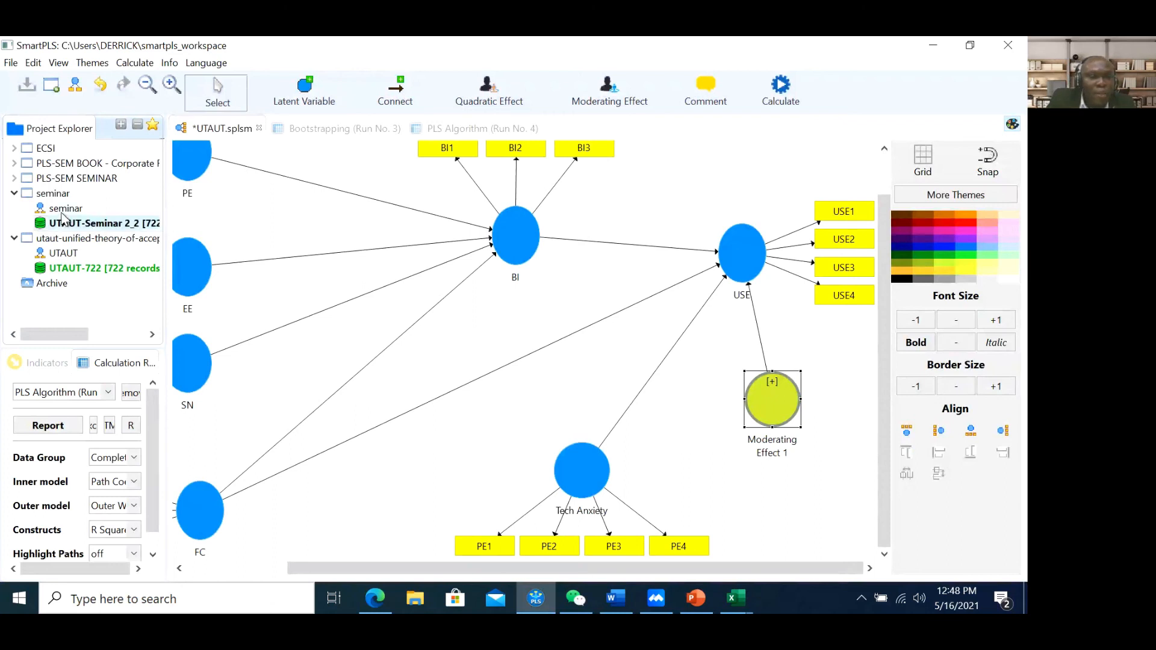
right_click(62, 256)
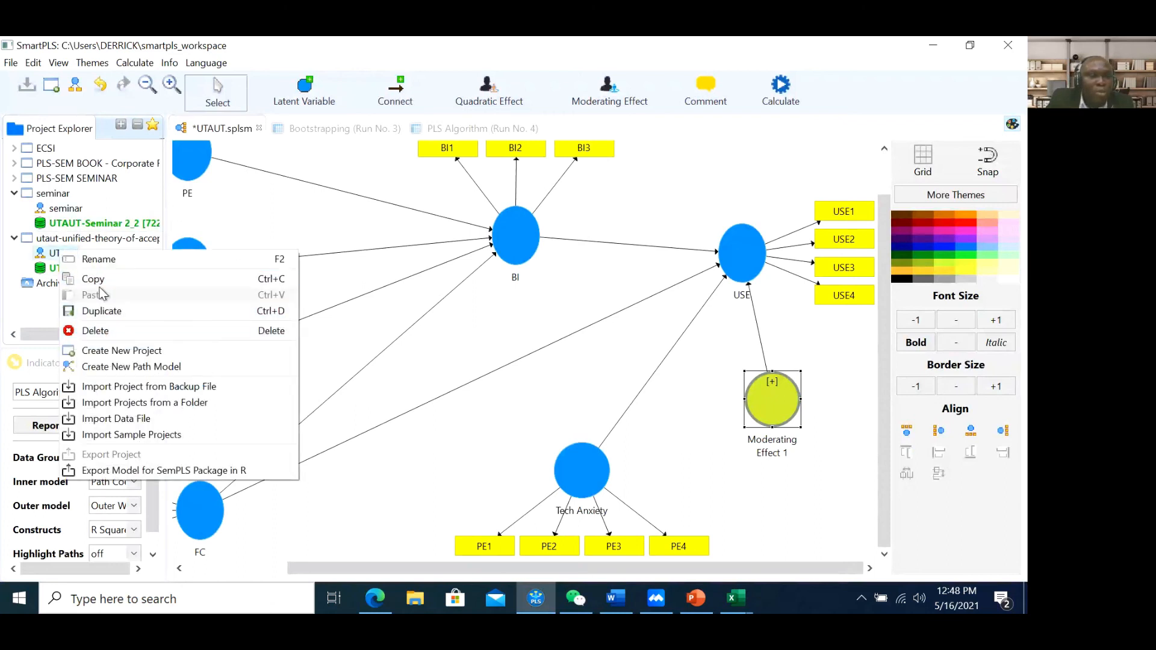
left_click(93, 279)
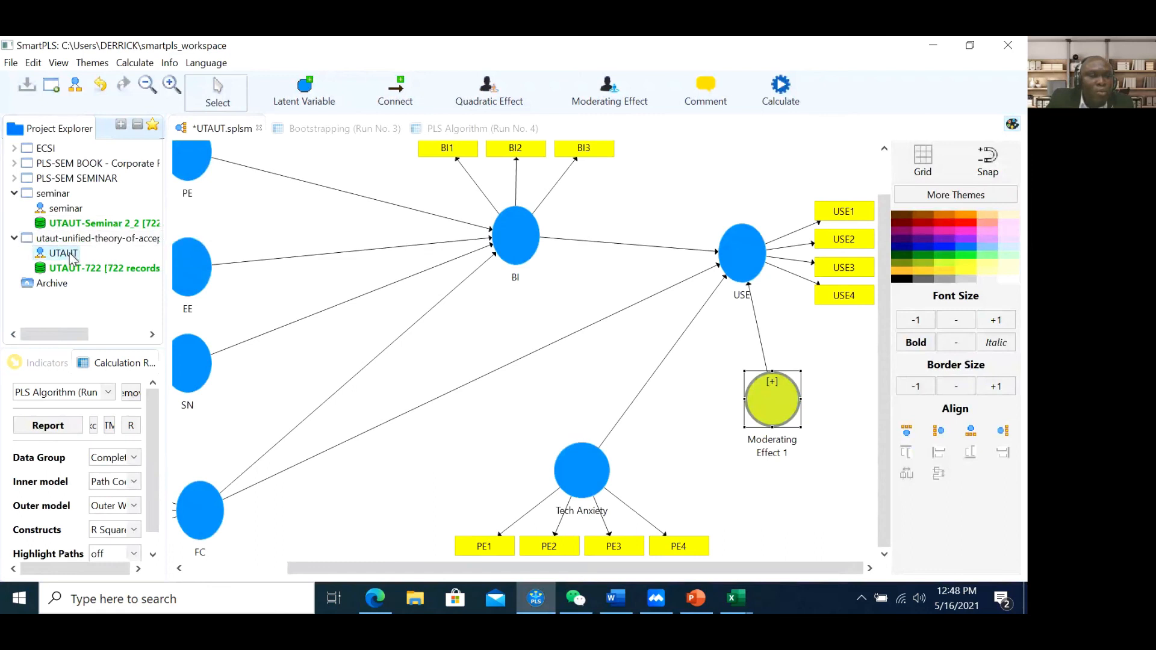
left_click(776, 419)
mouse_move(776, 420)
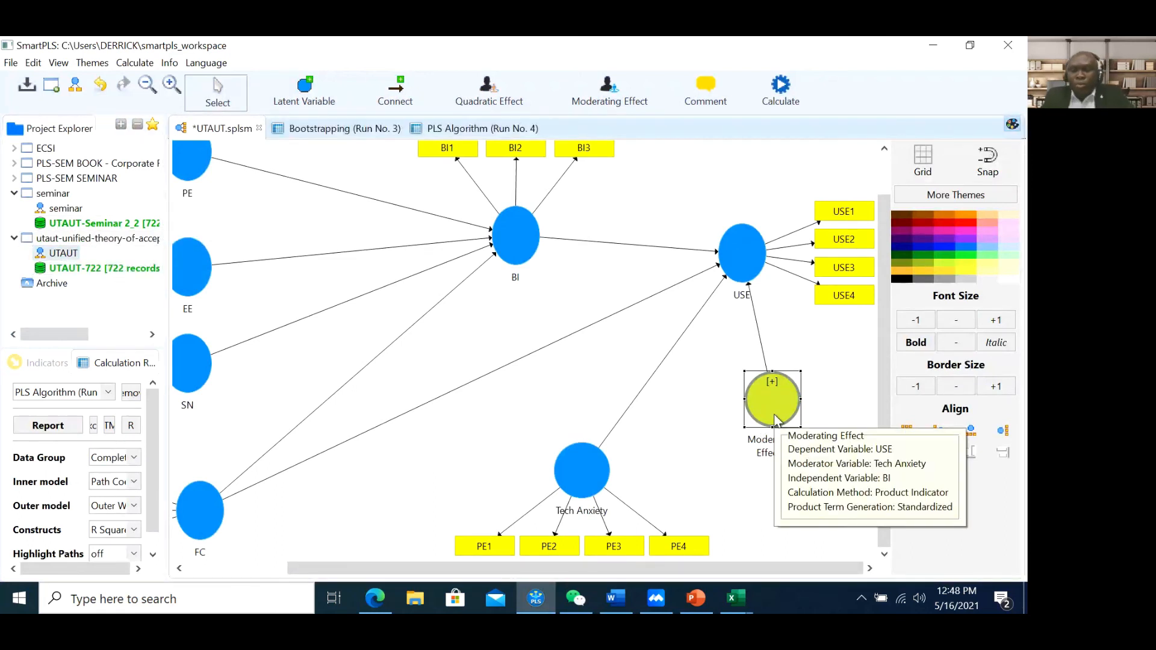
key("Delete")
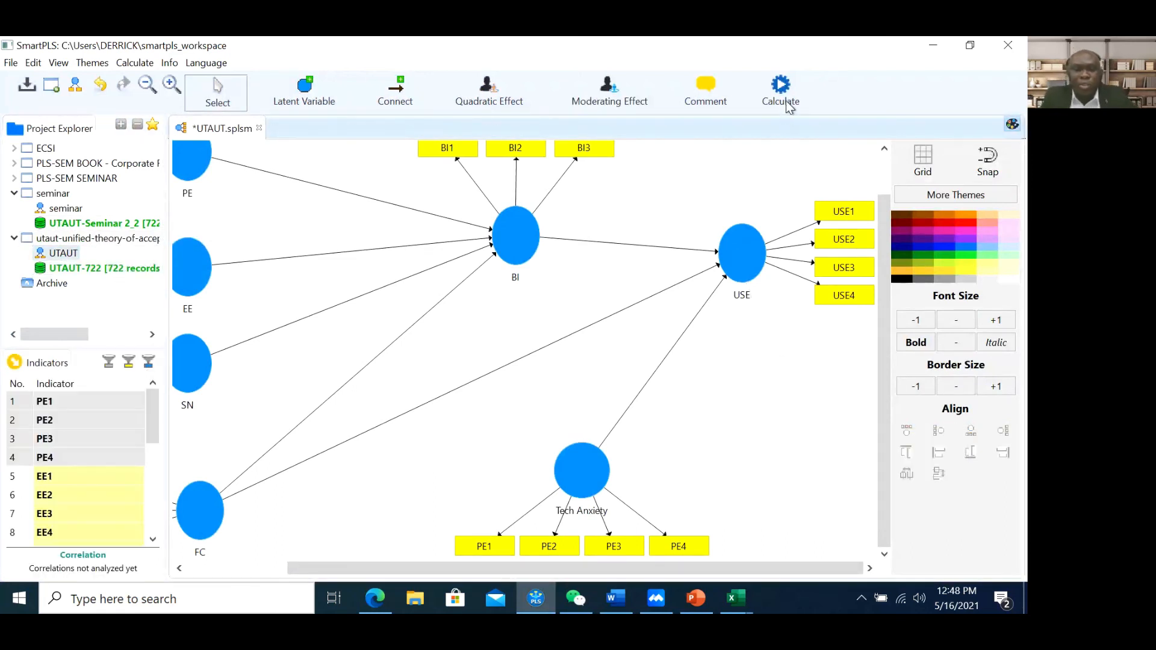
Rerun PLS Predict, which fails again with the singular matrix error, and close it
left_click(785, 101)
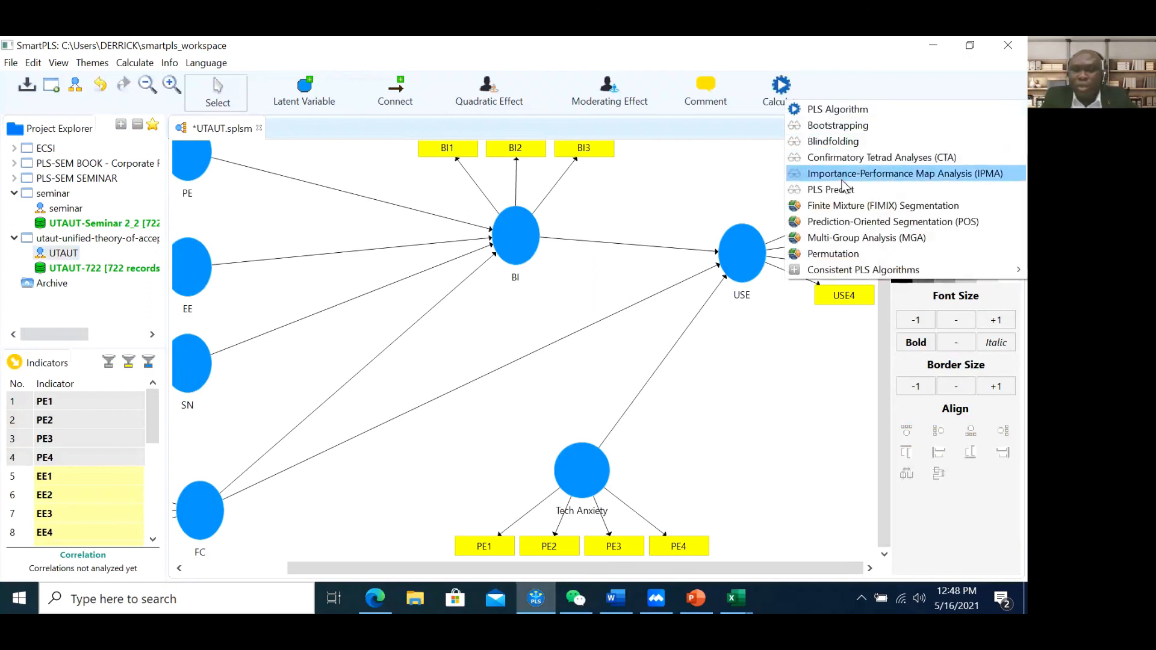
left_click(846, 190)
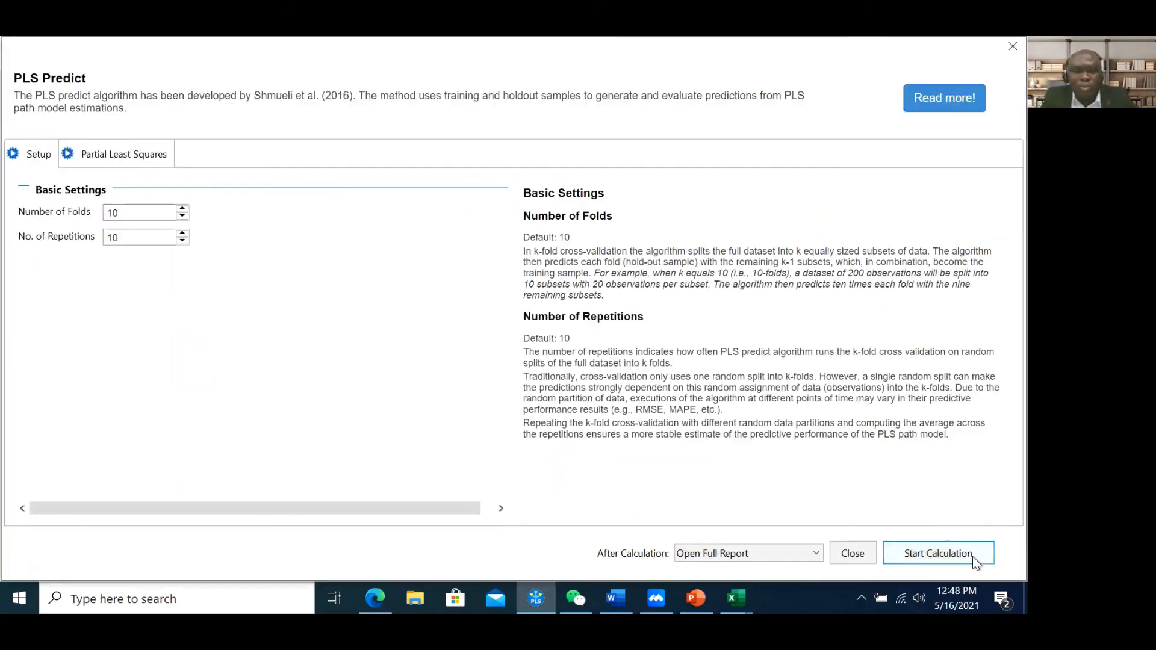
left_click(975, 563)
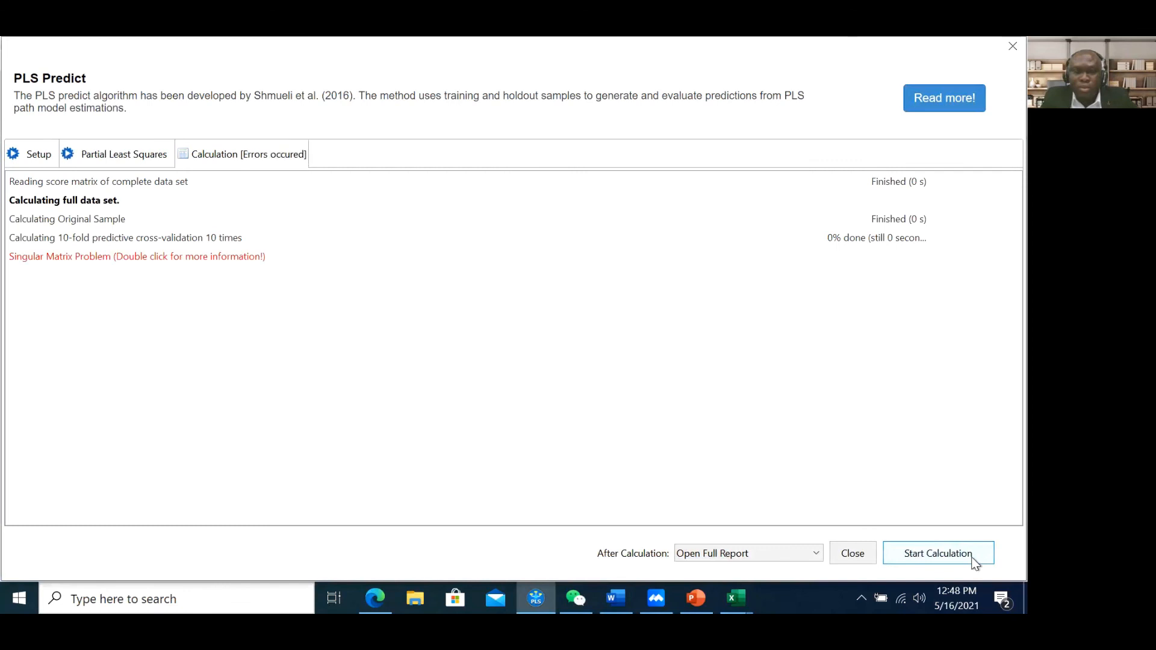
left_click(862, 557)
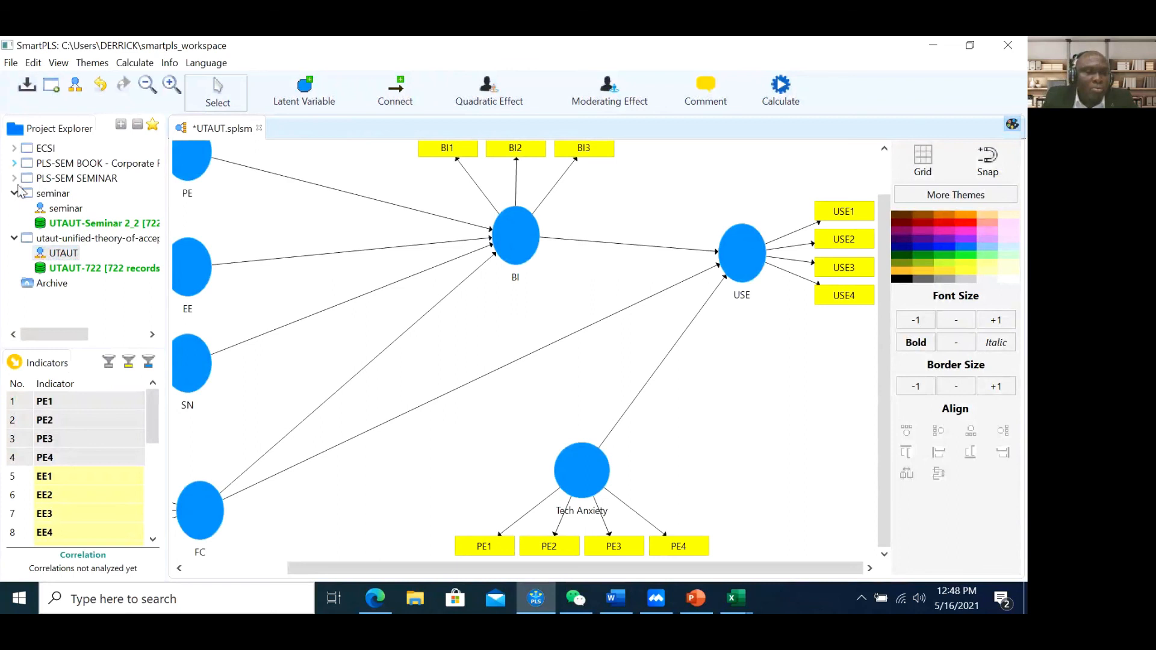
Open the Extended model from the PLS-SEM BOOK project and run PLS Predict on it
left_click(13, 164)
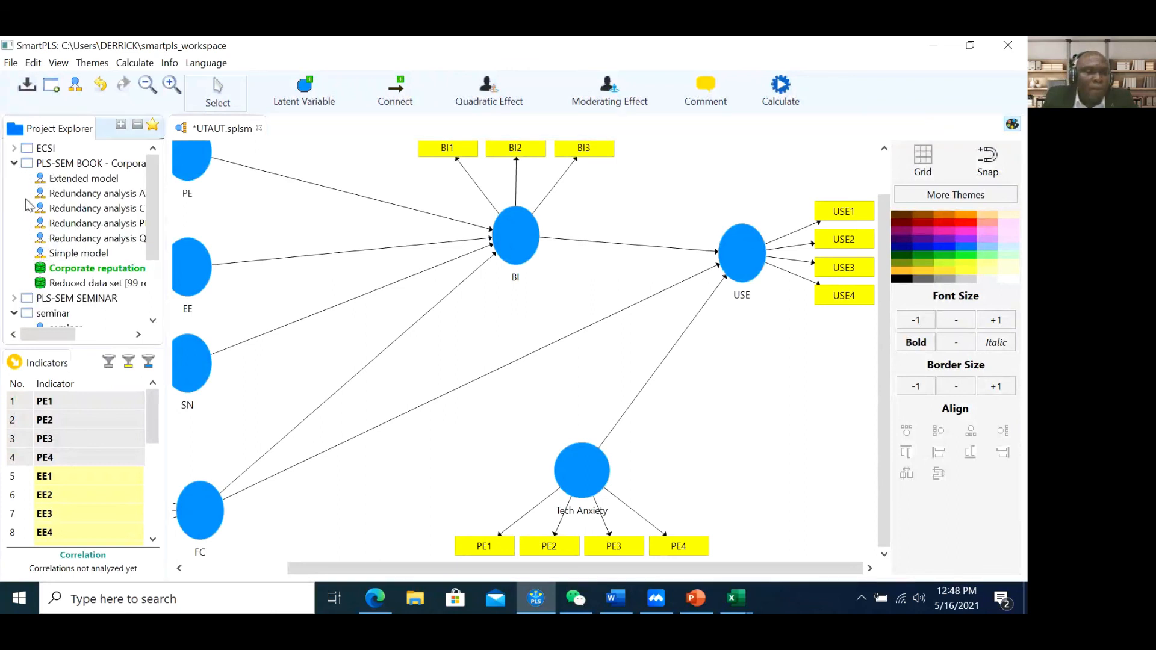
double_click(73, 180)
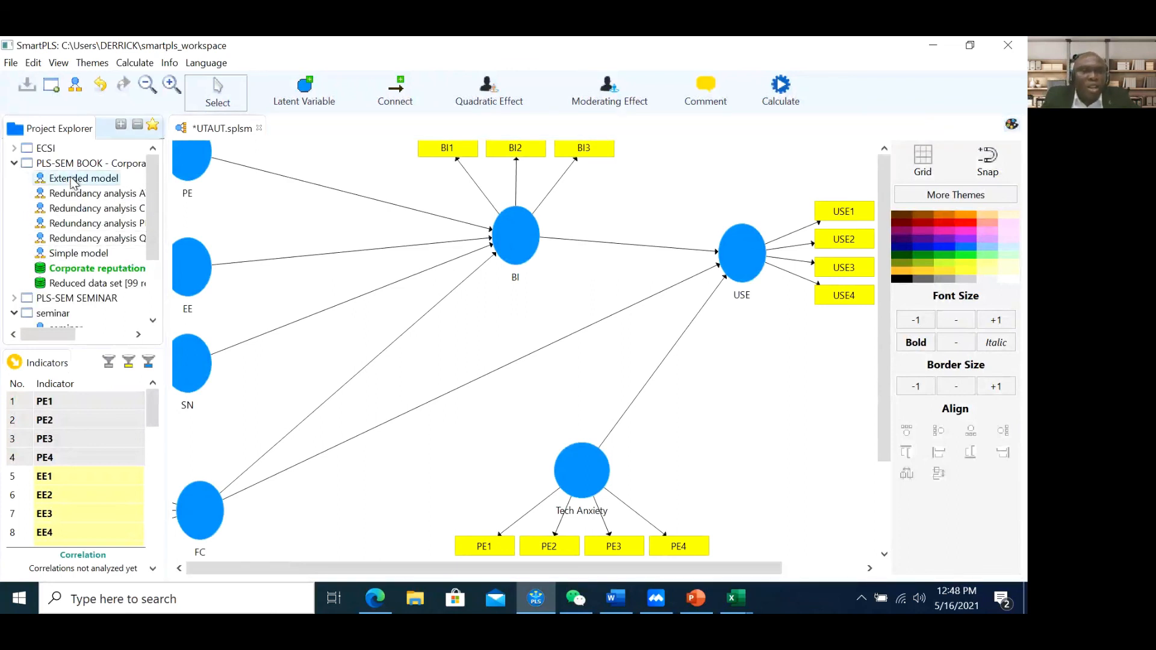
left_click(781, 92)
left_click(841, 181)
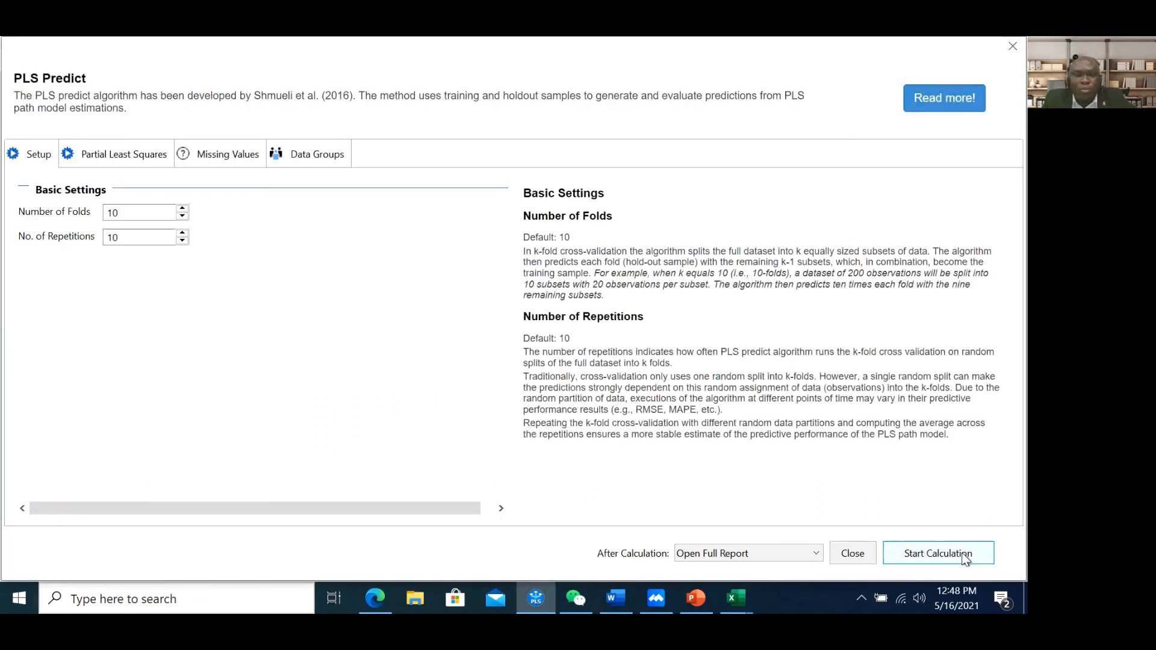
left_click(966, 557)
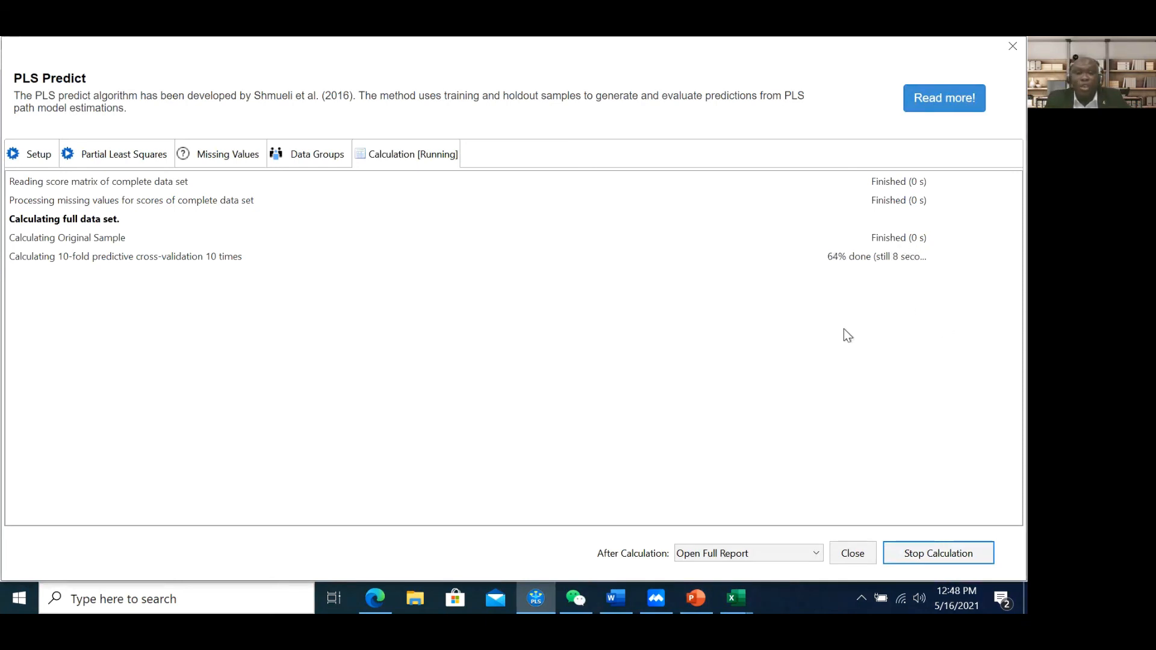
mouse_move(735, 598)
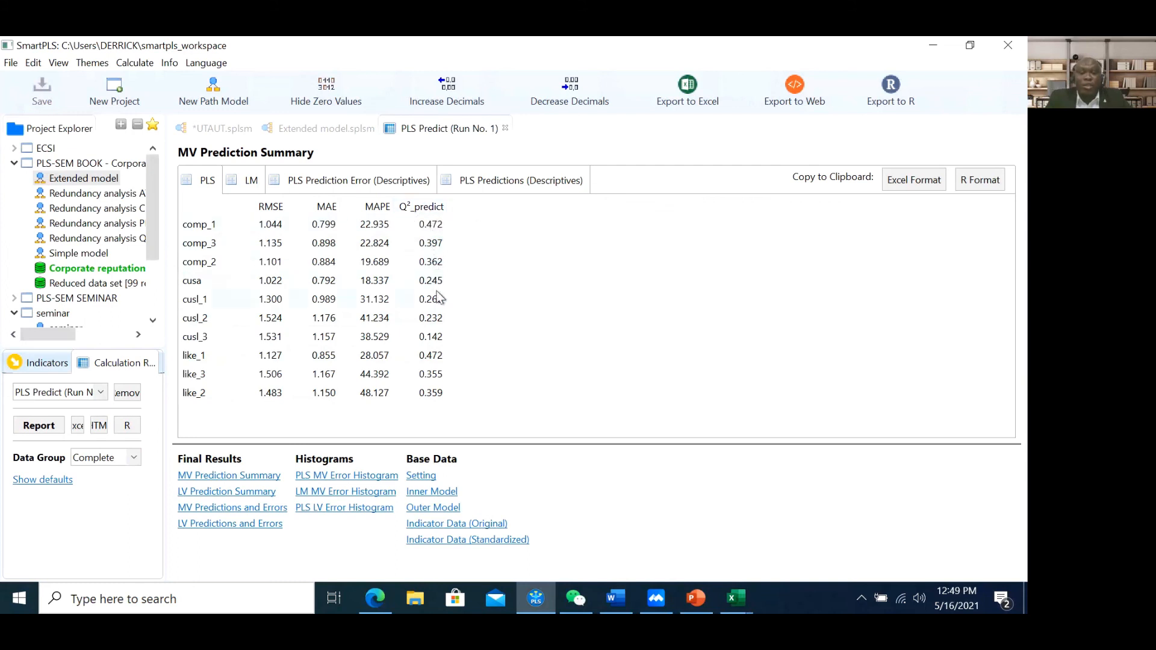
In PowerPoint, enlarge the slide and browse slides 66, 67, 65 and 64 on PLS Predict
left_click(696, 598)
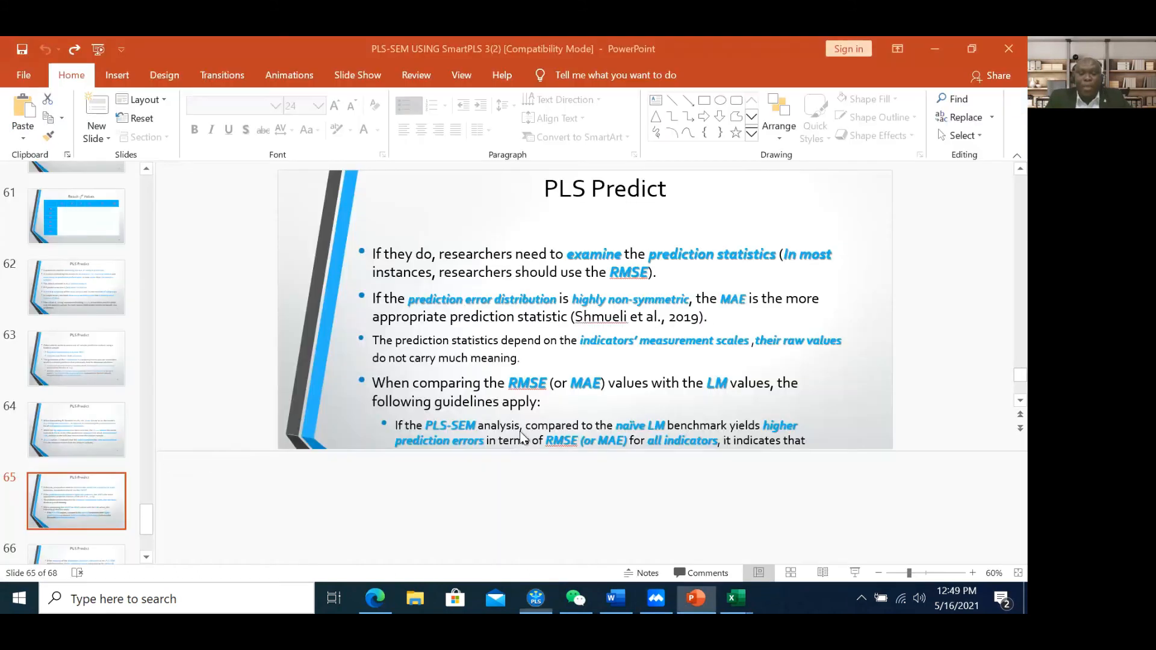
left_click_drag(431, 448, 428, 528)
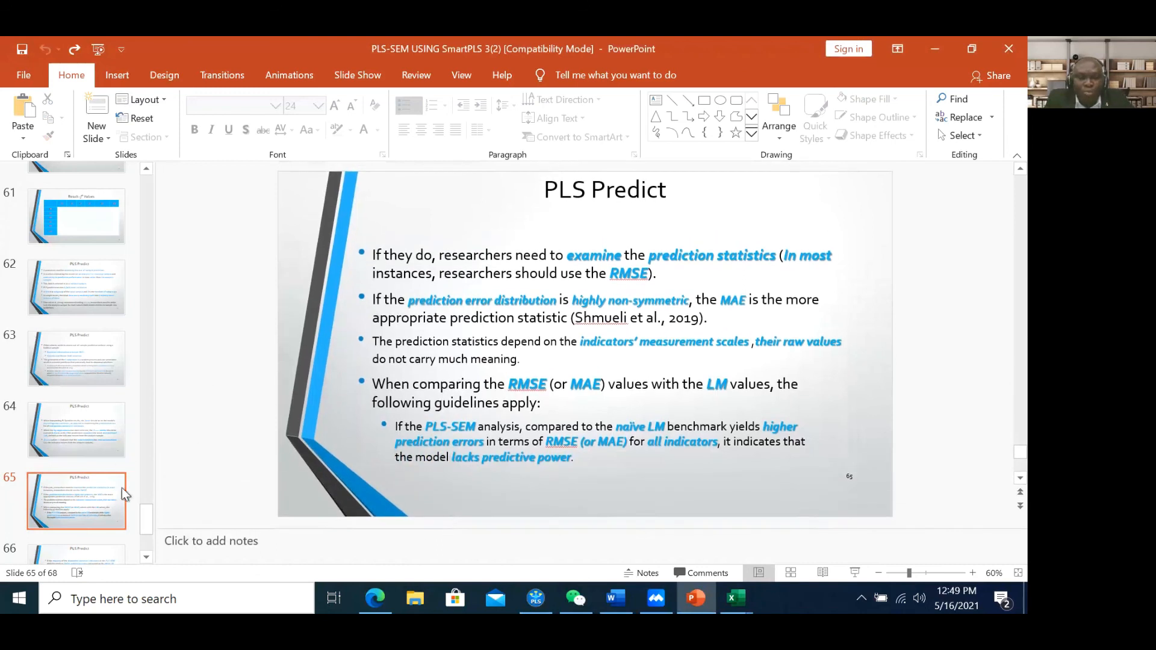
scroll(78, 534, "down", 1)
left_click(79, 526)
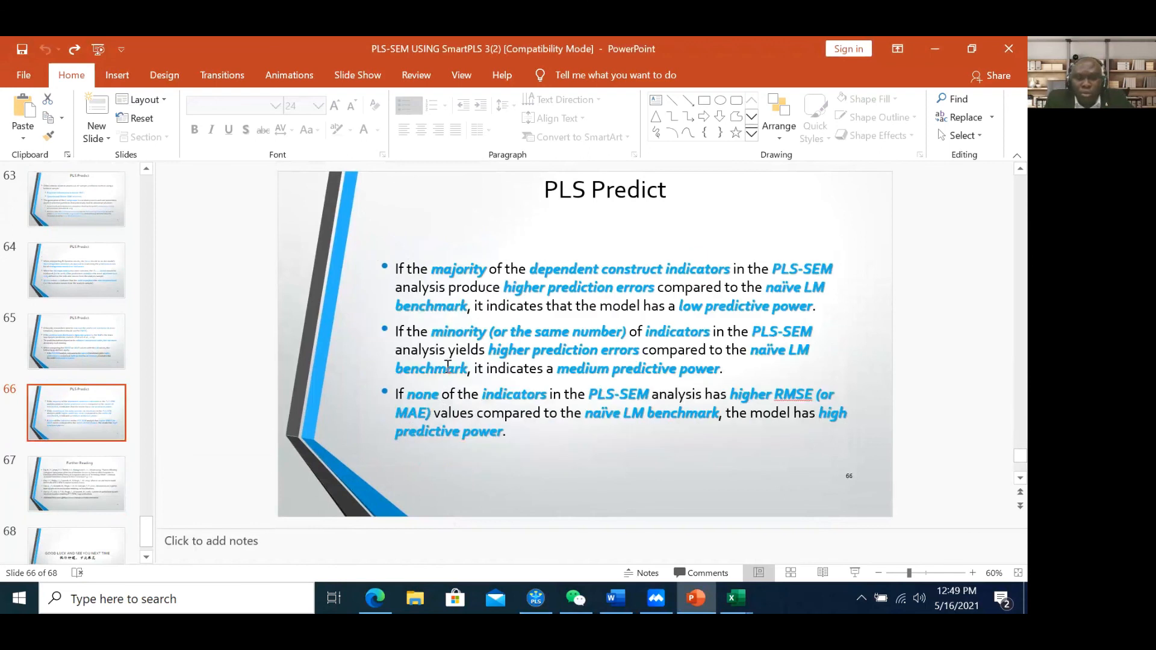
left_click(37, 482)
left_click(90, 415)
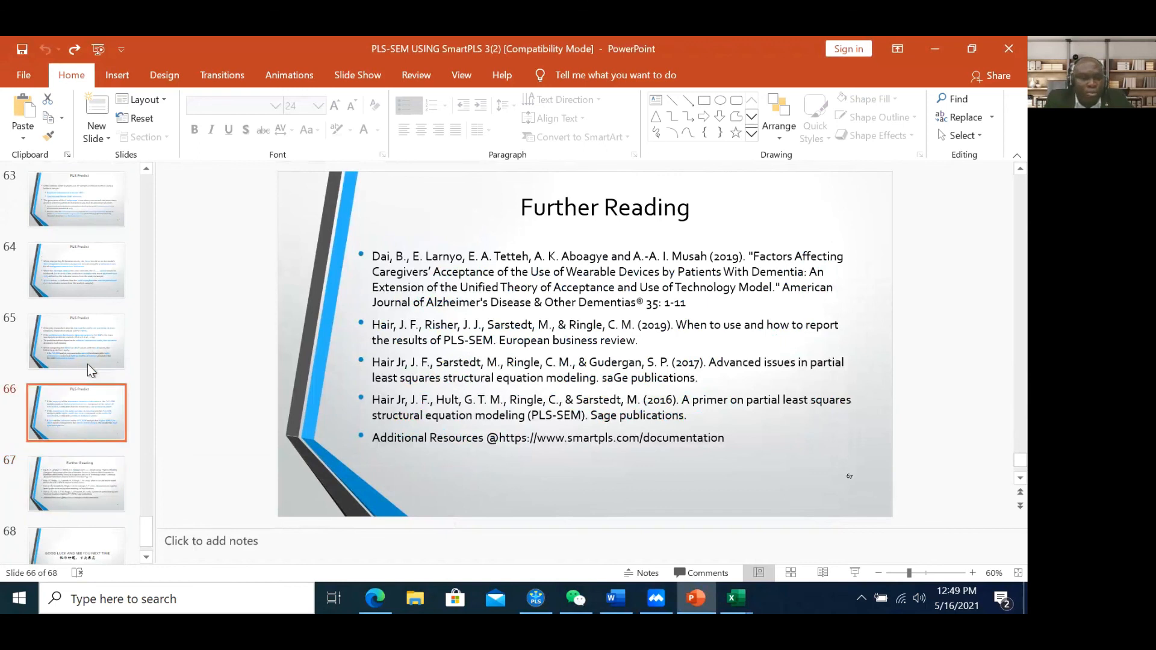
left_click(88, 337)
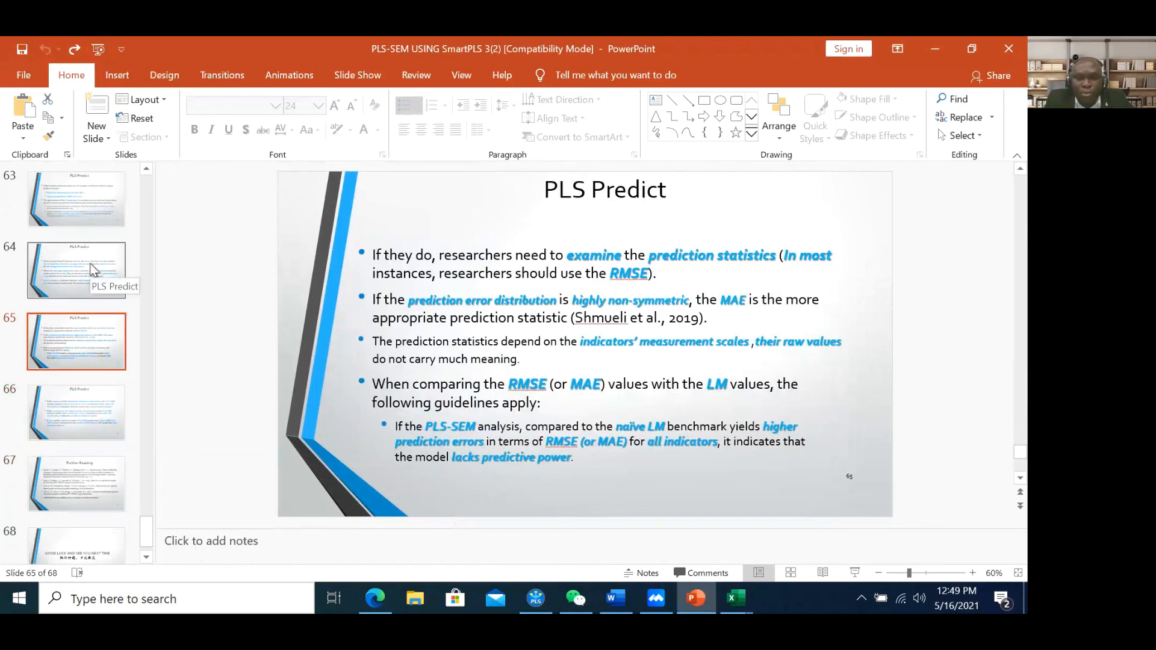
left_click(92, 267)
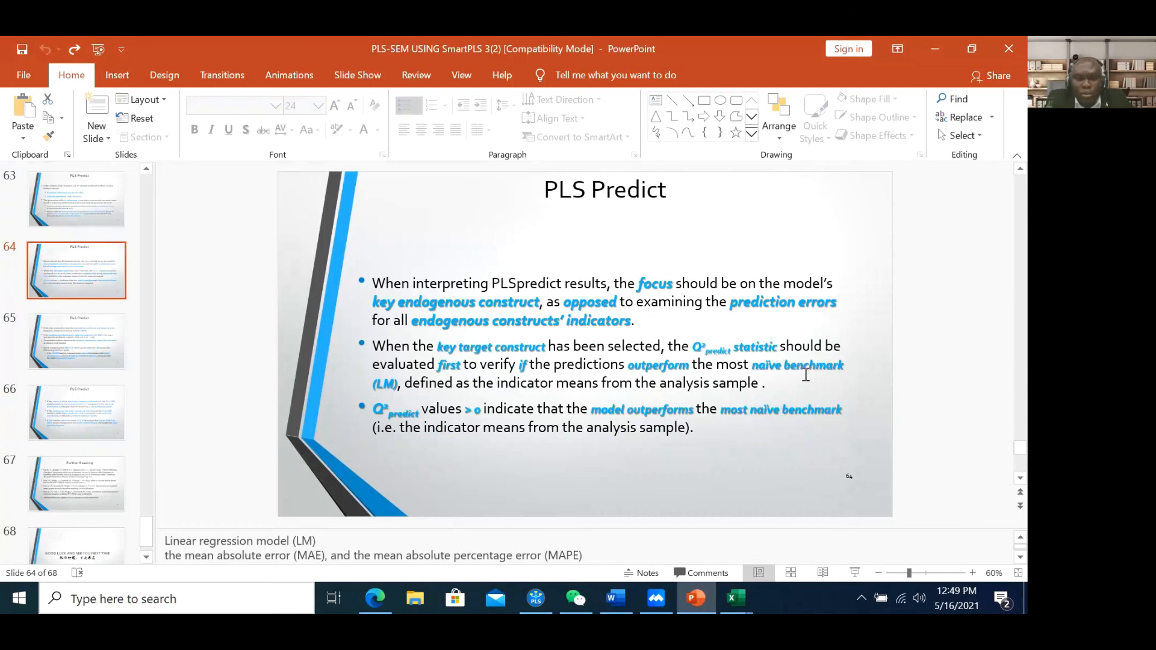
Point out slide 64's Q²_predict > 0 threshold and naïve benchmark wording, then return to SmartPLS
left_click_drag(427, 411, 457, 413)
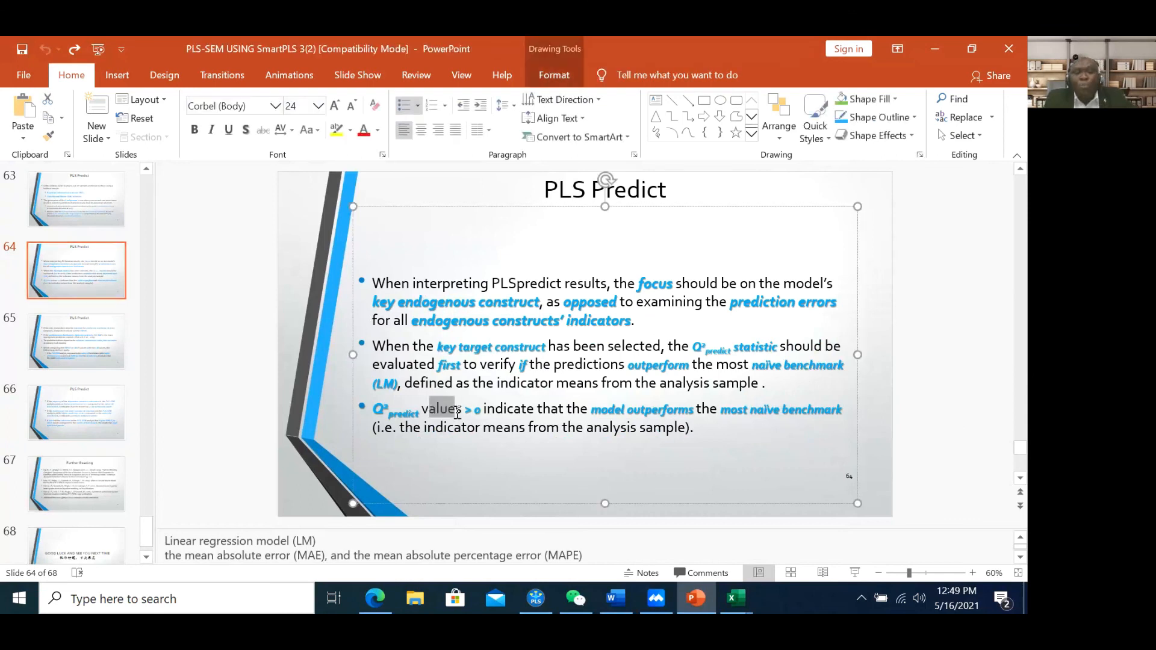
left_click(393, 423)
left_click(404, 416)
left_click(445, 417)
left_click(481, 415)
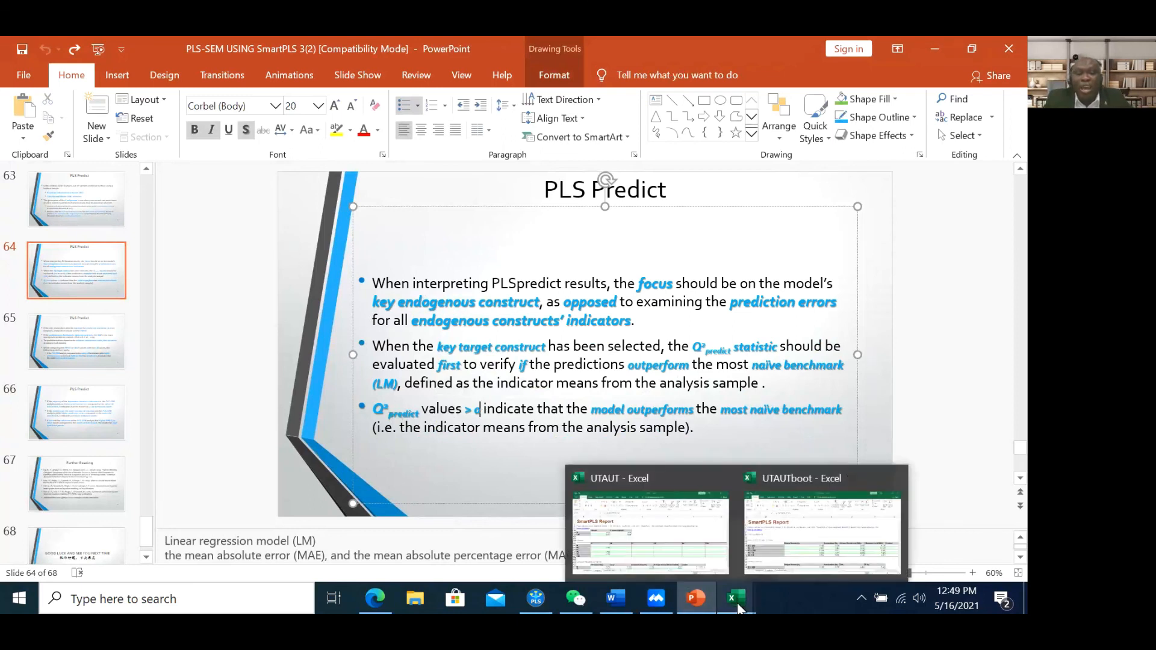
left_click(467, 421)
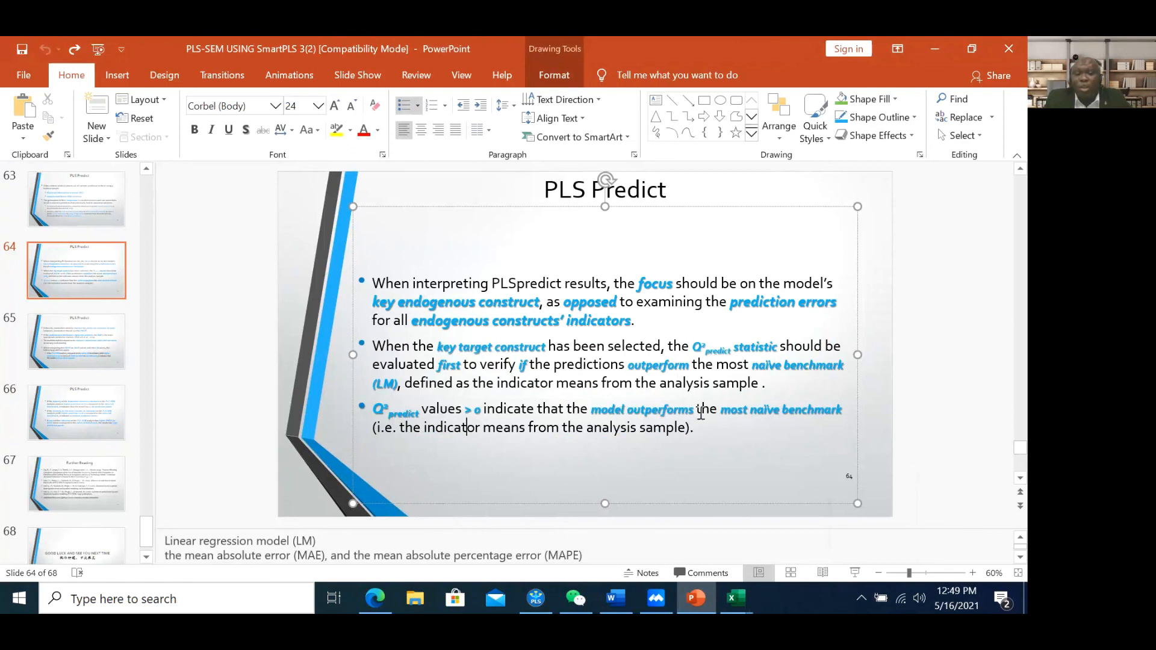
left_click(811, 411)
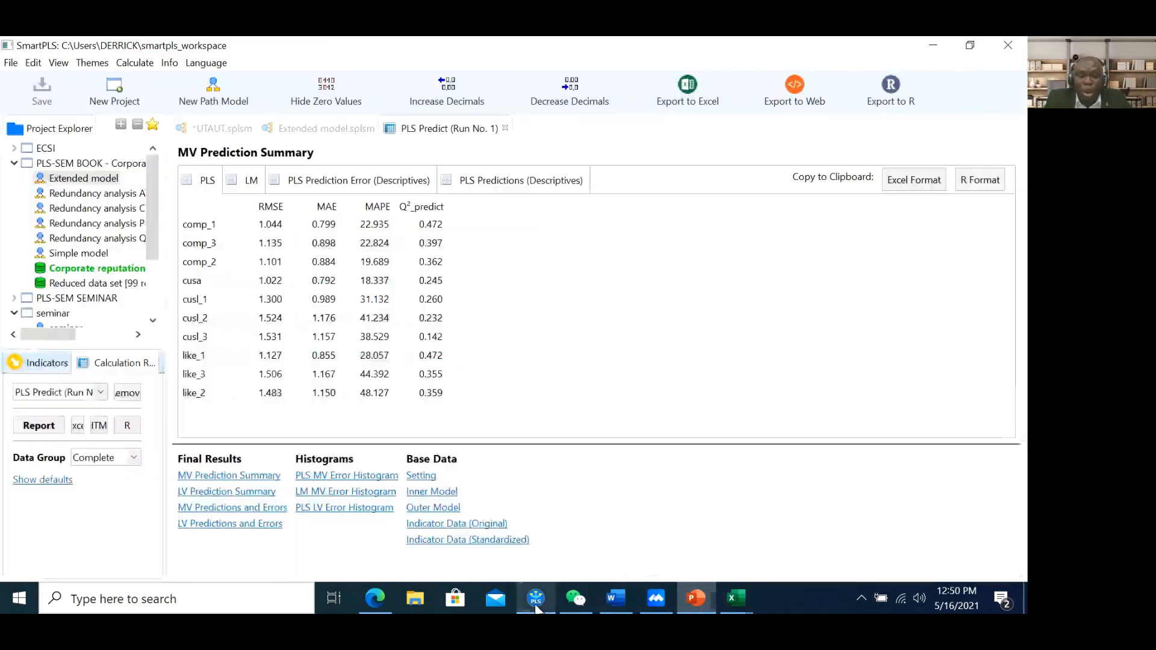
left_click(536, 599)
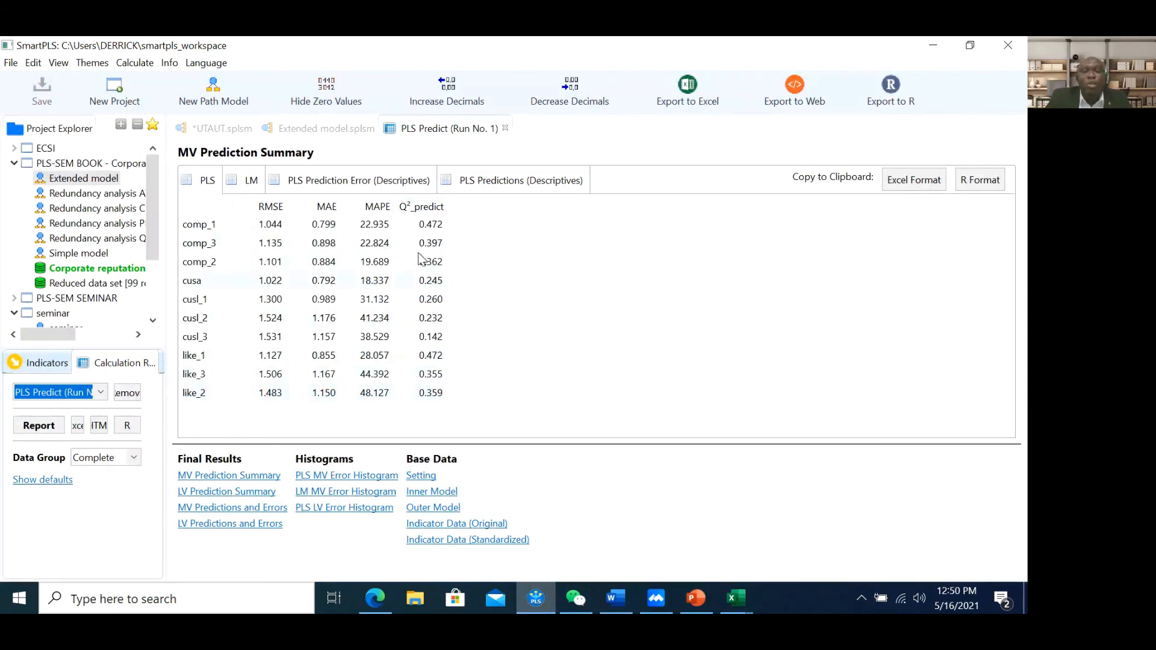
left_click(698, 606)
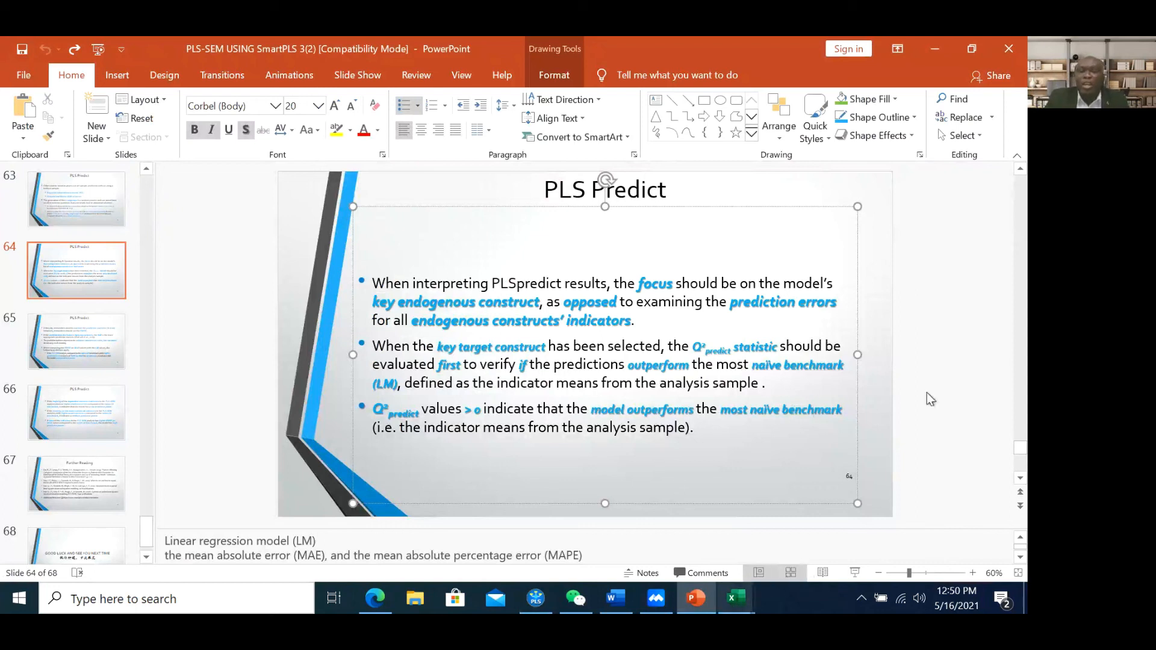
left_click(938, 48)
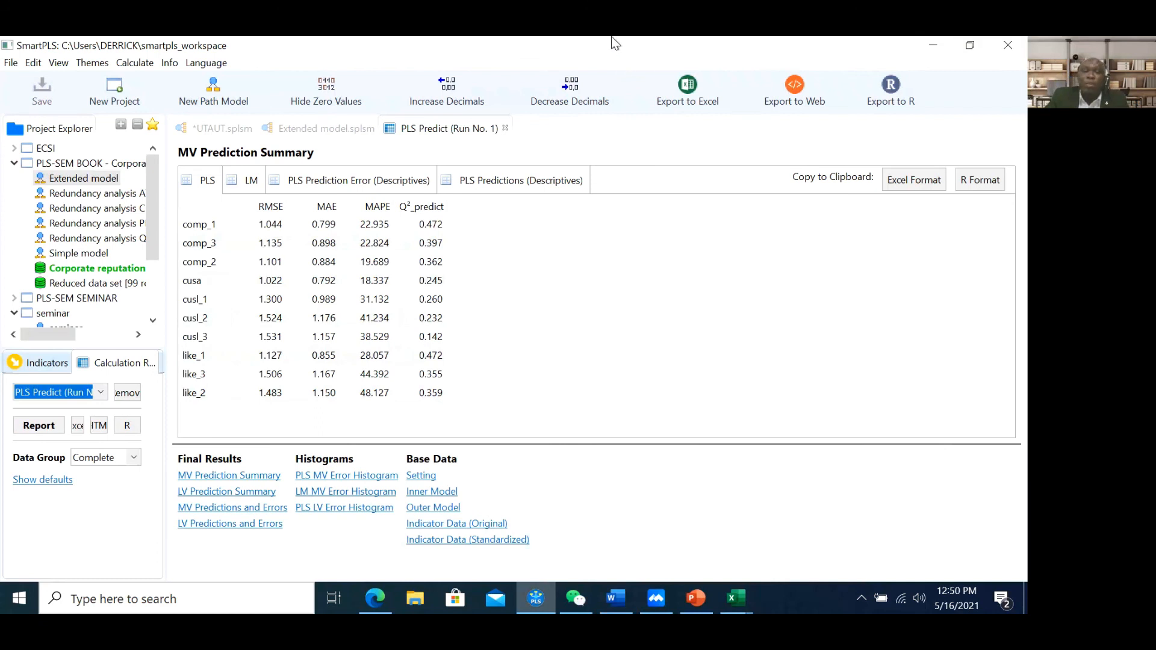
left_click(663, 606)
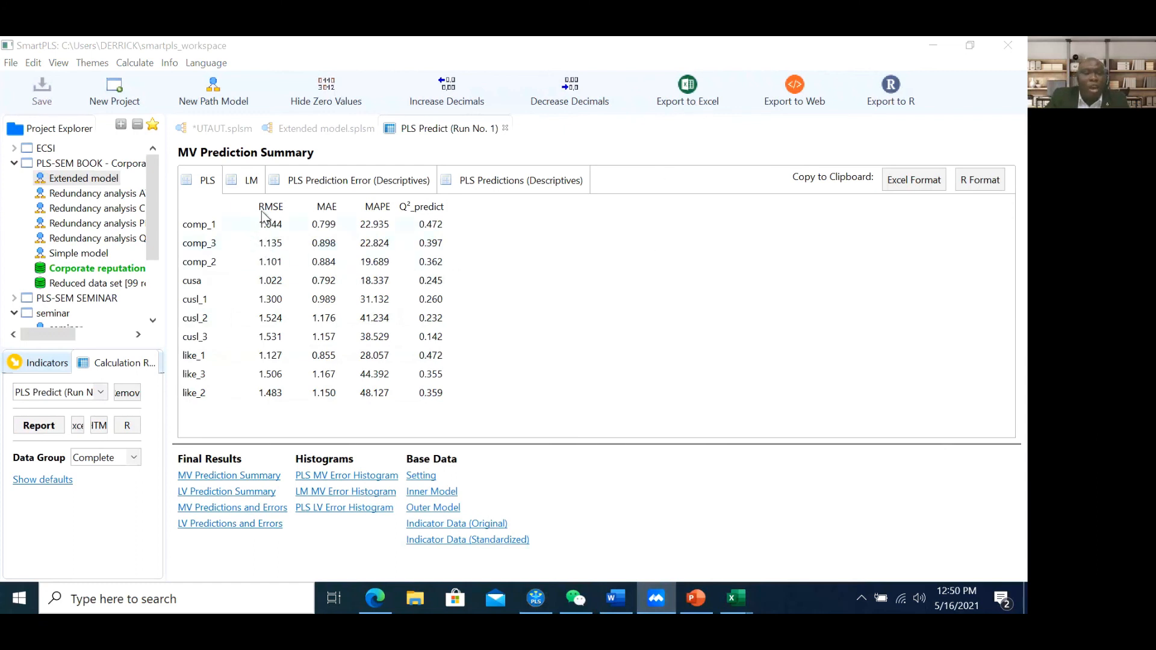
left_click(627, 271)
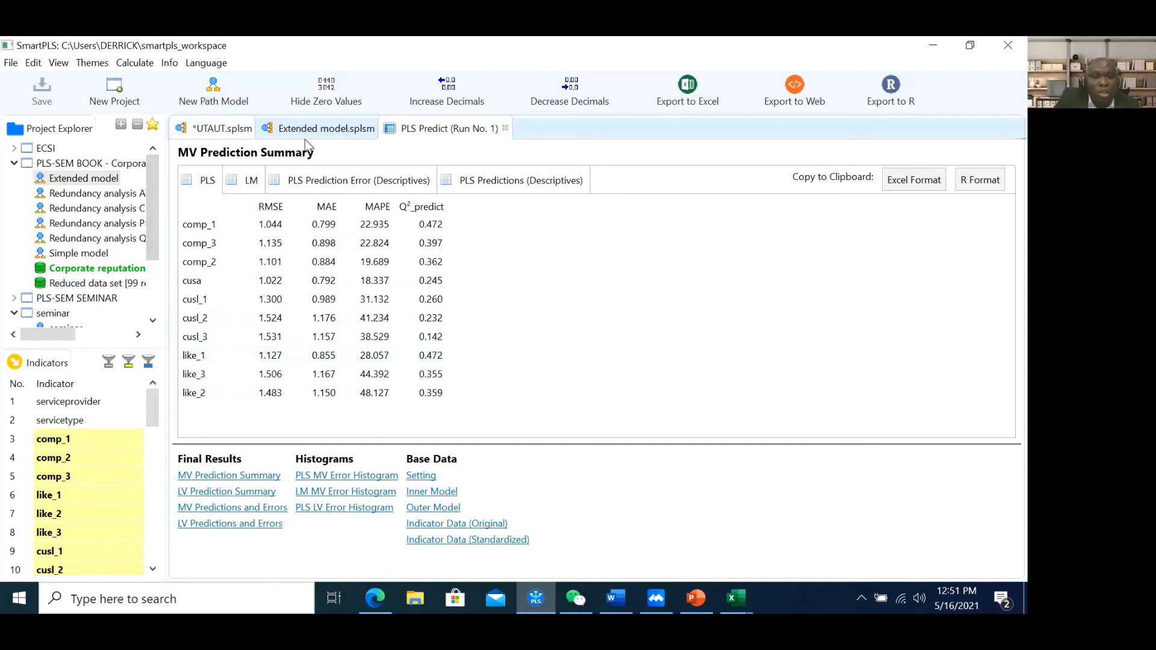
Move CUSL about 100 px right in the Extended model diagram, then return to the PLS Predict report
left_click(319, 129)
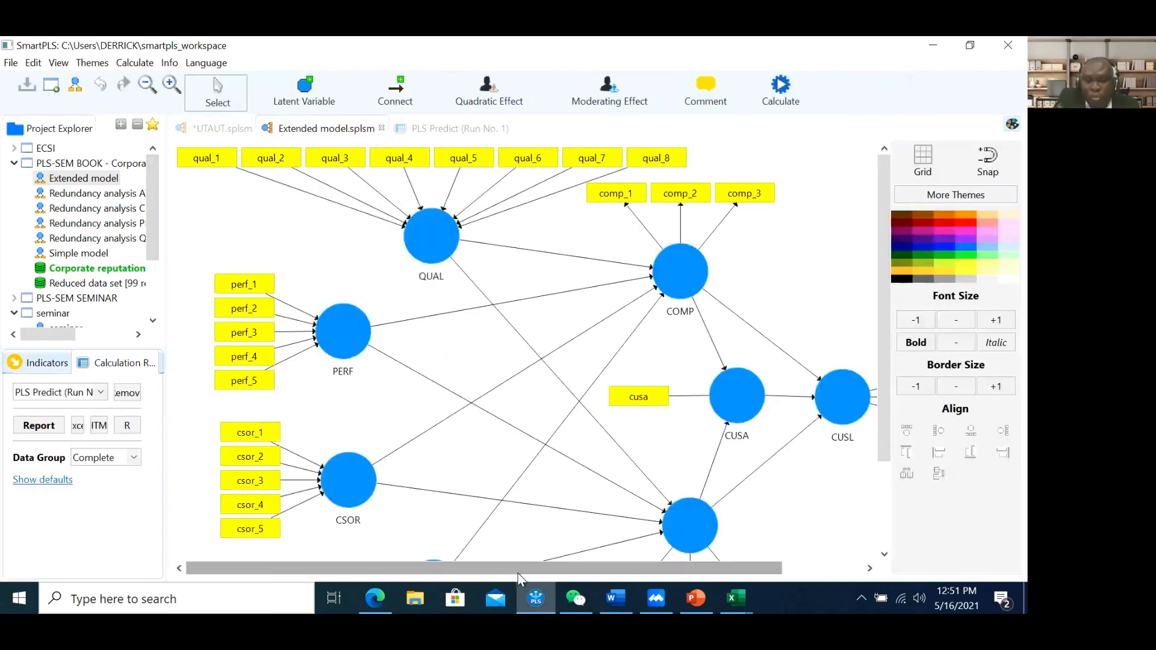
left_click_drag(522, 568, 603, 568)
left_click(764, 406)
left_click_drag(765, 406, 768, 407)
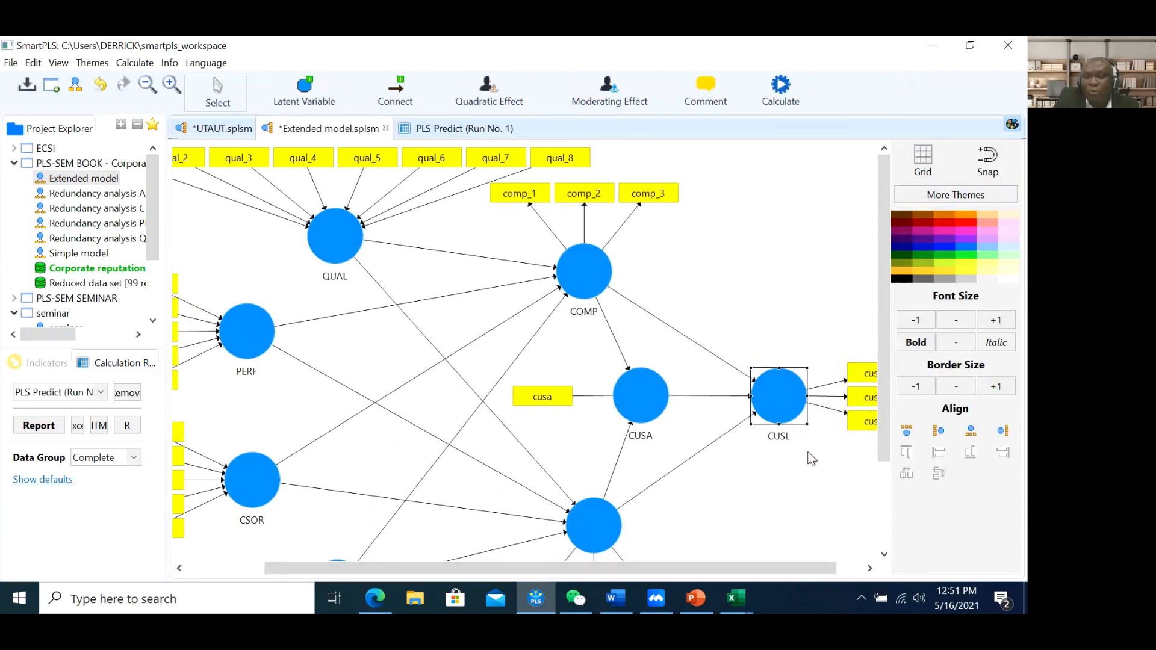
left_click(804, 486)
left_click(776, 406)
left_click_drag(795, 395, 855, 394)
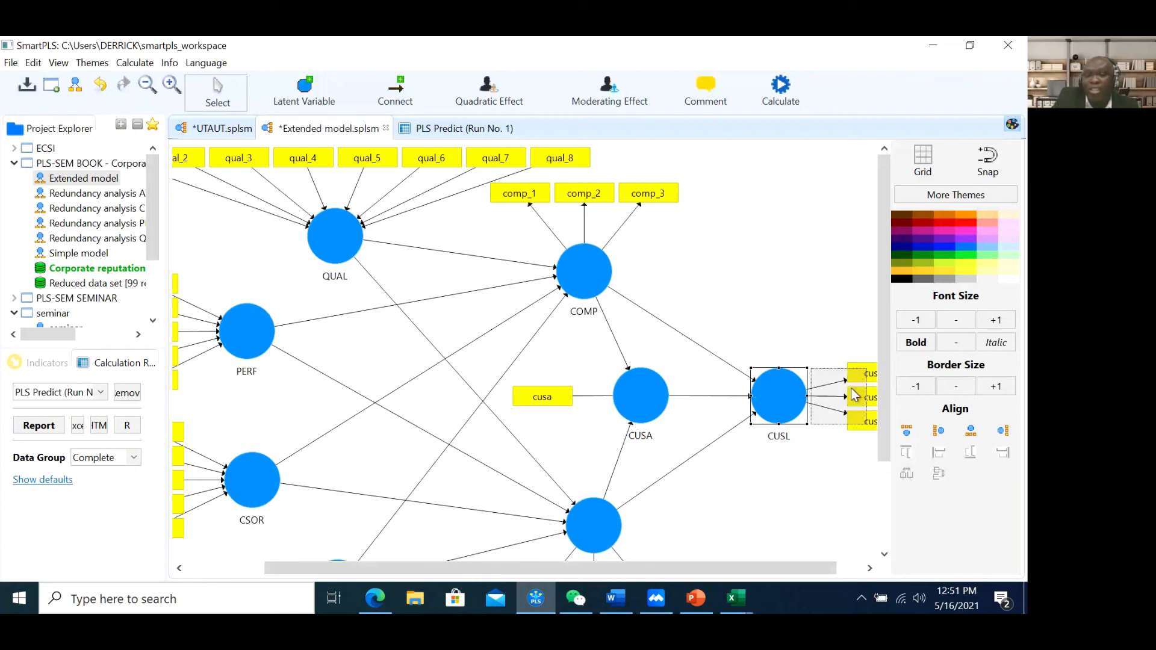
left_click(459, 129)
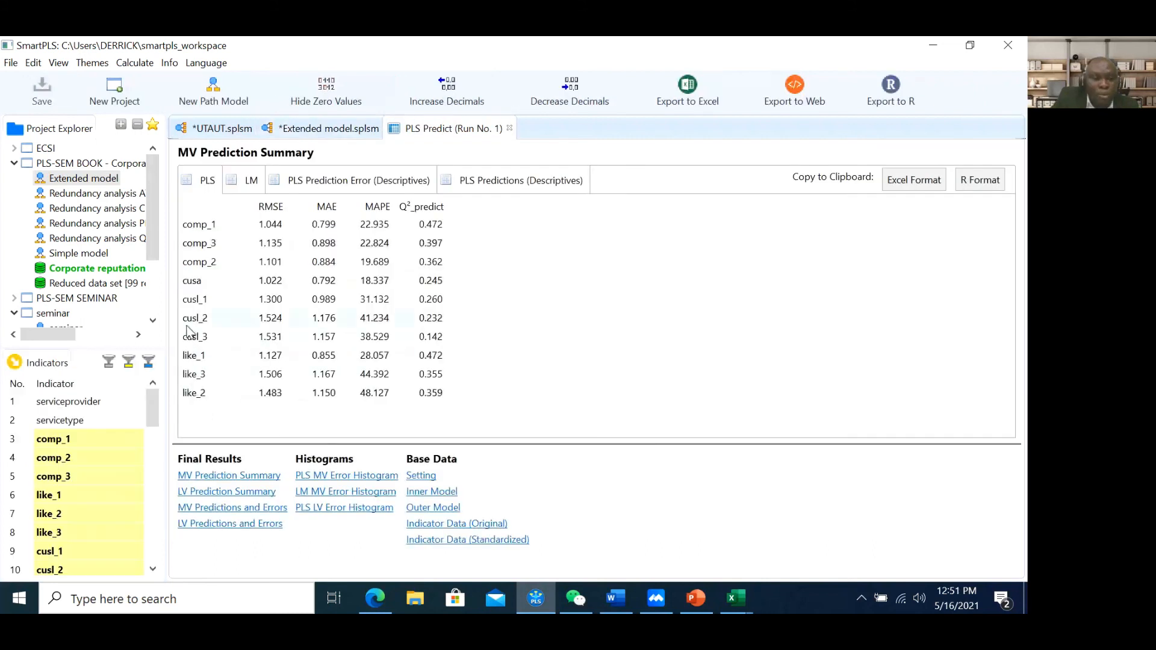
Mark the cusl_1–cusl_3 rows in the PLS and LM results to compare RMSE, then bring PowerPoint forward
left_click_drag(191, 307, 192, 336)
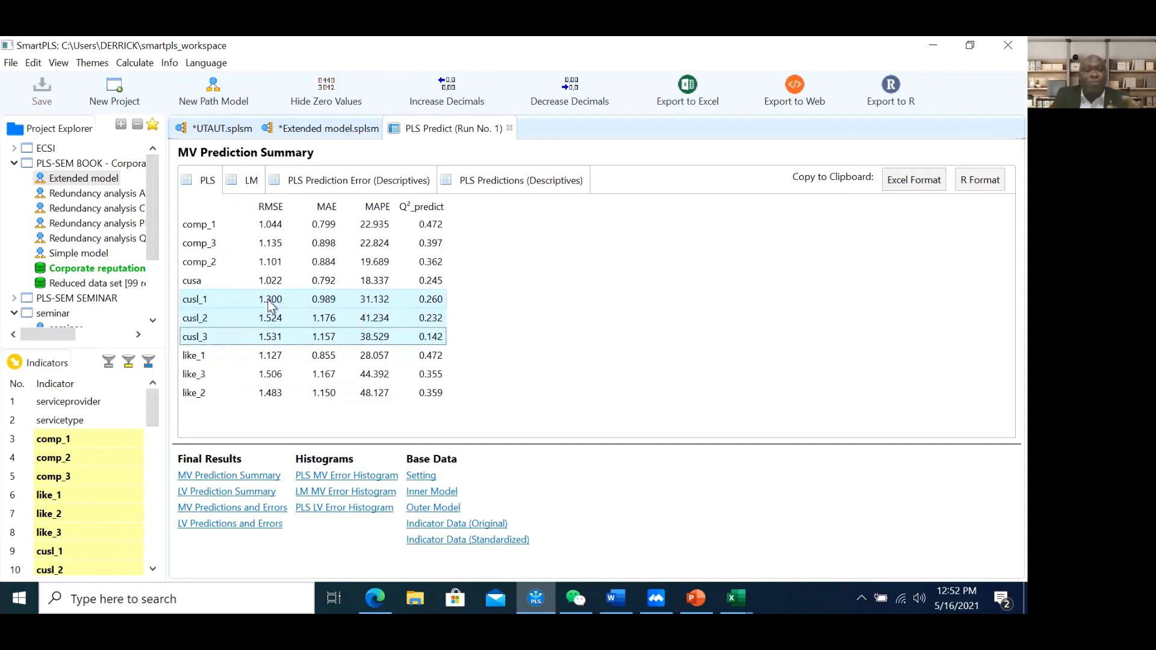
left_click(251, 182)
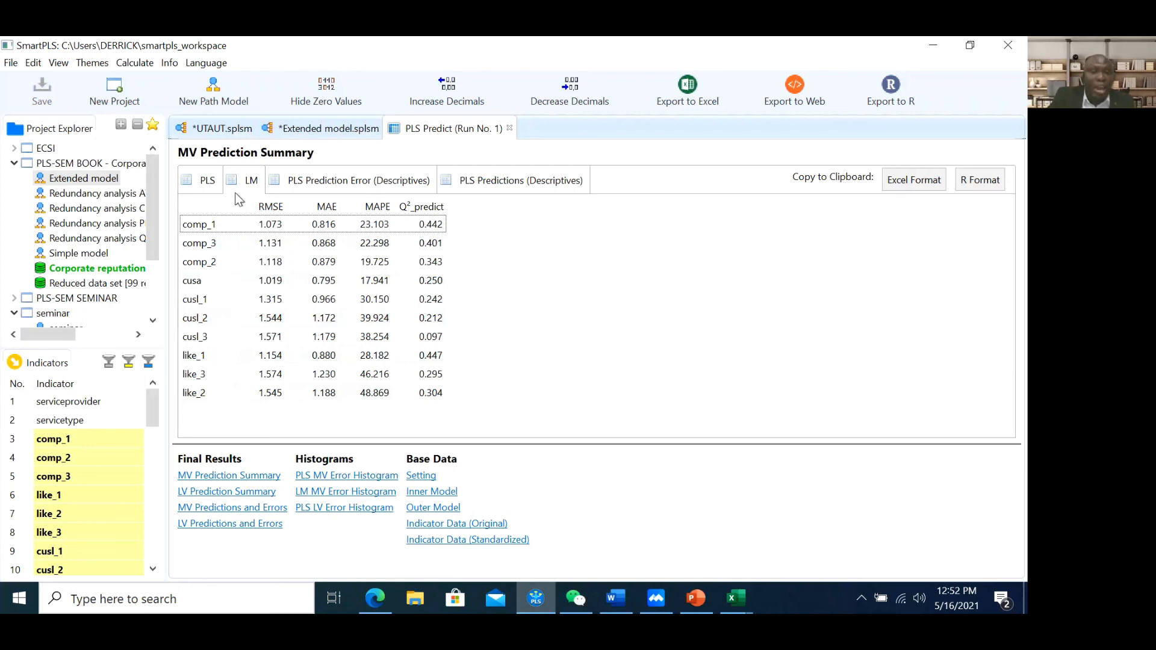
left_click(251, 181)
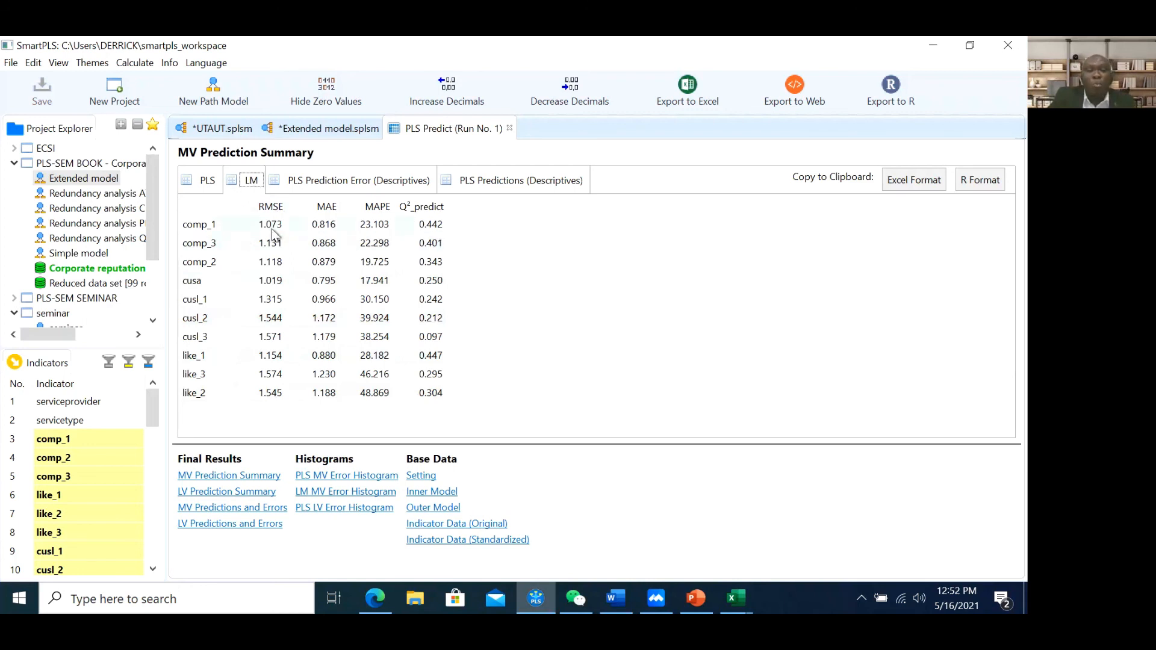
left_click(200, 301)
left_click_drag(203, 325, 207, 339)
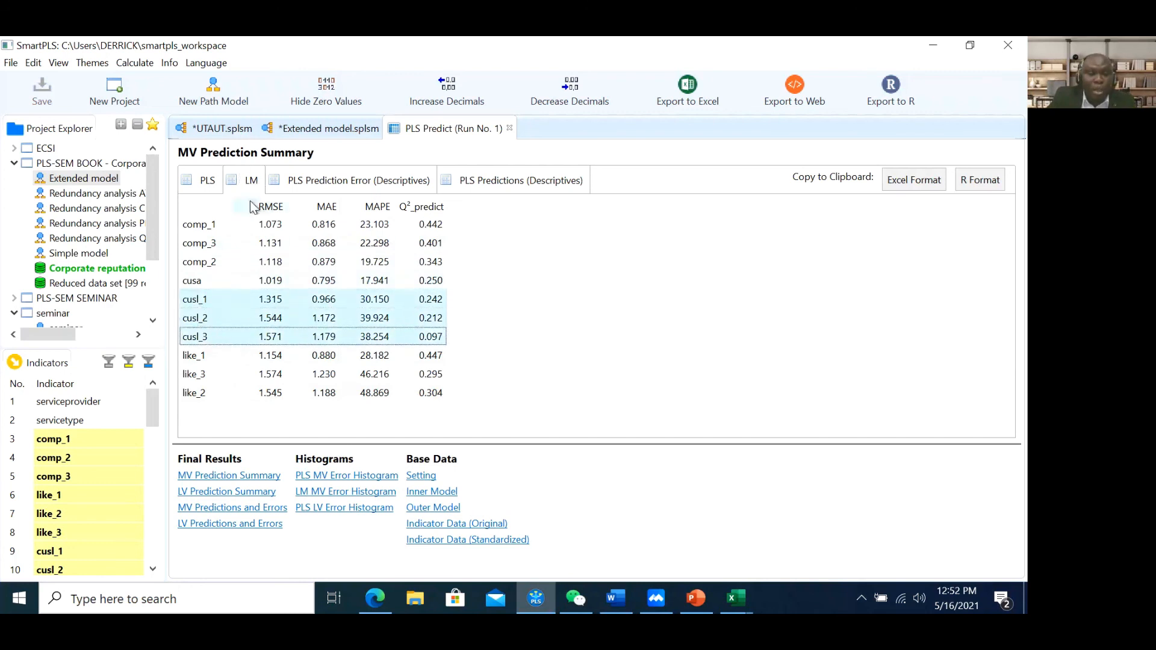
left_click(203, 181)
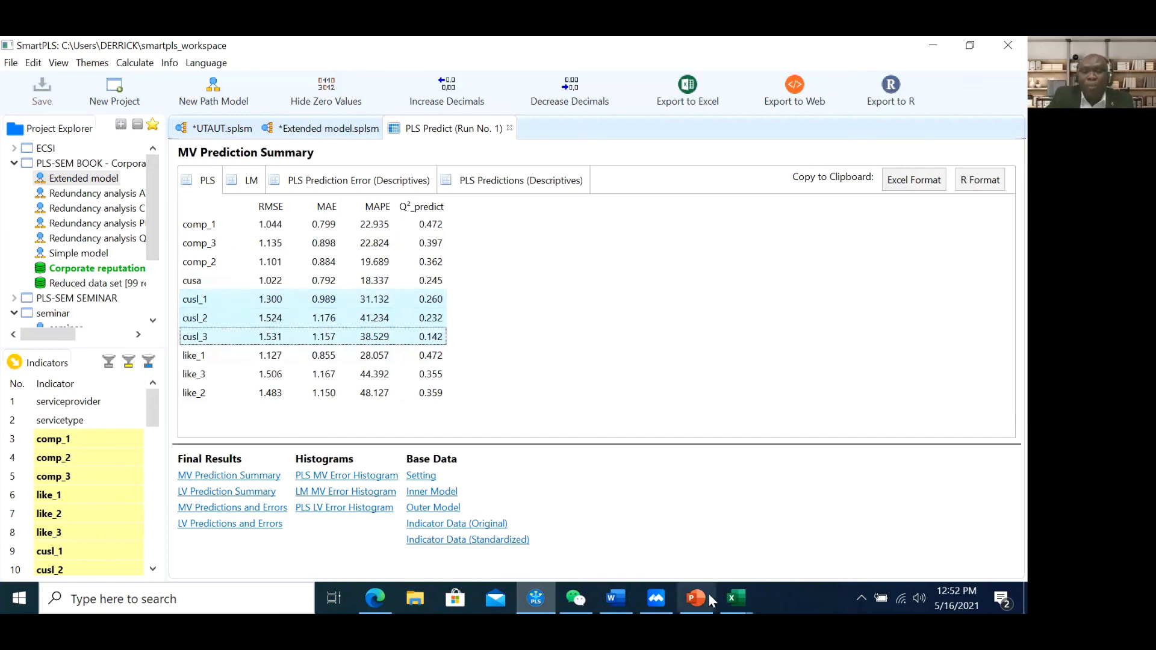
left_click(663, 568)
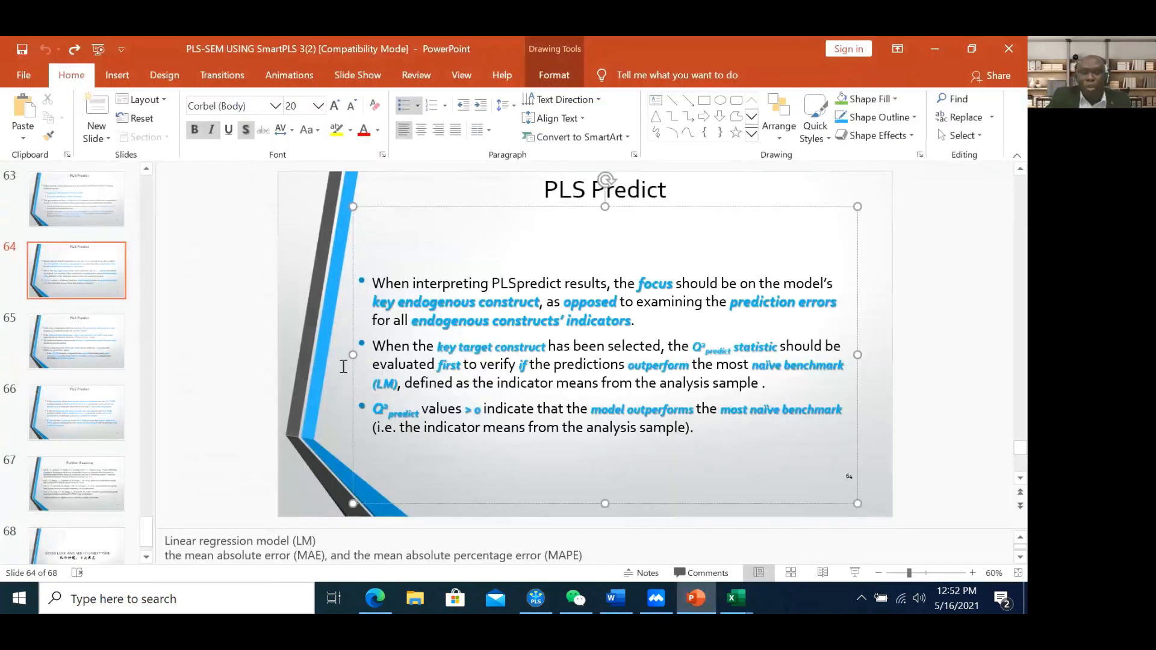
Open slide 65 on the RMSE comparison guideline and zoom in to 90%
left_click(53, 334)
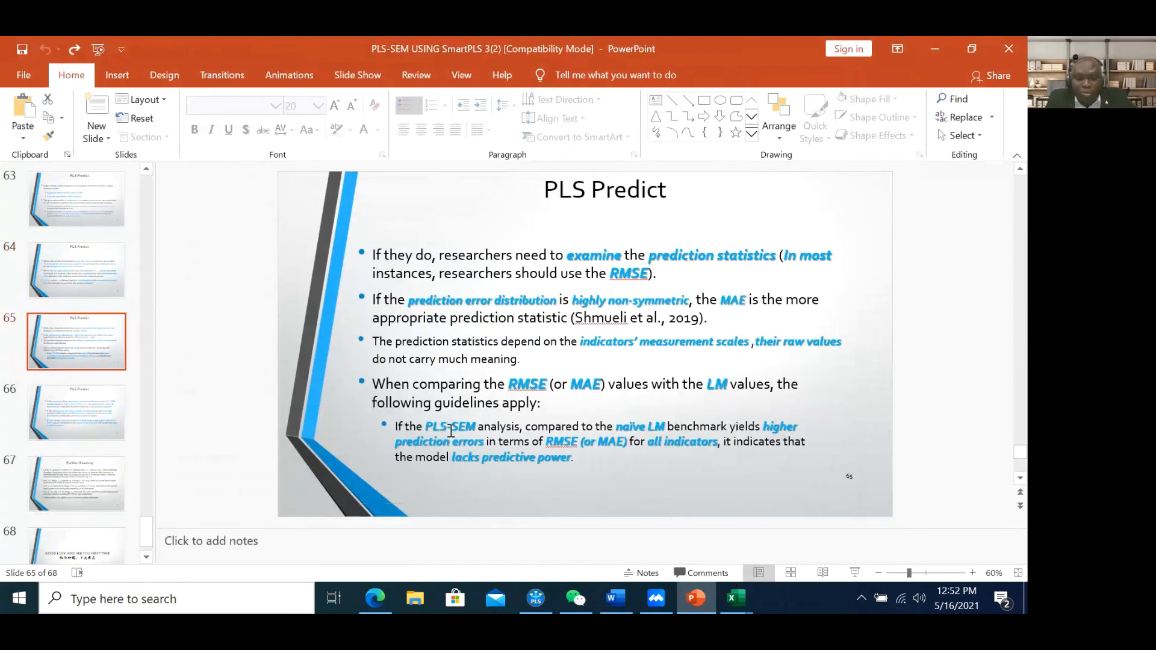
left_click_drag(405, 427, 478, 428)
left_click(972, 573)
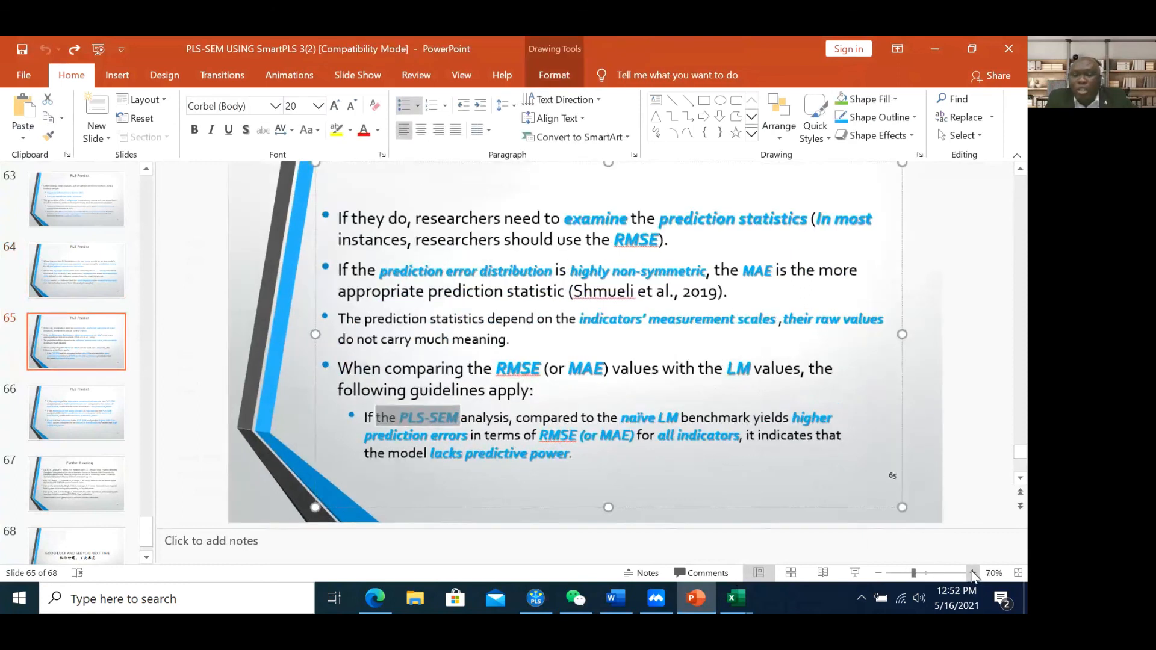
left_click(972, 573)
left_click(972, 573)
left_click(590, 440)
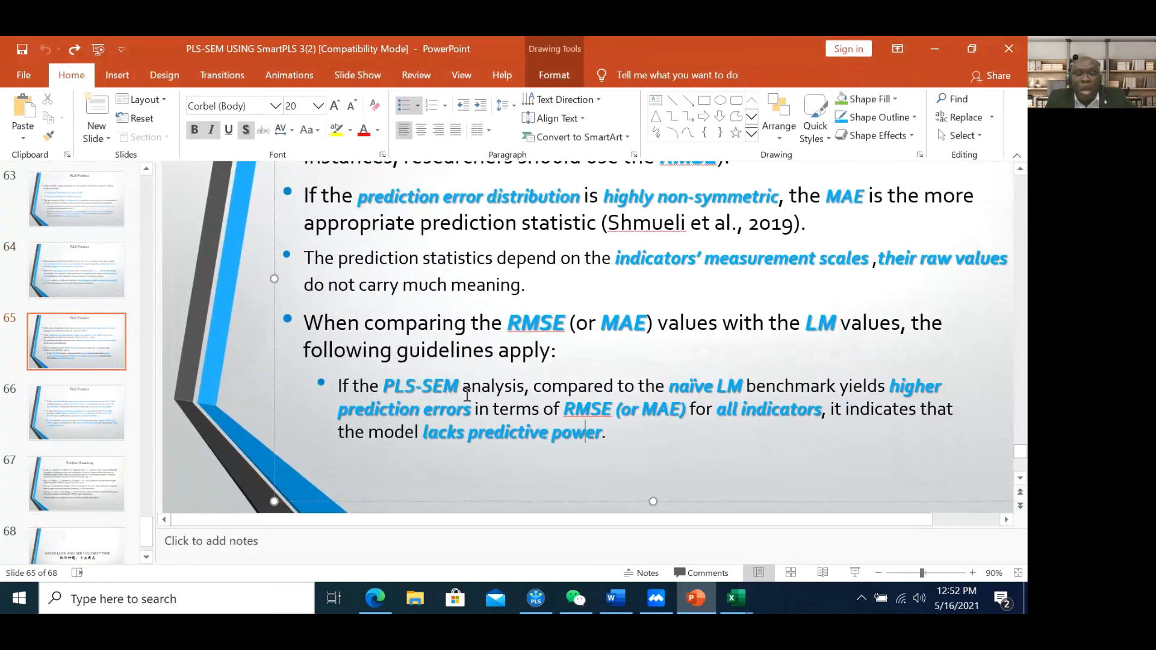
Mark 'naïve LM', 'RMSE' and 'all indicators' in the guideline, then return to SmartPLS
left_click_drag(677, 386, 745, 386)
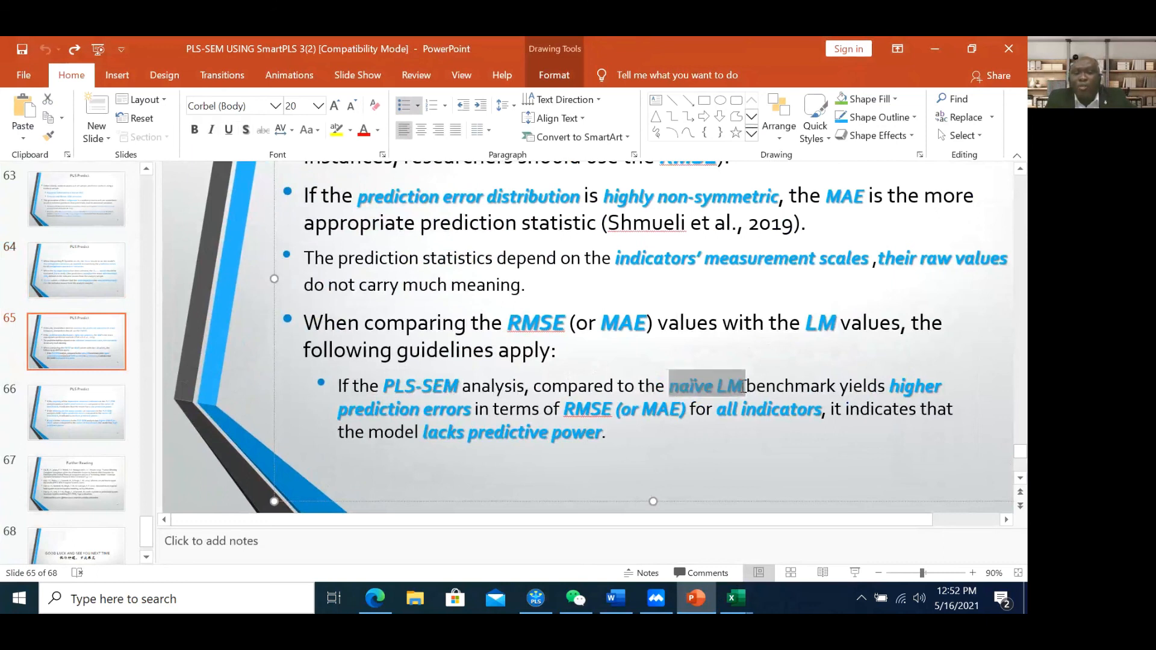
left_click(913, 389)
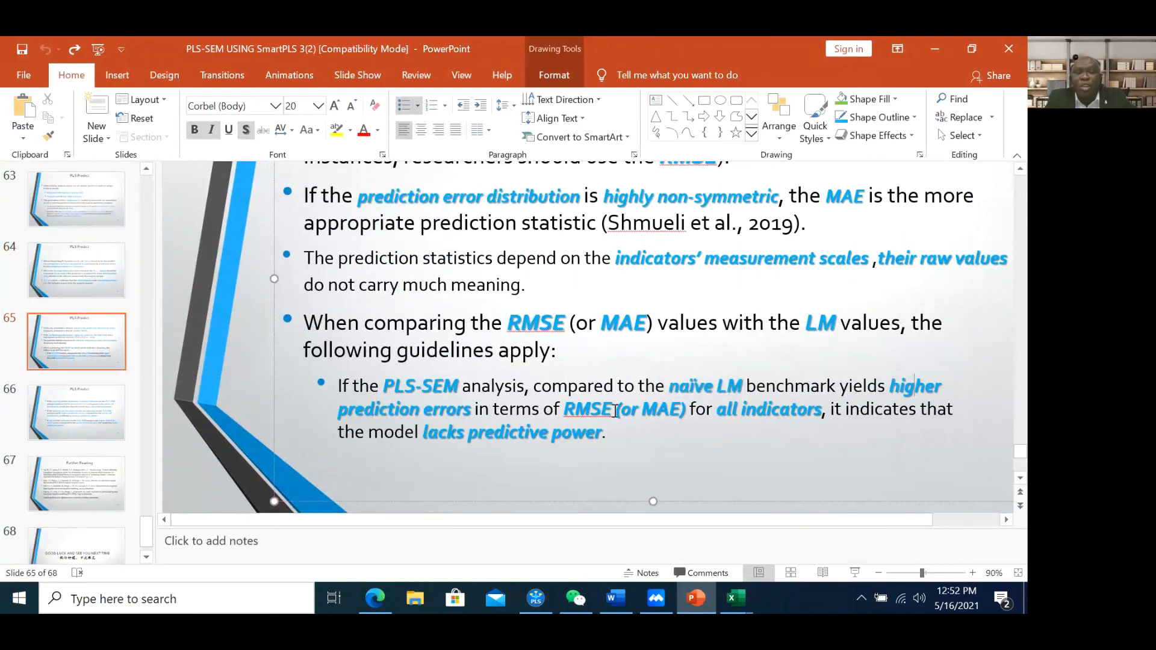
left_click_drag(612, 405, 576, 409)
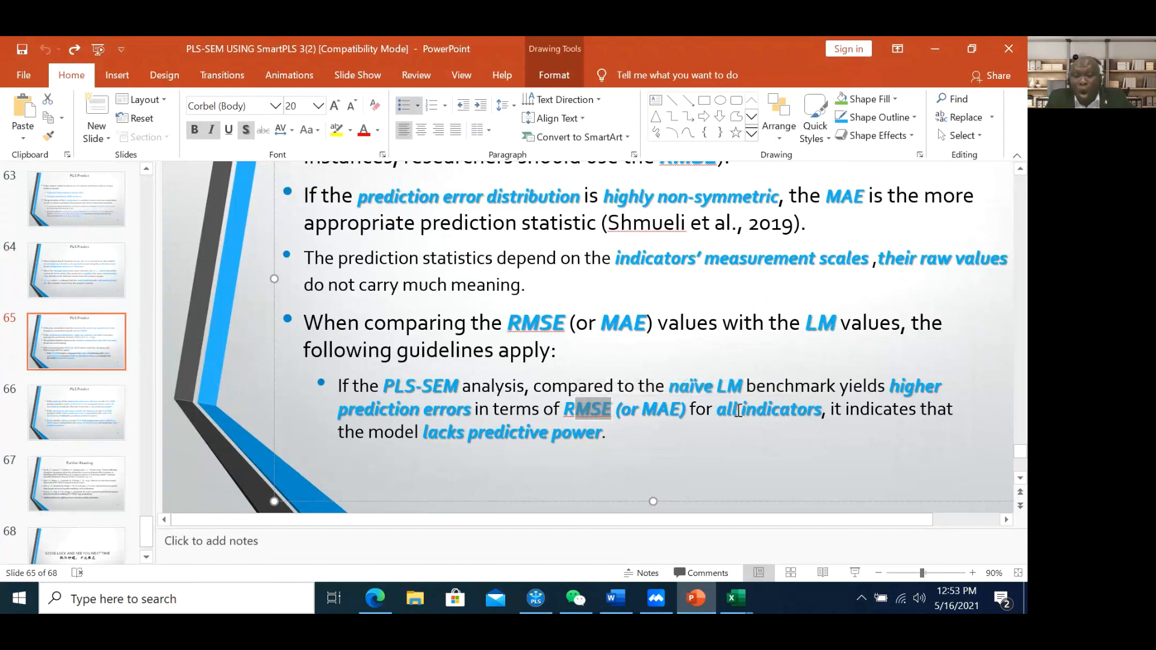
left_click_drag(740, 413, 788, 412)
left_click(862, 411)
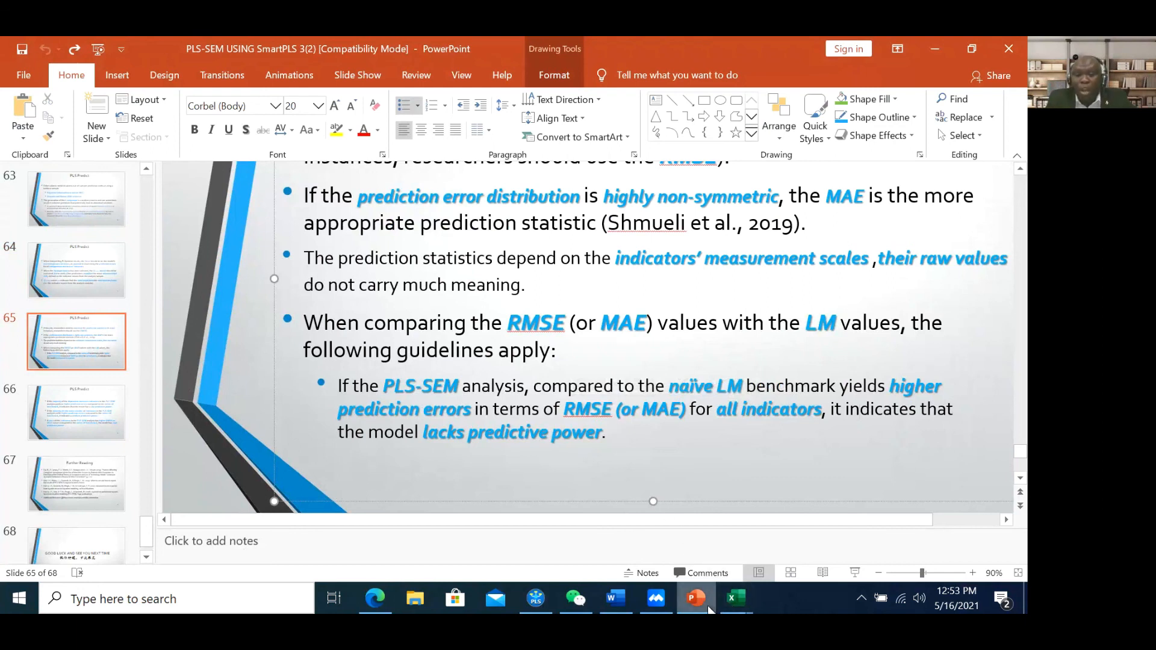
left_click(540, 595)
Compare cusl_1–cusl_3 RMSE: PLS 1.300, 1.524, 1.531 versus LM 1.315, 1.544, 1.571, ending on PLS
left_click(200, 183)
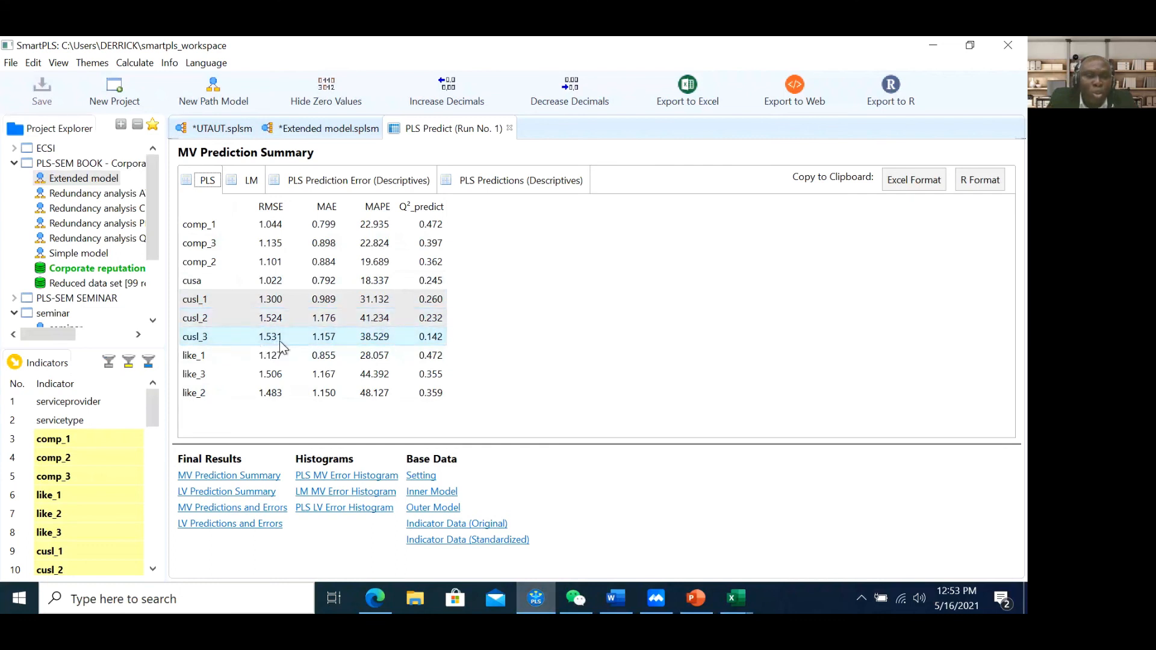
left_click(246, 182)
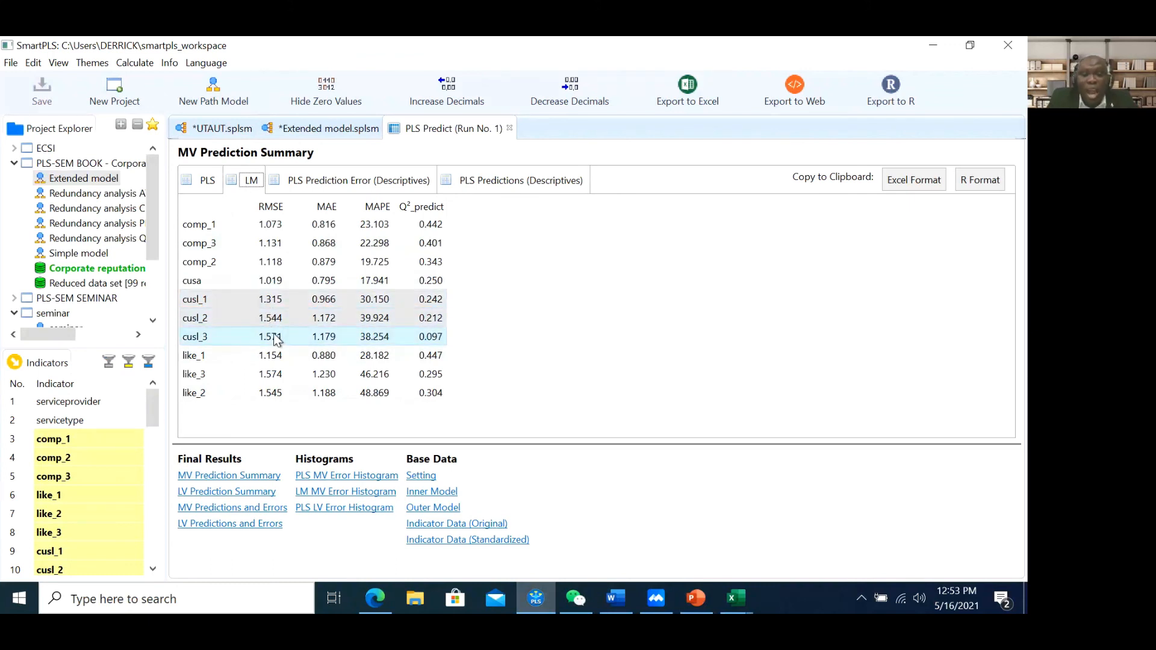
left_click(206, 182)
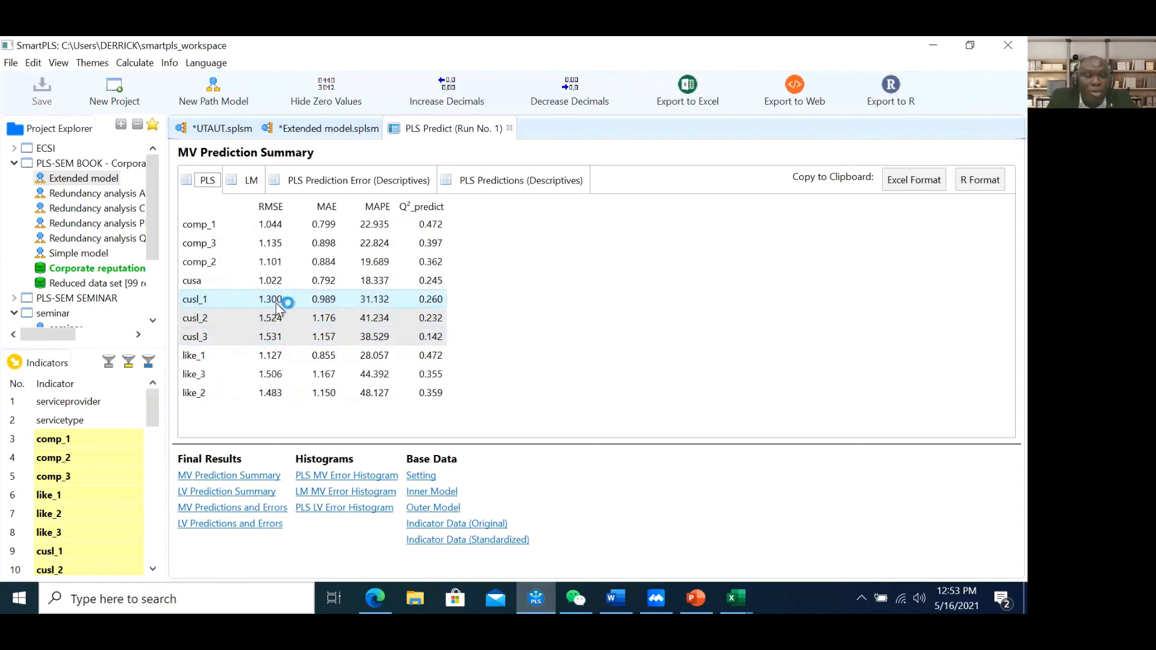
left_click(250, 180)
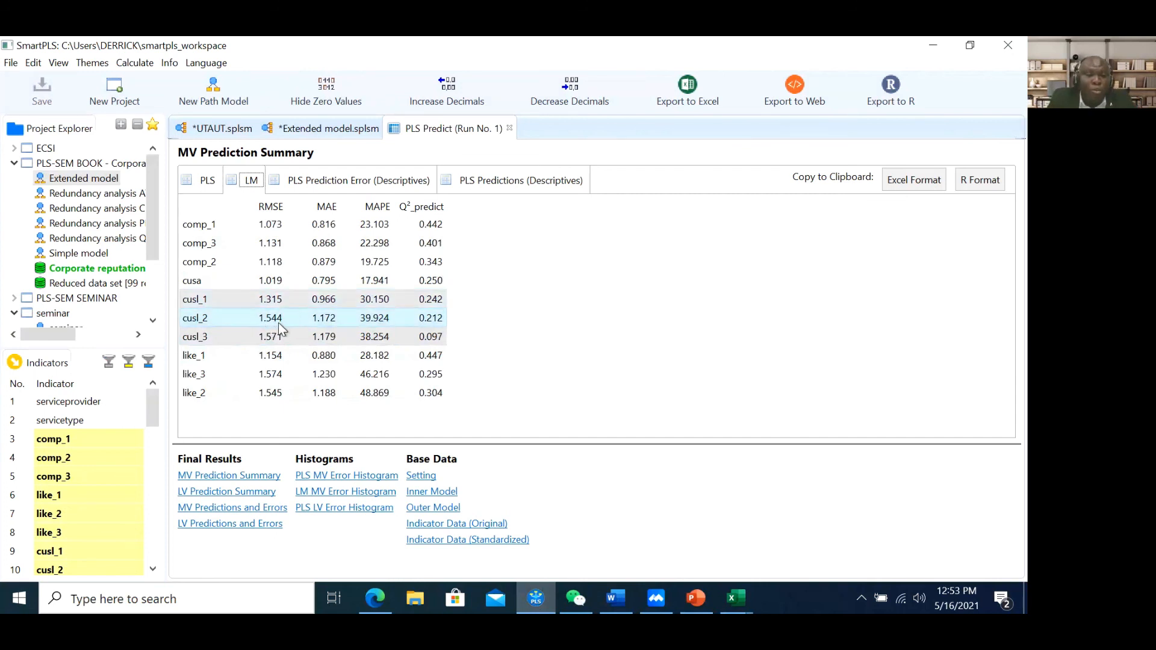
left_click(208, 181)
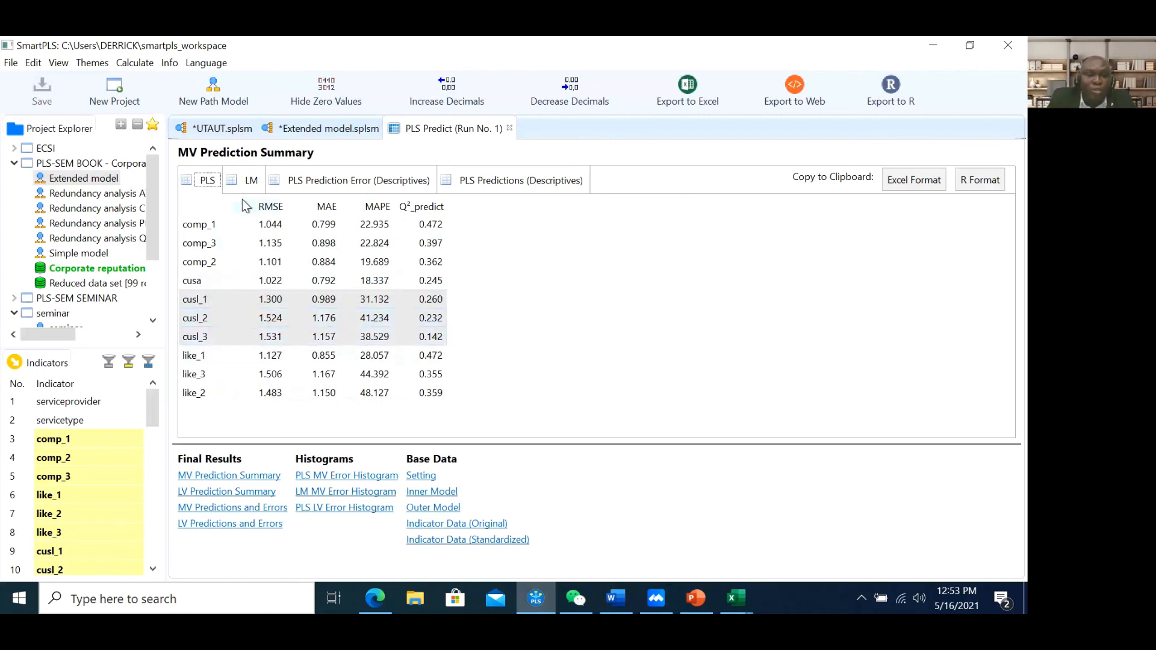
left_click(250, 182)
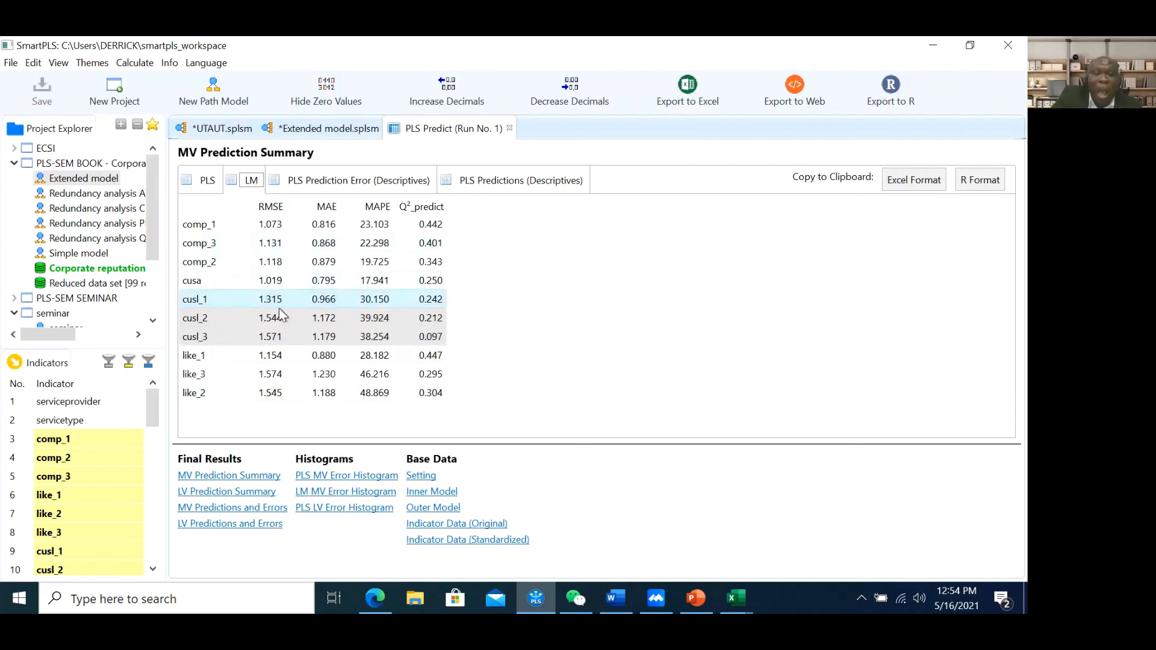
left_click(208, 183)
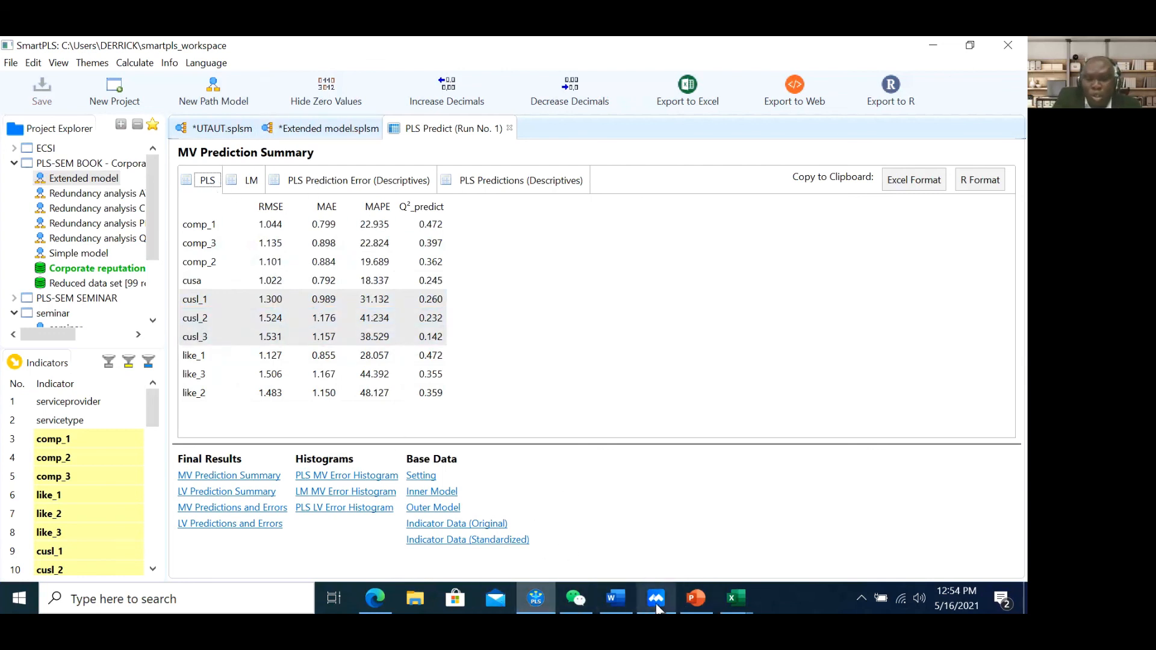
In PowerPoint, mark slide 65's sub-bullet that the model lacks predictive power
left_click(696, 598)
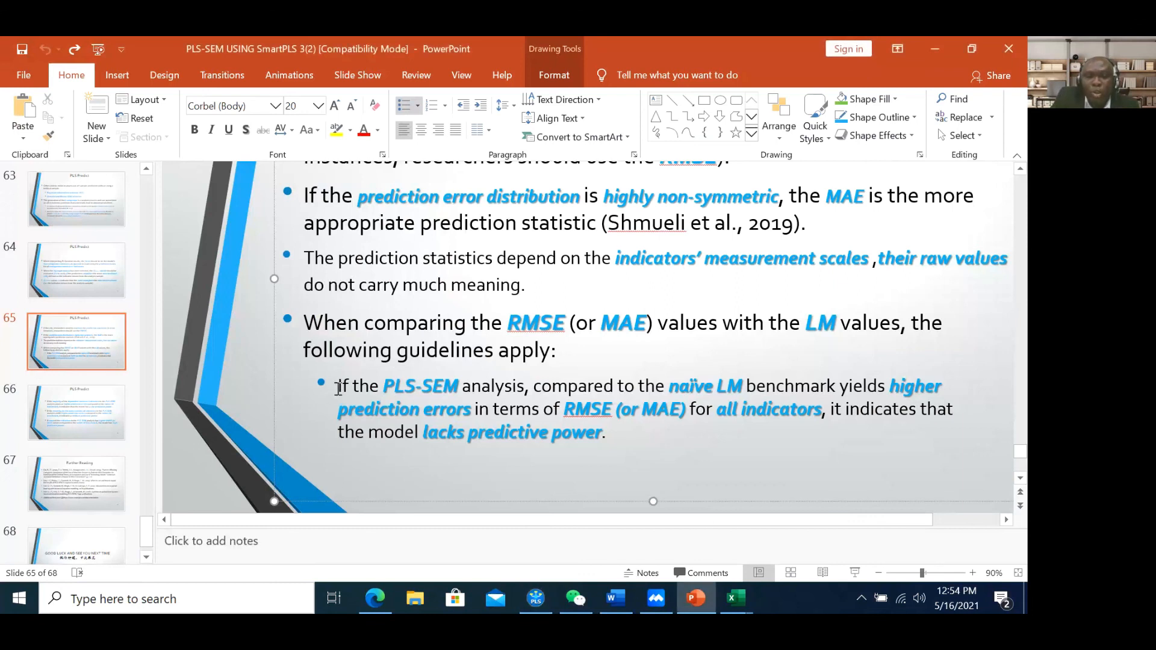
left_click_drag(339, 389, 633, 444)
left_click(635, 444)
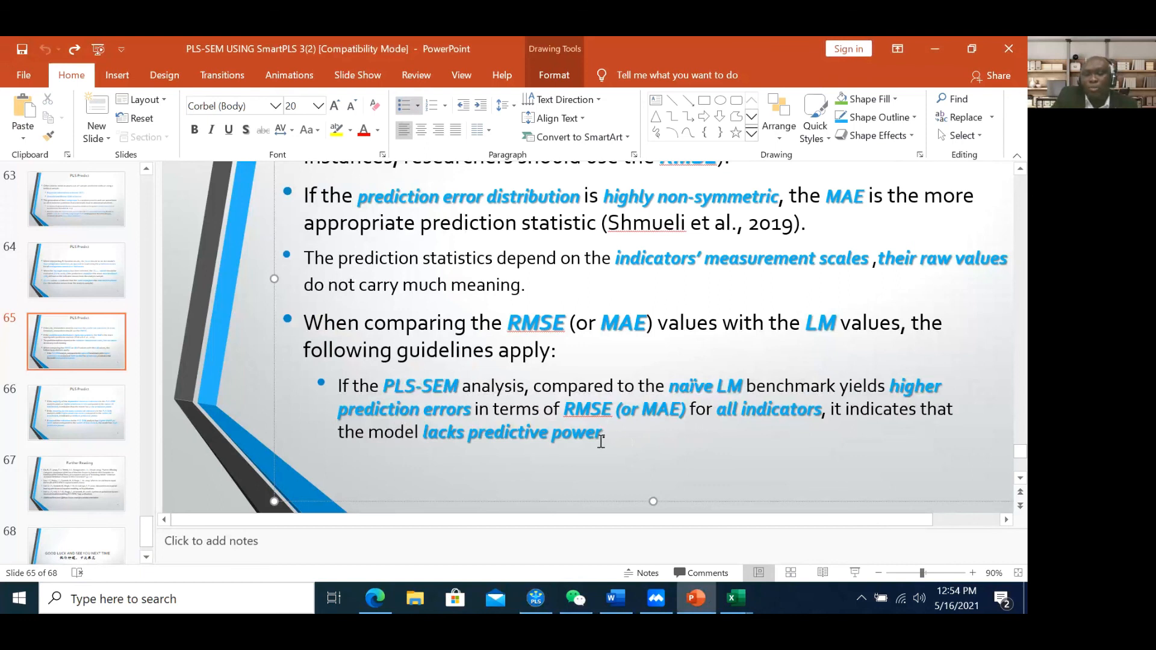
left_click_drag(603, 433, 443, 434)
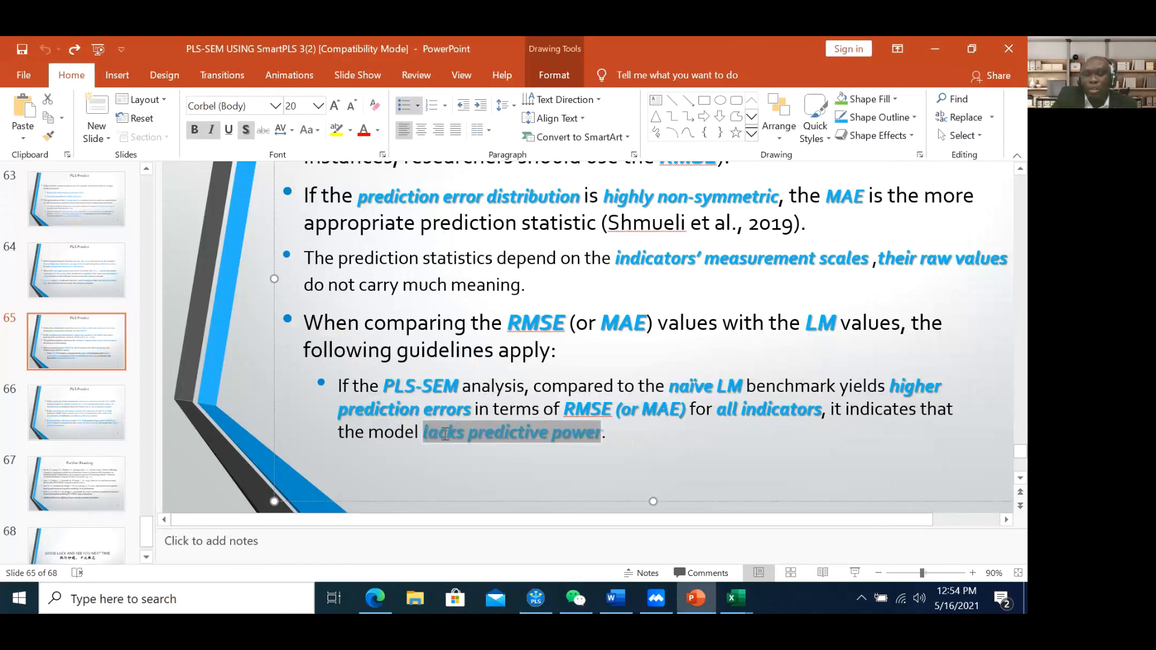
Fit slide 66 to 80%, mark 'construct indicators' and 'low predictive power', then return to SmartPLS
left_click(59, 389)
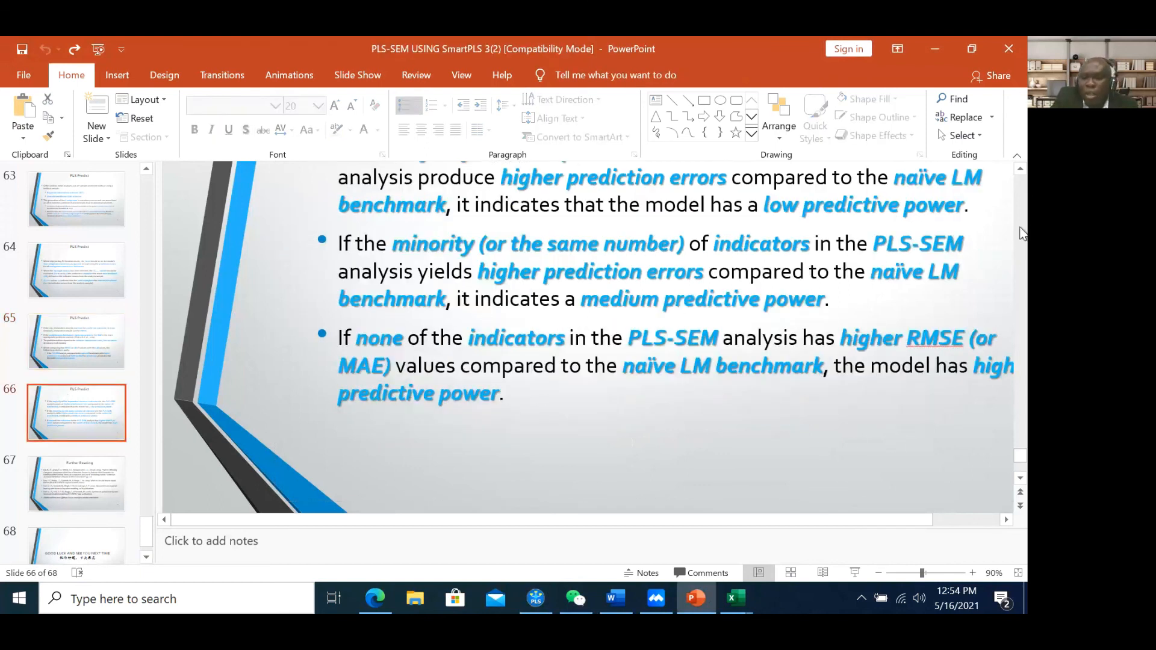
left_click(878, 573)
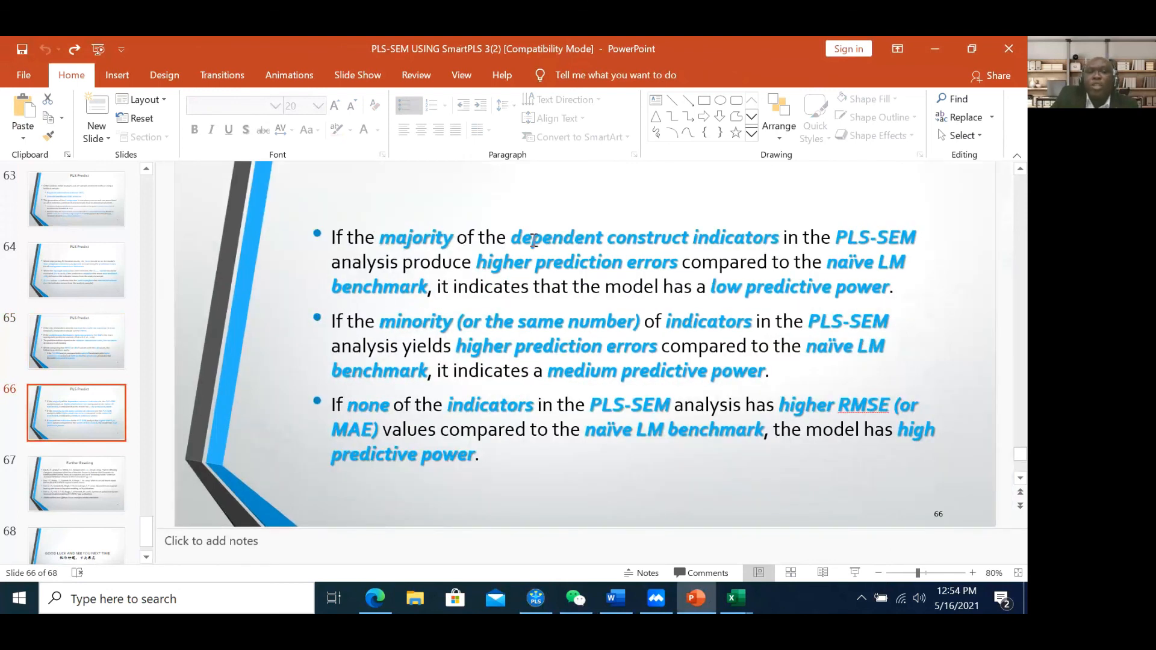
left_click_drag(659, 239, 753, 238)
left_click_drag(860, 239, 888, 239)
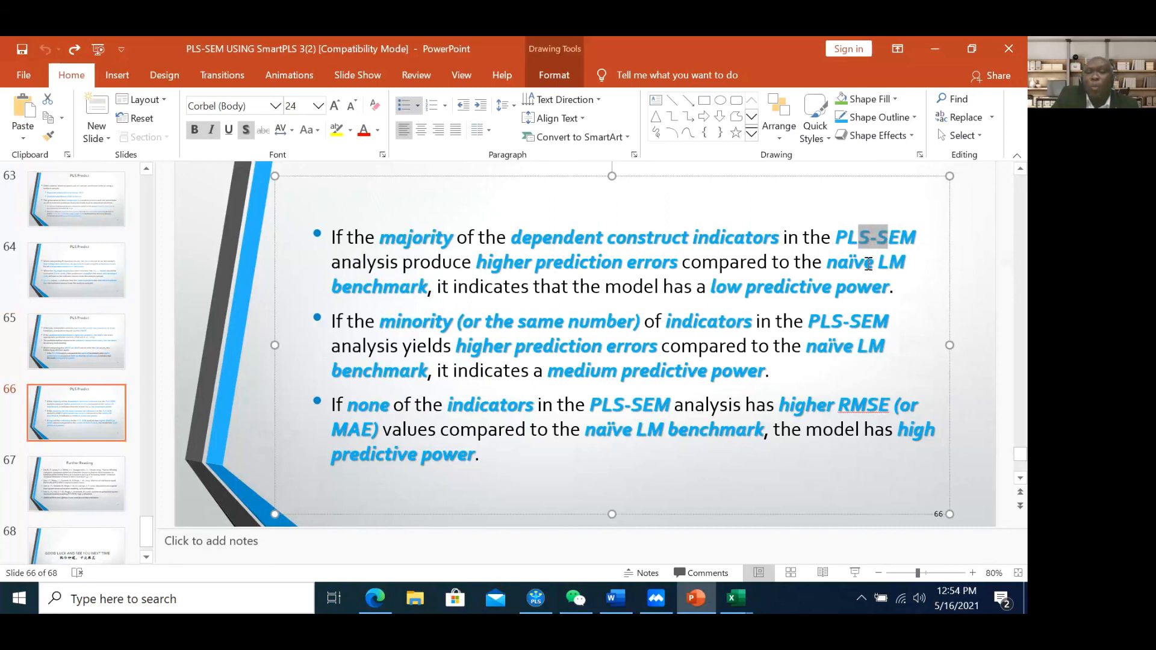
left_click(892, 266)
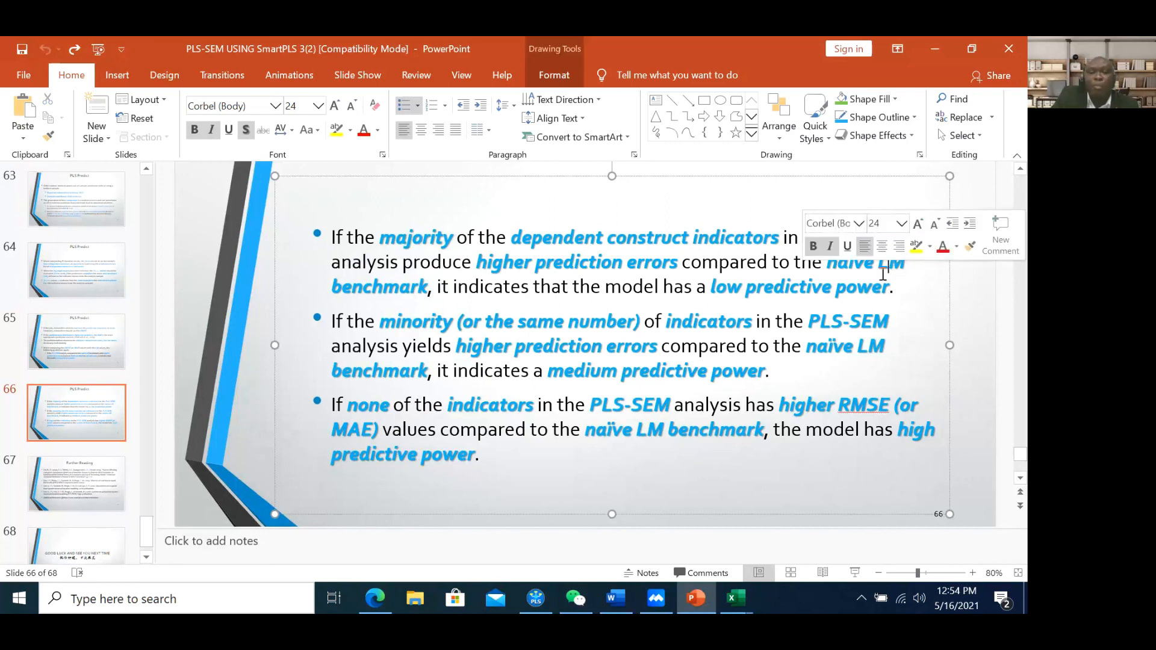
left_click(674, 290)
left_click_drag(712, 290, 875, 294)
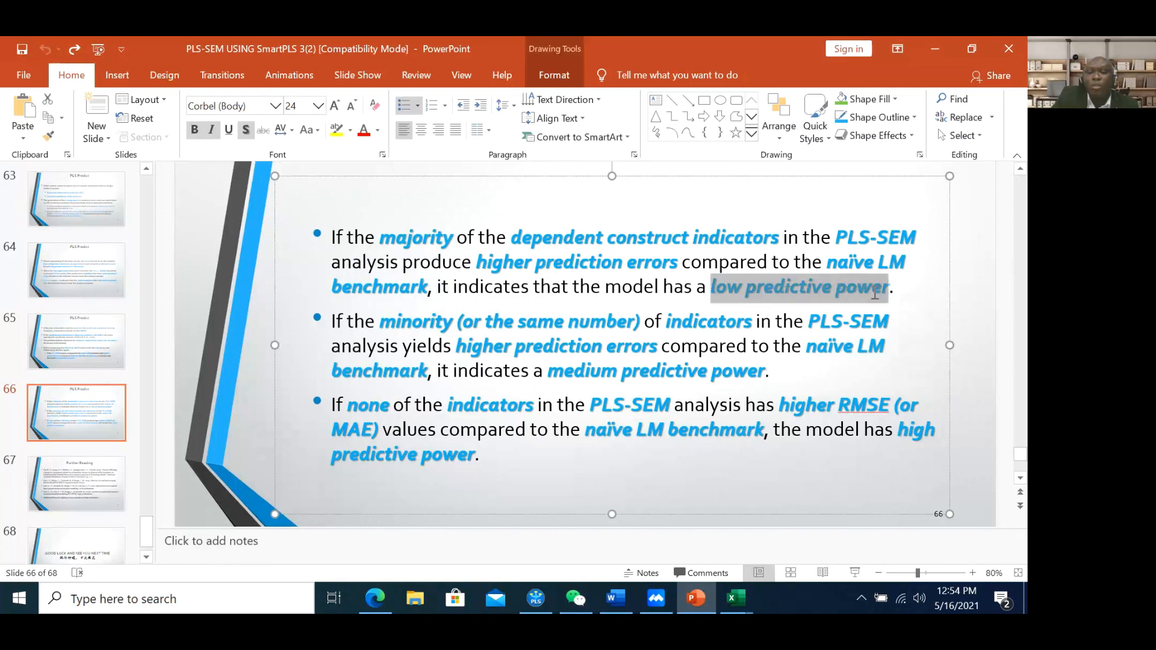
left_click(820, 293)
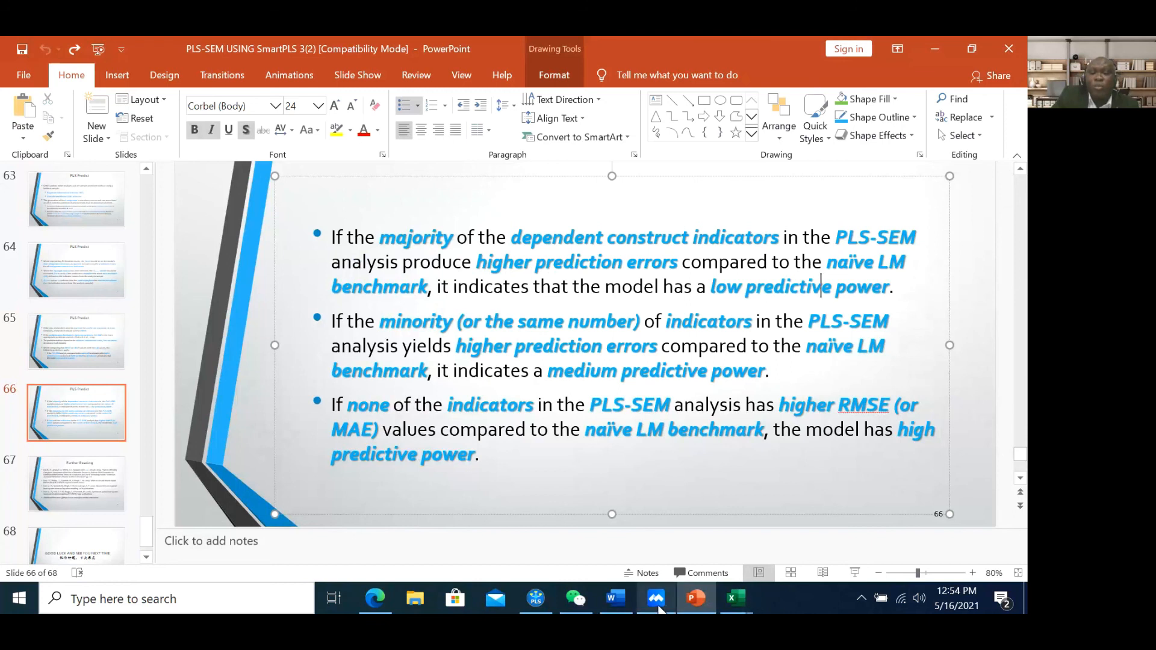
left_click(538, 599)
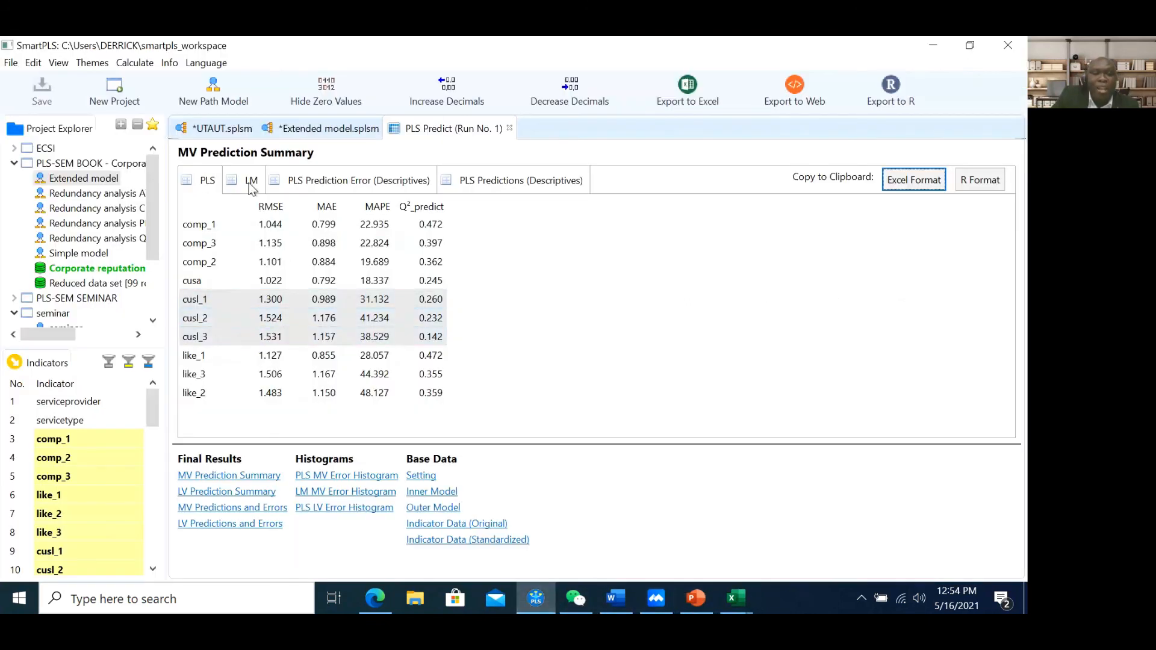
Glance at slide 66, show SmartPLS's LM benchmark prediction statistics, then return to slide 66
mouse_move(695, 603)
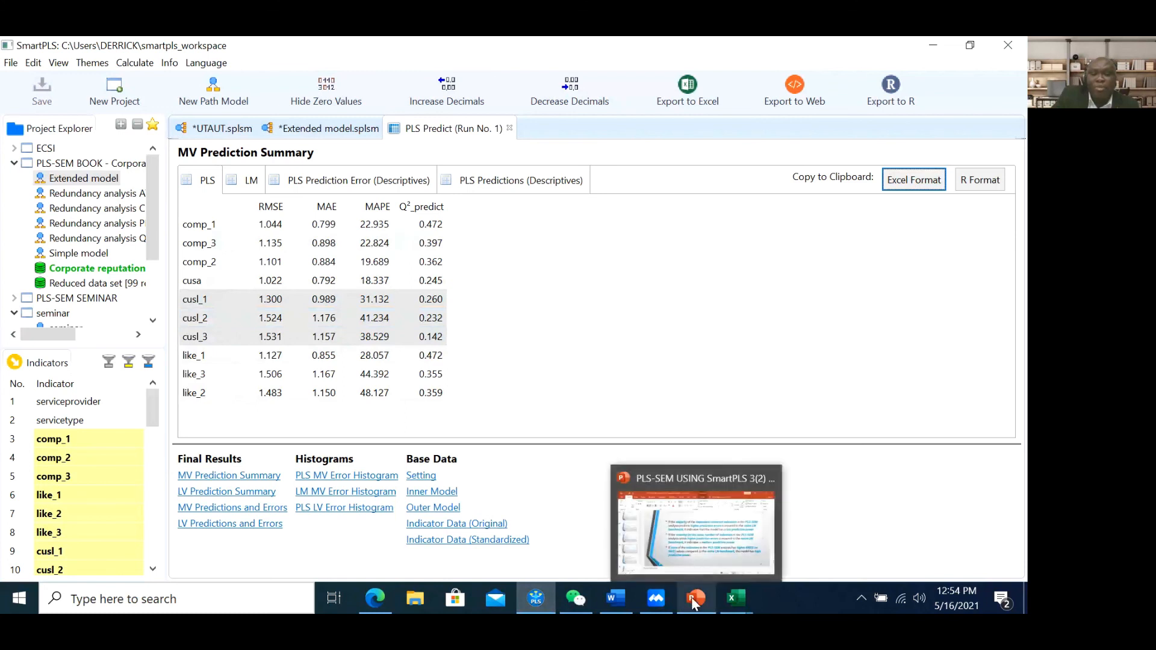
left_click(699, 538)
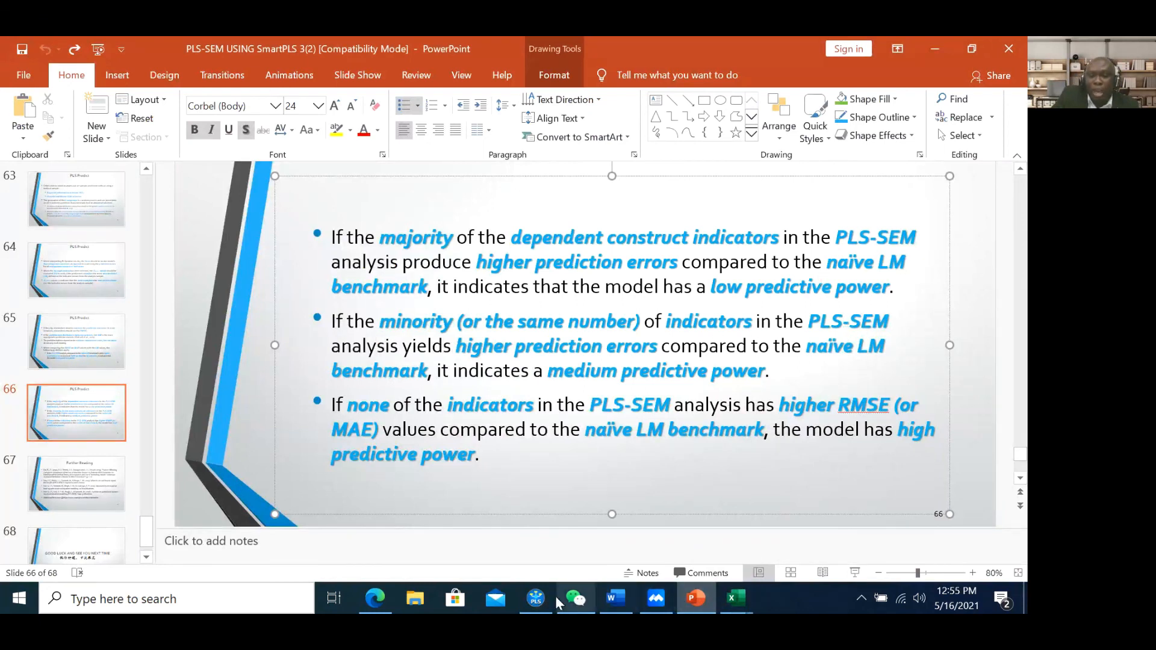
left_click(536, 599)
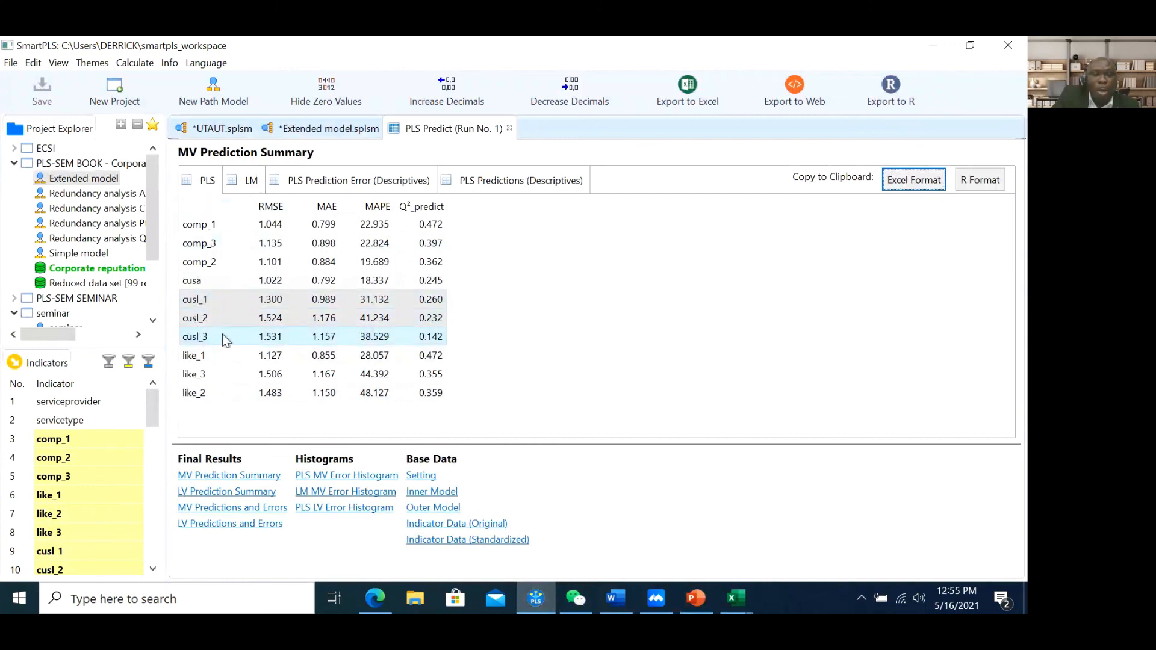
left_click(252, 183)
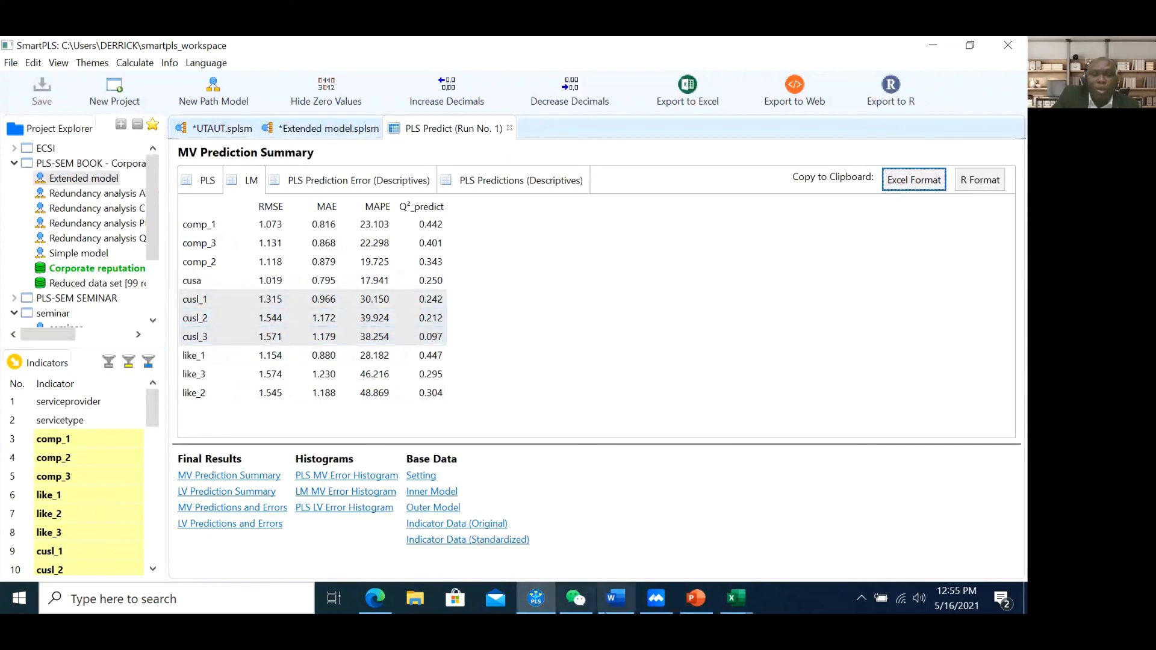
left_click(697, 600)
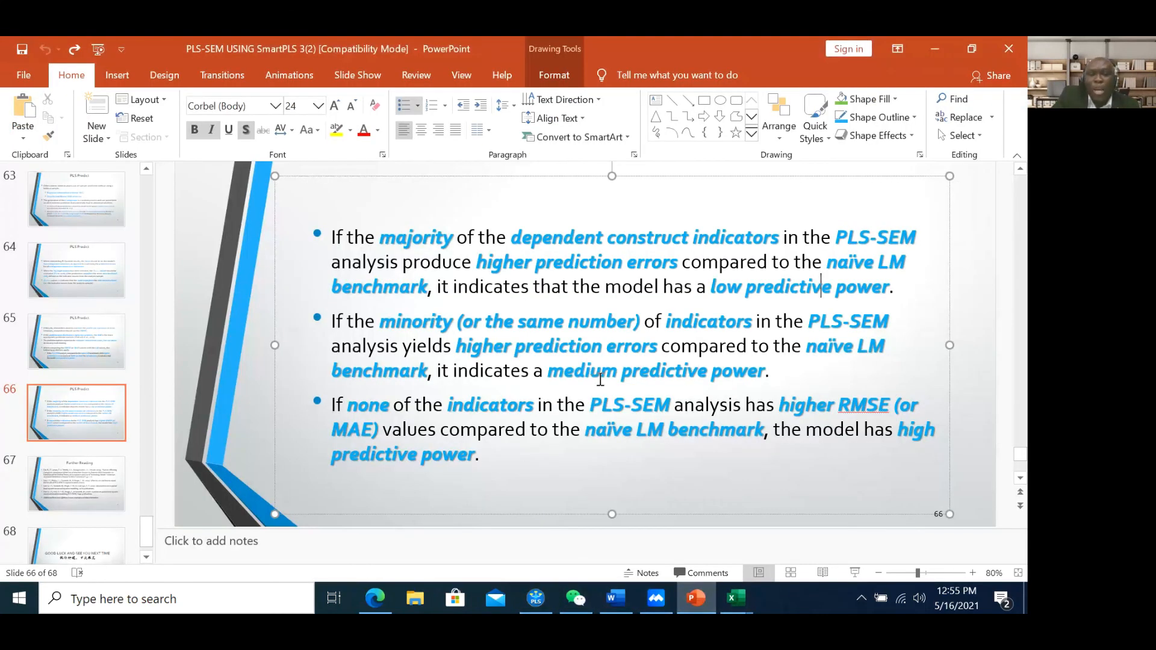
Highlight 'medium predictive power', 'PLS-SEM' and 'predictive power' on slide 66, then return to SmartPLS
left_click_drag(764, 372, 548, 372)
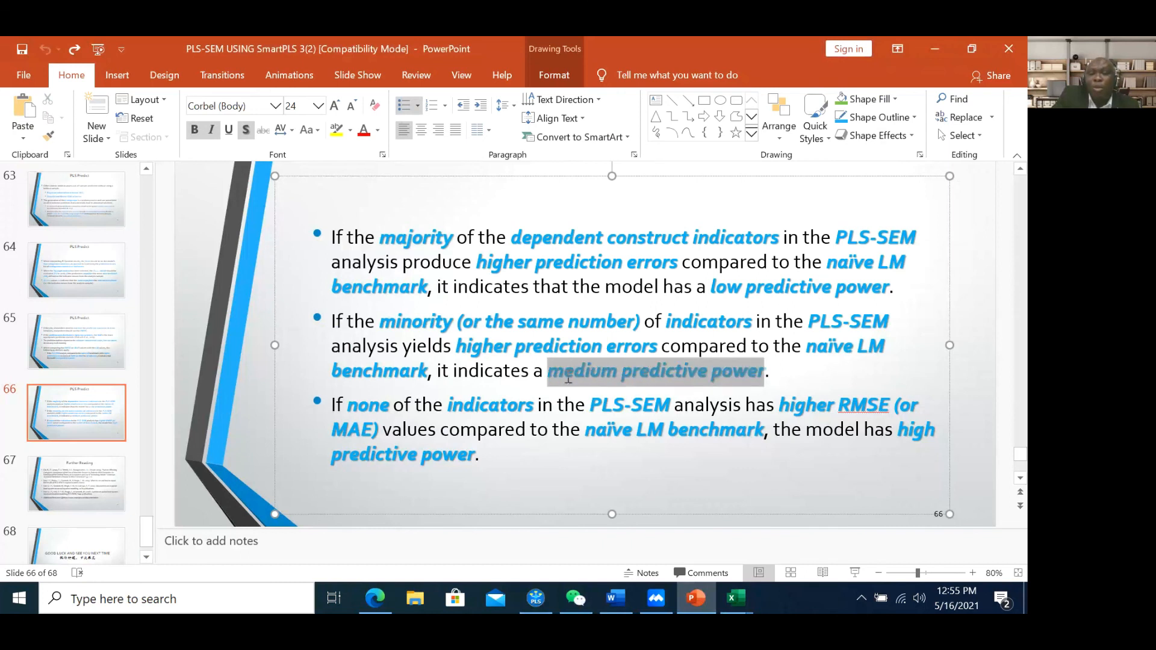
left_click(348, 407)
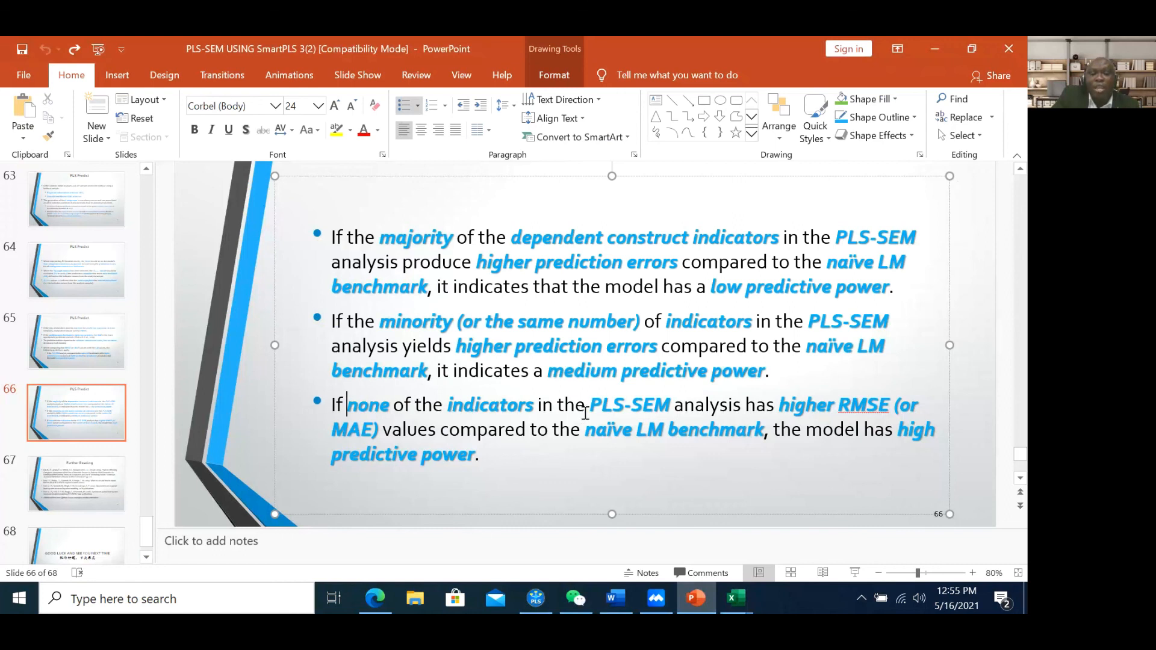
left_click_drag(612, 408, 746, 409)
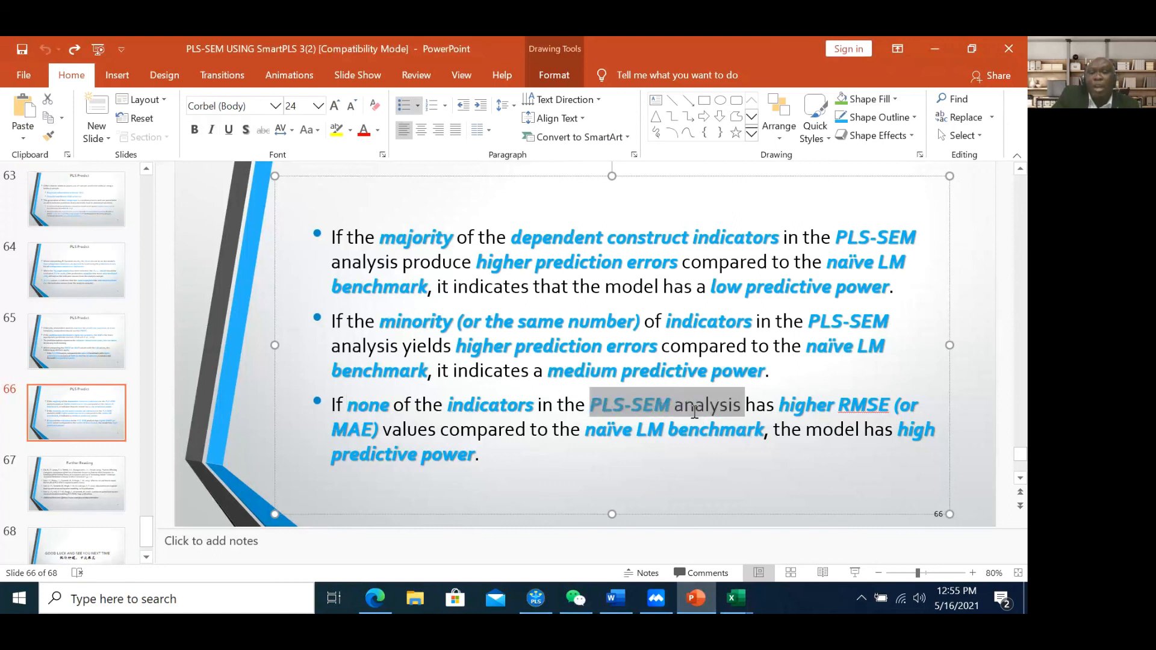
left_click(783, 415)
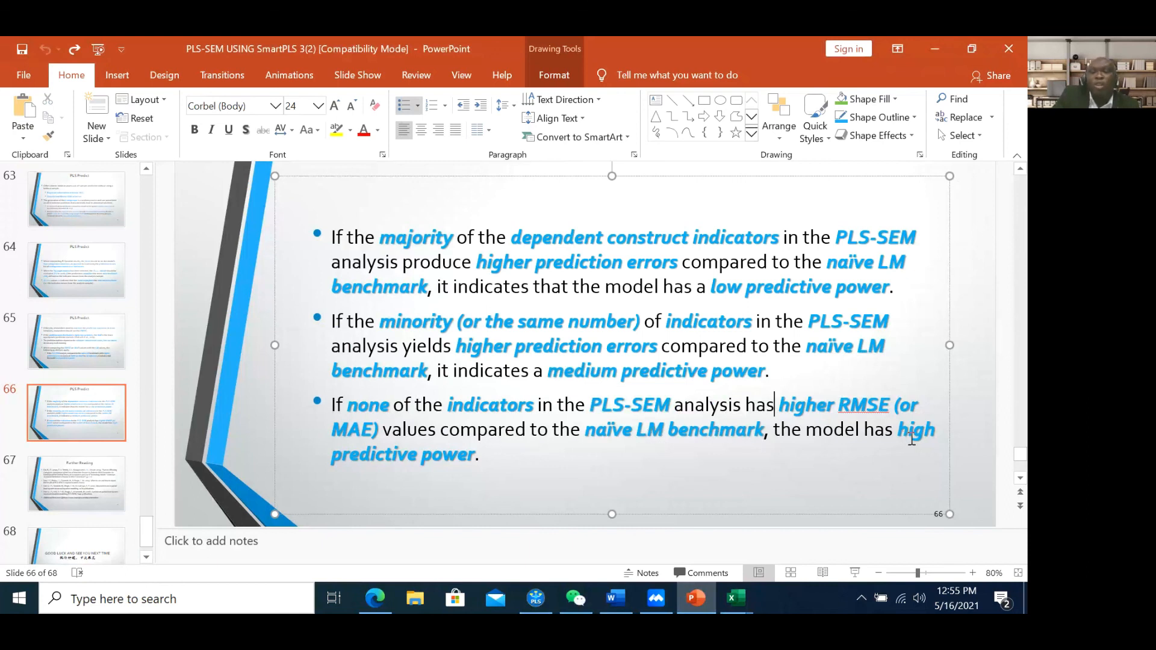
left_click_drag(477, 455, 332, 455)
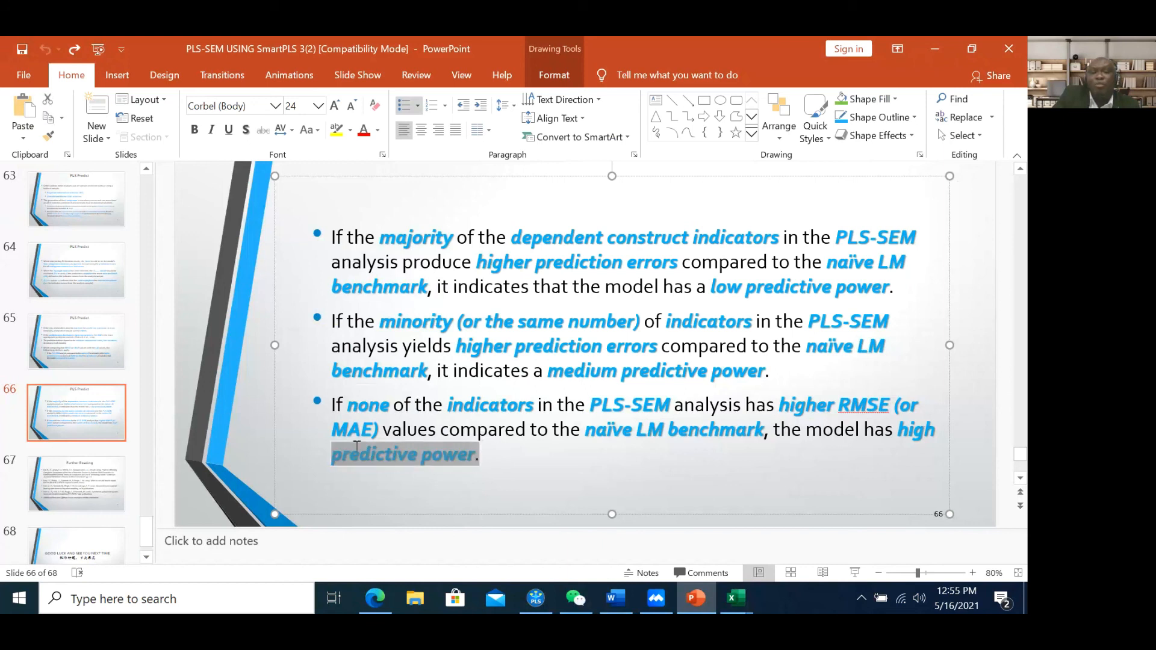
left_click(535, 598)
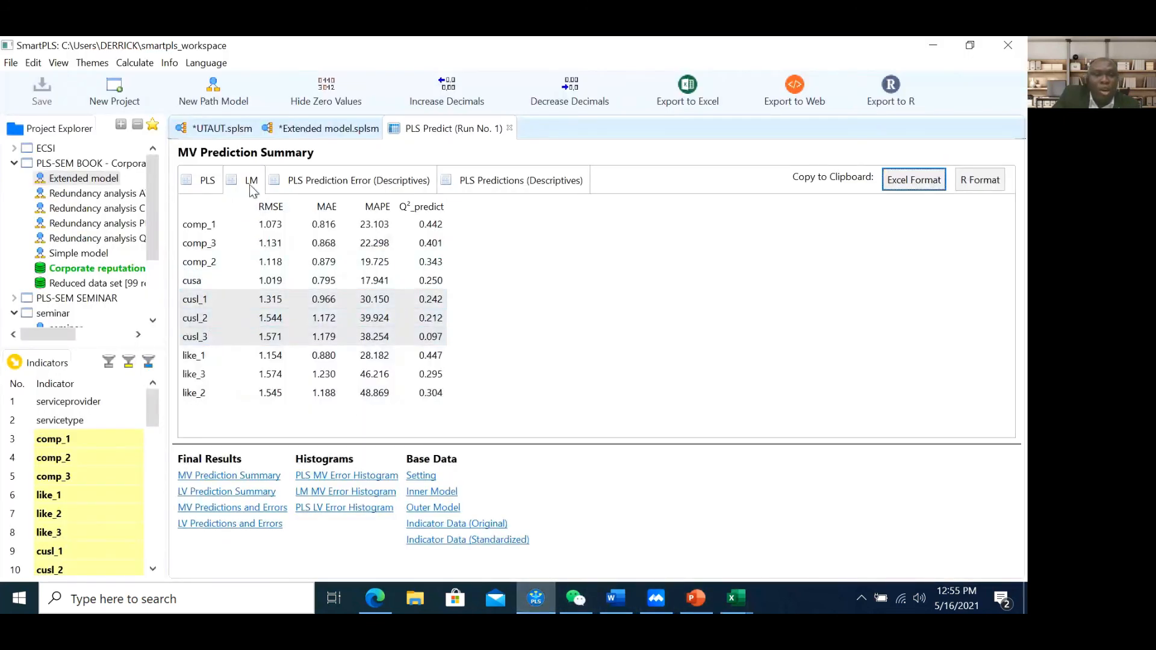
Compare the cusl indicators' RMSE between the PLS and LM results, then return to slide 66
left_click(204, 183)
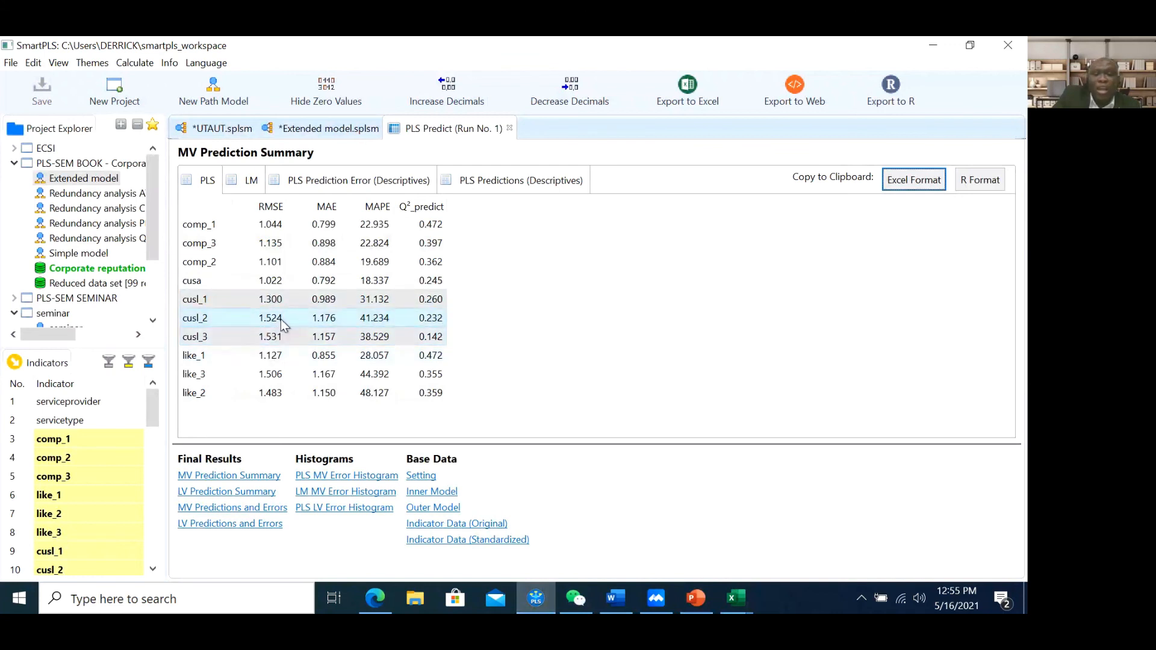
left_click(252, 185)
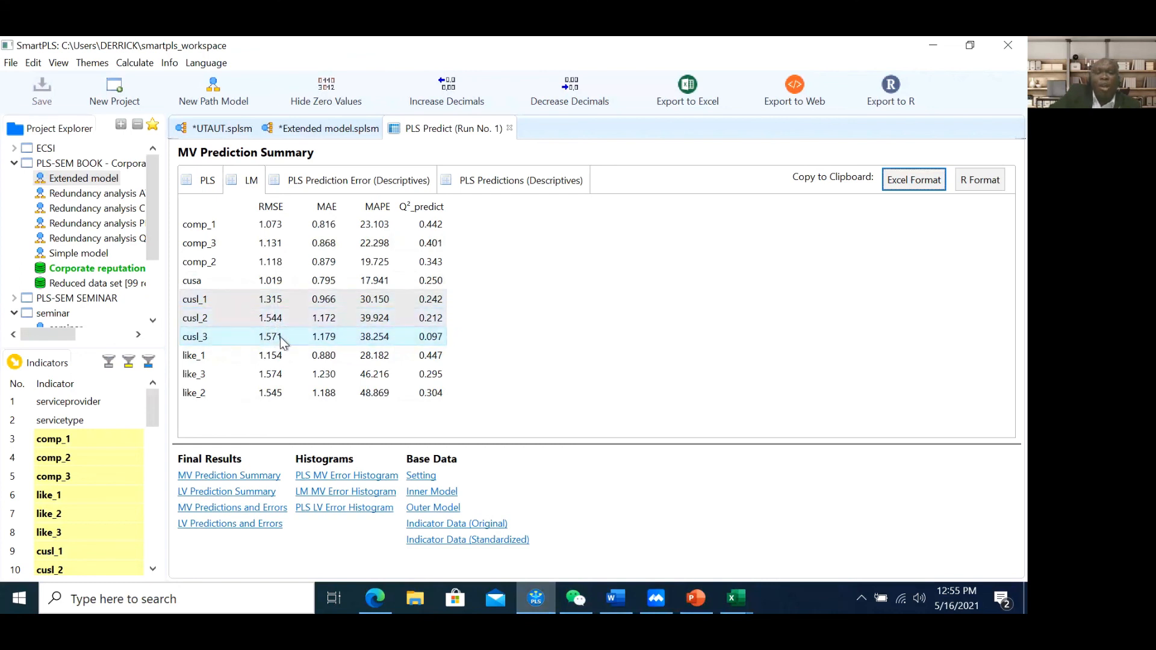
left_click(699, 596)
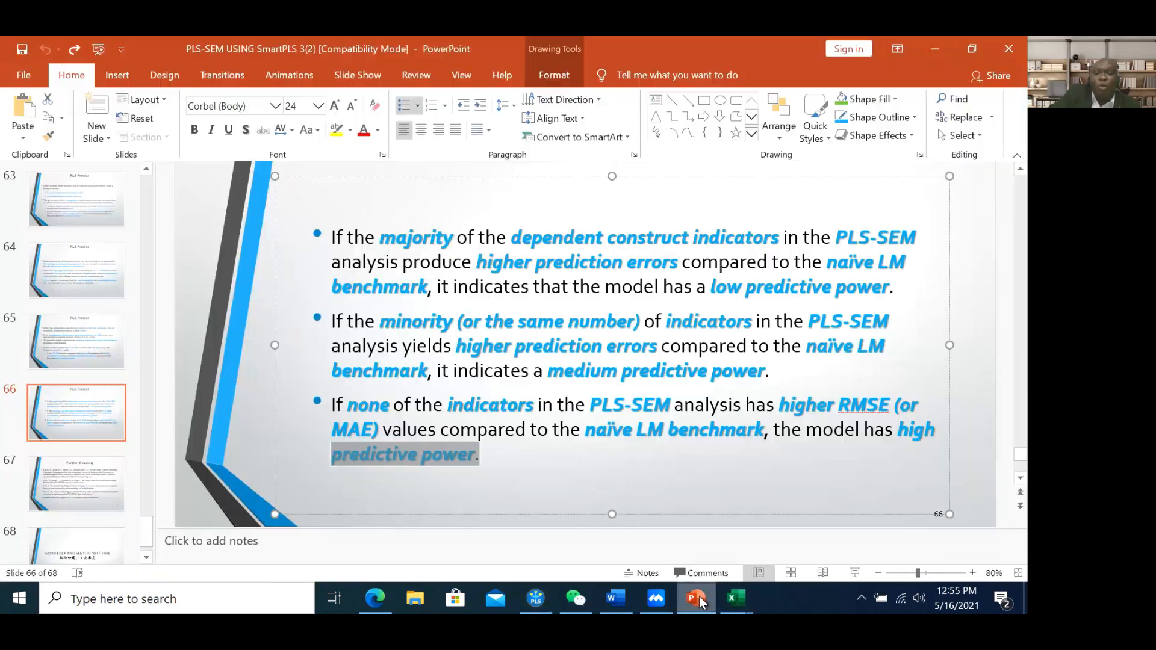
left_click(619, 475)
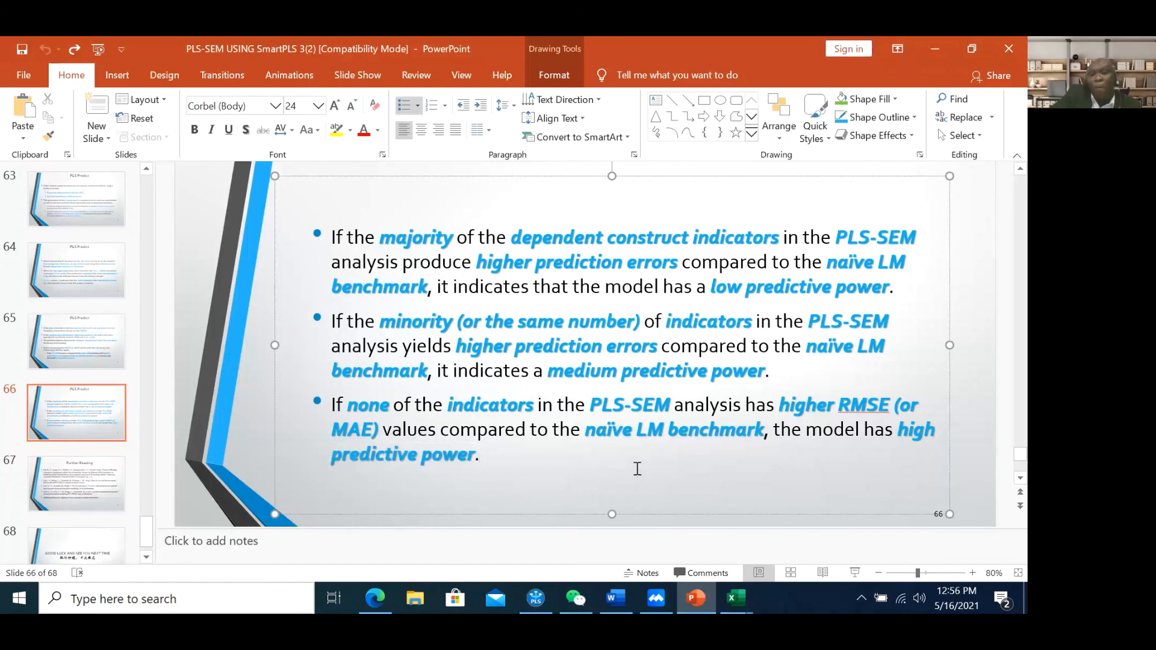